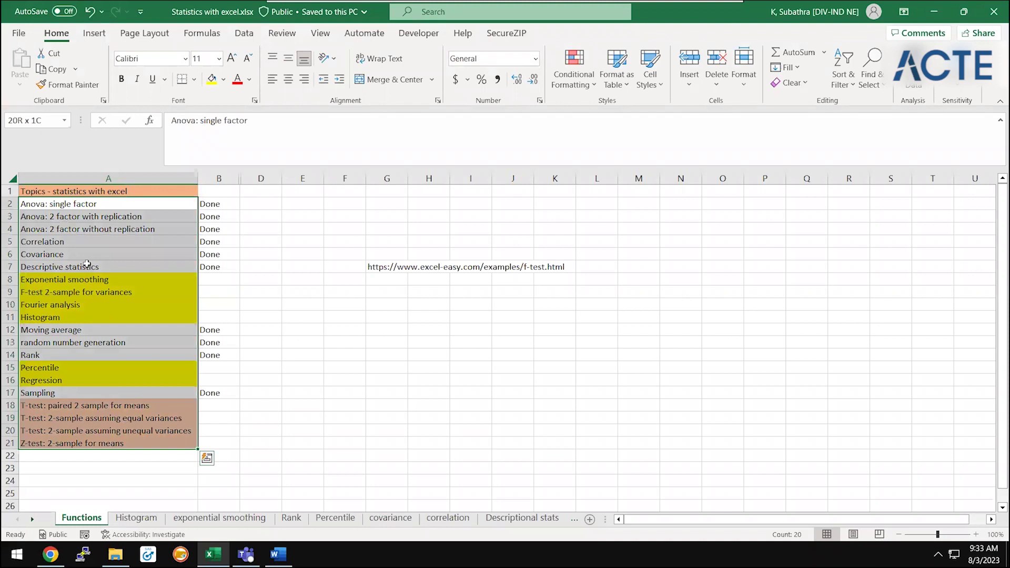
# - Select the Done entries B2:B19 and browse the topic list down to Histogram in A11
pyautogui.click(232, 203)
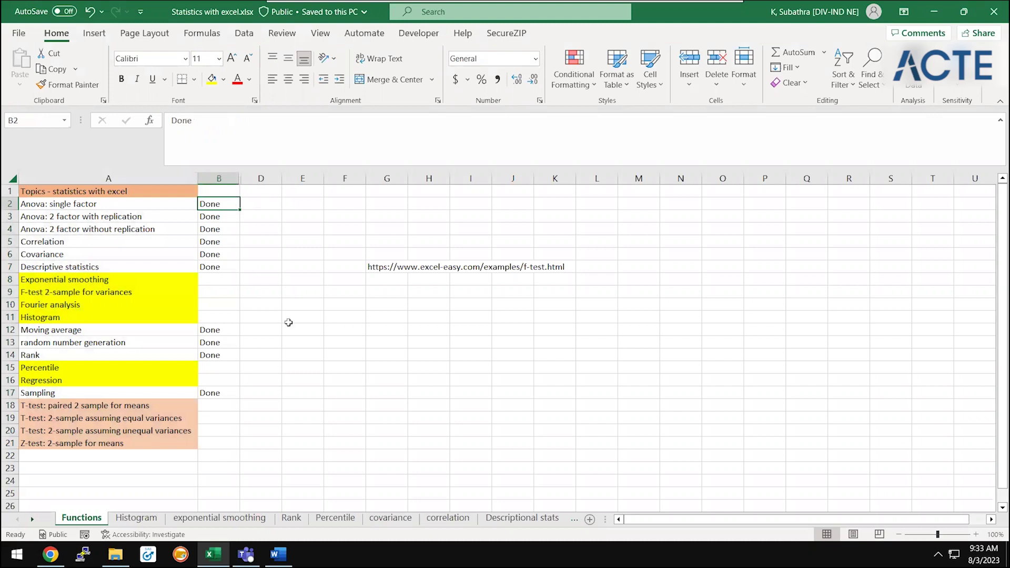
pyautogui.keyDown('shift'); pyautogui.click(219, 418); pyautogui.keyUp('shift')
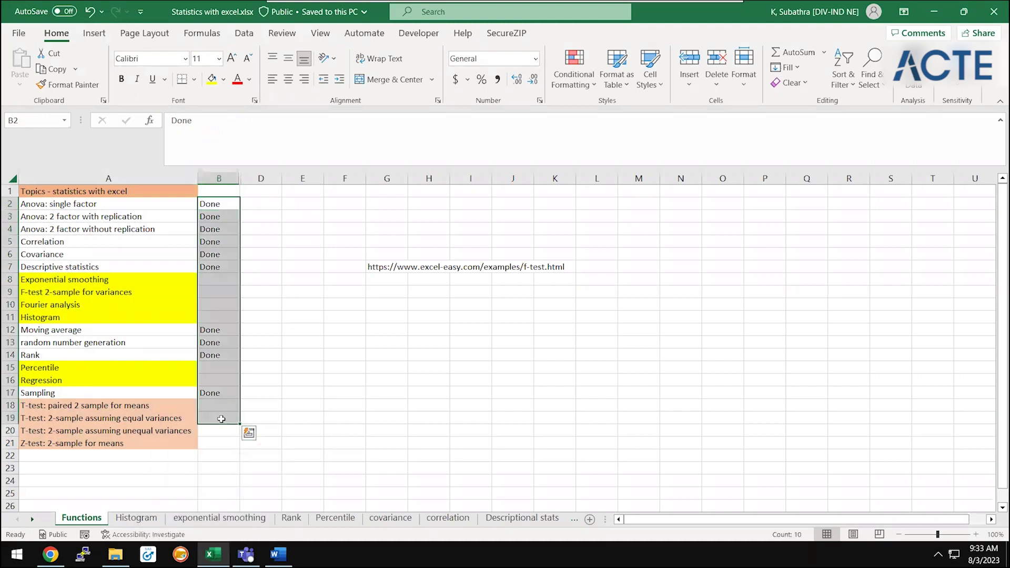
pyautogui.click(130, 289)
pyautogui.press('Up')
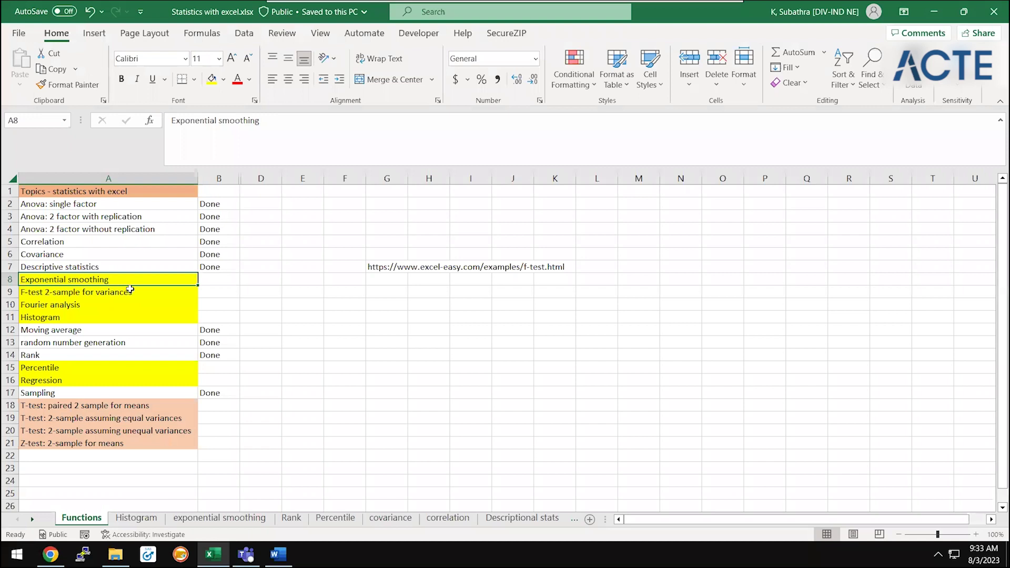
pyautogui.press('Up')
pyautogui.press('Down')
pyautogui.click(290, 381)
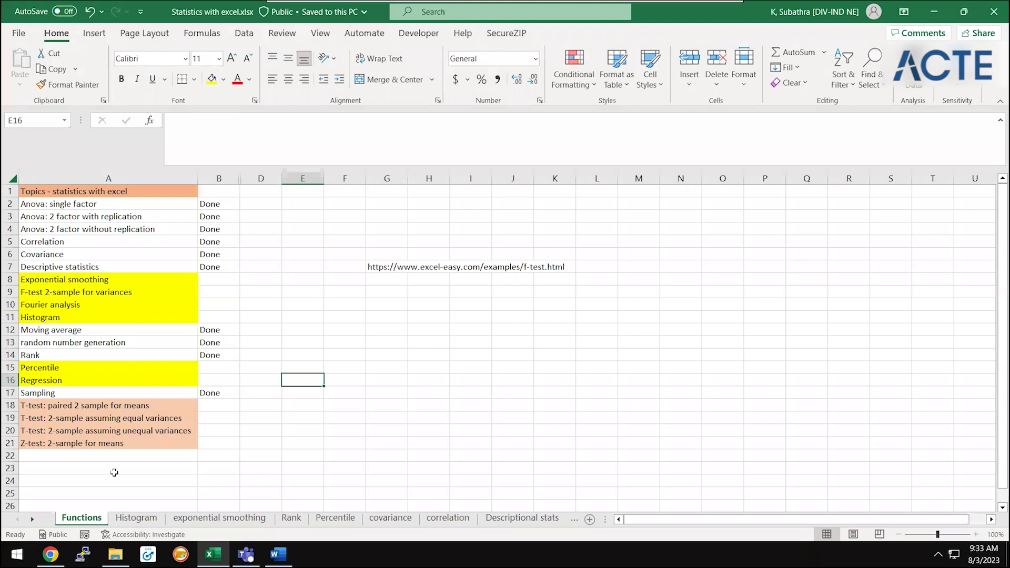
pyautogui.click(100, 314)
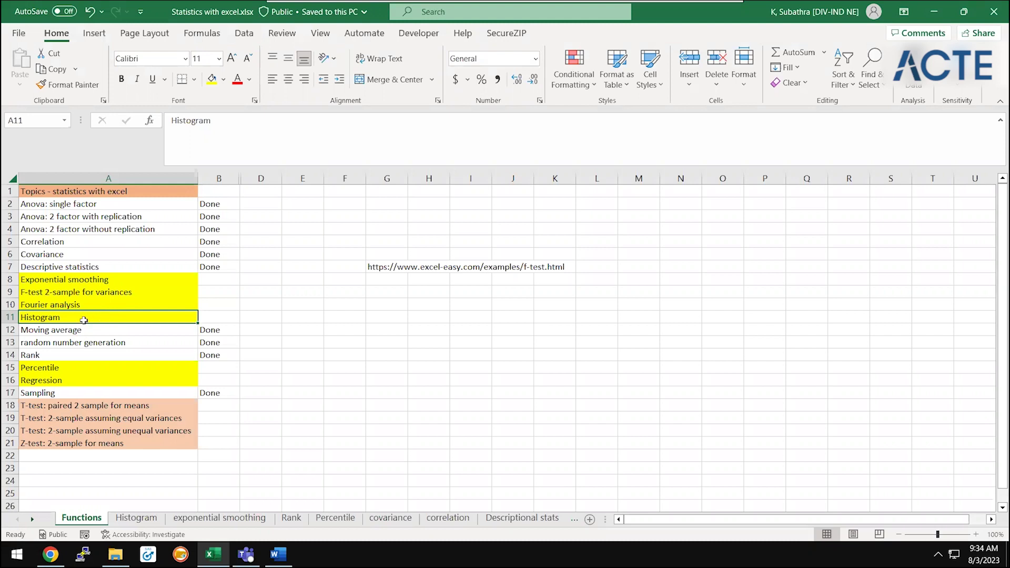
# - Switch to the Histogram sheet and select the Marks column A1:A13
pyautogui.click(129, 520)
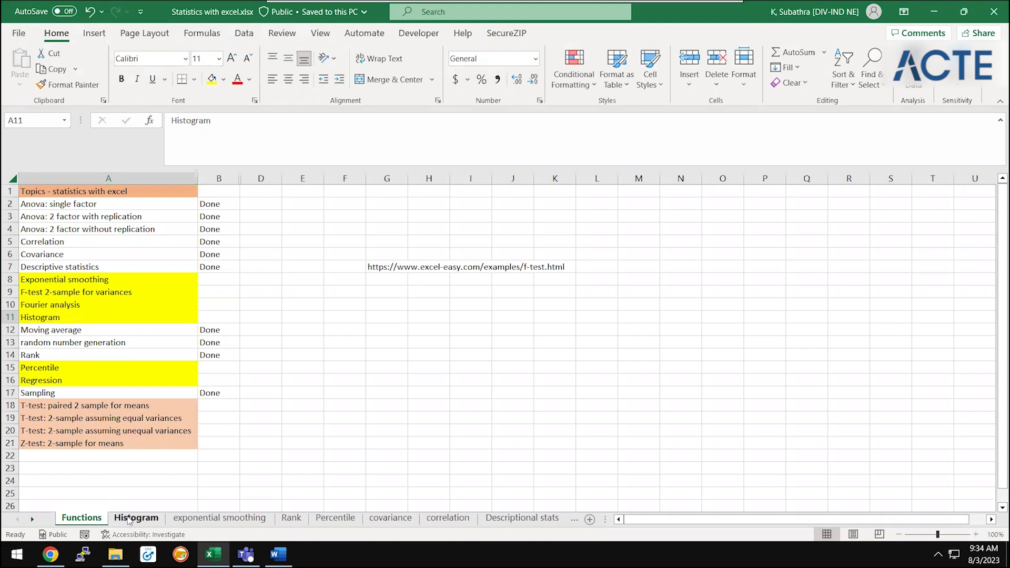
pyautogui.click(117, 230)
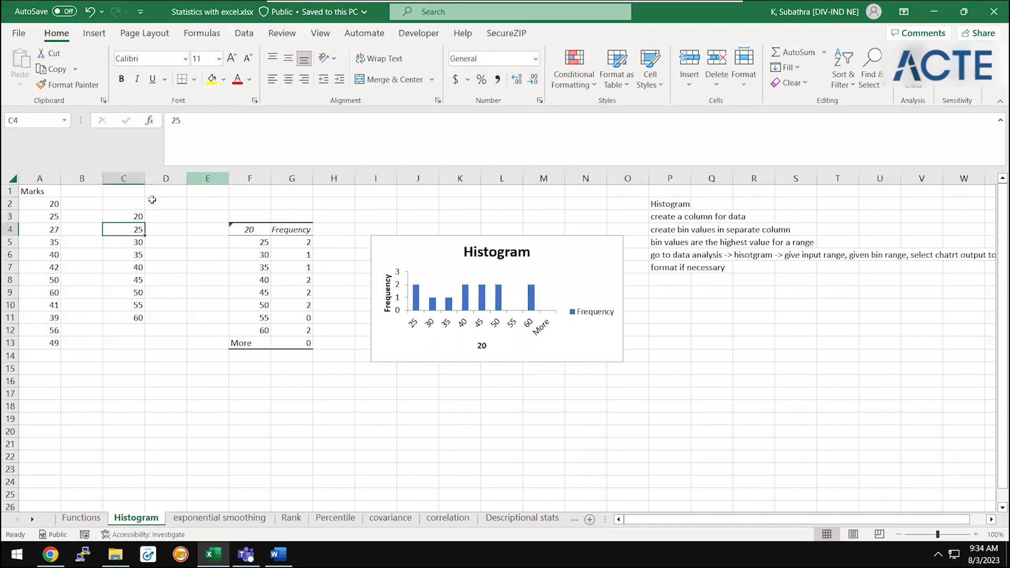
pyautogui.click(98, 418)
pyautogui.press('Left')
pyautogui.hotkey('ctrl', 'Up')
pyautogui.hotkey('ctrl', 'Up')
pyautogui.hotkey('ctrl', 'shift', 'Down')
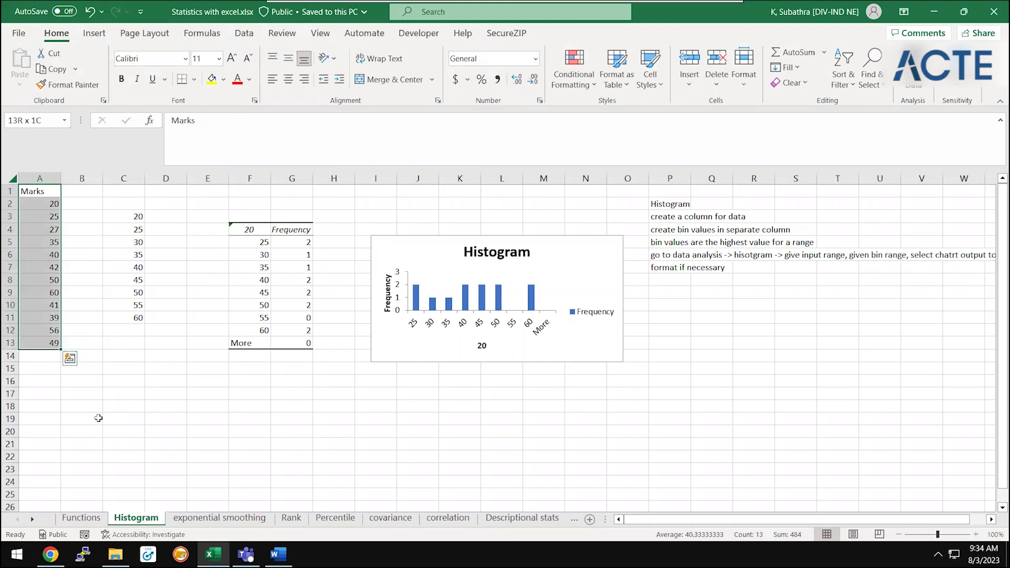
pyautogui.click(163, 263)
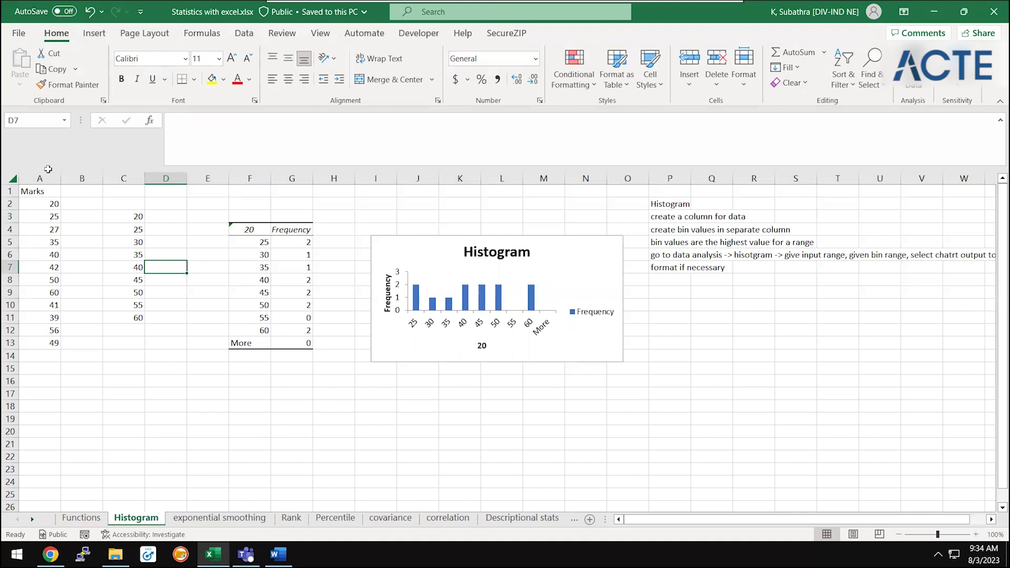
# - Step through the Marks values from the header down the column and back to 20
pyautogui.click(39, 190)
pyautogui.press('Down')
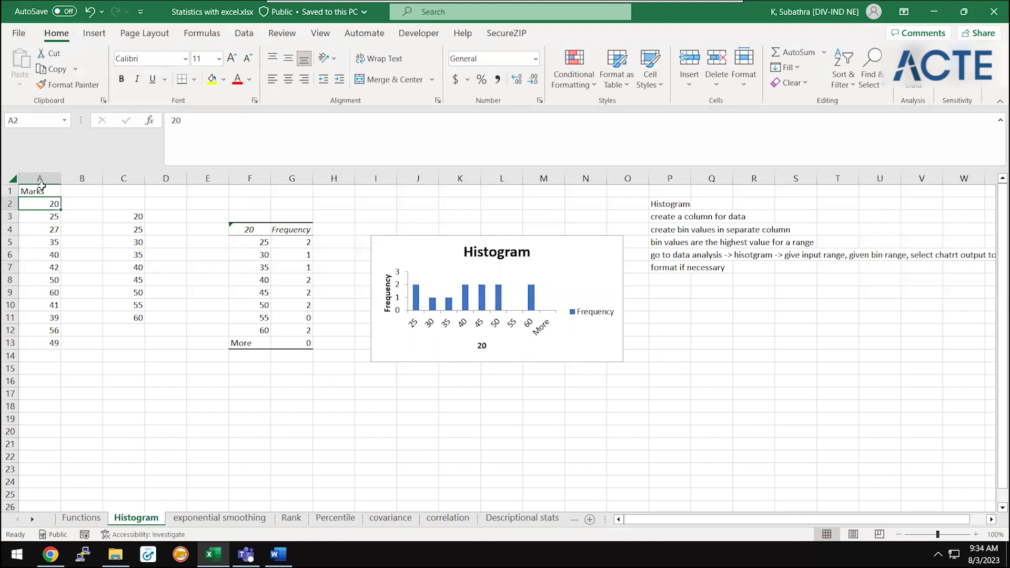
pyautogui.hotkey('ctrl', 'Down')
pyautogui.press('Down')
pyautogui.press('Up')
pyautogui.press('Up')
pyautogui.press('Up')
pyautogui.press('Up')
pyautogui.hotkey('ctrl', 'Up')
pyautogui.press('Down')
pyautogui.press('Down')
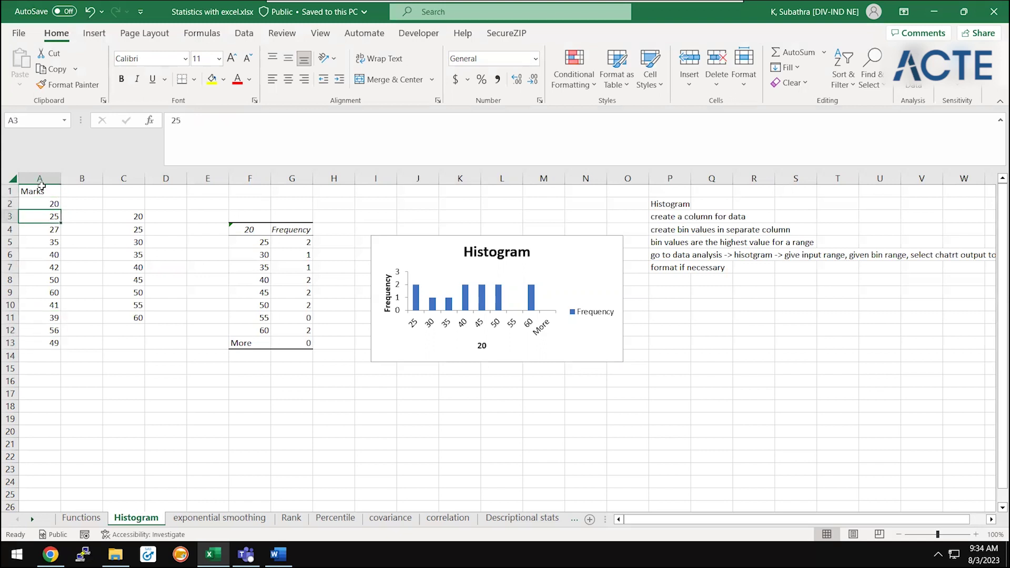
pyautogui.press('Up')
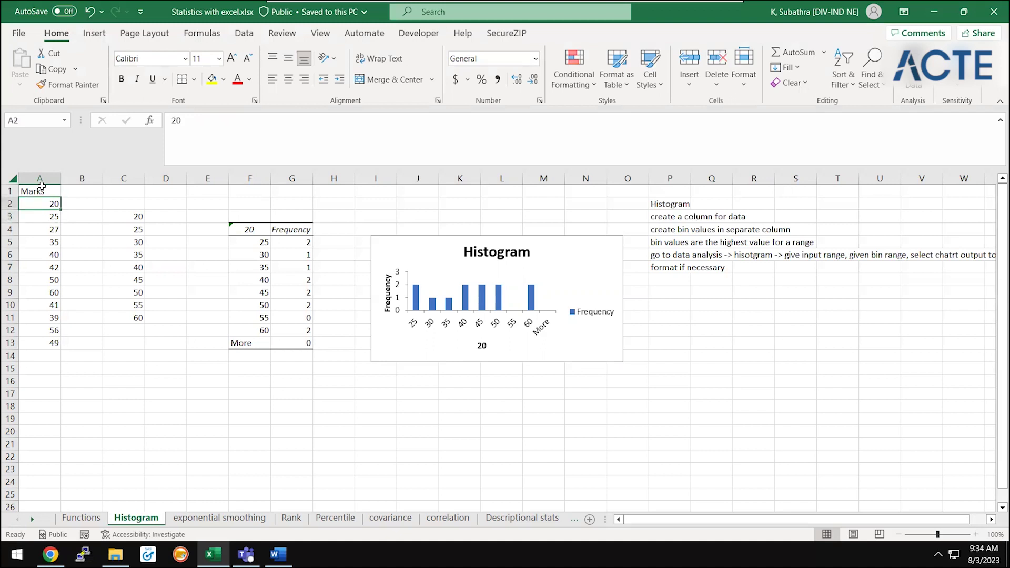
# - Enter the headings 'product category' and 'price' in B17:C17
pyautogui.click(63, 397)
pyautogui.write('pr')
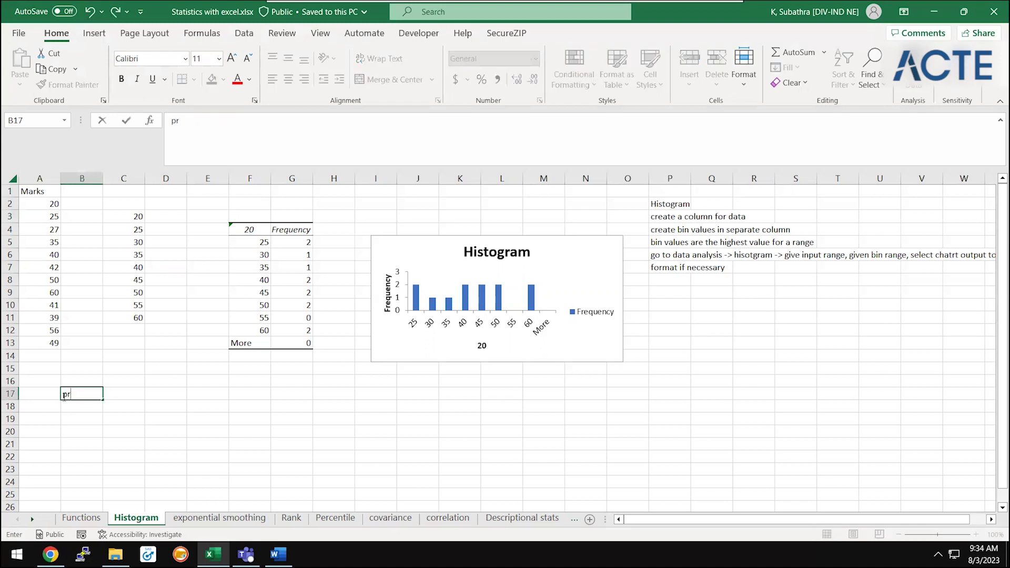
pyautogui.write('oduct category')
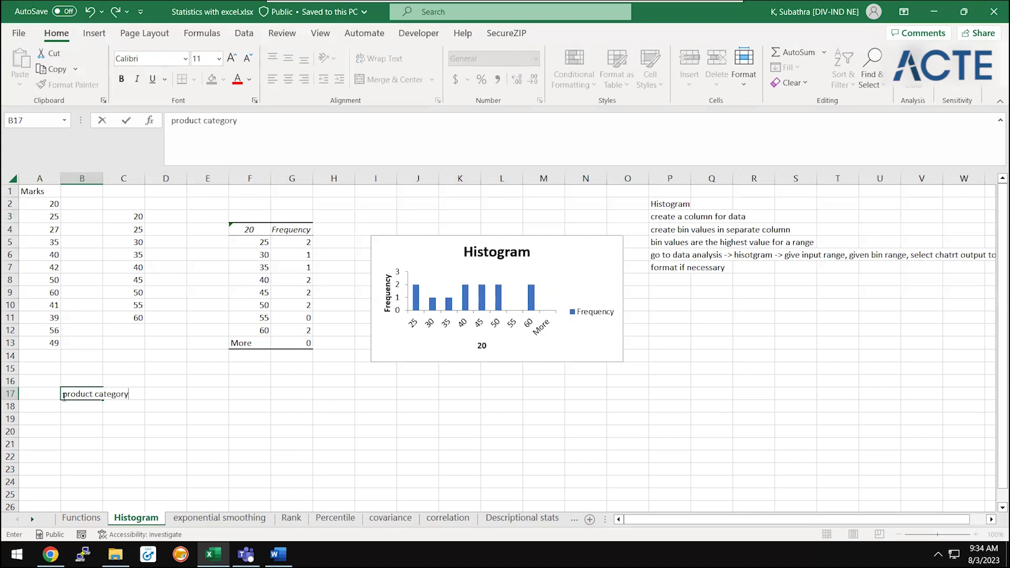
pyautogui.press('Tab')
pyautogui.write('price')
pyautogui.press('Return')
# - Add the first two products: camera at 1000 and tv at 5000
pyautogui.press('Left')
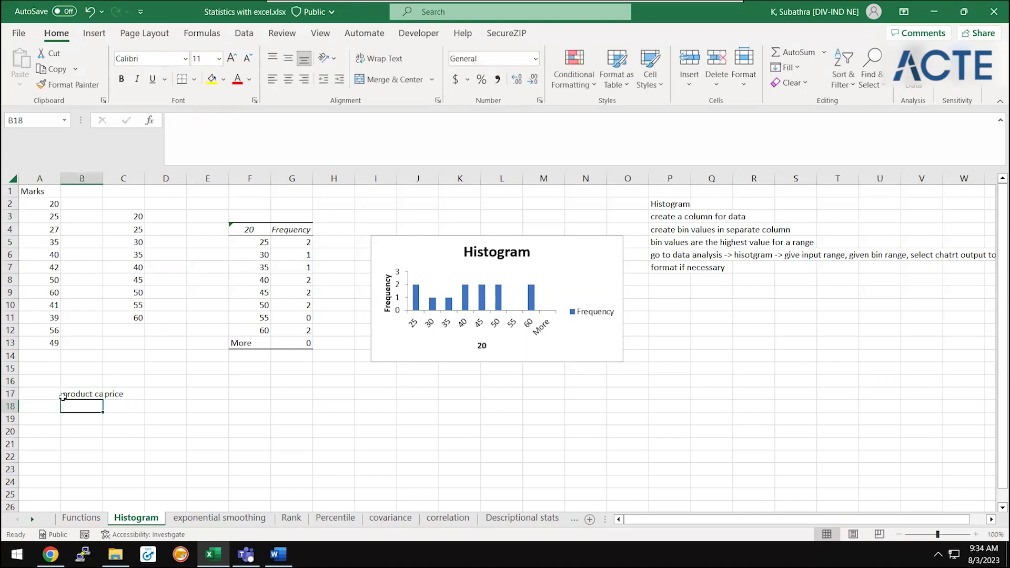
pyautogui.write('came')
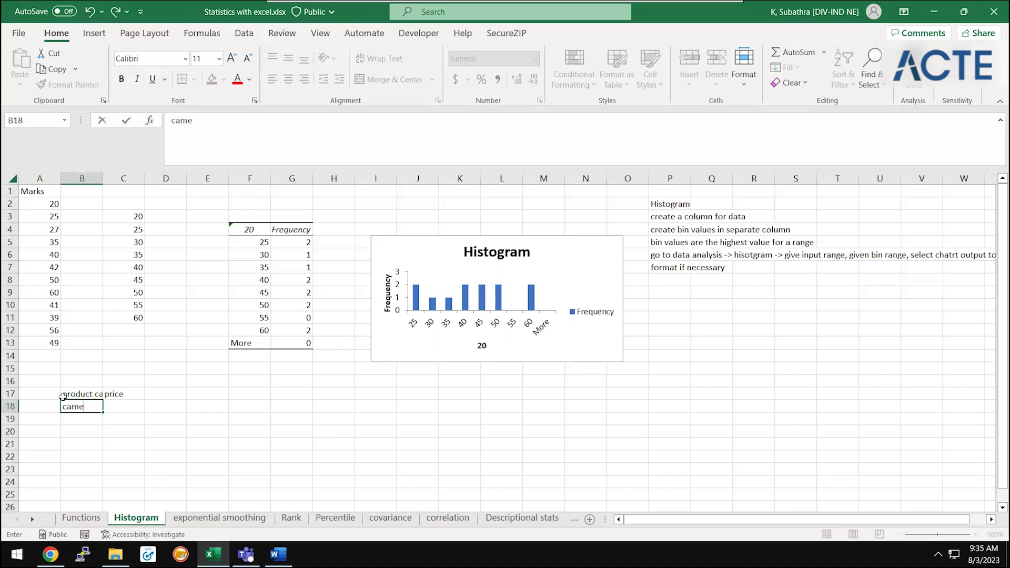
pyautogui.write('ra')
pyautogui.press('Tab')
pyautogui.write('1000')
pyautogui.press('Return')
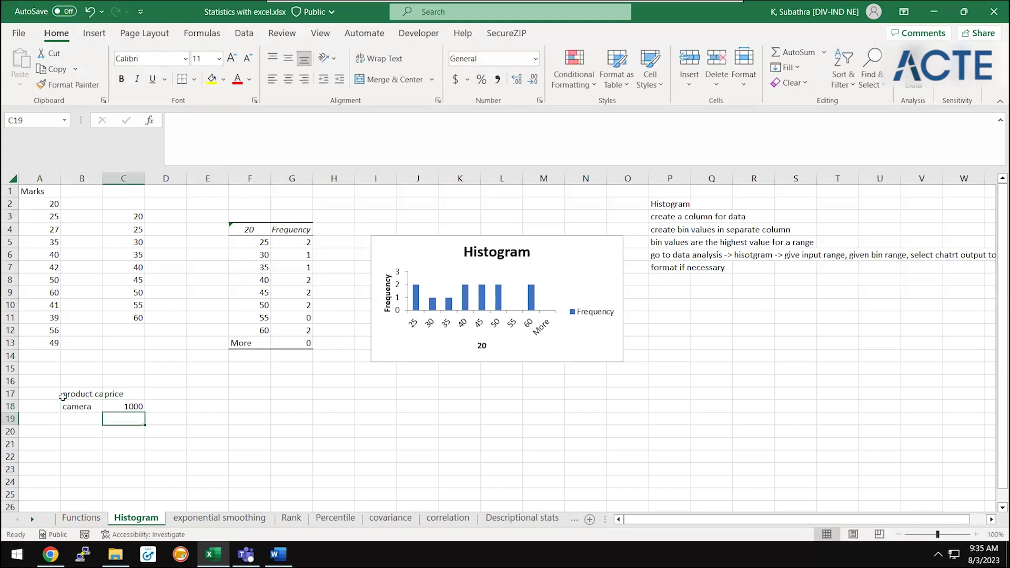
pyautogui.write('tv')
pyautogui.press('Tab')
pyautogui.write('5000')
pyautogui.press('BackSpace')
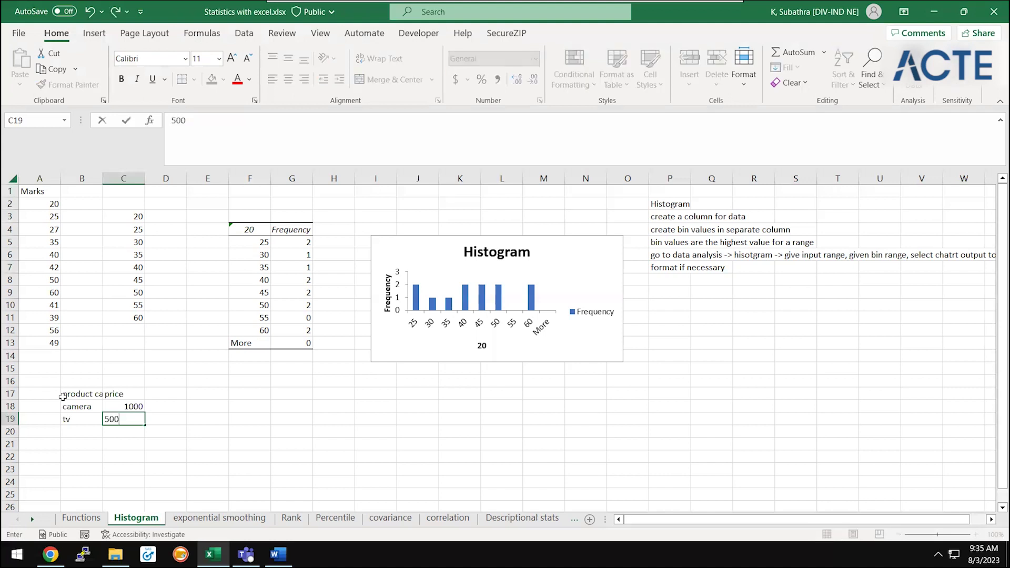
pyautogui.write('0')
pyautogui.press('Return')
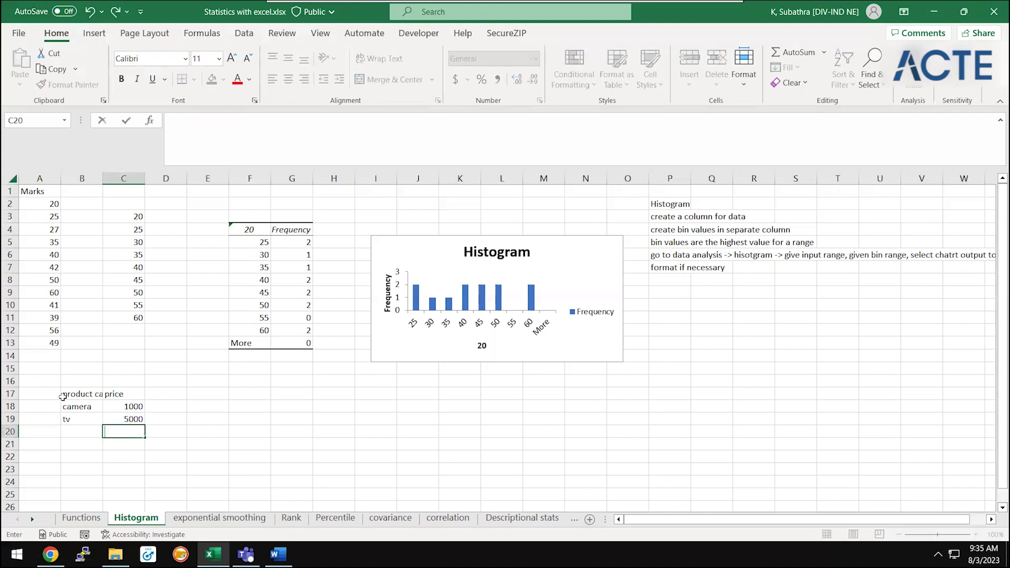
# - Add radio at 2000 and mobile at 8000 as the next product rows
pyautogui.press('Left')
pyautogui.write('radio')
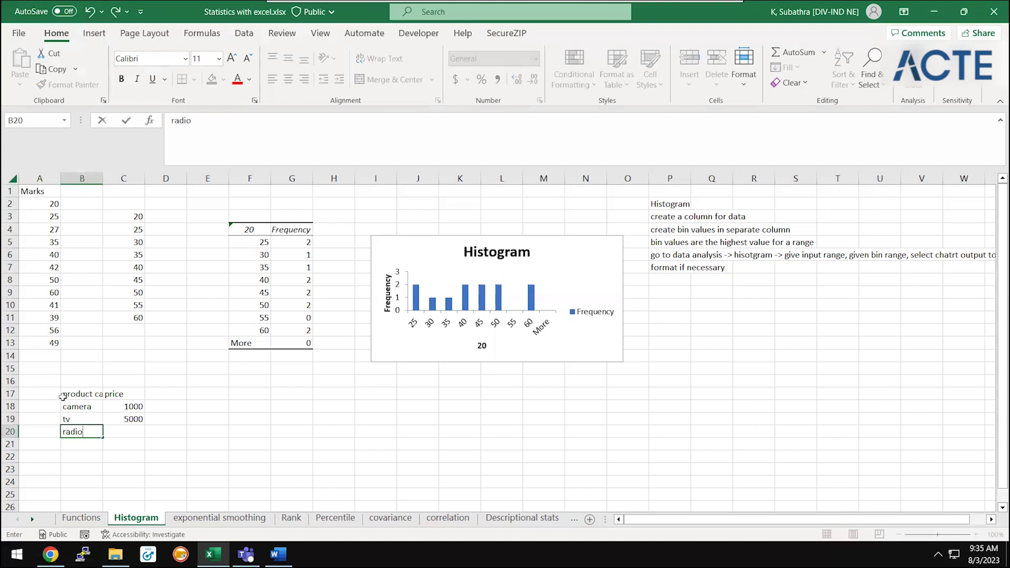
pyautogui.press('Tab')
pyautogui.write('2000')
pyautogui.press('Return')
pyautogui.press('Left')
pyautogui.write('m')
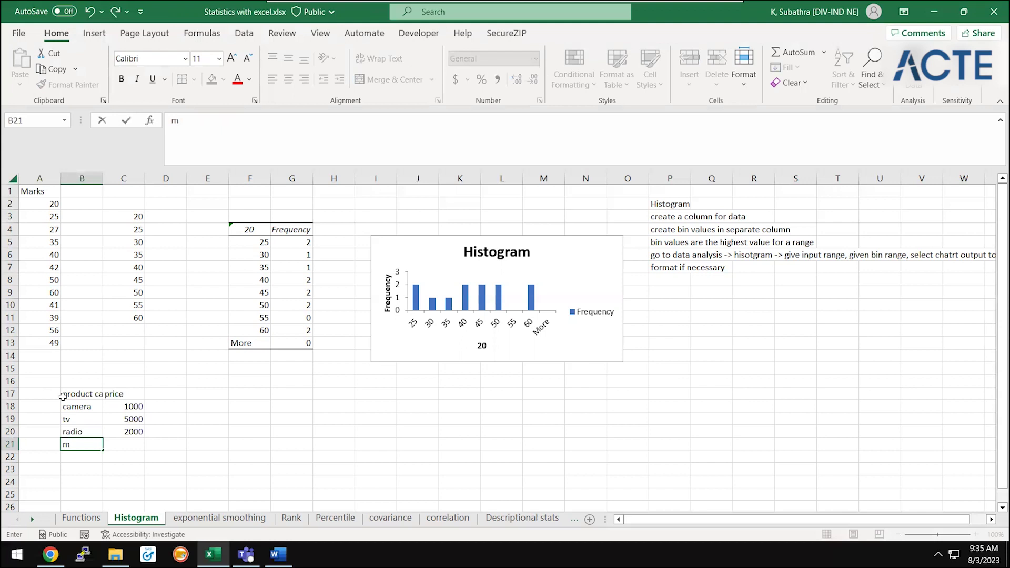
pyautogui.write('obil')
pyautogui.write('e')
pyautogui.press('Tab')
pyautogui.write('8000')
pyautogui.press('Return')
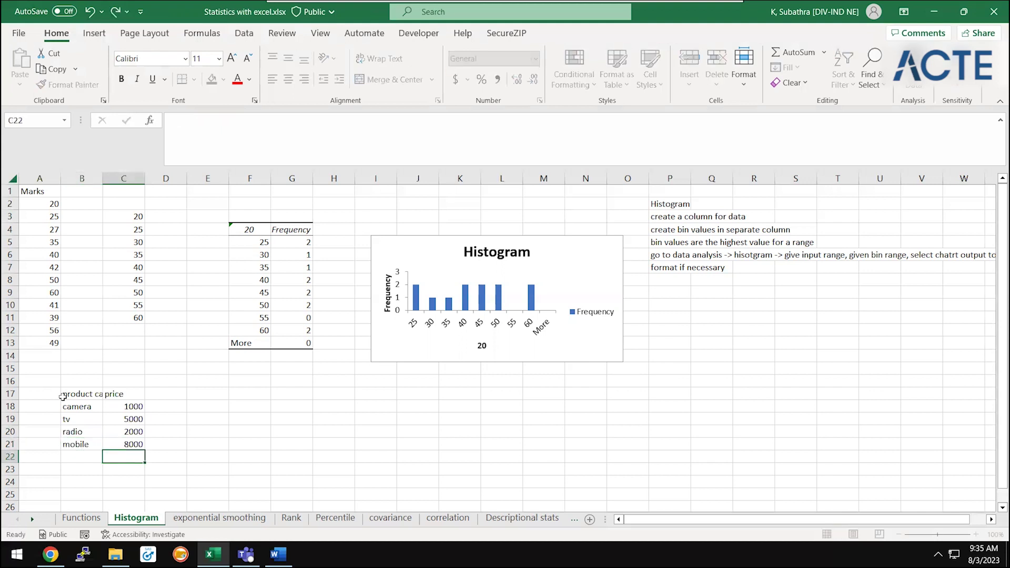
# - Select the whole product price table B17:C21
pyautogui.press('Up')
pyautogui.press('Left')
pyautogui.press('Up')
pyautogui.press('Up')
pyautogui.press('Up')
pyautogui.press('Up')
pyautogui.hotkey('shift', 'Right')
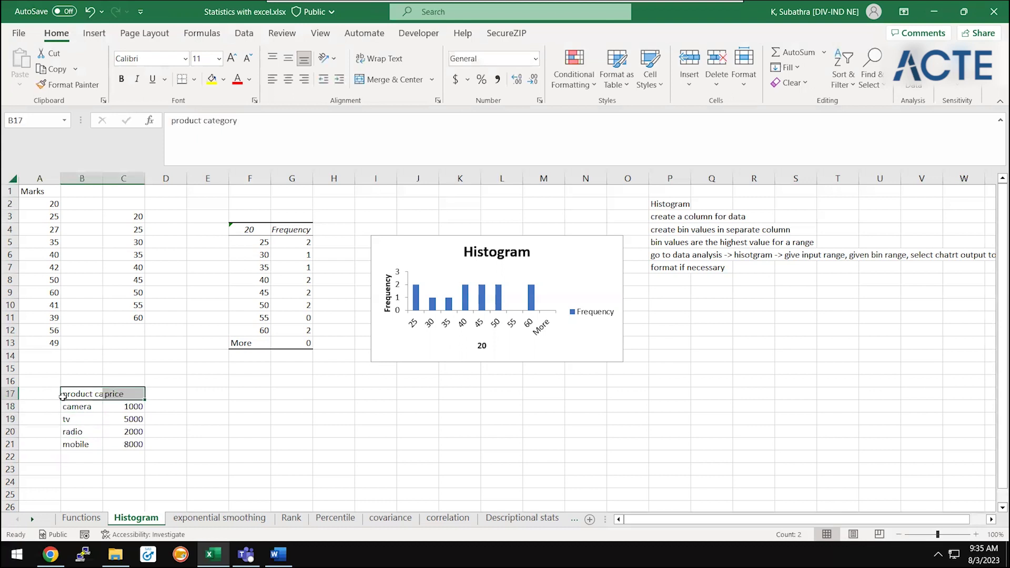
pyautogui.hotkey('ctrl', 'shift', 'Down')
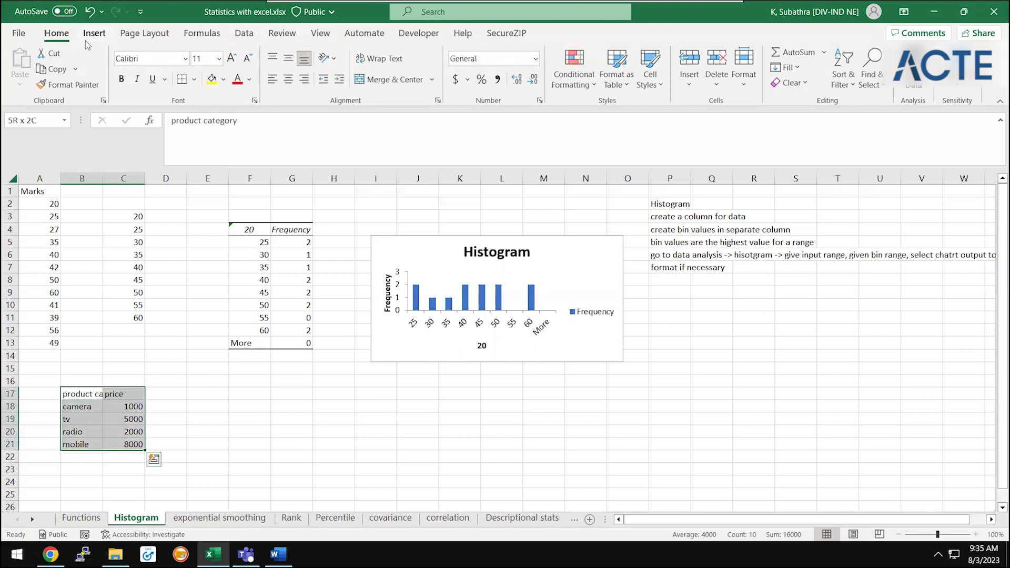
# - Insert a 2-D clustered bar chart of the product prices and move it below the histogram
pyautogui.click(91, 35)
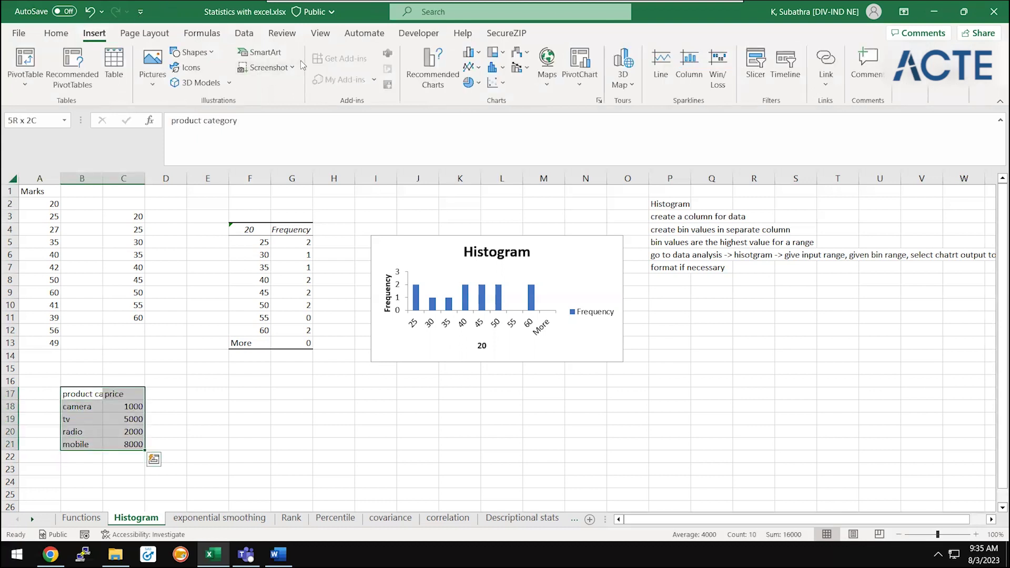
pyautogui.click(504, 69)
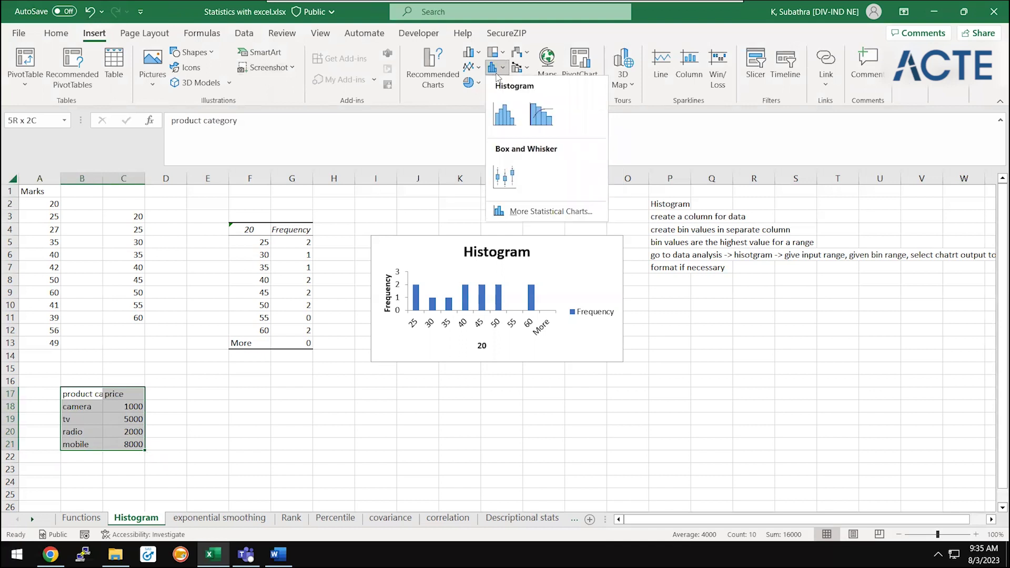
pyautogui.click(471, 96)
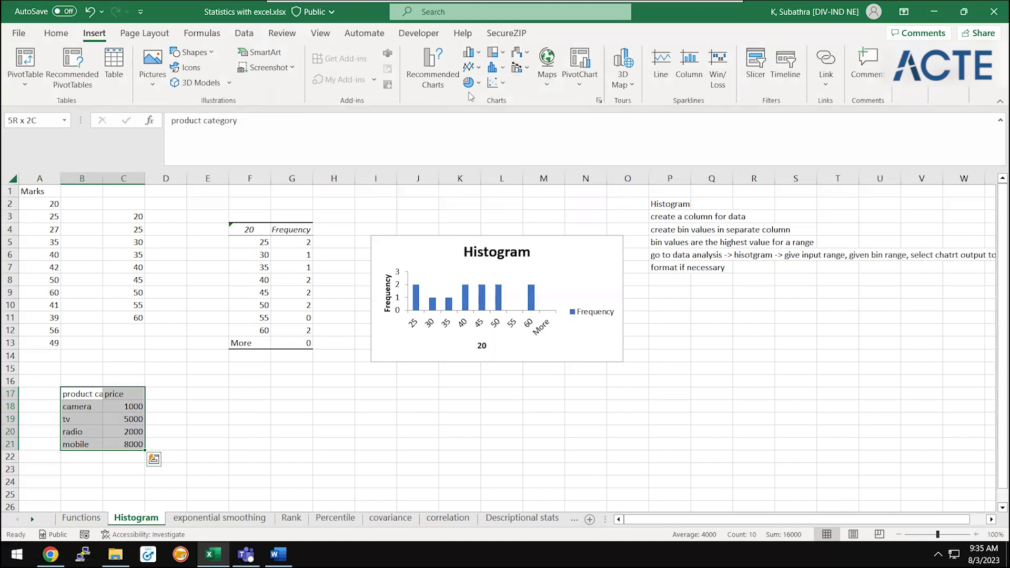
pyautogui.click(470, 52)
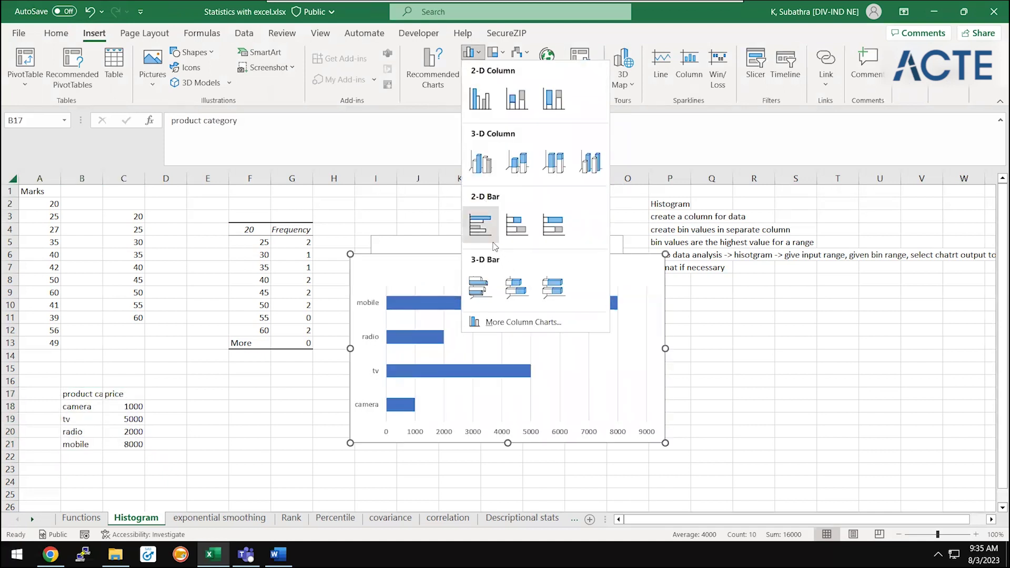
pyautogui.click(487, 226)
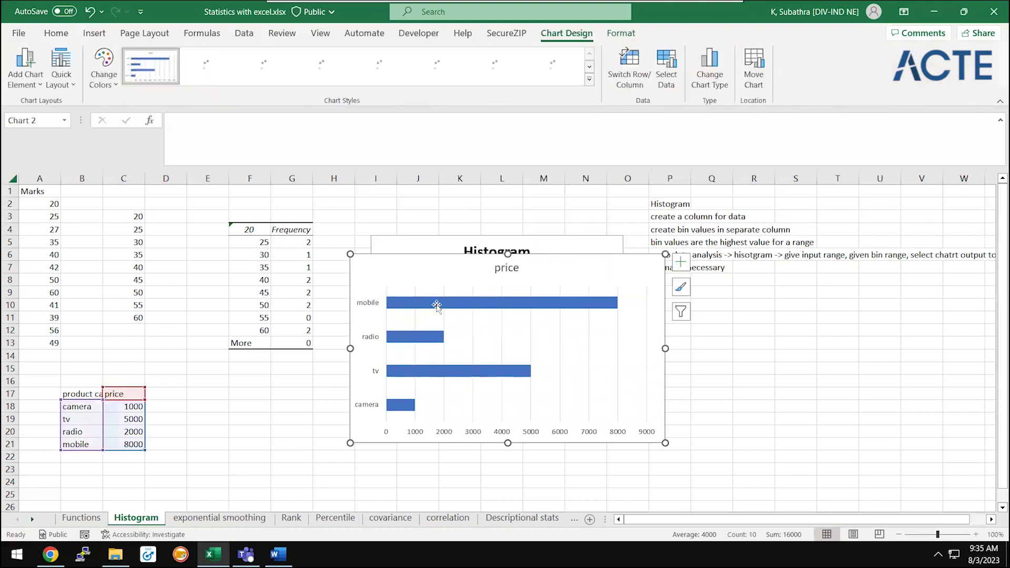
pyautogui.moveTo(446, 277)
pyautogui.mouseDown()
pyautogui.moveTo(310, 437)
pyautogui.moveTo(296, 421)
pyautogui.mouseUp()
pyautogui.click(655, 416)
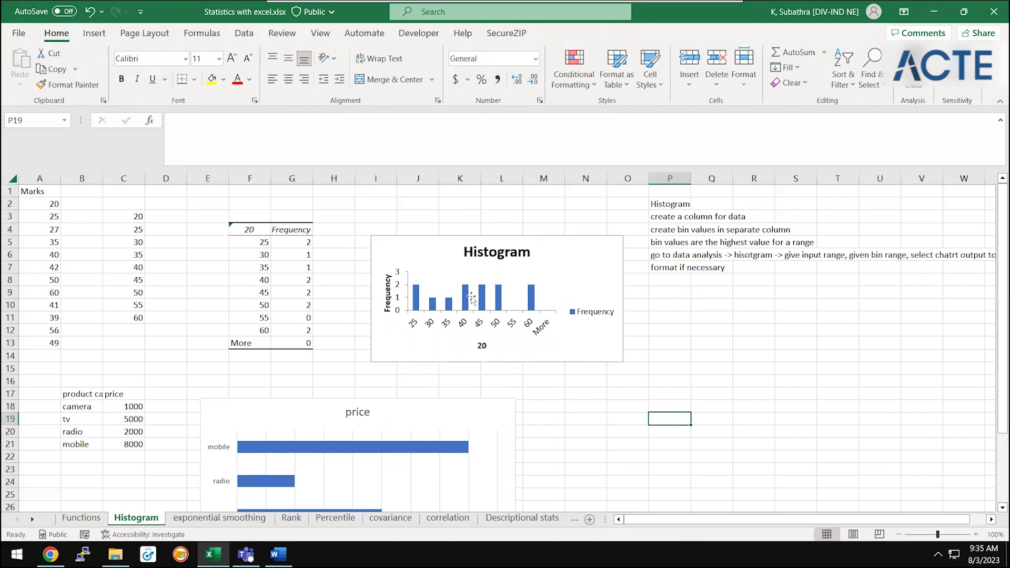
# - Leave the price chart and select the Histogram chart with the Insert options showing
pyautogui.click(392, 472)
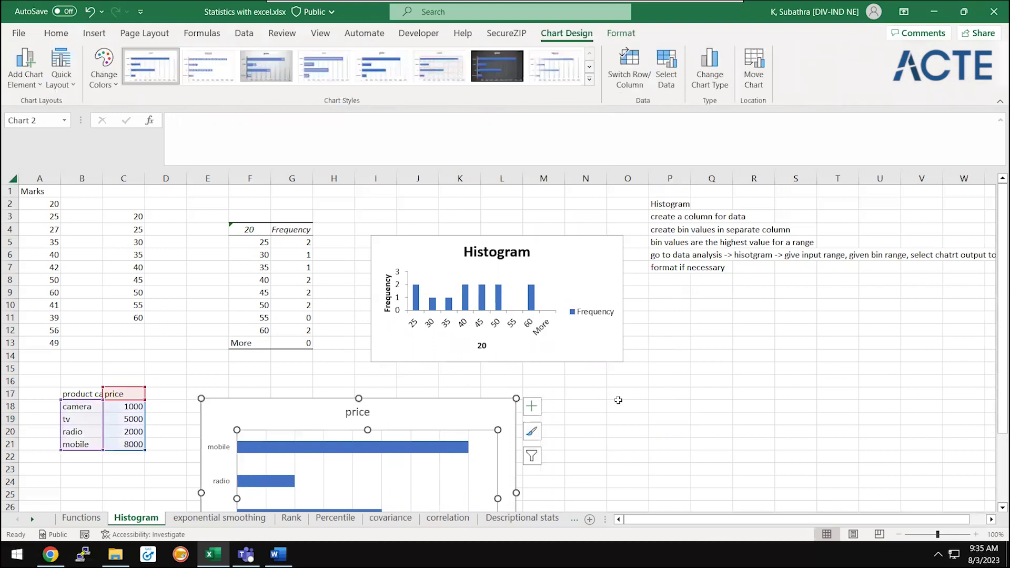
pyautogui.click(362, 423)
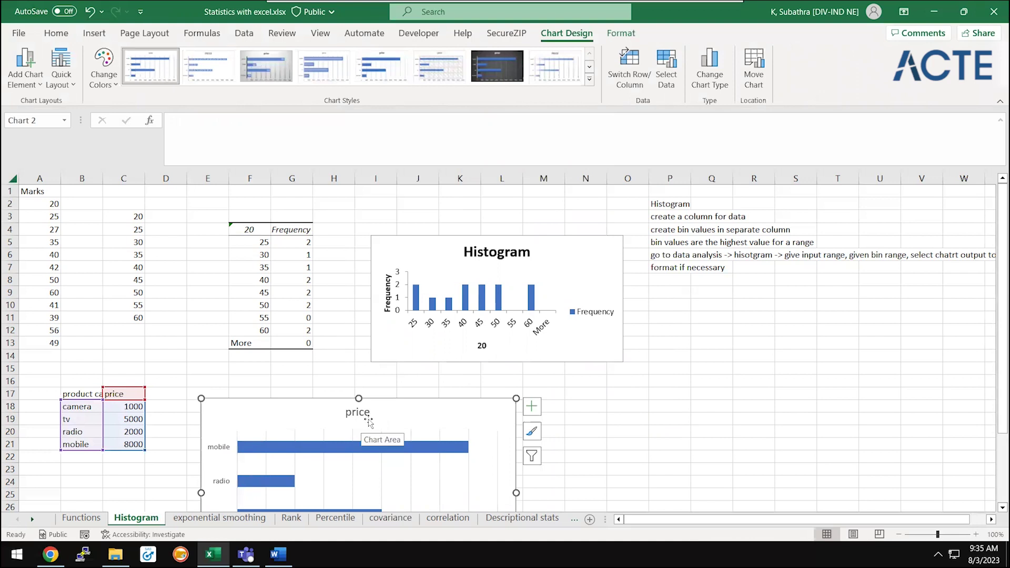
pyautogui.press('Escape')
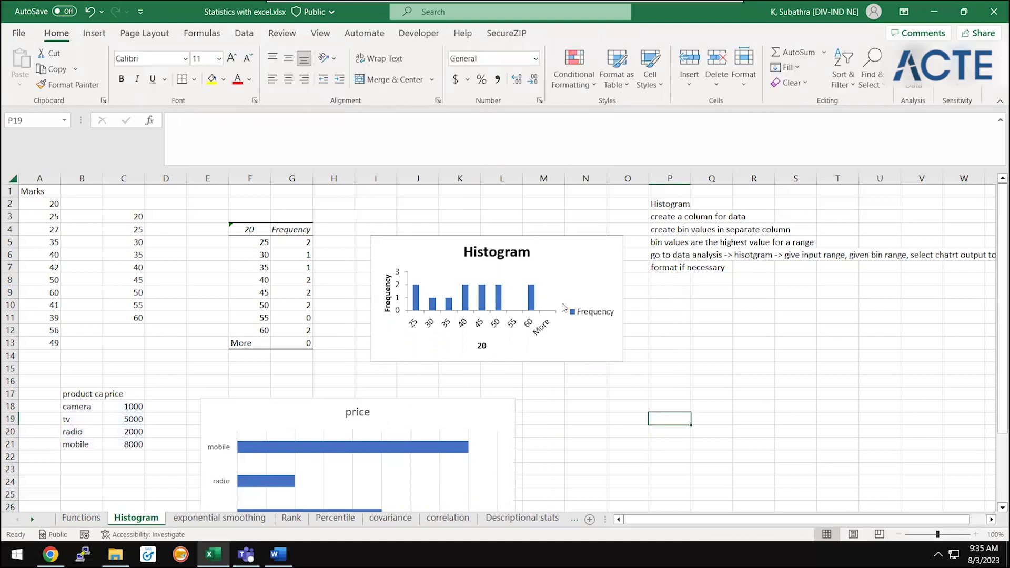
pyautogui.click(500, 282)
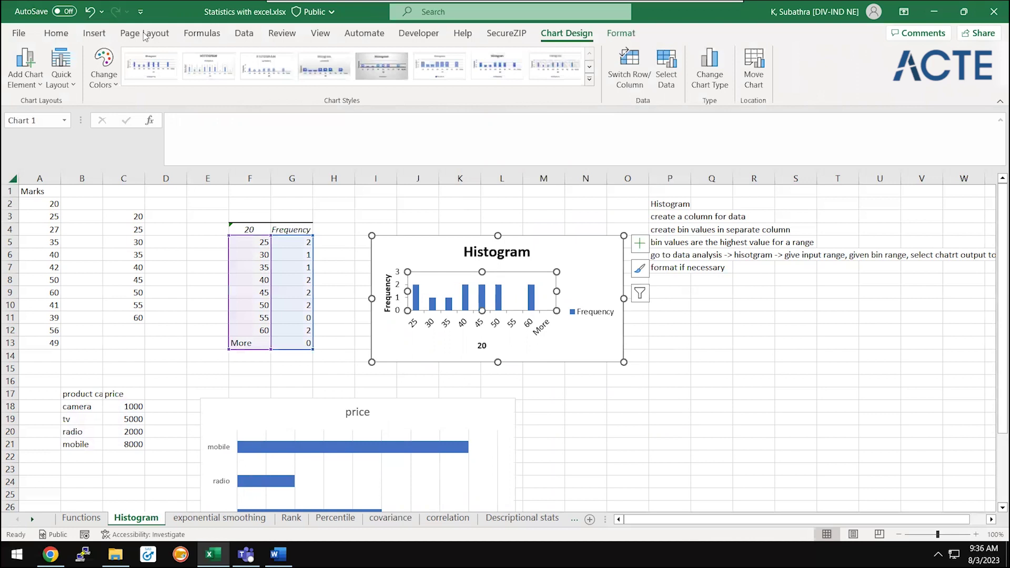
pyautogui.click(95, 34)
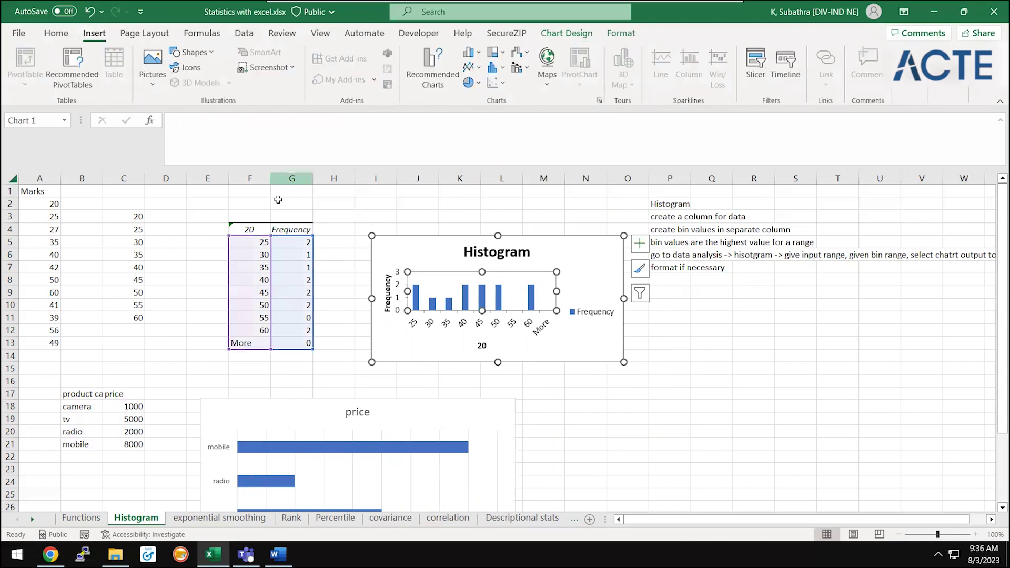
pyautogui.click(371, 216)
# - Select the twelve Marks values in A2:A13
pyautogui.click(38, 241)
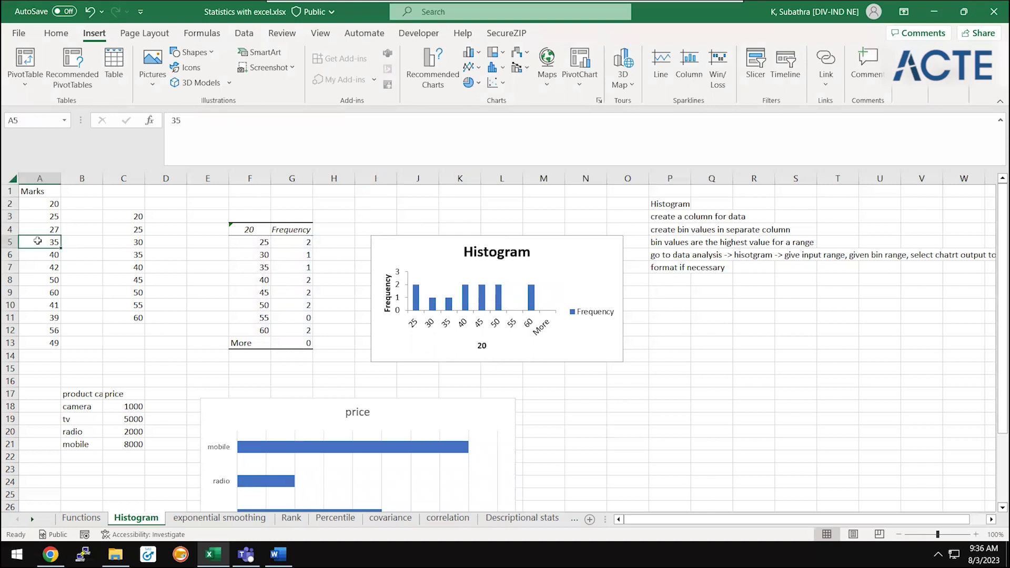
pyautogui.press('Up')
pyautogui.hotkey('ctrl', 'Up')
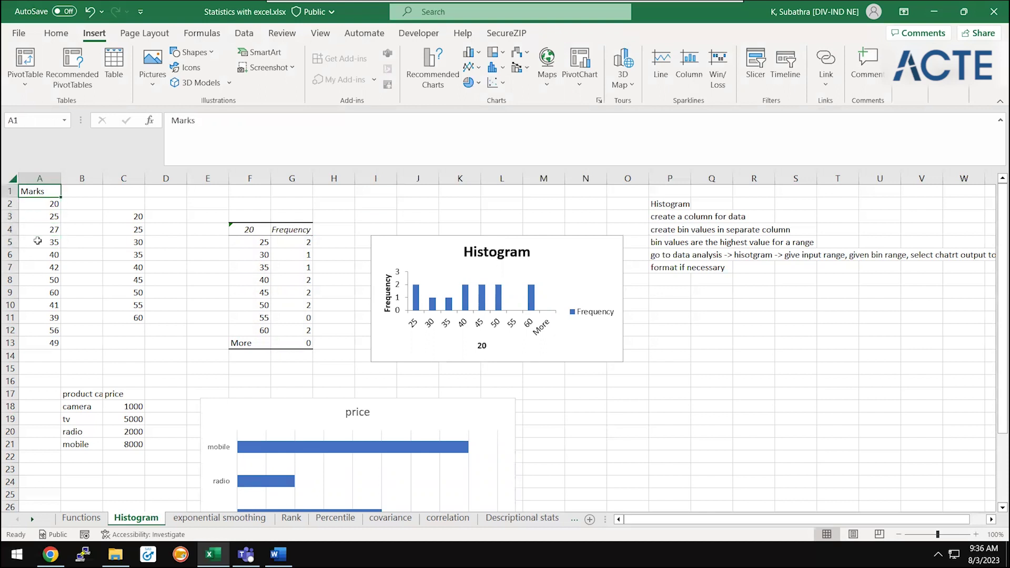
pyautogui.press('Down')
pyautogui.hotkey('ctrl', 'shift', 'Down')
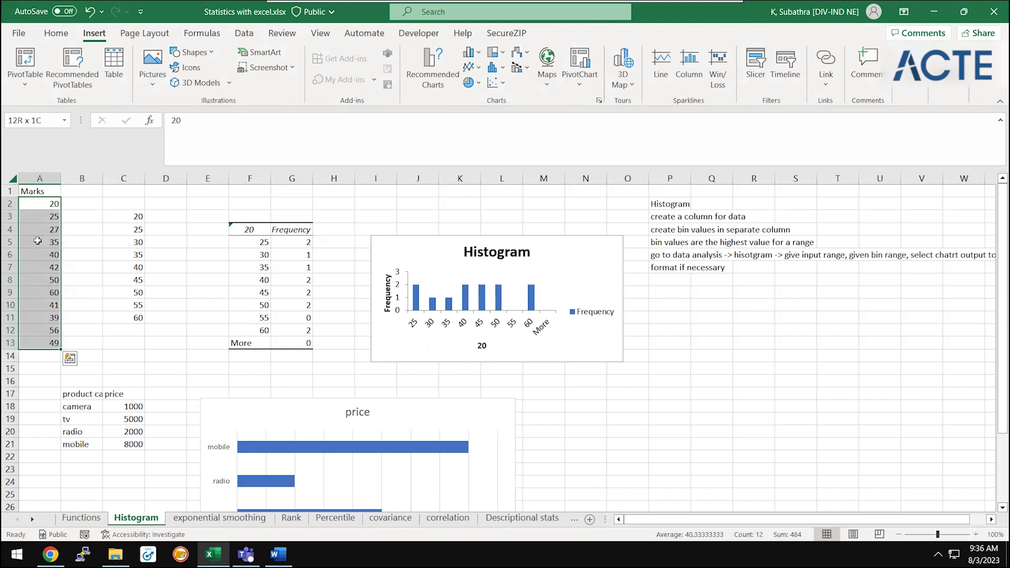
# - Clear the old bins and frequency table in C3:O17 and delete the emptied Histogram chart
pyautogui.click(124, 217)
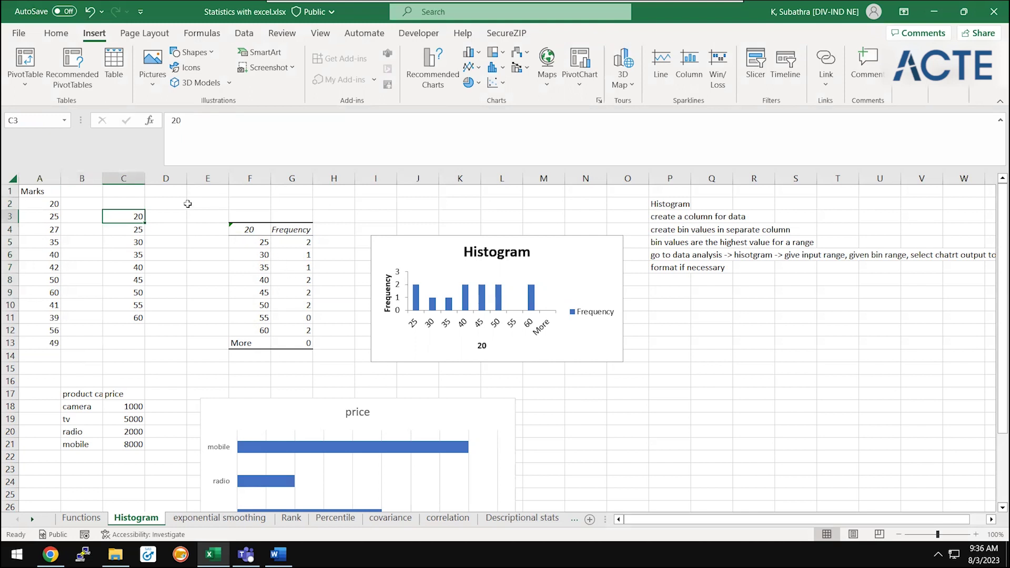
pyautogui.keyDown('shift'); pyautogui.click(647, 416); pyautogui.keyUp('shift')
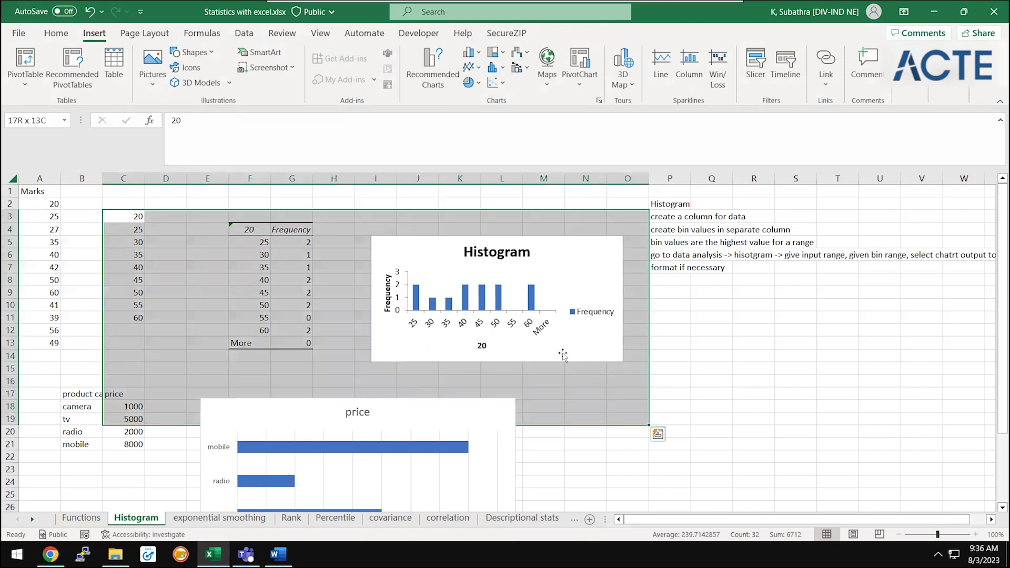
pyautogui.hotkey('shift', 'Up')
pyautogui.hotkey('shift', 'Up')
pyautogui.hotkey('shift', 'Up')
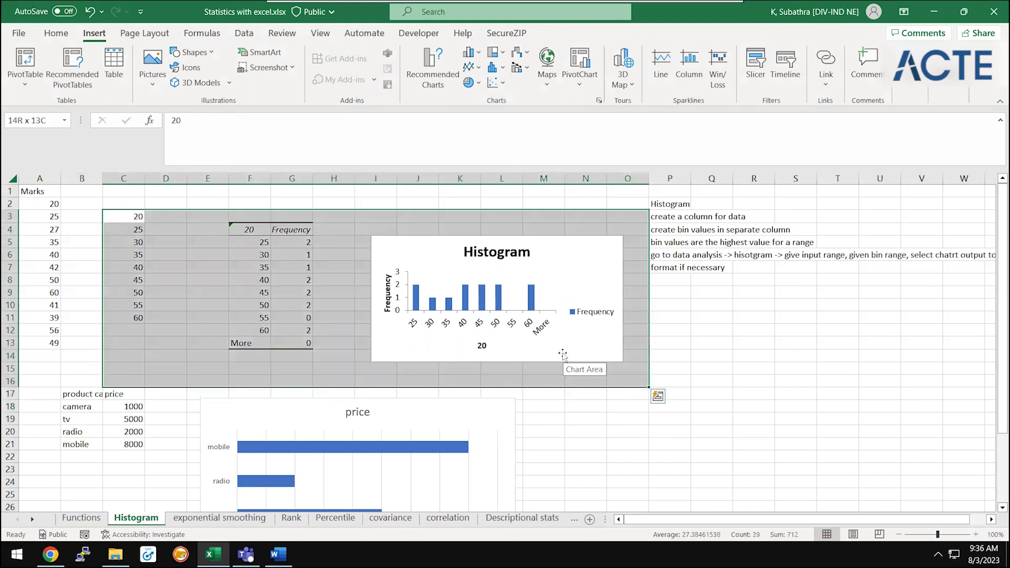
pyautogui.press('Delete')
pyautogui.click(536, 299)
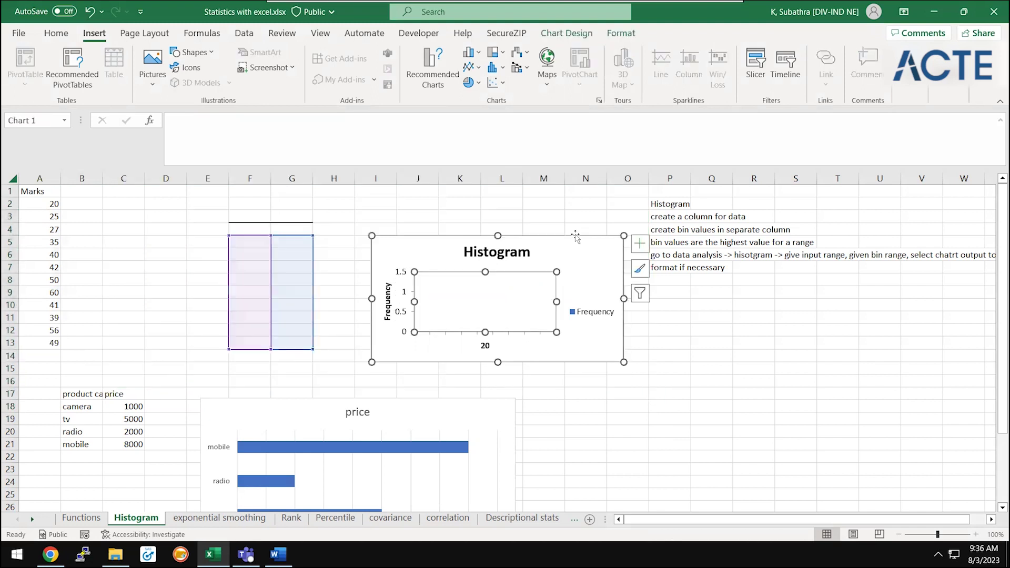
pyautogui.click(572, 237)
pyautogui.press('Delete')
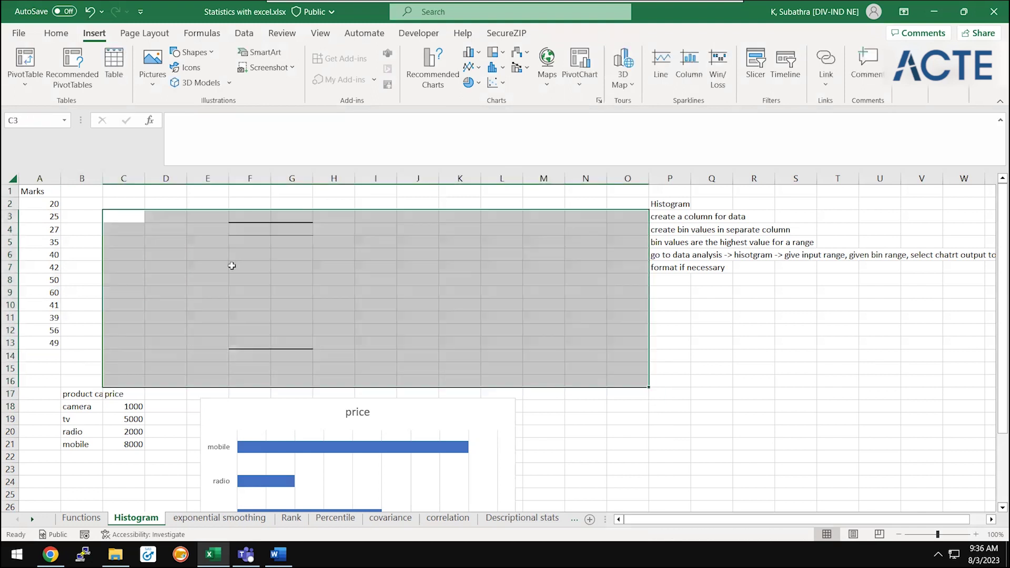
pyautogui.click(231, 266)
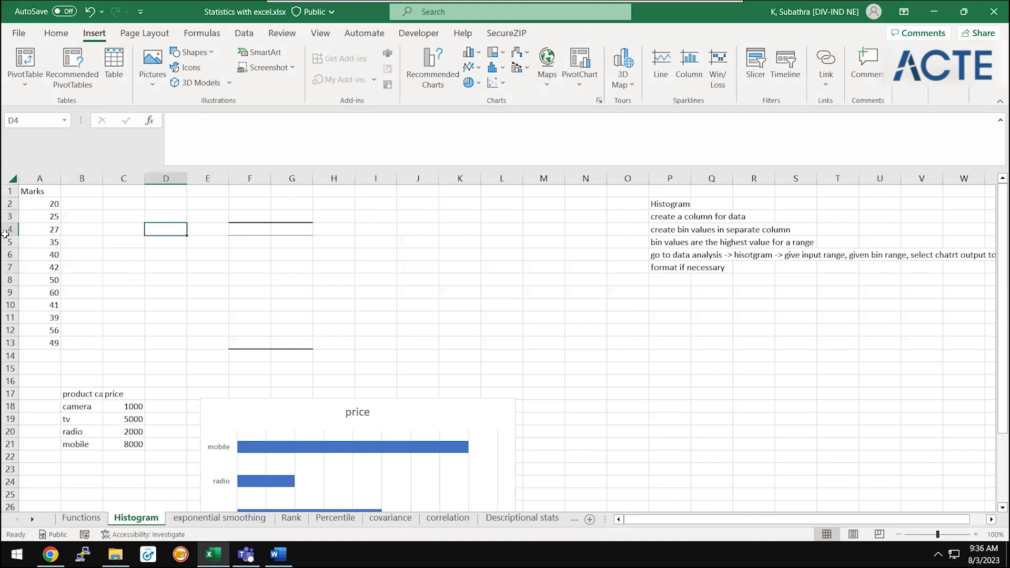
# - Insert an empty column at B
pyautogui.click(59, 228)
pyautogui.press('Down')
pyautogui.press('Right')
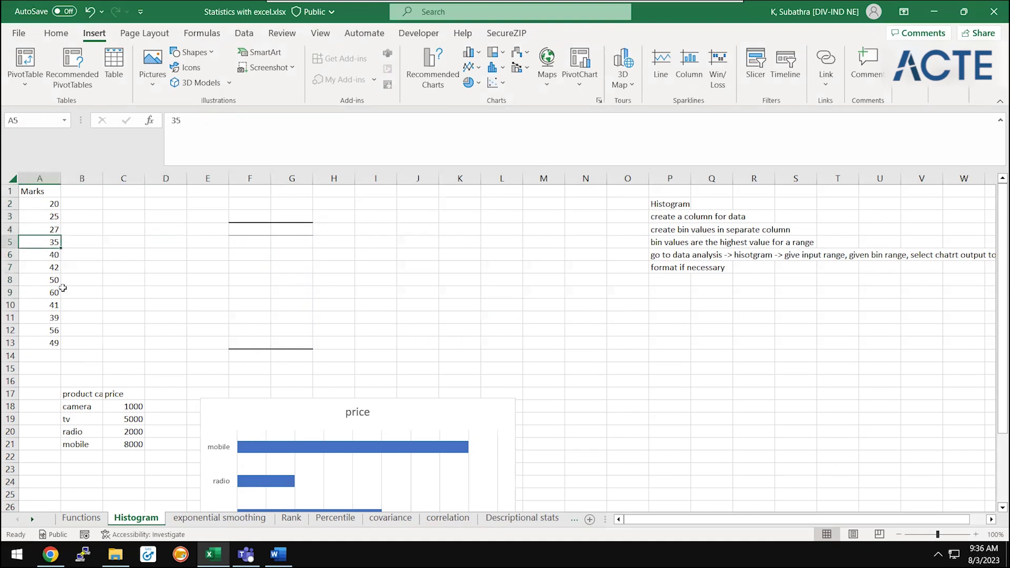
pyautogui.moveTo(68, 390); pyautogui.dragTo(68, 406)
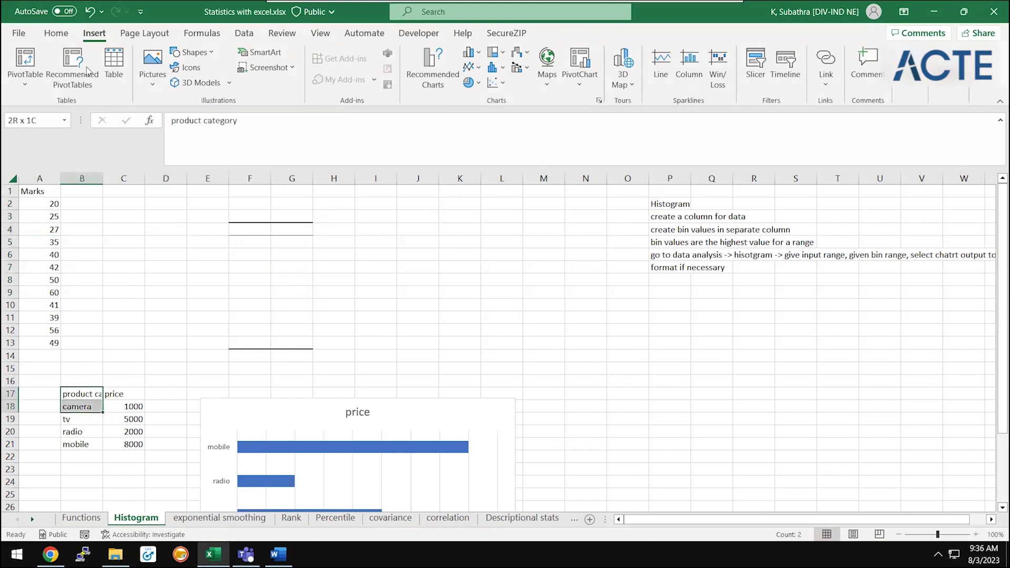
pyautogui.click(97, 187)
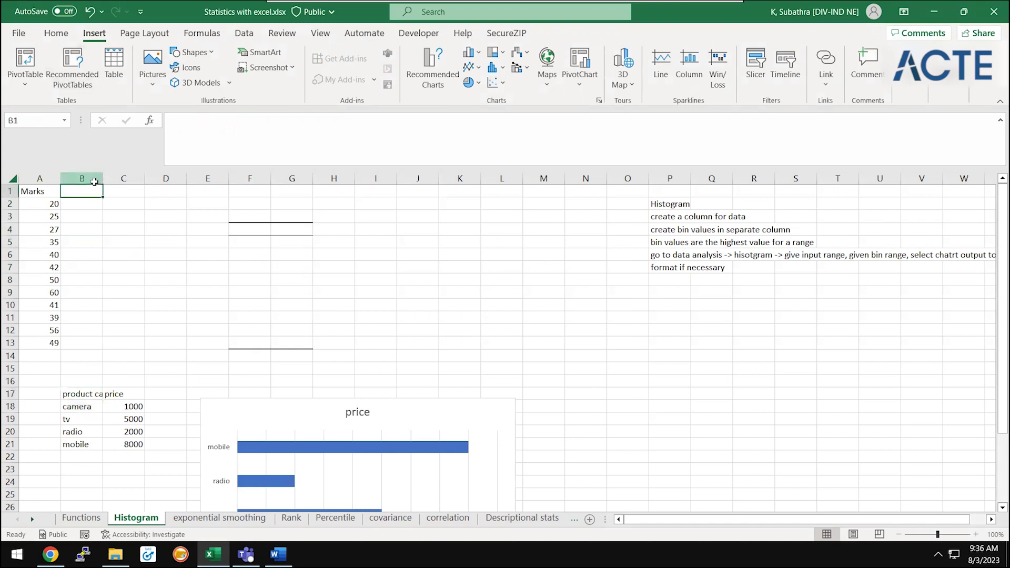
pyautogui.rightClick(95, 179)
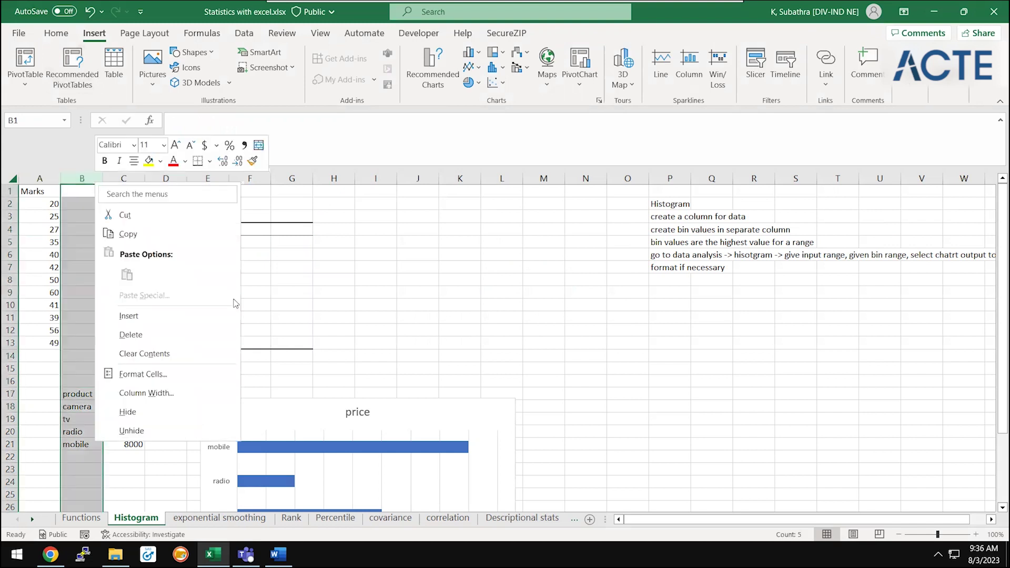
pyautogui.click(188, 316)
# - Add the marks 65, 66, 70, 73 and 78 below the existing Marks data
pyautogui.click(33, 408)
pyautogui.press('Up')
pyautogui.press('Up')
pyautogui.press('Up')
pyautogui.write('65')
pyautogui.press('Return')
pyautogui.write('66')
pyautogui.press('Return')
pyautogui.write('70')
pyautogui.press('Return')
pyautogui.write('73')
pyautogui.press('Return')
pyautogui.write('78')
pyautogui.press('Return')
# - Continue the Marks column with 80, 88, 90, 92 and 98 down to A23
pyautogui.write('80')
pyautogui.press('Return')
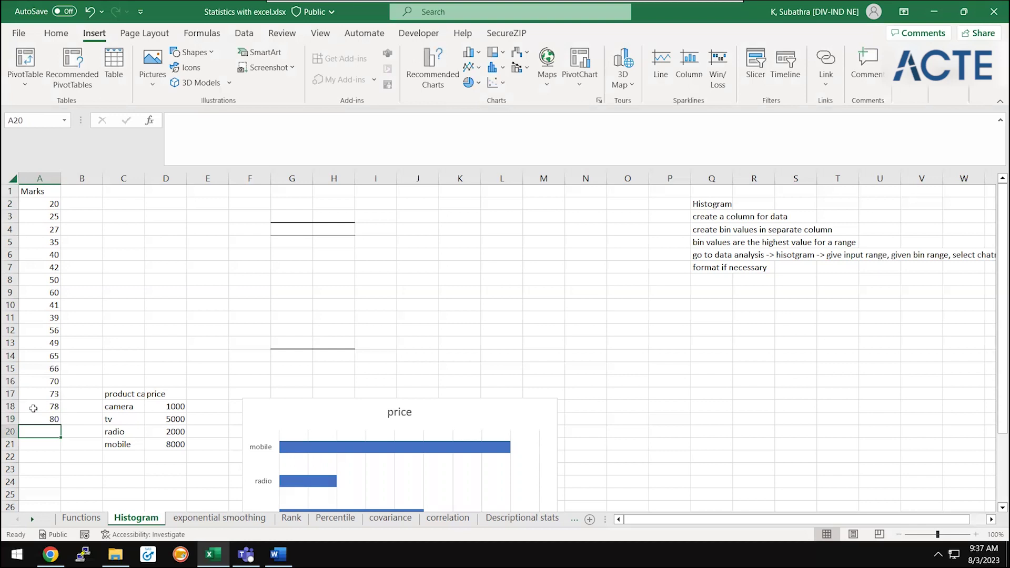
pyautogui.write('88')
pyautogui.press('Return')
pyautogui.write('90')
pyautogui.press('Return')
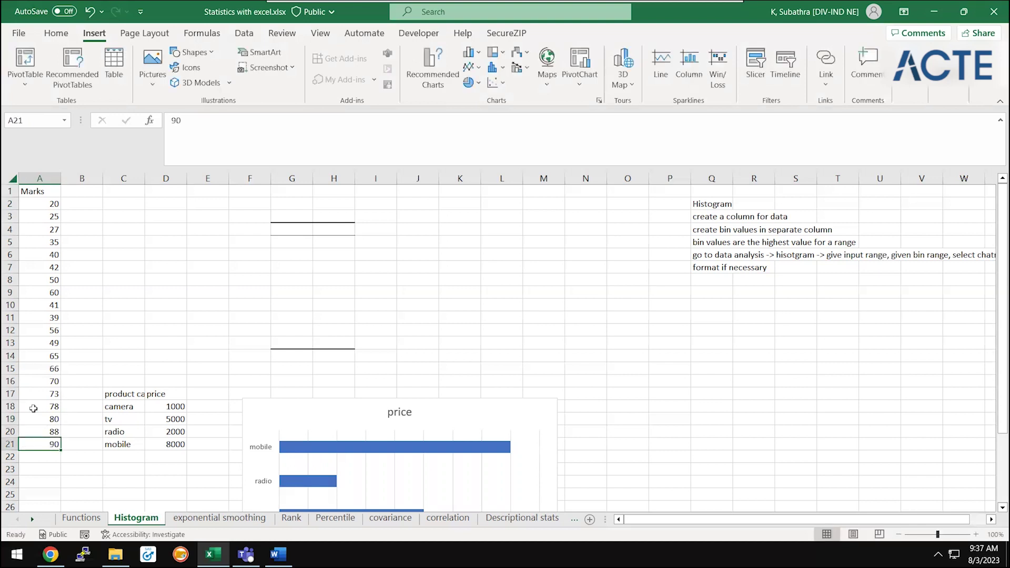
pyautogui.write('92')
pyautogui.press('Return')
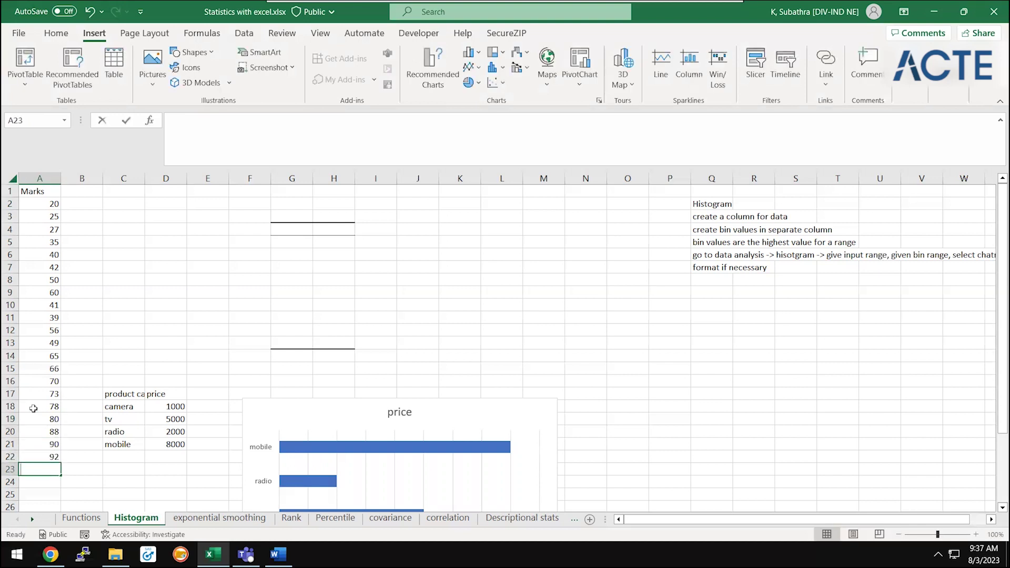
pyautogui.write('98')
pyautogui.press('Return')
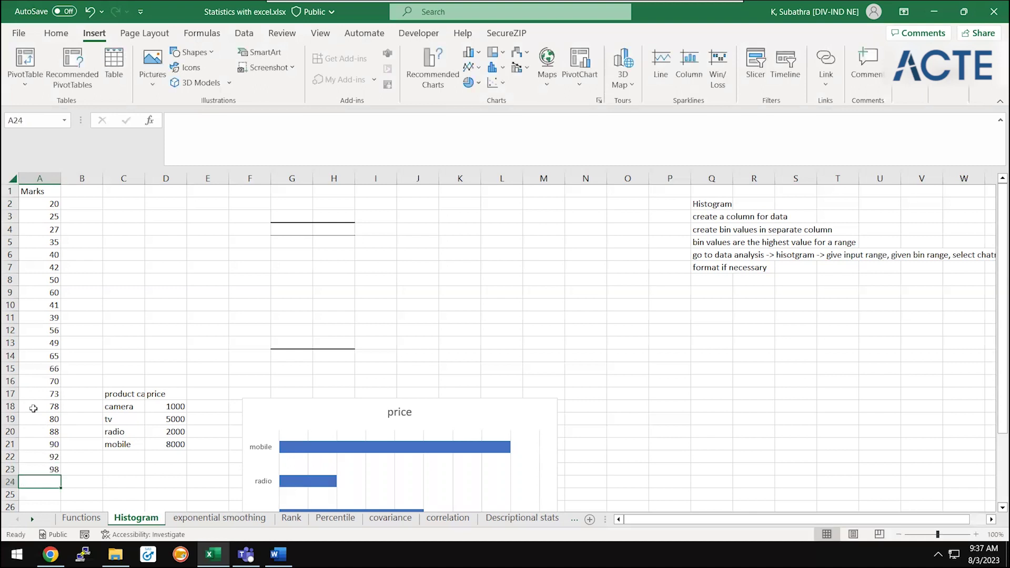
# - Enter the heading 'Bin' in cell C2
pyautogui.press('Up')
pyautogui.press('Up')
pyautogui.press('Up')
pyautogui.press('Up')
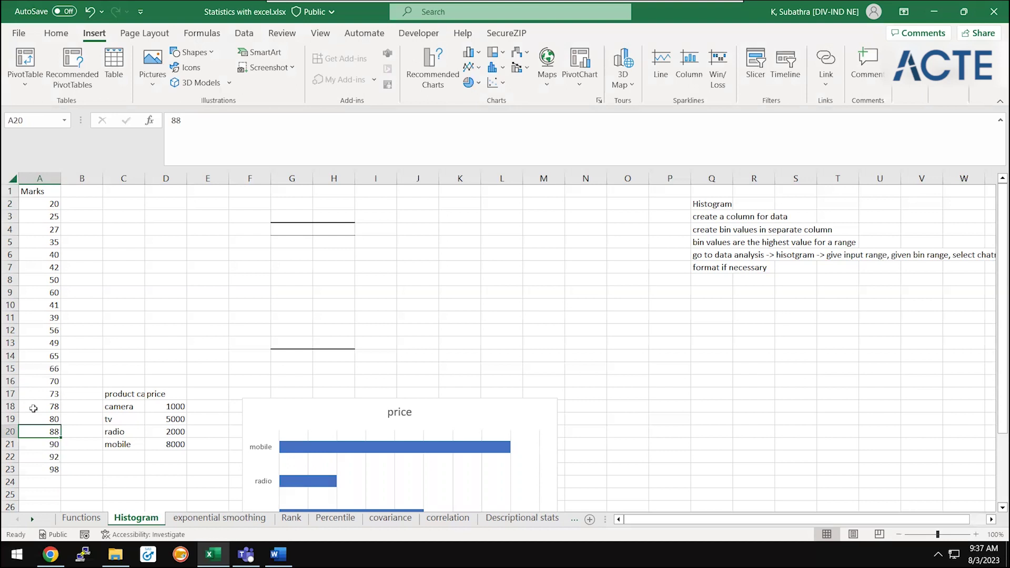
pyautogui.hotkey('ctrl', 'Up')
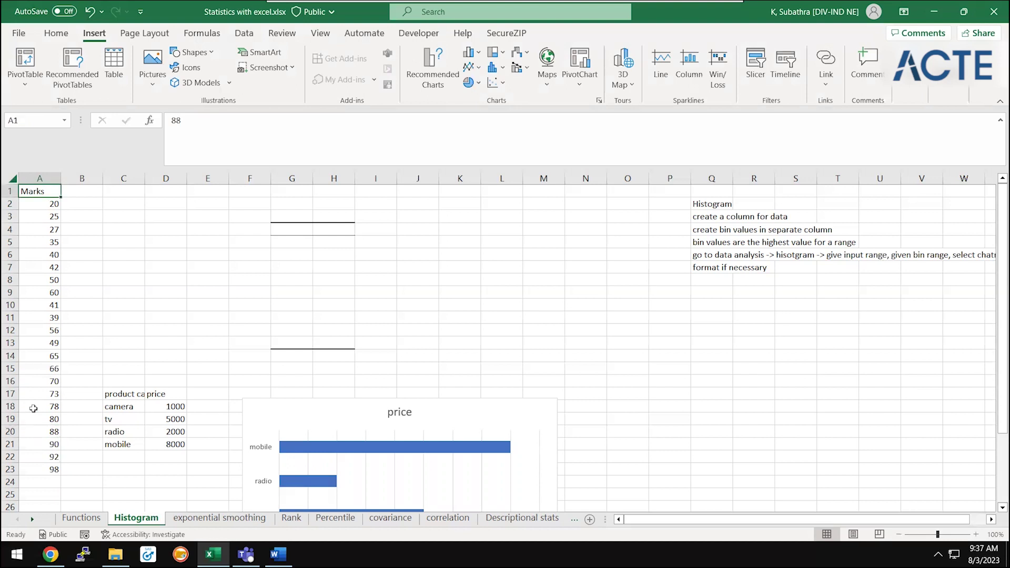
pyautogui.press('Right')
pyautogui.press('Down')
pyautogui.press('Right')
pyautogui.press('Down')
pyautogui.press('Up')
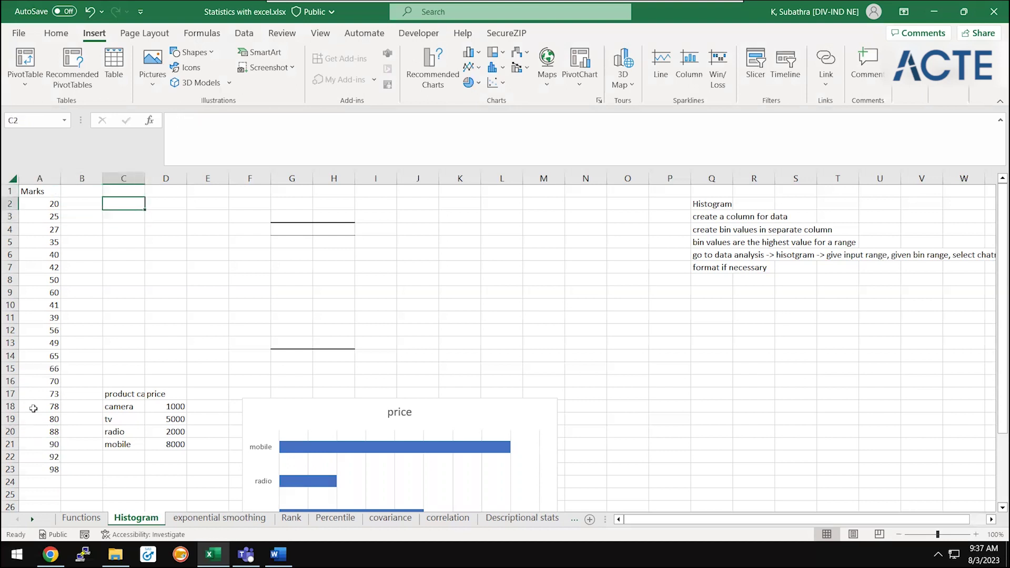
pyautogui.write('Bin')
pyautogui.press('Return')
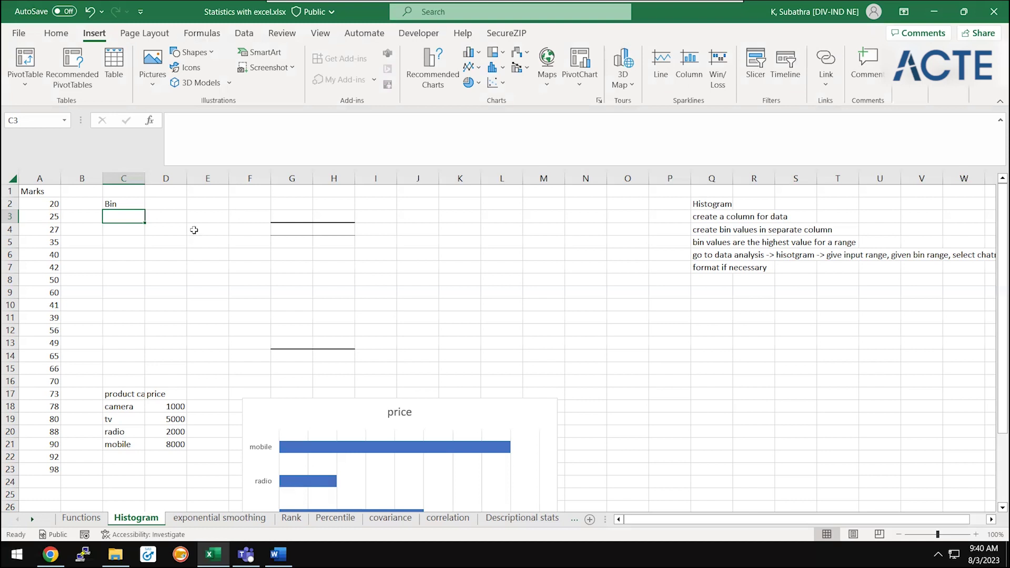
# - Enter the range labels 20 to 30, 30 to 40 and 40 to 50 in column E
pyautogui.press('Up')
pyautogui.press('Up')
pyautogui.press('Down')
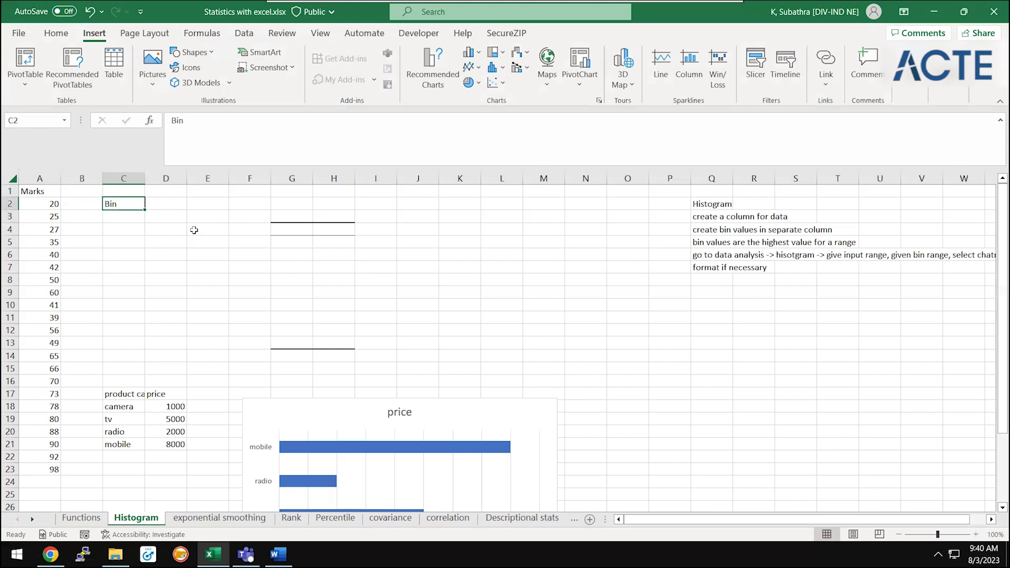
pyautogui.press('Down')
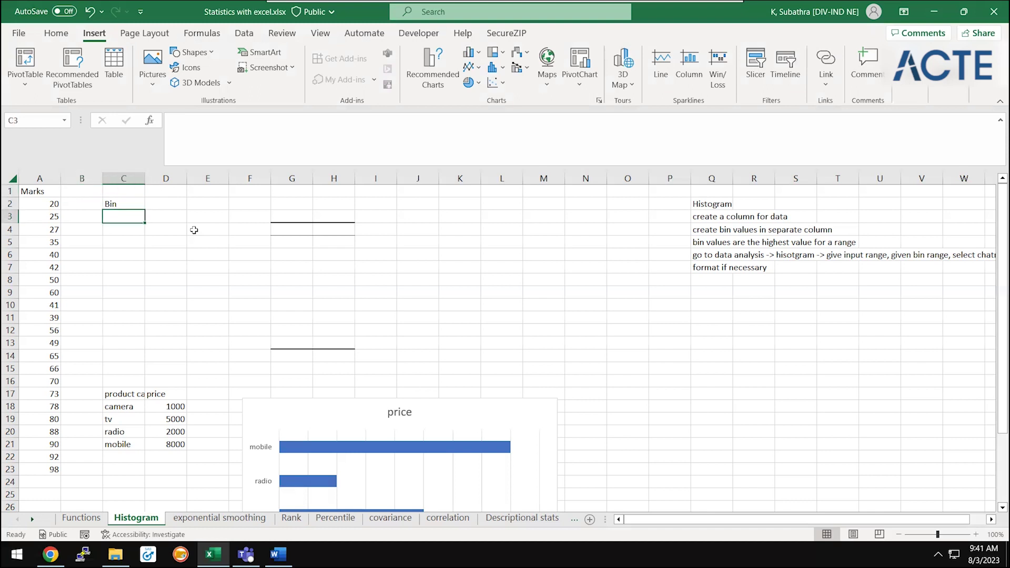
pyautogui.press('Right')
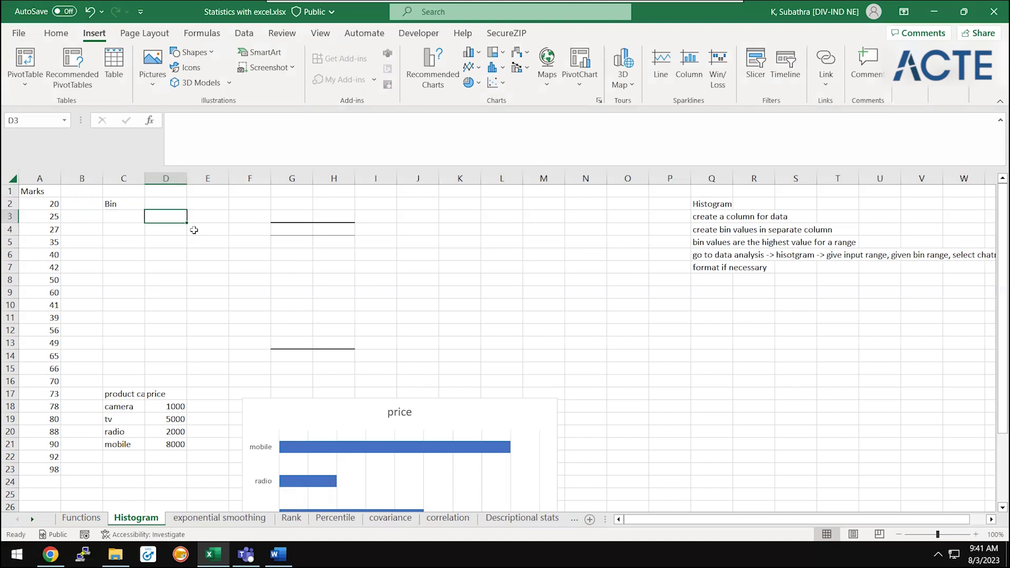
pyautogui.press('Right')
pyautogui.write('20 to 30')
pyautogui.press('Return')
pyautogui.write('30 to 40')
pyautogui.press('Return')
pyautogui.write('4')
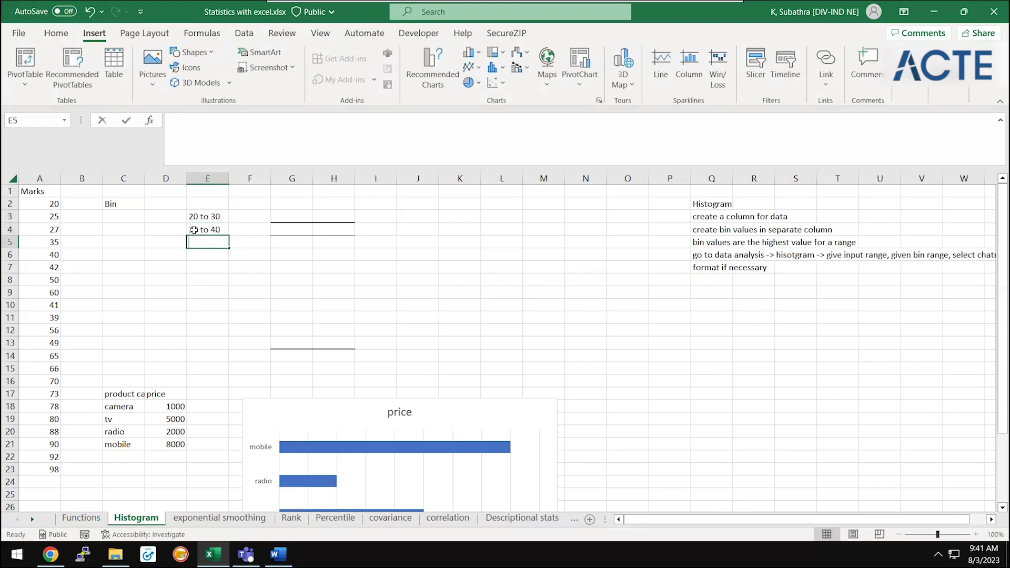
pyautogui.write('9')
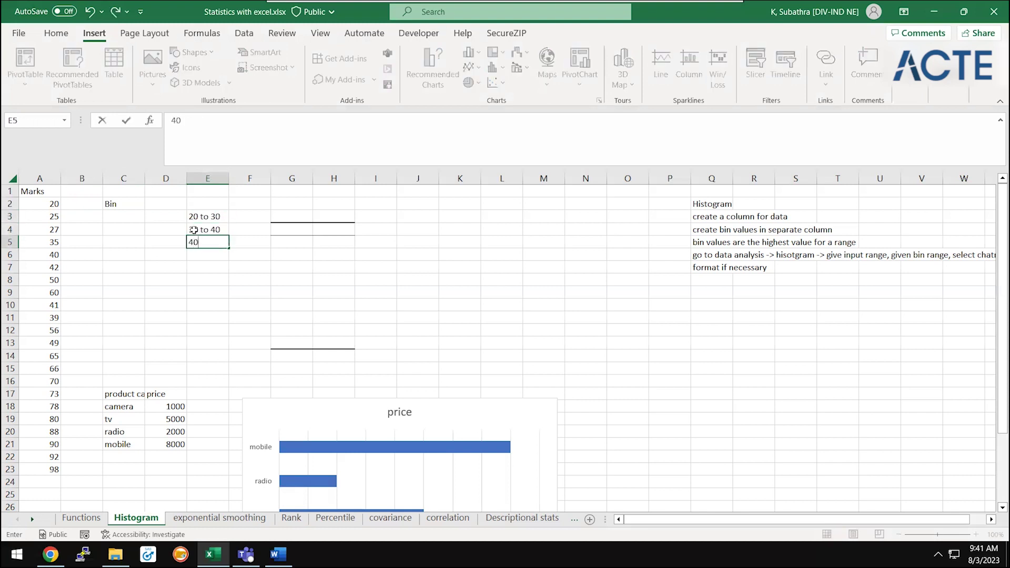
pyautogui.write(' to 50')
pyautogui.press('Return')
pyautogui.press('Left')
pyautogui.press('Left')
pyautogui.hotkey('ctrl', 'Up')
pyautogui.press('Down')
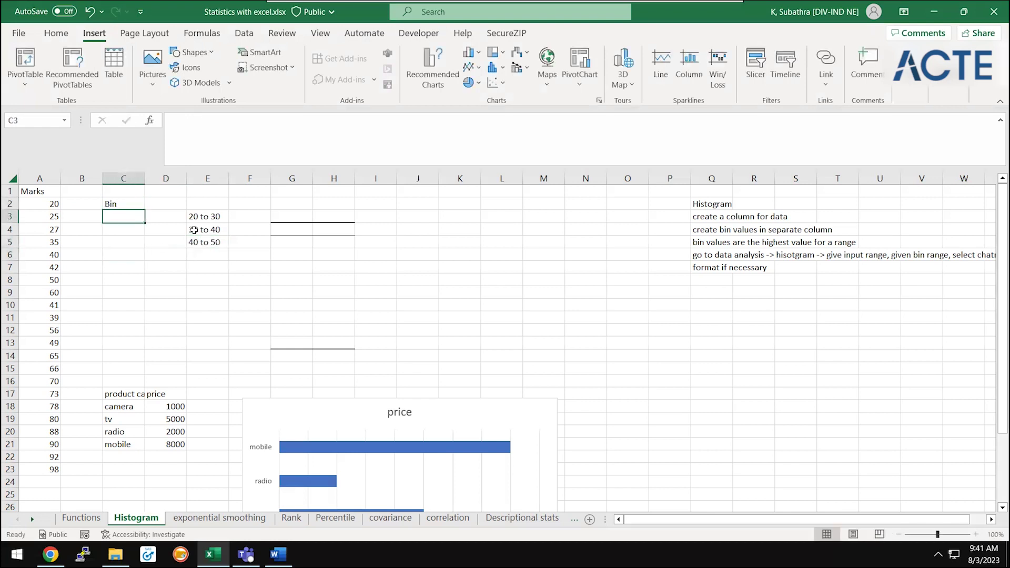
pyautogui.press('Right')
pyautogui.press('Right')
pyautogui.press('Down')
pyautogui.press('Down')
pyautogui.press('Up')
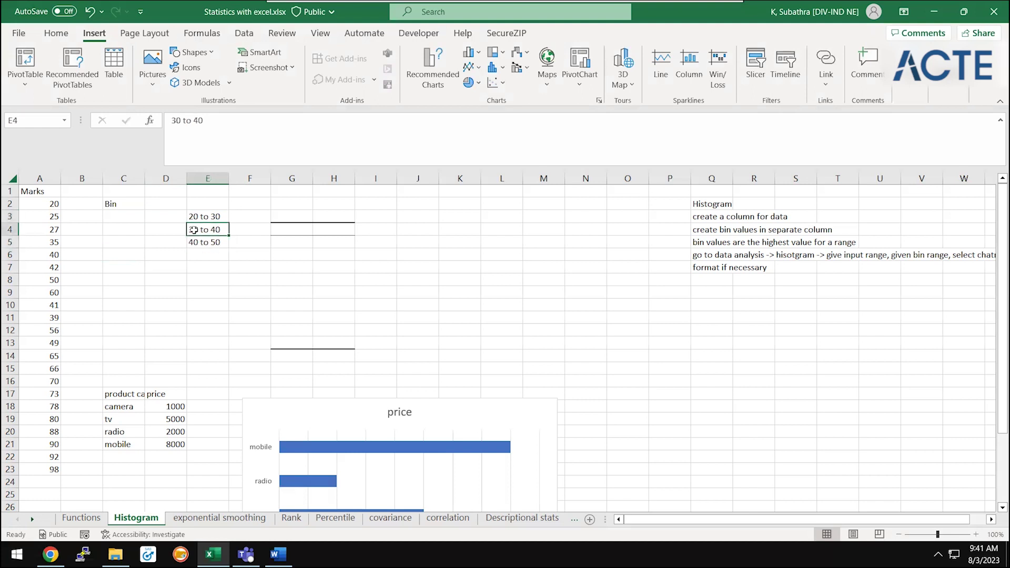
# - Fill C3:C10 with bin values 30, 40, 50, 60, 70, 80, 90, 100
pyautogui.press('Left')
pyautogui.press('Up')
pyautogui.press('Left')
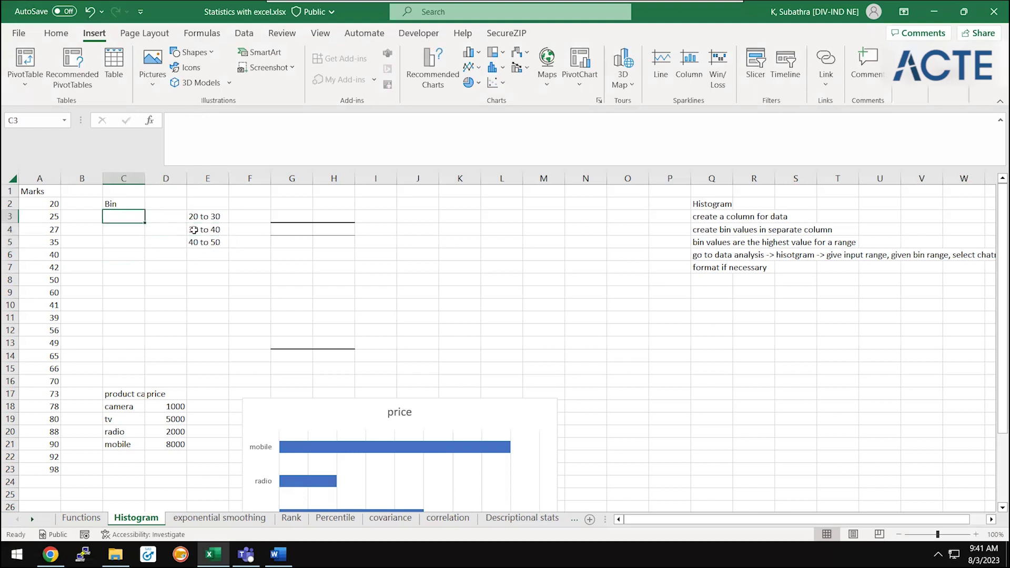
pyautogui.write('30')
pyautogui.press('Return')
pyautogui.write('40')
pyautogui.press('Return')
pyautogui.write('50')
pyautogui.press('Return')
pyautogui.write('60')
pyautogui.press('Return')
pyautogui.write('70')
pyautogui.press('Return')
pyautogui.write('80')
pyautogui.press('Return')
pyautogui.write('90.')
pyautogui.press('Return')
pyautogui.write('100')
pyautogui.press('Return')
# - Select the bin values 30–100 and review the Histogram notes in column Q
pyautogui.hotkey('ctrl', 'Up')
pyautogui.hotkey('ctrl', 'Up')
pyautogui.hotkey('ctrl', 'Up')
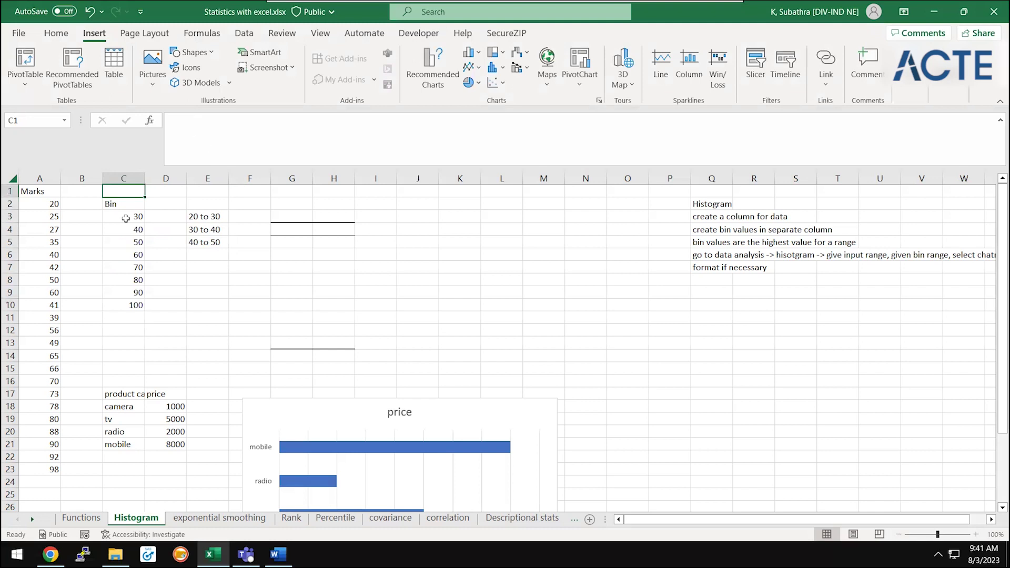
pyautogui.moveTo(126, 216); pyautogui.dragTo(121, 304)
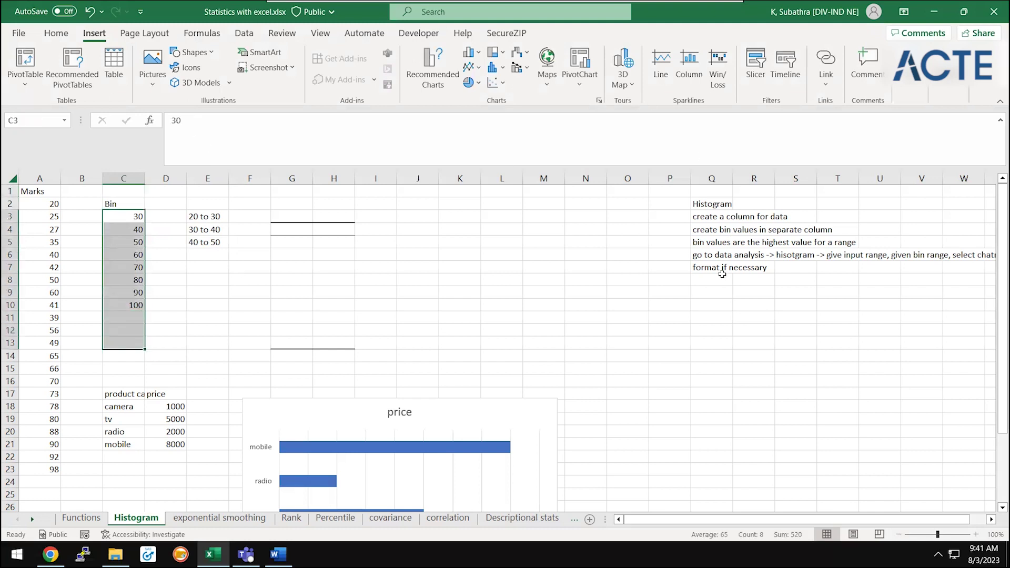
pyautogui.click(722, 254)
pyautogui.click(709, 203)
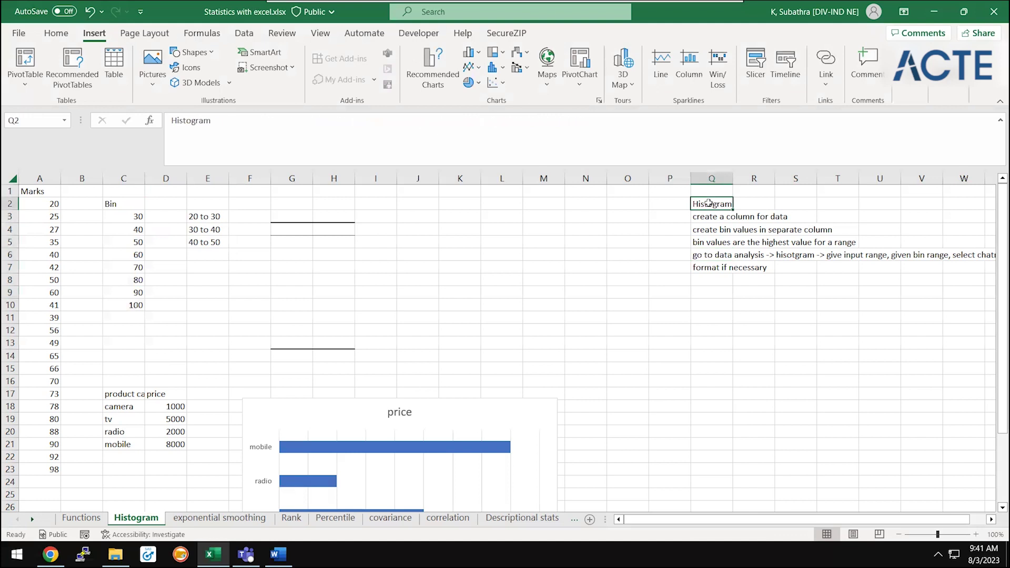
pyautogui.press('Down')
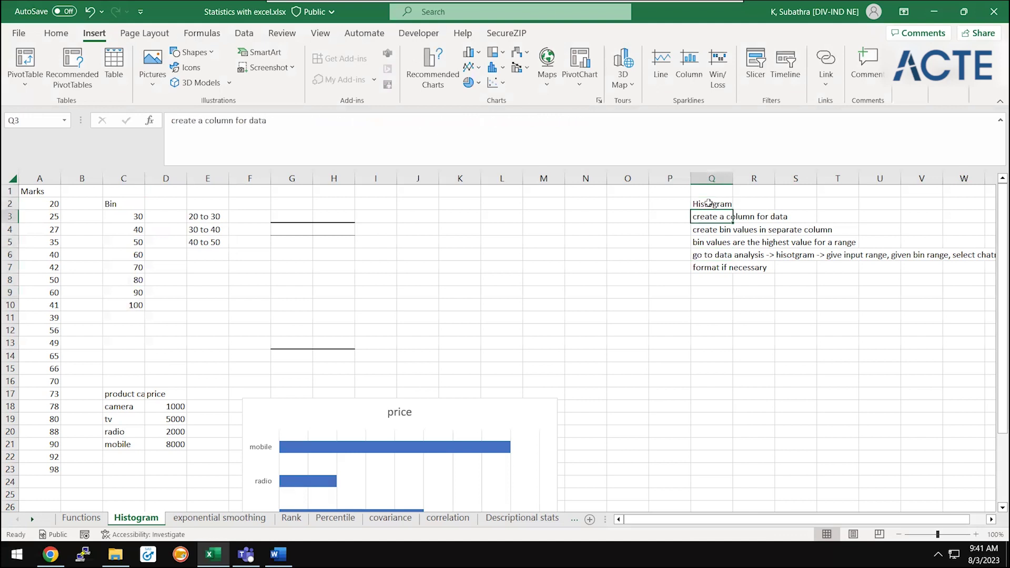
pyautogui.press('Down')
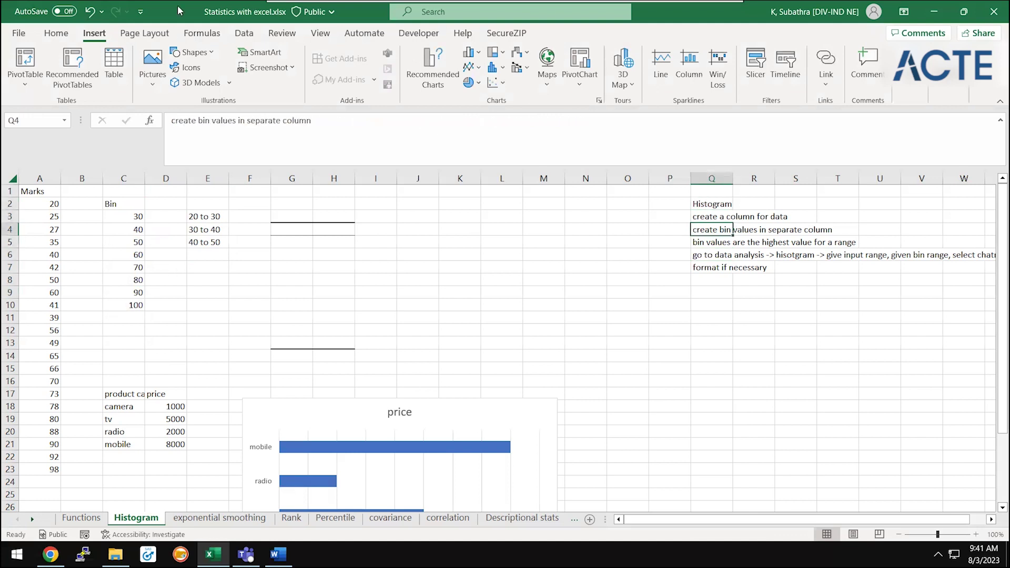
pyautogui.click(122, 257)
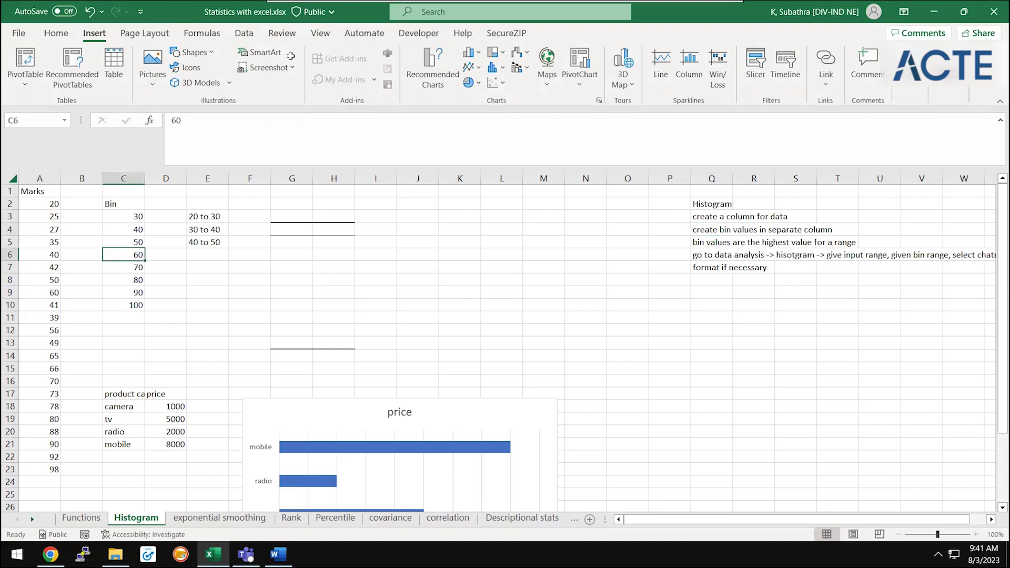
pyautogui.click(244, 33)
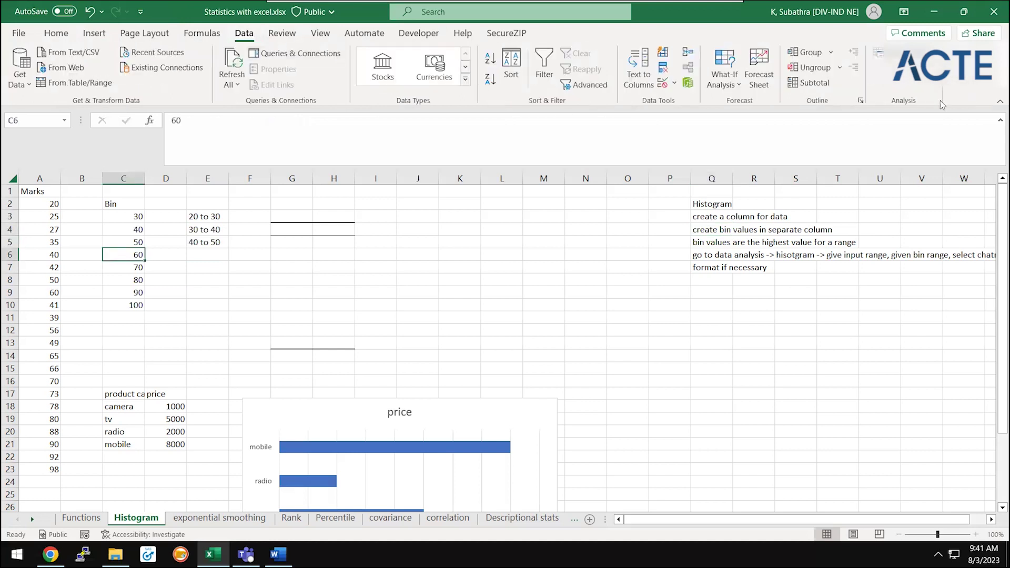
# - Start a Histogram analysis with the Marks column A1:A23 as Input Range
pyautogui.click(894, 52)
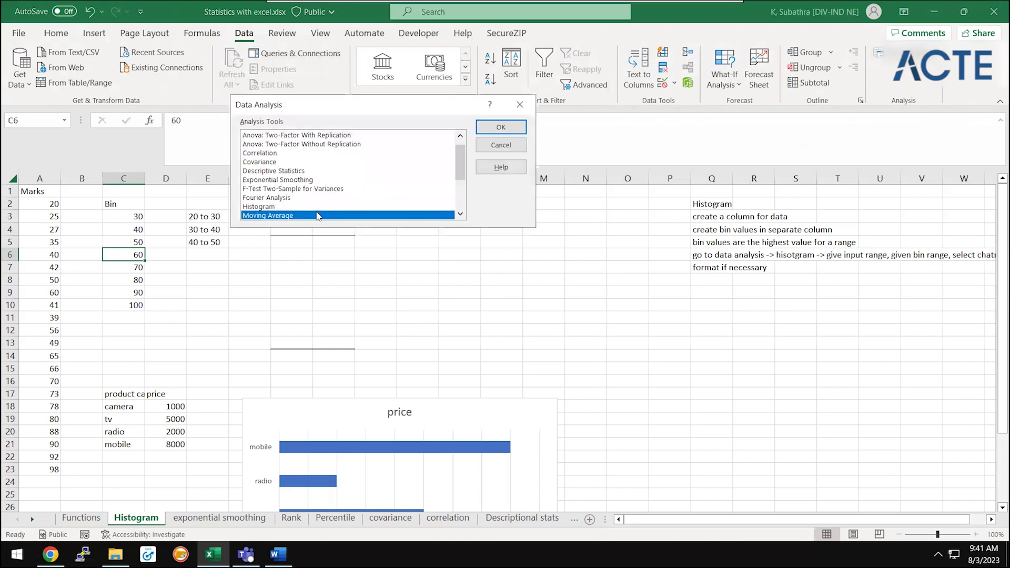
pyautogui.click(277, 207)
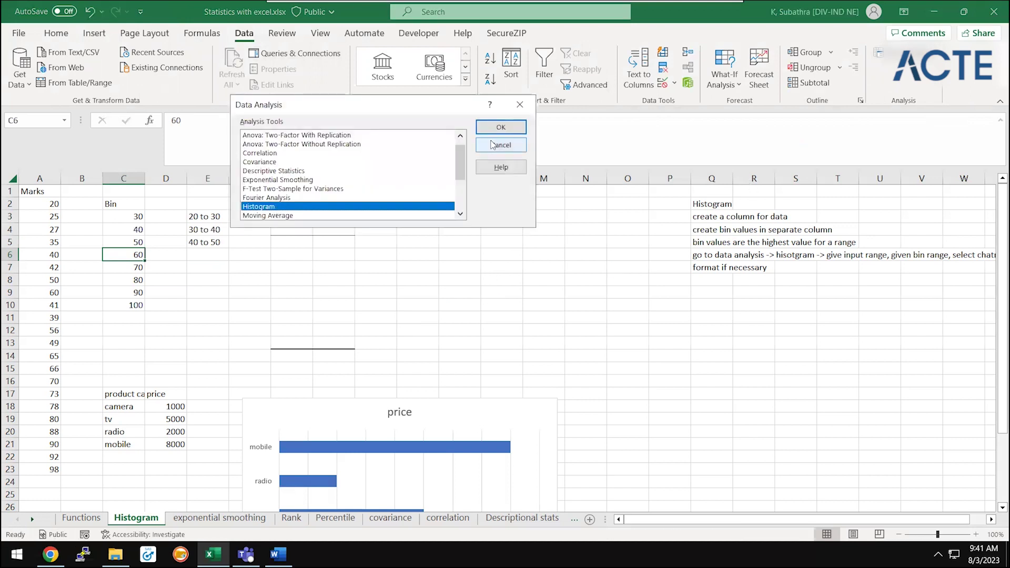
pyautogui.click(496, 129)
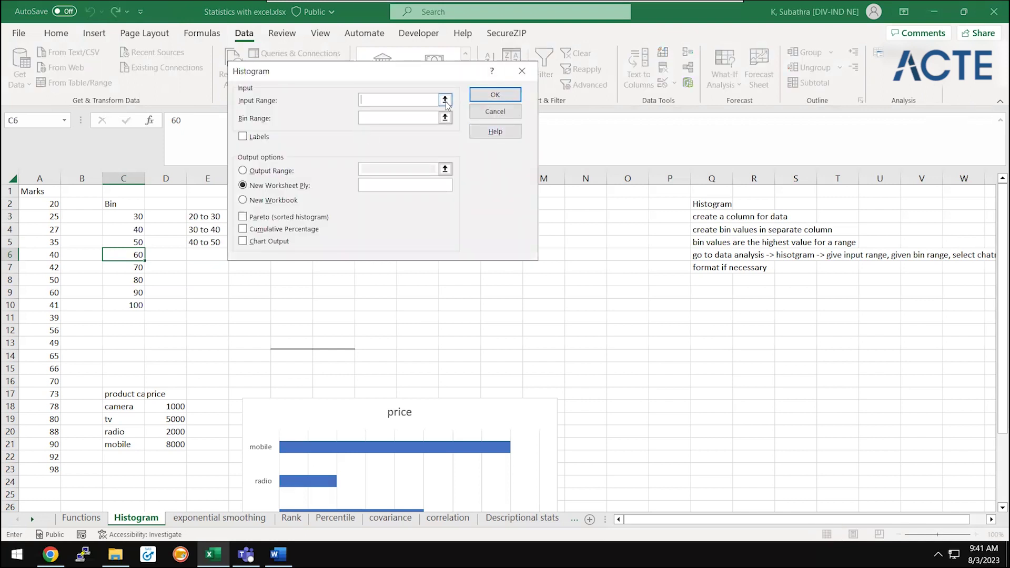
pyautogui.click(445, 100)
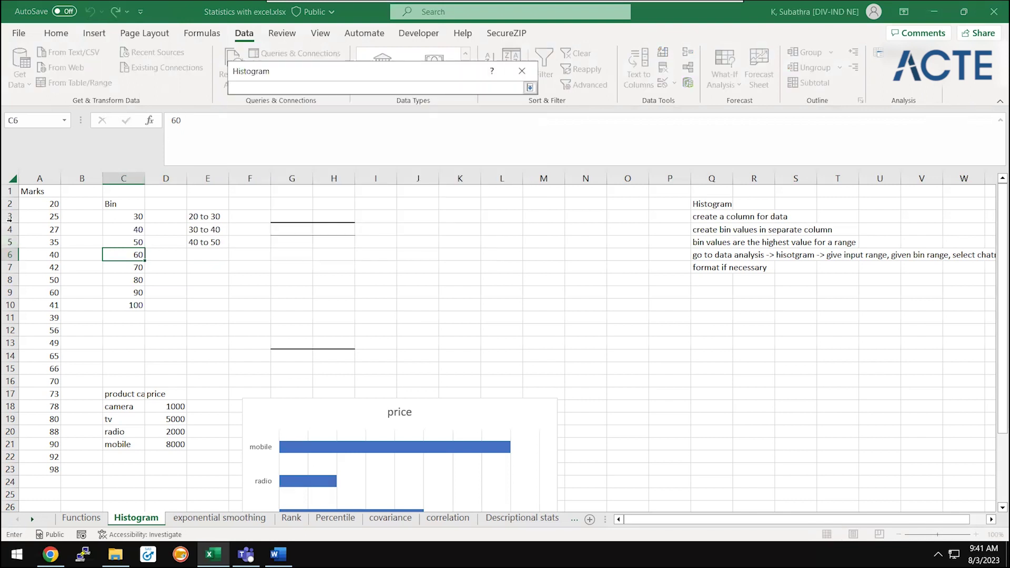
pyautogui.click(32, 200)
pyautogui.hotkey('ctrl', 'shift', 'Down')
pyautogui.hotkey('ctrl', 'Up')
pyautogui.hotkey('ctrl', 'shift', 'Down')
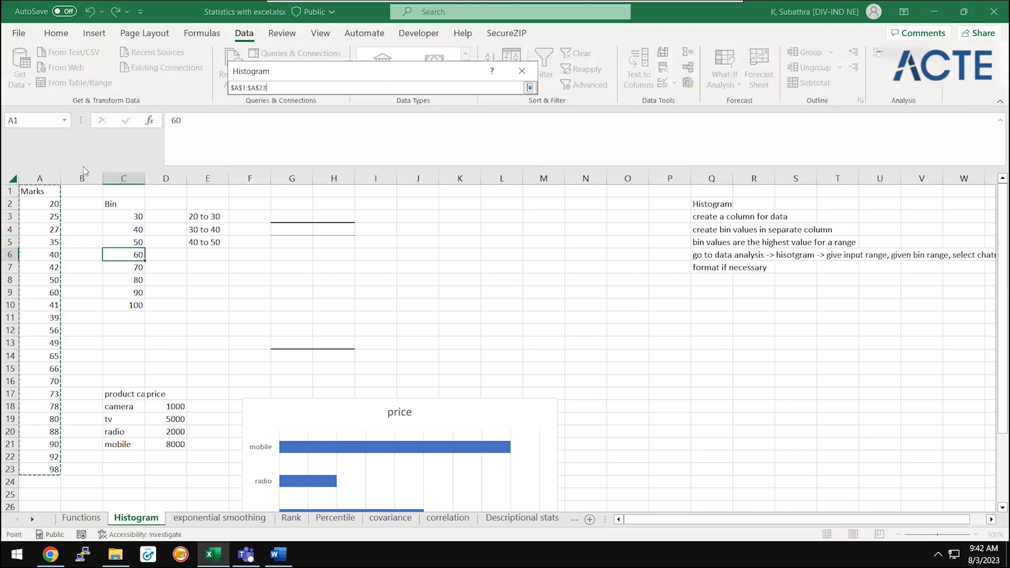
pyautogui.click(530, 88)
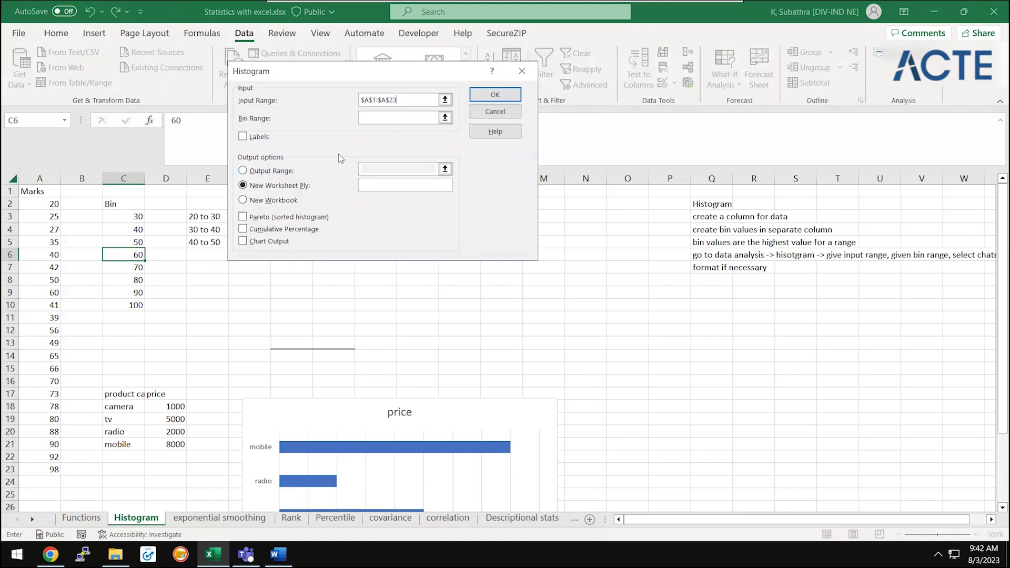
# - Set Bin Range C3:C10, tick Labels, and set Output Range to G4
pyautogui.click(444, 118)
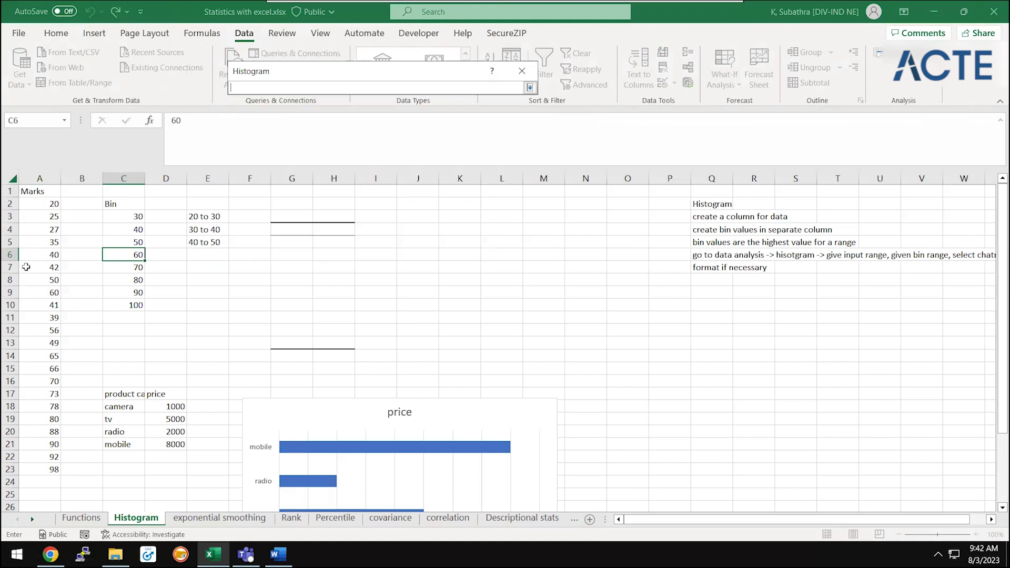
pyautogui.moveTo(130, 214); pyautogui.dragTo(134, 305)
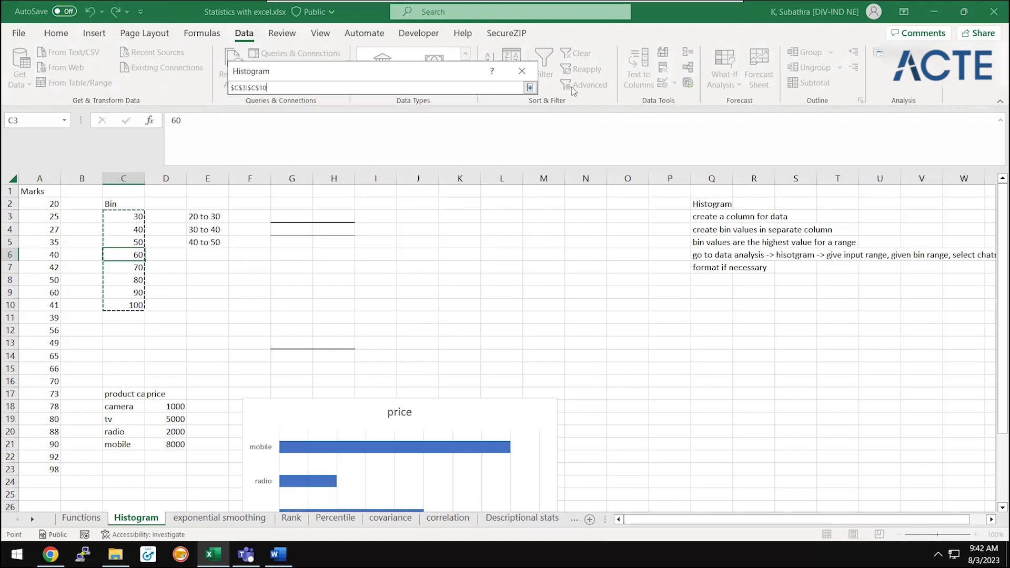
pyautogui.click(530, 88)
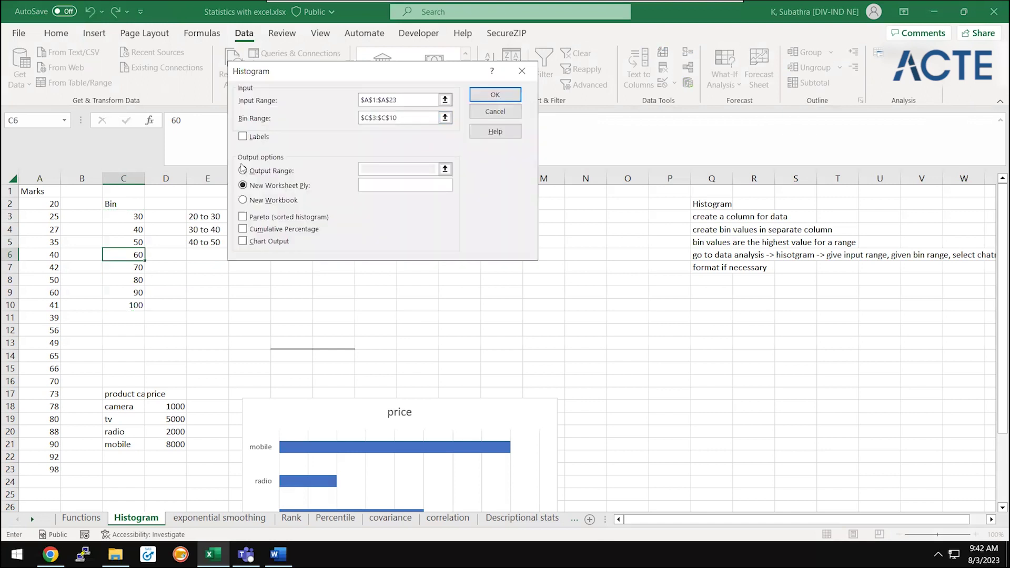
pyautogui.click(247, 136)
pyautogui.click(293, 173)
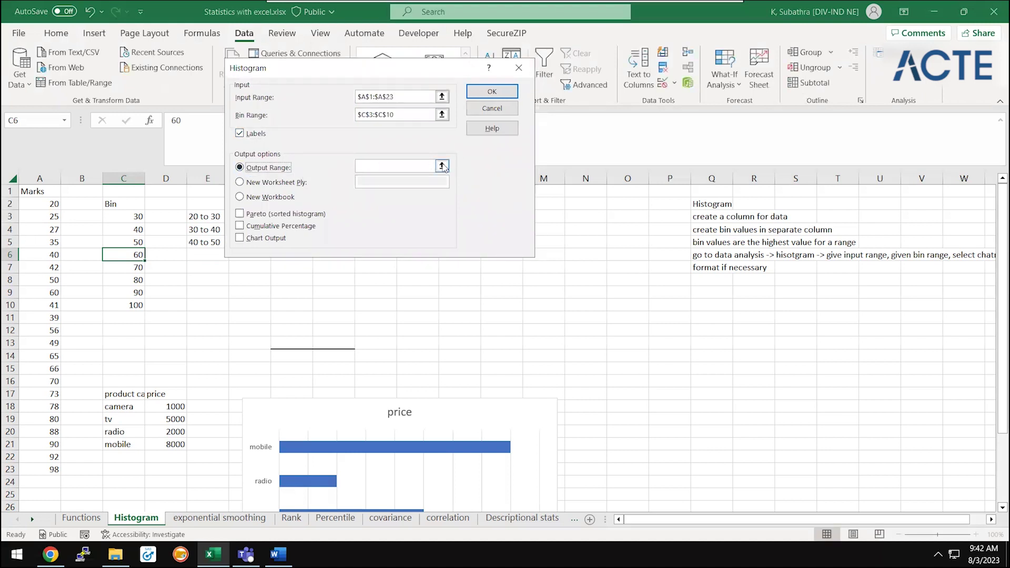
pyautogui.click(442, 165)
pyautogui.click(289, 229)
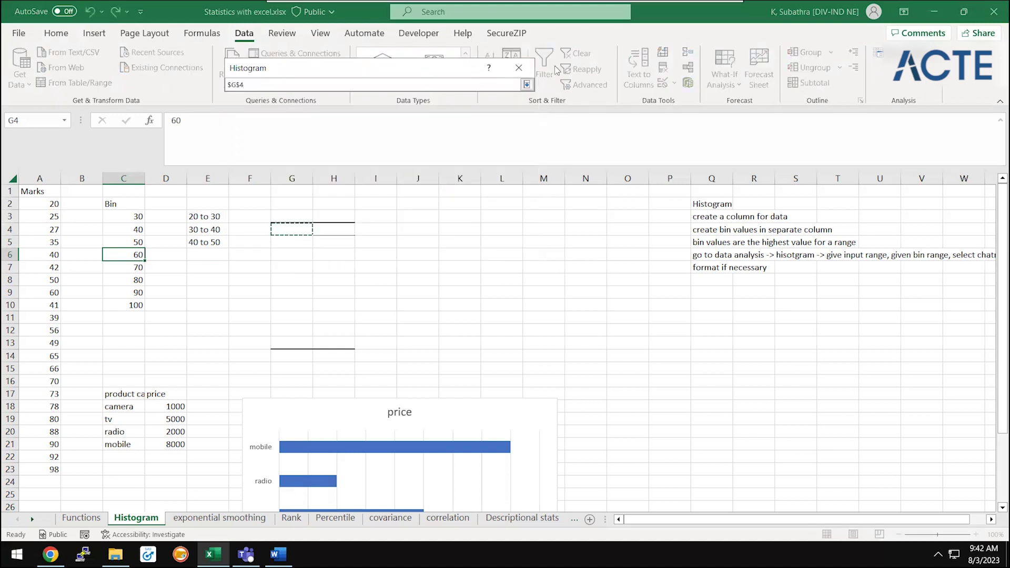
pyautogui.click(527, 84)
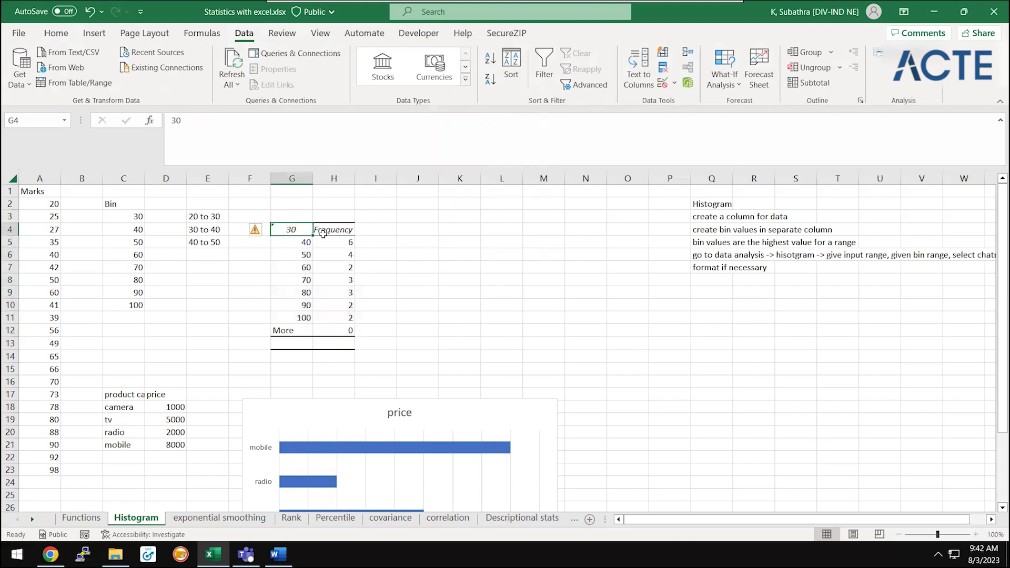
# - Check the mislabelled frequency table, then delete G4:H12
pyautogui.press('Down')
pyautogui.press('Right')
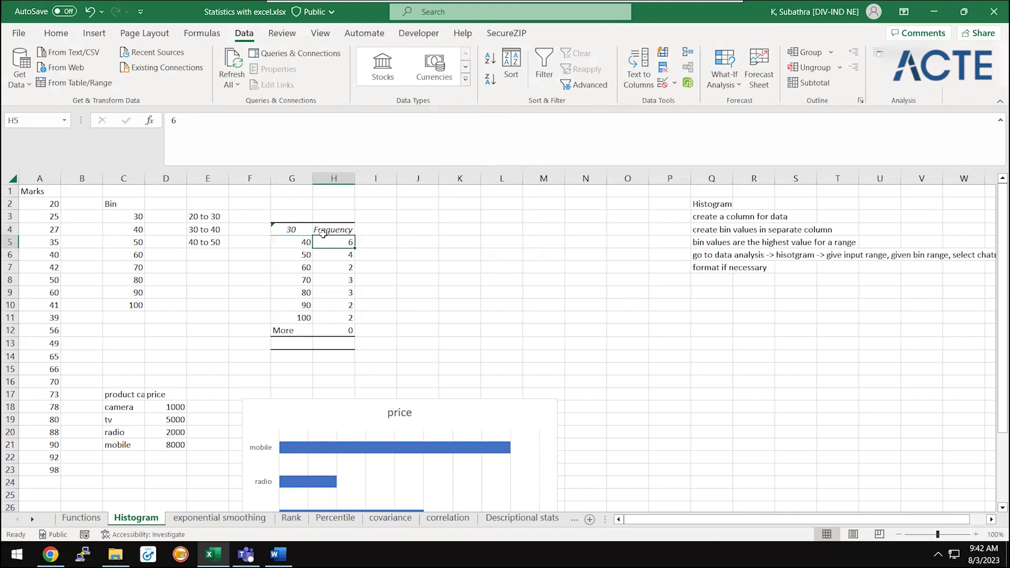
pyautogui.press('Left')
pyautogui.press('Up')
pyautogui.press('Down')
pyautogui.press('Down')
pyautogui.press('Up')
pyautogui.click(322, 232)
pyautogui.press('Left')
pyautogui.hotkey('shift', 'Right')
pyautogui.hotkey('ctrl', 'shift', 'Down')
pyautogui.press('Delete')
pyautogui.press('Left')
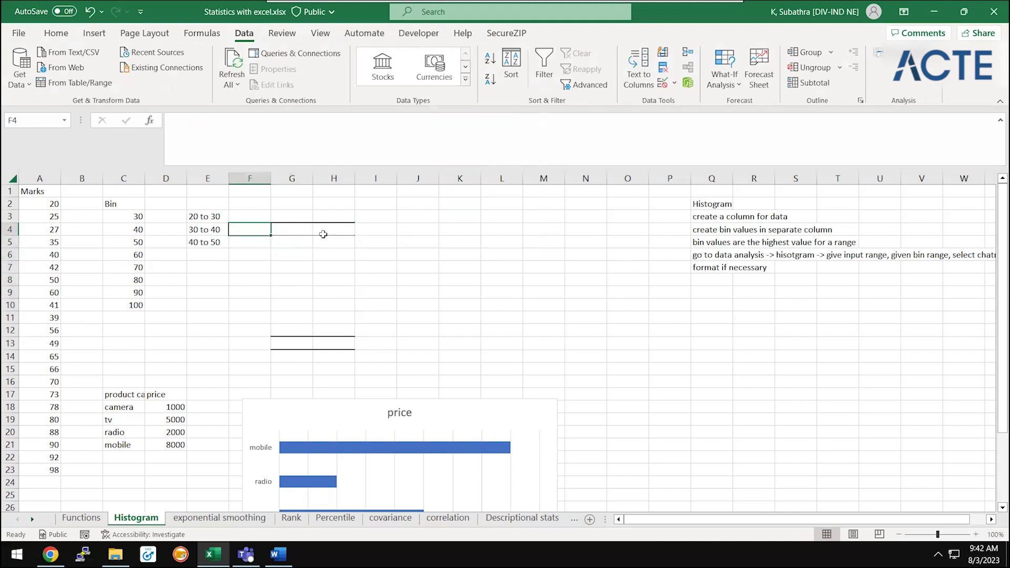
pyautogui.click(305, 235)
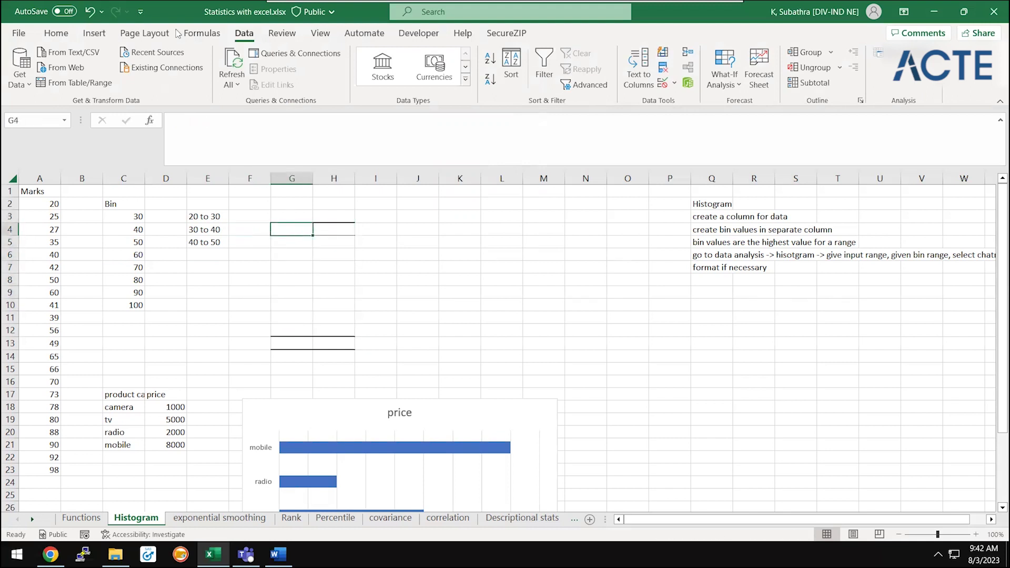
# - Reopen Histogram with Labels checked and Bin Range C2:C10 including the Bin header
pyautogui.click(875, 54)
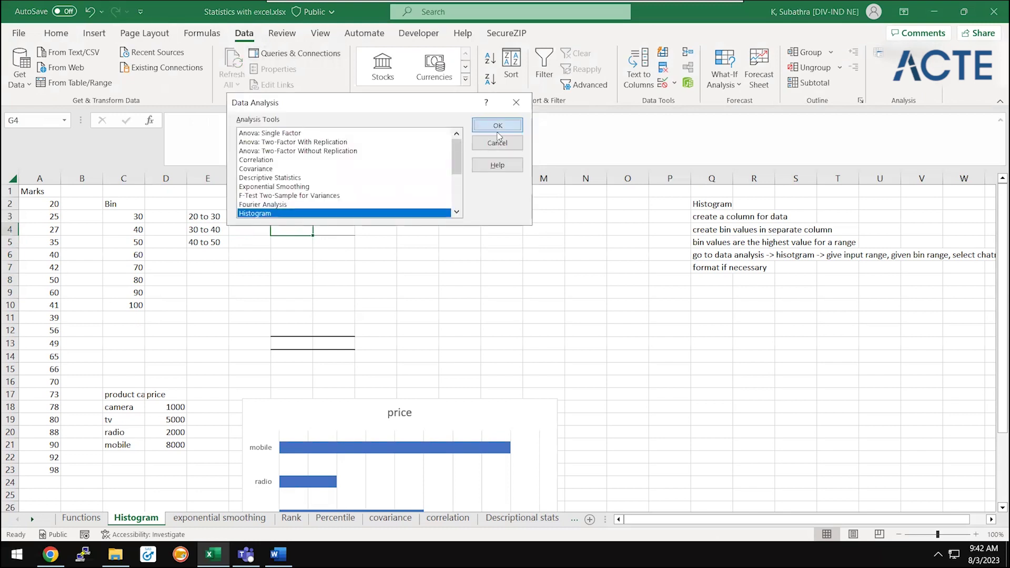
pyautogui.click(497, 131)
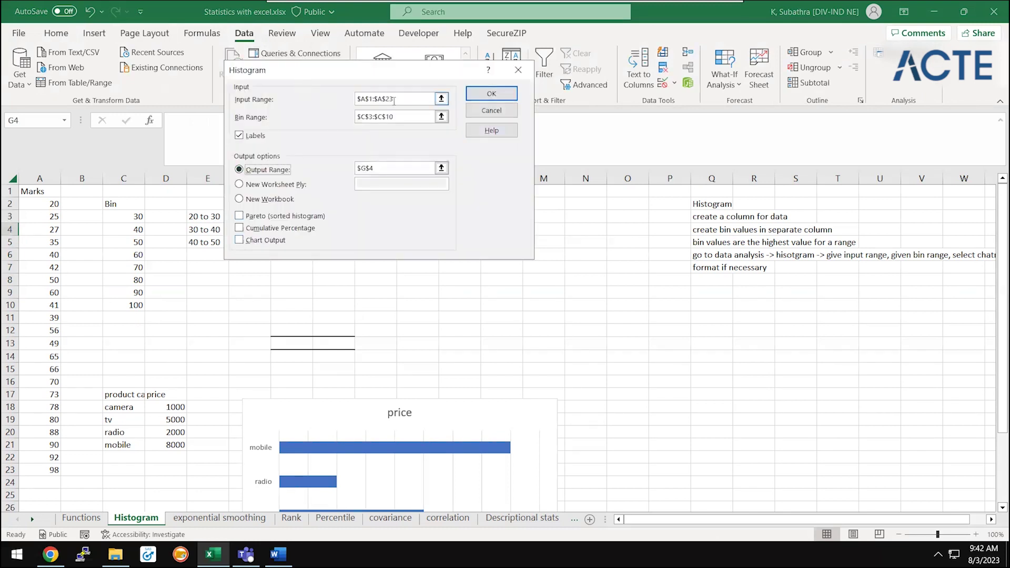
pyautogui.click(250, 136)
pyautogui.click(258, 137)
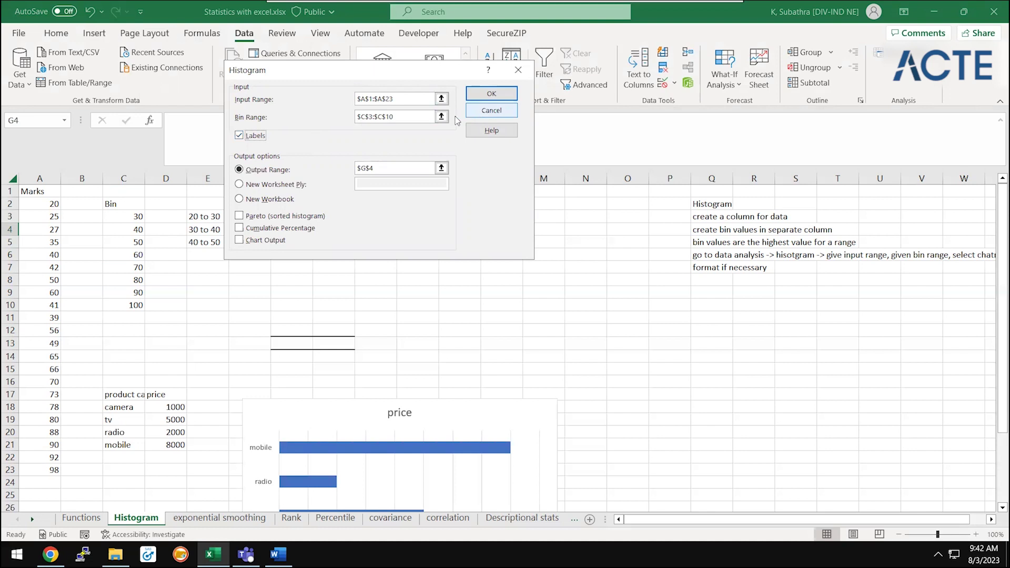
pyautogui.click(441, 116)
pyautogui.click(108, 199)
pyautogui.hotkey('ctrl', 'shift', 'Down')
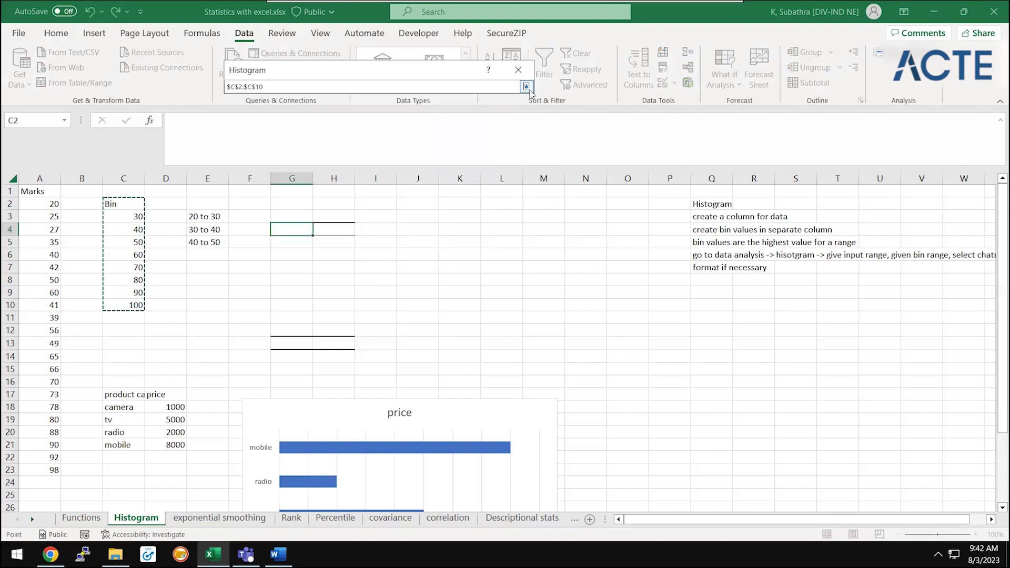
pyautogui.click(526, 87)
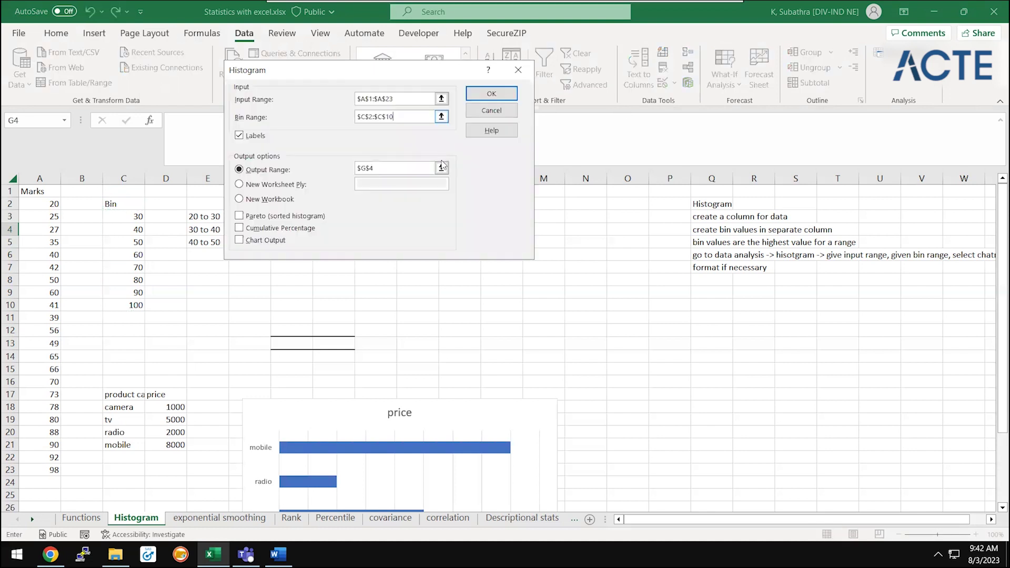
# - Keep output on this sheet at G4 and run the histogram
pyautogui.click(295, 185)
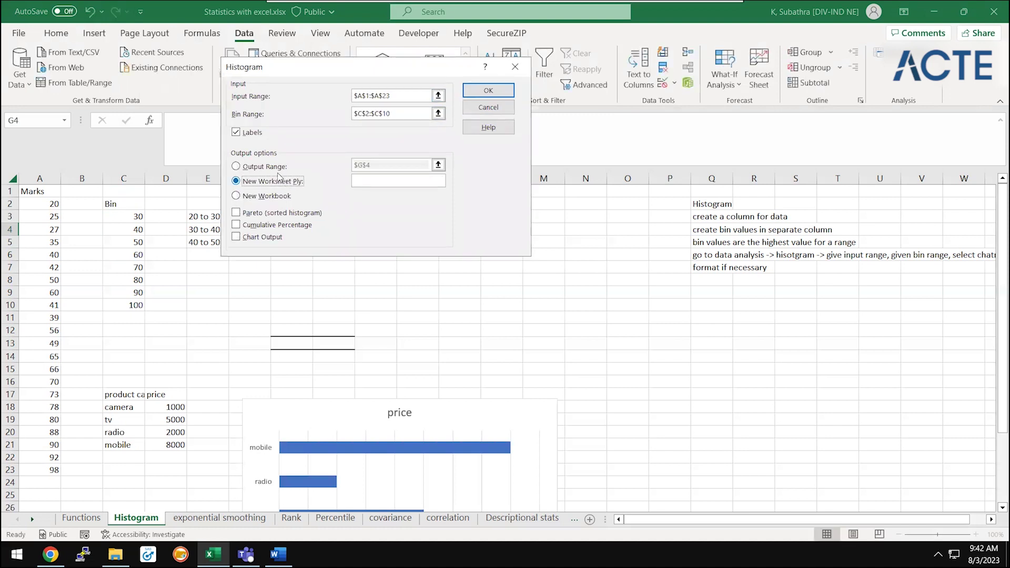
pyautogui.click(270, 166)
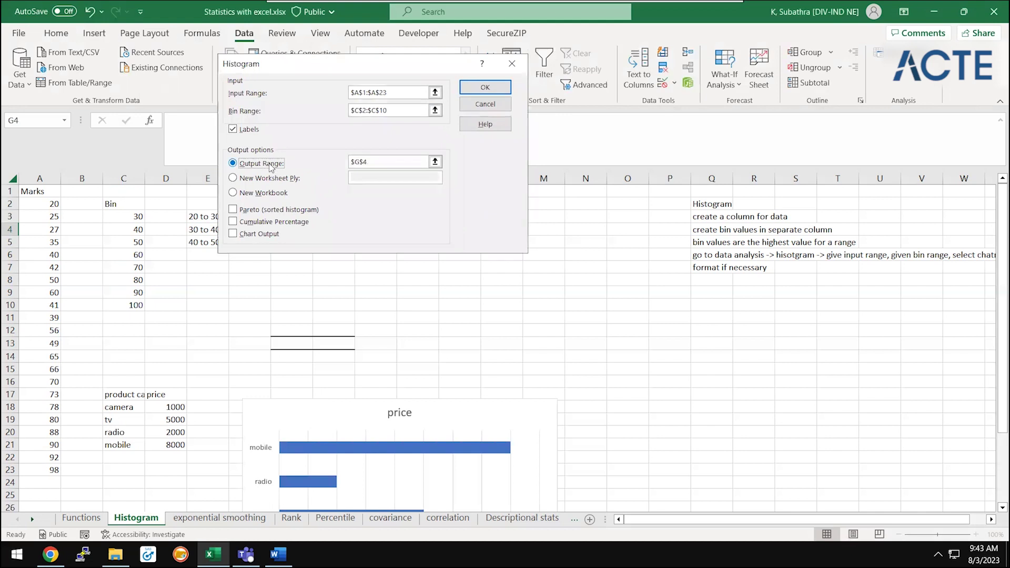
pyautogui.click(504, 88)
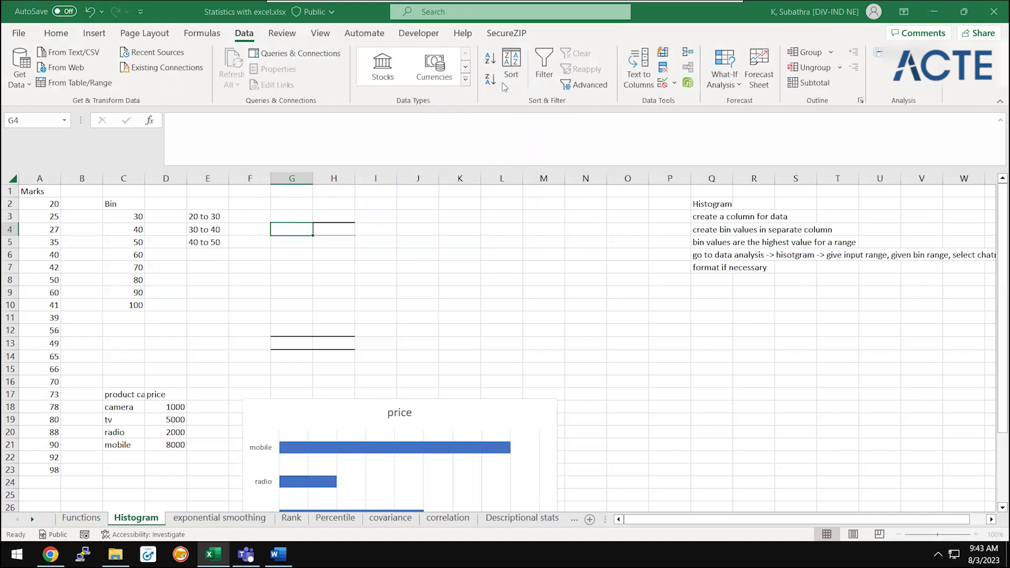
pyautogui.click(430, 254)
pyautogui.click(136, 278)
pyautogui.press('Right')
pyautogui.press('Right')
pyautogui.press('Right')
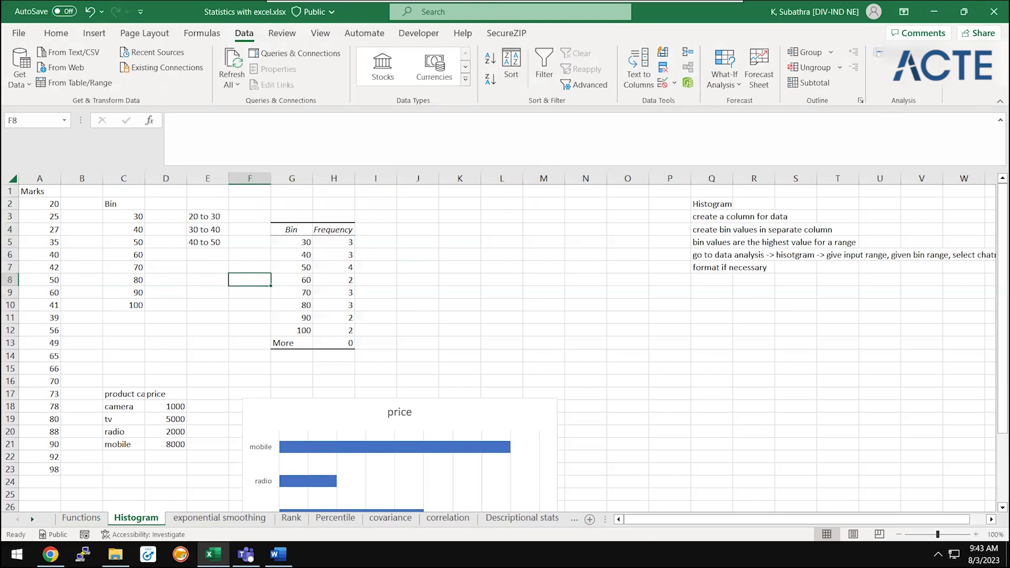
pyautogui.click(879, 70)
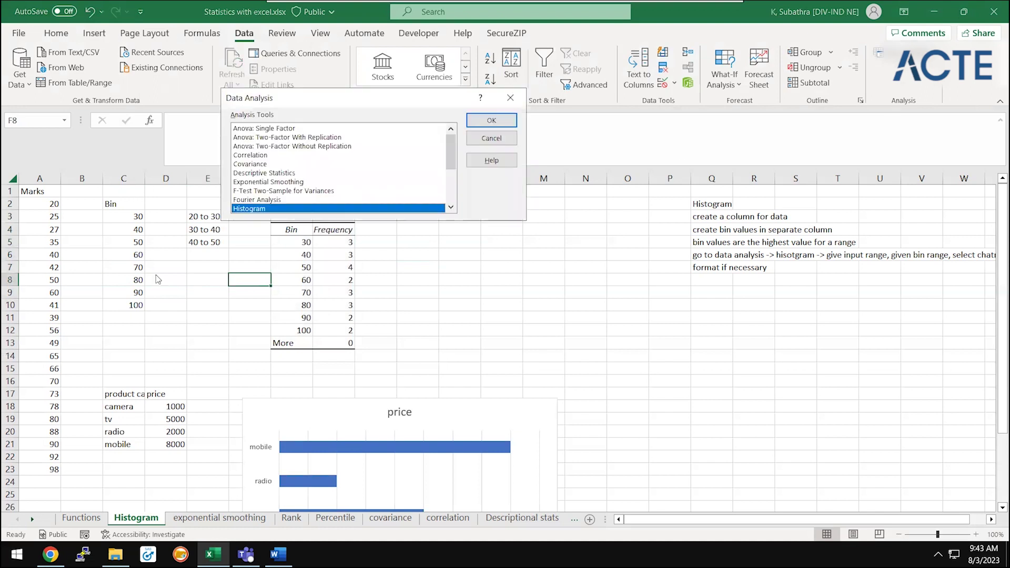
pyautogui.click(491, 120)
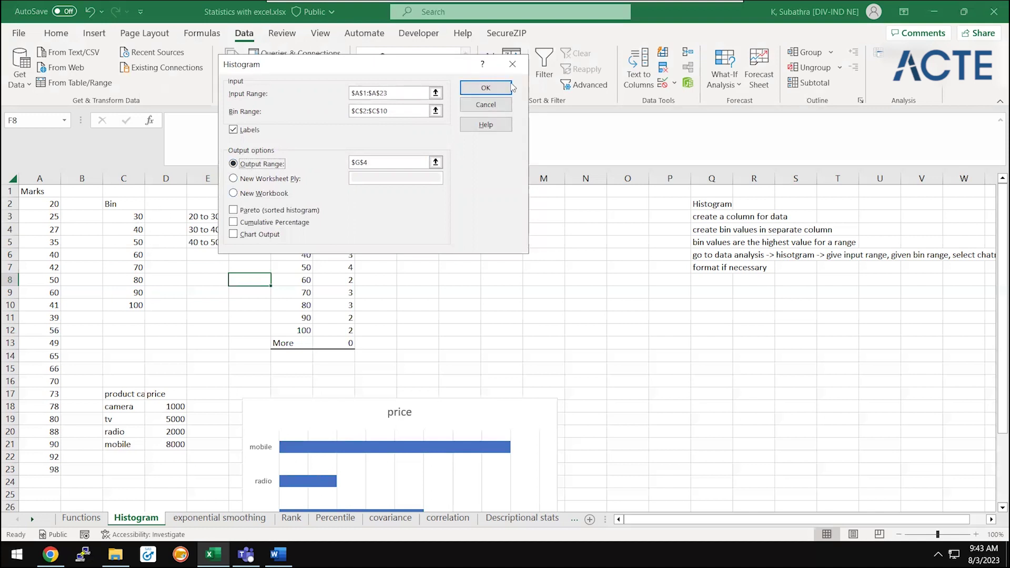
pyautogui.click(513, 63)
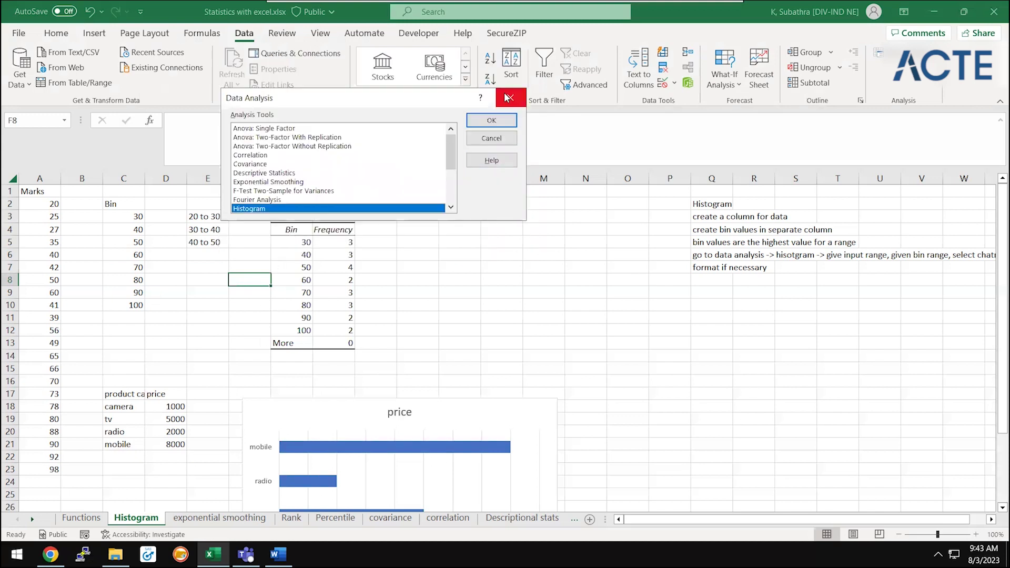
pyautogui.click(507, 97)
pyautogui.click(304, 226)
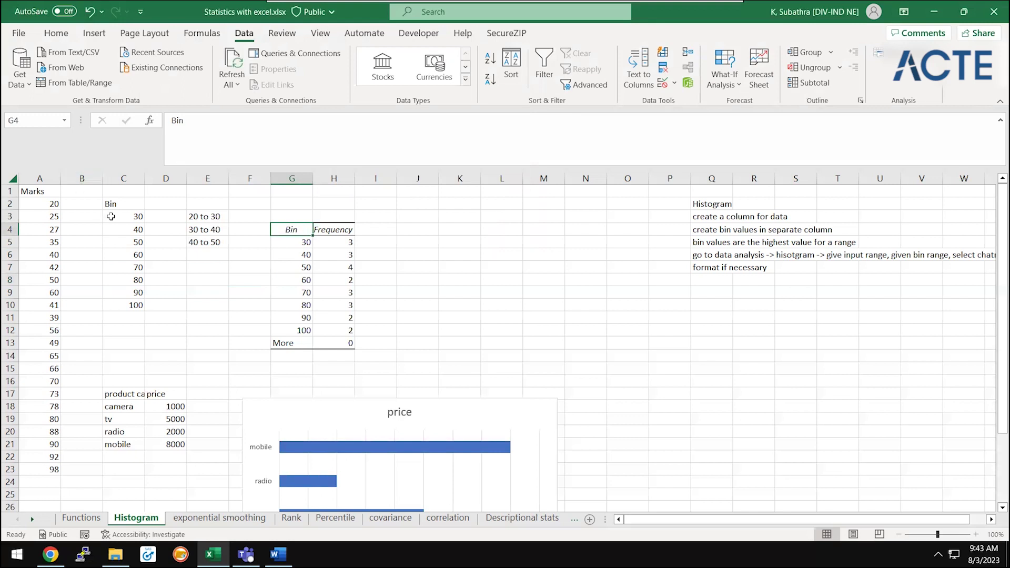
pyautogui.click(22, 203)
pyautogui.press('Up')
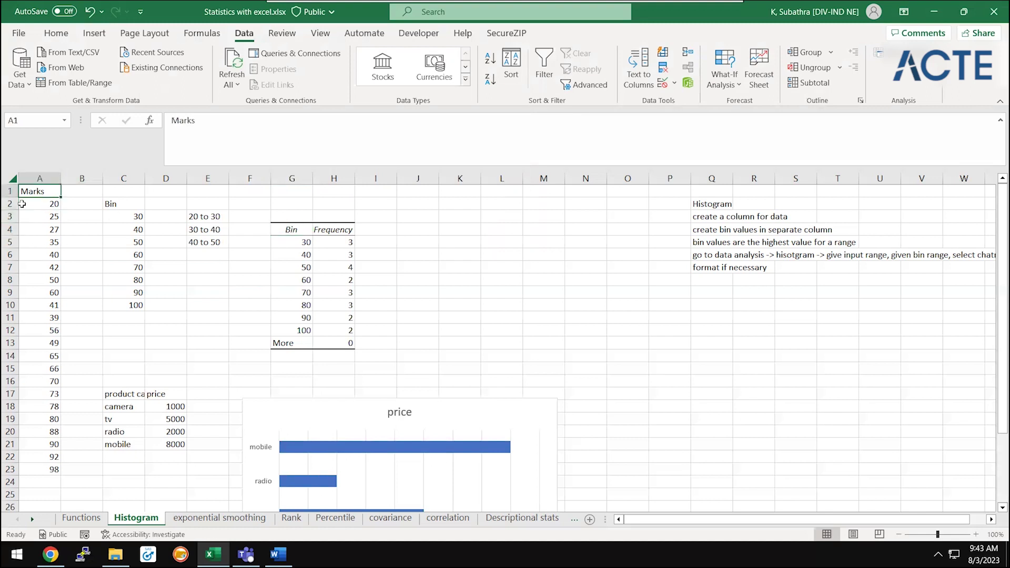
pyautogui.click(307, 241)
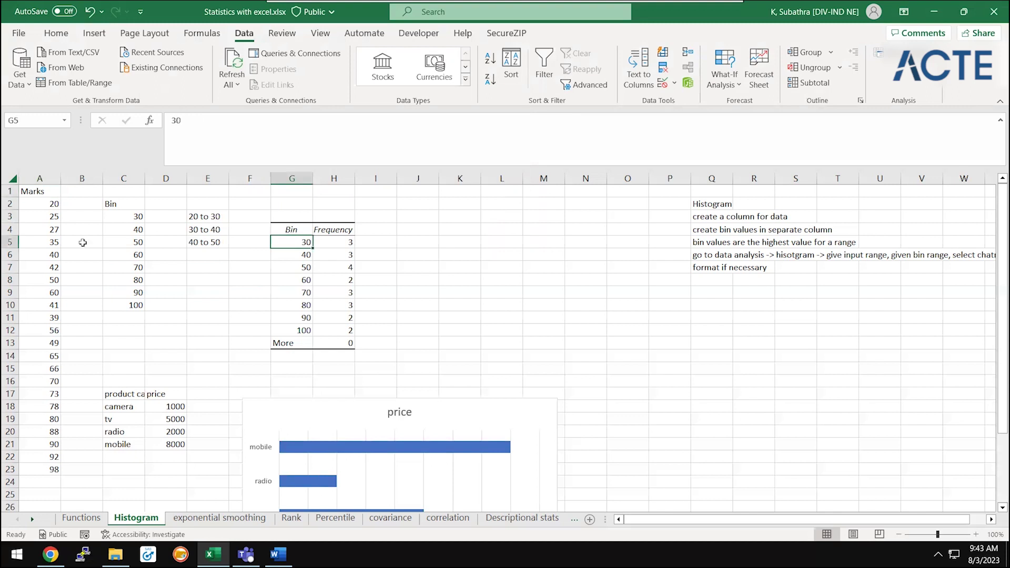
pyautogui.click(43, 190)
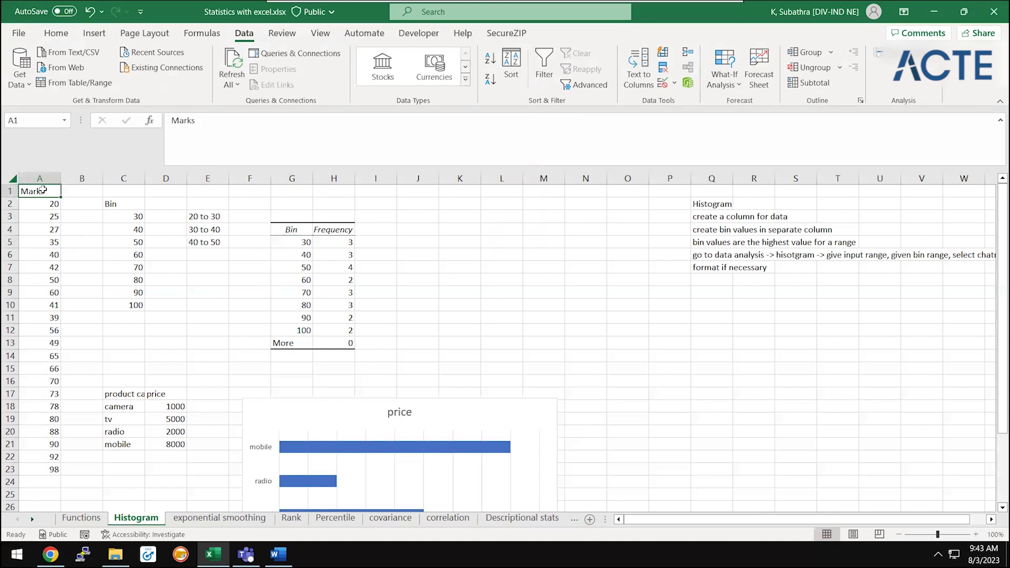
pyautogui.hotkey('ctrl', 'shift', 'l')
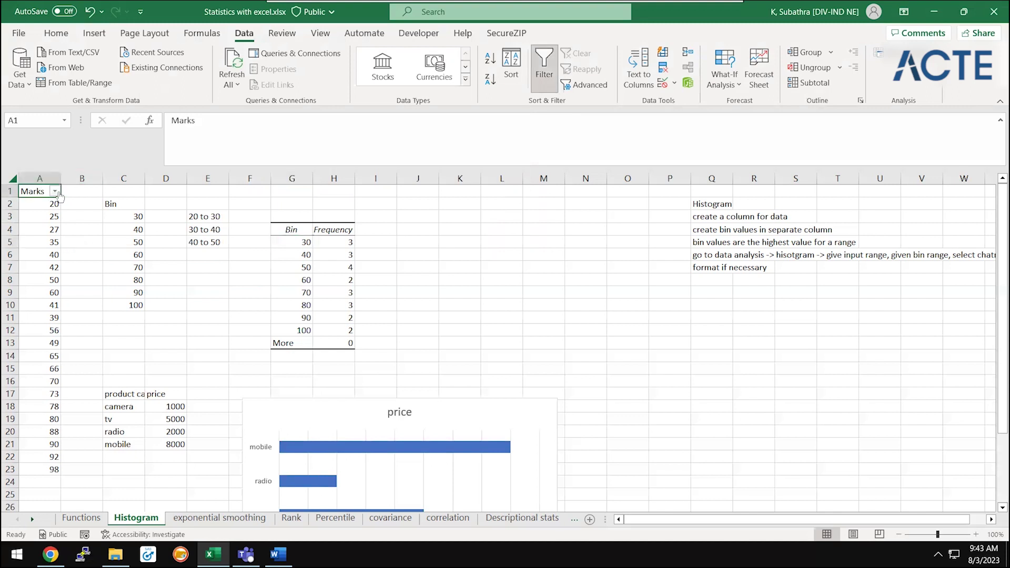
pyautogui.click(55, 191)
pyautogui.press('Escape')
pyautogui.press('Down')
pyautogui.hotkey('ctrl', 'shift', 'Down')
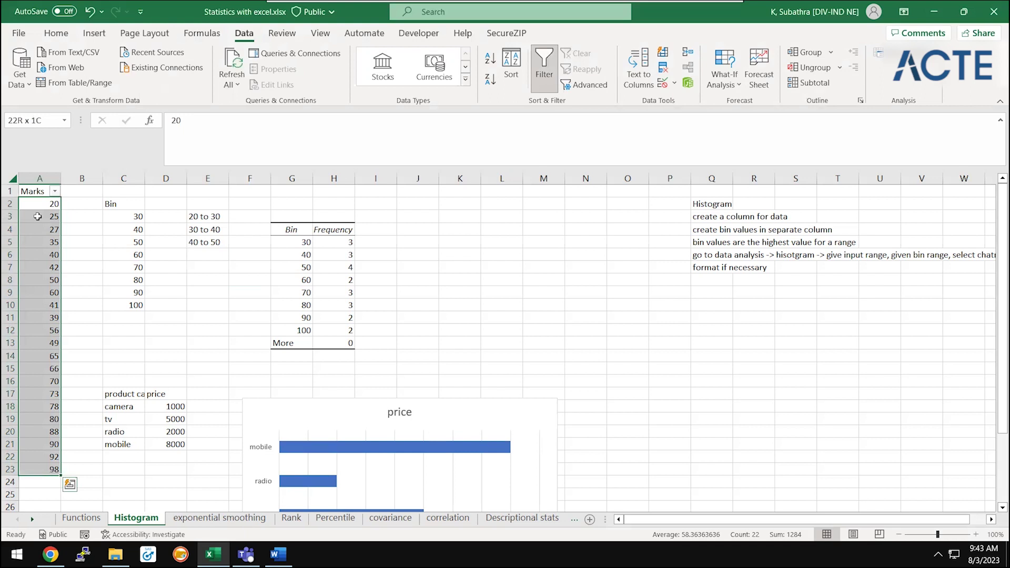
pyautogui.press('Right')
pyautogui.press('Right')
pyautogui.press('Right')
pyautogui.press('Right')
pyautogui.press('Down')
pyautogui.press('Right')
pyautogui.press('Right')
pyautogui.press('Down')
pyautogui.press('Right')
pyautogui.press('Down')
pyautogui.hotkey('ctrl', 'shift', 'Down')
pyautogui.hotkey('shift', 'Up')
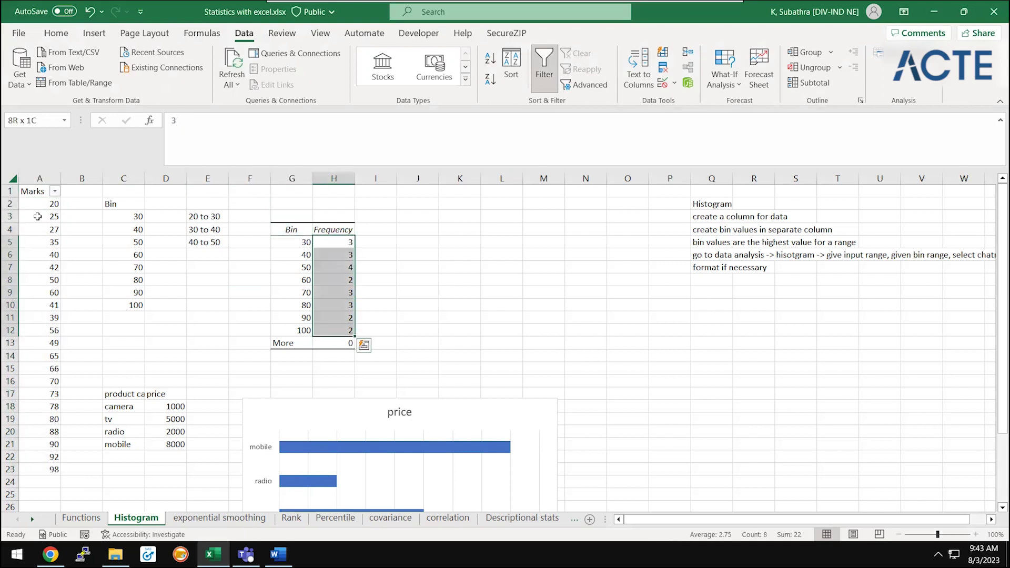
pyautogui.press('Left')
pyautogui.press('Left')
pyautogui.press('Left')
pyautogui.press('Left')
pyautogui.press('Left')
pyautogui.press('Left')
pyautogui.press('Left')
pyautogui.press('Up')
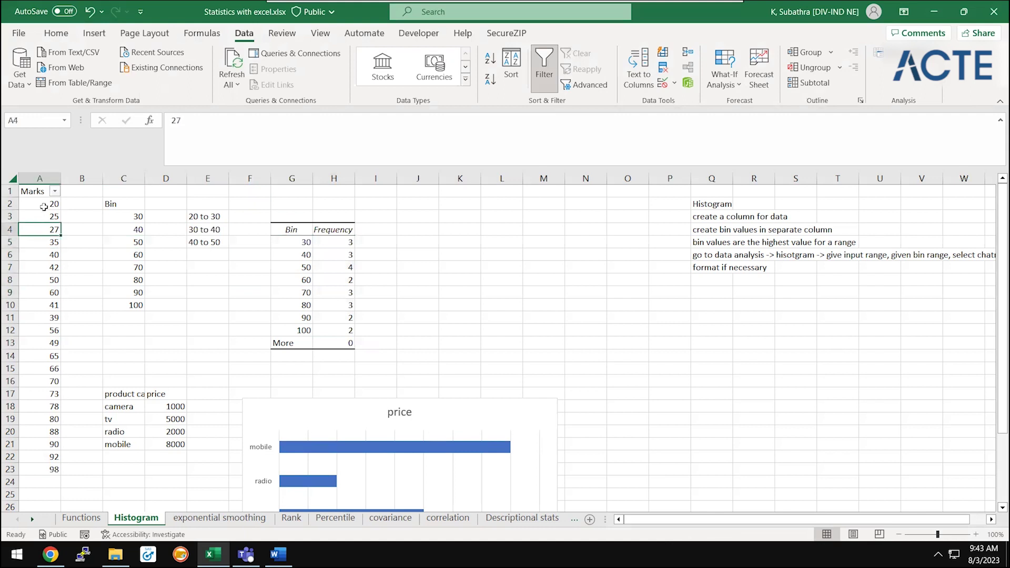
pyautogui.click(40, 192)
pyautogui.click(55, 191)
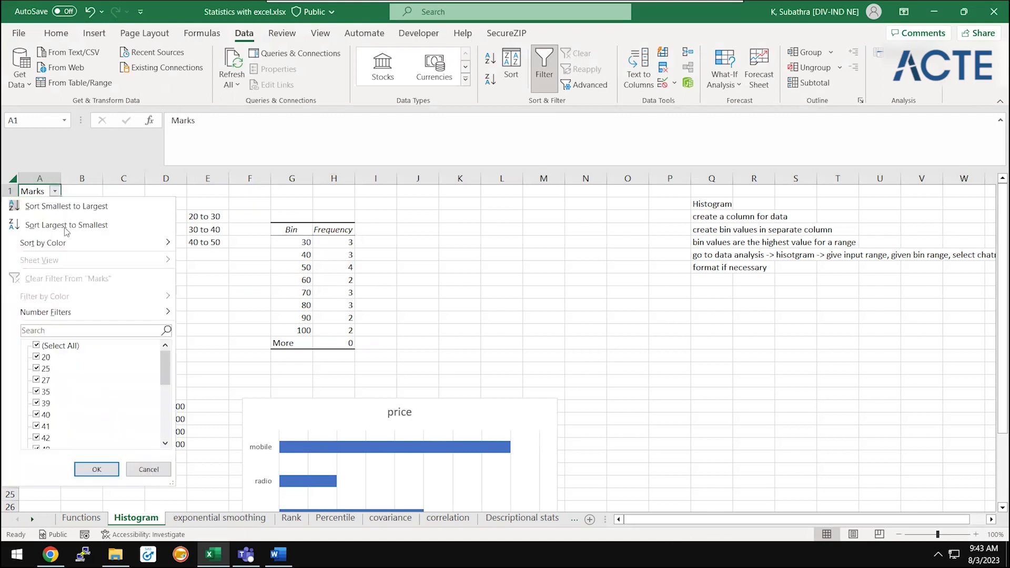
pyautogui.moveTo(45, 311)
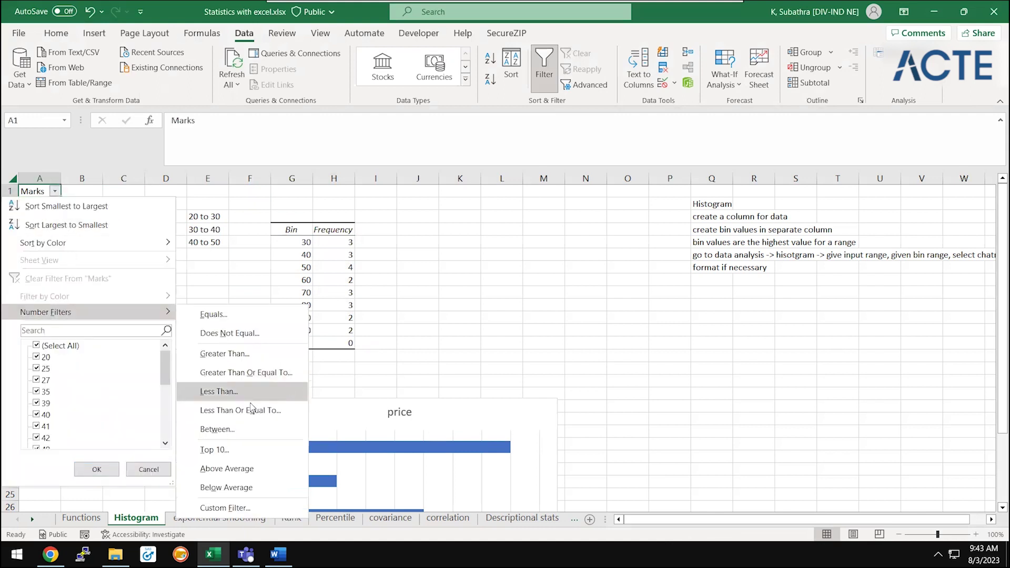
pyautogui.click(247, 429)
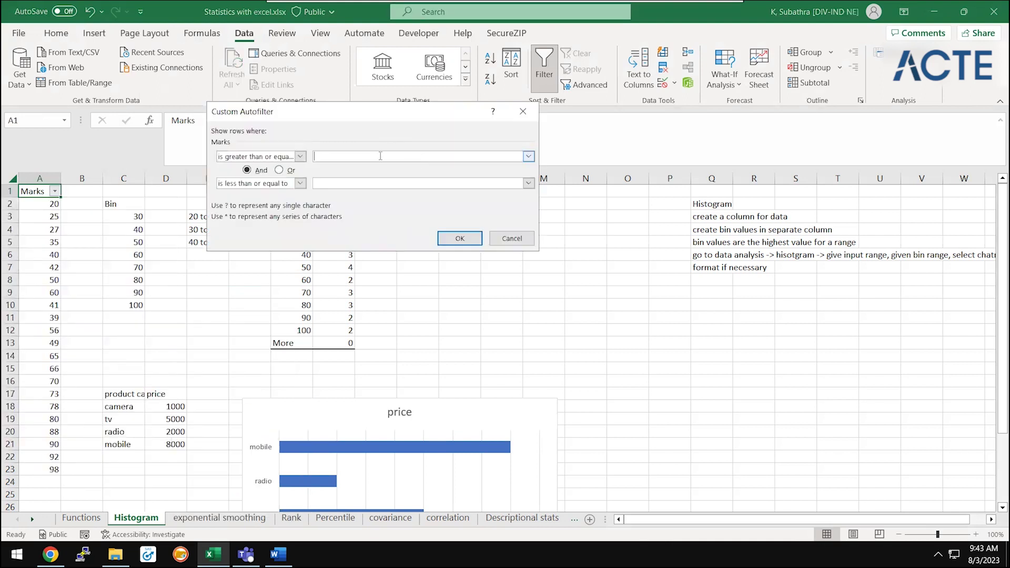
pyautogui.write('20')
pyautogui.click(360, 182)
pyautogui.click(470, 241)
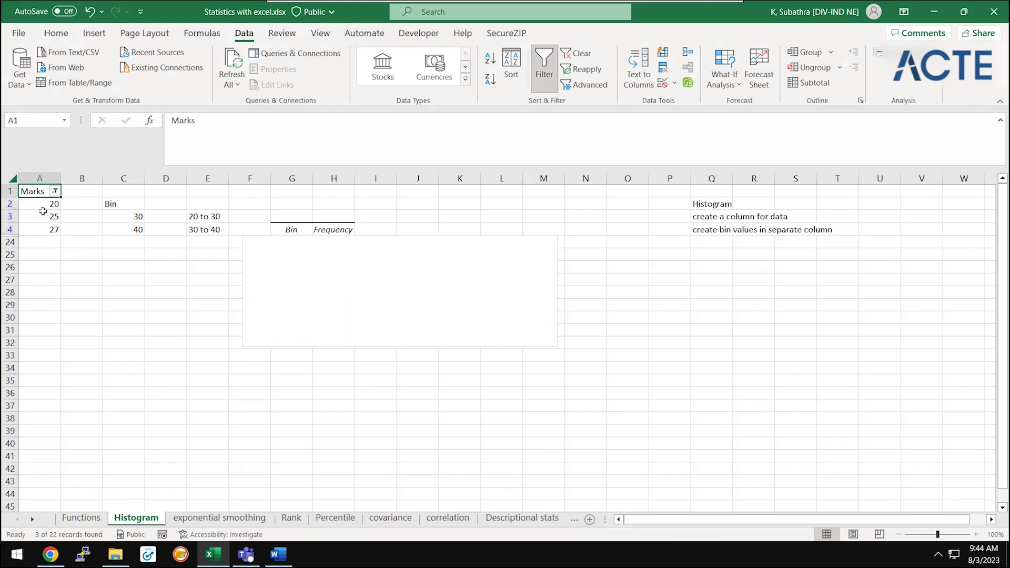
pyautogui.hotkey('ctrl', 'shift', 'l')
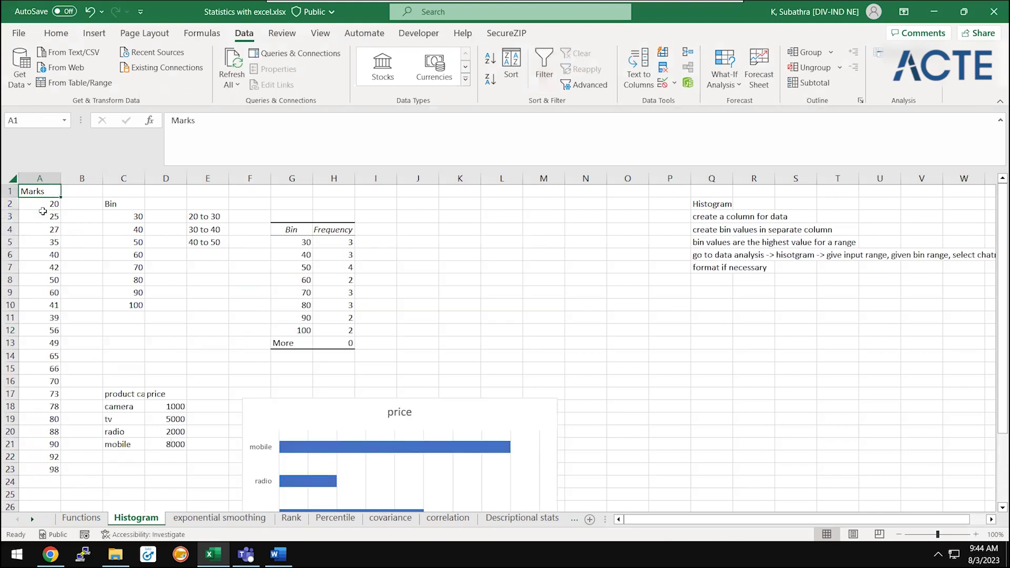
pyautogui.click(318, 246)
pyautogui.press('Down')
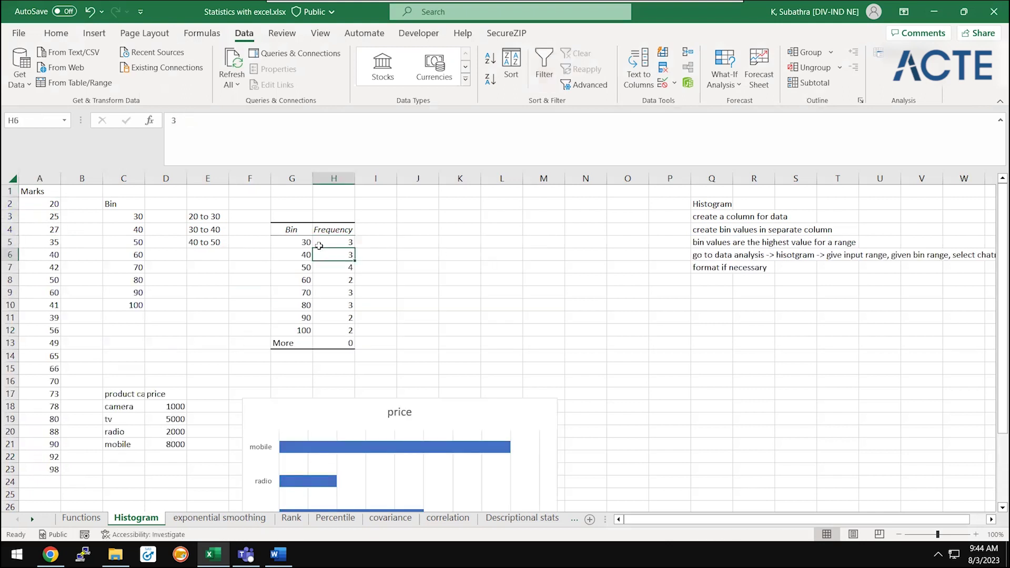
pyautogui.press('Left')
pyautogui.press('Right')
pyautogui.press('Down')
pyautogui.press('Left')
pyautogui.press('Right')
pyautogui.press('Down')
pyautogui.hotkey('ctrl', 'Down')
pyautogui.press('Left')
pyautogui.hotkey('shift', 'Right')
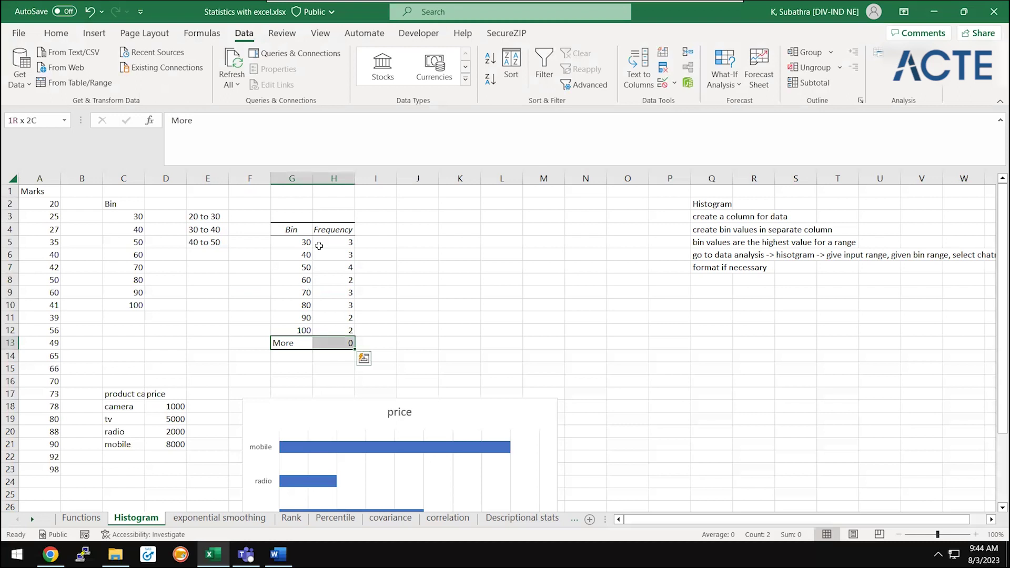
pyautogui.press('Up')
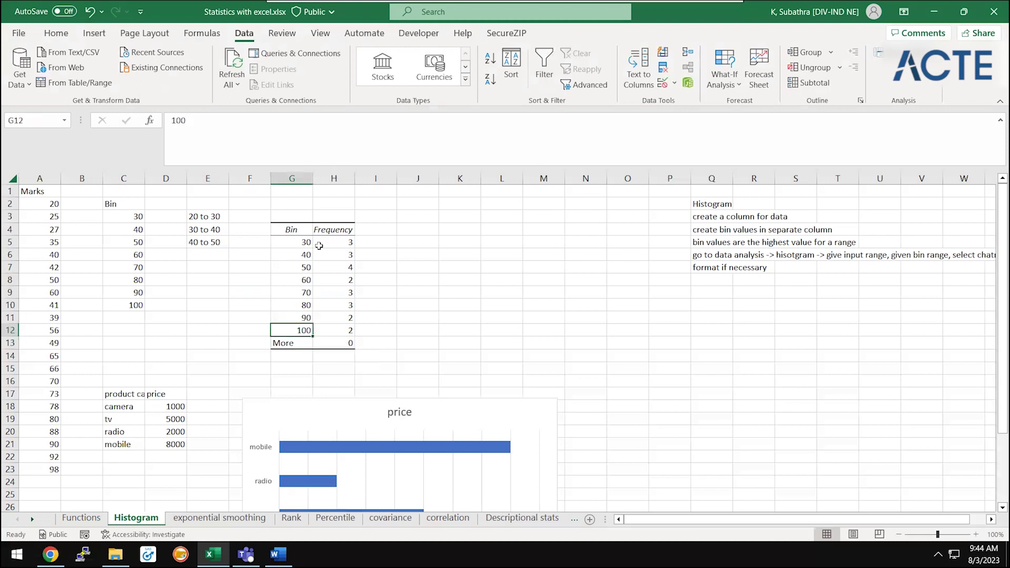
pyautogui.press('Up')
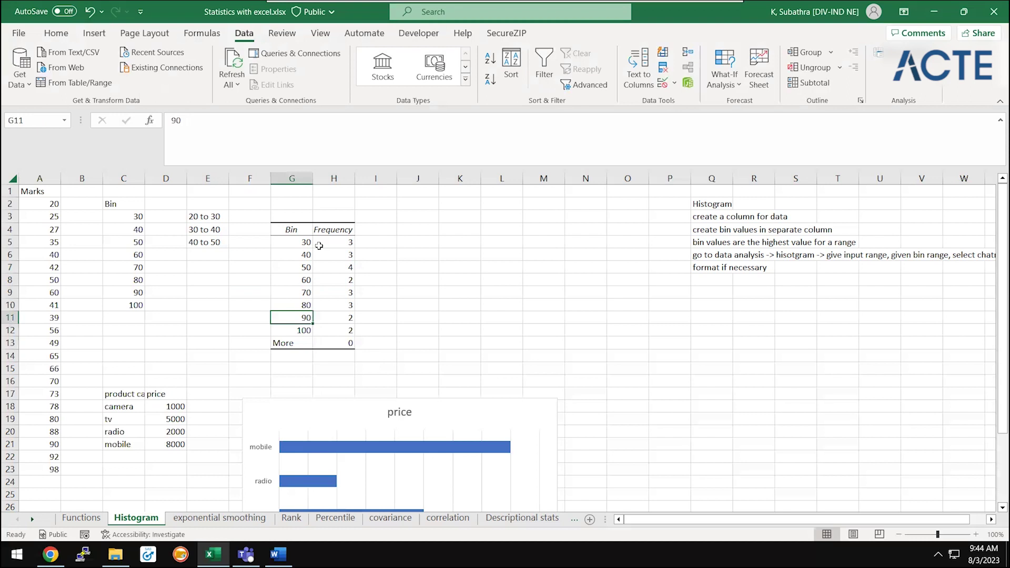
pyautogui.press('Down')
pyautogui.press('Right')
pyautogui.press('Right')
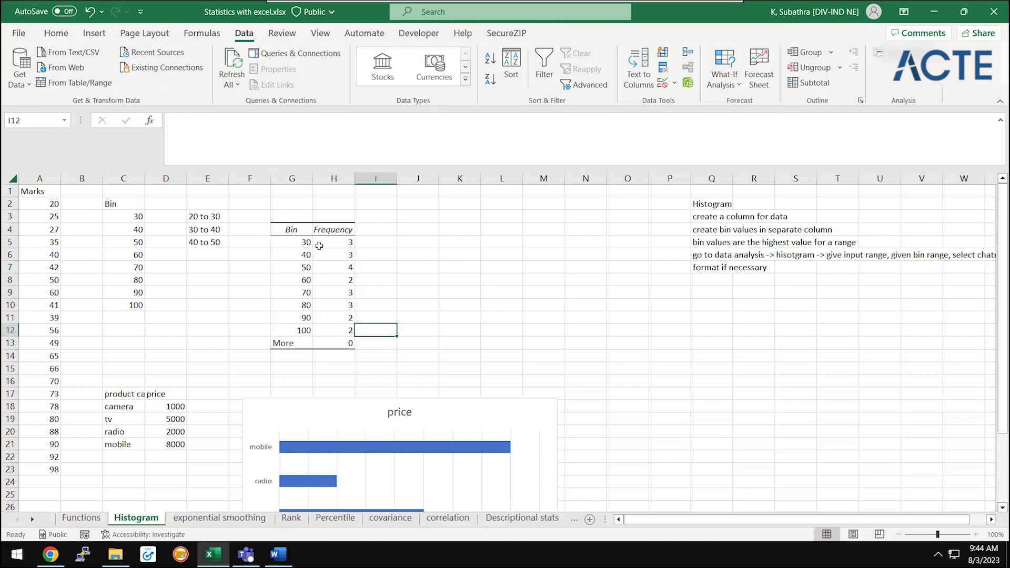
pyautogui.press('Left')
pyautogui.press('Up')
pyautogui.press('Left')
pyautogui.press('Up')
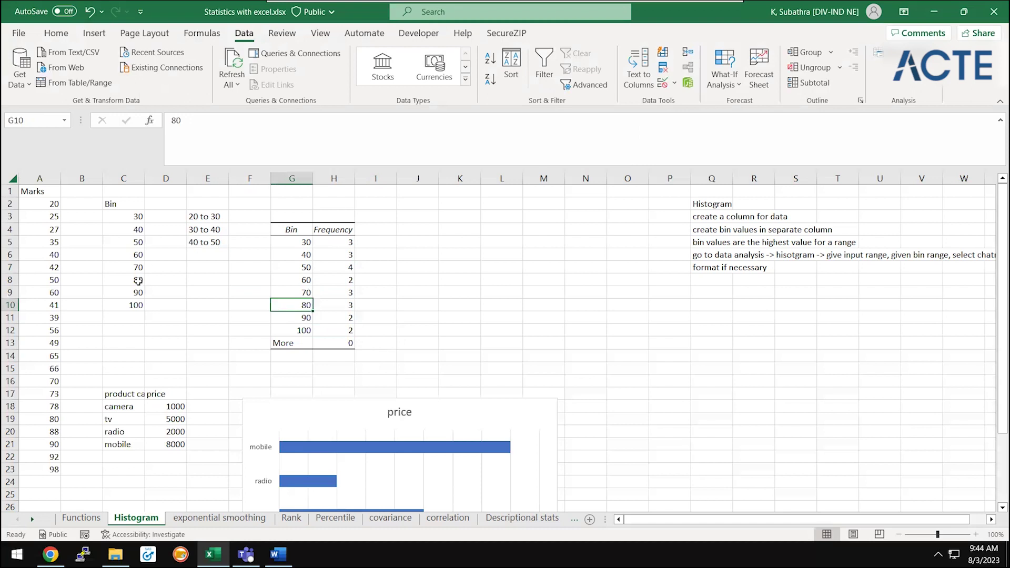
pyautogui.click(138, 281)
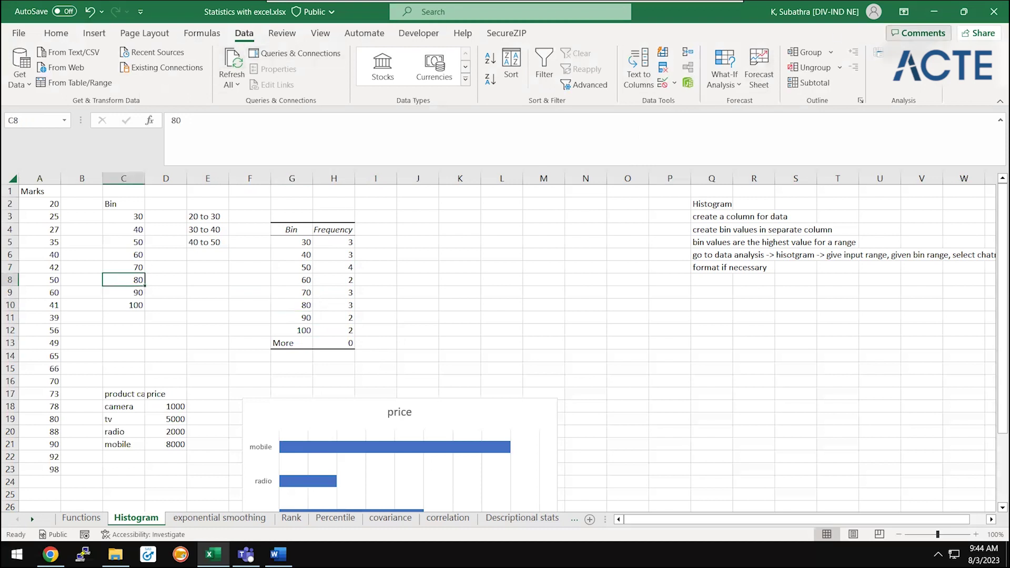
# - Change the Histogram Bin Range to $C$2:$C$8
pyautogui.click(903, 52)
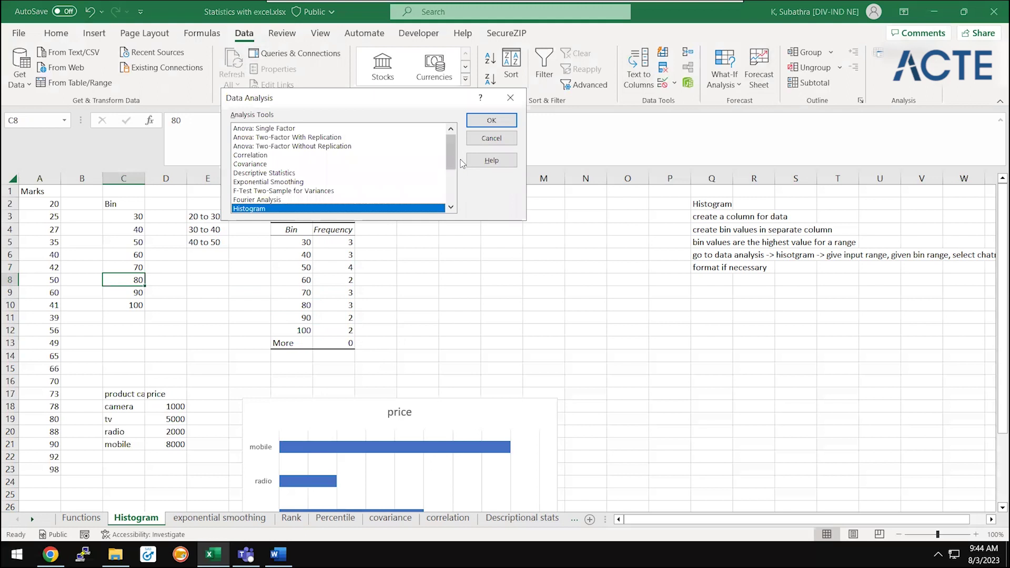
pyautogui.doubleClick(332, 209)
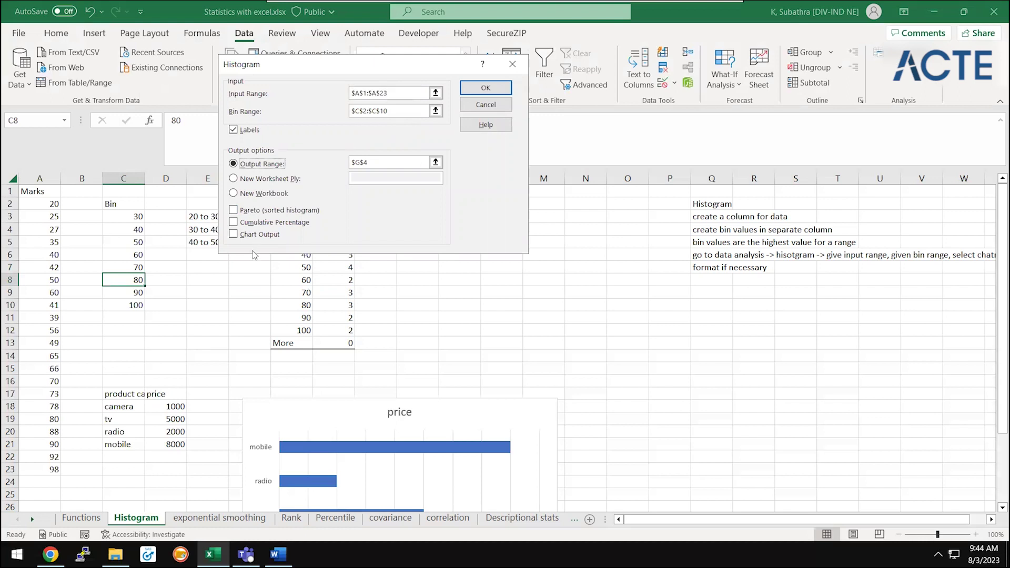
pyautogui.click(233, 235)
pyautogui.click(436, 110)
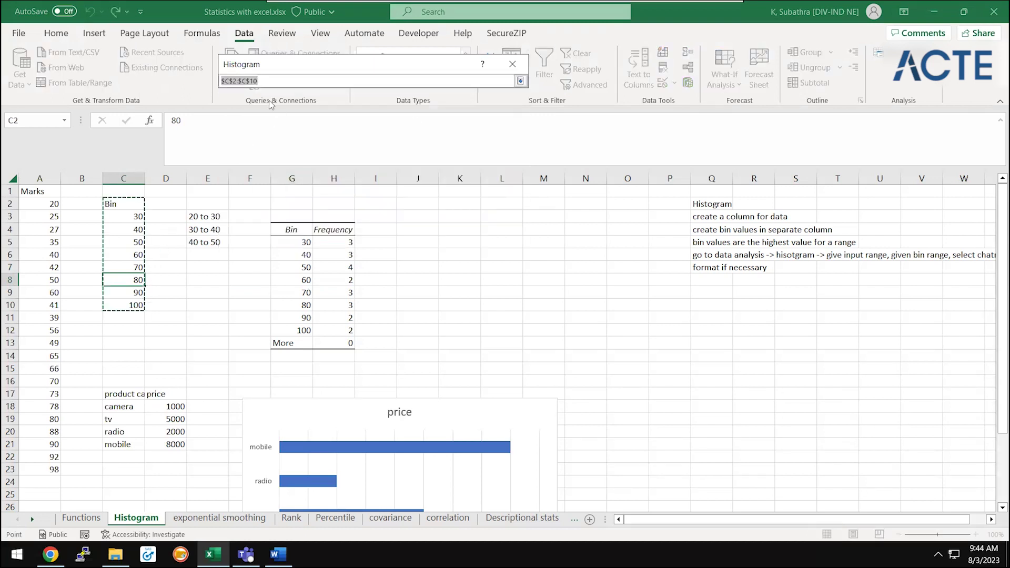
pyautogui.click(268, 82)
pyautogui.press('BackSpace')
pyautogui.press('BackSpace')
pyautogui.write('8')
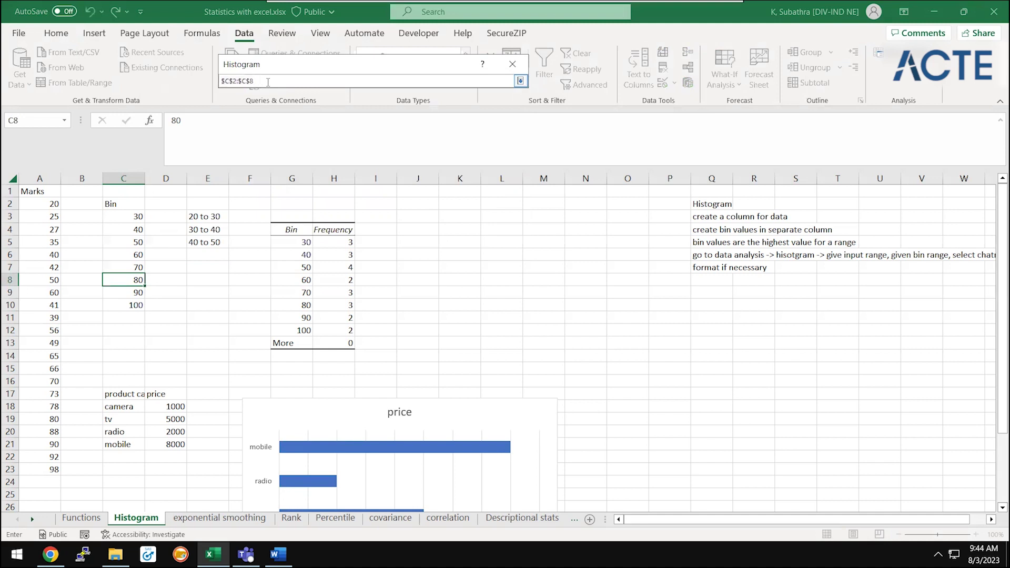
pyautogui.click(520, 80)
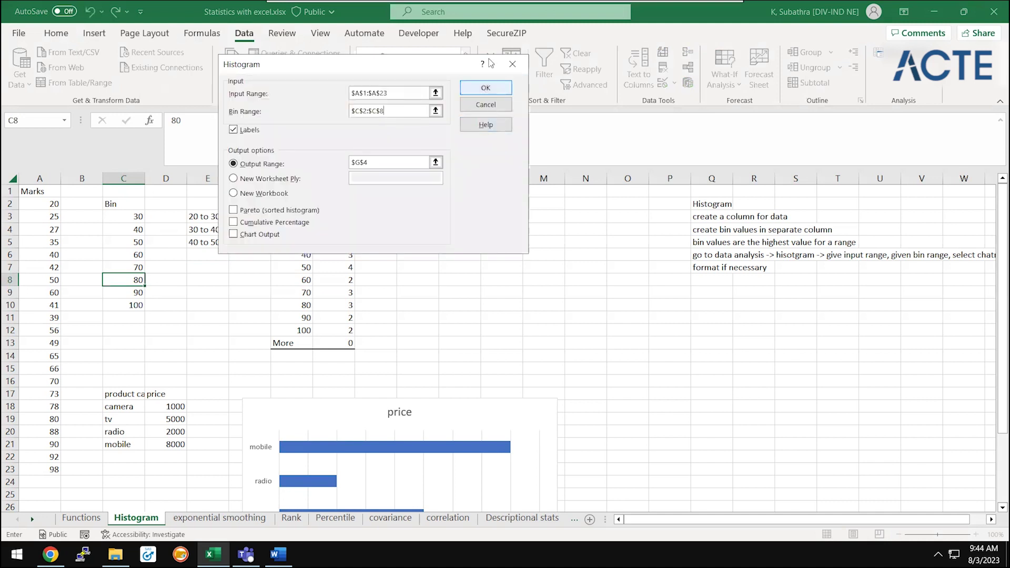
# - Overwrite the old frequency table and delete leftover rows G12:H13
pyautogui.click(479, 88)
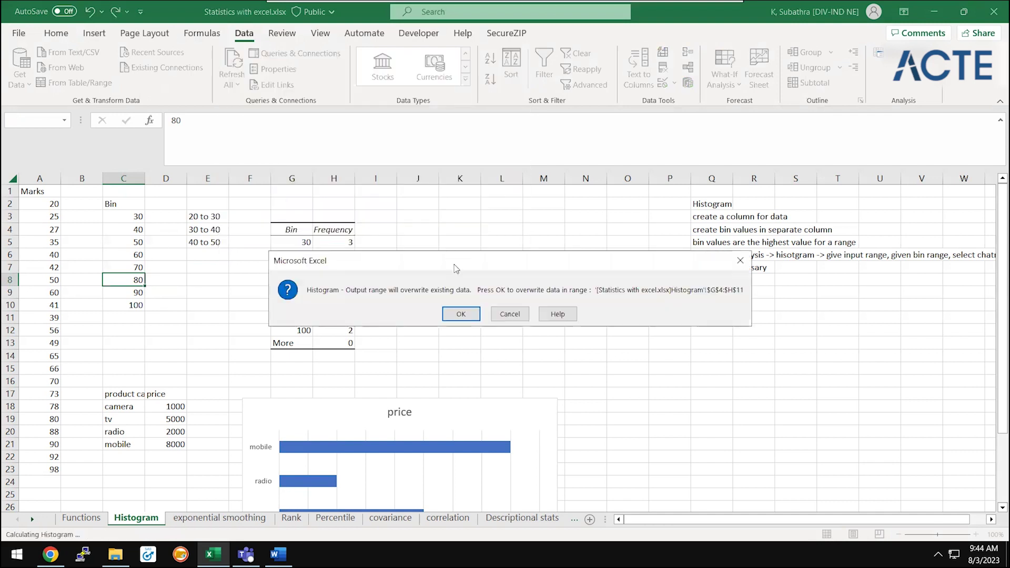
pyautogui.click(460, 312)
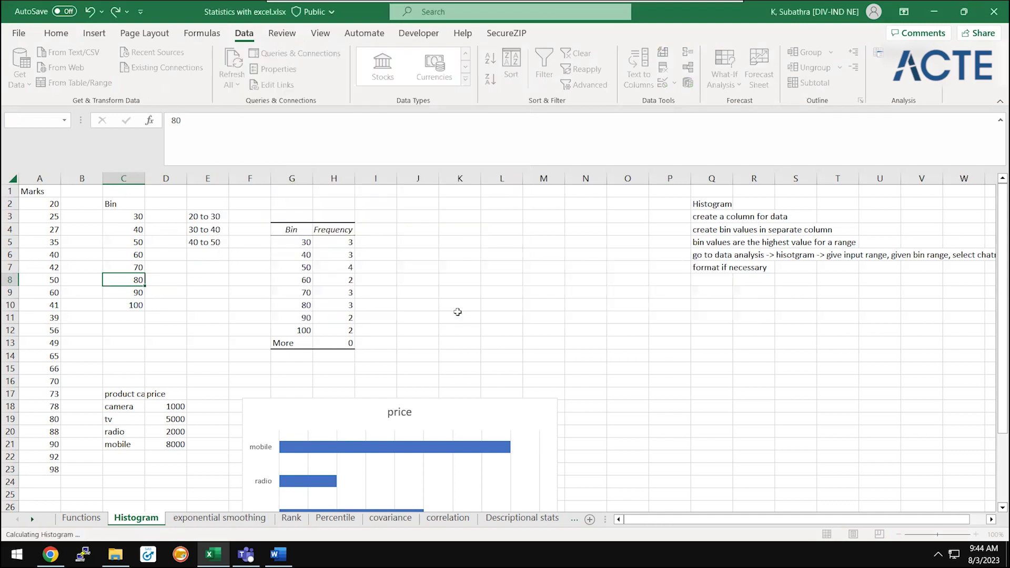
pyautogui.moveTo(307, 331); pyautogui.dragTo(312, 338)
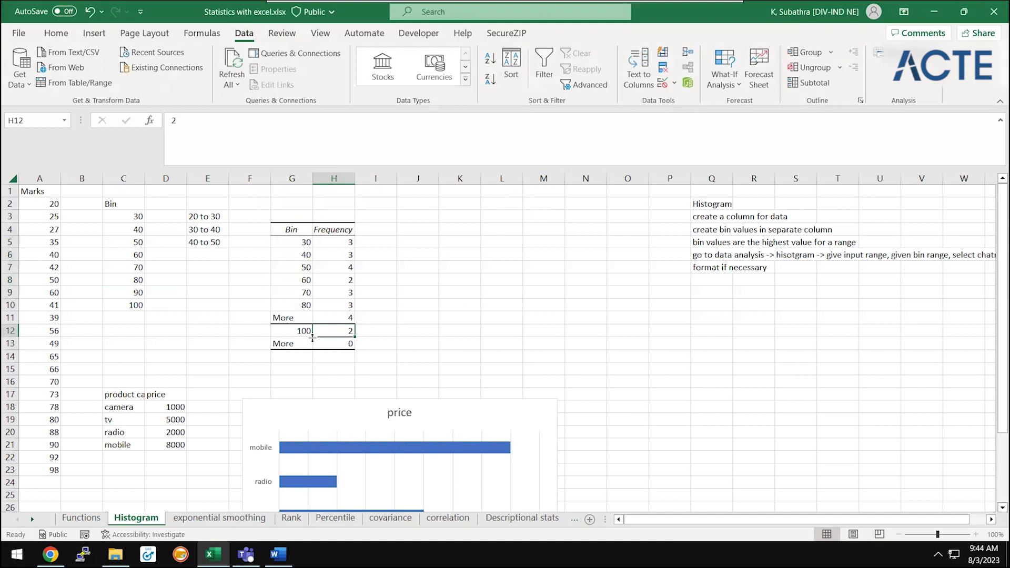
pyautogui.press('Delete')
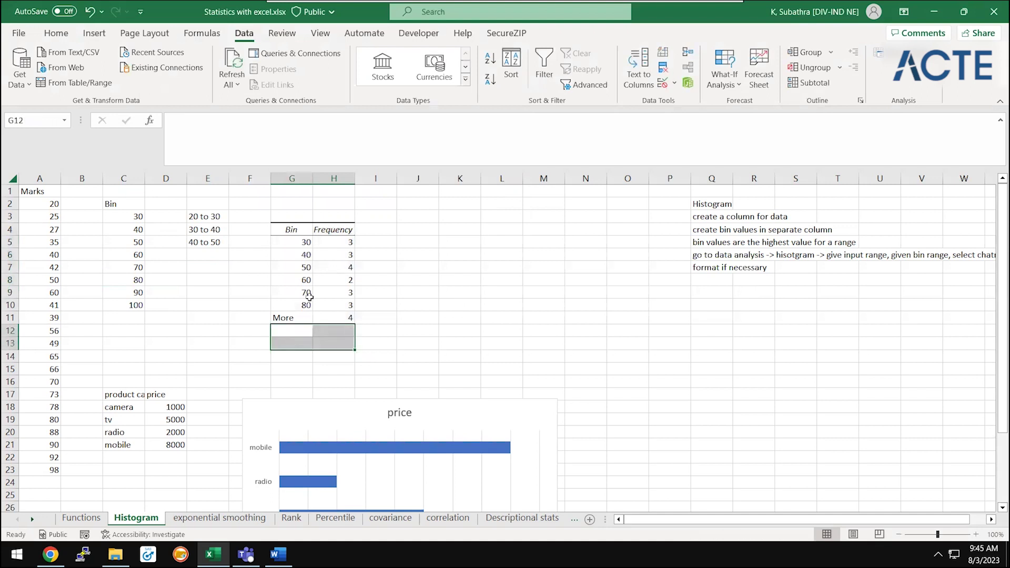
# - Delete the old Bin/Frequency output in G2:J16, then open Data Analysis
pyautogui.click(309, 296)
pyautogui.press('Down')
pyautogui.press('Down')
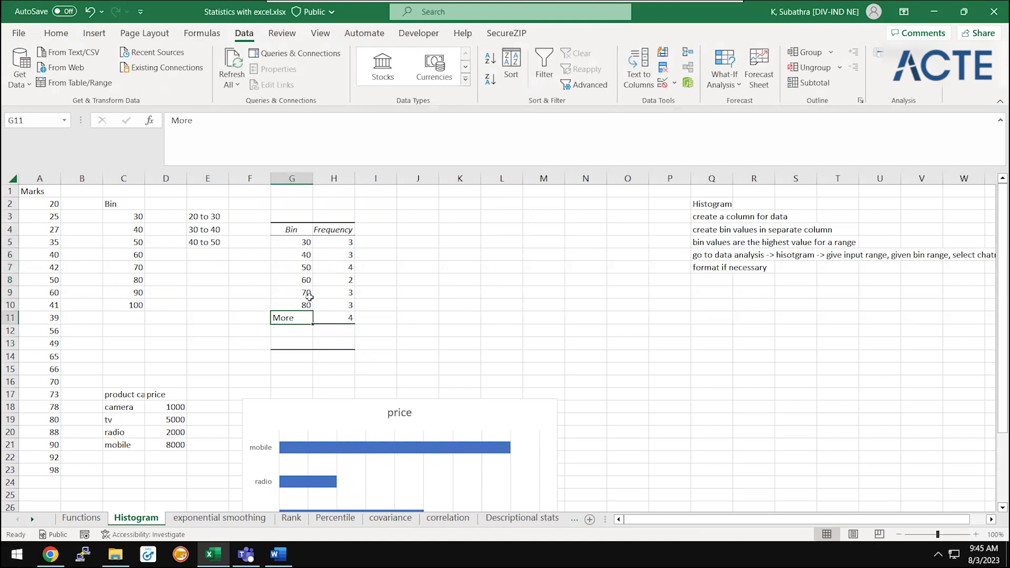
pyautogui.press('Left')
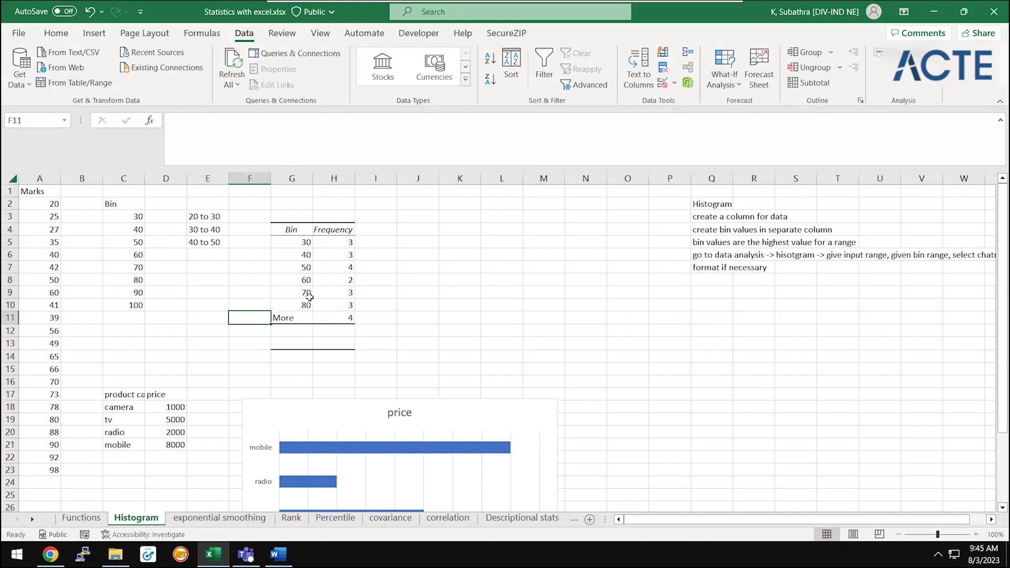
pyautogui.press('Left')
pyautogui.press('Left')
pyautogui.press('Left')
pyautogui.press('Up')
pyautogui.press('Up')
pyautogui.press('Down')
pyautogui.press('Down')
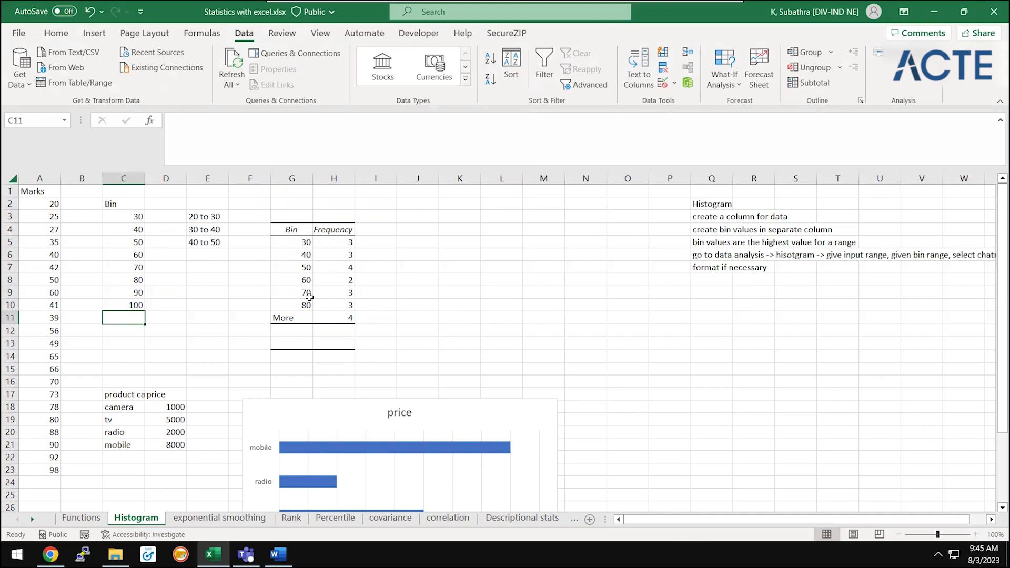
pyautogui.press('Right')
pyautogui.press('Right')
pyautogui.press('Right')
pyautogui.press('Right')
pyautogui.click(404, 290)
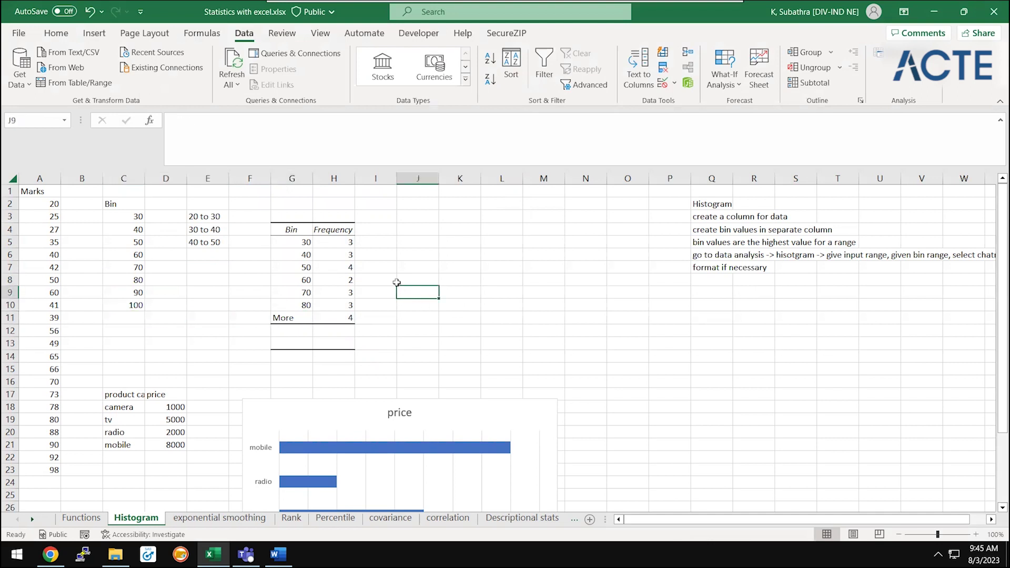
pyautogui.moveTo(292, 204); pyautogui.dragTo(415, 388)
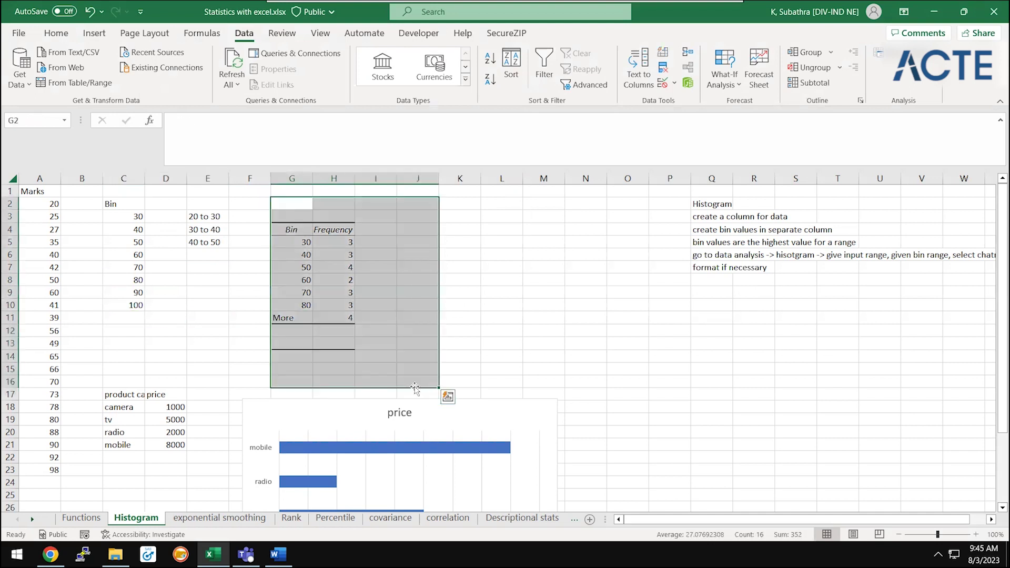
pyautogui.press('Delete')
pyautogui.click(373, 266)
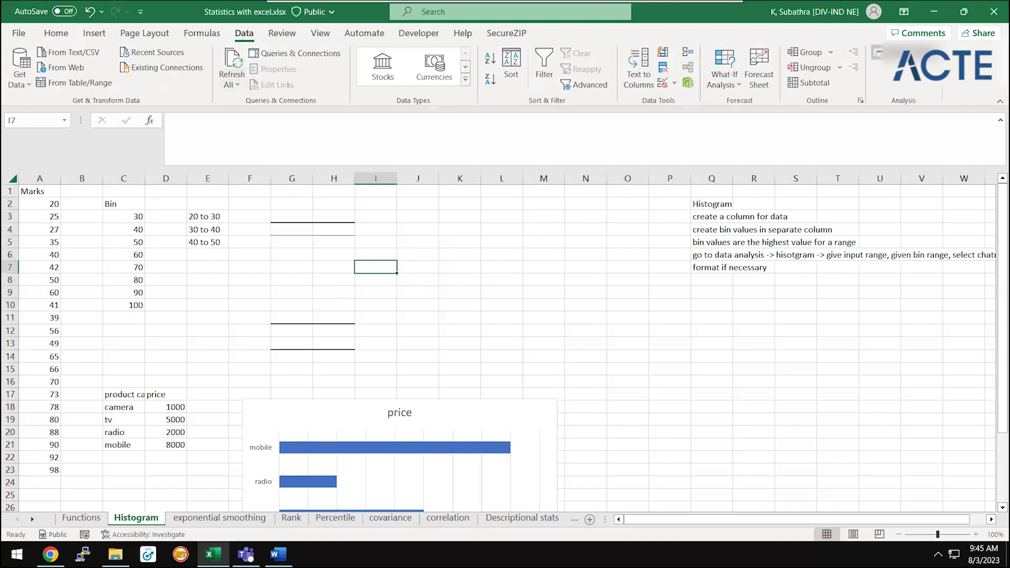
pyautogui.click(877, 53)
# - Run Histogram with Bin Range C2:C8 and Chart Output ticked
pyautogui.click(501, 126)
pyautogui.click(401, 110)
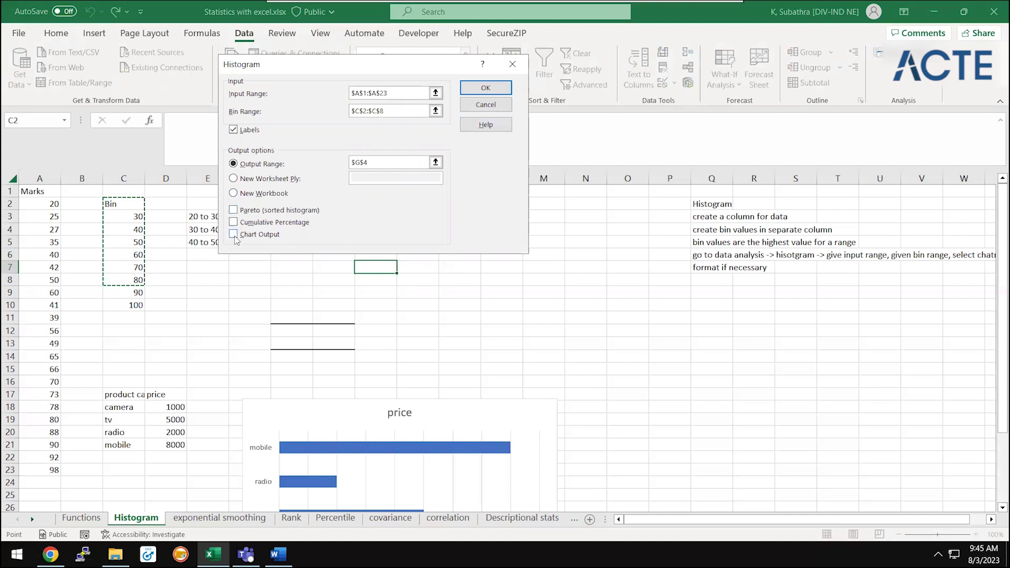
pyautogui.click(234, 235)
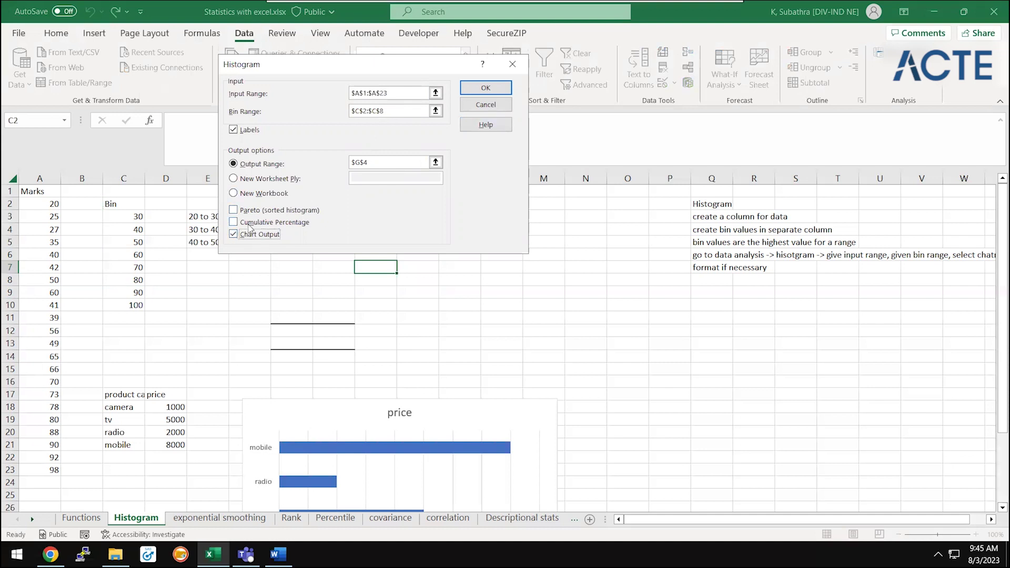
pyautogui.click(486, 88)
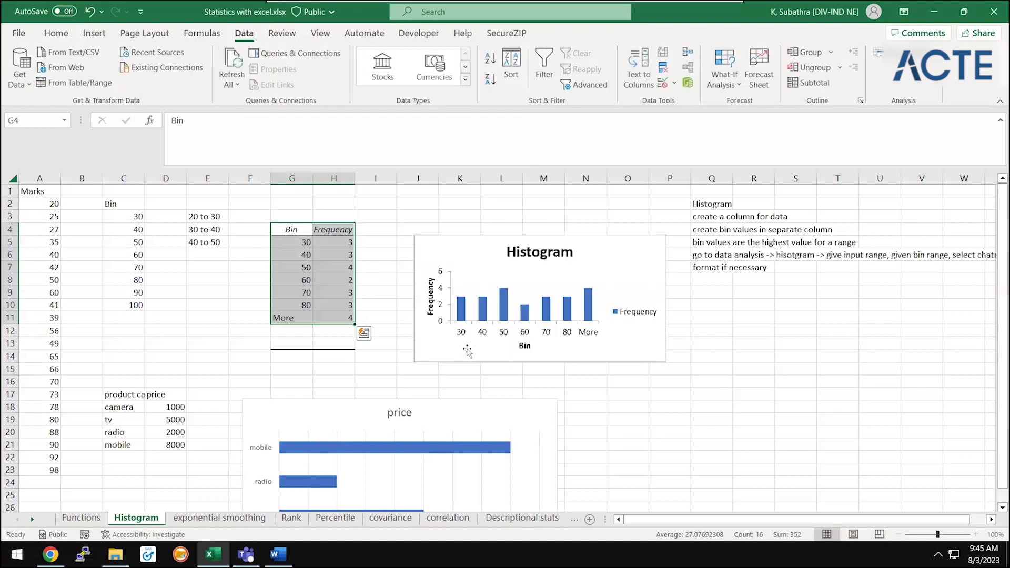
# - Enter Done in B11 beside Histogram on the Functions sheet, then open Percentile
pyautogui.click(728, 356)
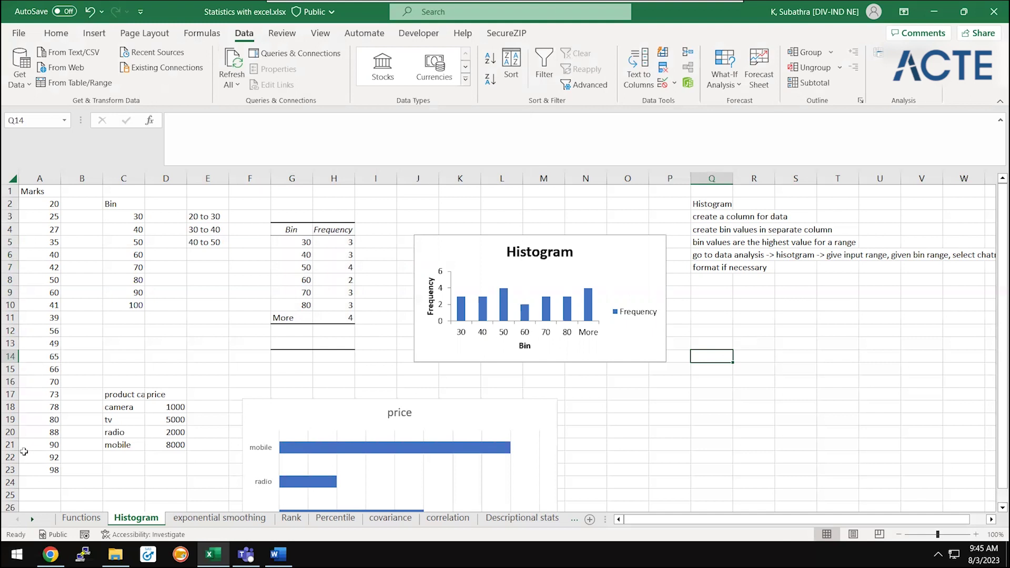
pyautogui.click(82, 518)
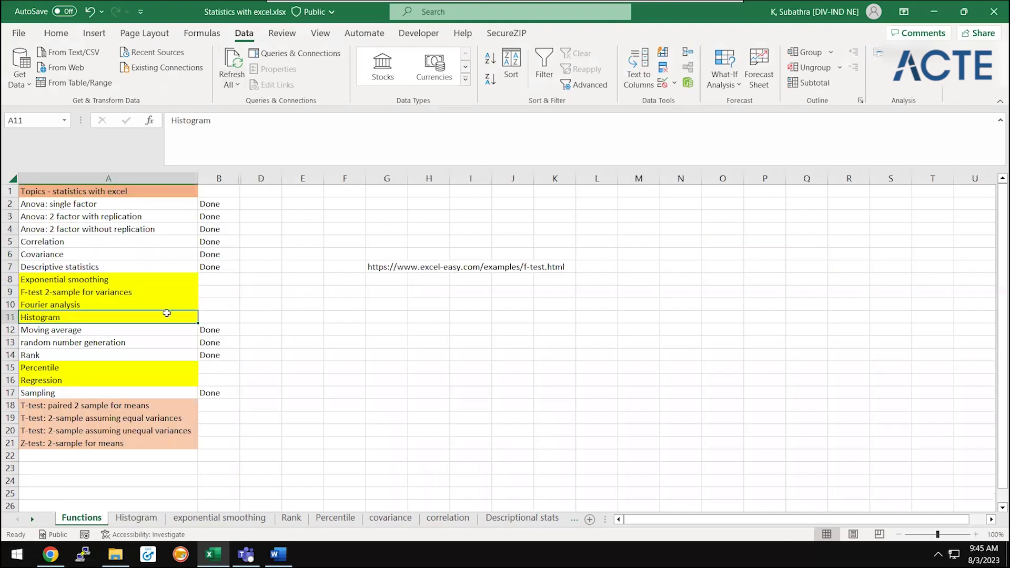
pyautogui.press('Right')
pyautogui.write('Done')
pyautogui.press('Return')
pyautogui.press('Up')
pyautogui.press('Up')
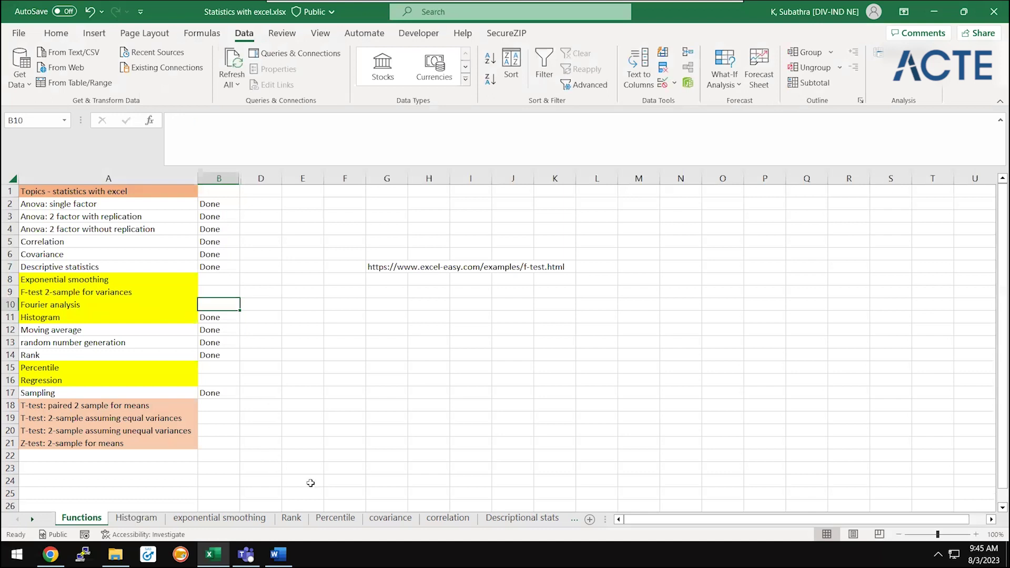
pyautogui.click(343, 524)
# - Replace the misspelled 'oercentile' heading in A3 with Percentile
pyautogui.click(311, 317)
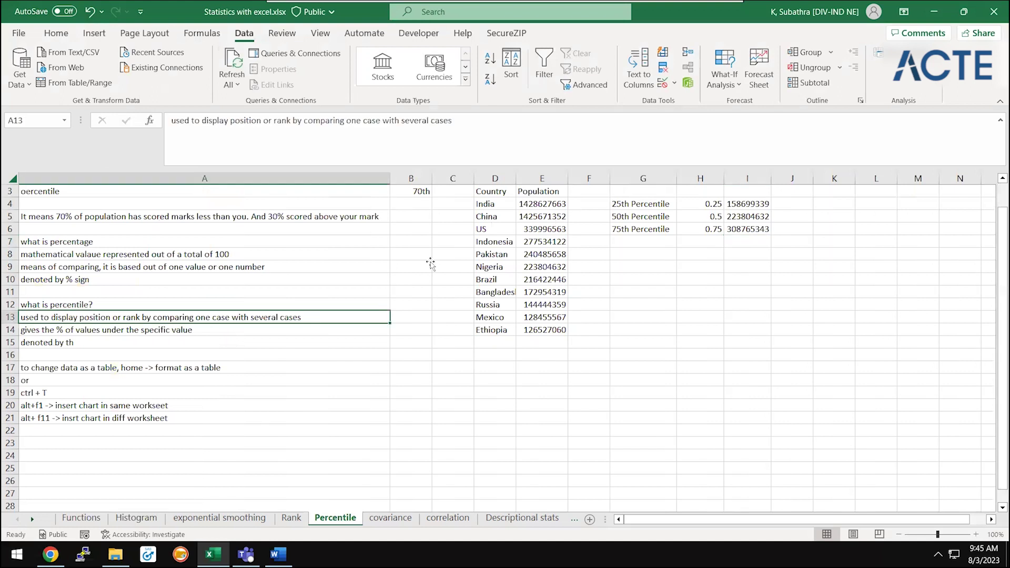
pyautogui.click(430, 262)
pyautogui.click(75, 188)
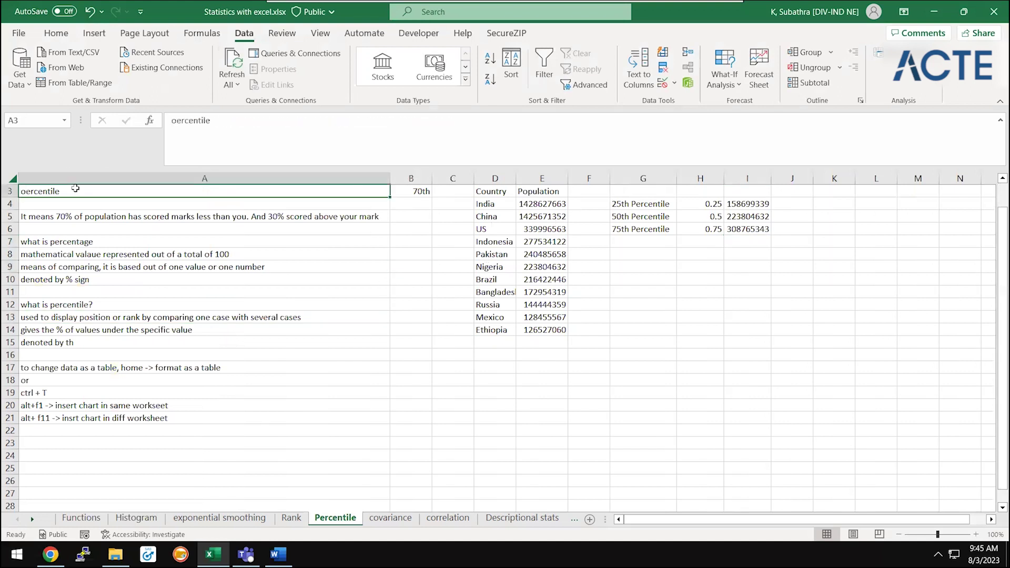
pyautogui.scroll(1, 75, 188)
pyautogui.scroll(1, 75, 189)
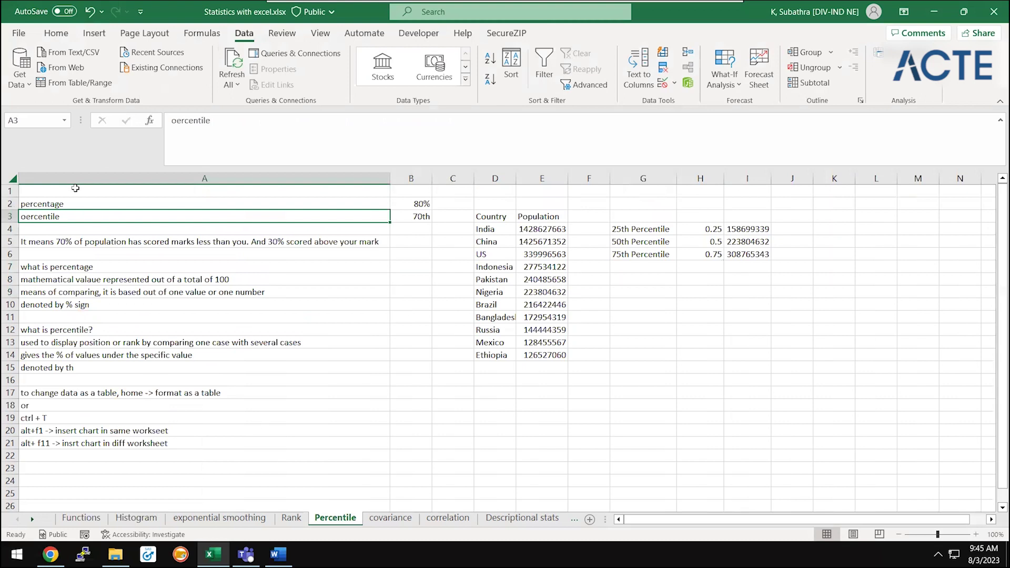
pyautogui.write('Percentile')
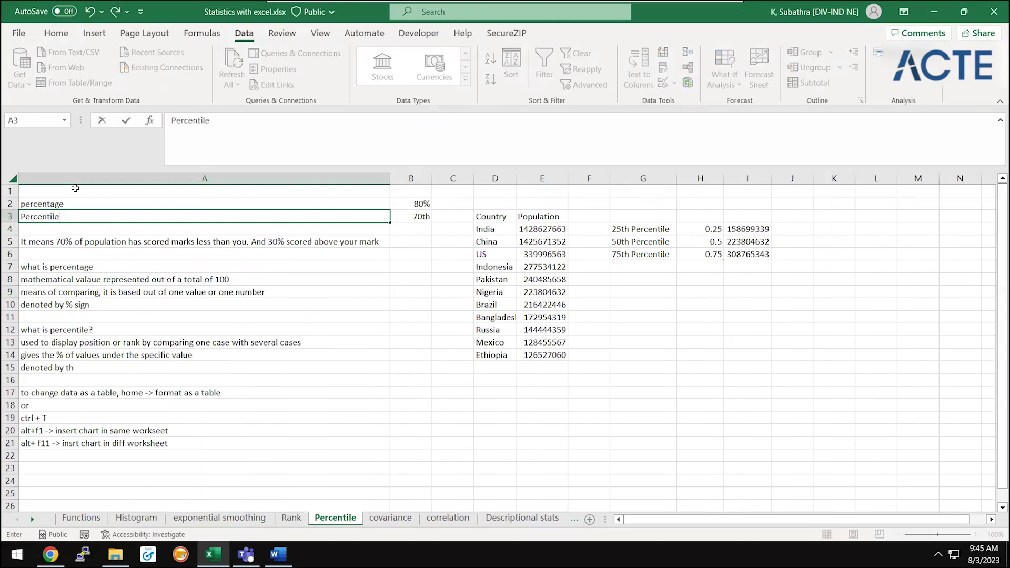
pyautogui.press('Return')
pyautogui.click(390, 259)
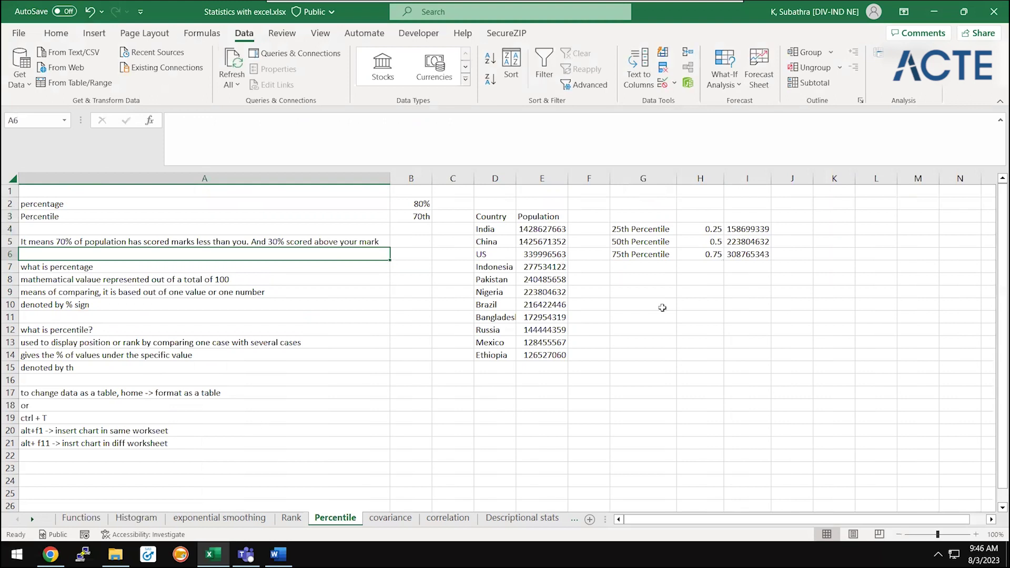
pyautogui.click(427, 465)
pyautogui.write('=80')
pyautogui.press('Return')
pyautogui.click(426, 466)
pyautogui.press('Return')
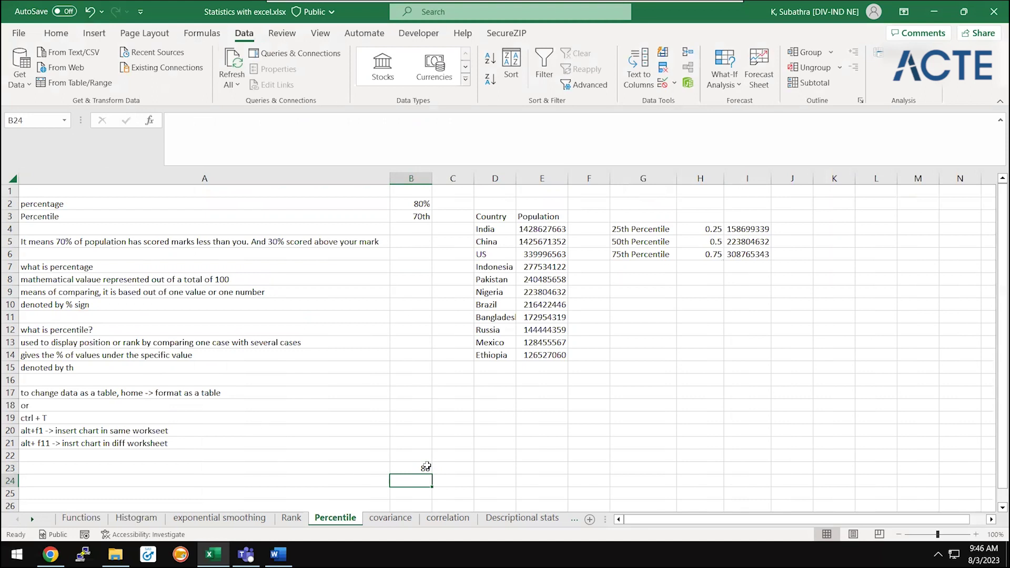
pyautogui.write('=')
pyautogui.click(426, 466)
pyautogui.write('/100')
pyautogui.press('Return')
pyautogui.press('Up')
pyautogui.click(56, 33)
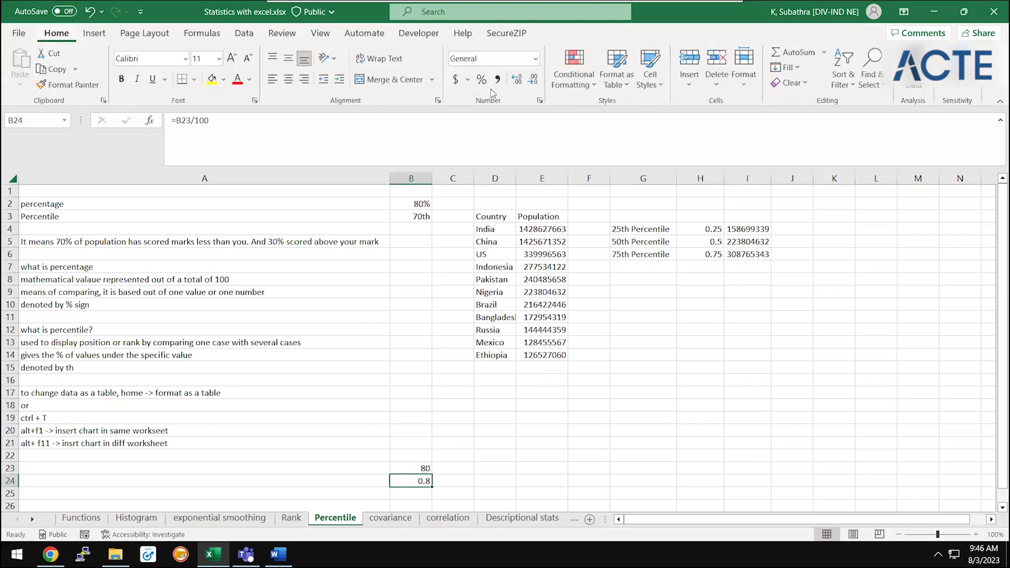
pyautogui.click(481, 80)
pyautogui.press('Up')
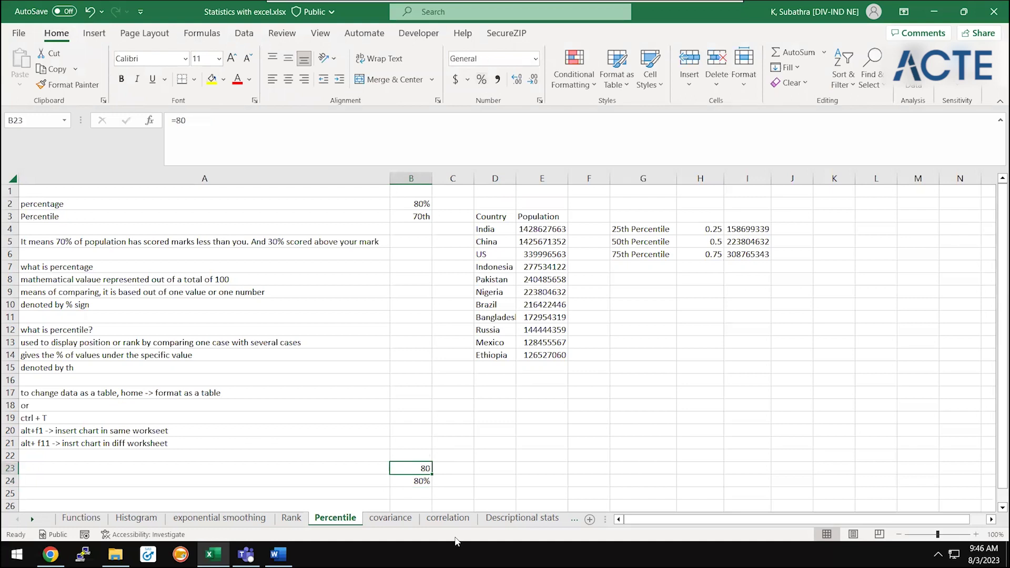
pyautogui.write('600')
pyautogui.press('Return')
pyautogui.press('Up')
pyautogui.press('Up')
pyautogui.write('450')
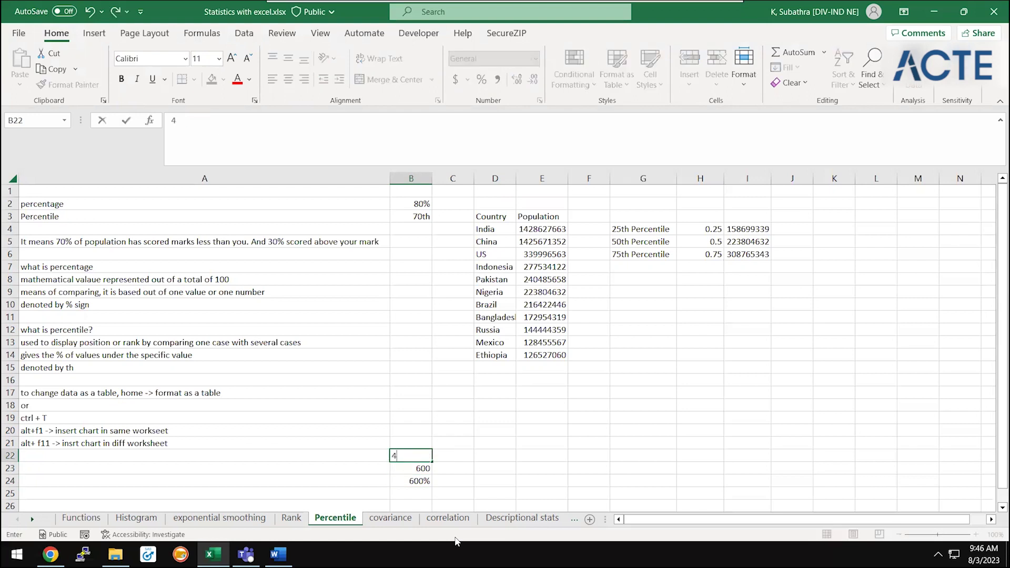
pyautogui.press('Return')
pyautogui.press('Return')
pyautogui.write('=')
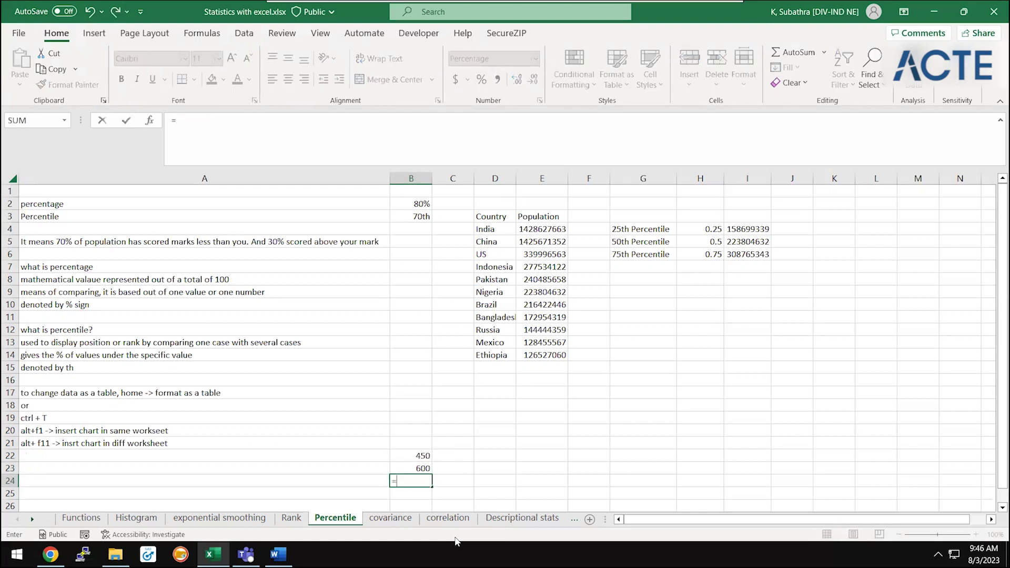
pyautogui.press('Up')
pyautogui.press('Up')
pyautogui.write('/')
pyautogui.press('Up')
pyautogui.press('Return')
pyautogui.press('Up')
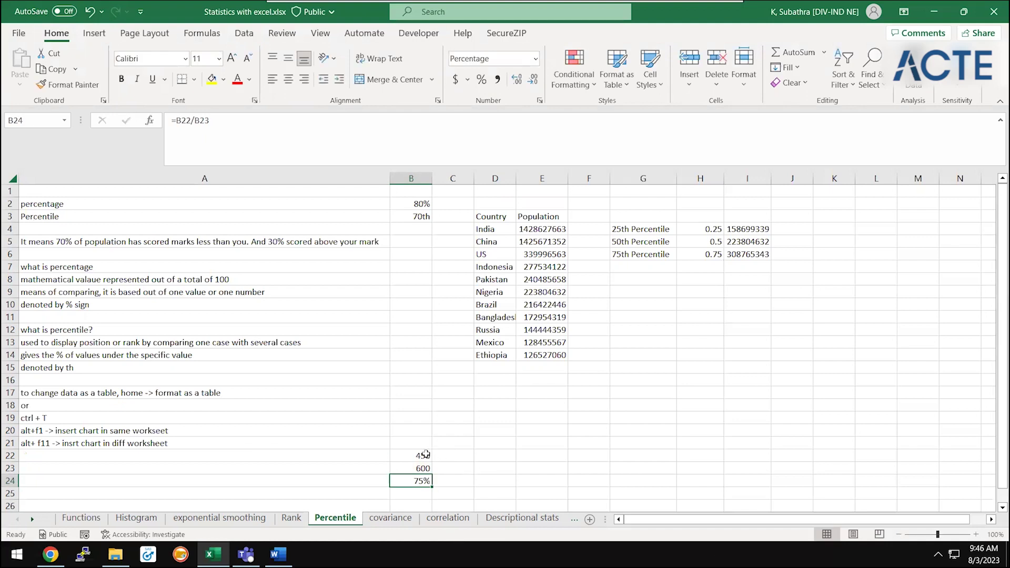
pyautogui.moveTo(424, 453); pyautogui.dragTo(461, 481)
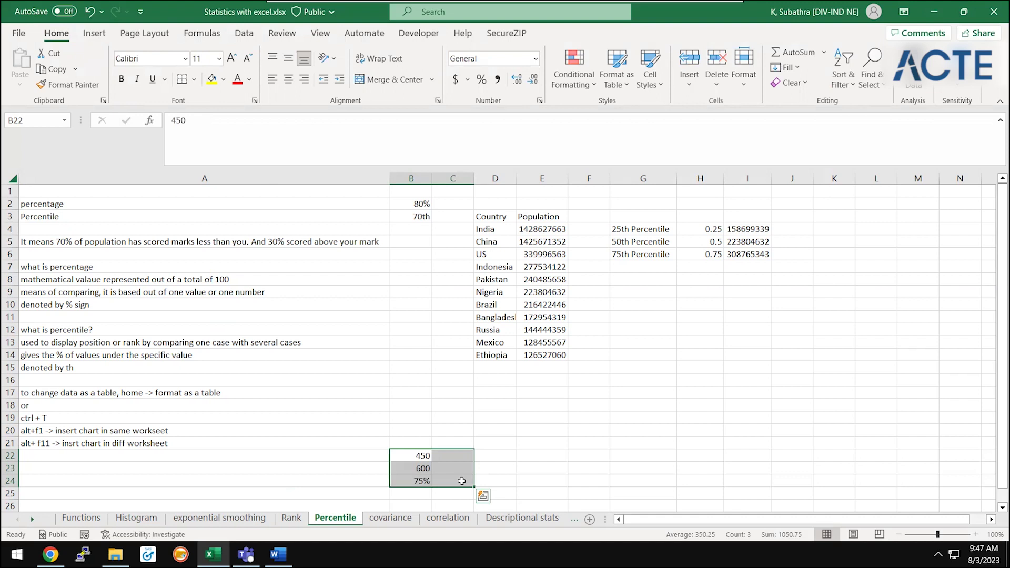
pyautogui.press('Delete')
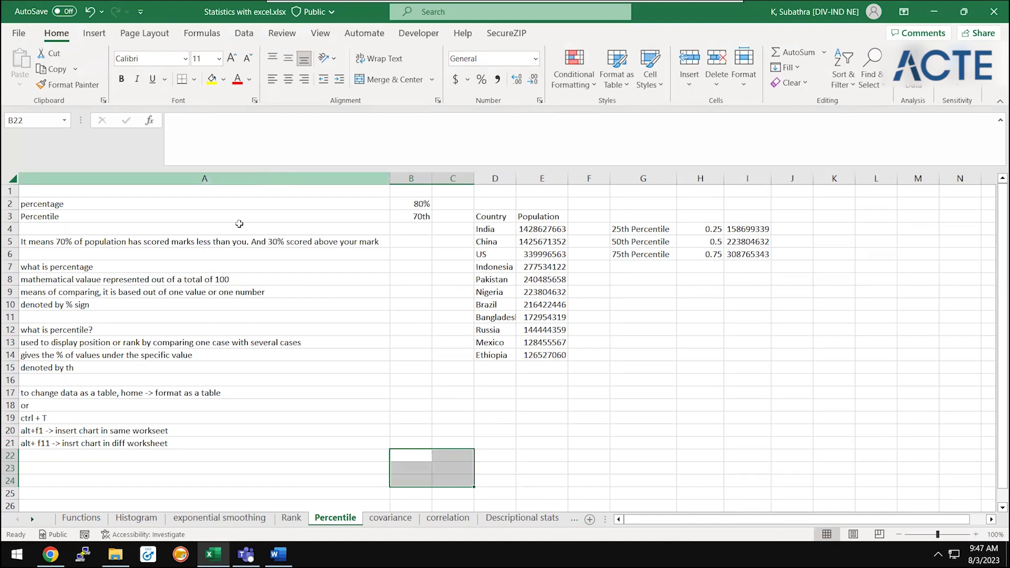
pyautogui.click(240, 224)
# - Bold the 'what is percentage' heading in A7 and the 'what is percentile?' heading in A12
pyautogui.press('Down')
pyautogui.press('Down')
pyautogui.press('Down')
pyautogui.hotkey('ctrl', 'b')
pyautogui.click(203, 200)
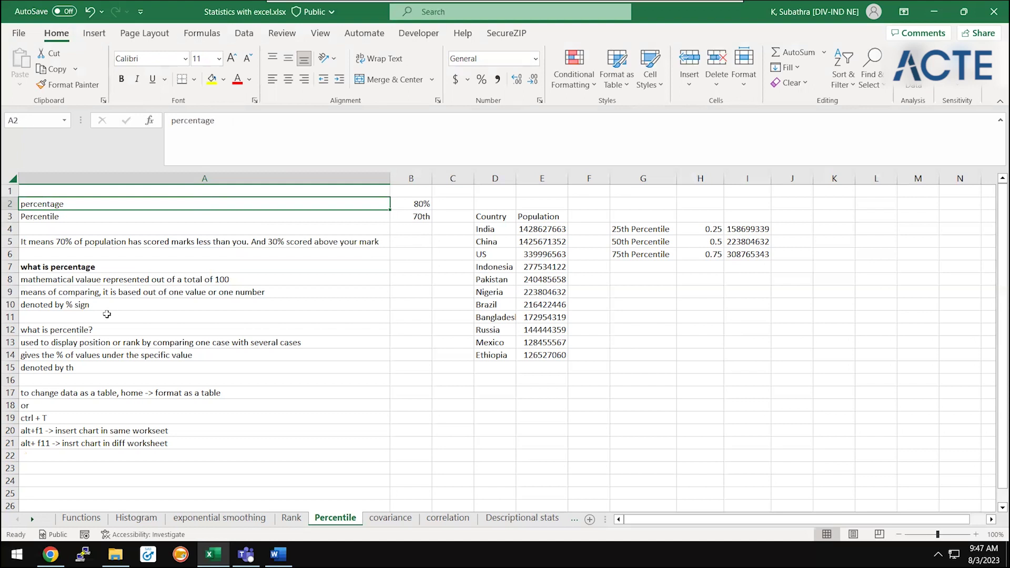
pyautogui.click(116, 289)
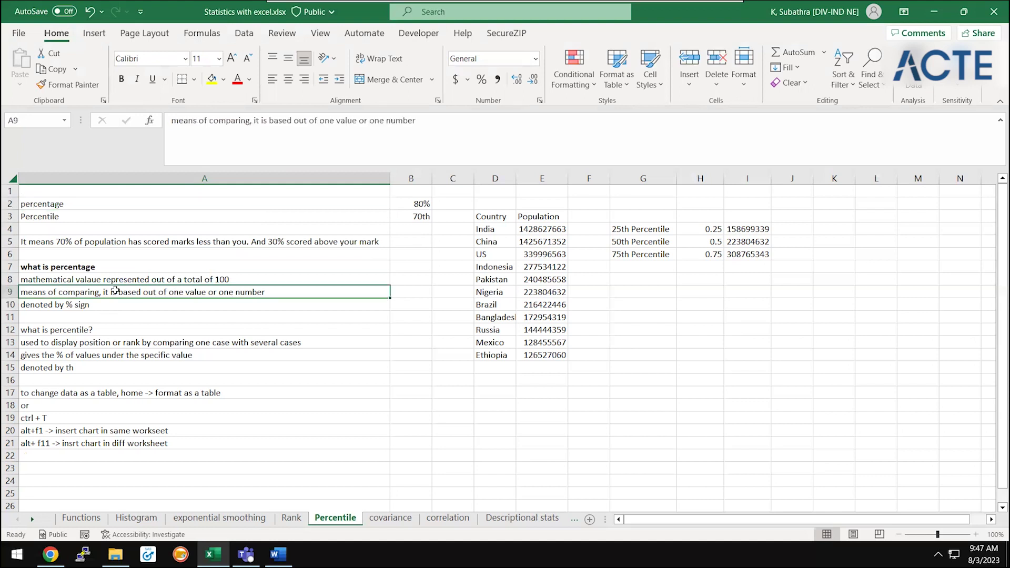
pyautogui.press('Up')
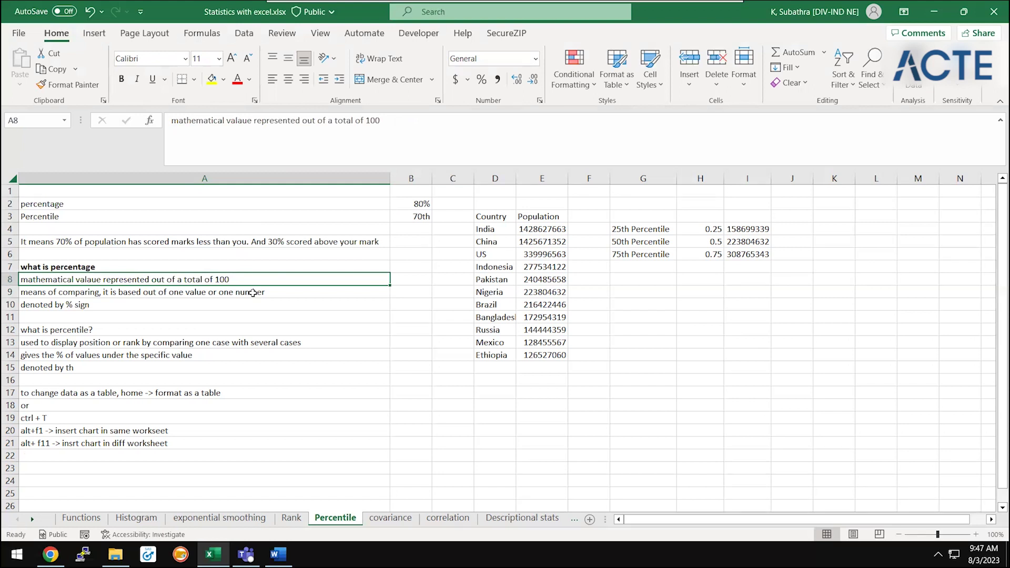
pyautogui.click(252, 292)
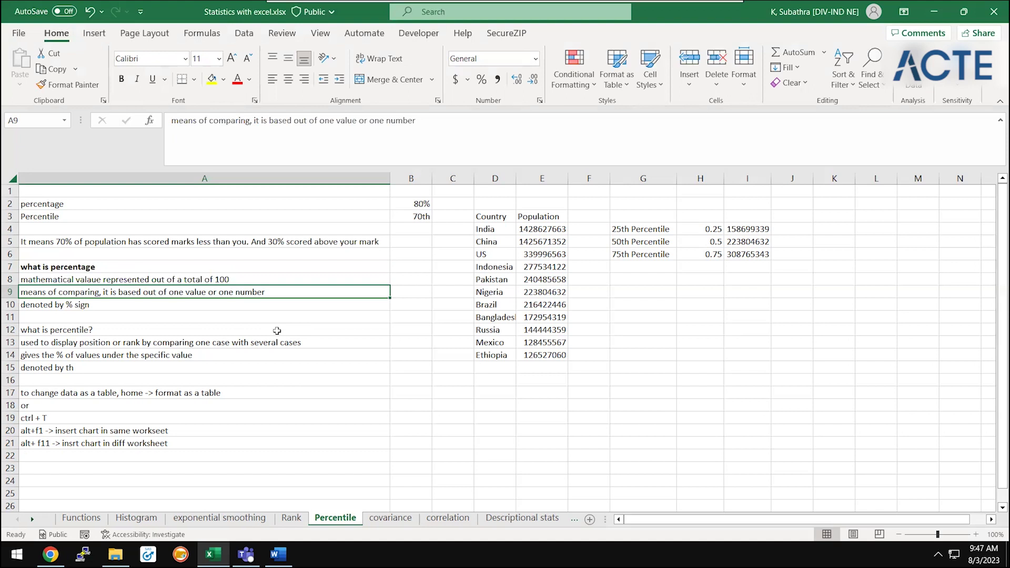
pyautogui.press('Down')
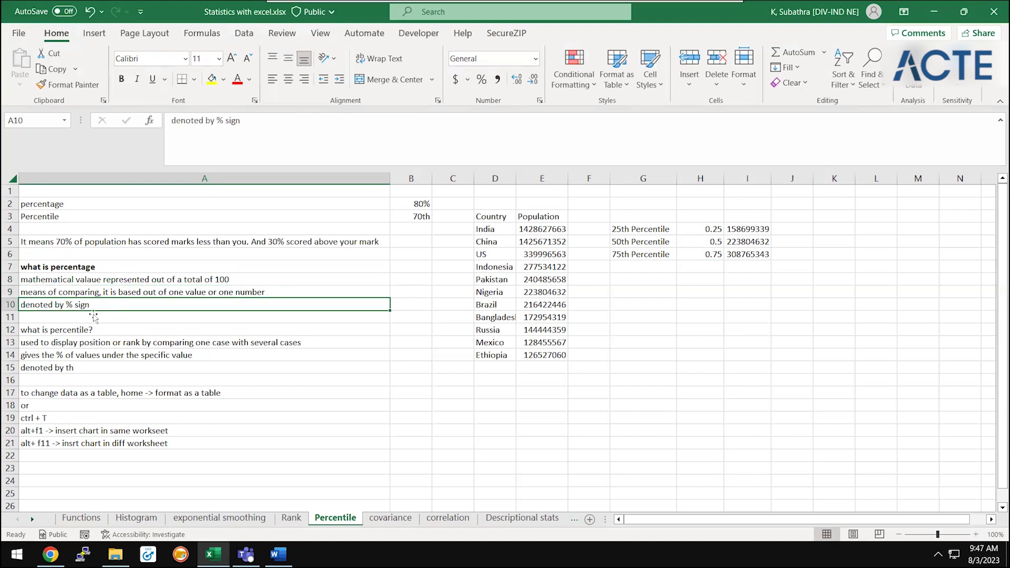
pyautogui.press('Down')
pyautogui.press('Down')
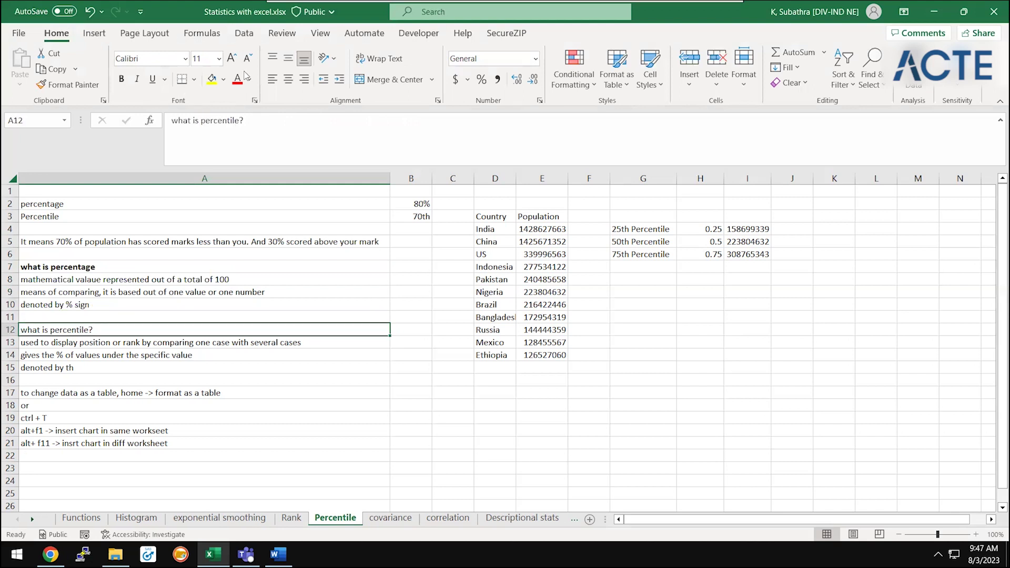
pyautogui.hotkey('ctrl', 'b')
pyautogui.click(152, 356)
pyautogui.press('Up')
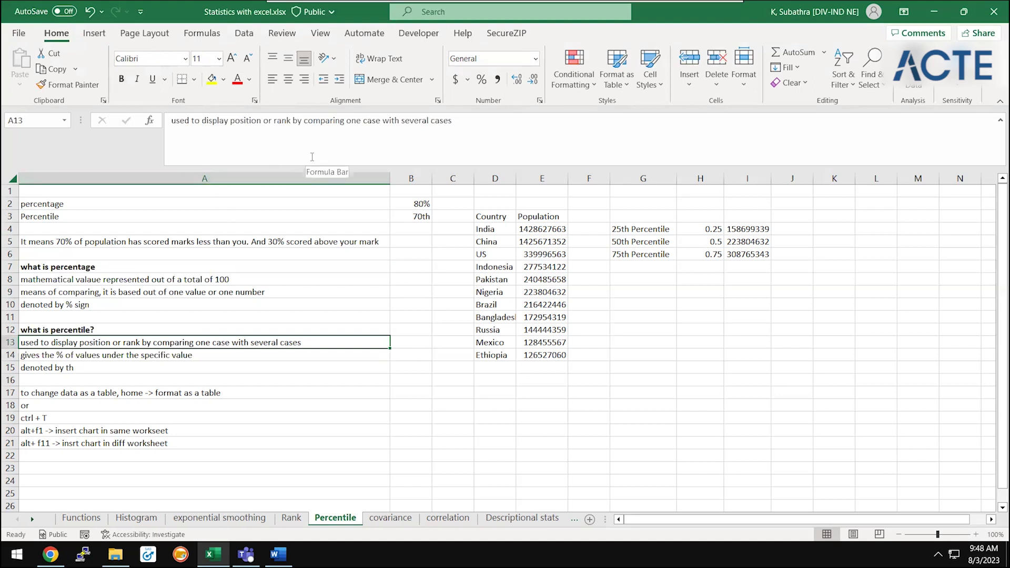
pyautogui.moveTo(276, 554)
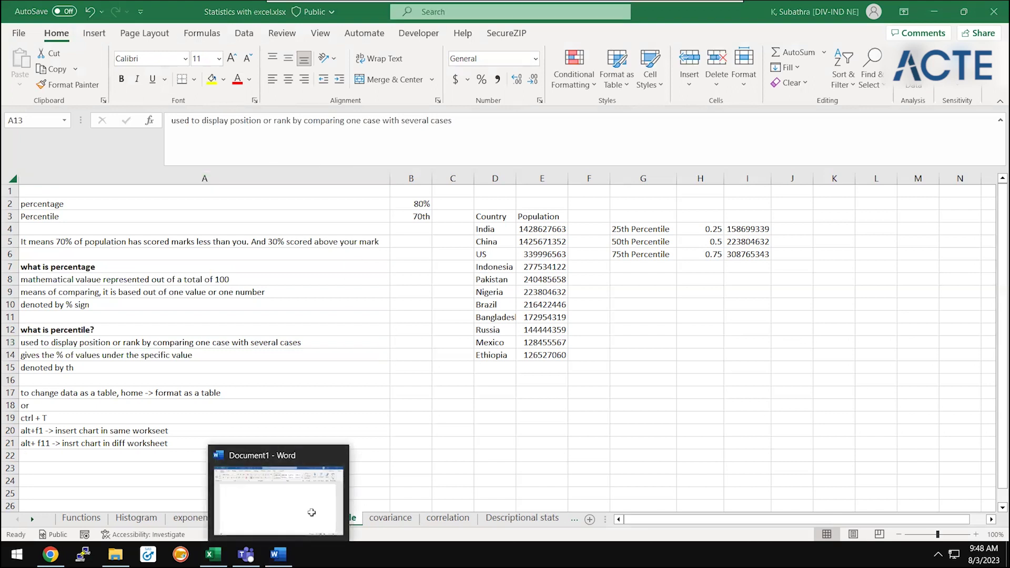
# - On the Rank sheet, delete M2's #NAME? formula, check D2's RANK formula, then return to Percentile
pyautogui.click(293, 519)
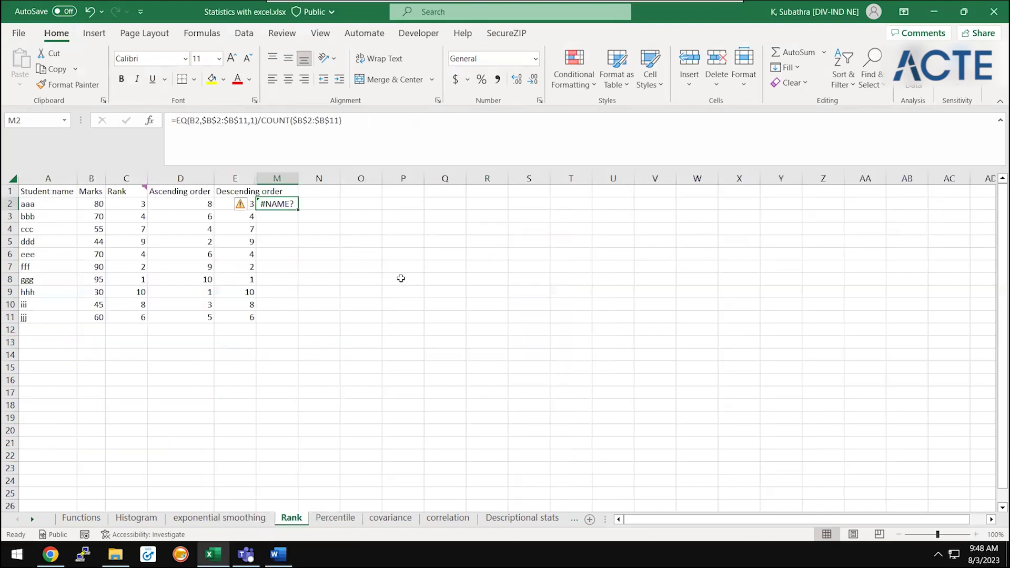
pyautogui.press('Delete')
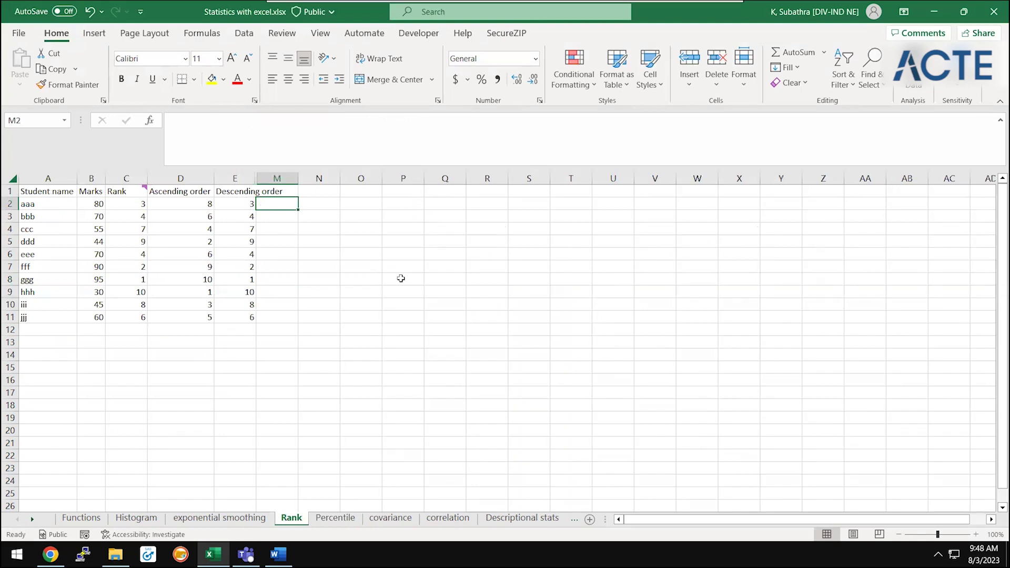
pyautogui.press('Left')
pyautogui.press('Left')
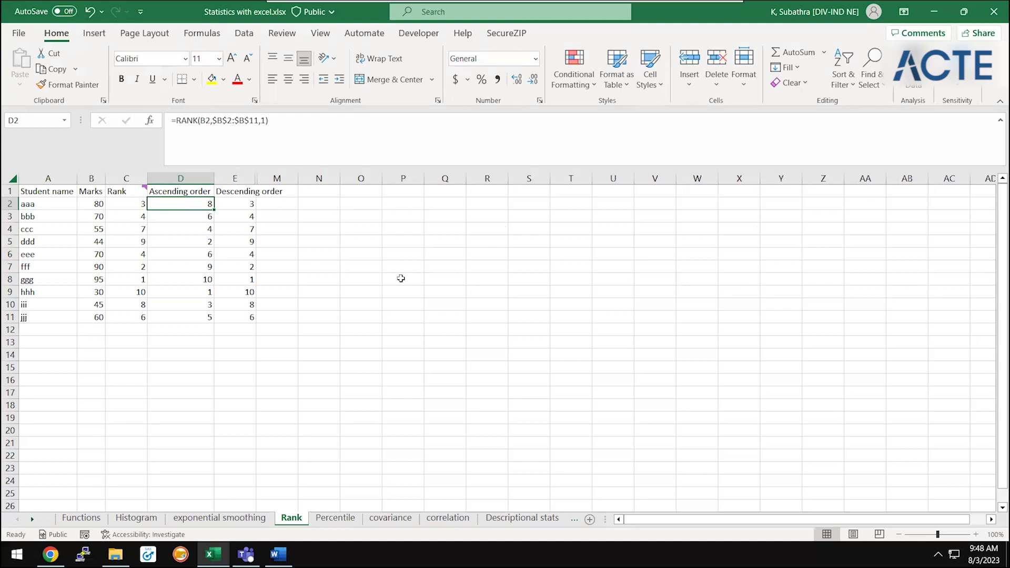
pyautogui.click(337, 518)
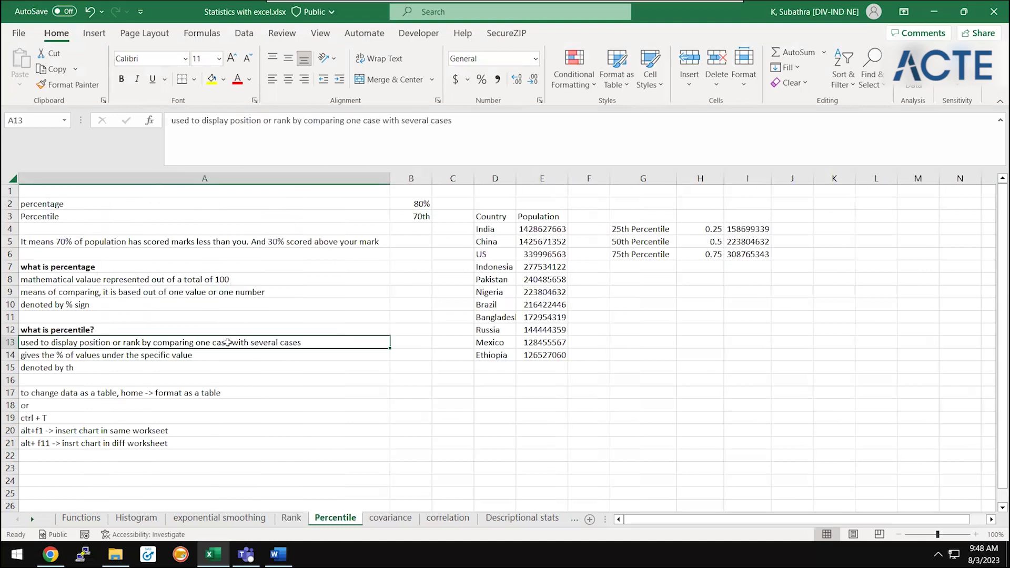
# - Append '(or) above the specific value' to the end of the note in A14
pyautogui.press('Down')
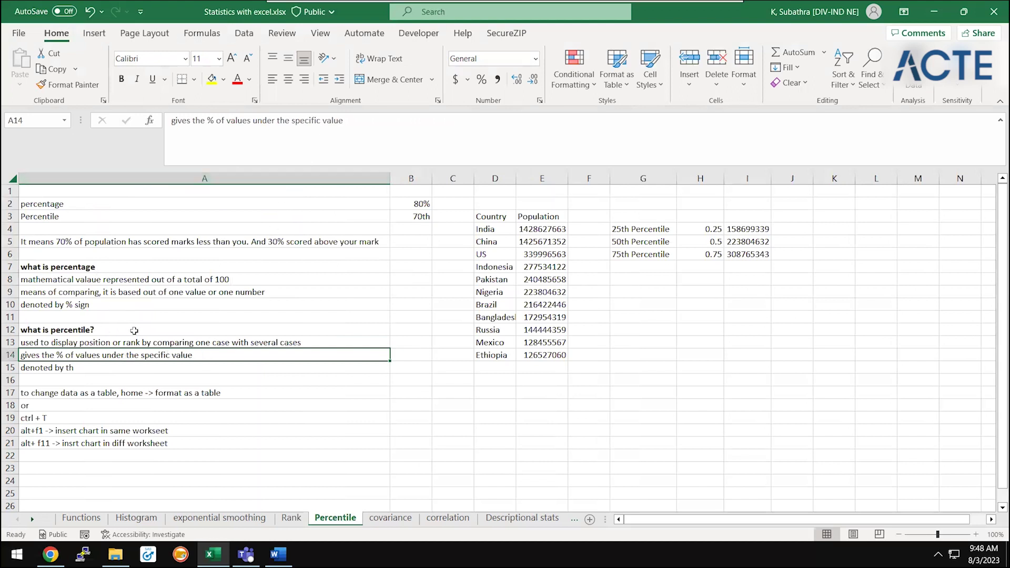
pyautogui.click(347, 121)
pyautogui.write('(or) above the speci')
pyautogui.write('fic value')
pyautogui.press('Return')
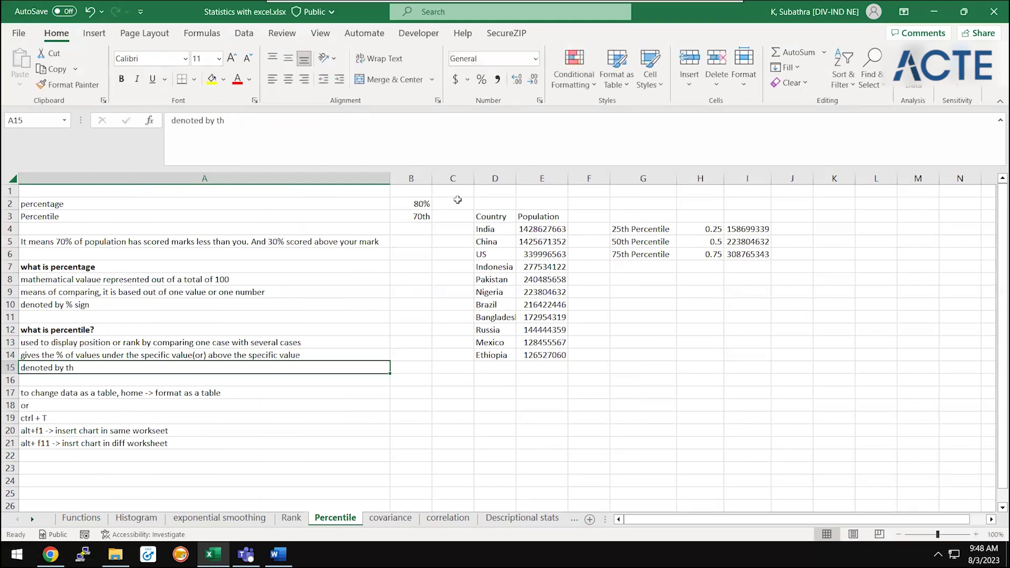
# - Try changing B3 to 80th, then undo it to restore 70th
pyautogui.click(439, 208)
pyautogui.click(386, 228)
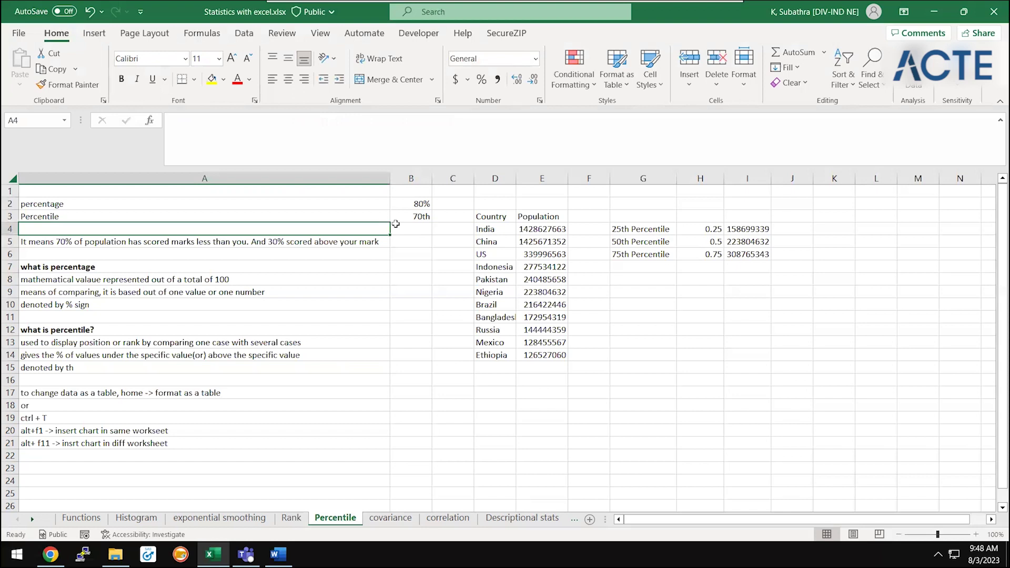
pyautogui.click(396, 227)
pyautogui.click(413, 215)
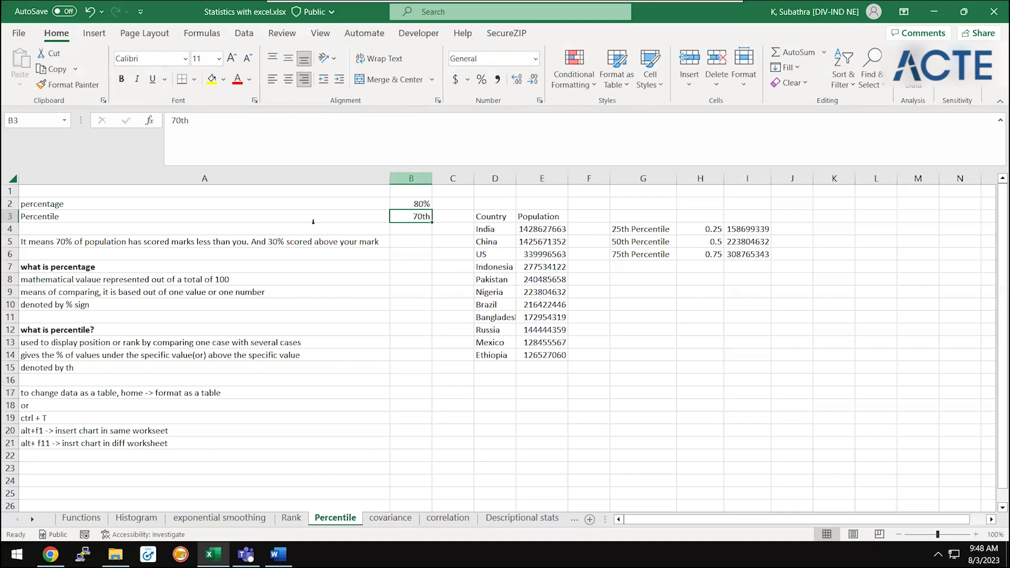
pyautogui.click(164, 295)
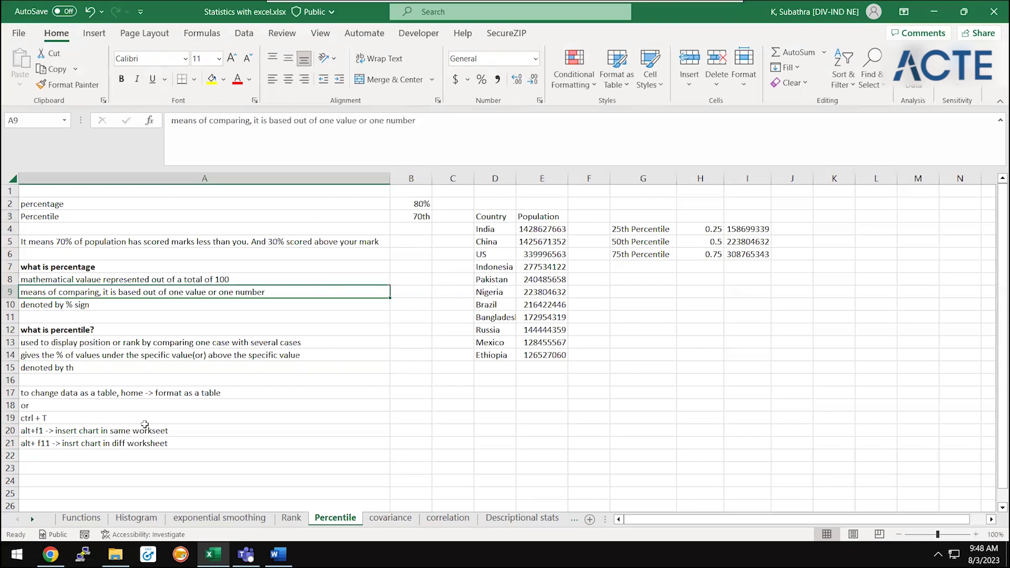
pyautogui.moveTo(144, 392); pyautogui.dragTo(145, 481)
pyautogui.click(158, 405)
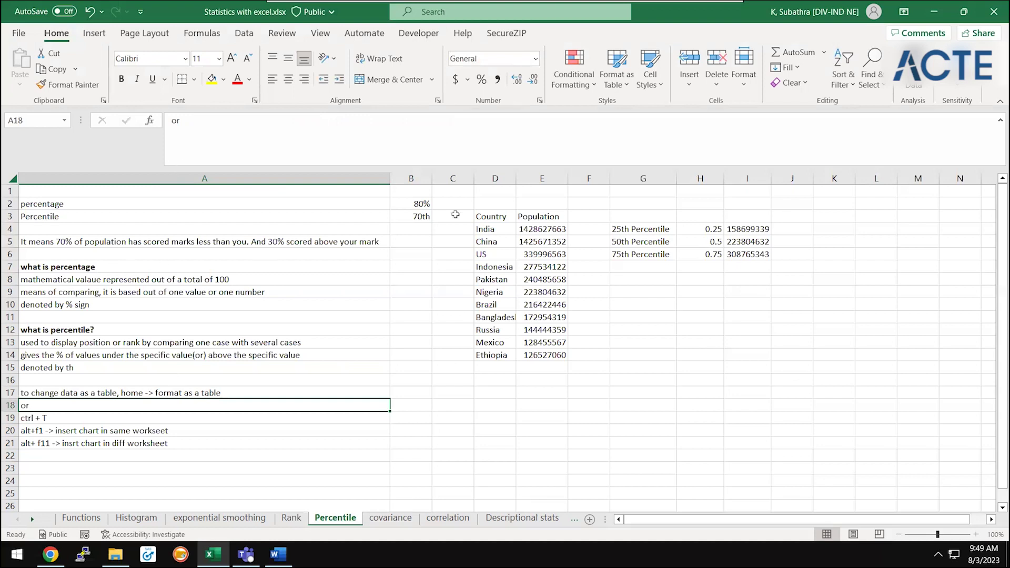
pyautogui.click(409, 216)
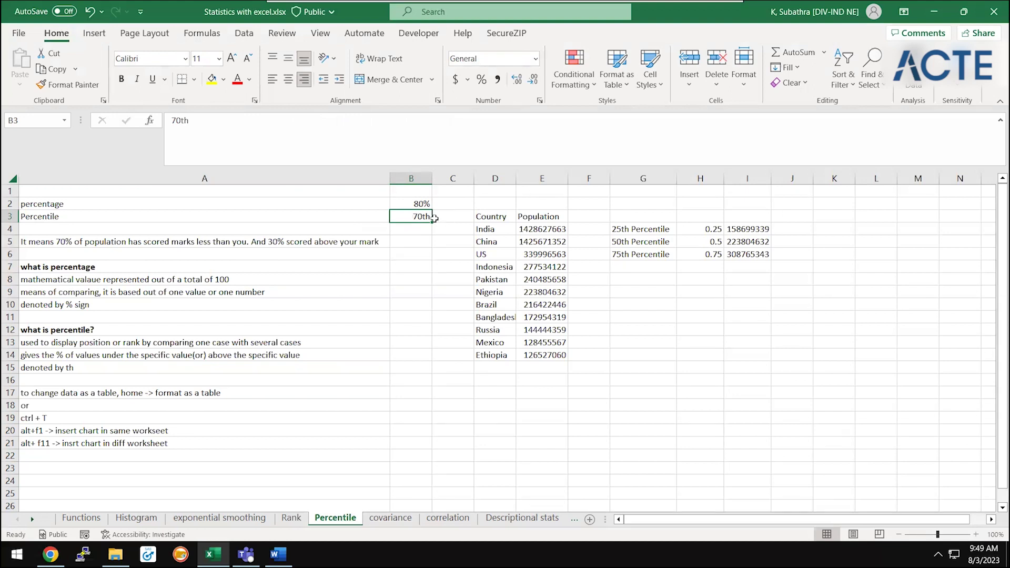
pyautogui.write('80th')
pyautogui.press('Return')
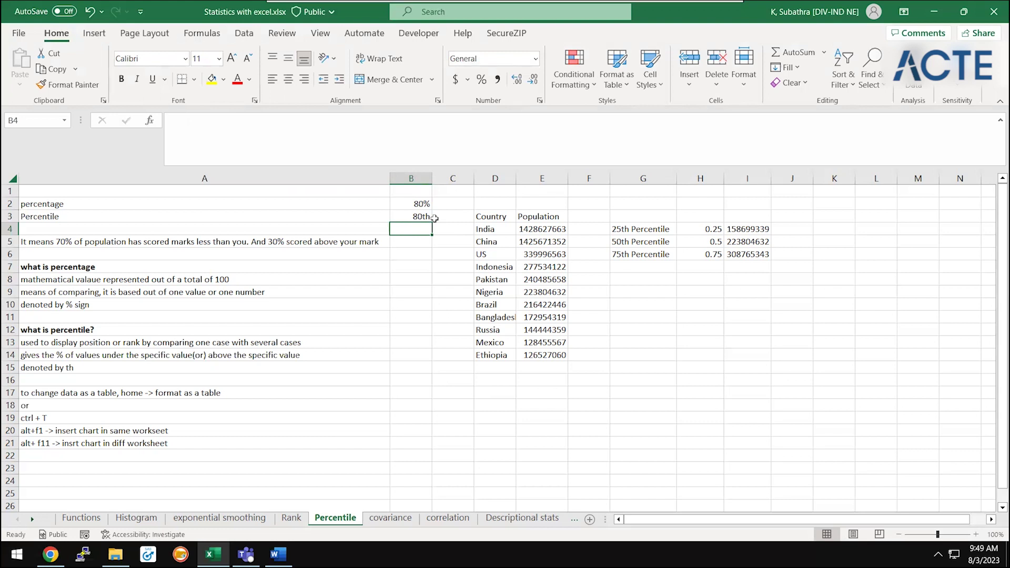
pyautogui.hotkey('ctrl', 'z')
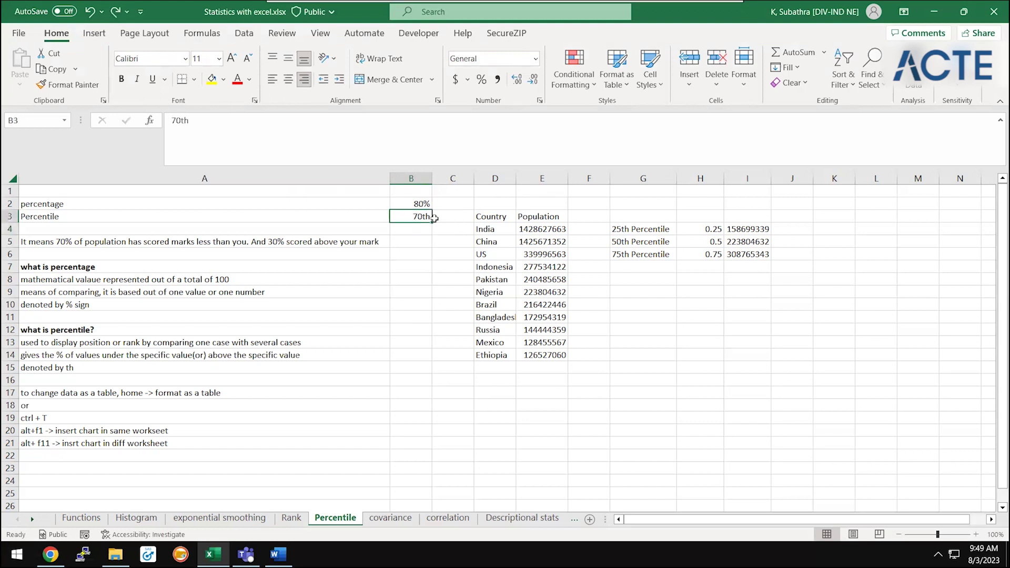
pyautogui.click(150, 241)
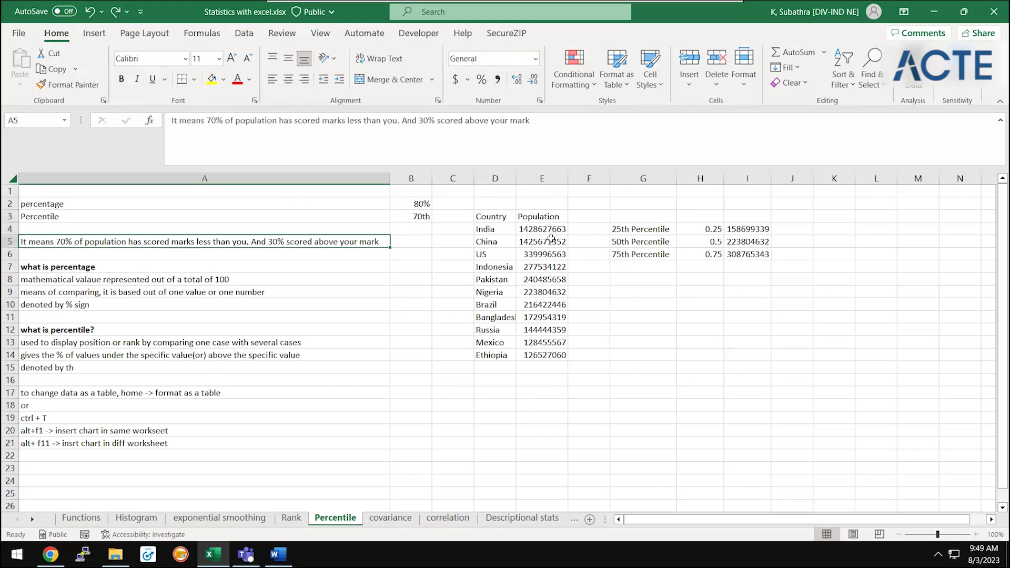
pyautogui.click(551, 241)
pyautogui.moveTo(479, 216); pyautogui.dragTo(562, 404)
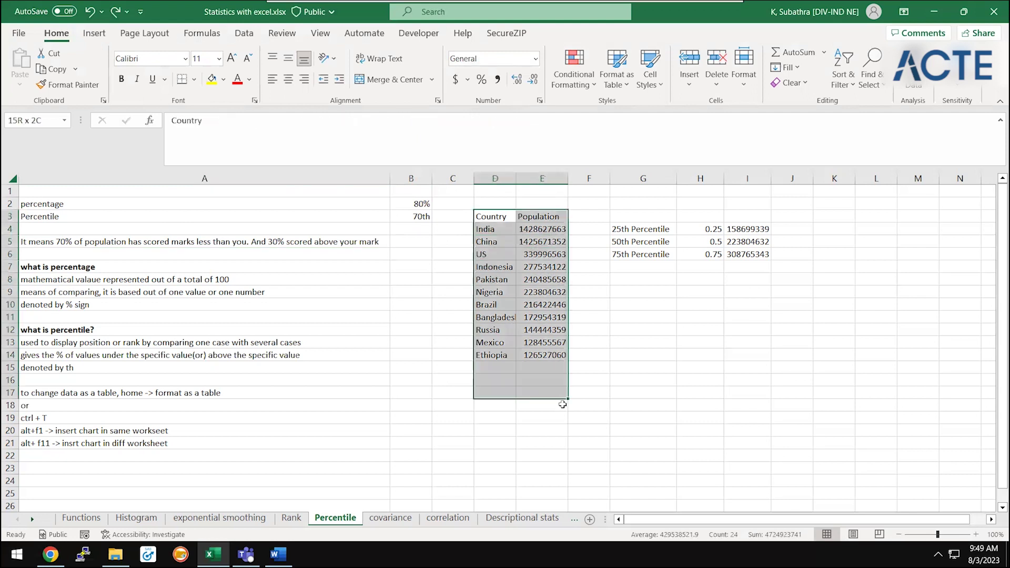
pyautogui.click(623, 241)
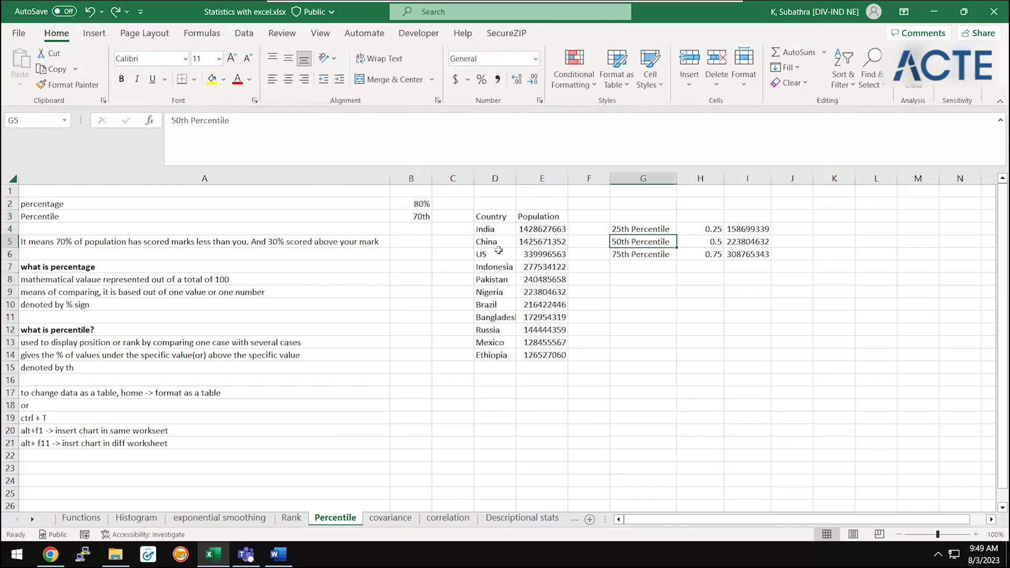
pyautogui.click(498, 250)
pyautogui.press('Up')
pyautogui.press('Up')
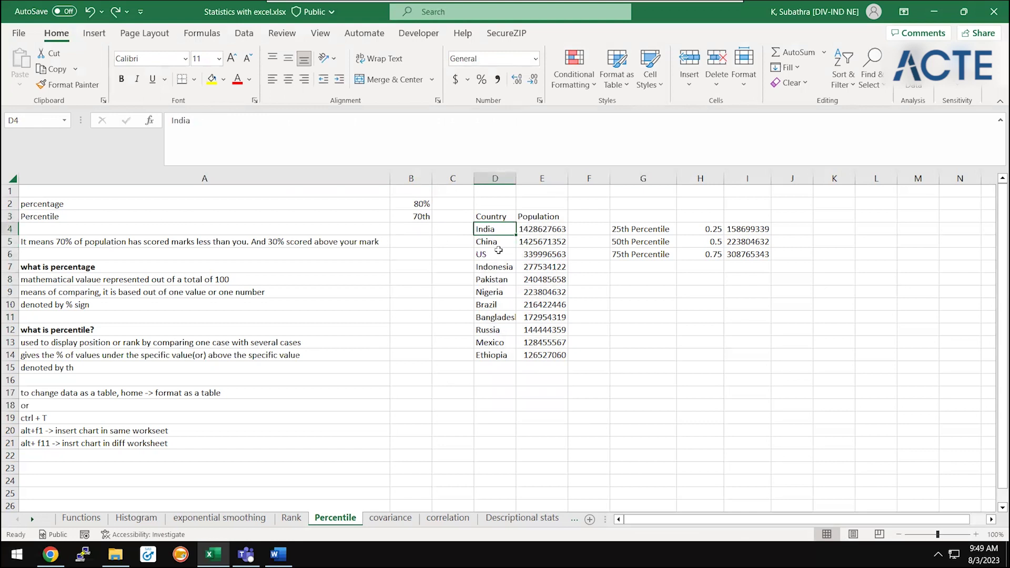
pyautogui.hotkey('ctrl', 'shift', 'Down')
pyautogui.hotkey('ctrl', 'shift', 'Right')
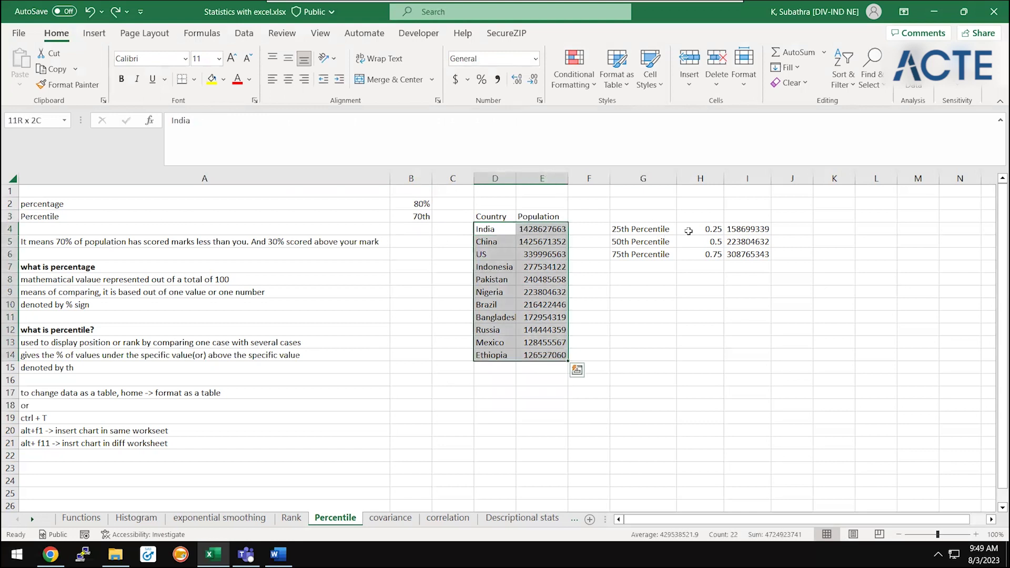
pyautogui.click(746, 218)
pyautogui.click(739, 228)
pyautogui.doubleClick(739, 228)
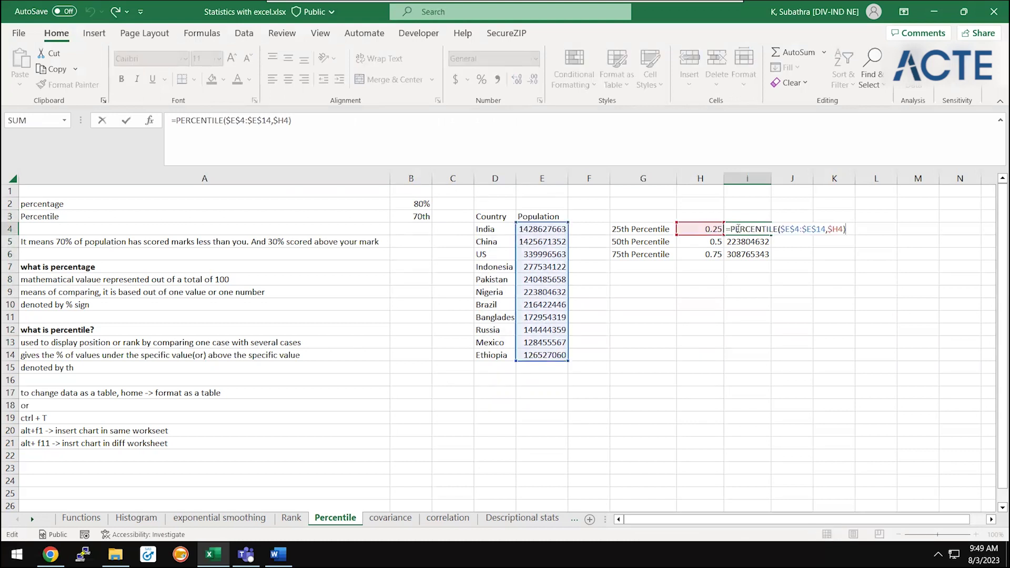
pyautogui.press('Escape')
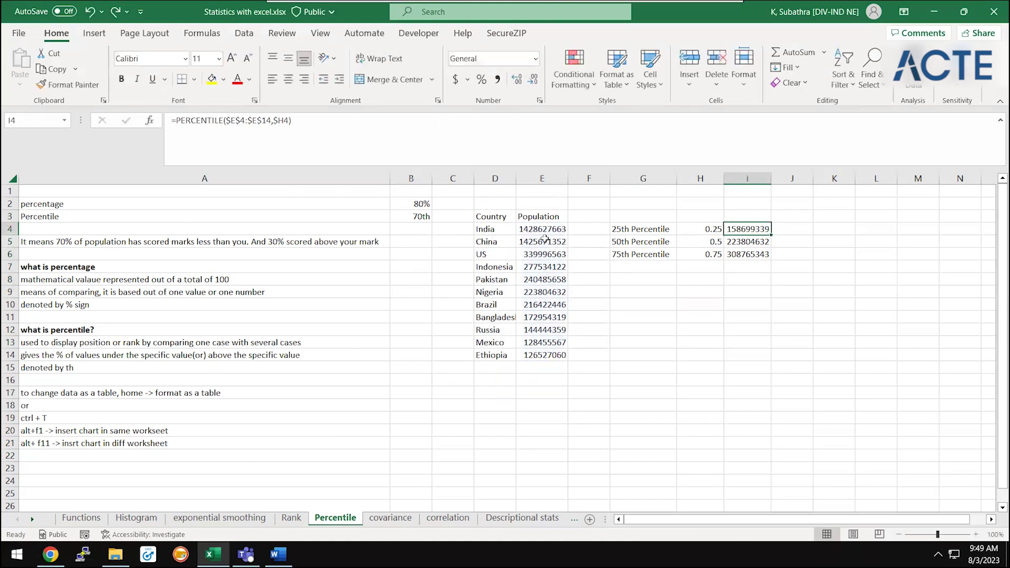
pyautogui.press('F2')
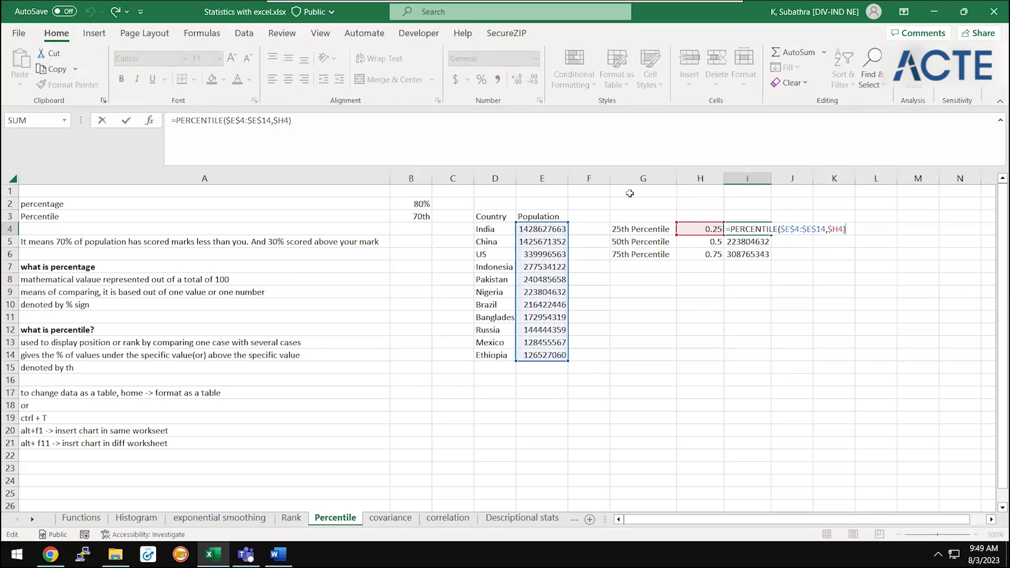
pyautogui.press('Escape')
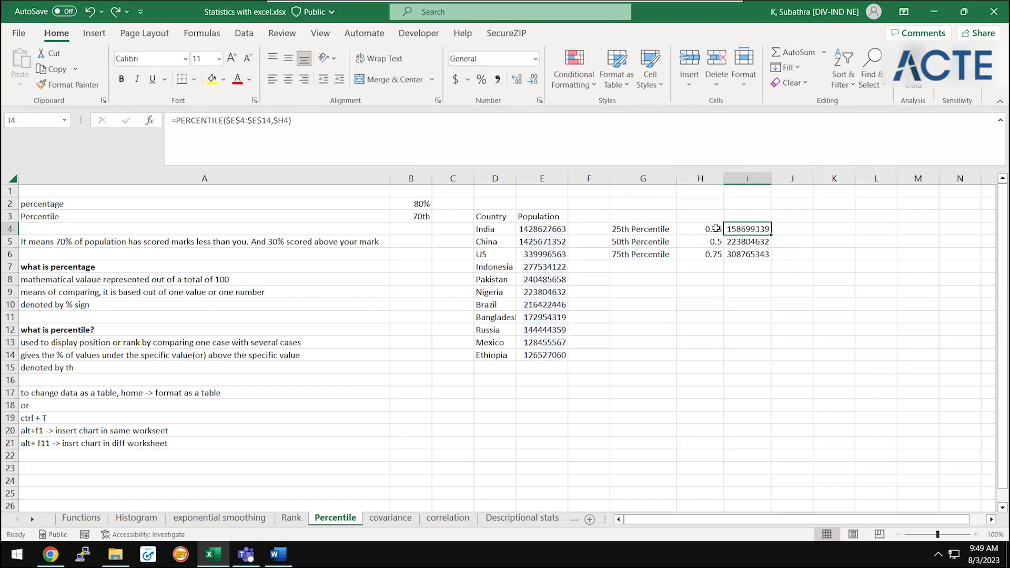
pyautogui.click(713, 229)
pyautogui.click(783, 225)
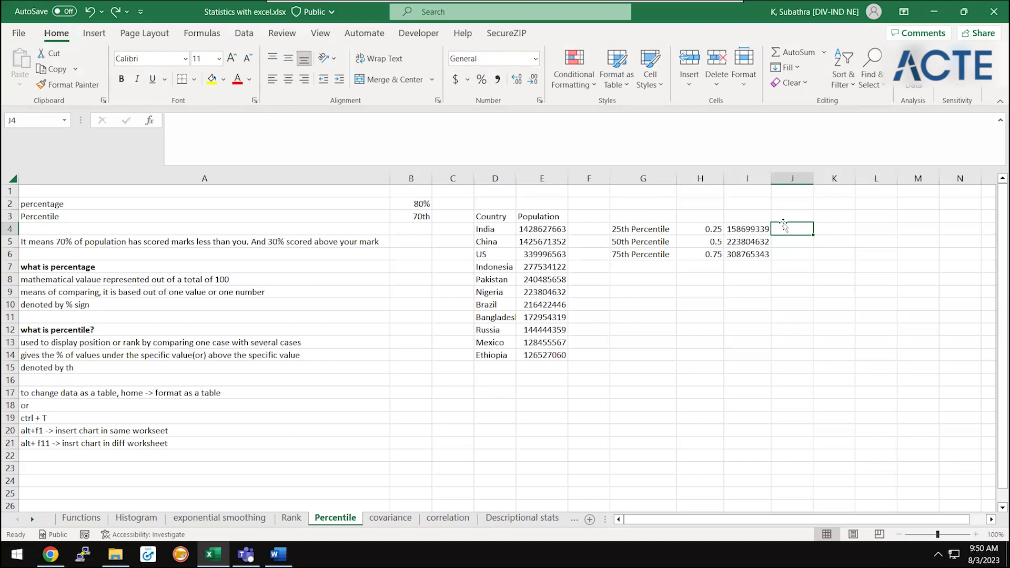
pyautogui.press('Left')
pyautogui.press('F2')
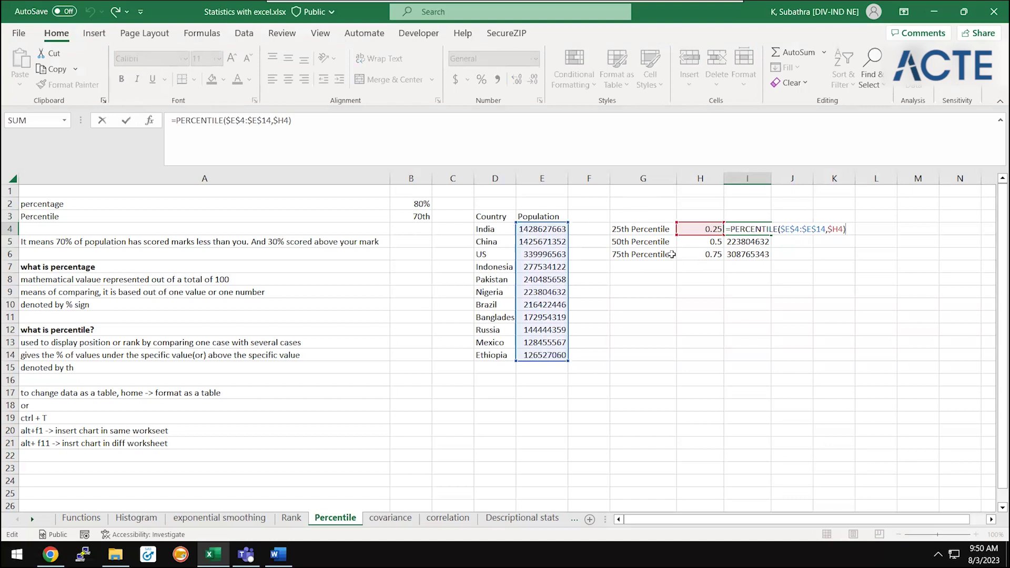
pyautogui.hotkey('ctrl', 'Return')
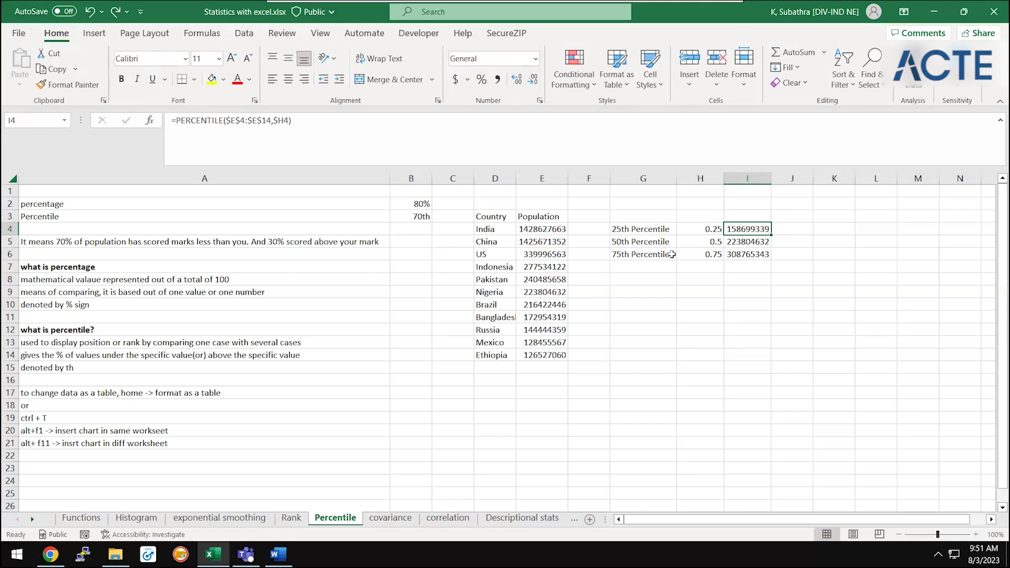
# - Review the quartile fractions in H4:H6 and their percentile results in column I
pyautogui.click(700, 246)
pyautogui.press('Up')
pyautogui.press('Down')
pyautogui.press('Down')
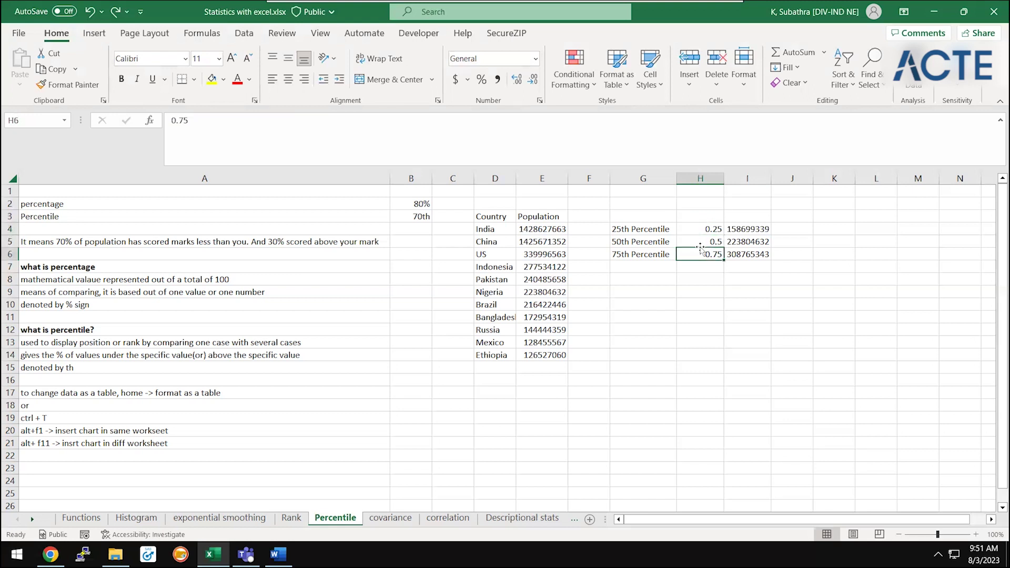
pyautogui.press('Up')
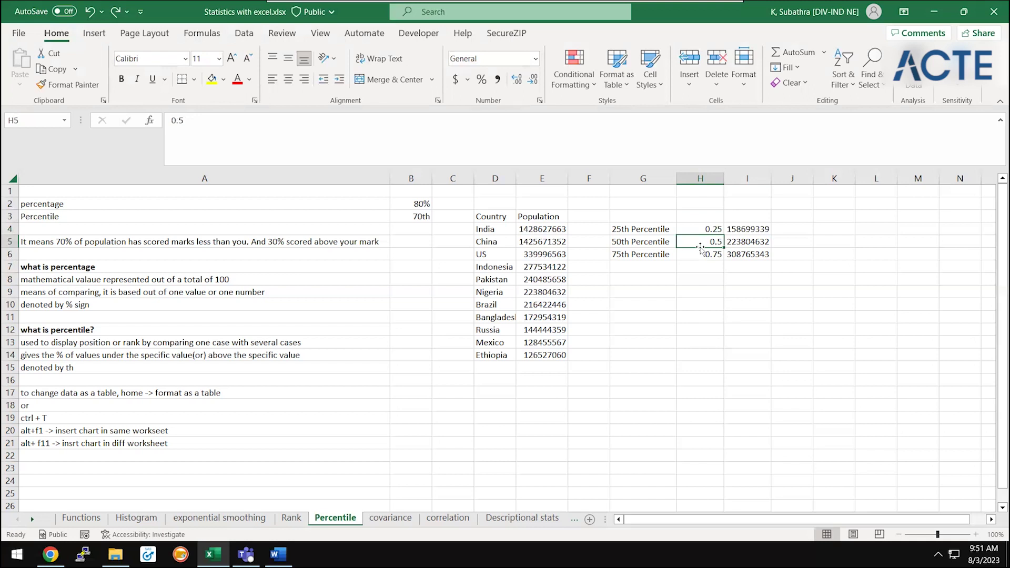
pyautogui.press('Right')
pyautogui.press('Up')
pyautogui.press('Down')
pyautogui.press('Down')
pyautogui.press('Down')
pyautogui.press('Down')
pyautogui.press('Down')
# - Enter percentile, perccentile.inv and perceile.exc in I9, I10 and I11
pyautogui.write('percentile')
pyautogui.press('Return')
pyautogui.write('perccentile.in')
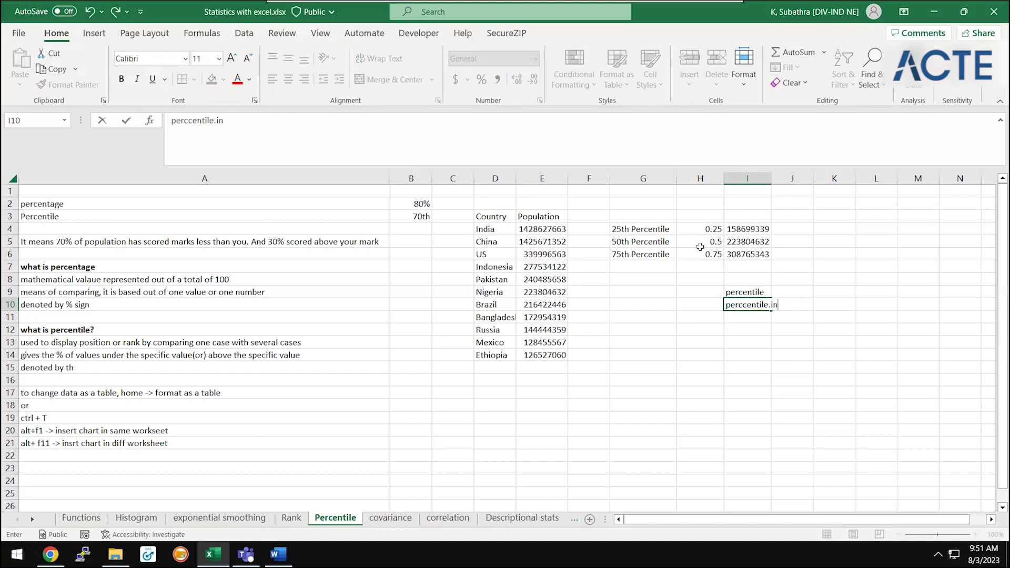
pyautogui.write('v')
pyautogui.press('Return')
pyautogui.write('perce')
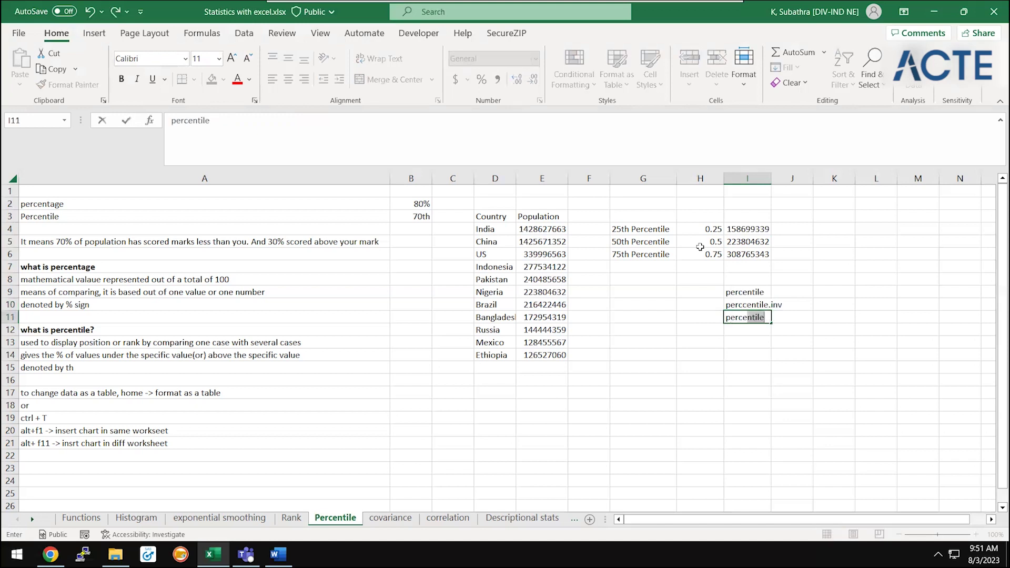
pyautogui.press('BackSpace')
pyautogui.write('eile.exc')
pyautogui.press('Return')
pyautogui.click(829, 255)
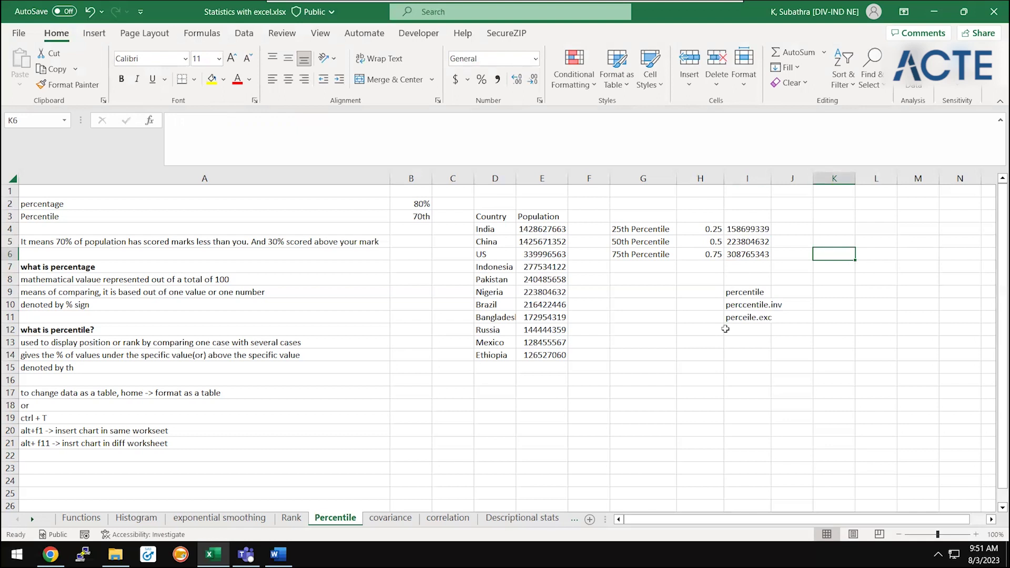
pyautogui.click(747, 293)
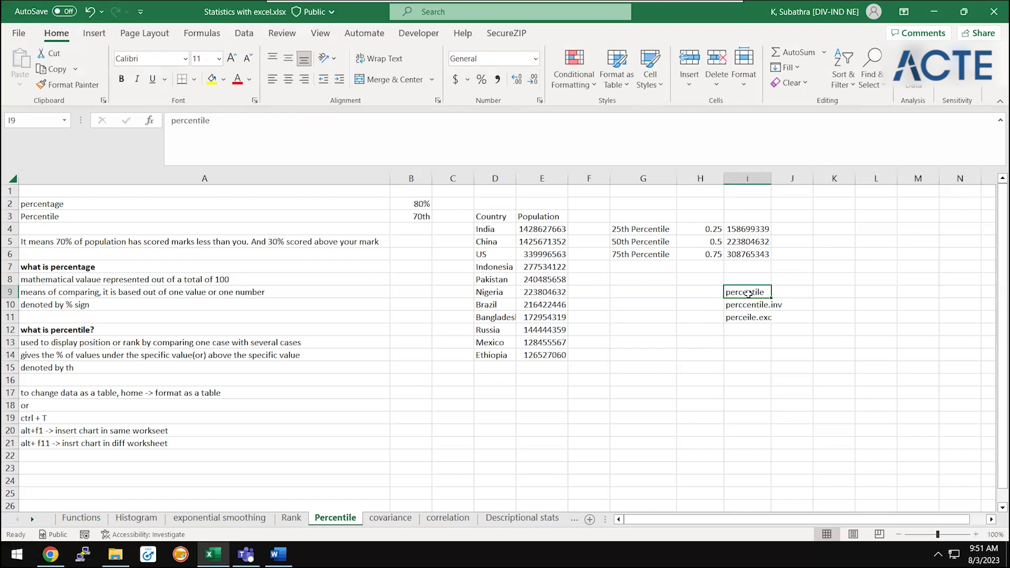
pyautogui.click(748, 304)
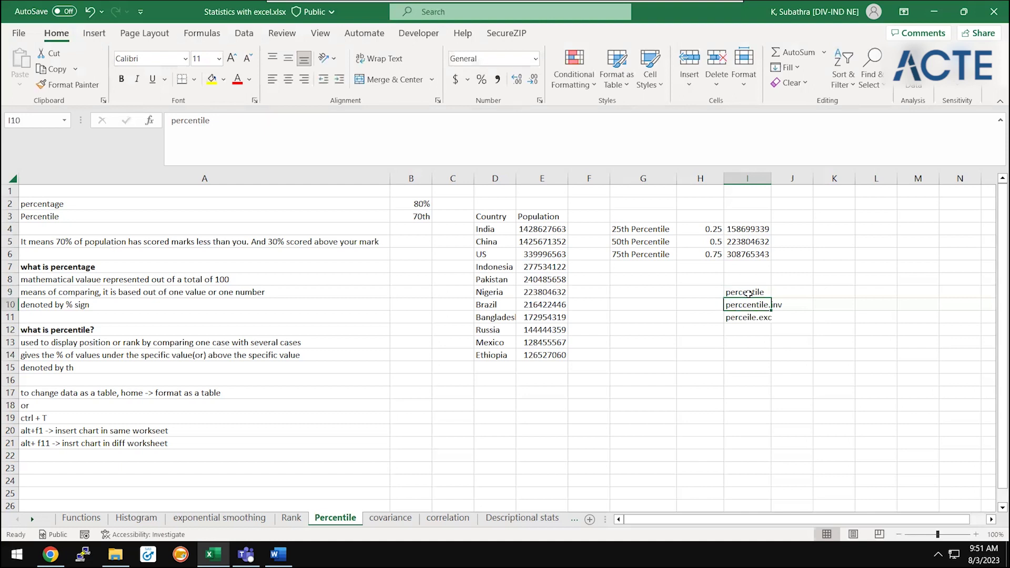
# - Begin a formula in J4 with =per and dismiss the function AutoComplete list
pyautogui.click(781, 232)
pyautogui.write('=p')
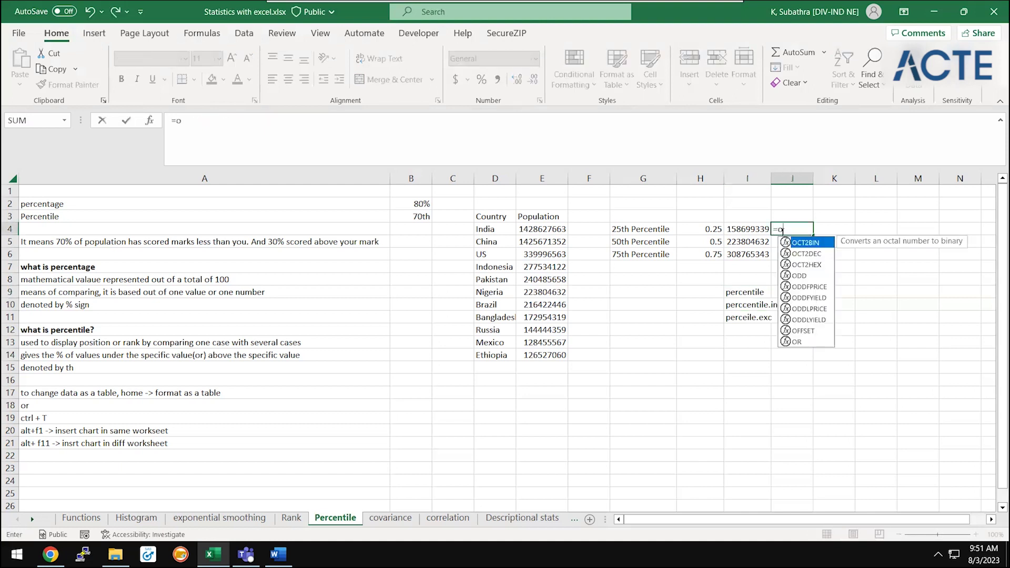
pyautogui.write('er')
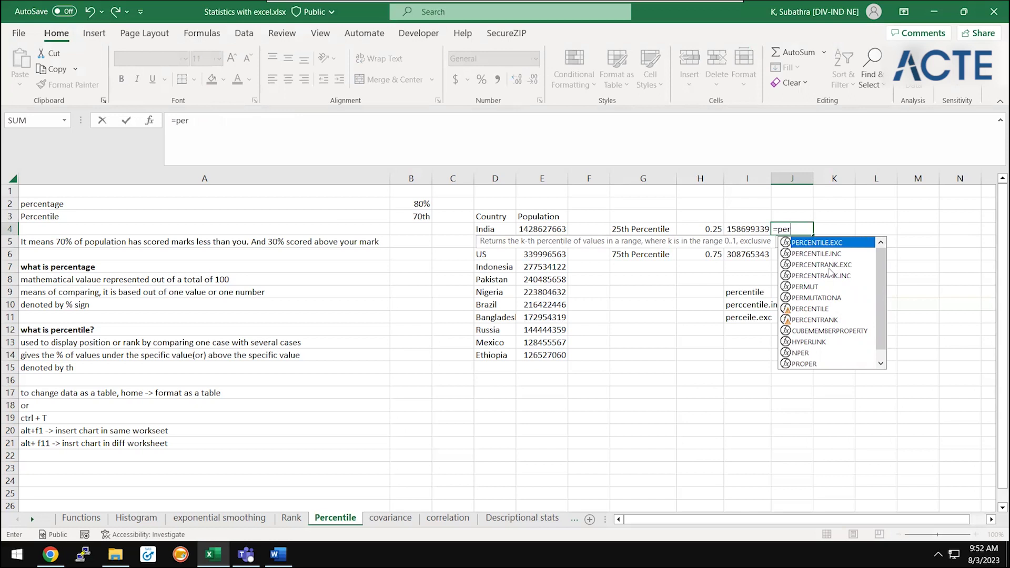
pyautogui.press('Escape')
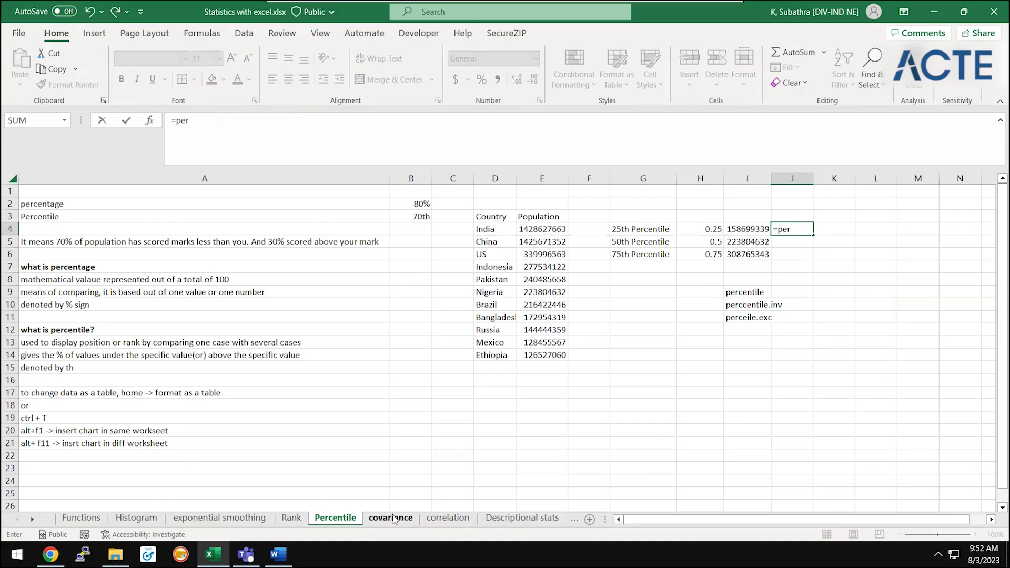
# - Copy the Marks column A1:A23 from the Histogram sheet and paste it at L3 on Percentile
pyautogui.click(136, 518)
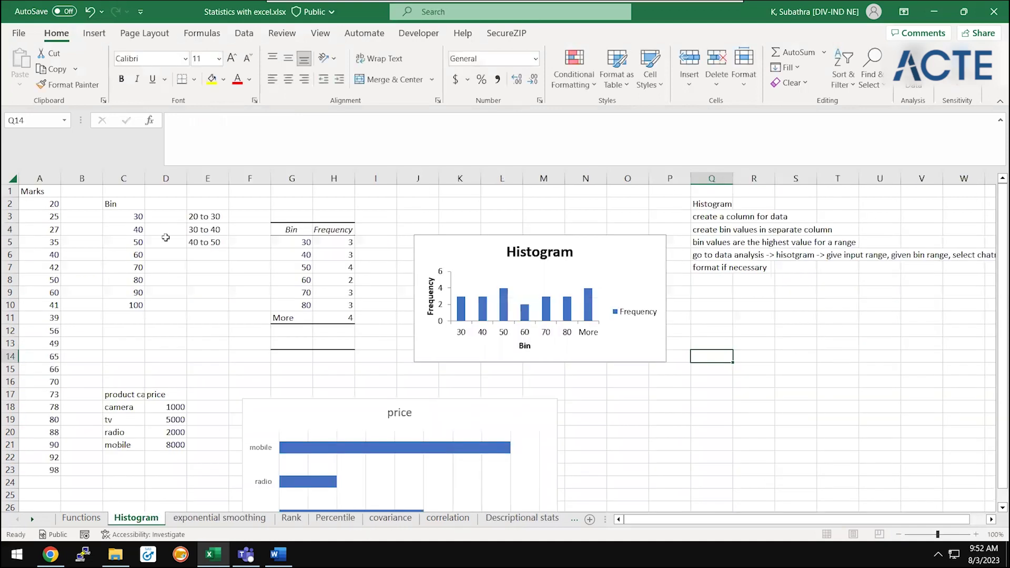
pyautogui.click(10, 191)
pyautogui.moveTo(32, 191); pyautogui.dragTo(40, 470)
pyautogui.hotkey('ctrl', 'c')
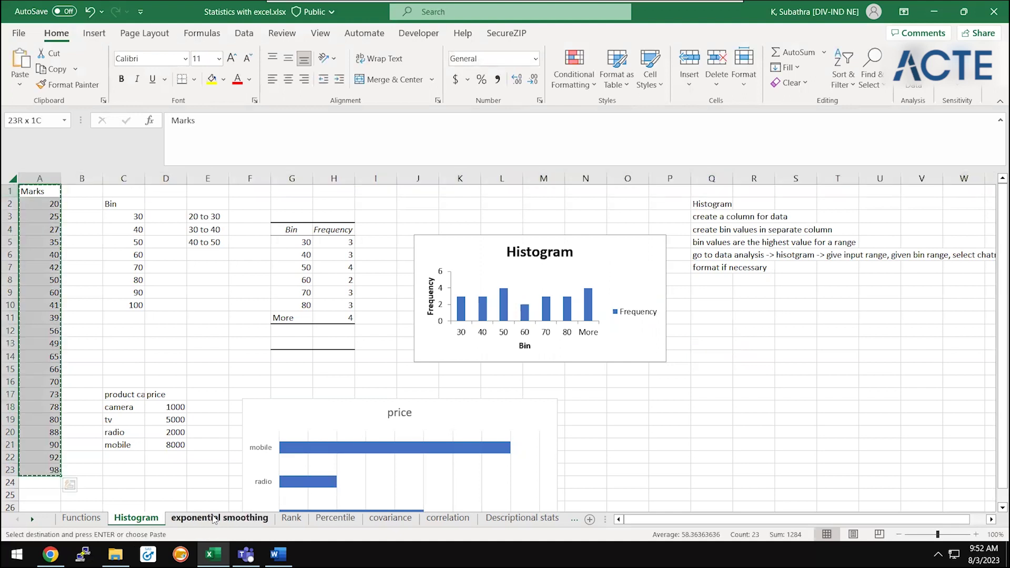
pyautogui.click(214, 518)
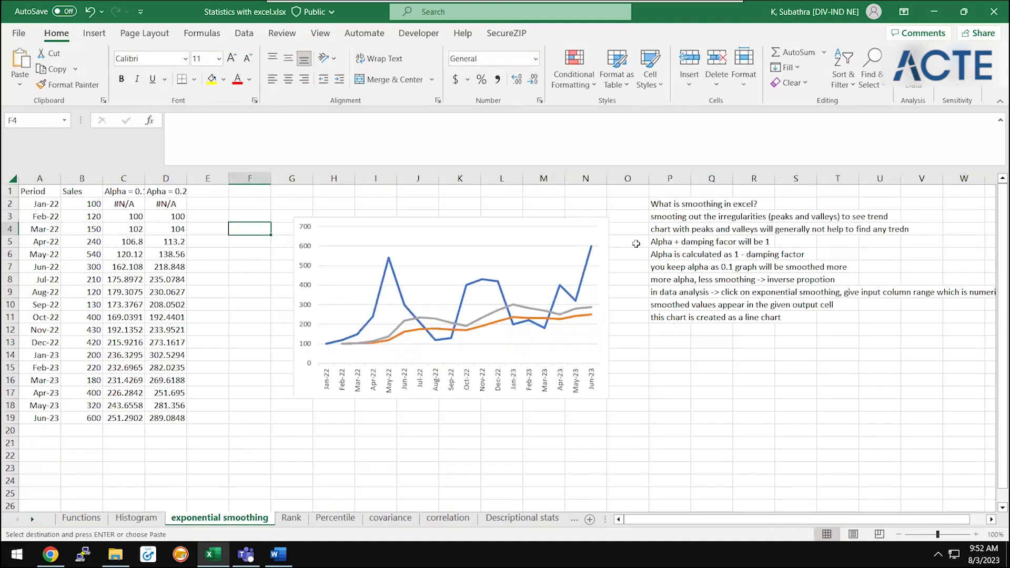
pyautogui.click(335, 517)
pyautogui.press('Right')
pyautogui.press('Right')
pyautogui.press('Right')
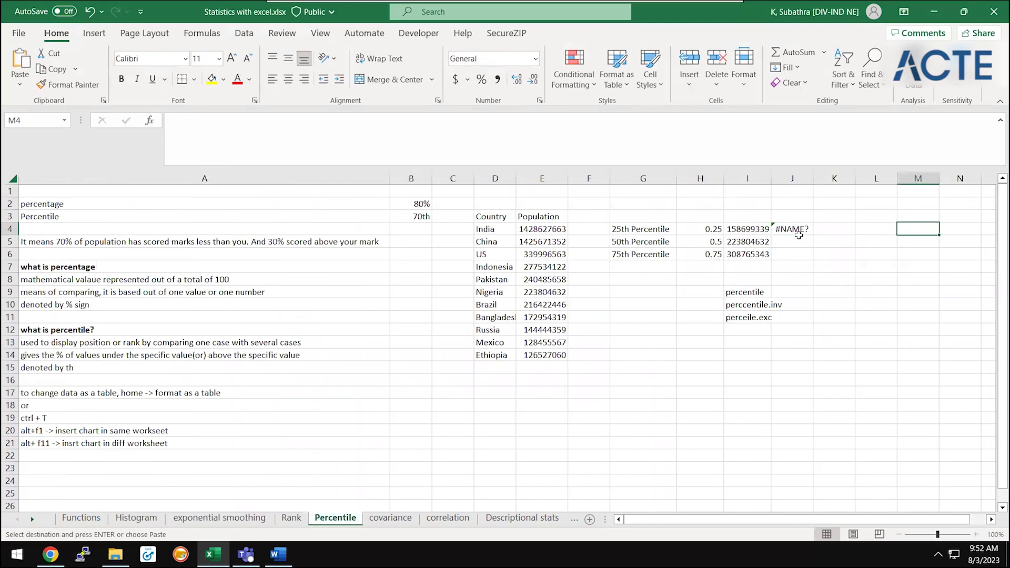
pyautogui.press('Up')
pyautogui.press('Left')
pyautogui.hotkey('ctrl', 'v')
# - Insert two blank columns at column K, before the pasted Marks data
pyautogui.press('Right')
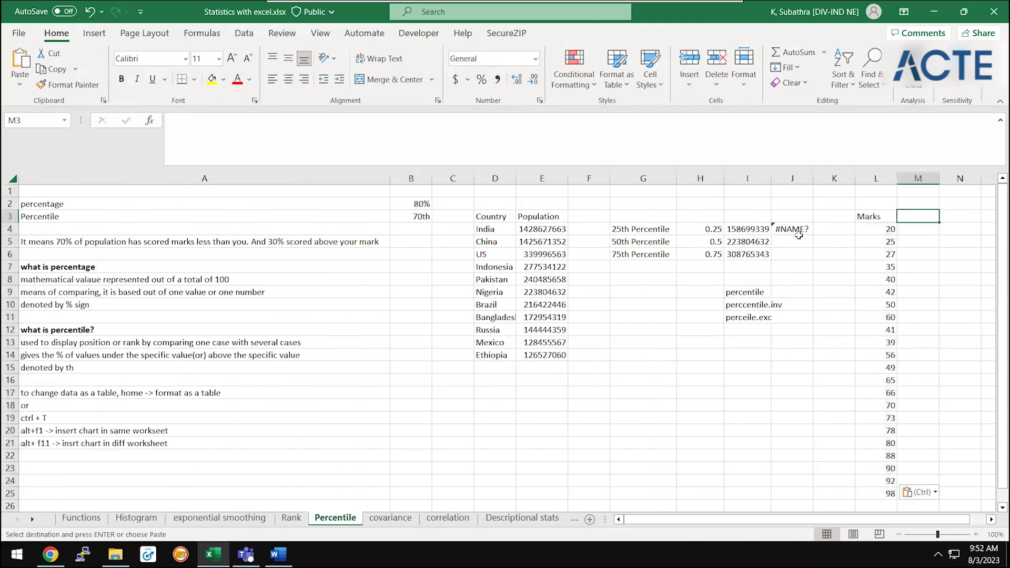
pyautogui.press('Right')
pyautogui.press('Right')
pyautogui.press('Left')
pyautogui.press('Left')
pyautogui.press('Left')
pyautogui.press('Left')
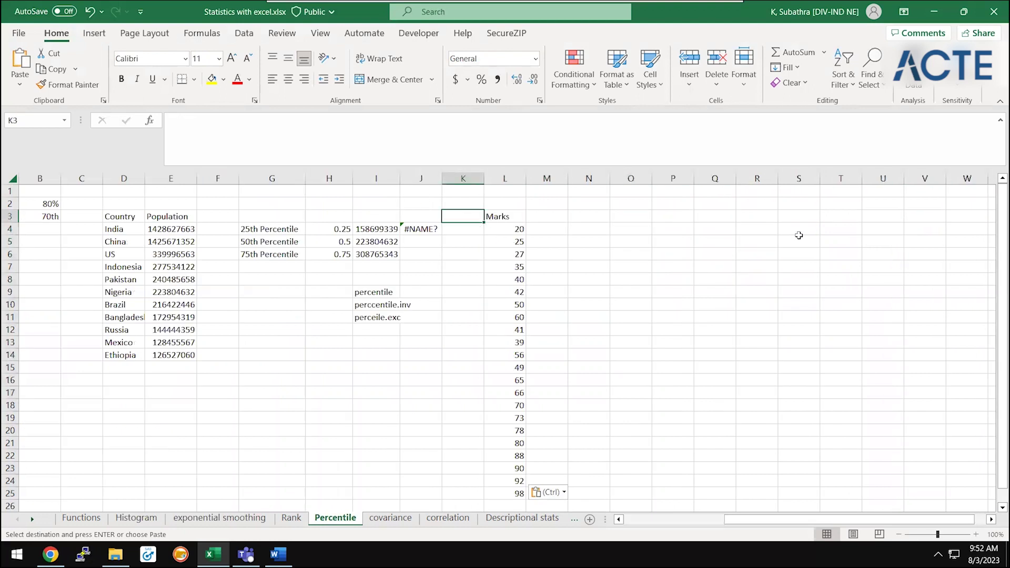
pyautogui.press('Right')
pyautogui.press('Left')
pyautogui.click(460, 178)
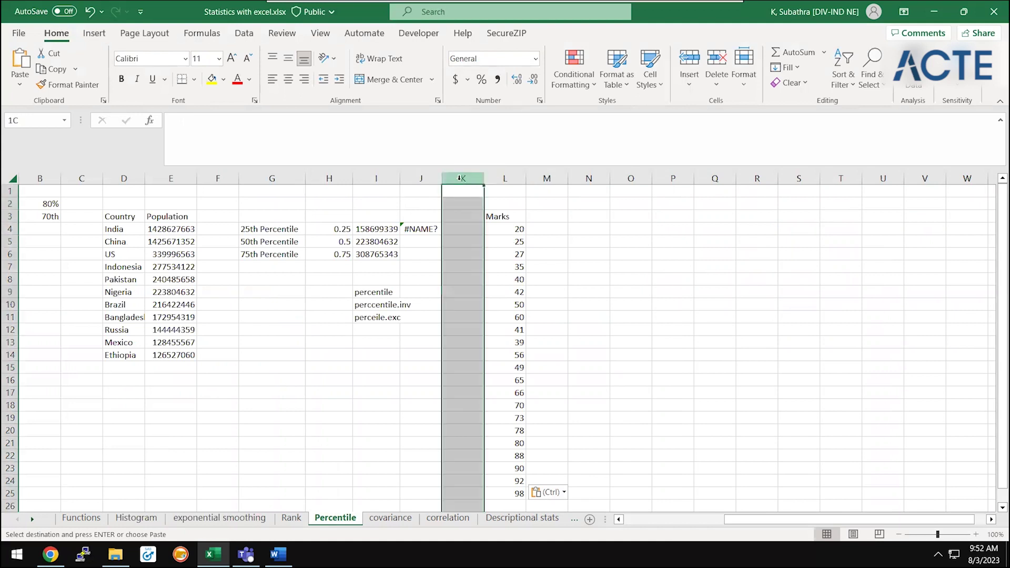
pyautogui.hotkey('ctrl', 'shift', '+')
pyautogui.hotkey('ctrl', 'shift', '+')
pyautogui.press('Right')
pyautogui.press('Right')
# - Enter the header 'Student' in M3 above the names column
pyautogui.press('Down')
pyautogui.press('Down')
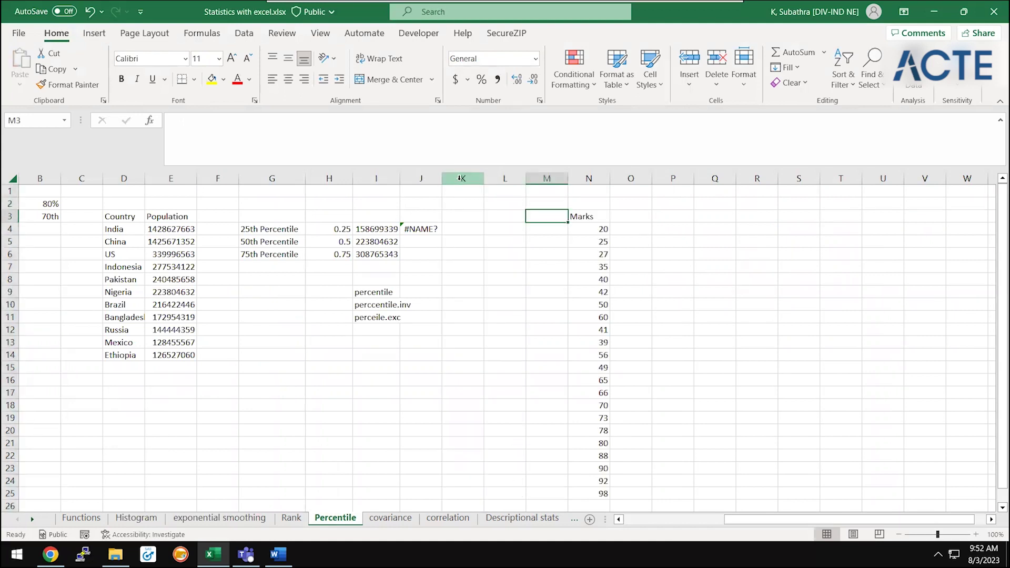
pyautogui.write('Students')
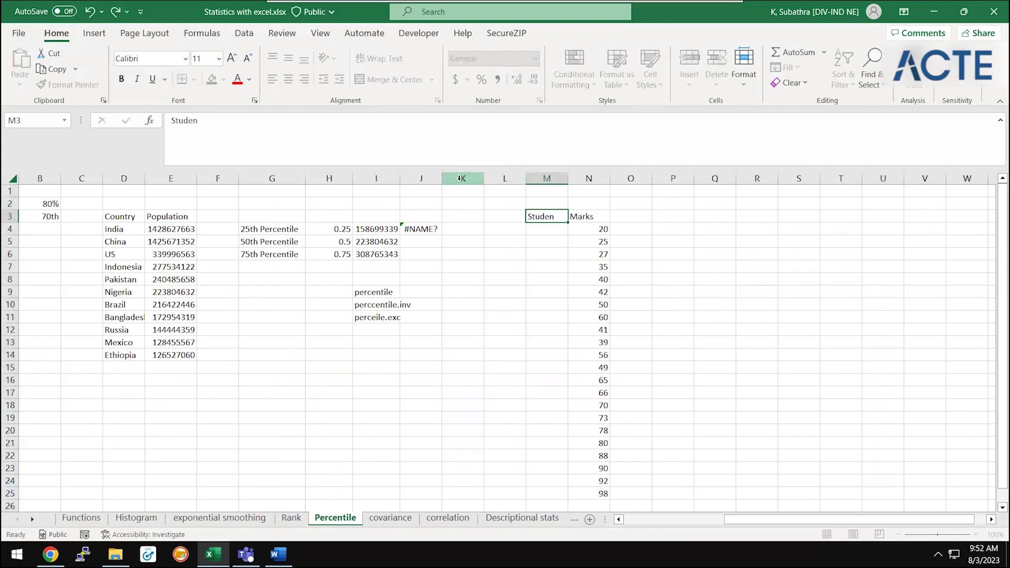
pyautogui.press('Return')
pyautogui.press('Up')
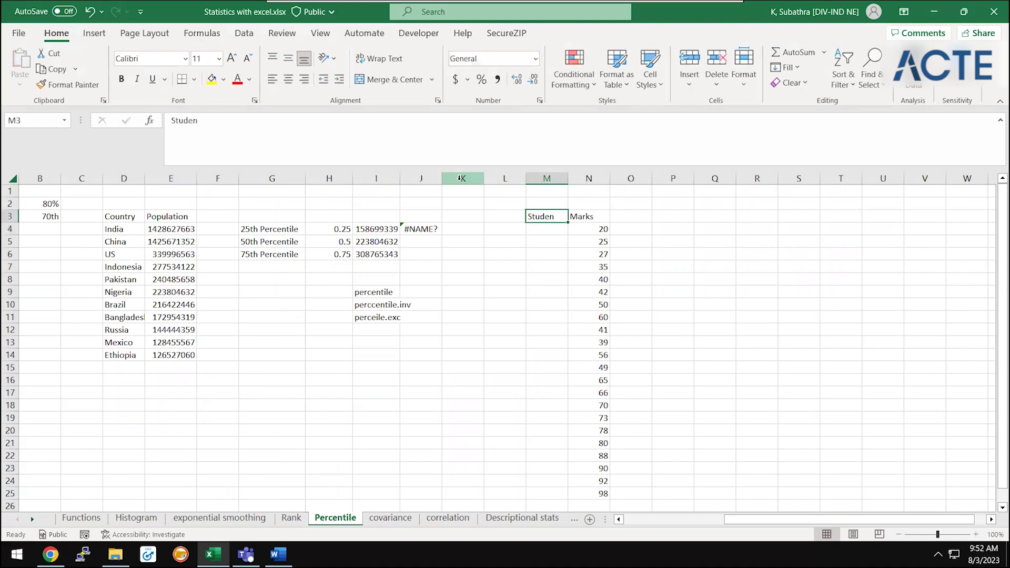
pyautogui.press('F2')
pyautogui.write('t')
pyautogui.press('Return')
# - Enter student 1 and student 2, then fill the series down to student 22 in M25
pyautogui.write('stude')
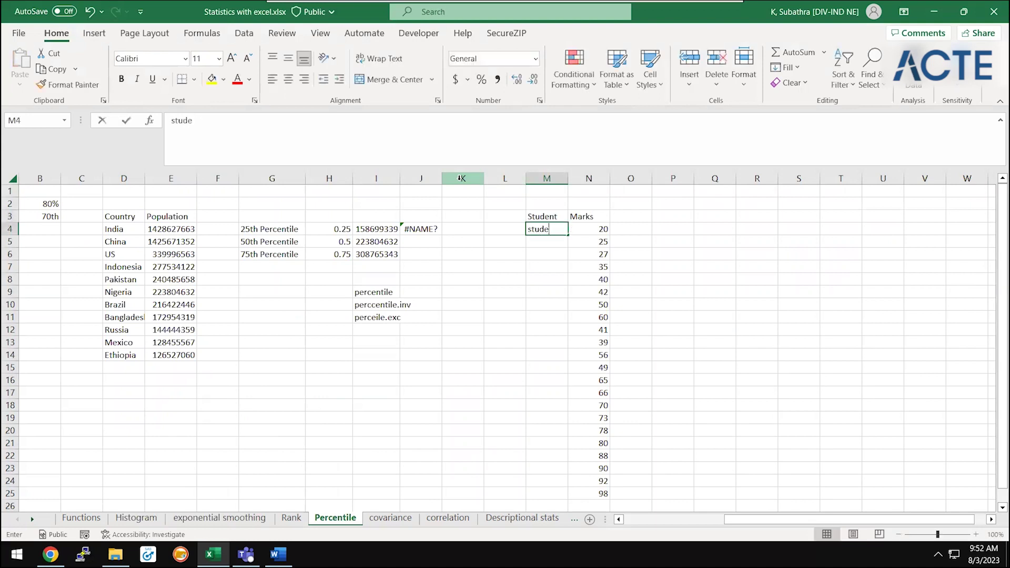
pyautogui.write('nt')
pyautogui.press('BackSpace')
pyautogui.write('t 1')
pyautogui.press('Return')
pyautogui.write('s')
pyautogui.press('BackSpace')
pyautogui.write('tudent 2')
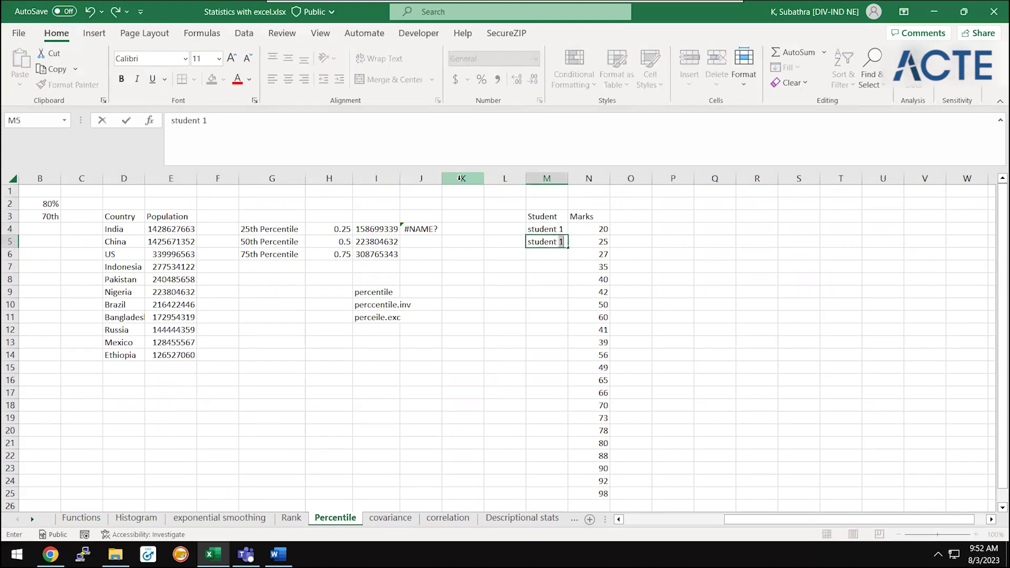
pyautogui.press('Return')
pyautogui.press('Up')
pyautogui.press('Up')
pyautogui.moveTo(545, 230)
pyautogui.mouseDown()
pyautogui.moveTo(563, 244)
pyautogui.moveTo(568, 461)
pyautogui.mouseUp()
pyautogui.click(578, 469)
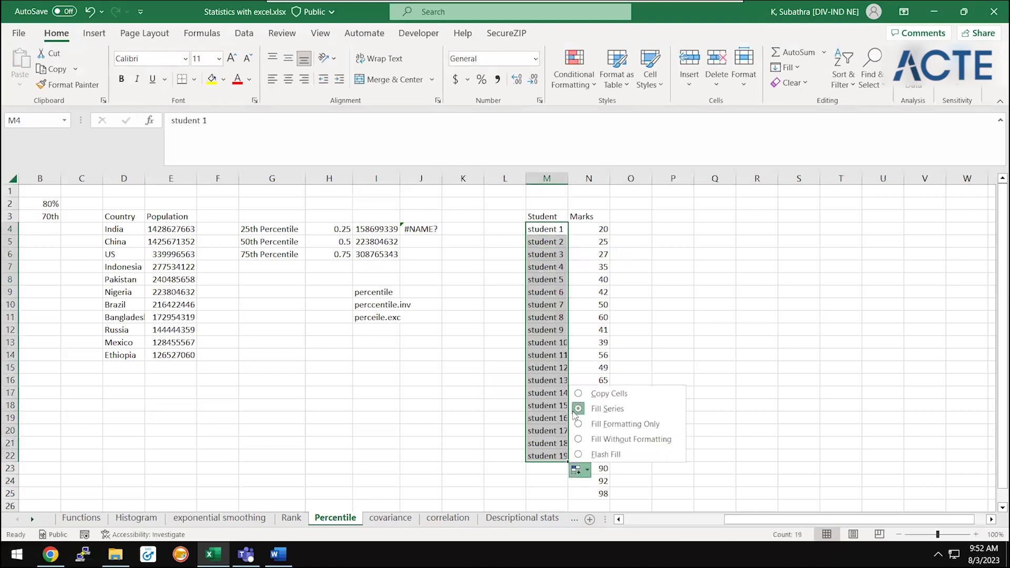
pyautogui.click(568, 463)
pyautogui.moveTo(569, 462); pyautogui.dragTo(568, 498)
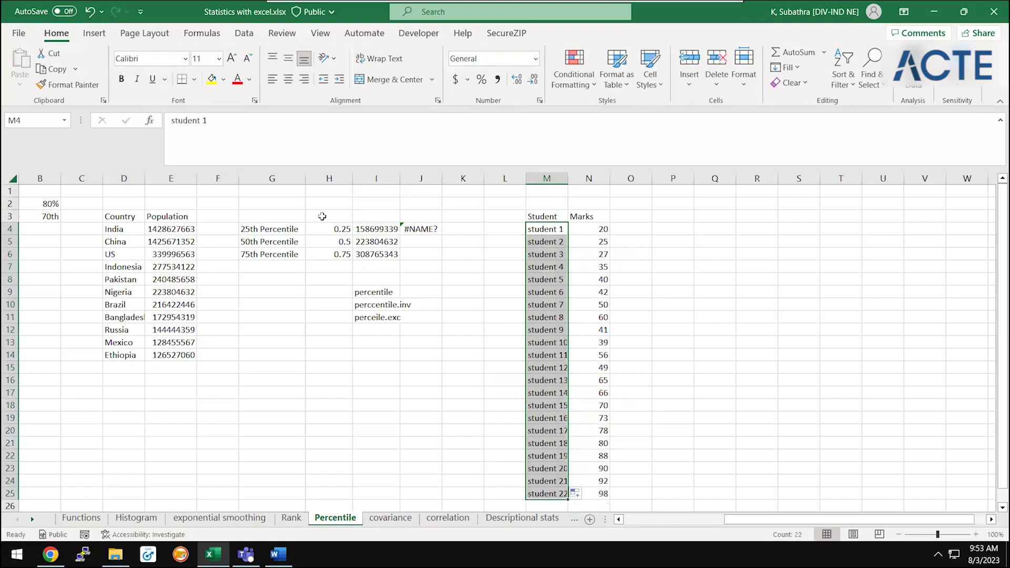
pyautogui.moveTo(269, 229); pyautogui.dragTo(336, 255)
# - Copy the percentile labels G4:H6 to P4 and start =PERCENTILE over N4:N25 in R4
pyautogui.hotkey('ctrl', 'c')
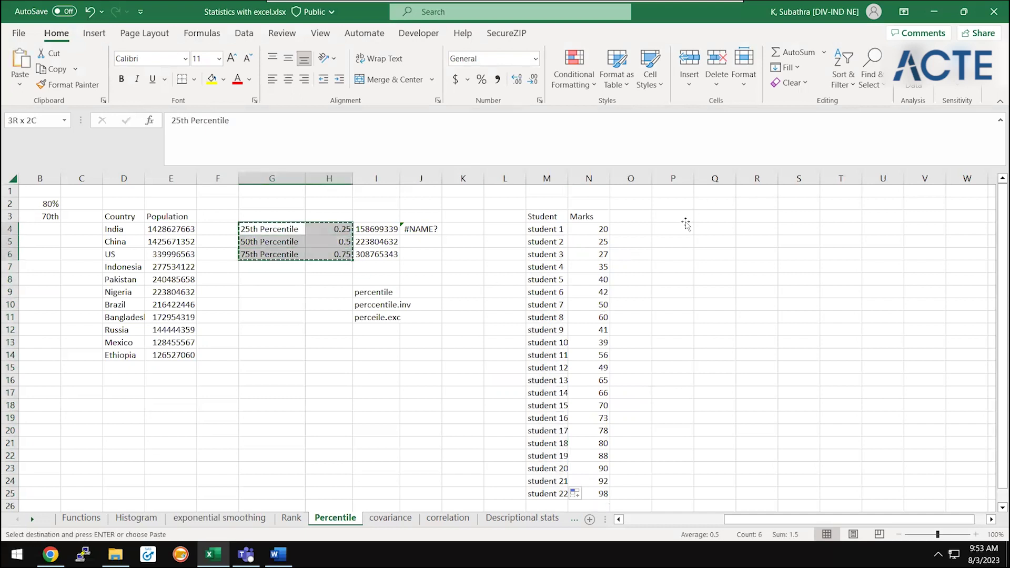
pyautogui.click(685, 223)
pyautogui.hotkey('ctrl', 'v')
pyautogui.press('Right')
pyautogui.press('Right')
pyautogui.write('=percentile(')
pyautogui.click(607, 244)
pyautogui.press('Up')
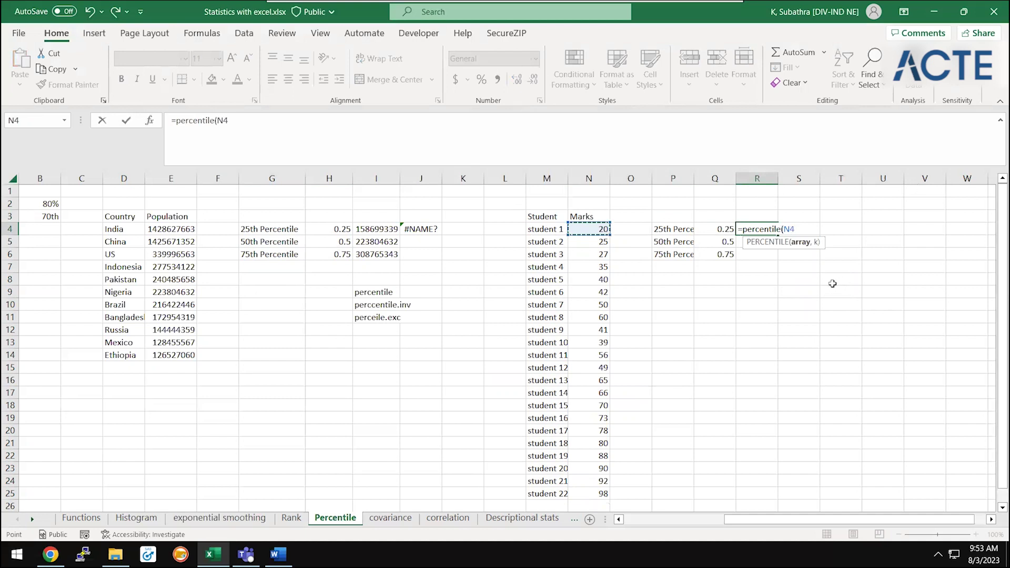
pyautogui.hotkey('ctrl', 'shift', 'Down')
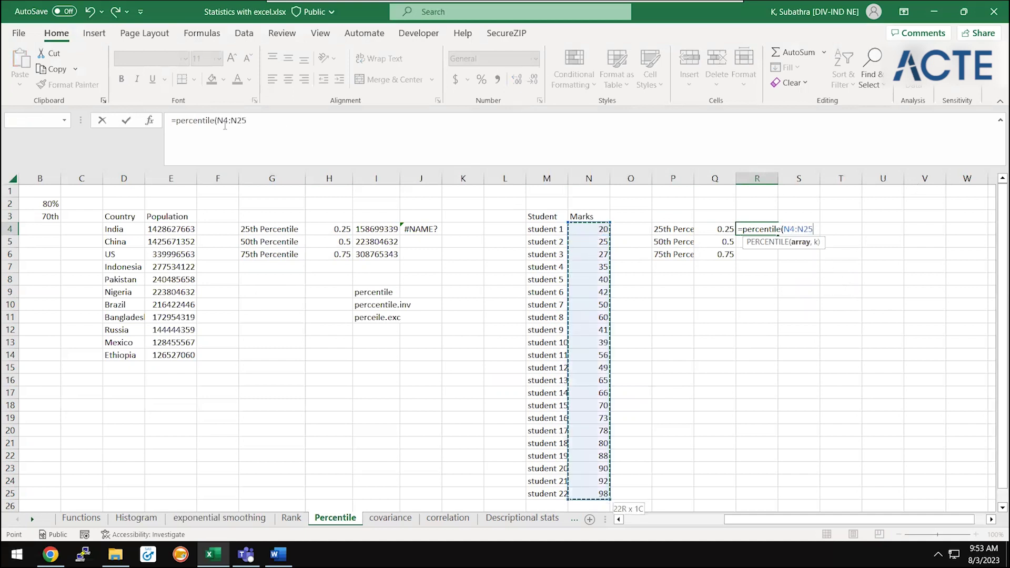
# - Make the range absolute and complete =PERCENTILE($N$4:$N$25,Q4) in R4
pyautogui.click(225, 126)
pyautogui.press('F4')
pyautogui.press('F4')
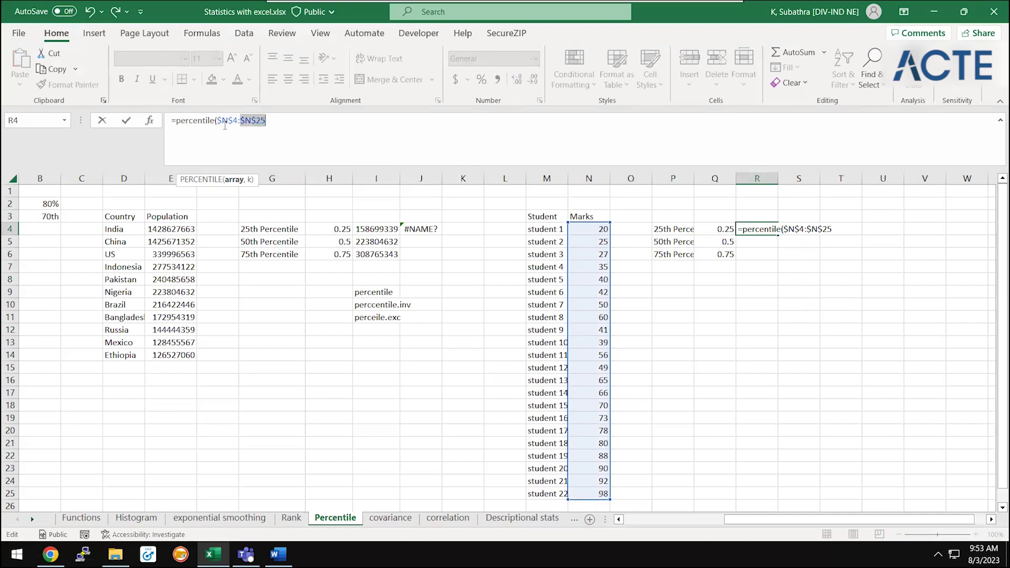
pyautogui.write(',==')
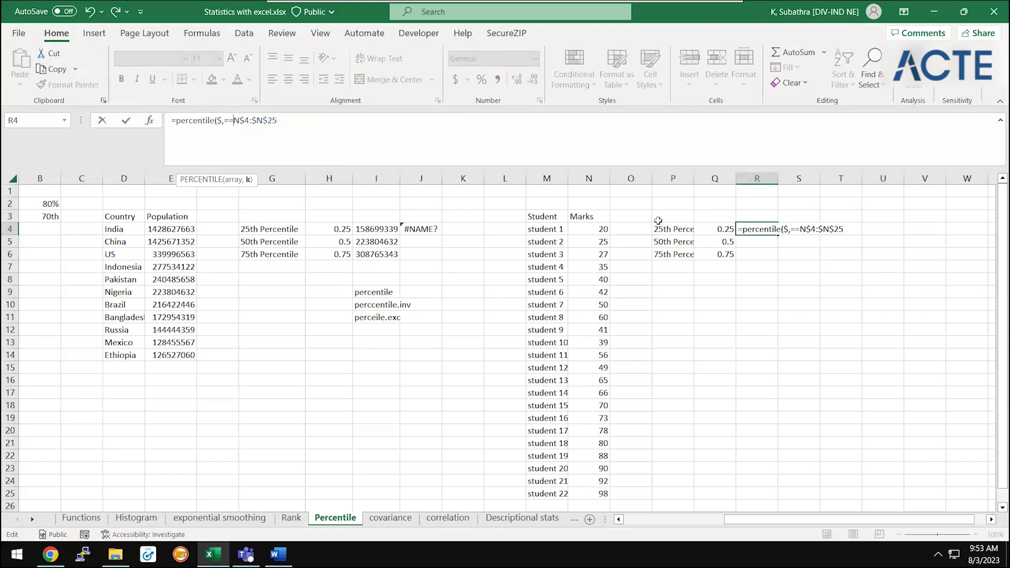
pyautogui.press('BackSpace')
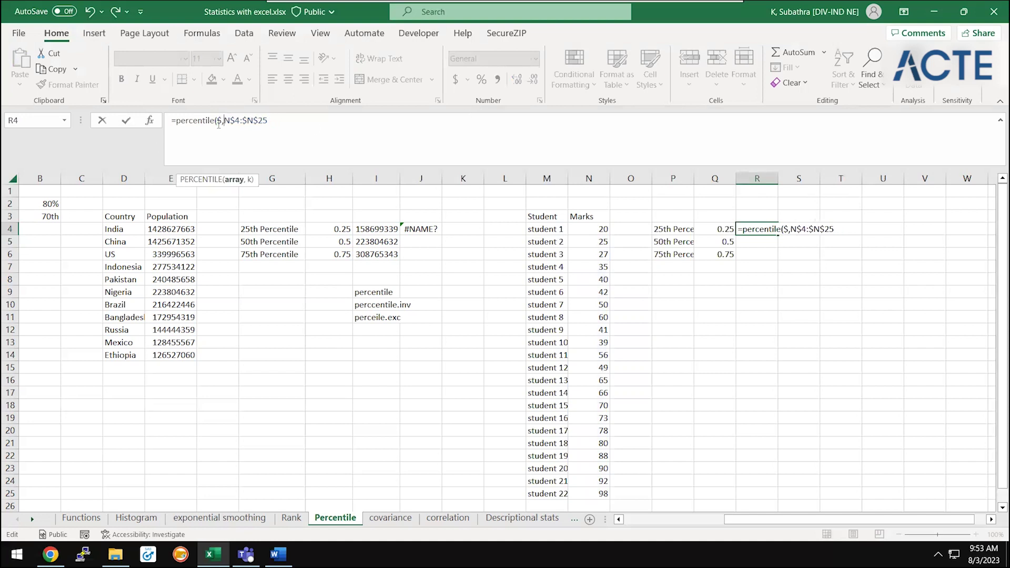
pyautogui.press('BackSpace')
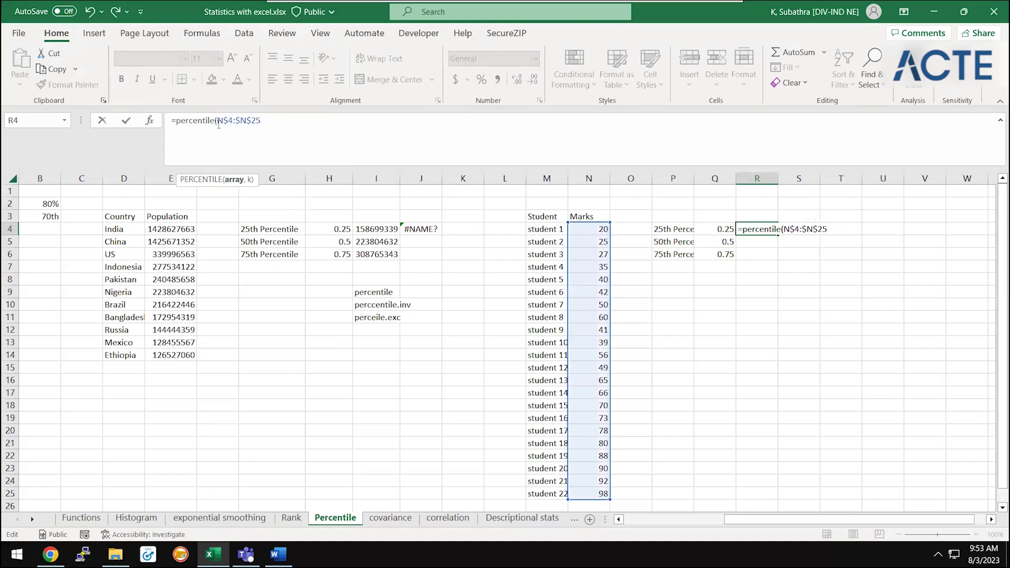
pyautogui.write(',')
pyautogui.click(219, 122)
pyautogui.press('F4')
pyautogui.press('F4')
pyautogui.press('F4')
pyautogui.click(319, 121)
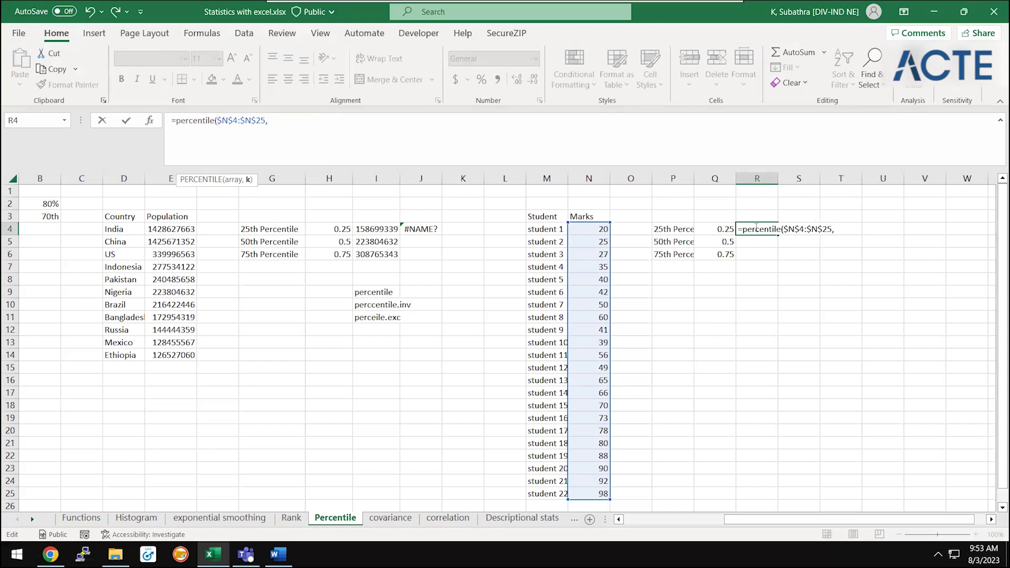
pyautogui.click(727, 227)
pyautogui.write(')')
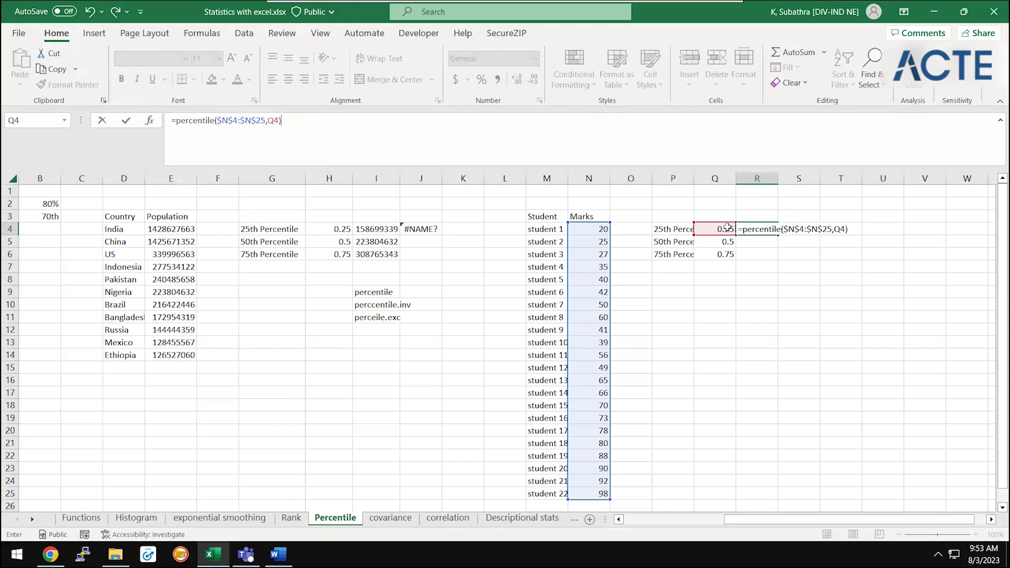
pyautogui.press('Return')
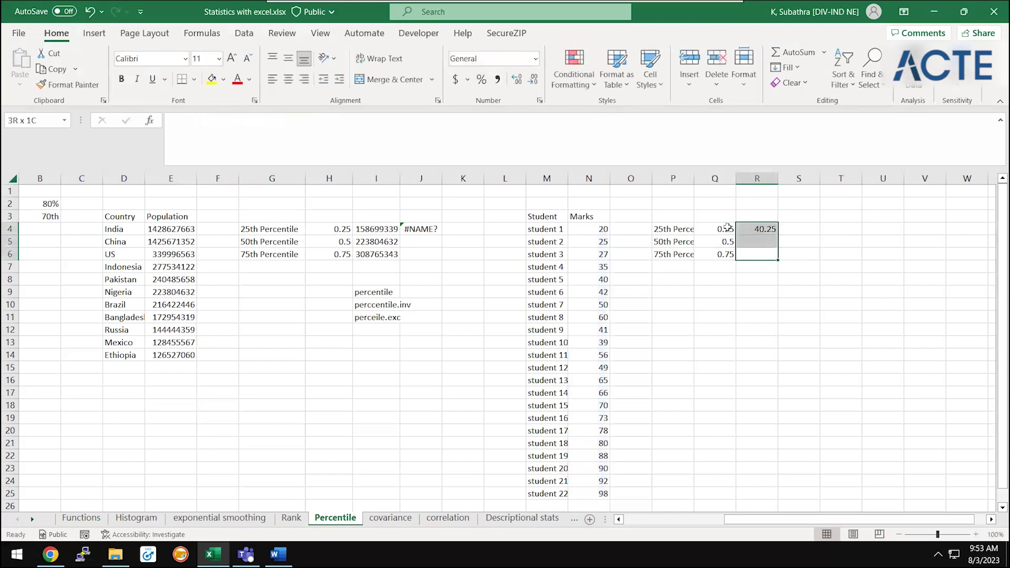
# - Fill the formula down to R6, giving 40.25, 58 and 76.75
pyautogui.hotkey('ctrl', 'v')
pyautogui.press('Up')
pyautogui.press('Up')
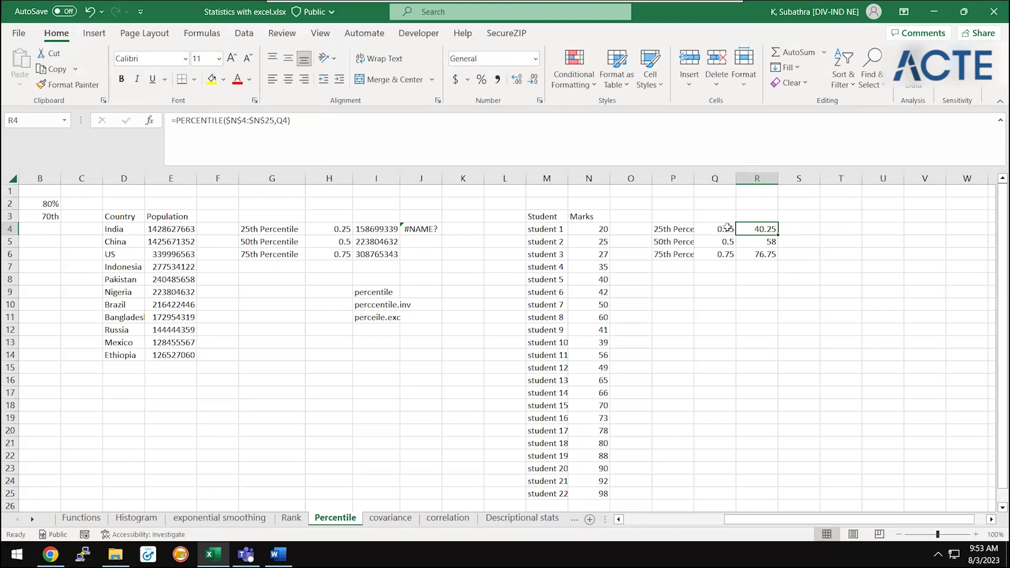
pyautogui.press('Right')
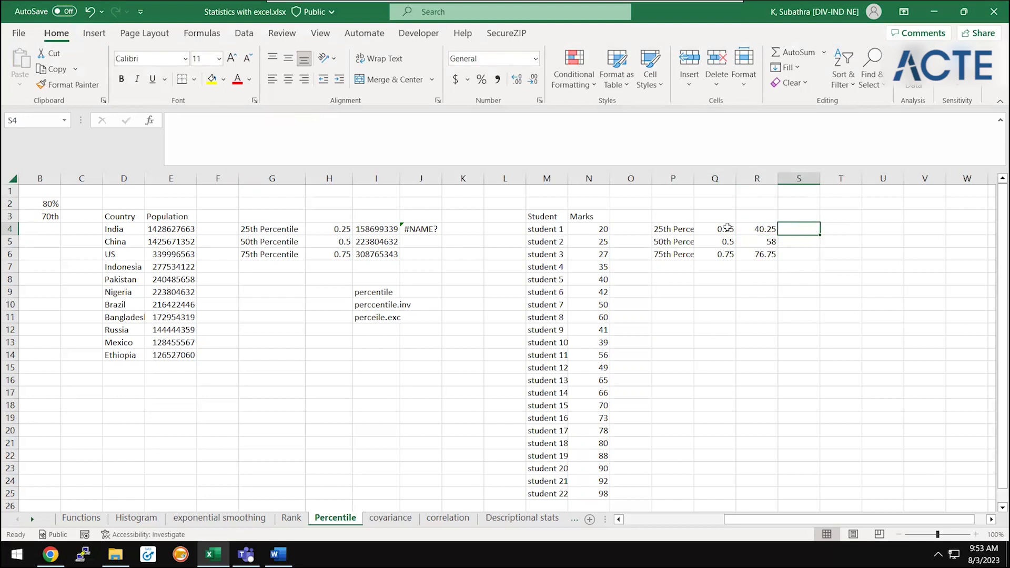
pyautogui.press('Left')
pyautogui.press('Left')
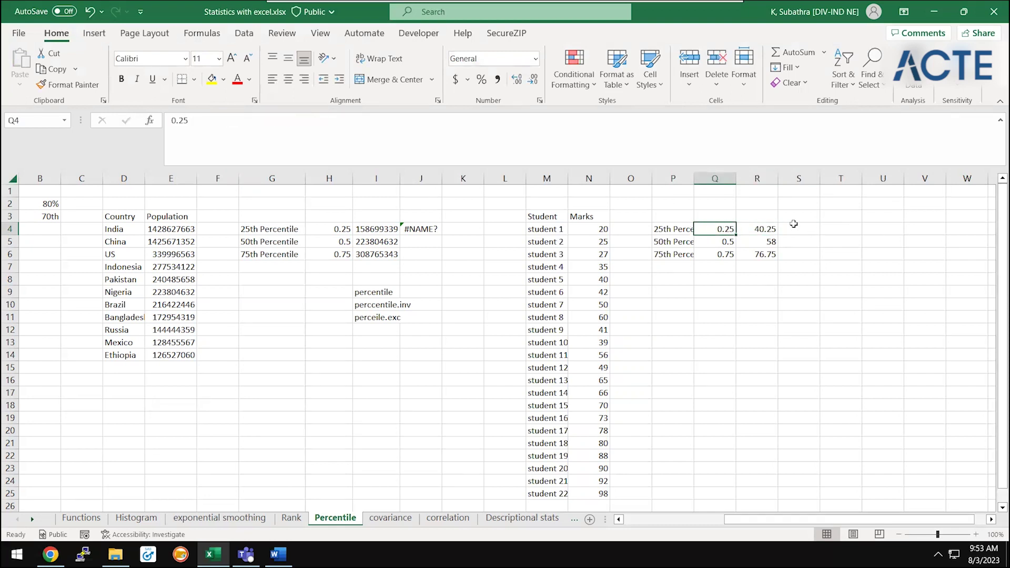
pyautogui.click(772, 231)
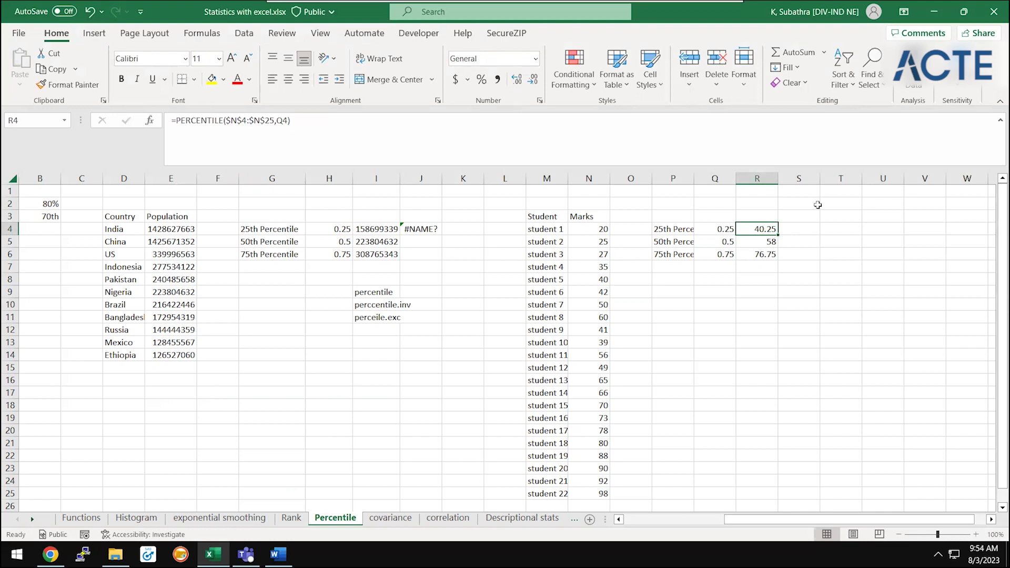
# - Review the 25th, 50th and 75th percentile formulas in the results
pyautogui.click(723, 213)
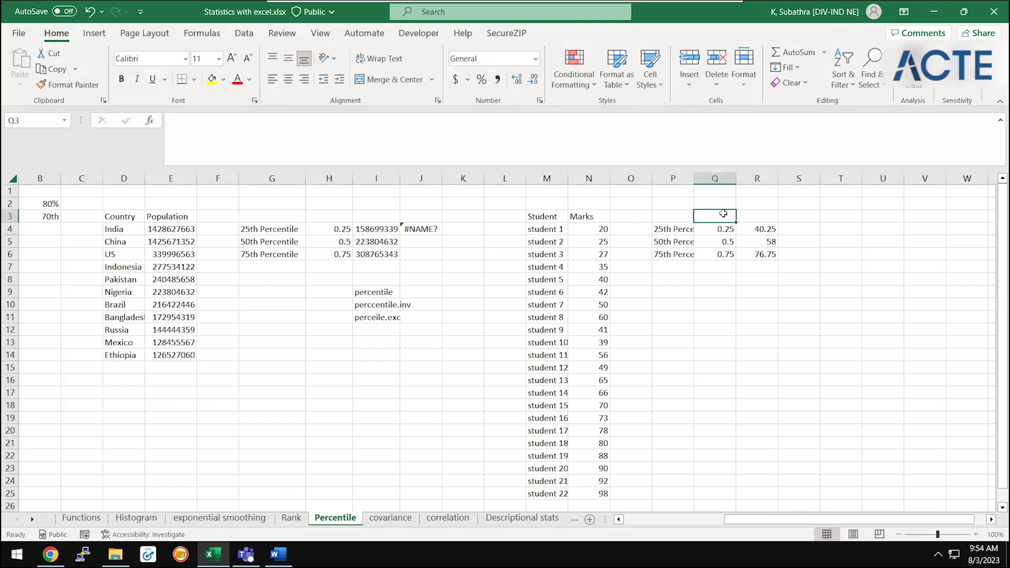
pyautogui.click(757, 226)
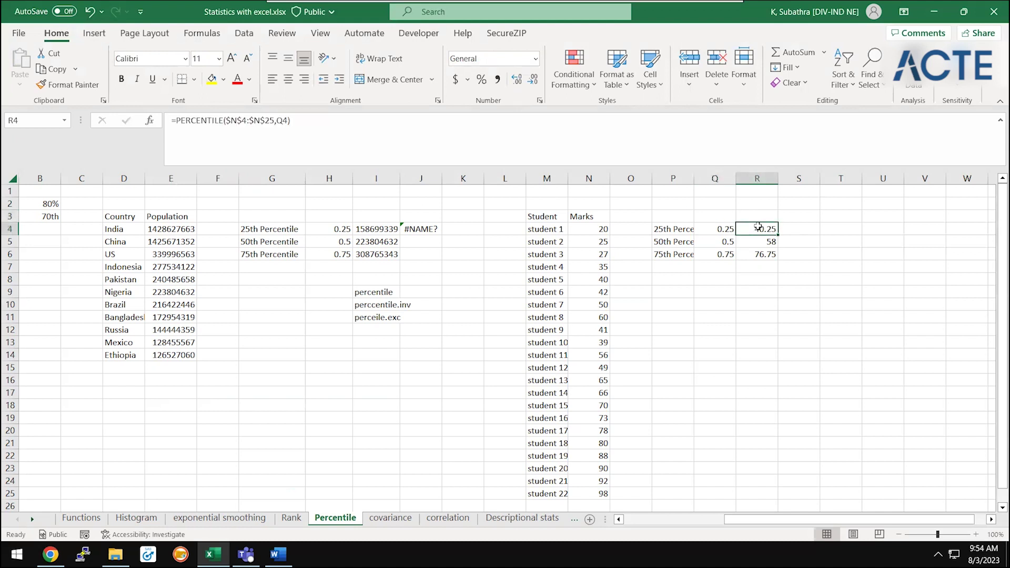
pyautogui.click(763, 245)
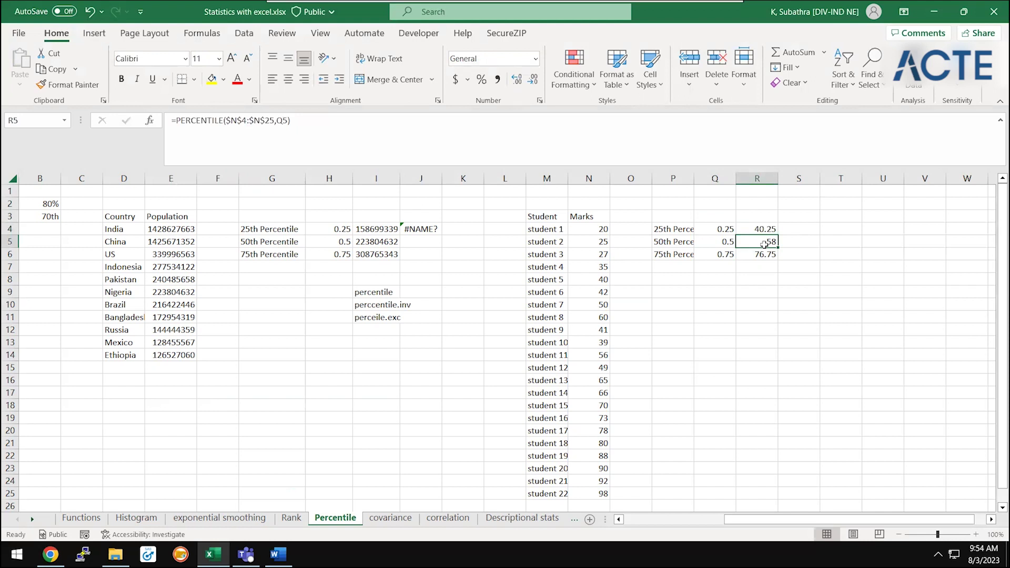
pyautogui.click(769, 264)
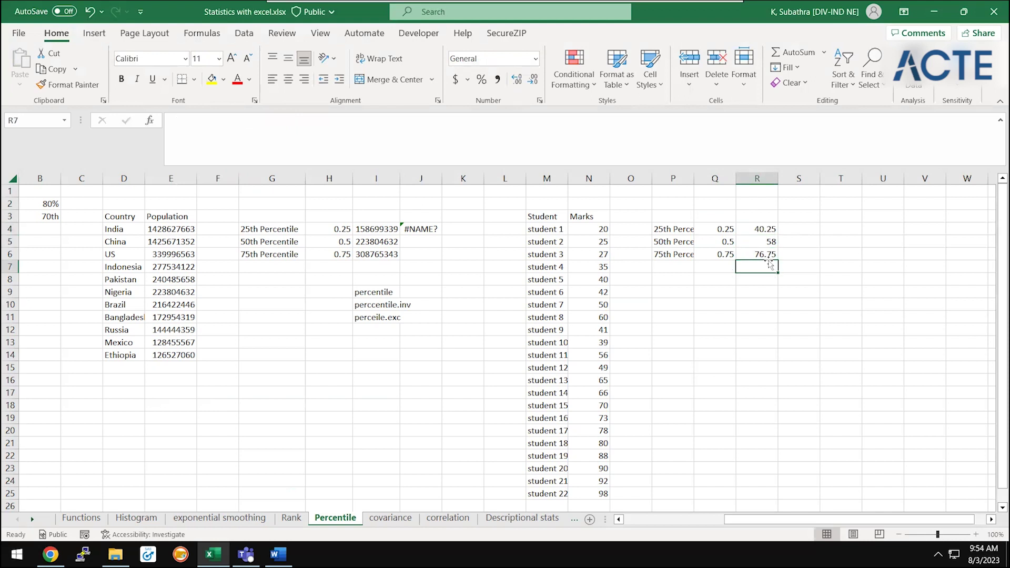
pyautogui.click(765, 254)
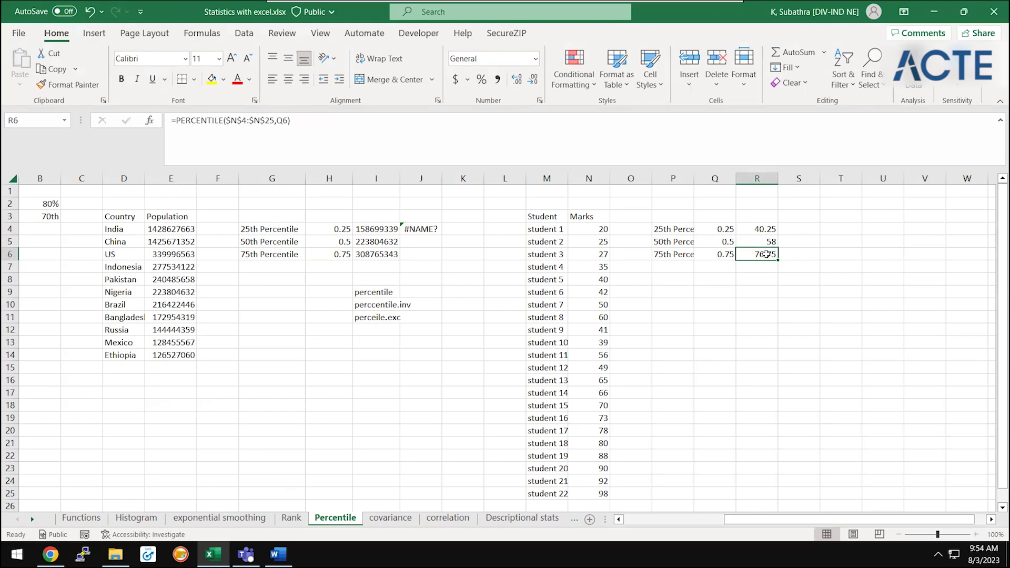
# - In R11, enter a note starting with =Q4 followed by 'of population has scored less tha 40.25'
pyautogui.click(769, 313)
pyautogui.write('value')
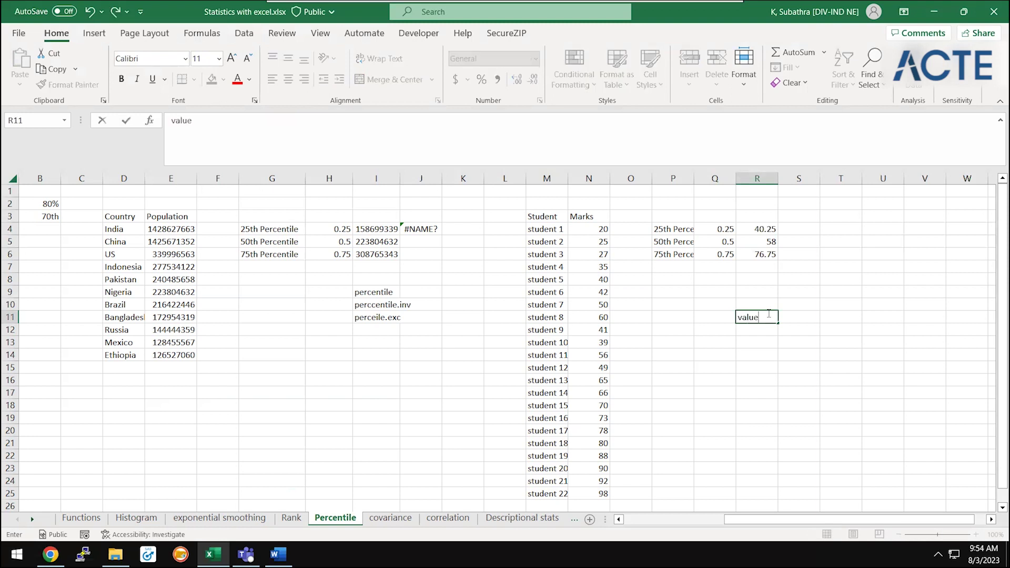
pyautogui.press('Escape')
pyautogui.write('=')
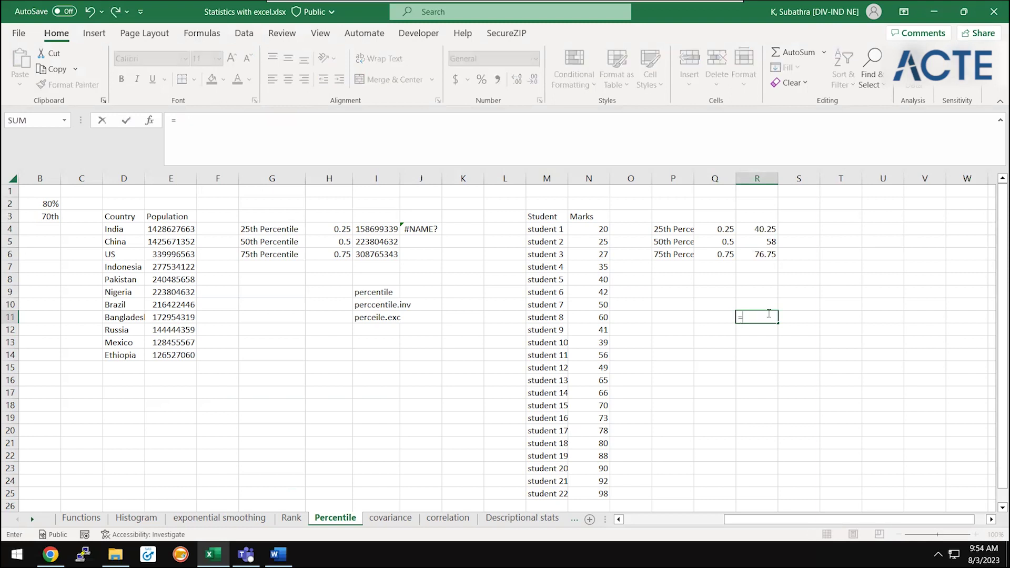
pyautogui.press('Up')
pyautogui.press('Up')
pyautogui.press('Up')
pyautogui.press('Up')
pyautogui.press('Up')
pyautogui.press('Down')
pyautogui.press('Down')
pyautogui.press('Down')
pyautogui.press('Down')
pyautogui.press('Down')
pyautogui.press('Down')
pyautogui.press('BackSpace')
pyautogui.press('BackSpace')
pyautogui.press('BackSpace')
pyautogui.click(718, 229)
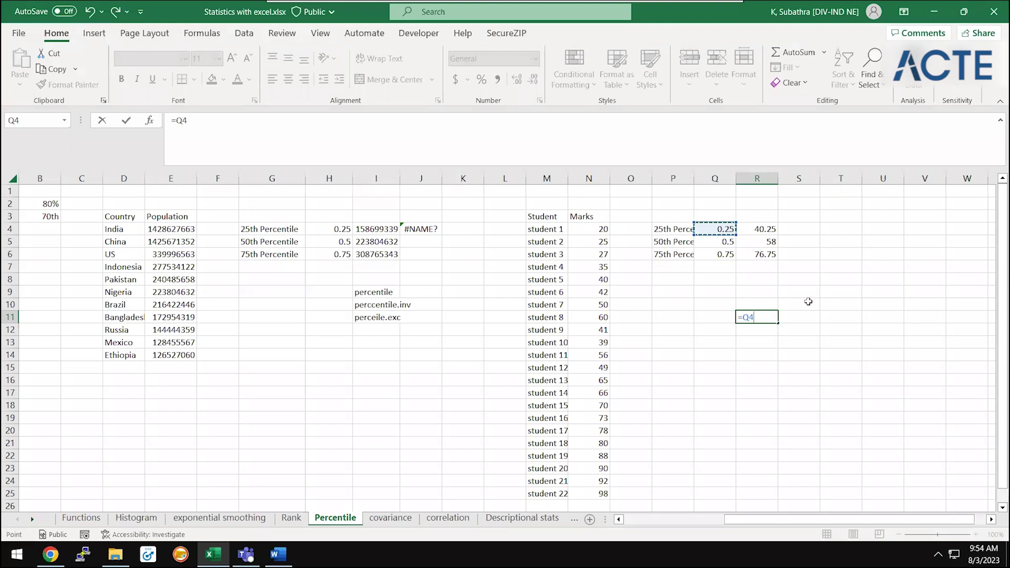
pyautogui.write(' of ')
pyautogui.write('population has sci')
pyautogui.press('BackSpace')
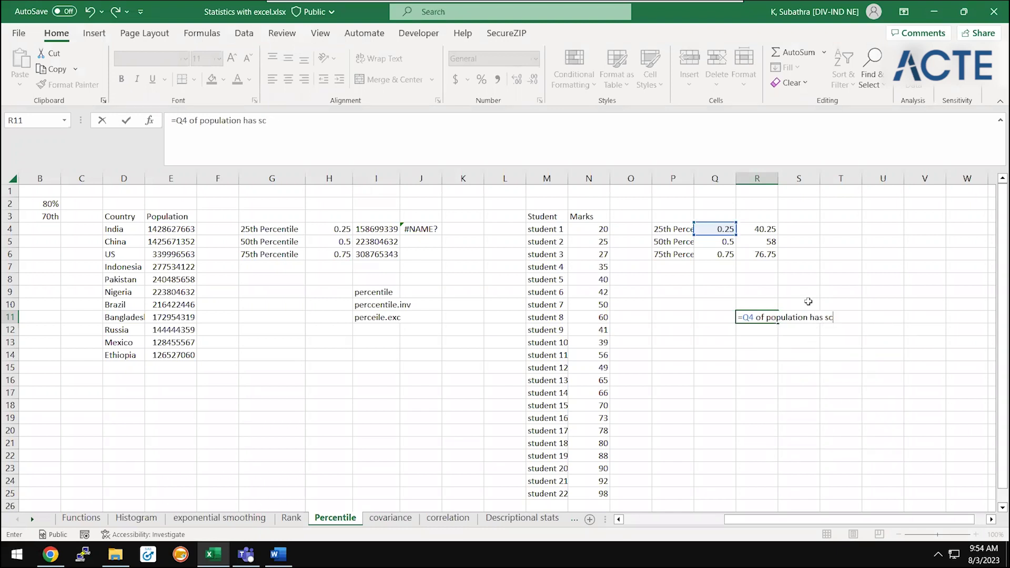
pyautogui.press('BackSpace')
pyautogui.write('cored less tha 40.25')
pyautogui.press('Return')
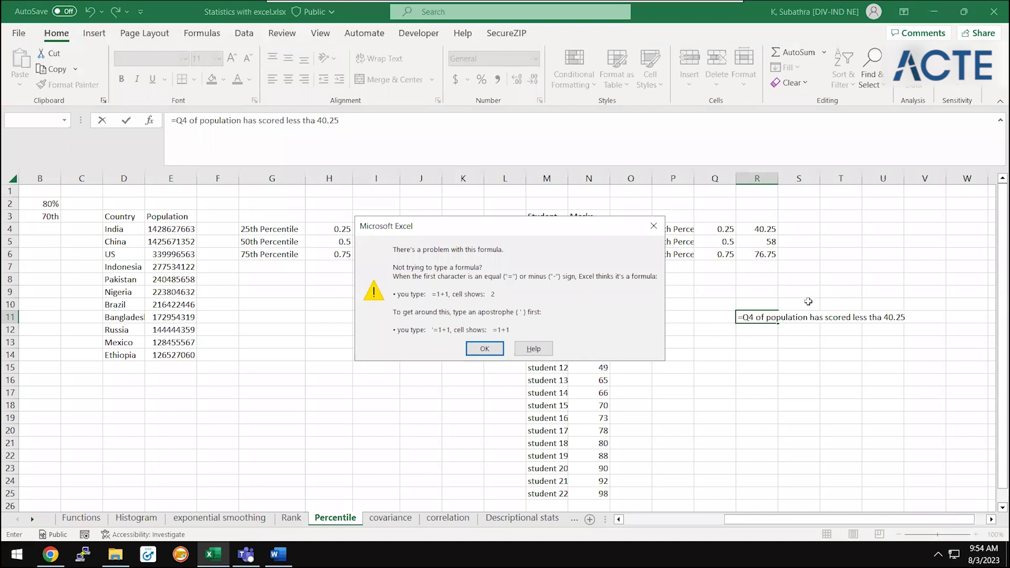
# - Dismiss the formula error and replace the leading =Q4 with '25%'
pyautogui.press('Return')
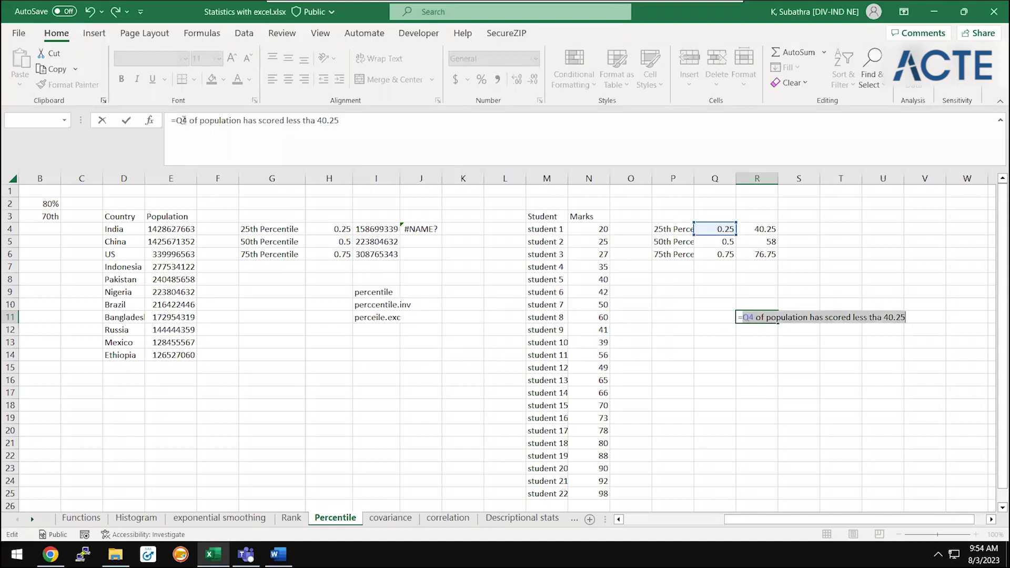
pyautogui.doubleClick(179, 120)
pyautogui.write('2')
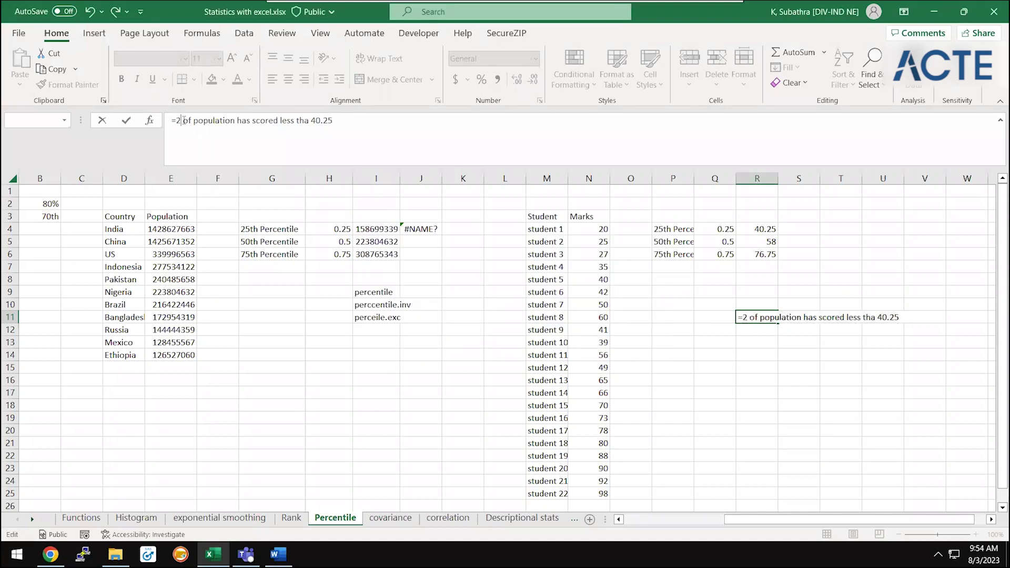
pyautogui.press('BackSpace')
pyautogui.press('BackSpace')
pyautogui.press('BackSpace')
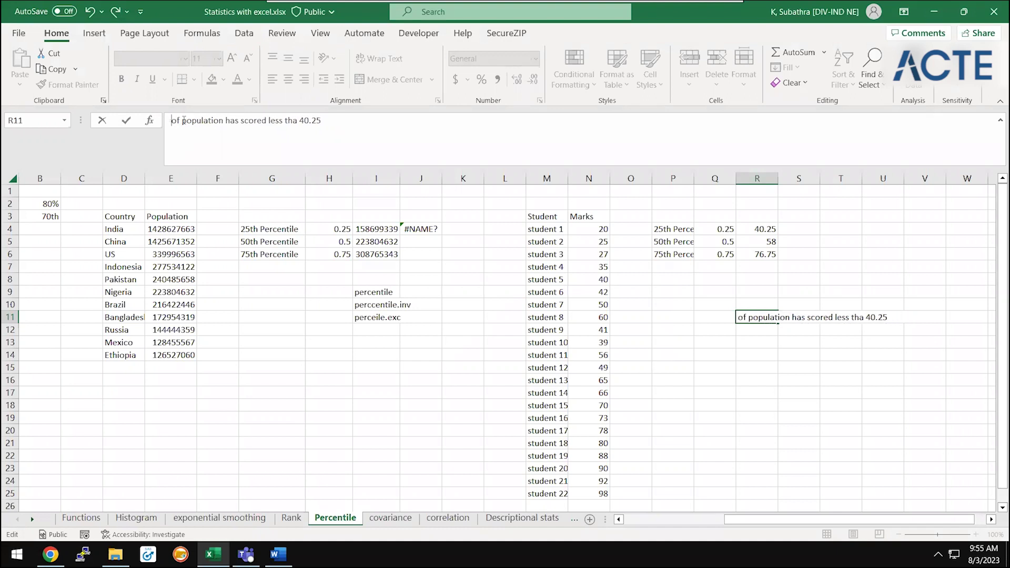
pyautogui.write('255')
pyautogui.press('BackSpace')
pyautogui.press('BackSpace')
pyautogui.write('%')
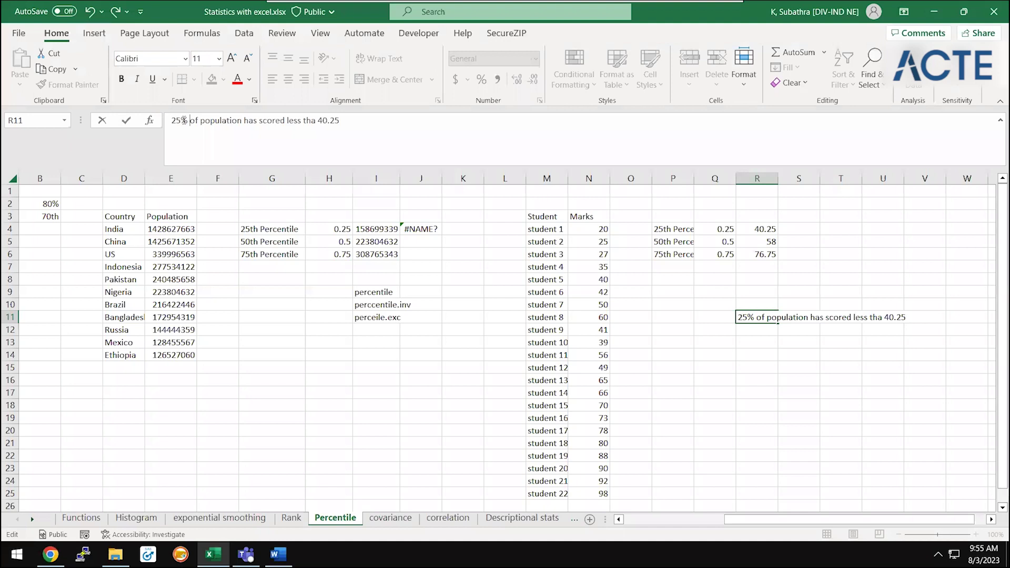
pyautogui.press('Return')
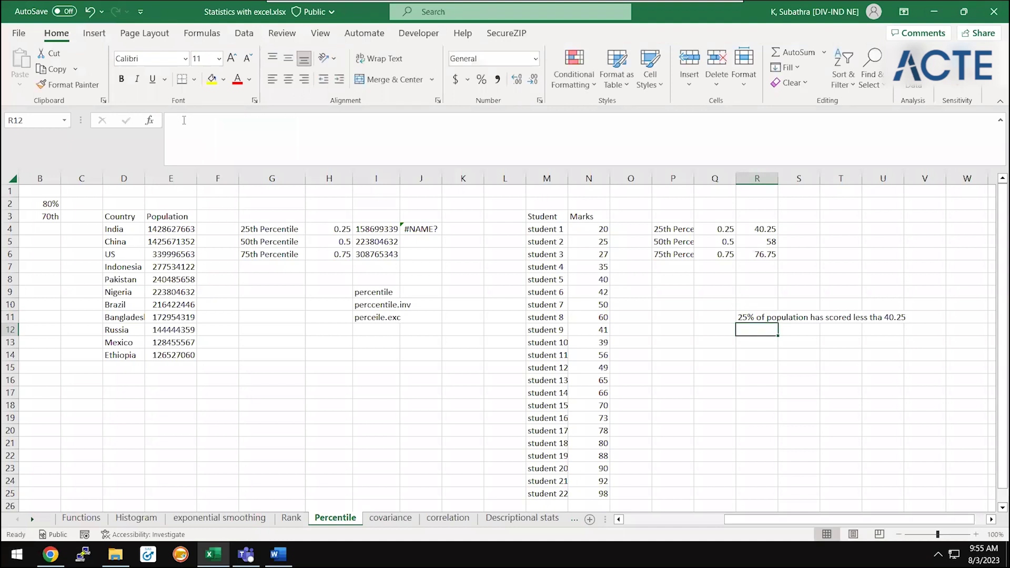
# - Start a PERCENTILE.INV formula in S4 over the Marks range N4:N25
pyautogui.click(803, 241)
pyautogui.press('Up')
pyautogui.write('=')
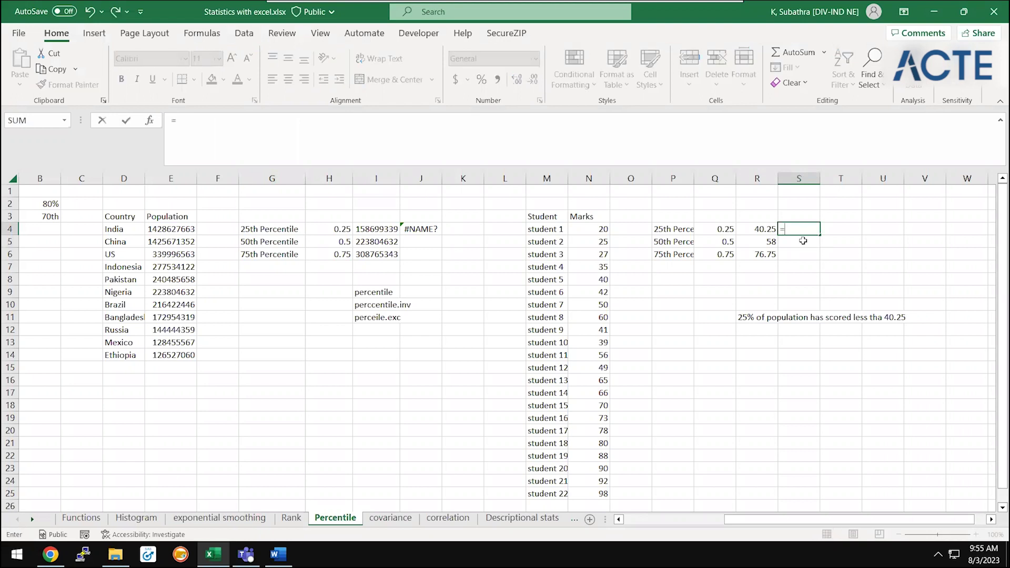
pyautogui.write('p')
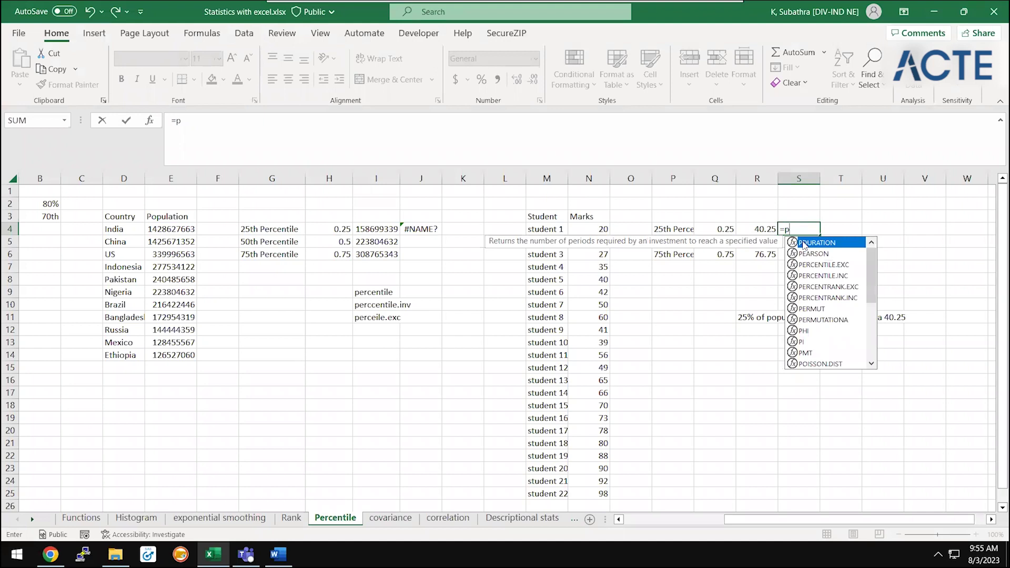
pyautogui.write('ercentile')
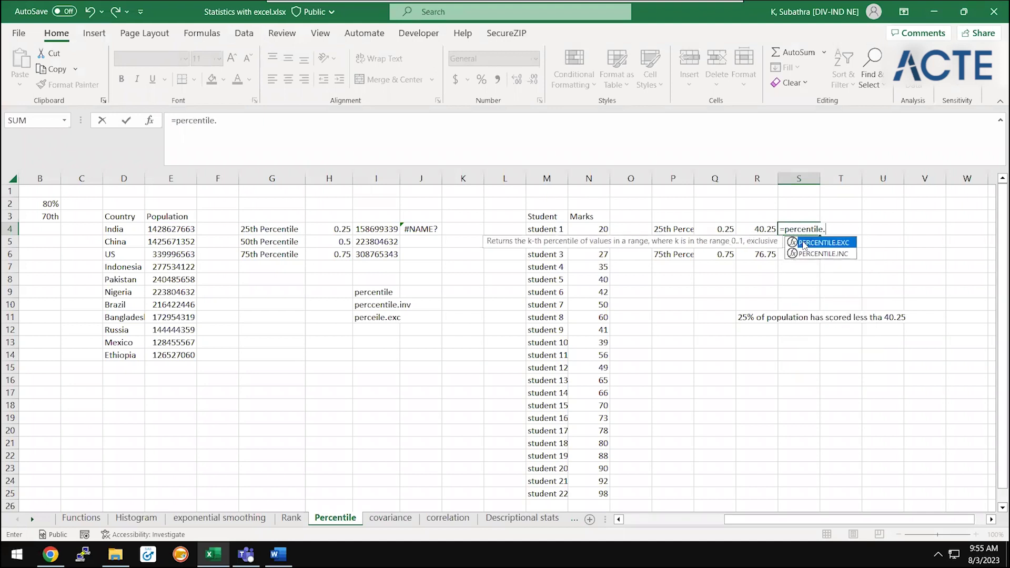
pyautogui.write('.inv(')
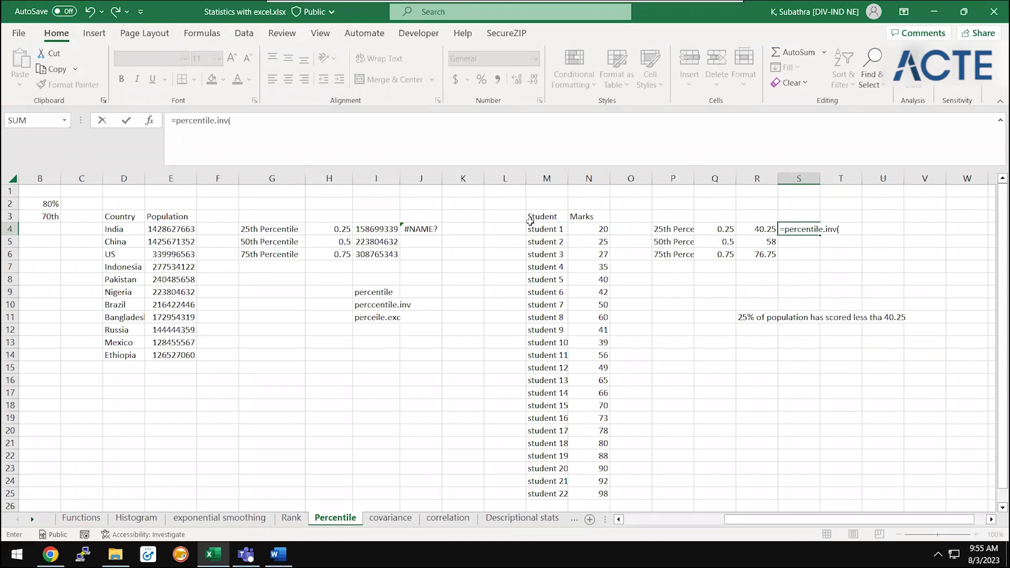
pyautogui.click(561, 229)
pyautogui.moveTo(589, 229); pyautogui.dragTo(589, 494)
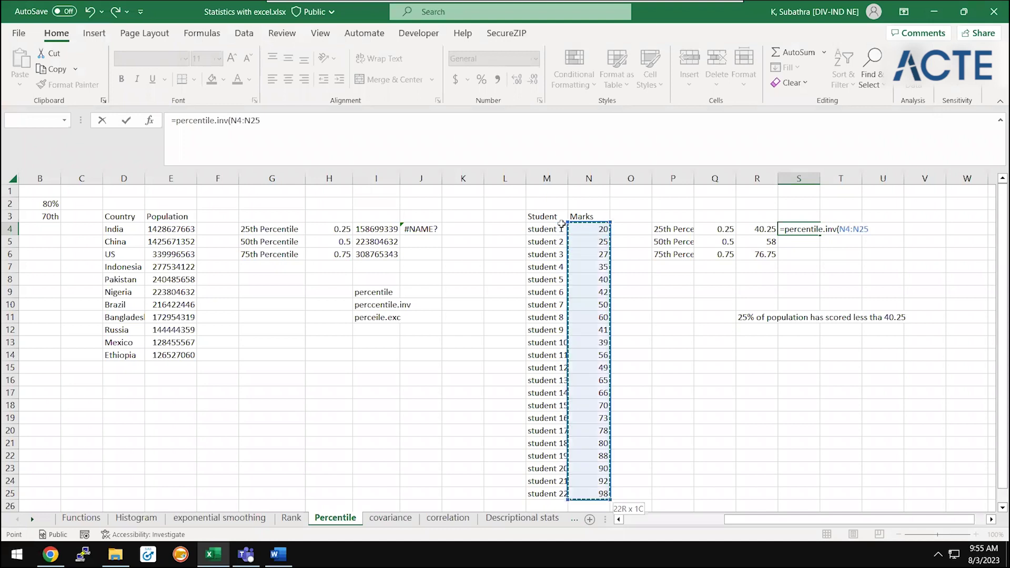
# - Lock the range as $N$4:$N$25, use Q4 as k, and reopen the #NAME? result
pyautogui.click(234, 121)
pyautogui.press('F4')
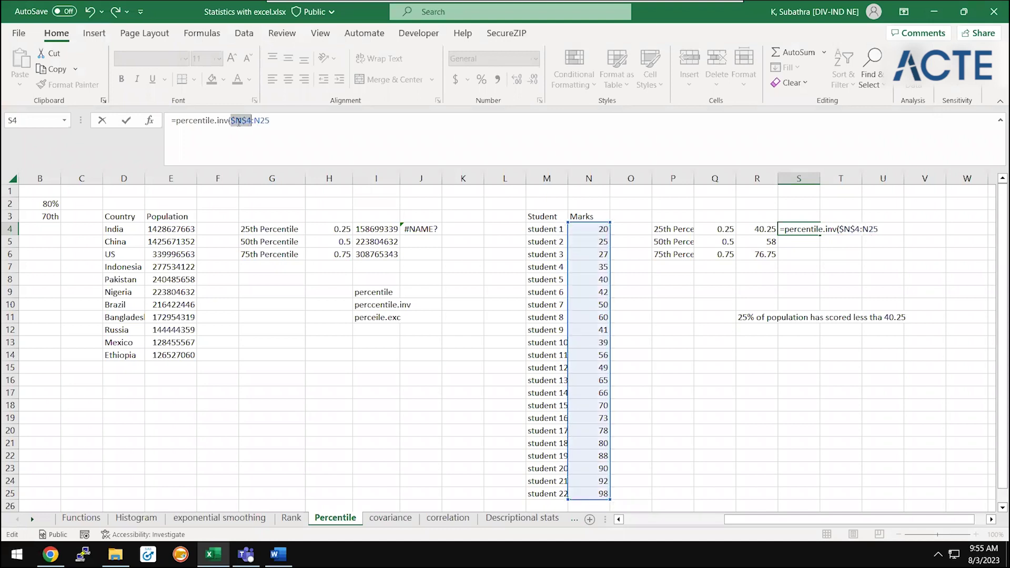
pyautogui.click(256, 122)
pyautogui.click(259, 122)
pyautogui.press('F4')
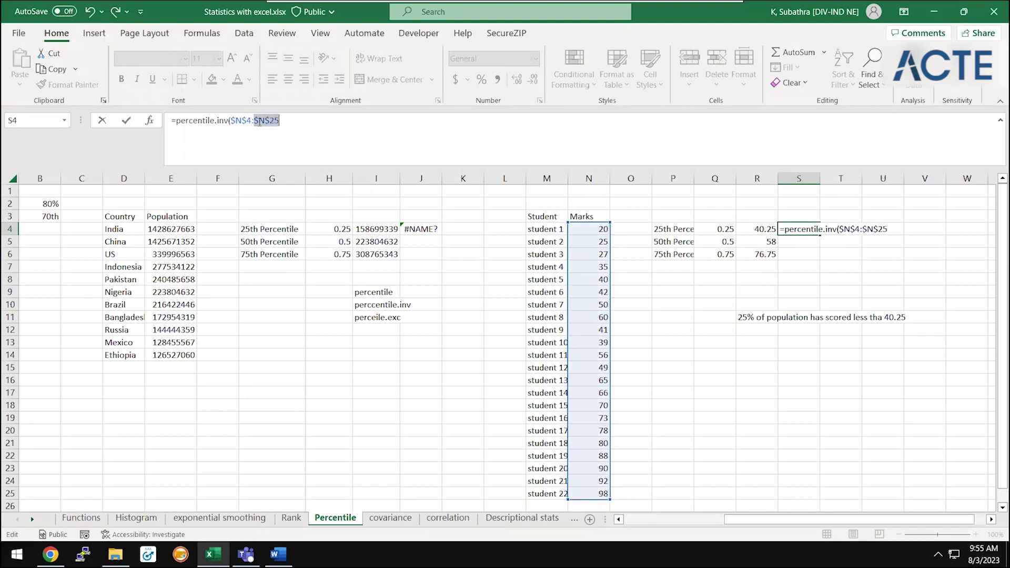
pyautogui.write(',')
pyautogui.click(734, 230)
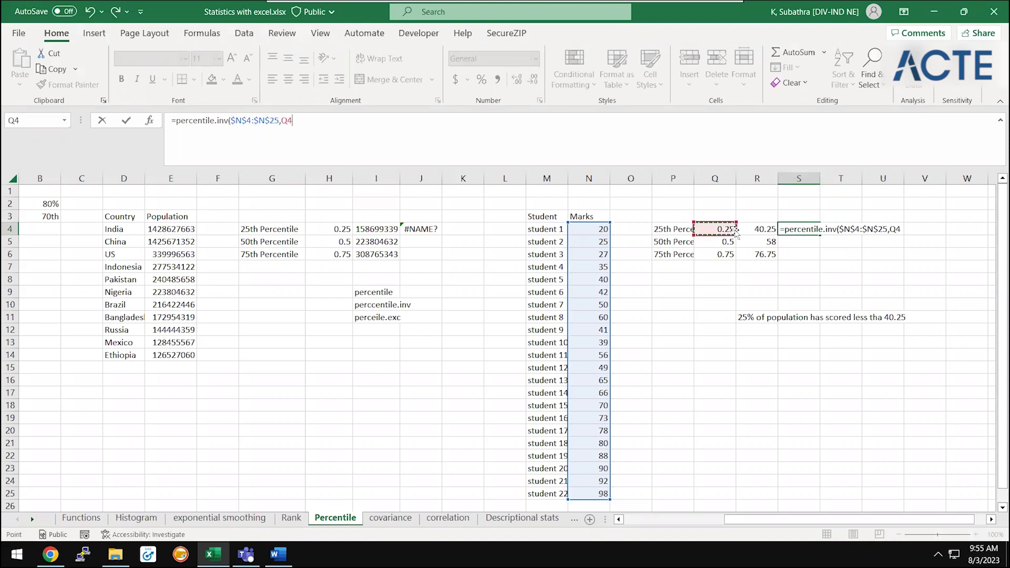
pyautogui.press('Return')
pyautogui.press('Up')
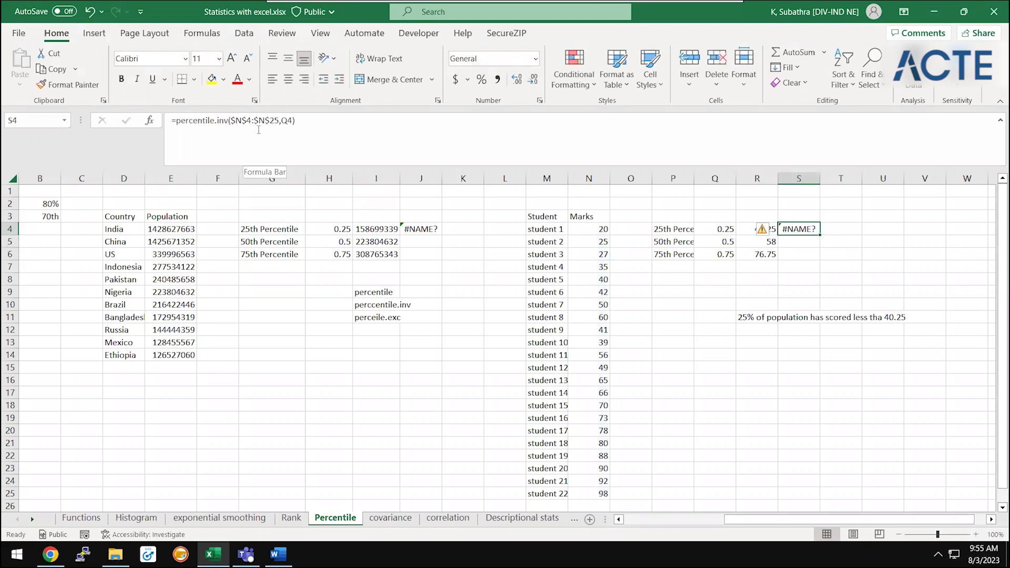
pyautogui.click(295, 122)
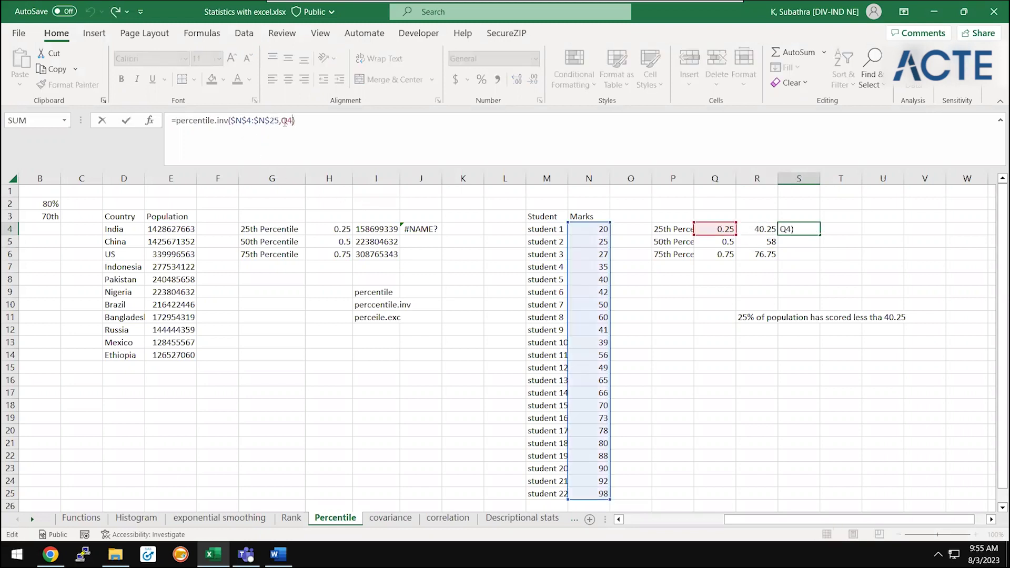
# - Rewrite S4 as PERCENTILE.INC over $N$4:$N$25 with Q4 as the percentile
pyautogui.keyDown('shift'); pyautogui.click(228, 123); pyautogui.keyUp('shift')
pyautogui.press('BackSpace')
pyautogui.press('BackSpace')
pyautogui.press('BackSpace')
pyautogui.press('BackSpace')
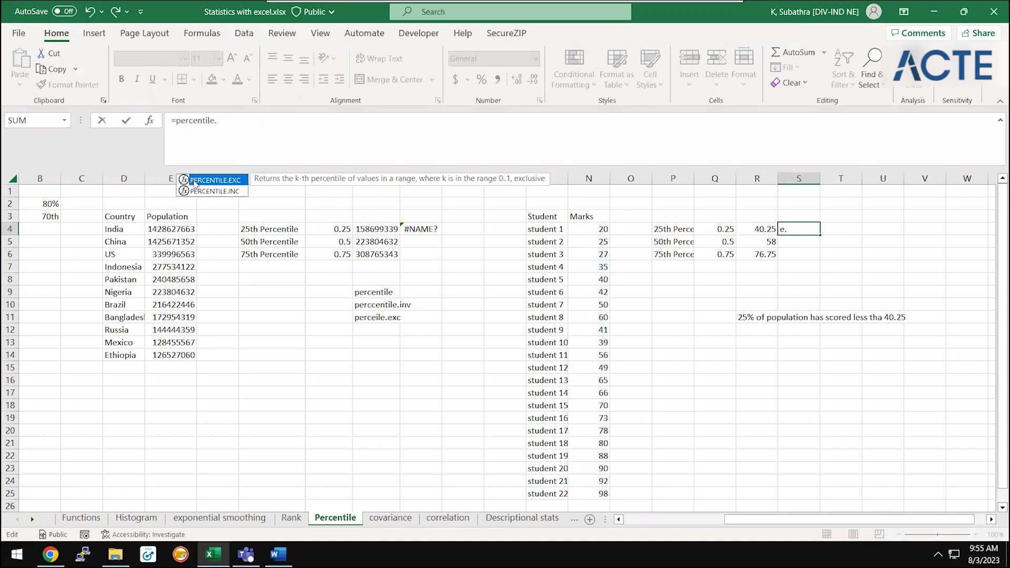
pyautogui.doubleClick(211, 192)
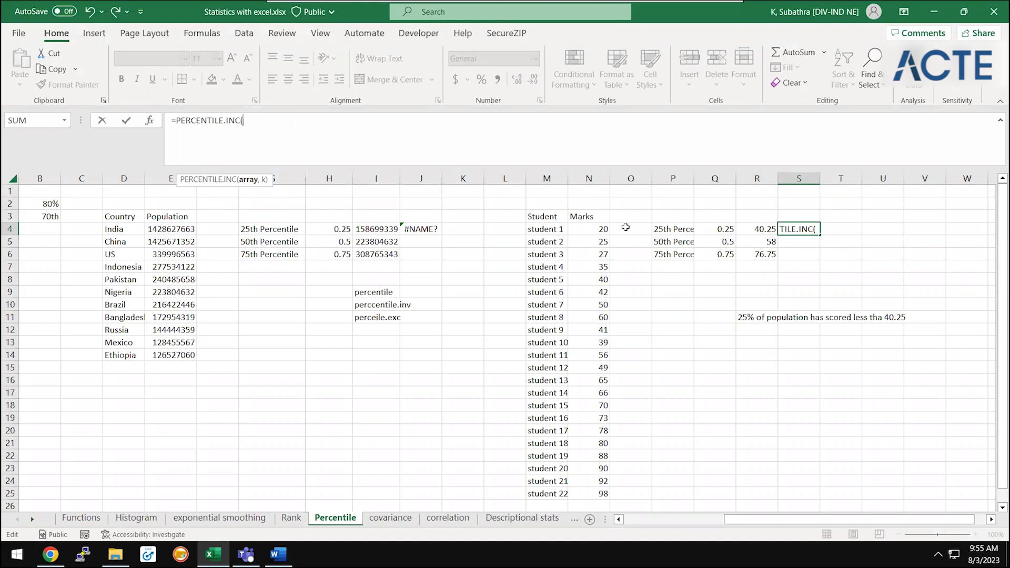
pyautogui.moveTo(599, 229); pyautogui.dragTo(599, 494)
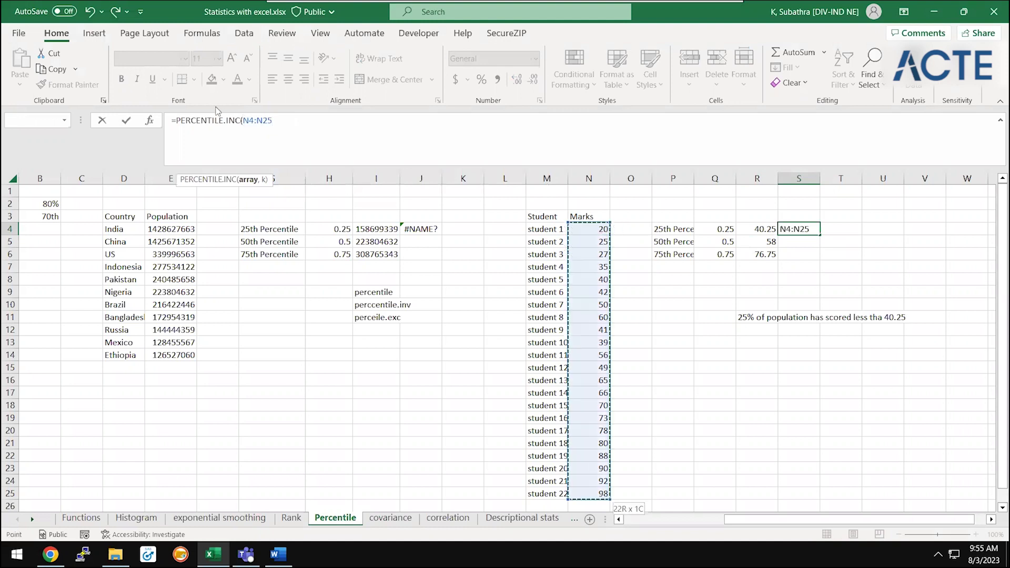
pyautogui.click(250, 120)
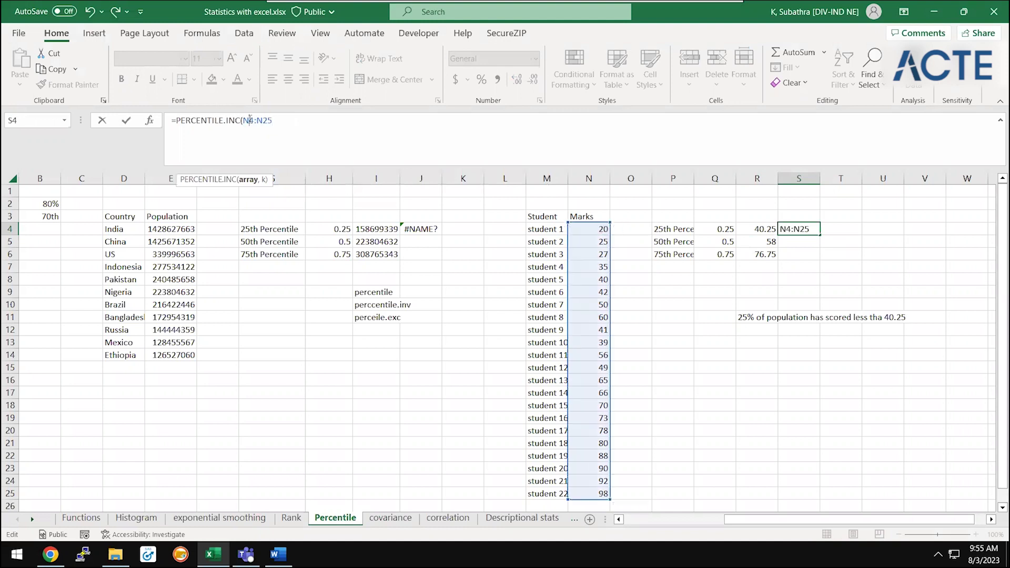
pyautogui.press('F4')
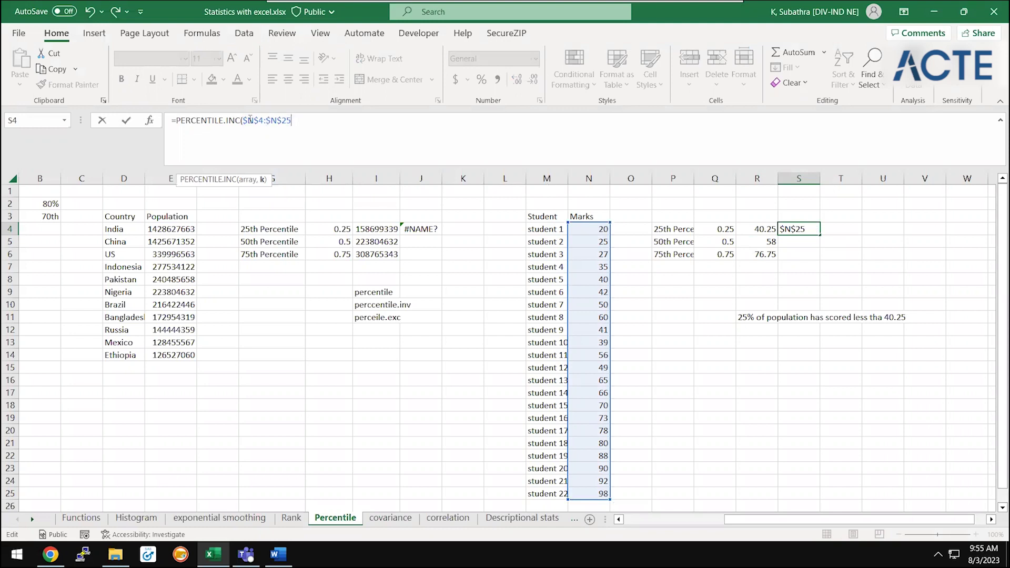
pyautogui.write(',')
pyautogui.click(727, 228)
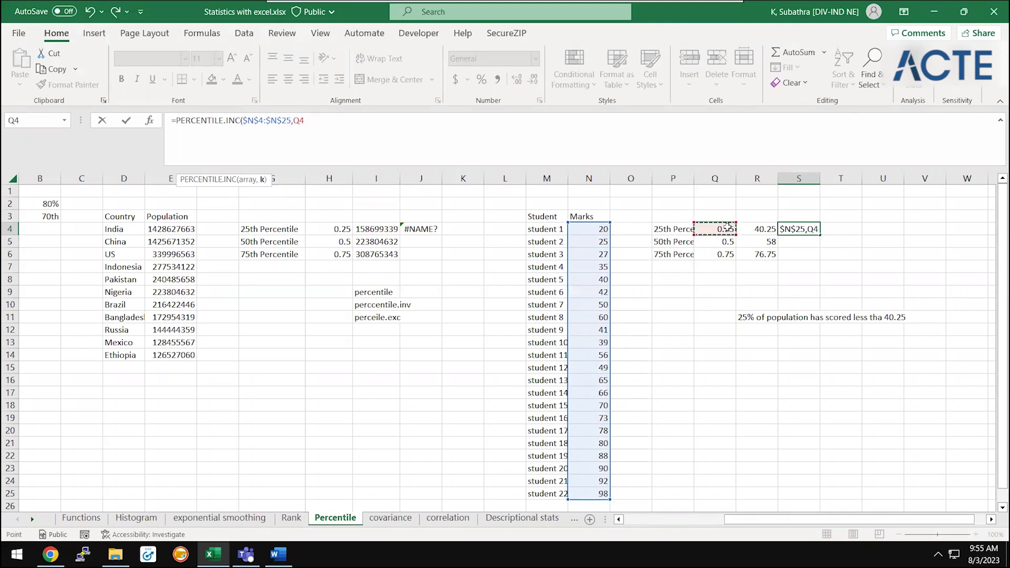
pyautogui.press('Return')
# - Fill S4 down to S6 (40.25, 58, 76.75) and copy it to T4, re-pointed at Q4
pyautogui.press('Down')
pyautogui.hotkey('shift', 'Up')
pyautogui.hotkey('shift', 'Up')
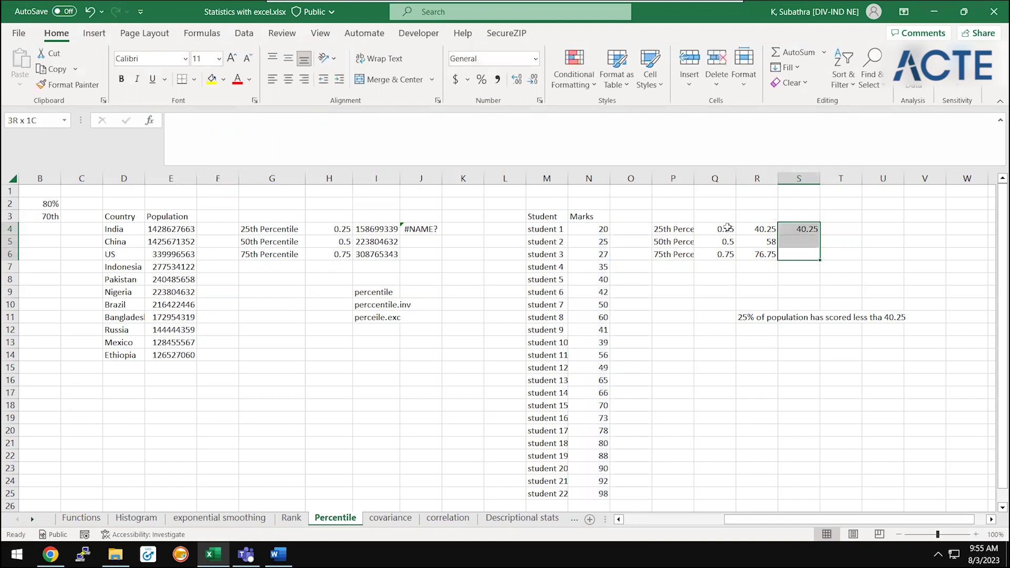
pyautogui.hotkey('ctrl', 'd')
pyautogui.press('Up')
pyautogui.press('Up')
pyautogui.hotkey('ctrl', 'c')
pyautogui.press('Right')
pyautogui.hotkey('ctrl', 'v')
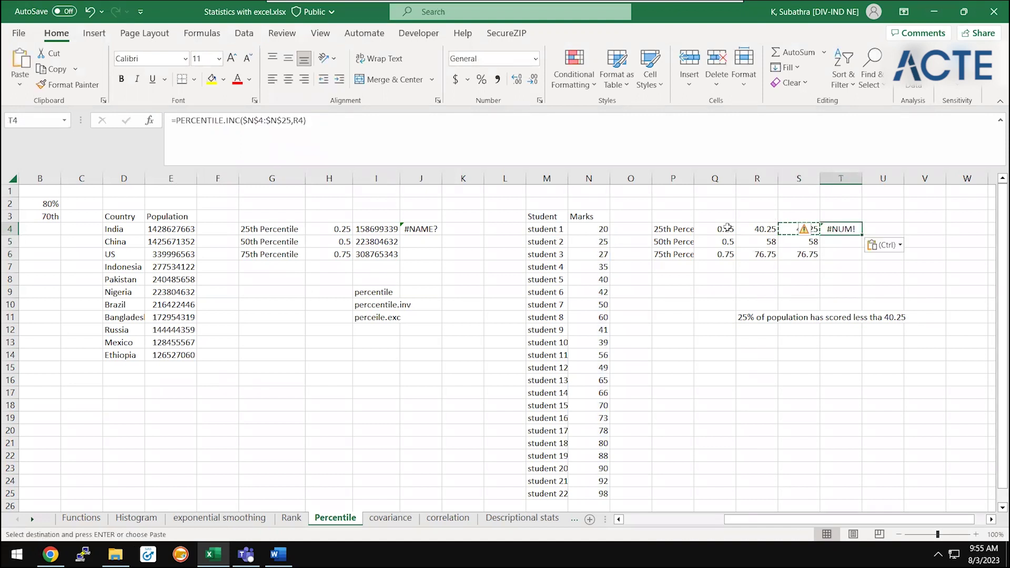
pyautogui.press('Escape')
pyautogui.press('F2')
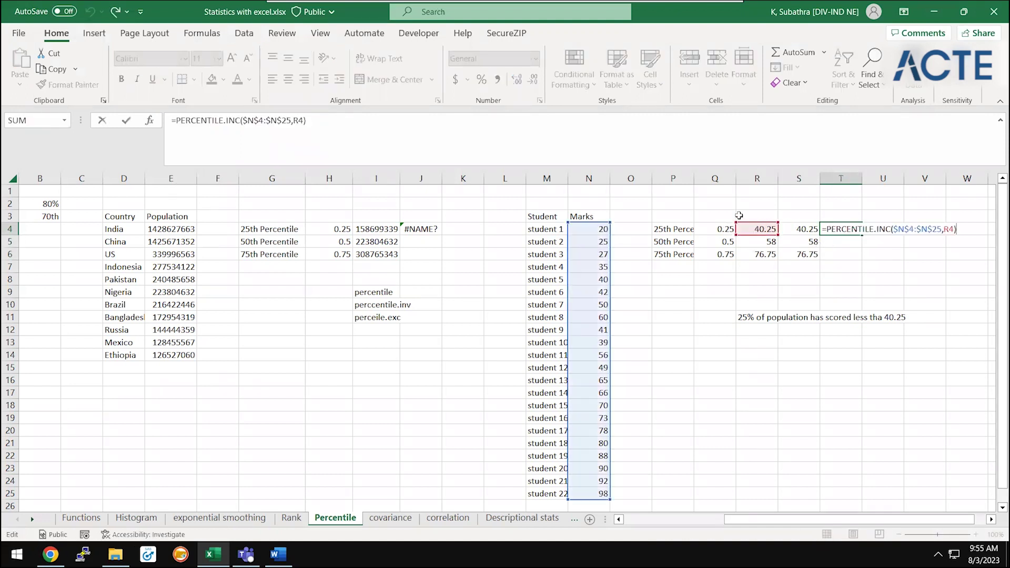
pyautogui.moveTo(750, 223); pyautogui.dragTo(709, 223)
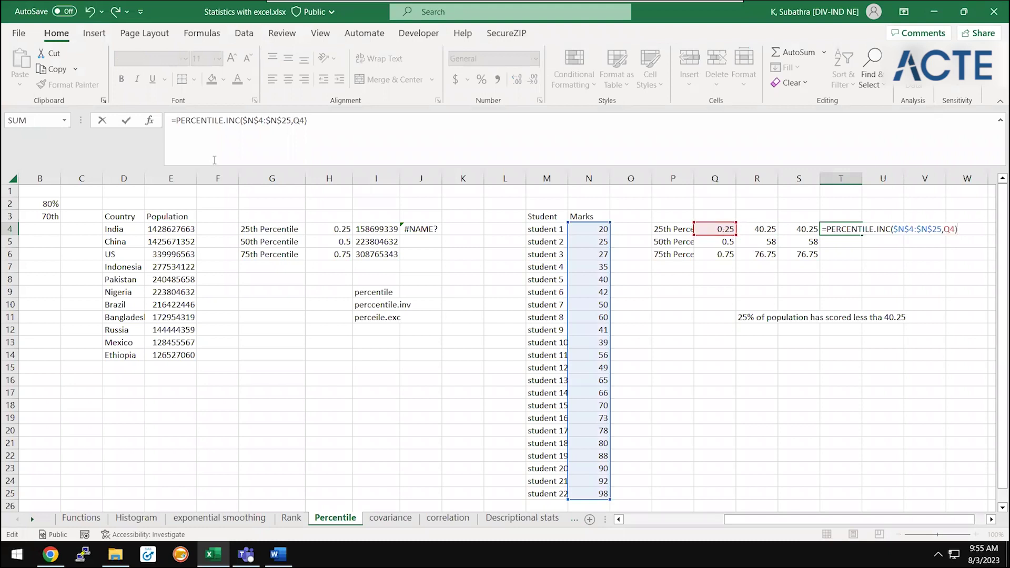
# - Change T4 to PERCENTILE.EXC and fill it down to T6 (39.75, 58, 78.5)
pyautogui.click(232, 122)
pyautogui.press('BackSpace')
pyautogui.press('BackSpace')
pyautogui.write('ex')
pyautogui.press('Return')
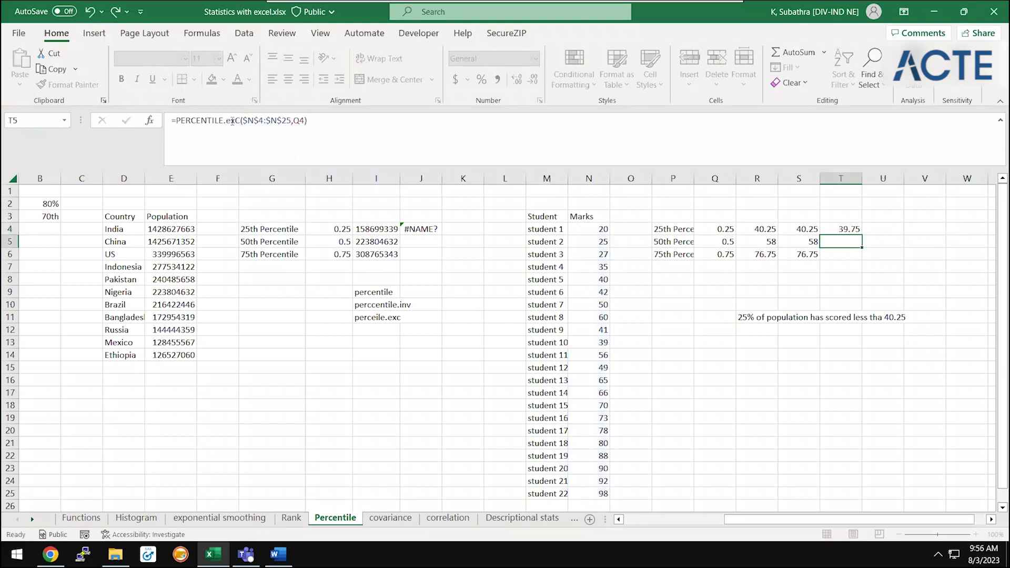
pyautogui.hotkey('ctrl', 'd')
pyautogui.press('Down')
pyautogui.hotkey('ctrl', 'd')
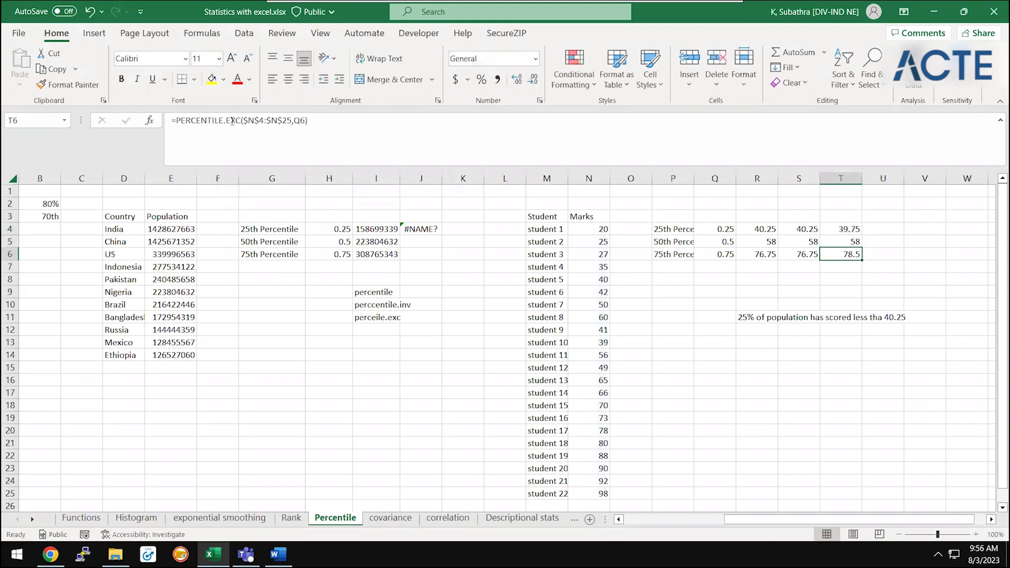
# - Label R3:T3 as percentile, percentile.inc and percentile.exc, leaving Q3 empty
pyautogui.press('Up')
pyautogui.press('Left')
pyautogui.press('Up')
pyautogui.press('Up')
pyautogui.press('Left')
pyautogui.write('percentile')
pyautogui.press('Tab')
pyautogui.write('percentile.')
pyautogui.write('in')
pyautogui.press('Tab')
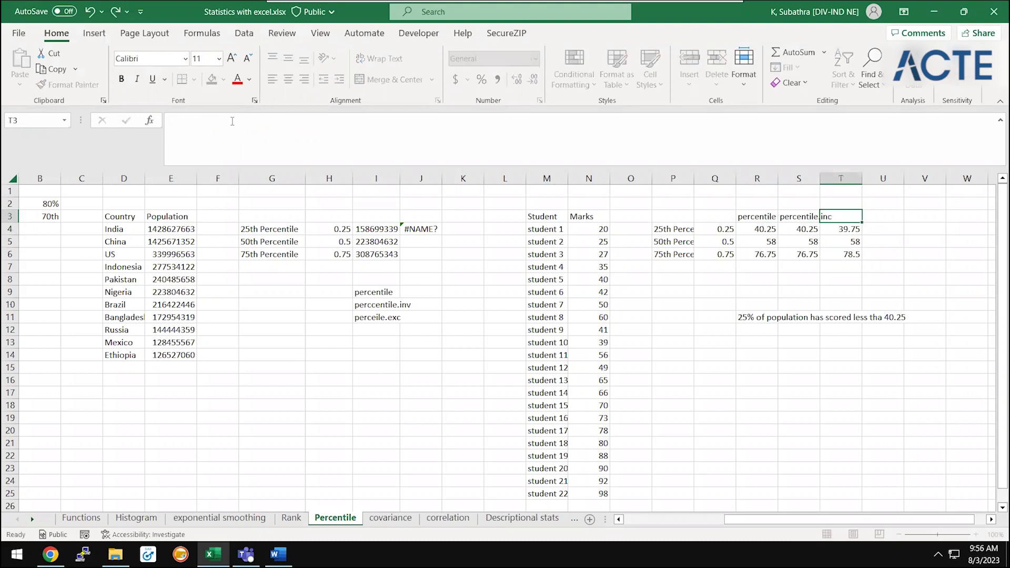
pyautogui.write('percentile.exce')
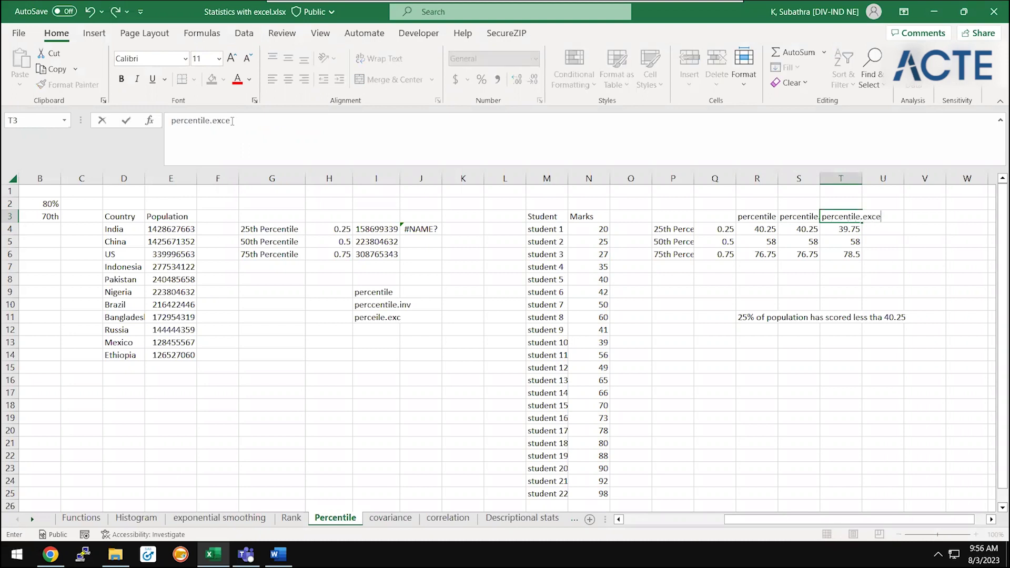
pyautogui.press('BackSpace')
pyautogui.press('Return')
pyautogui.press('Left')
pyautogui.press('Left')
pyautogui.press('Left')
pyautogui.press('Up')
pyautogui.write('p')
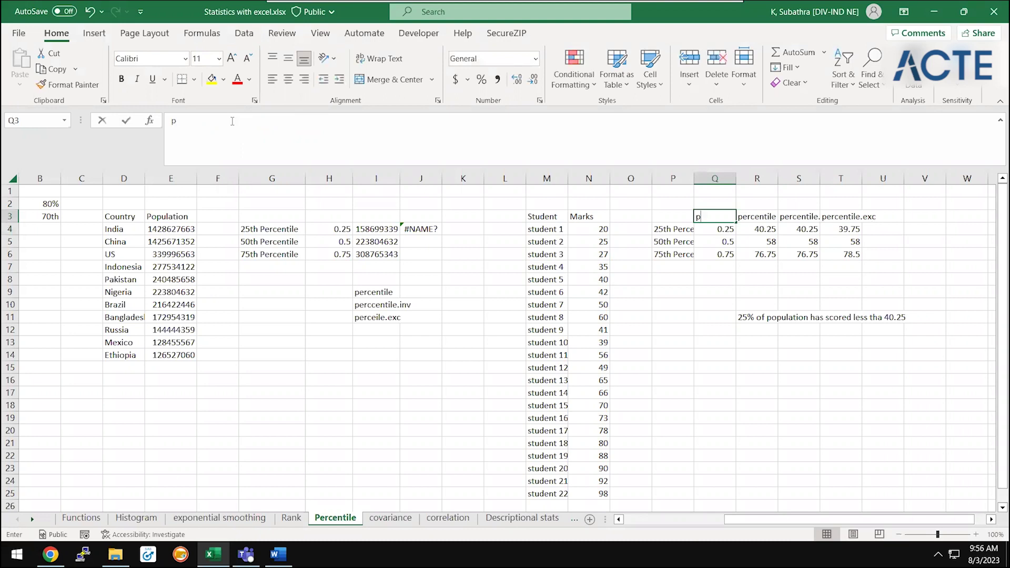
pyautogui.write('ercenti')
pyautogui.press('BackSpace')
pyautogui.press('BackSpace')
pyautogui.press('BackSpace')
pyautogui.press('BackSpace')
pyautogui.press('BackSpace')
pyautogui.press('BackSpace')
pyautogui.press('BackSpace')
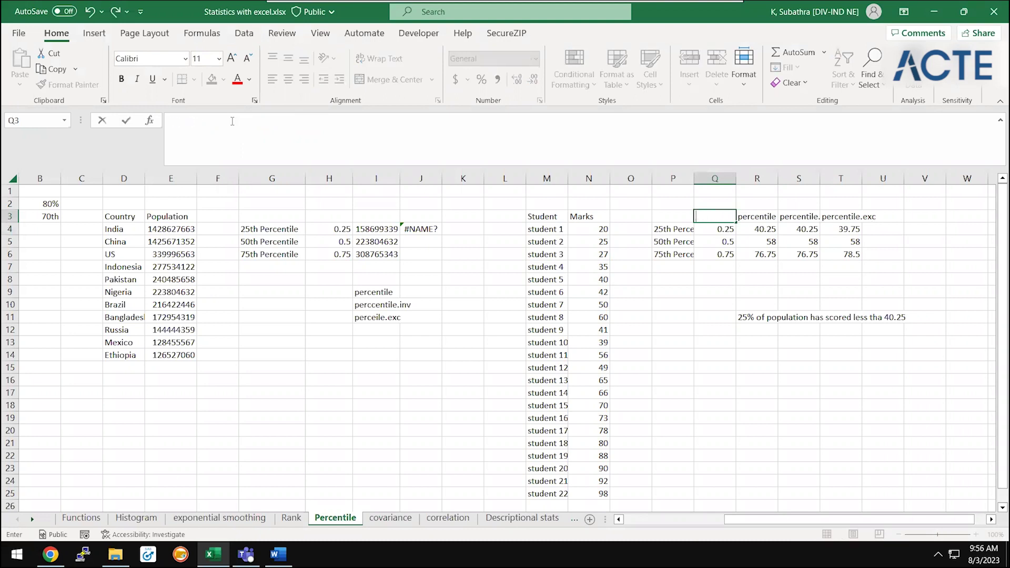
pyautogui.press('Right')
# - AutoFit the column widths of R3:T6 through Home > Format
pyautogui.hotkey('ctrl', 'shift', 'Right')
pyautogui.hotkey('ctrl', 'shift', 'Down')
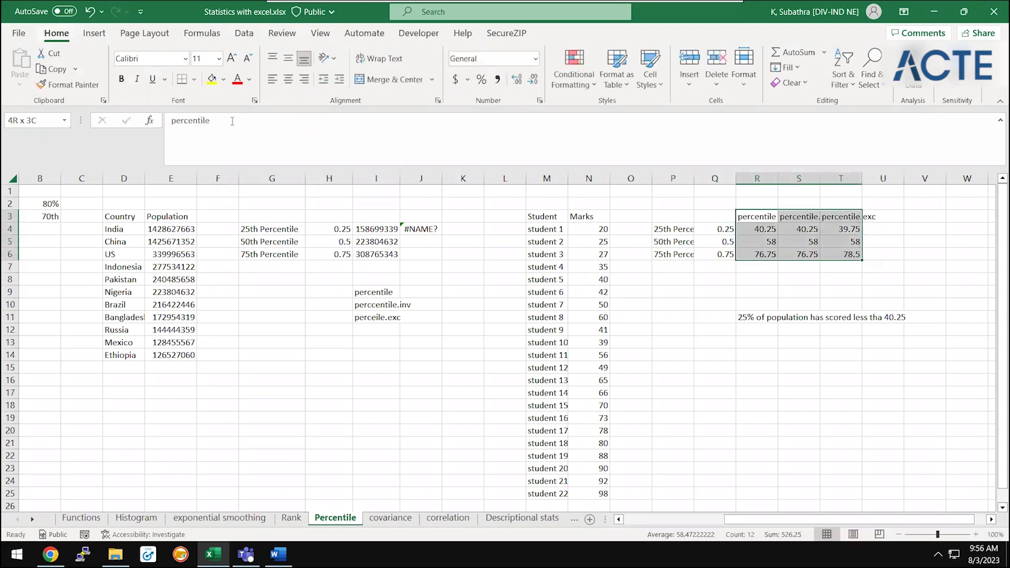
pyautogui.hotkey('alt', 'h')
pyautogui.press('o')
pyautogui.press('i')
pyautogui.press('Right')
# - Select the percentile and percentile.inc results in columns R and S to compare them
pyautogui.press('Right')
pyautogui.press('Down')
pyautogui.press('Left')
pyautogui.press('Left')
pyautogui.press('Left')
pyautogui.press('Right')
pyautogui.hotkey('shift', 'Down')
pyautogui.hotkey('shift', 'Down')
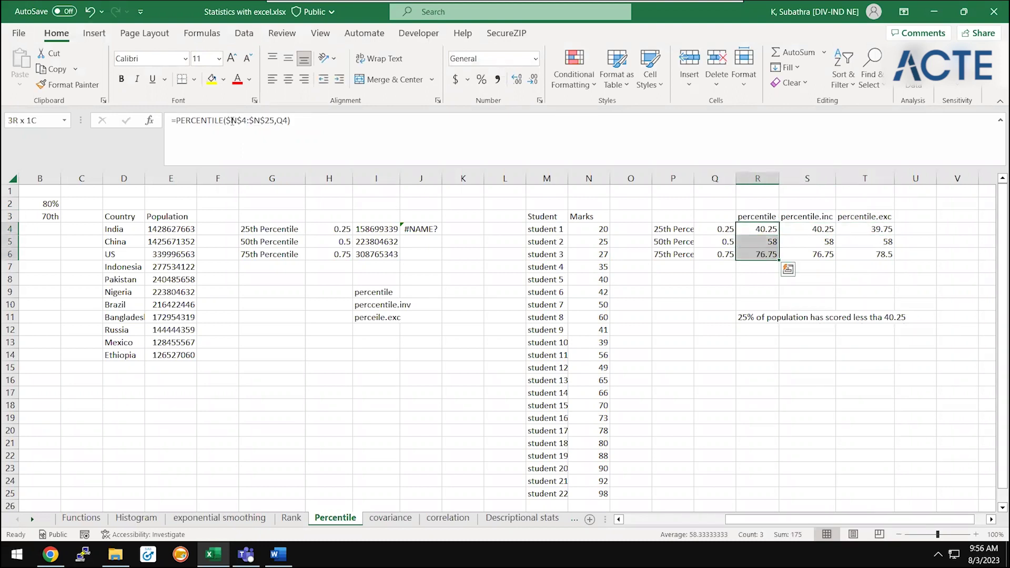
pyautogui.press('Right')
pyautogui.hotkey('shift', 'Down')
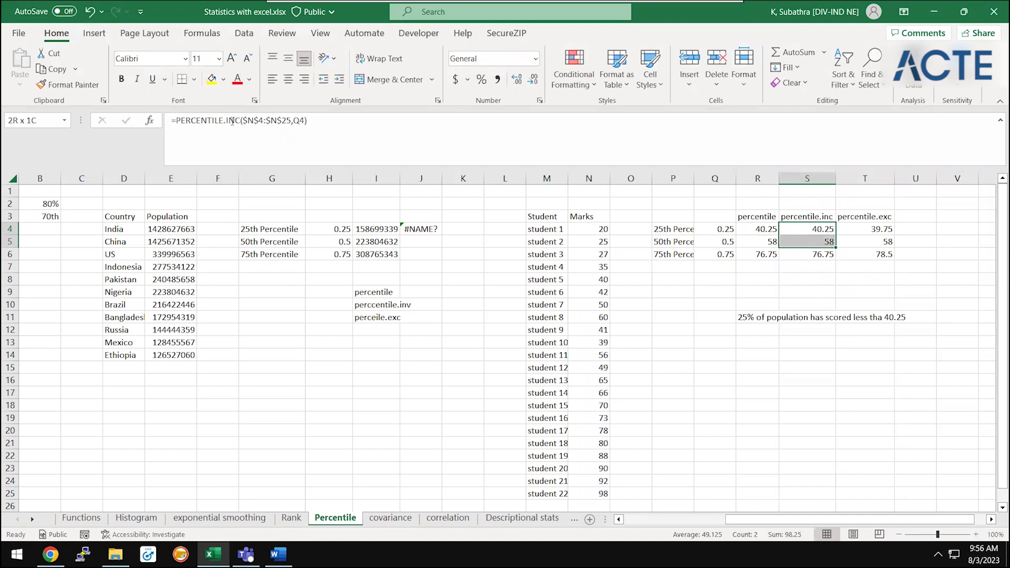
pyautogui.hotkey('shift', 'Down')
pyautogui.press('Left')
pyautogui.hotkey('shift', 'Right')
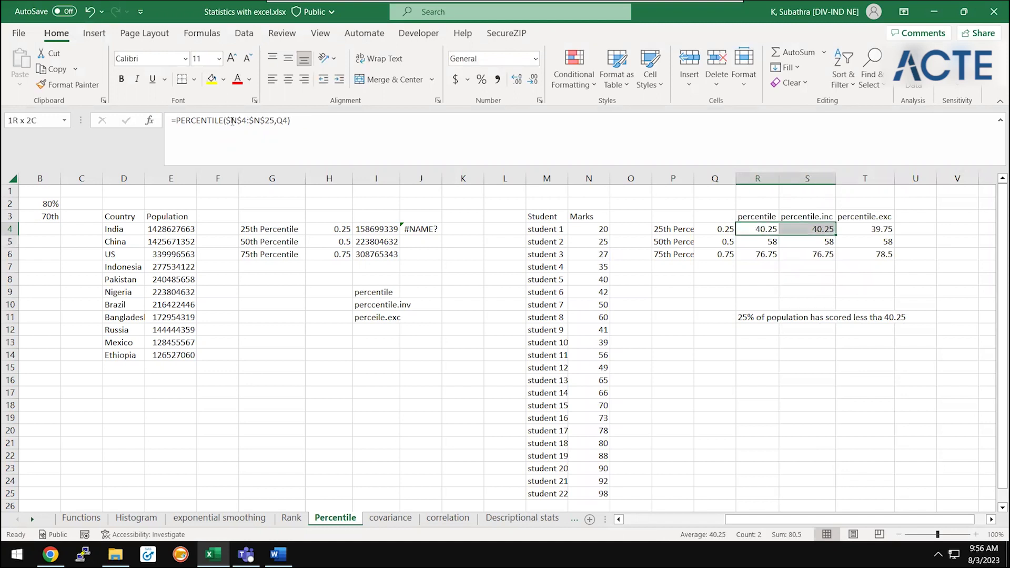
pyautogui.hotkey('shift', 'Down')
pyautogui.hotkey('shift', 'Down')
pyautogui.hotkey('shift', 'Down')
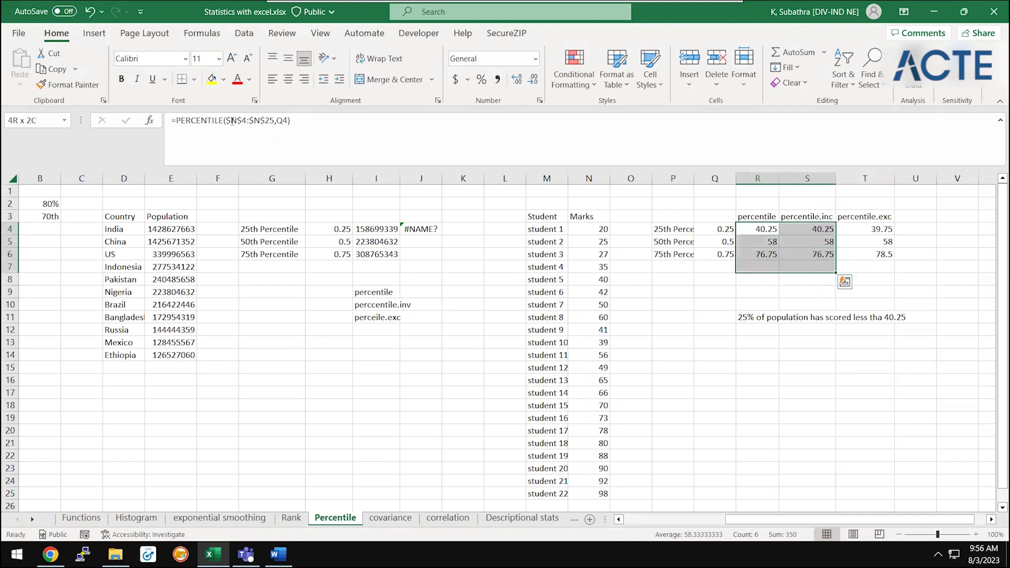
pyautogui.click(605, 251)
pyautogui.press('Up')
pyautogui.press('Up')
pyautogui.hotkey('ctrl', 'shift', 'Down')
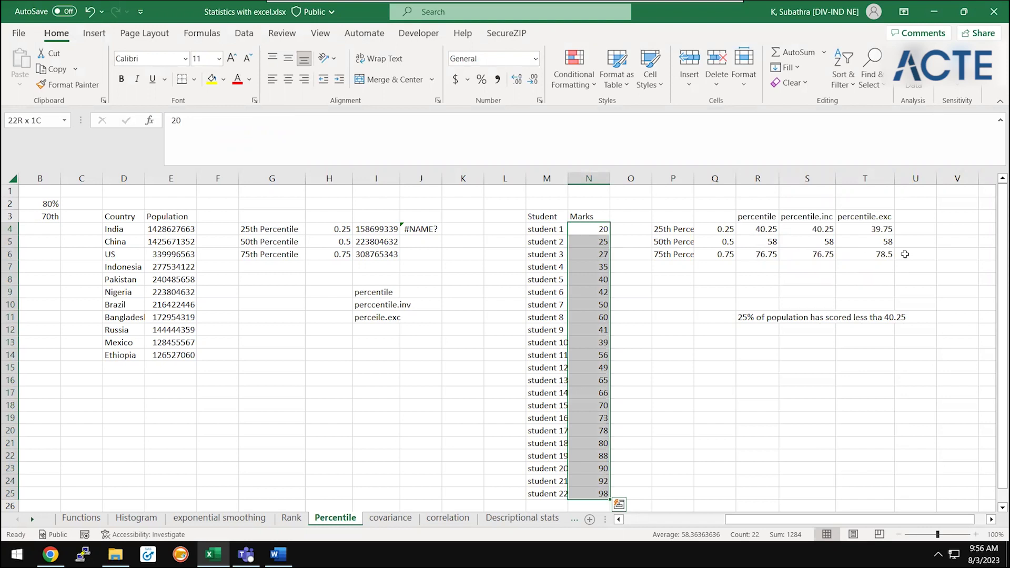
pyautogui.click(885, 228)
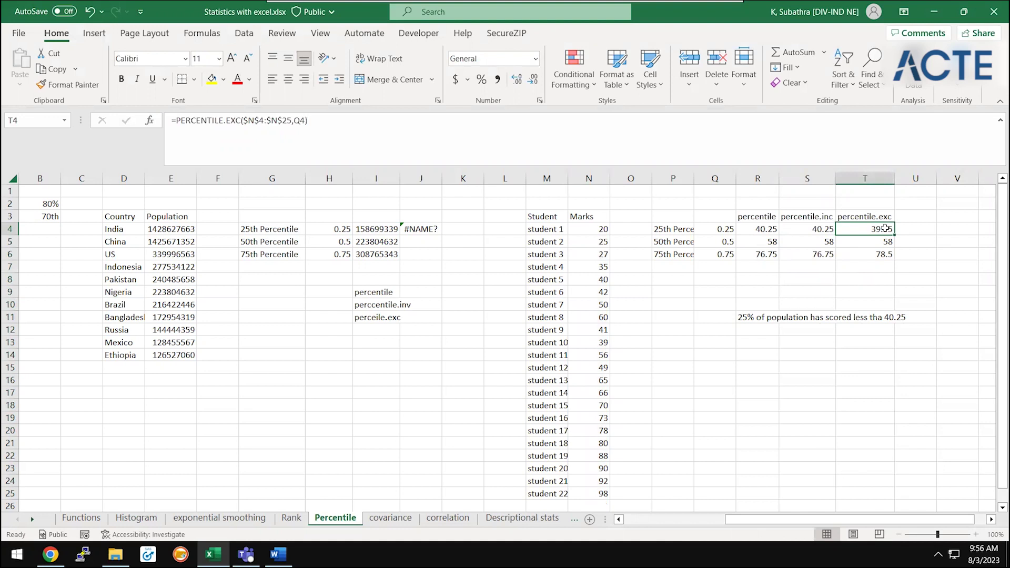
pyautogui.click(585, 315)
pyautogui.hotkey('ctrl', 'Up')
pyautogui.press('Down')
pyautogui.hotkey('ctrl', 'Down')
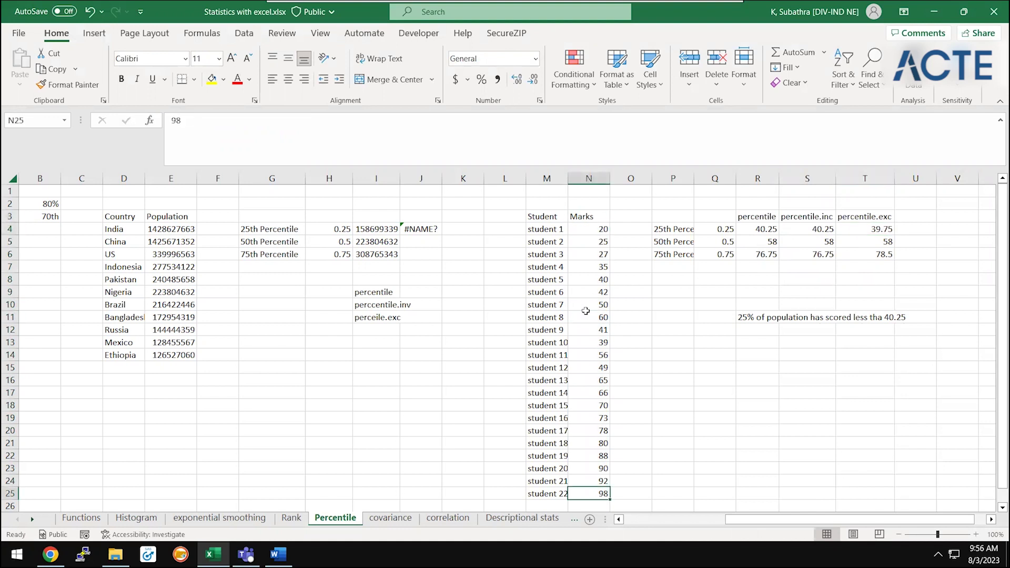
pyautogui.click(941, 228)
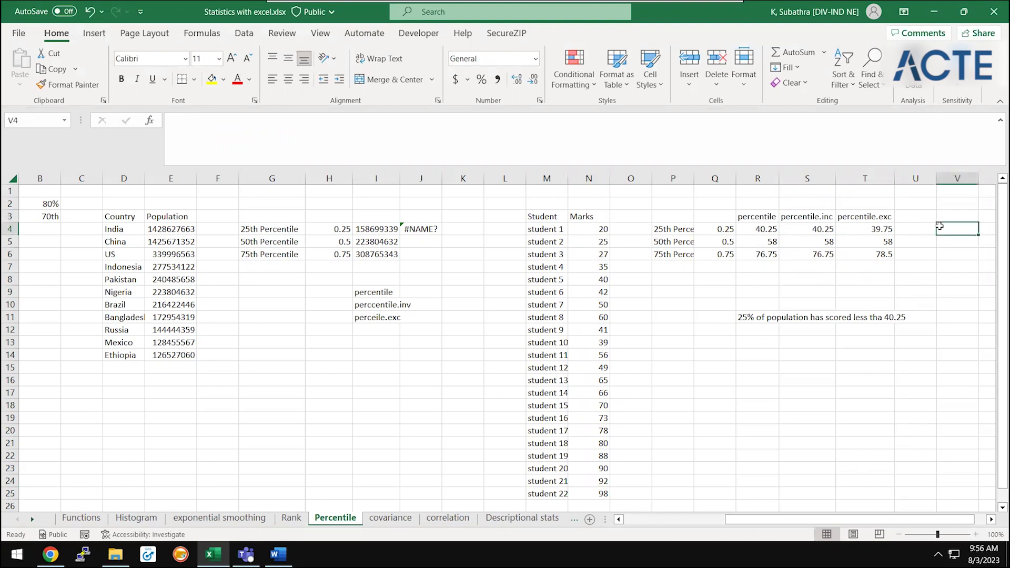
pyautogui.press('Left')
pyautogui.write('=perc')
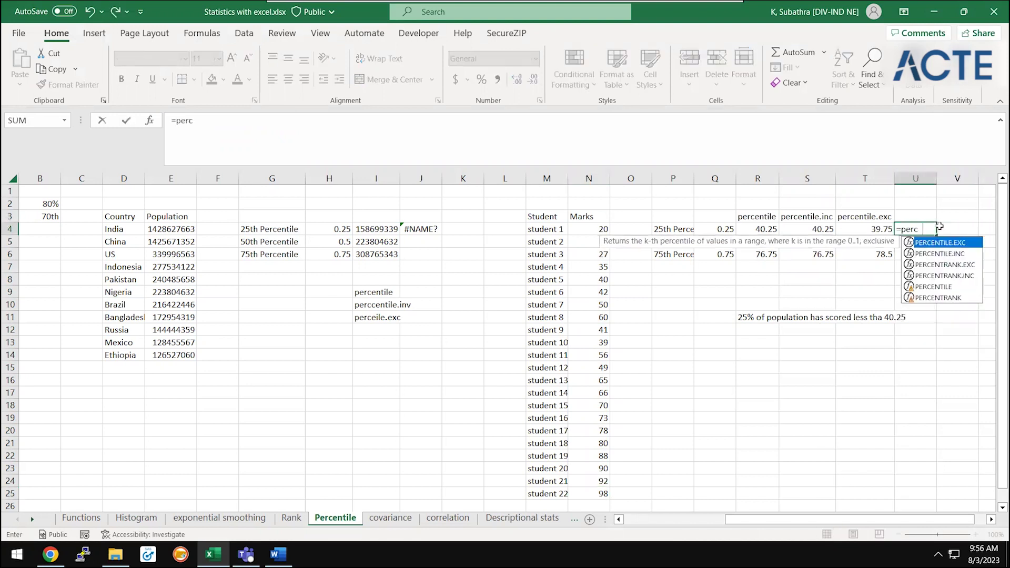
pyautogui.write('entile.inc')
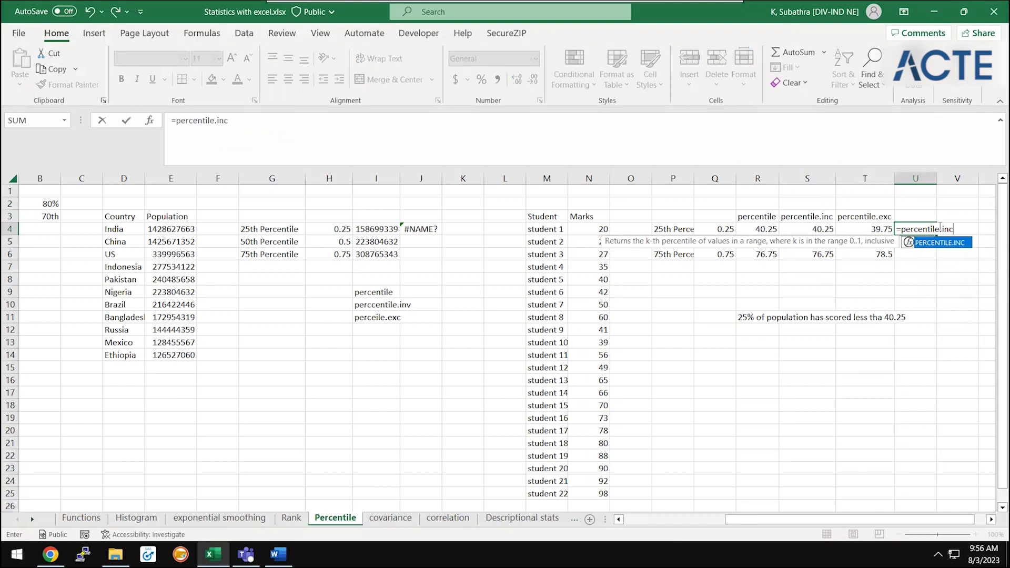
pyautogui.write('(')
pyautogui.click(576, 244)
pyautogui.hotkey('ctrl', 'shift', 'Down')
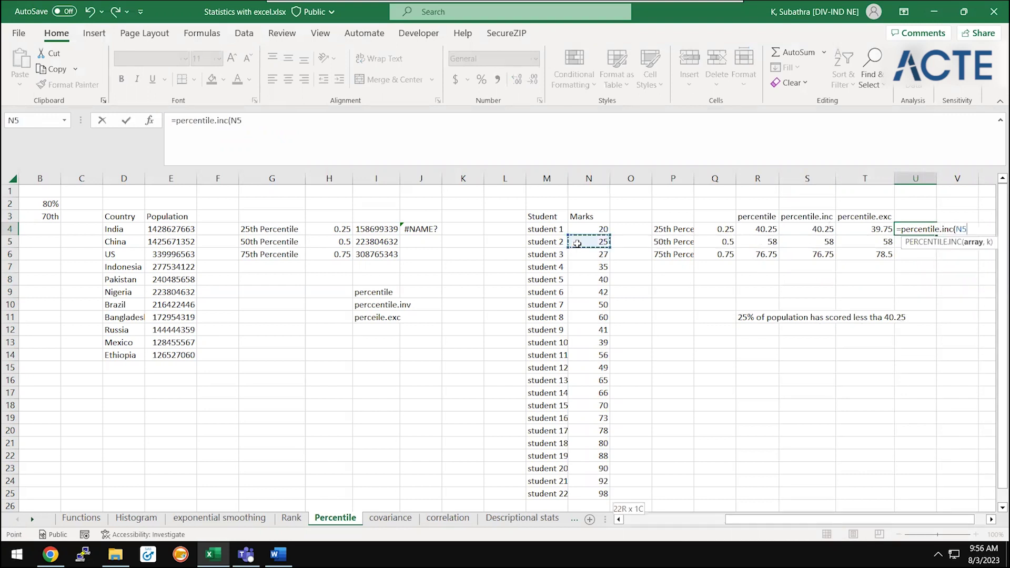
pyautogui.hotkey('shift', 'Up')
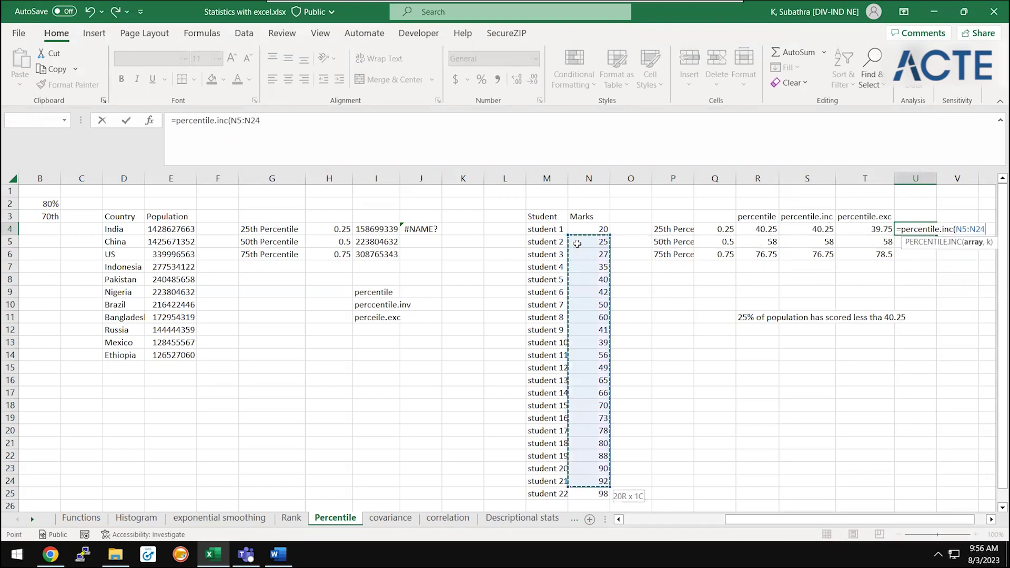
pyautogui.write(',0.25')
pyautogui.hotkey('ctrl', 'Return')
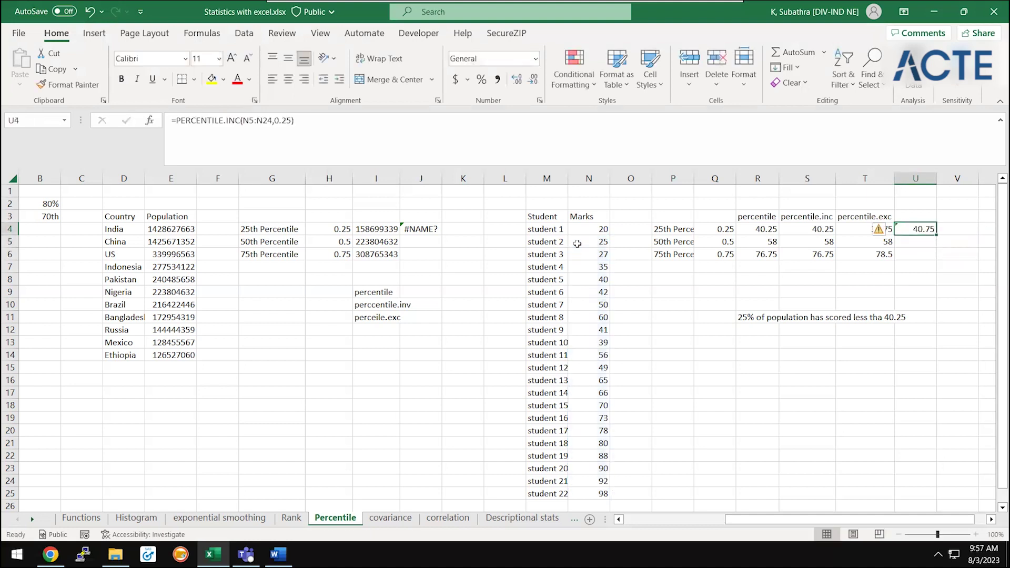
pyautogui.press('Delete')
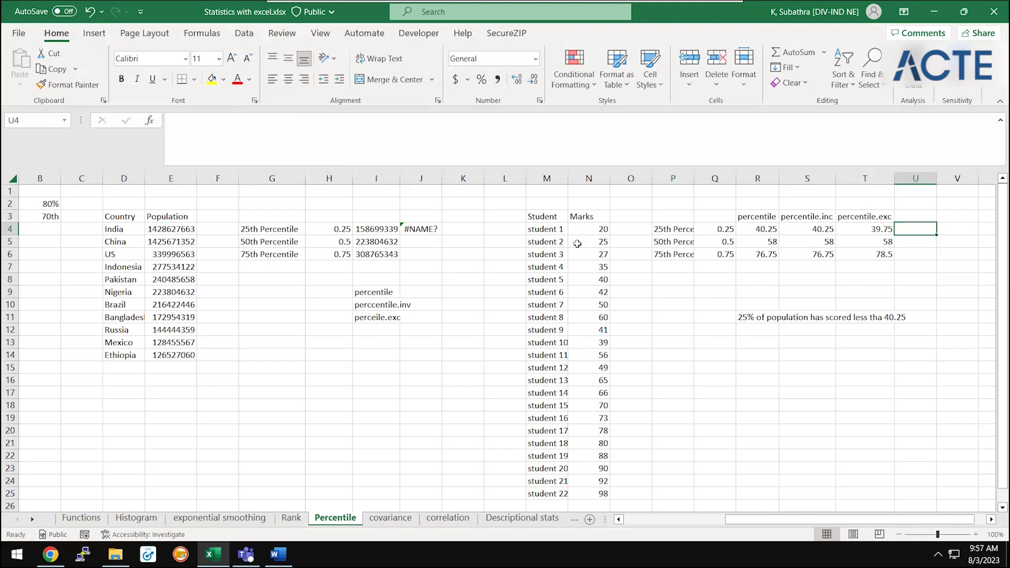
pyautogui.press('Left')
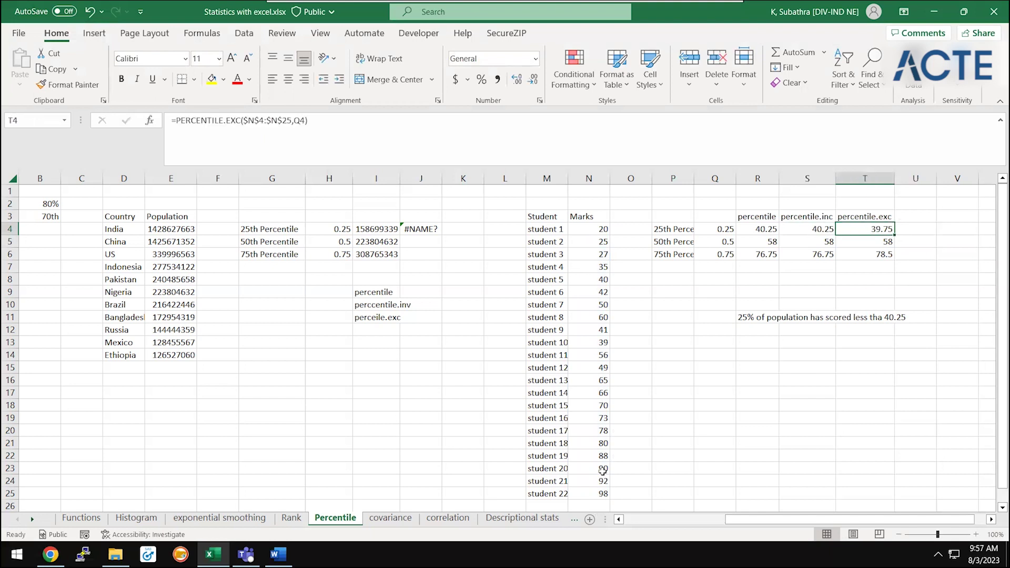
pyautogui.click(599, 416)
pyautogui.hotkey('ctrl', 'Up')
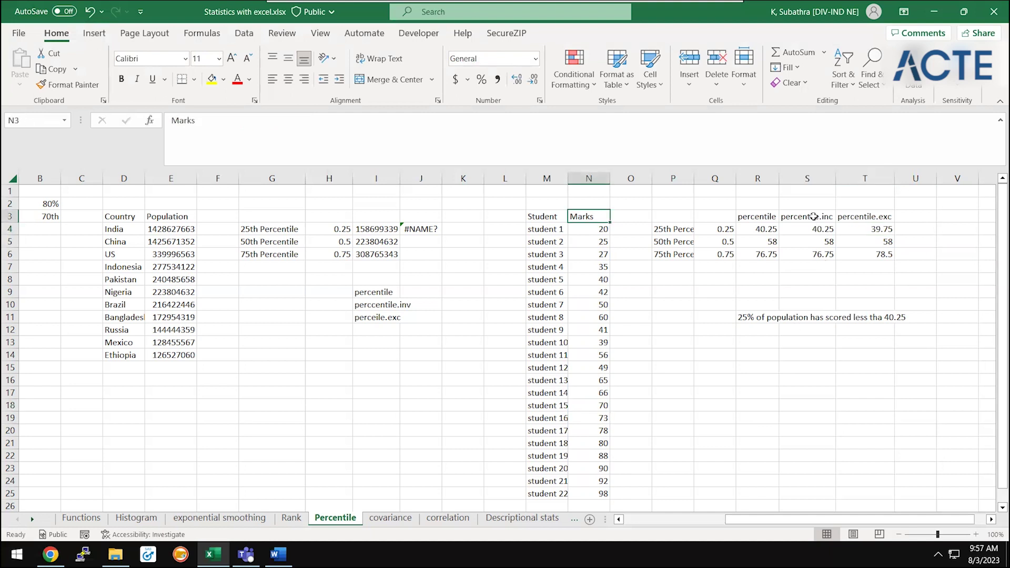
pyautogui.moveTo(814, 229); pyautogui.dragTo(817, 257)
pyautogui.click(841, 255)
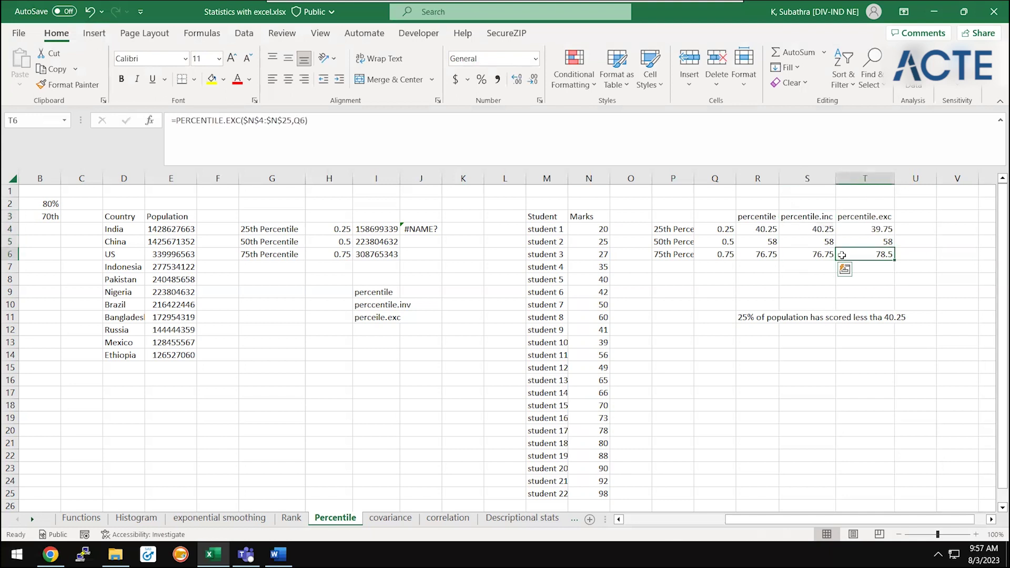
pyautogui.click(856, 235)
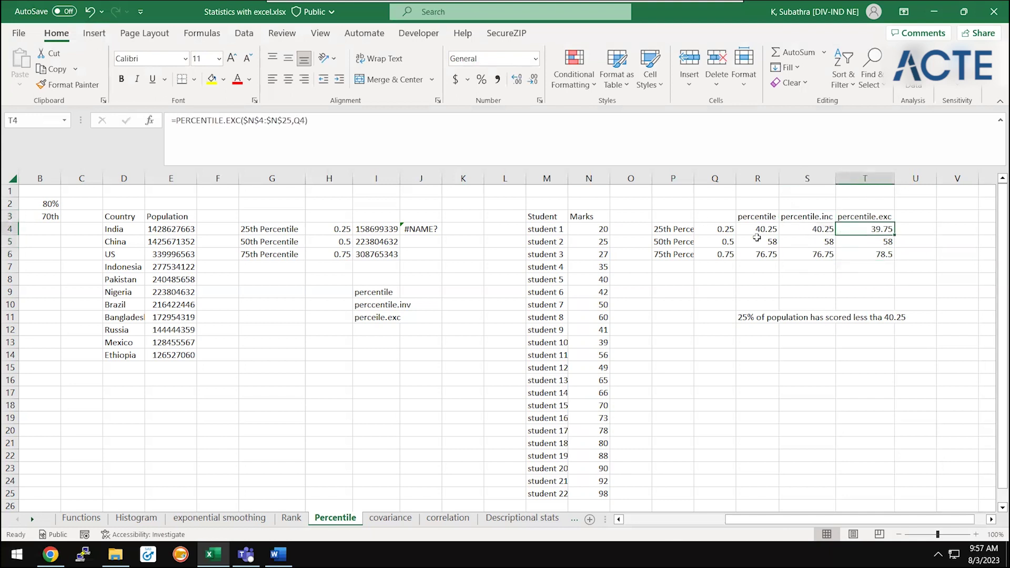
pyautogui.moveTo(757, 216); pyautogui.dragTo(787, 275)
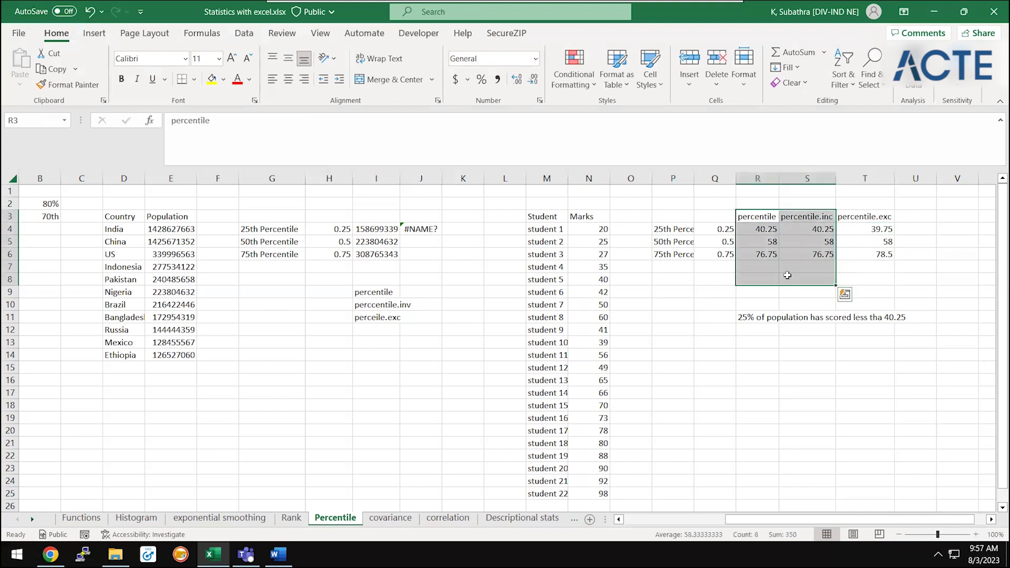
pyautogui.click(271, 381)
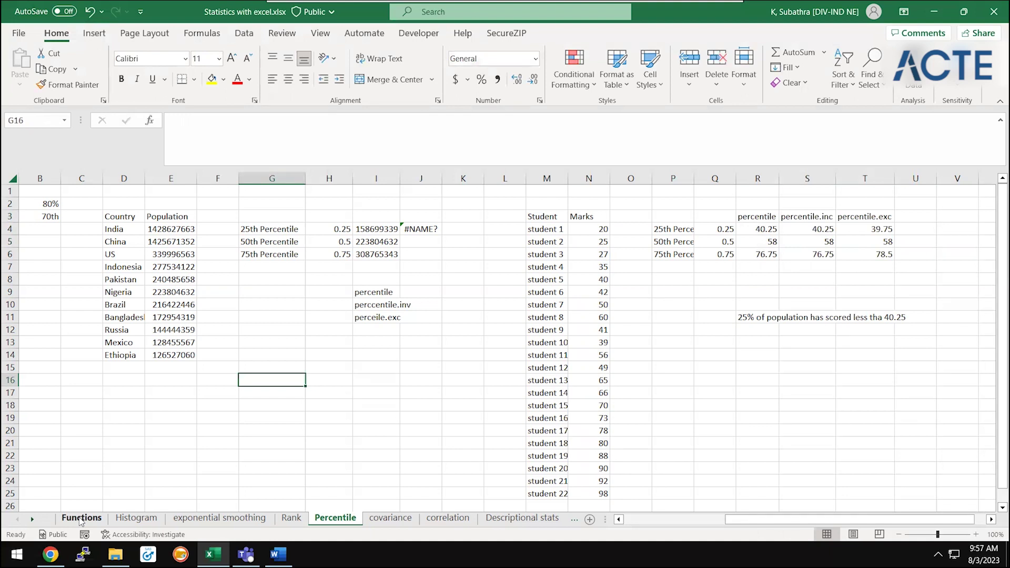
# - Enter Done beside Percentile in the Functions topic list, undoing a misplaced entry
pyautogui.click(81, 518)
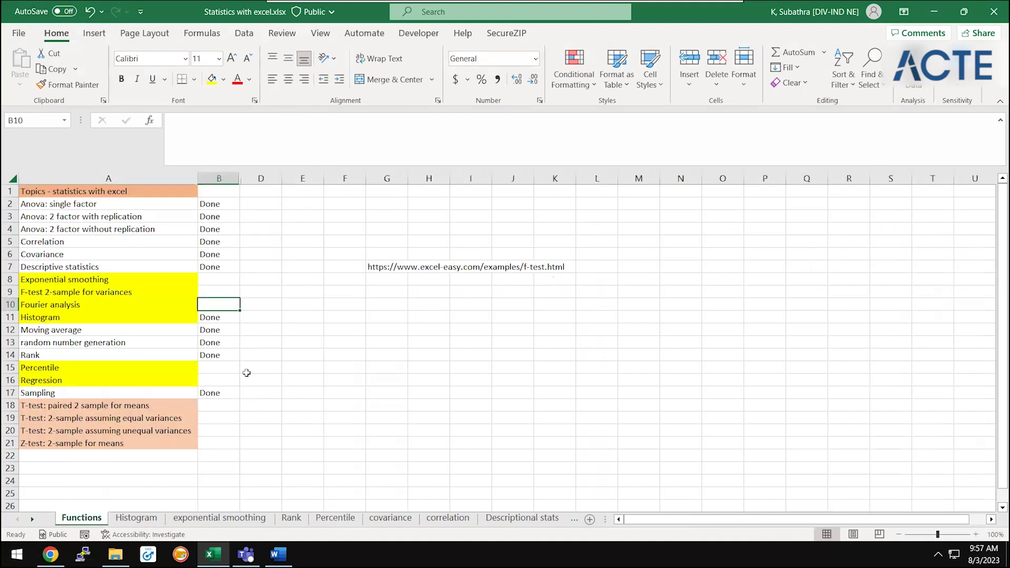
pyautogui.press('Up')
pyautogui.press('Up')
pyautogui.write('Done')
pyautogui.press('Return')
pyautogui.press('Down')
pyautogui.press('Down')
pyautogui.press('Down')
pyautogui.press('Down')
pyautogui.press('Down')
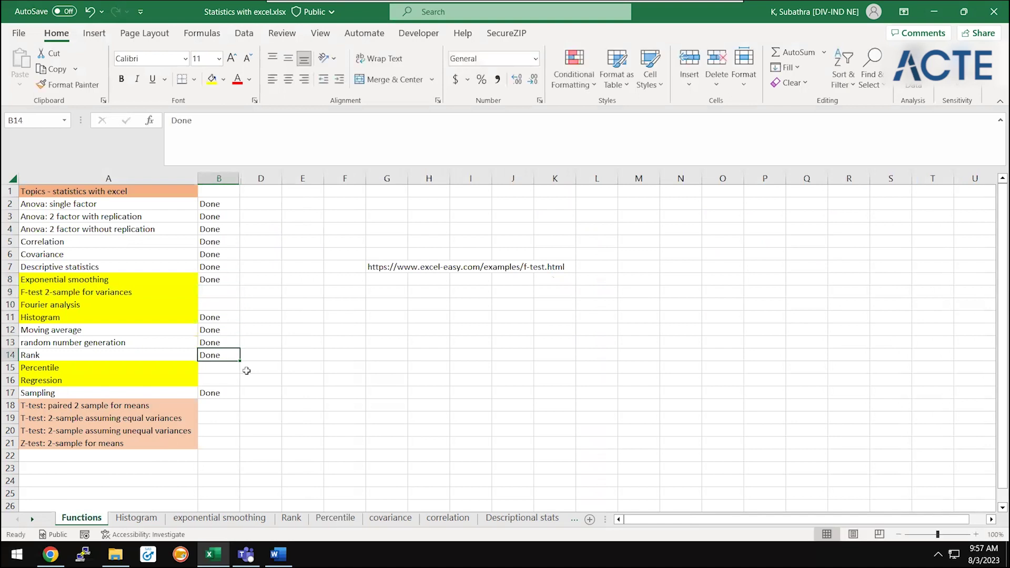
pyautogui.press('Up')
pyautogui.hotkey('ctrl', 'z')
pyautogui.press('Down')
pyautogui.press('Down')
pyautogui.press('Down')
pyautogui.press('Down')
pyautogui.press('Down')
pyautogui.write('Done')
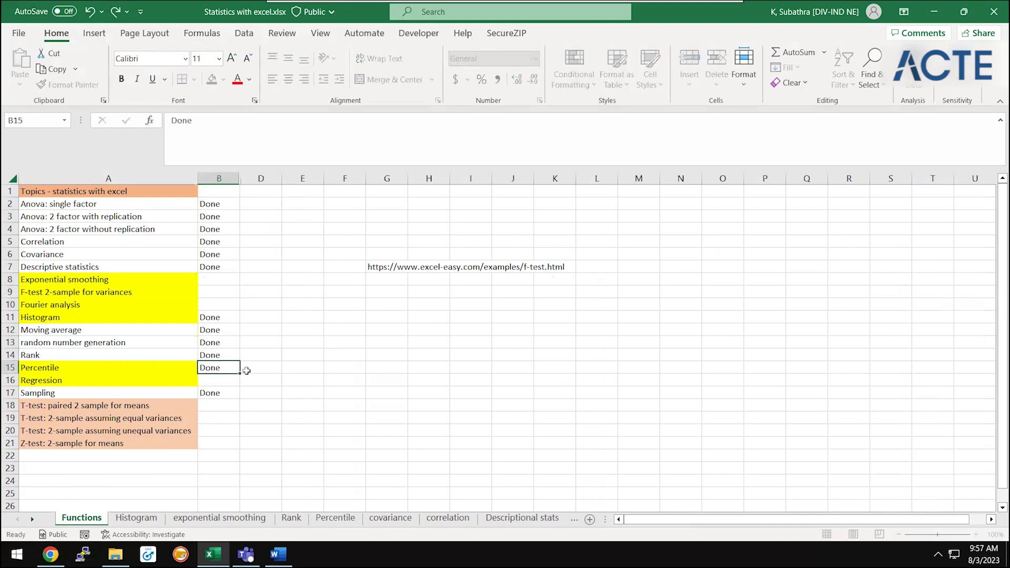
pyautogui.press('Return')
# - Bring up the exponential smoothing sheet with its sales chart
pyautogui.press('Up')
pyautogui.press('Up')
pyautogui.press('Up')
pyautogui.press('Up')
pyautogui.press('Up')
pyautogui.press('Up')
pyautogui.press('Up')
pyautogui.press('Up')
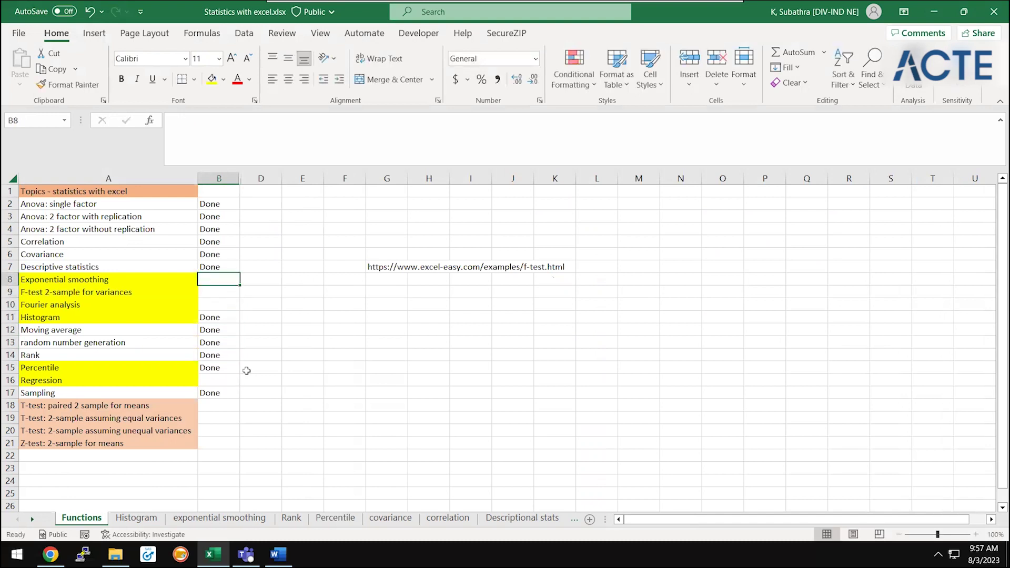
pyautogui.press('Left')
pyautogui.click(265, 519)
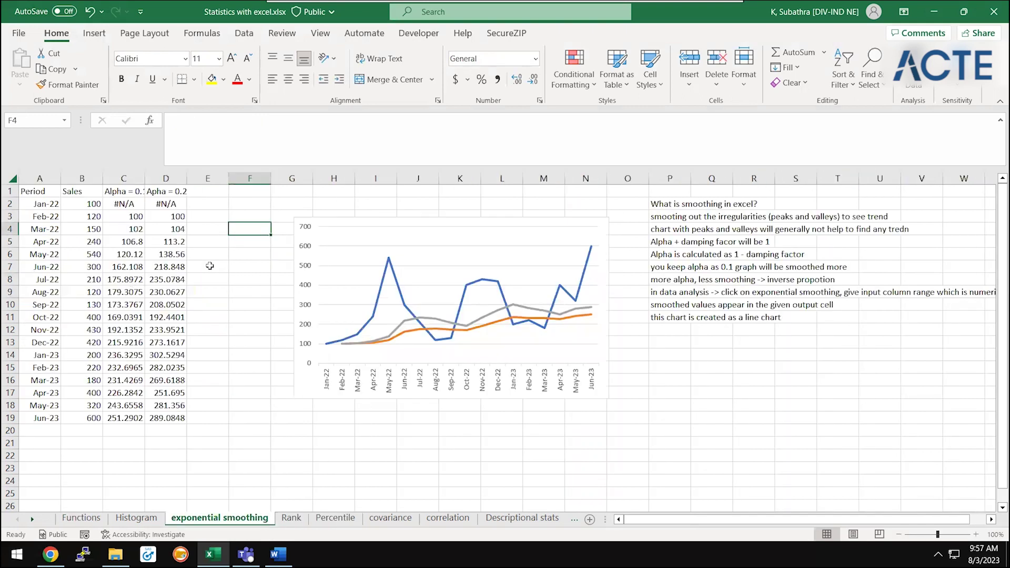
# - Autofit columns C and D to show the full-precision alpha values
pyautogui.click(208, 266)
pyautogui.click(148, 189)
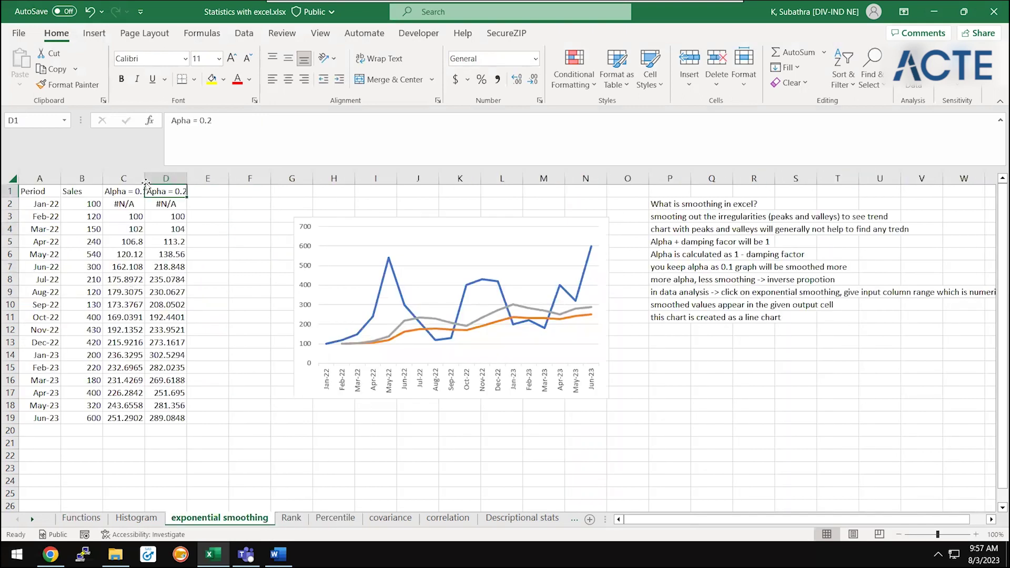
pyautogui.doubleClick(145, 178)
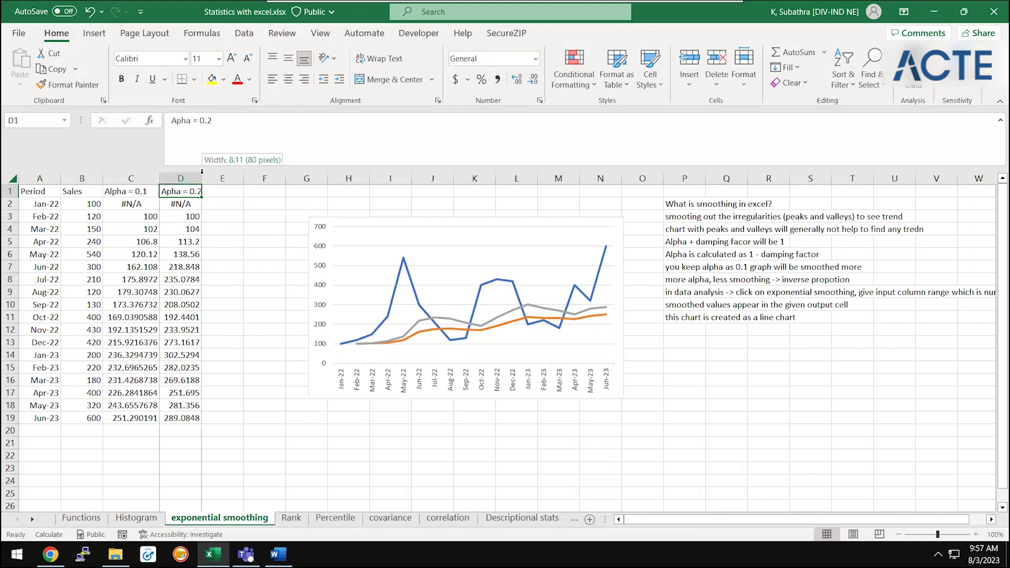
pyautogui.doubleClick(201, 173)
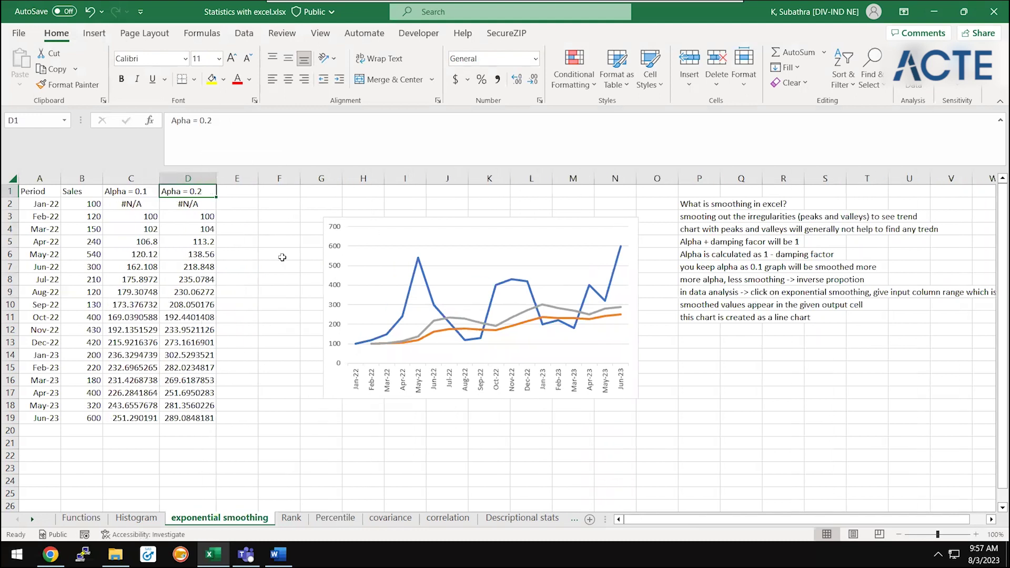
pyautogui.click(150, 229)
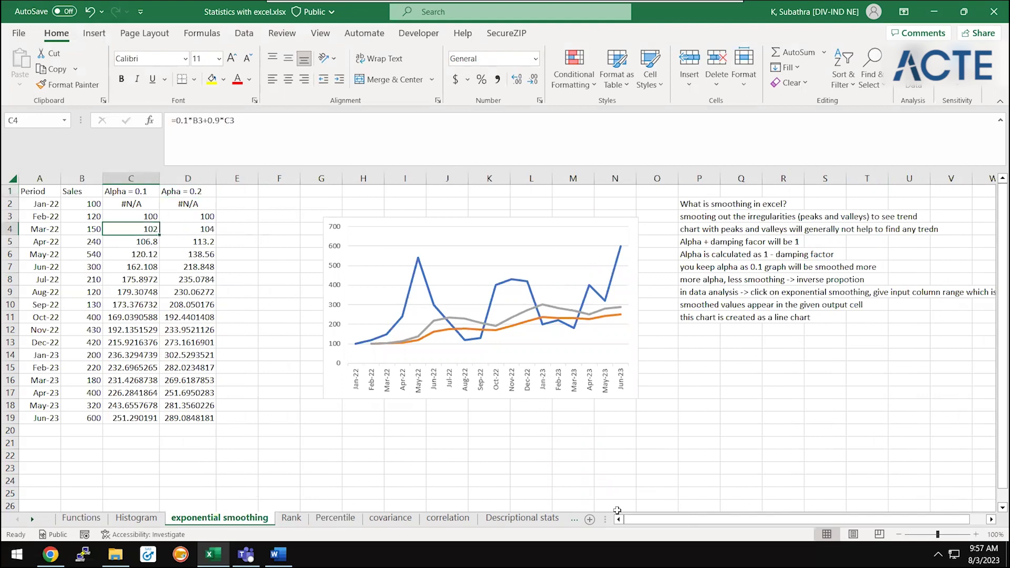
# - Add Sheet2 and paste the Period and Sales table A1:B19 into it
pyautogui.click(590, 520)
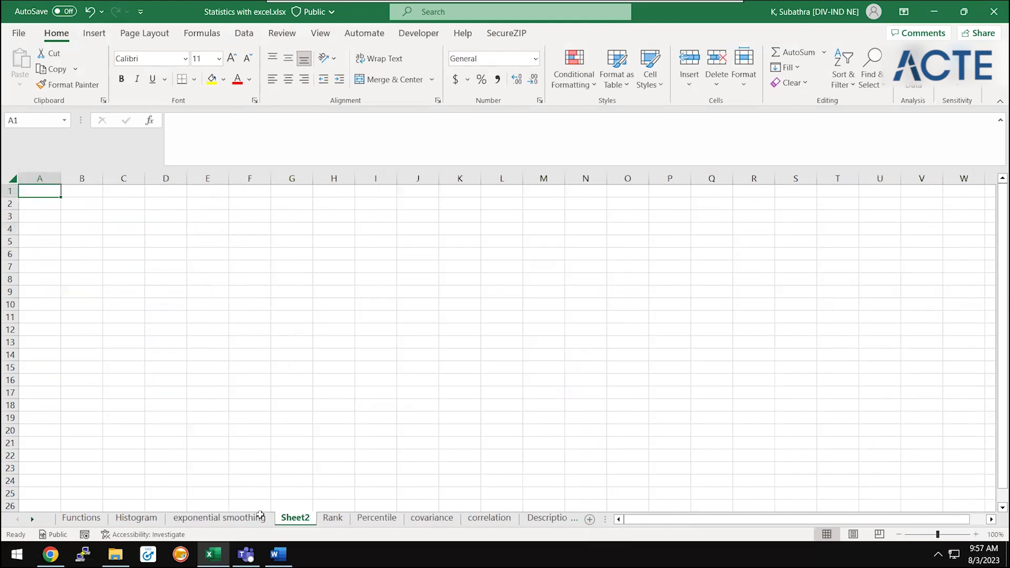
pyautogui.click(222, 518)
pyautogui.click(91, 265)
pyautogui.hotkey('ctrl', 'Up')
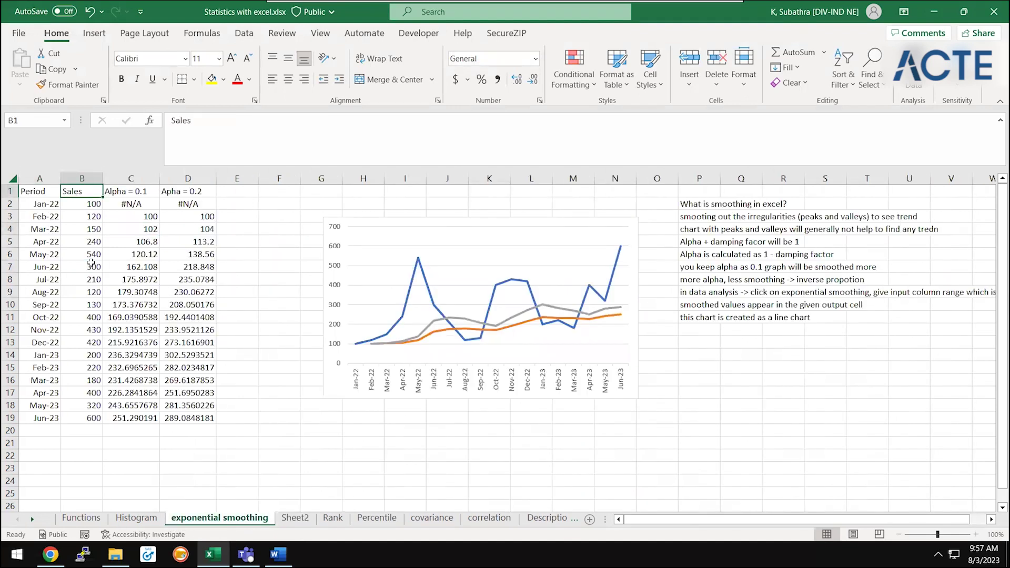
pyautogui.moveTo(32, 191); pyautogui.dragTo(82, 191)
pyautogui.hotkey('ctrl', 'shift', 'Down')
pyautogui.hotkey('ctrl', 'c')
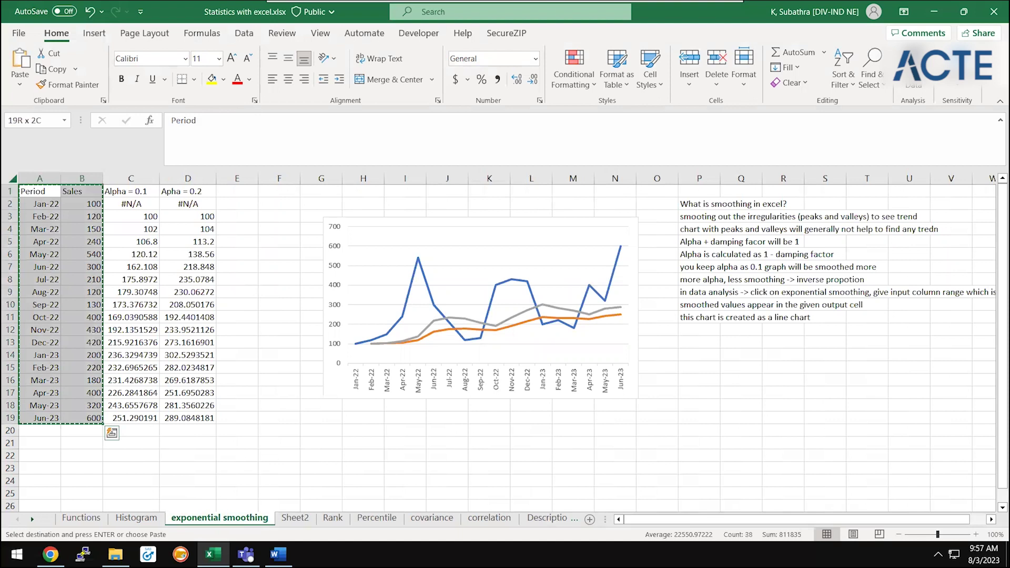
pyautogui.click(295, 518)
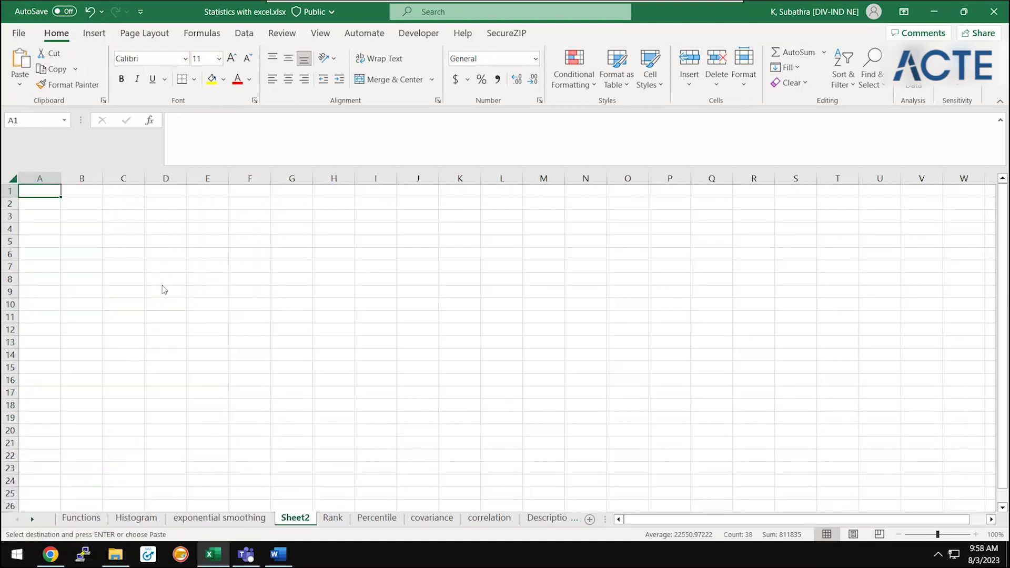
pyautogui.hotkey('ctrl', 'v')
# - Check the pasted Period dates and select the whole table on Sheet2
pyautogui.click(162, 279)
pyautogui.click(9, 217)
pyautogui.hotkey('ctrl', 'Home')
pyautogui.press('Down')
pyautogui.press('Down')
pyautogui.press('Down')
pyautogui.press('Down')
pyautogui.press('Up')
pyautogui.press('Up')
pyautogui.press('Up')
pyautogui.press('Up')
pyautogui.hotkey('ctrl', 'a')
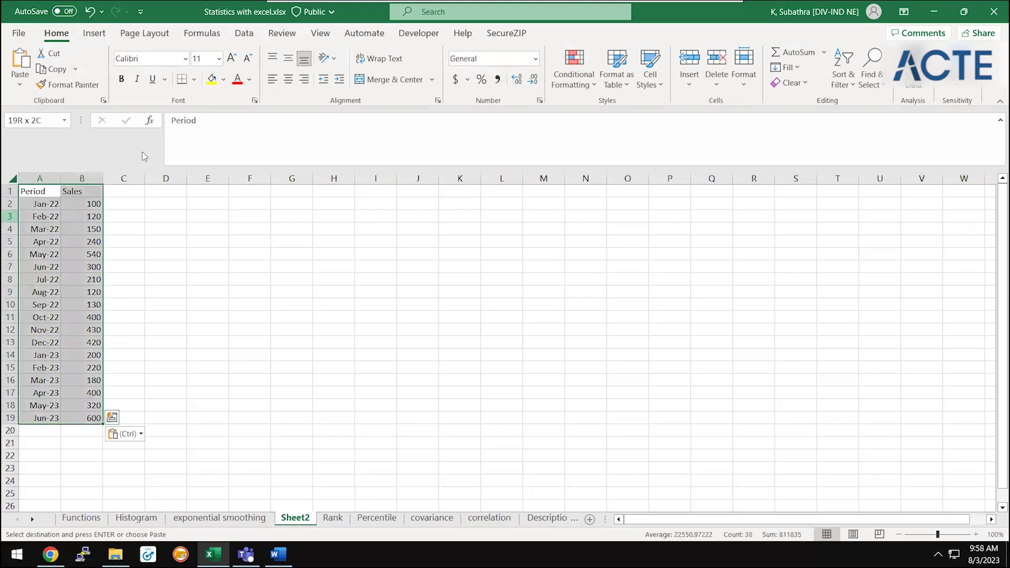
pyautogui.hotkey('alt', 'a')
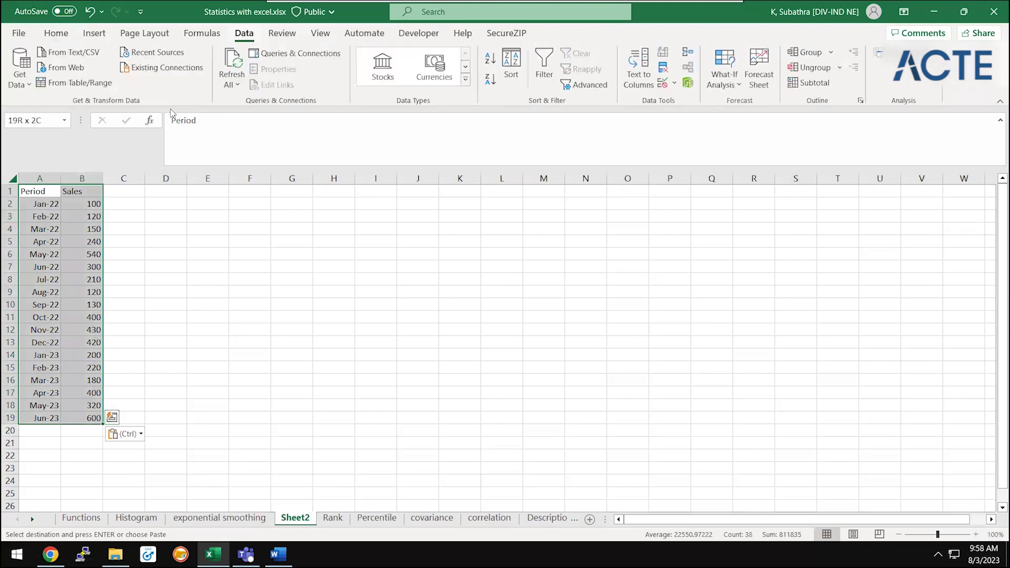
# - Insert a 2-D line chart of the Sales data on Sheet2
pyautogui.click(73, 37)
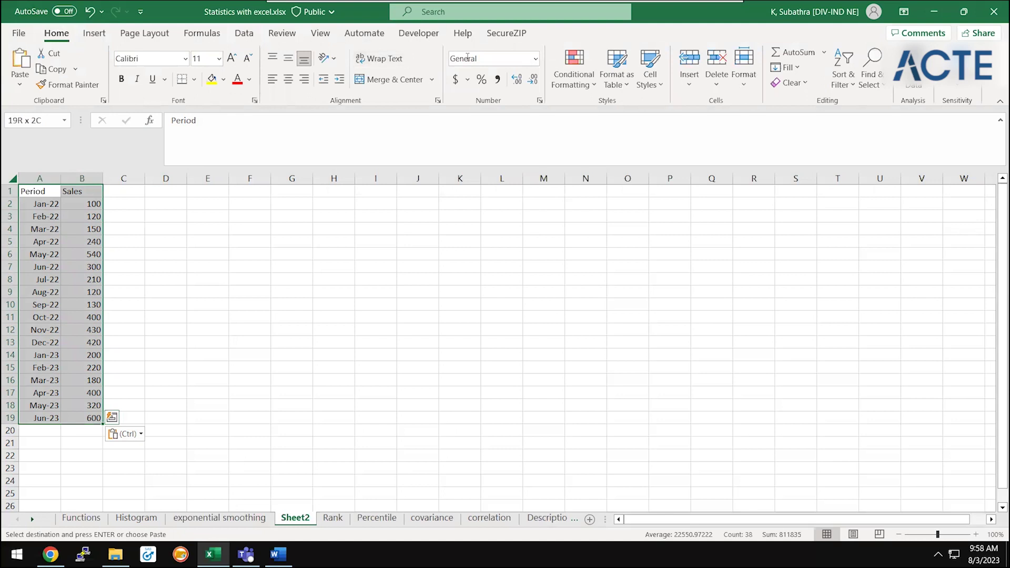
pyautogui.click(103, 36)
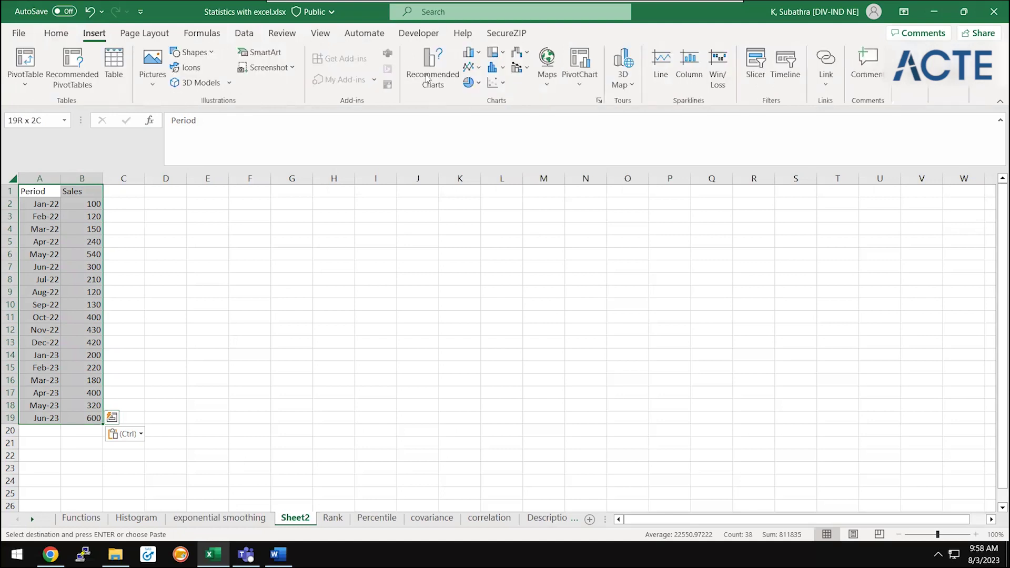
pyautogui.click(480, 72)
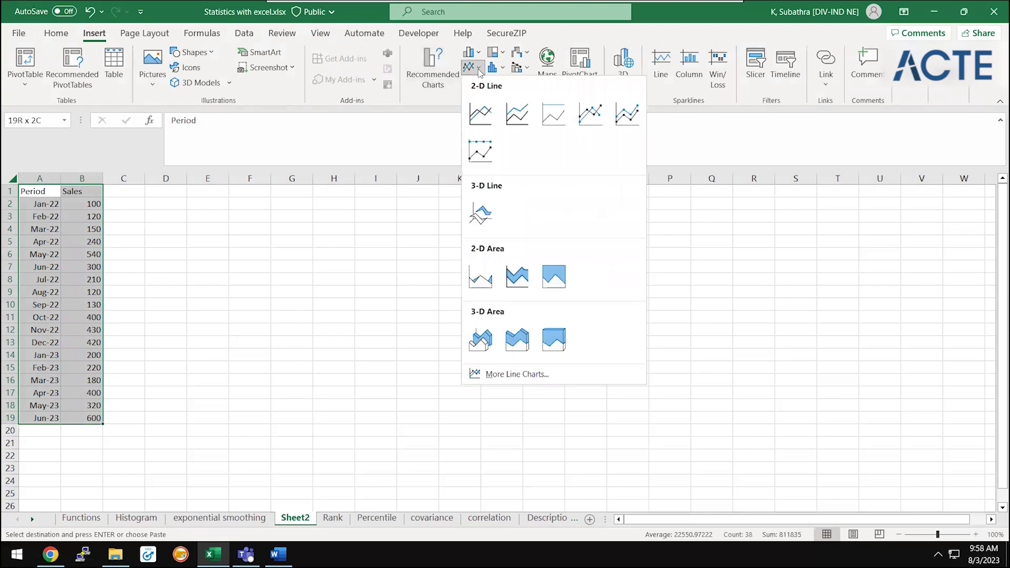
pyautogui.click(484, 114)
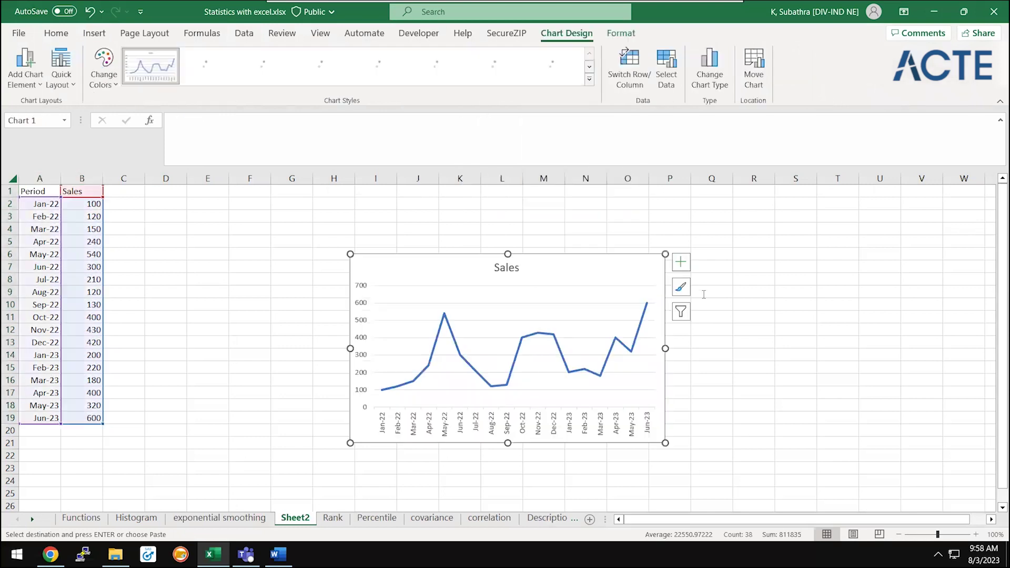
# - Retitle the chart 'Sales and exponential smoothing', fixing the typos
pyautogui.doubleClick(499, 270)
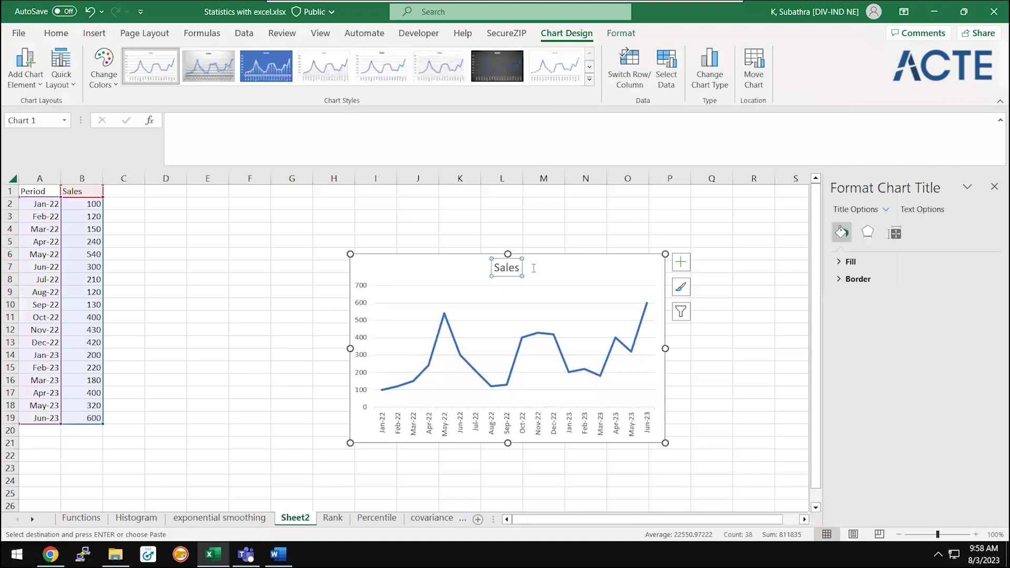
pyautogui.doubleClick(533, 268)
pyautogui.write('Sales and expoenential smoothinh')
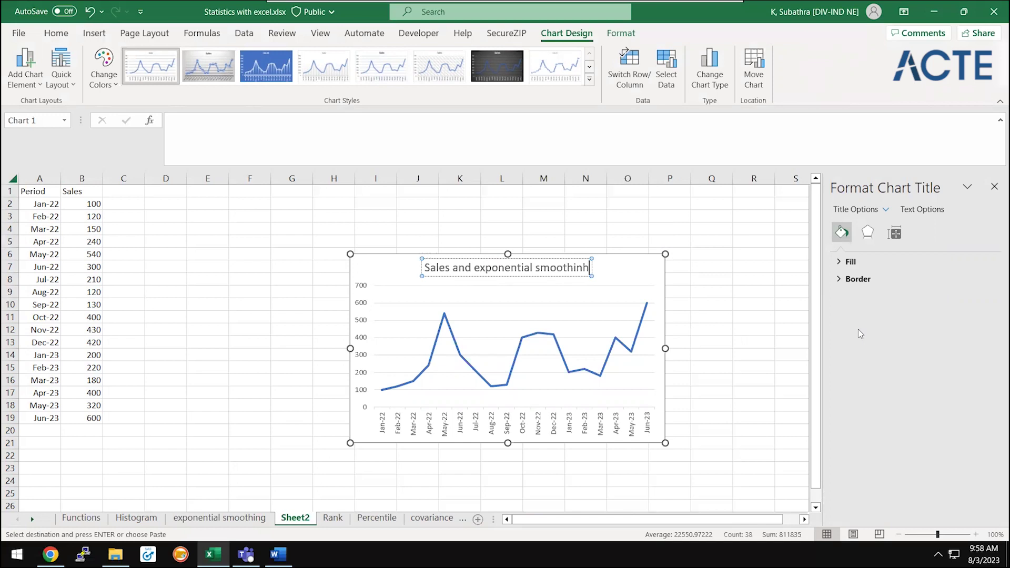
pyautogui.press('BackSpace')
pyautogui.write('g')
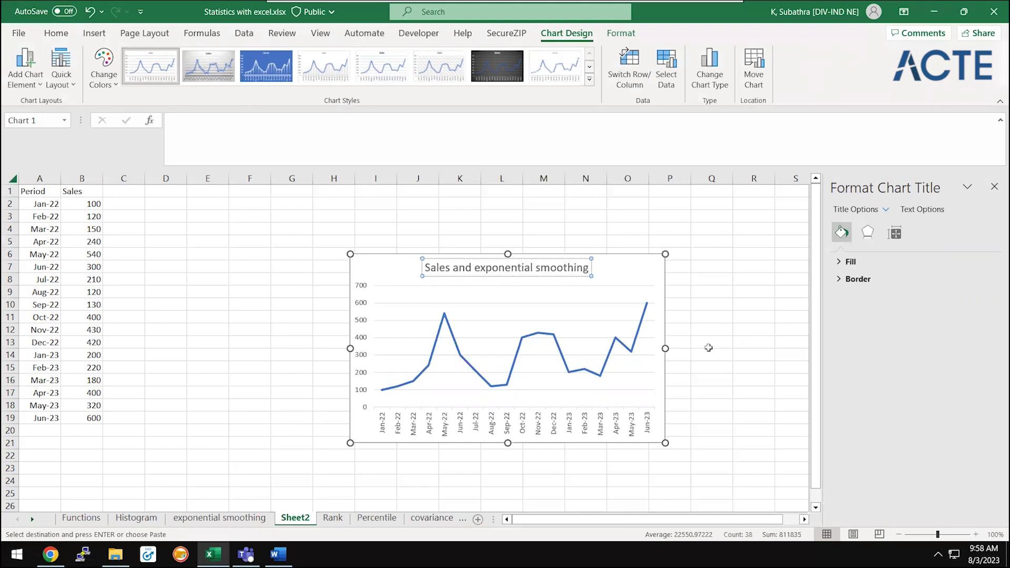
pyautogui.click(707, 344)
pyautogui.click(619, 341)
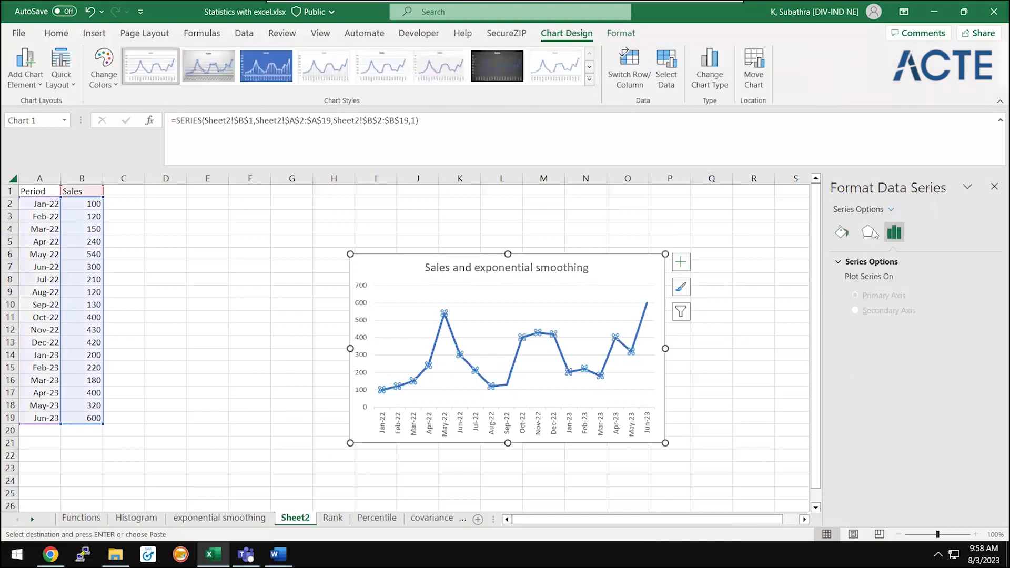
# - Make the Sales line in the Sheet2 chart orange
pyautogui.click(841, 232)
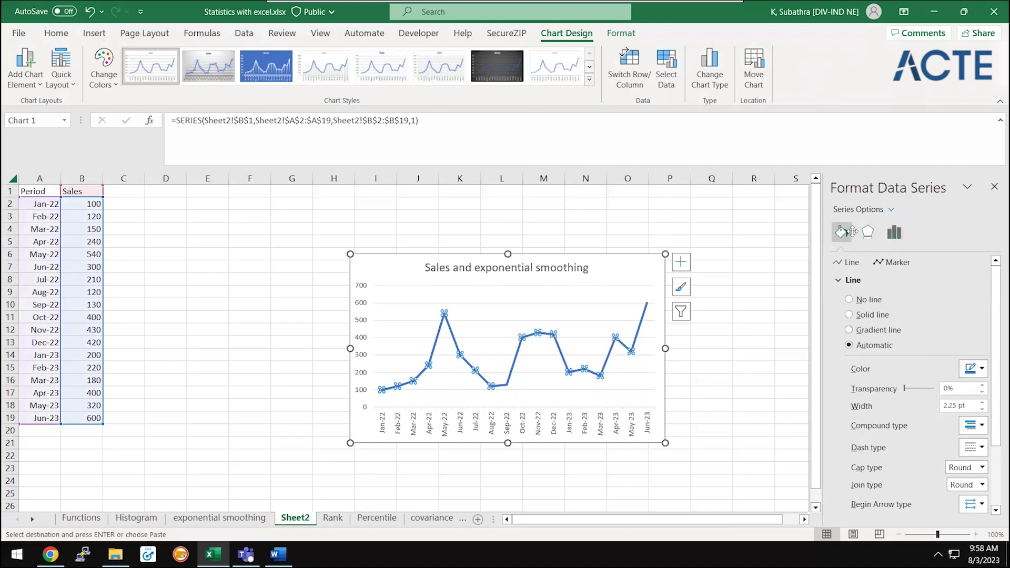
pyautogui.click(974, 368)
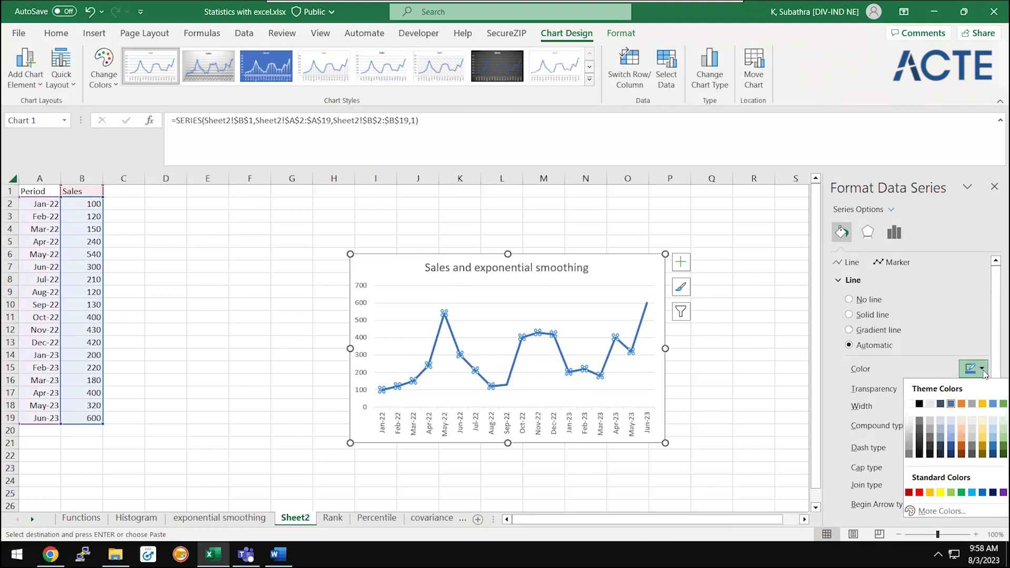
pyautogui.click(961, 404)
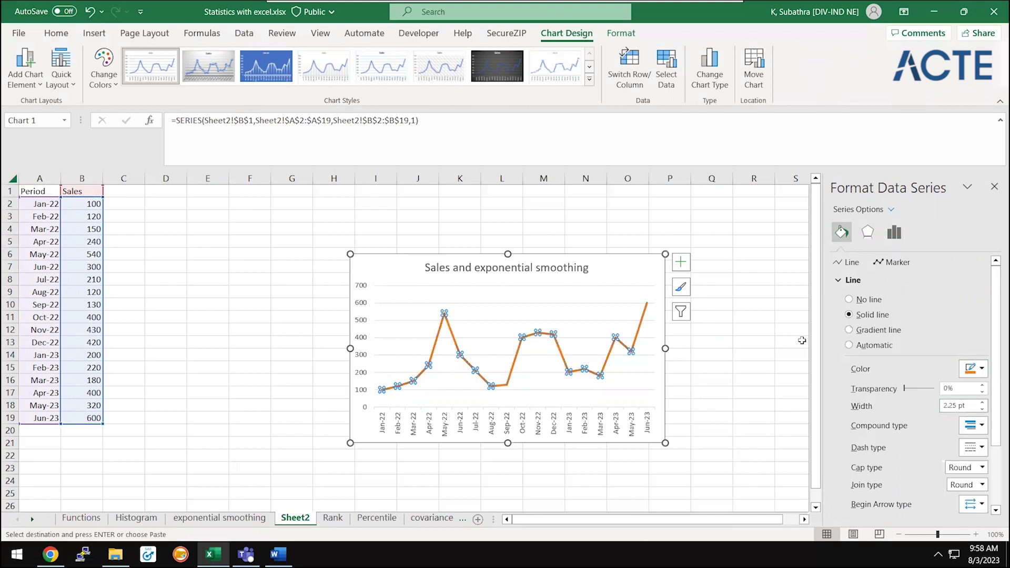
pyautogui.click(717, 379)
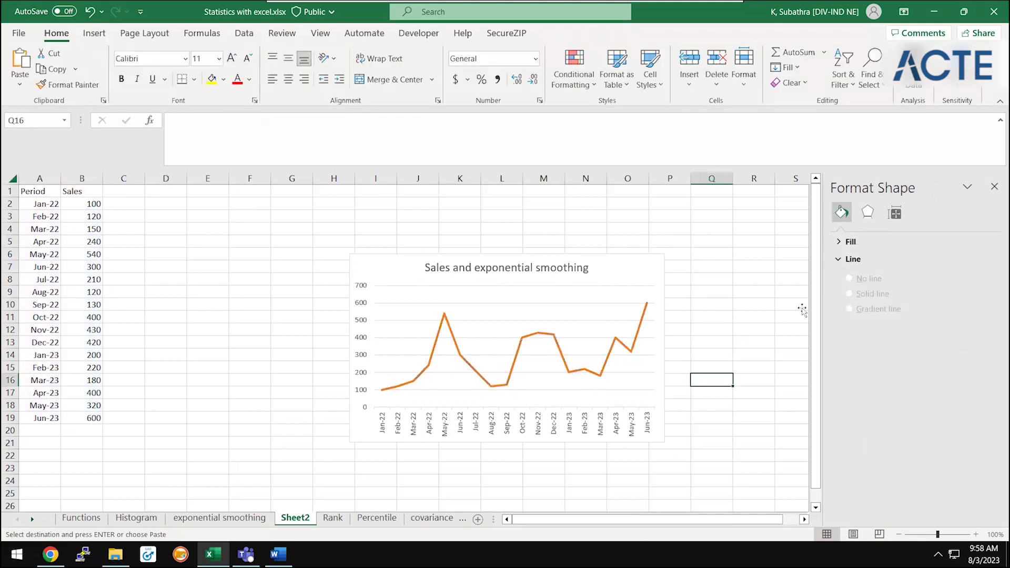
pyautogui.click(672, 263)
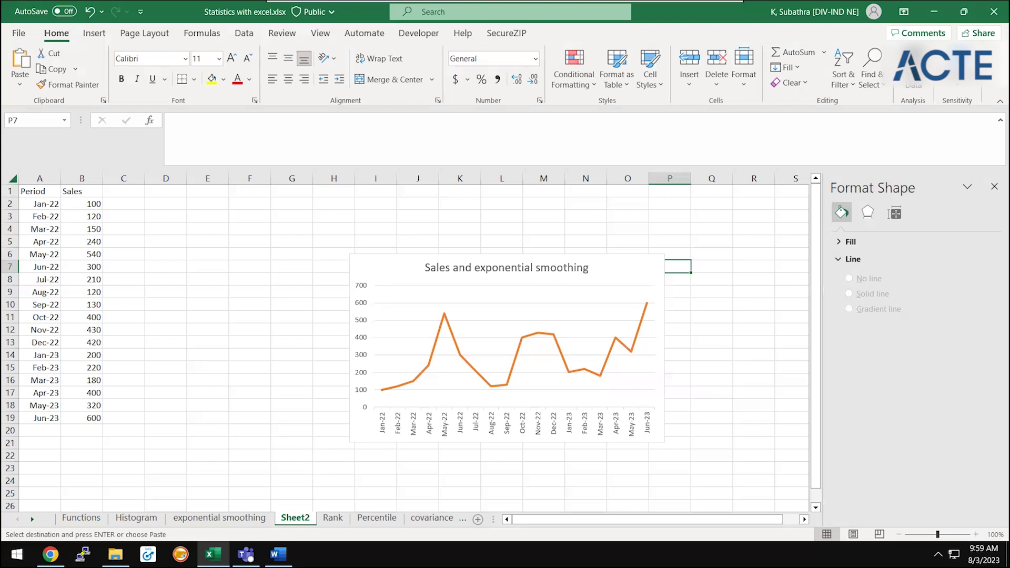
pyautogui.click(240, 520)
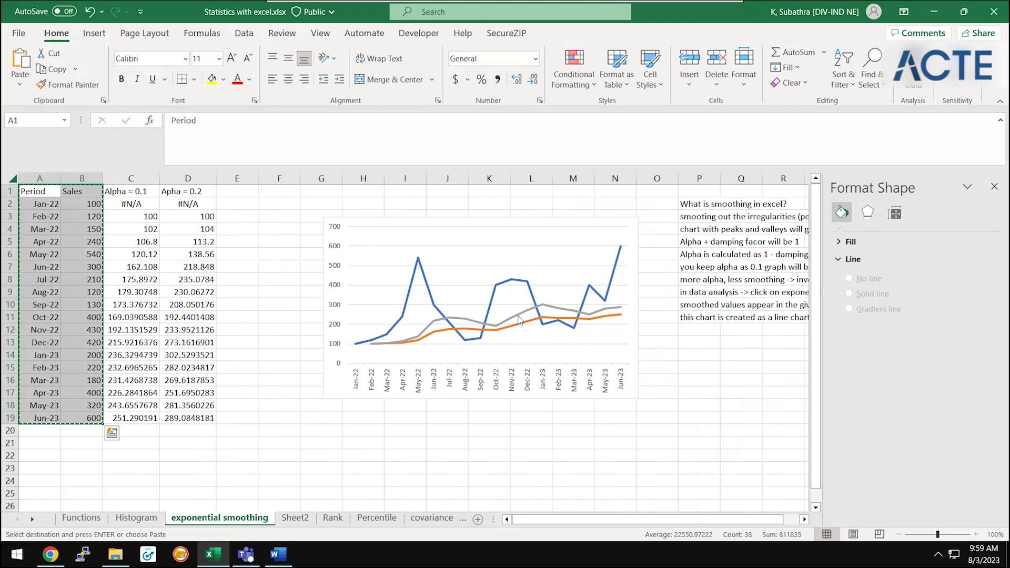
pyautogui.moveTo(608, 322)
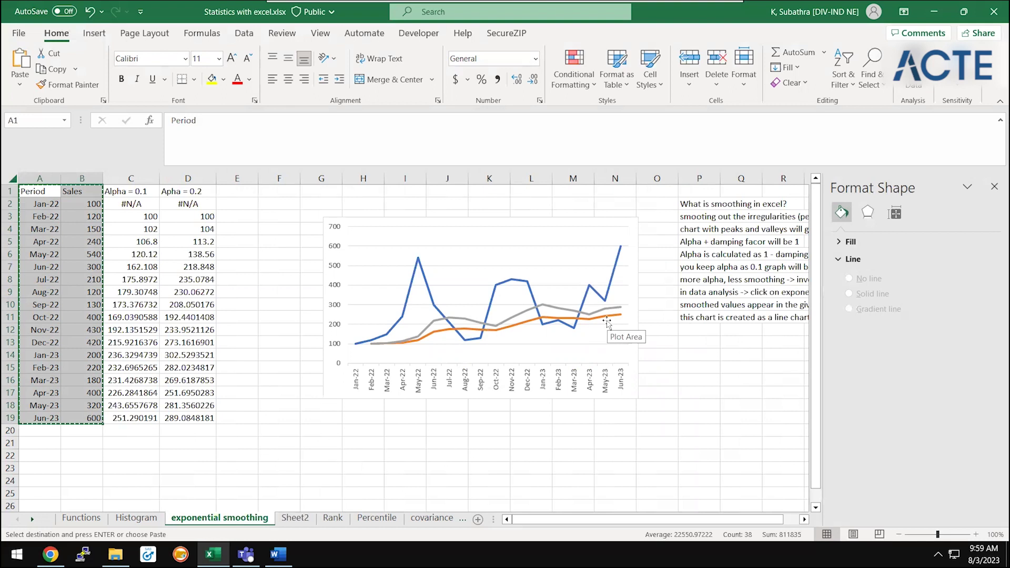
# - Close the Format Shape pane, review the notes on smoothing and alpha, and cancel the pending copy
pyautogui.click(994, 186)
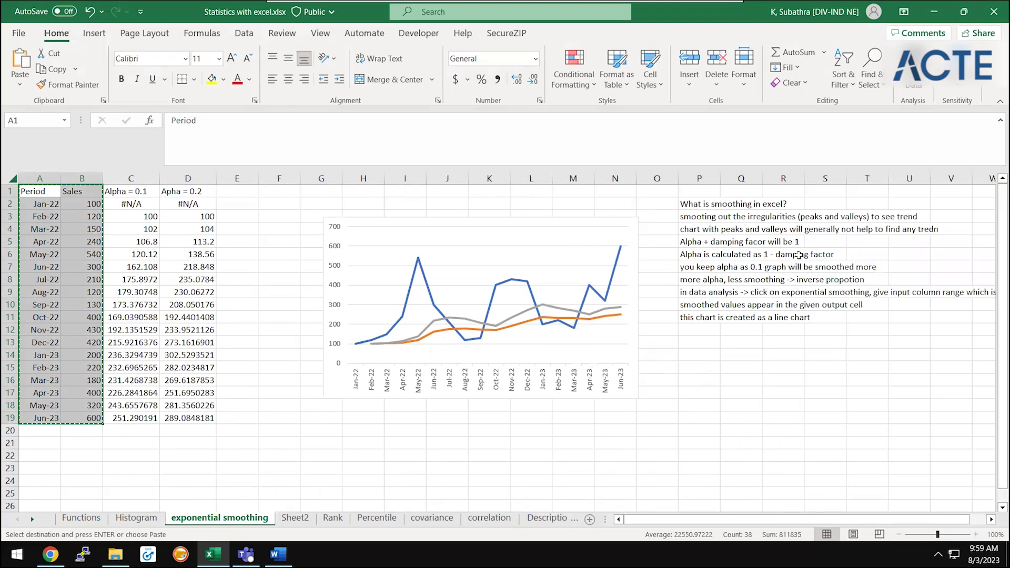
pyautogui.click(798, 255)
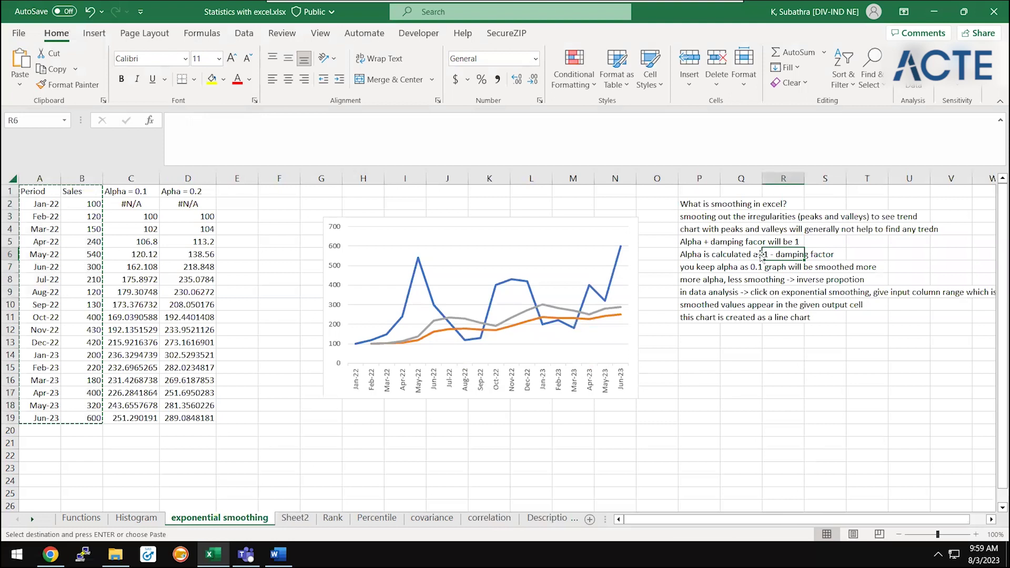
pyautogui.click(687, 220)
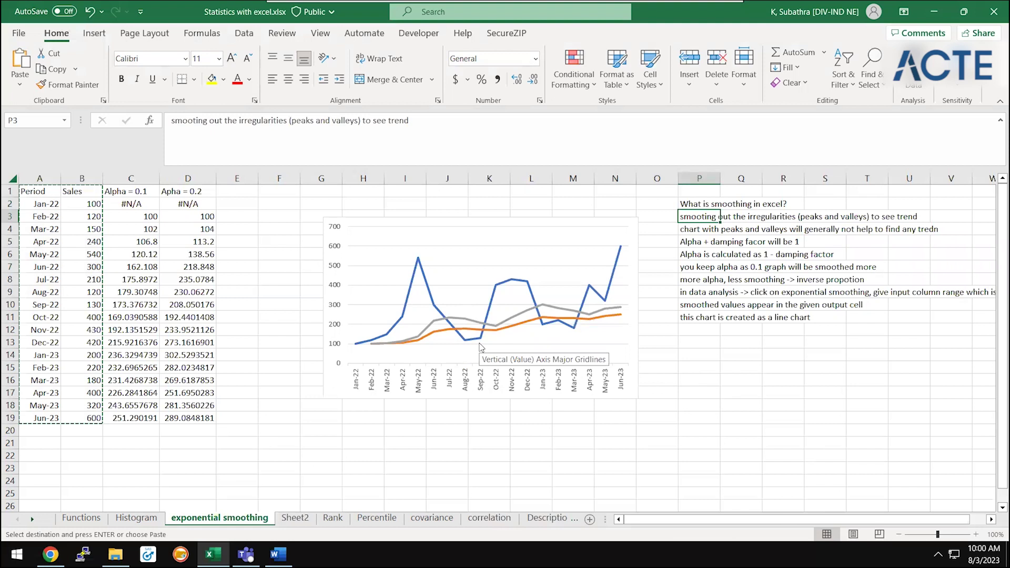
pyautogui.press('Down')
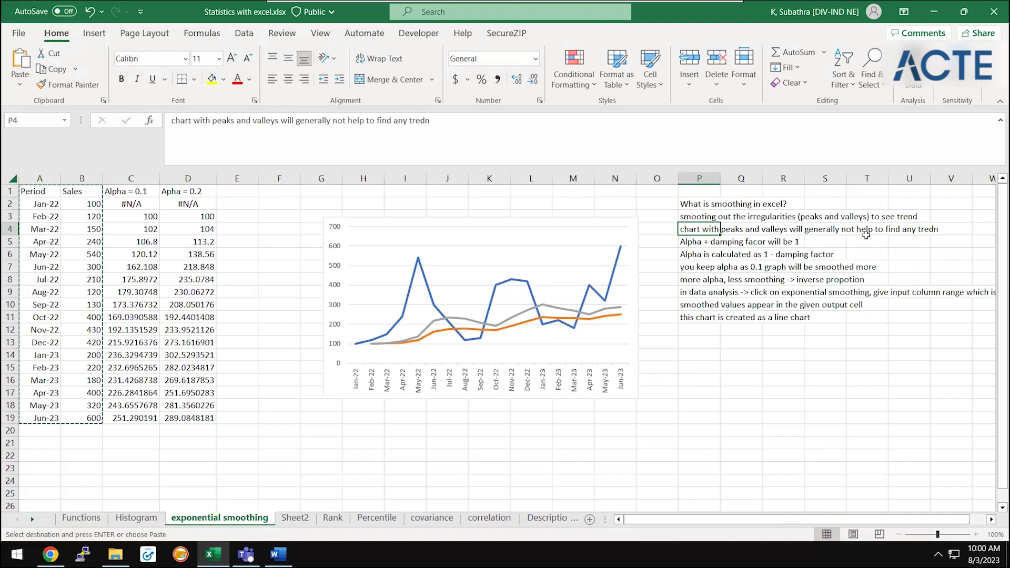
pyautogui.press('Escape')
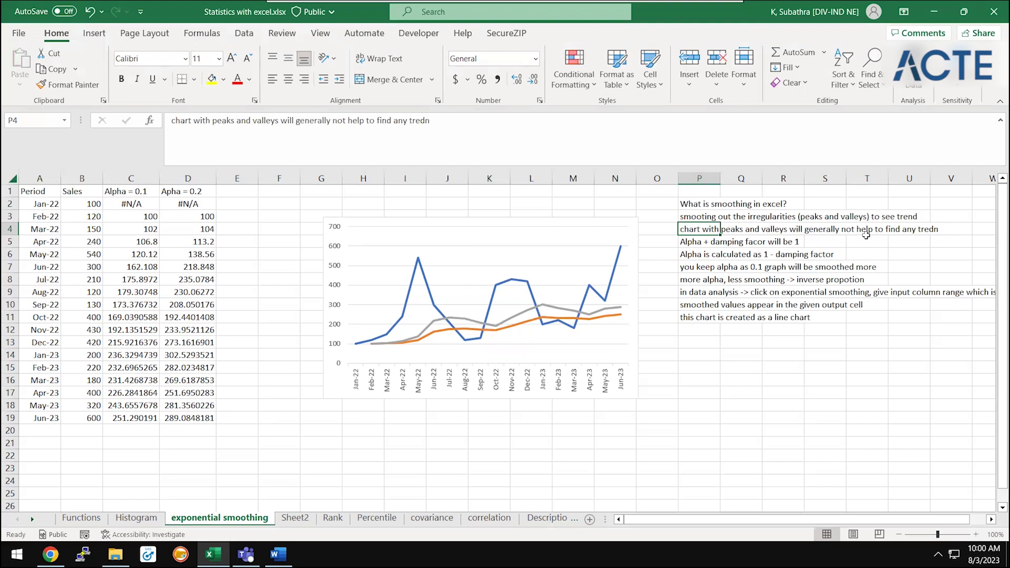
pyautogui.click(286, 517)
# - Open the Exponential Smoothing analysis tool from Data Analysis with the Sheet2 data selected
pyautogui.hotkey('ctrl', 'Home')
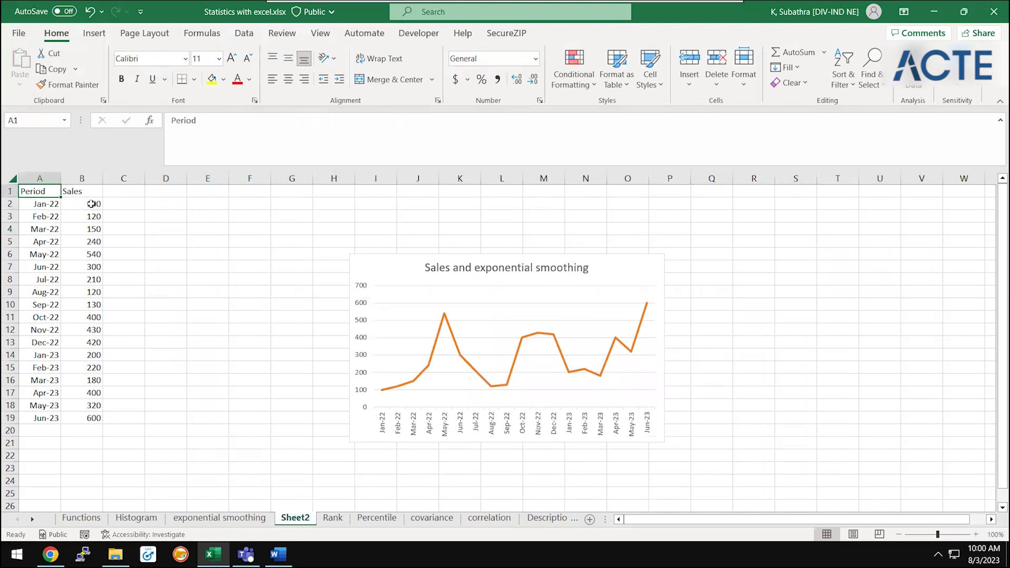
pyautogui.hotkey('ctrl', 'a')
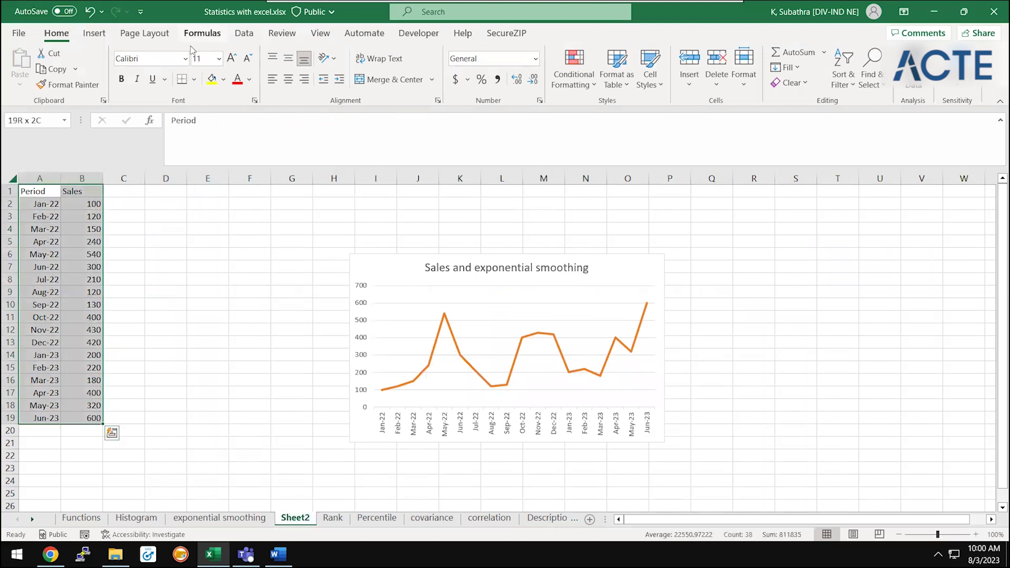
pyautogui.hotkey('alt', 'a')
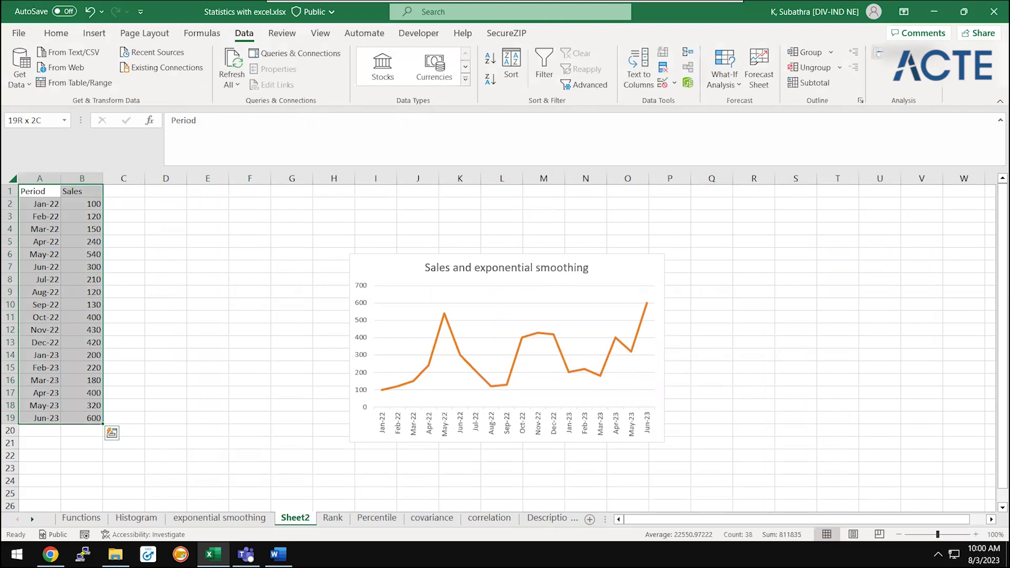
pyautogui.click(903, 58)
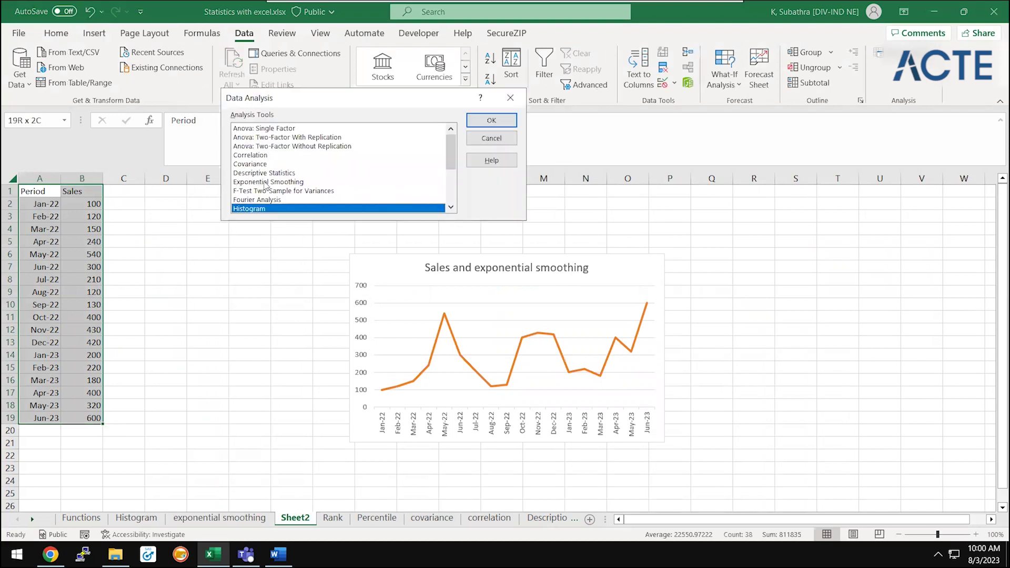
pyautogui.click(264, 182)
pyautogui.click(507, 125)
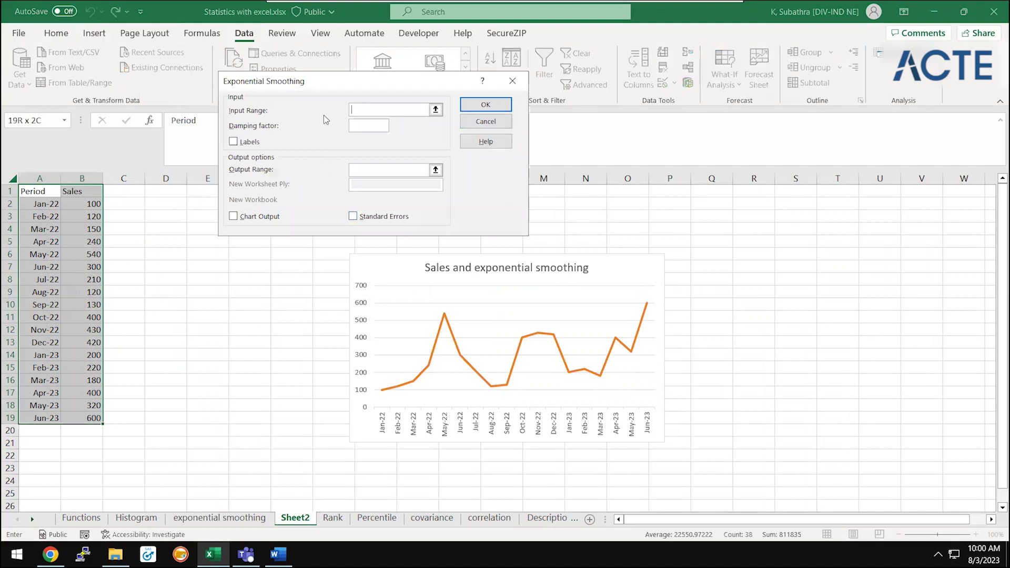
# - Set input range B1:B19, Labels and output C2, then cancel this first attempt
pyautogui.click(435, 110)
pyautogui.click(98, 191)
pyautogui.hotkey('ctrl', 'shift', 'Down')
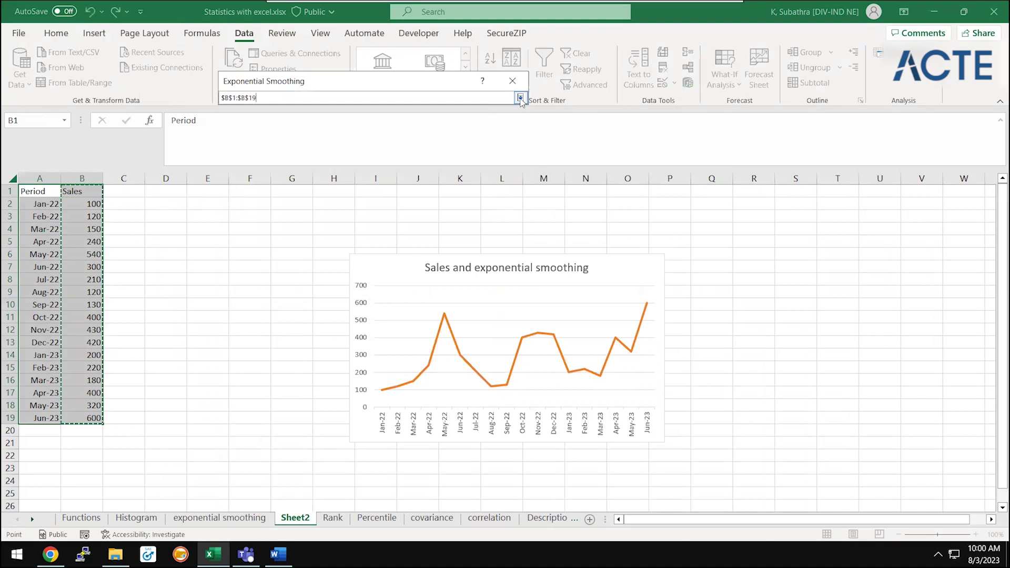
pyautogui.click(520, 98)
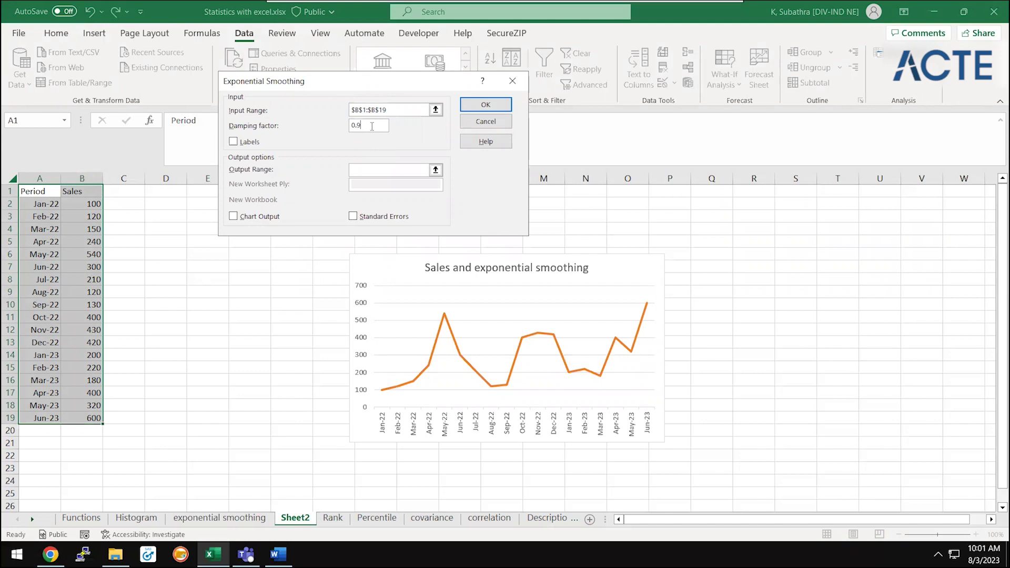
pyautogui.click(233, 142)
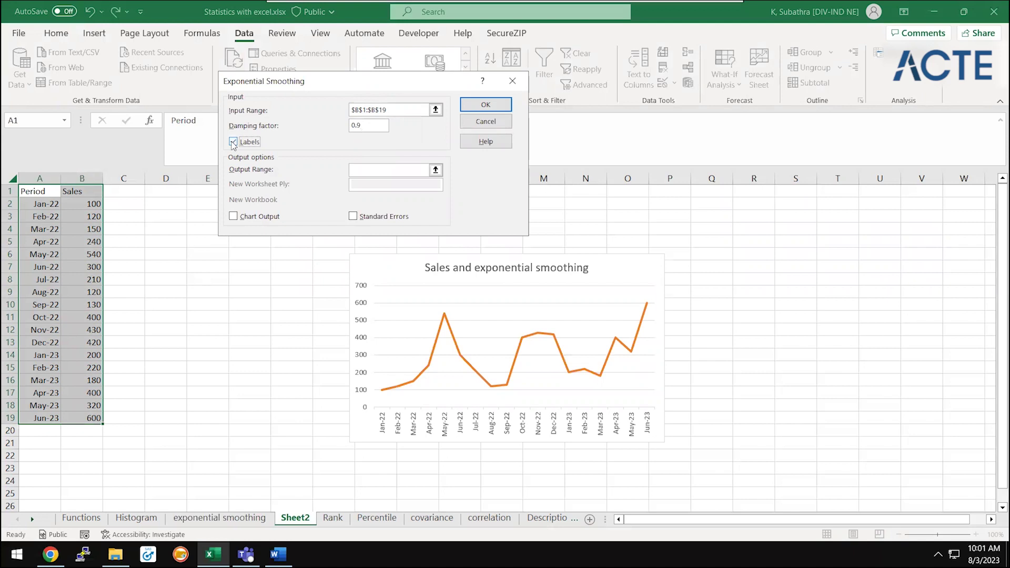
pyautogui.click(436, 169)
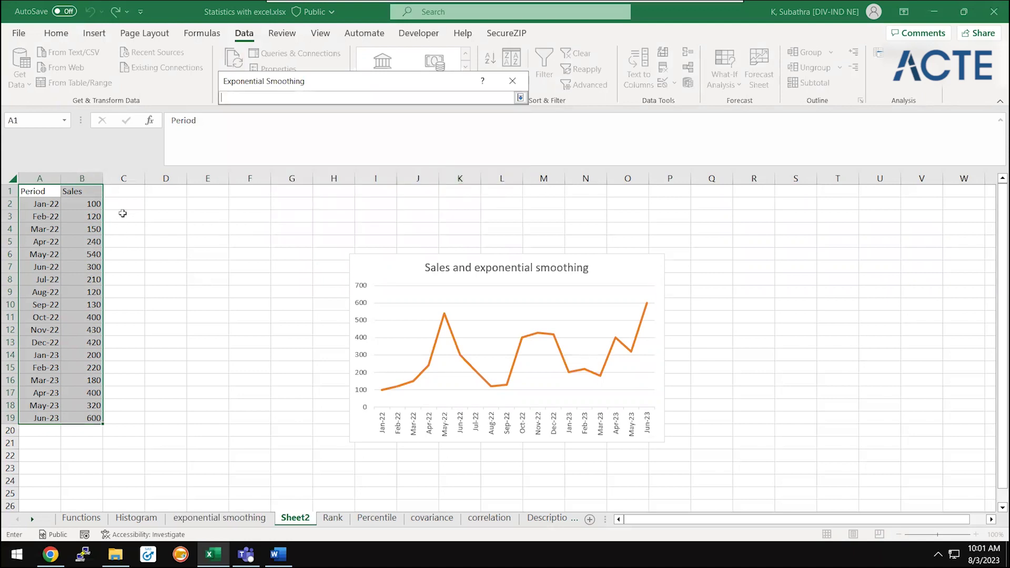
pyautogui.click(126, 206)
pyautogui.click(520, 98)
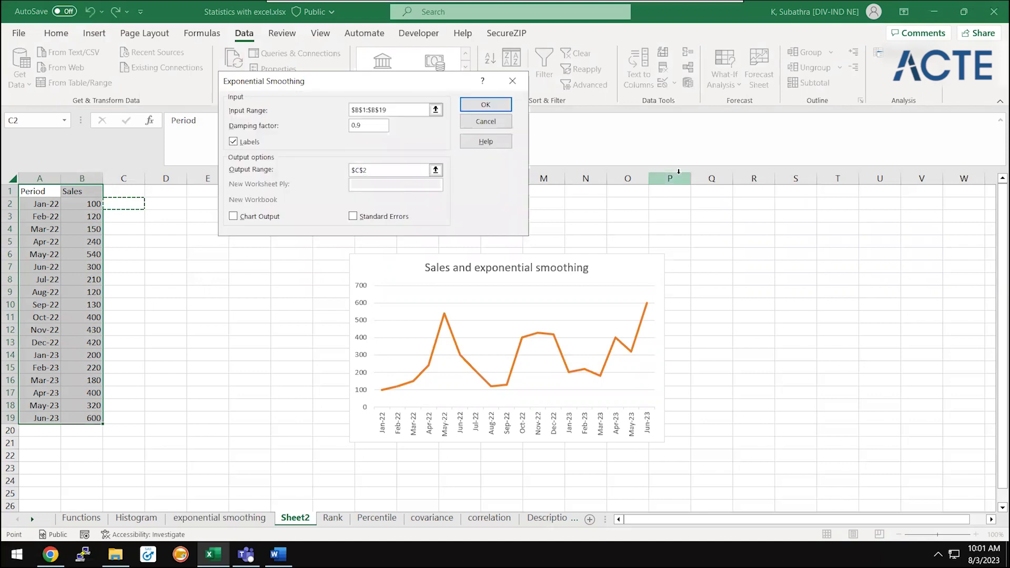
pyautogui.click(480, 121)
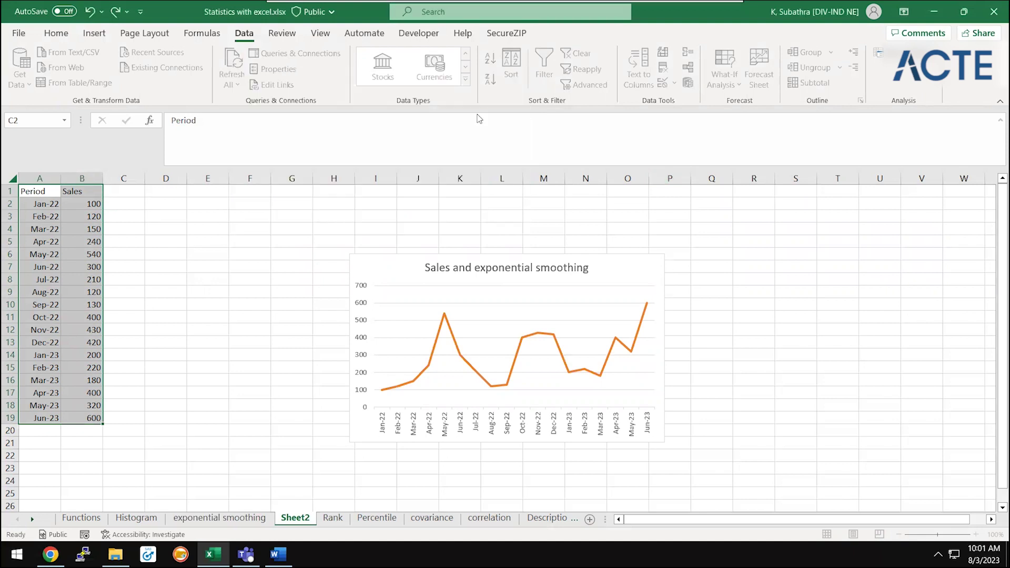
# - Rerun Exponential Smoothing with input B1:B19, damping factor 0.9, Labels and output at C2
pyautogui.click(492, 119)
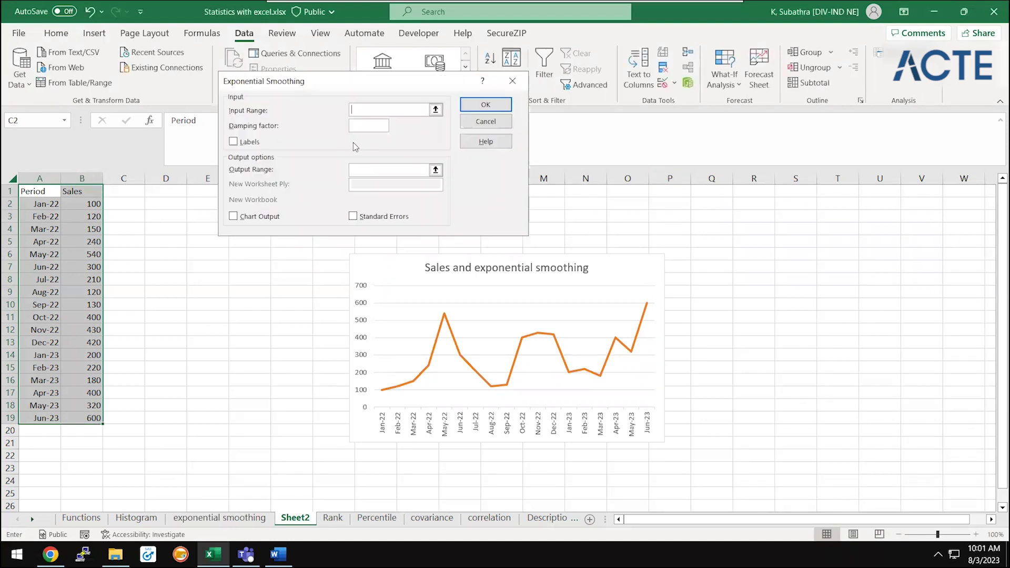
pyautogui.click(435, 108)
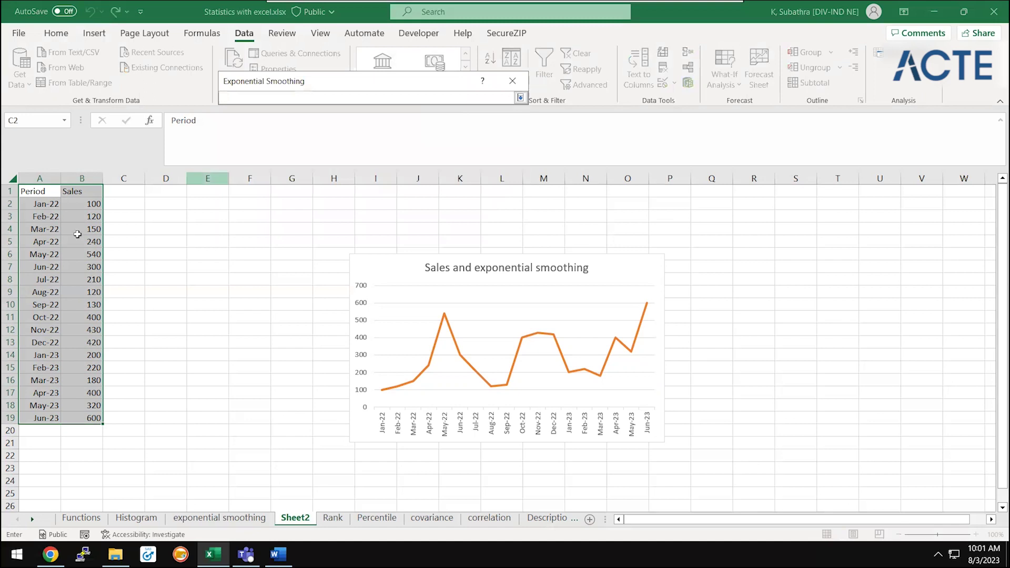
pyautogui.moveTo(84, 196); pyautogui.dragTo(84, 418)
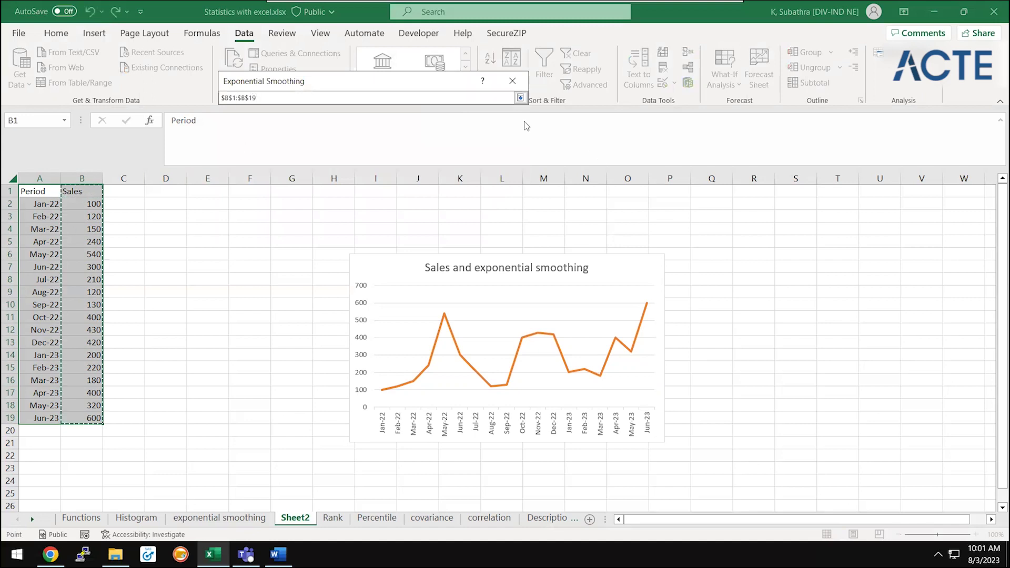
pyautogui.click(520, 98)
pyautogui.click(386, 124)
pyautogui.write('9')
pyautogui.click(233, 141)
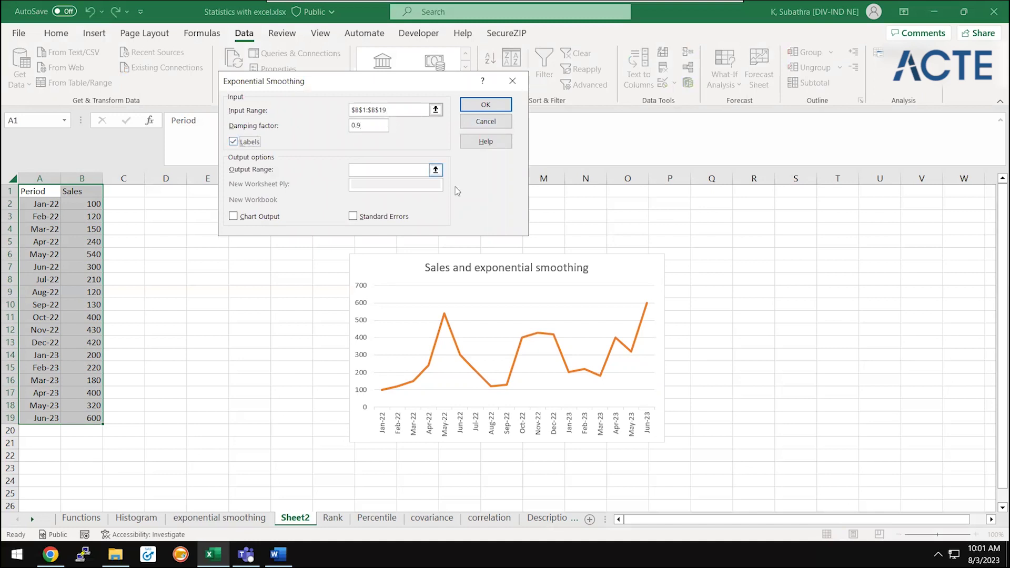
pyautogui.click(435, 170)
pyautogui.click(124, 196)
pyautogui.click(520, 97)
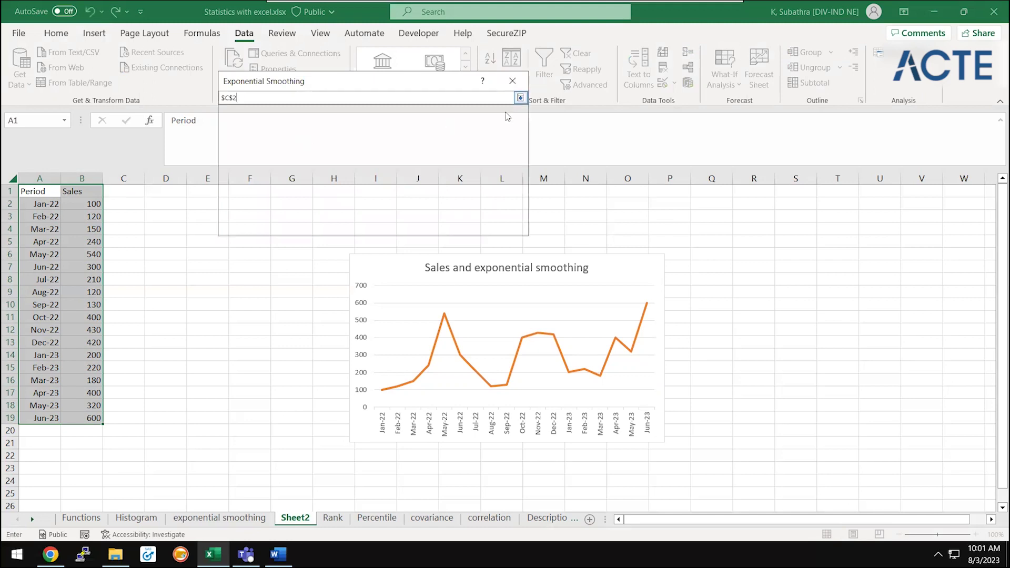
pyautogui.click(494, 106)
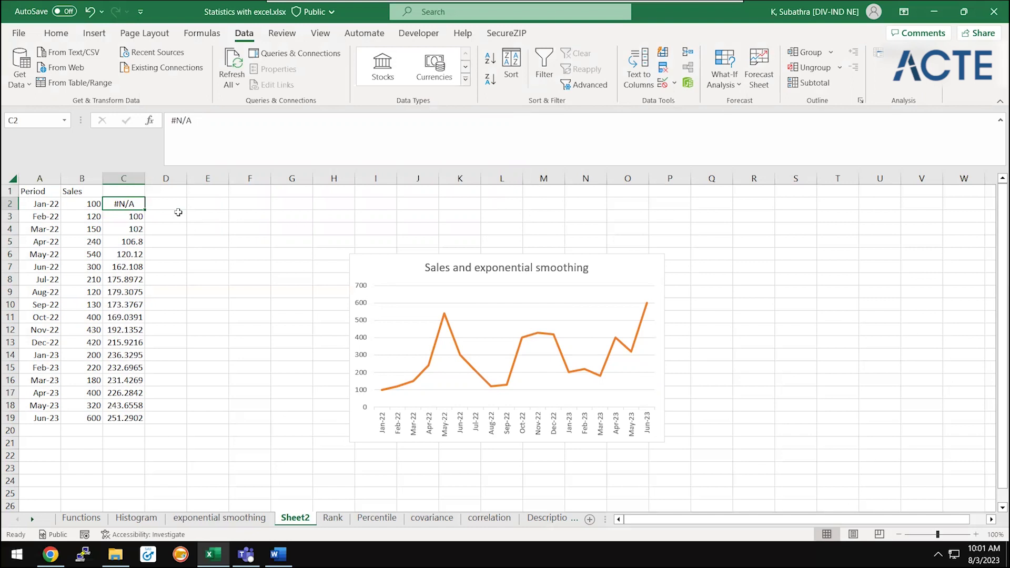
# - Enter the header 'Alpha=0.1' in cell C1 above the smoothed values
pyautogui.press('Left')
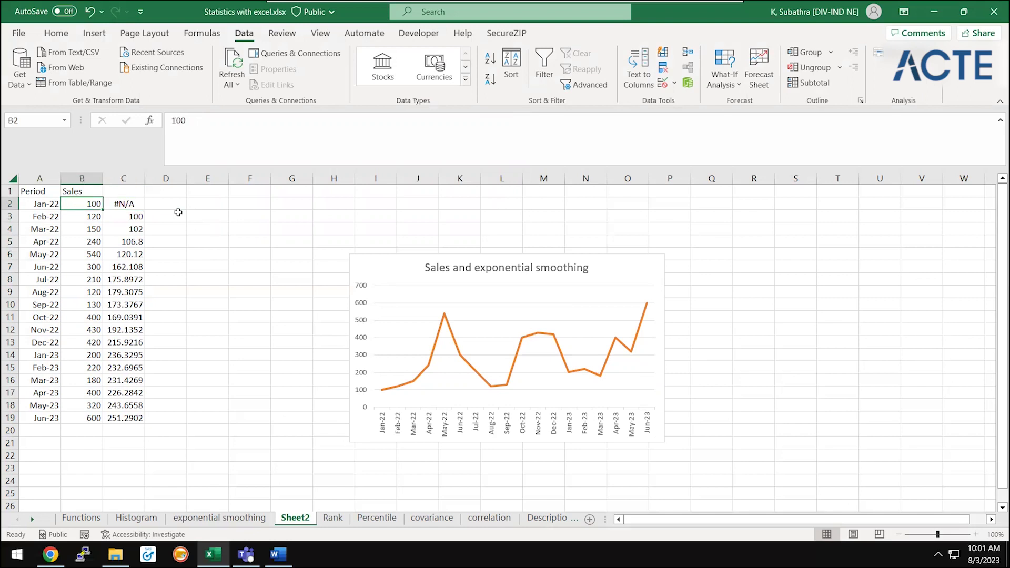
pyautogui.press('Up')
pyautogui.press('Right')
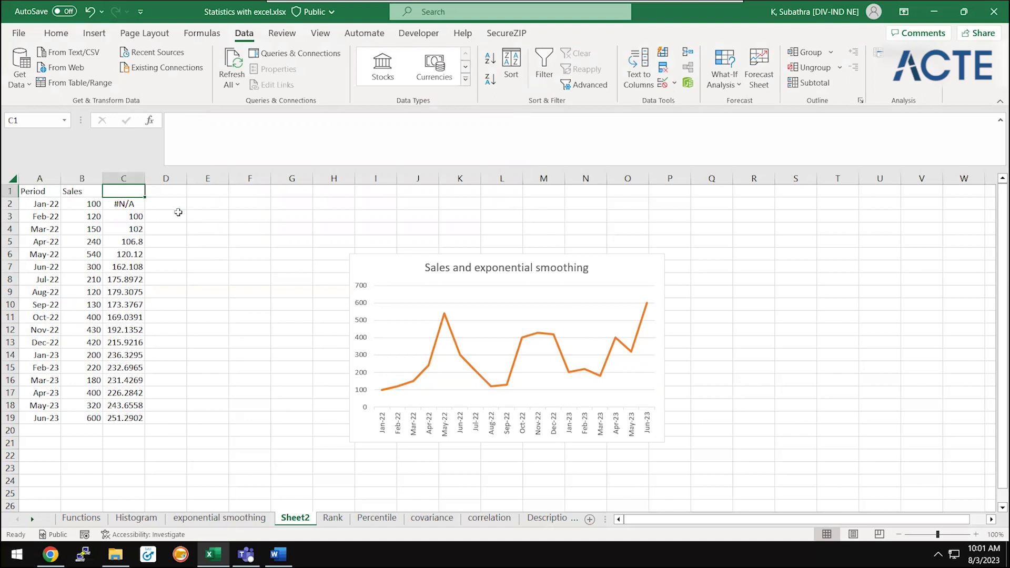
pyautogui.write('Aplha')
pyautogui.press('BackSpace')
pyautogui.press('BackSpace')
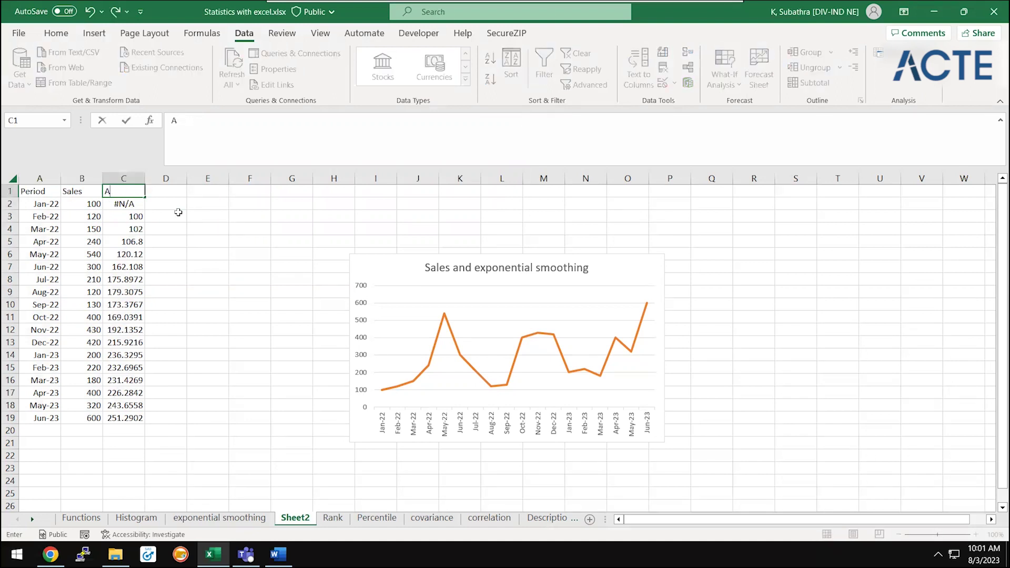
pyautogui.write('pha=0.1')
pyautogui.press('Return')
pyautogui.press('Up')
pyautogui.press('Right')
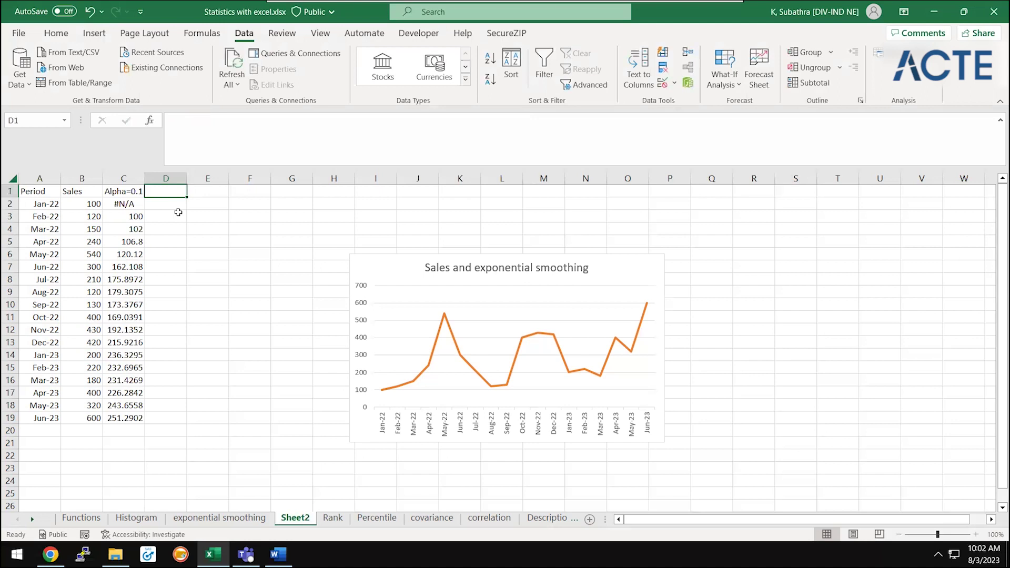
pyautogui.press('Left')
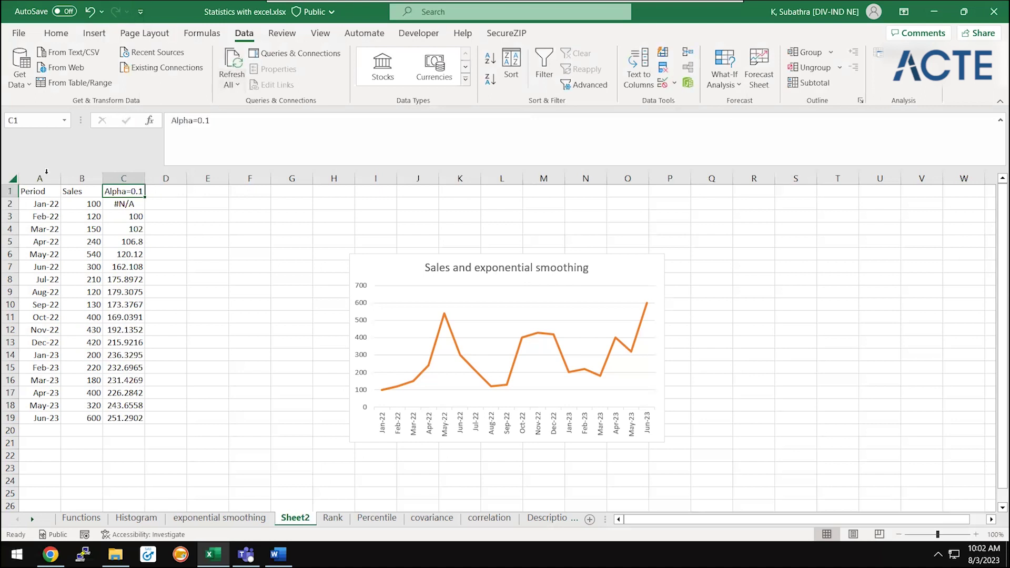
pyautogui.press('Left')
pyautogui.press('Left')
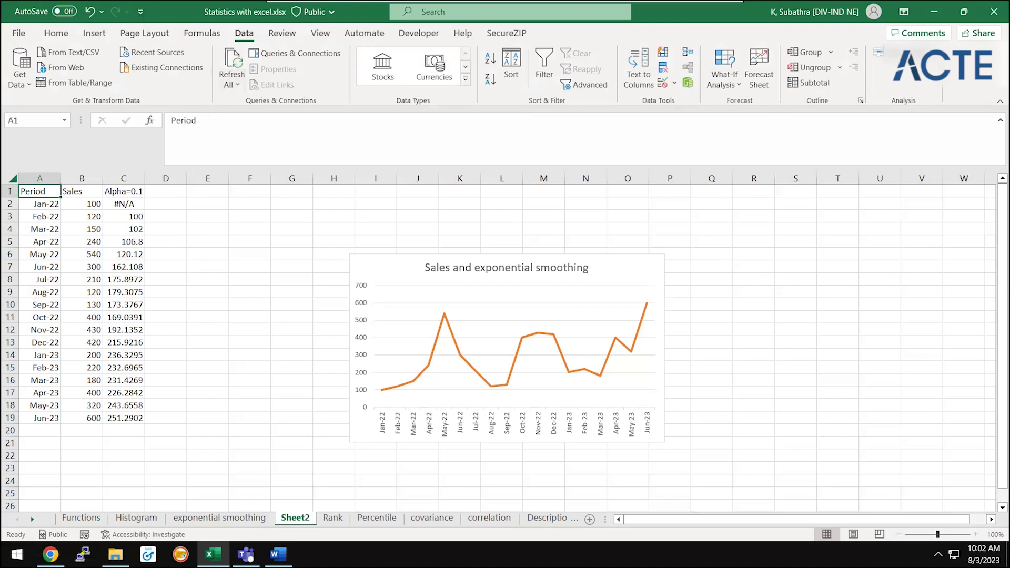
# - Run Exponential Smoothing again with an edited damping factor, outputting from cell D2
pyautogui.click(897, 53)
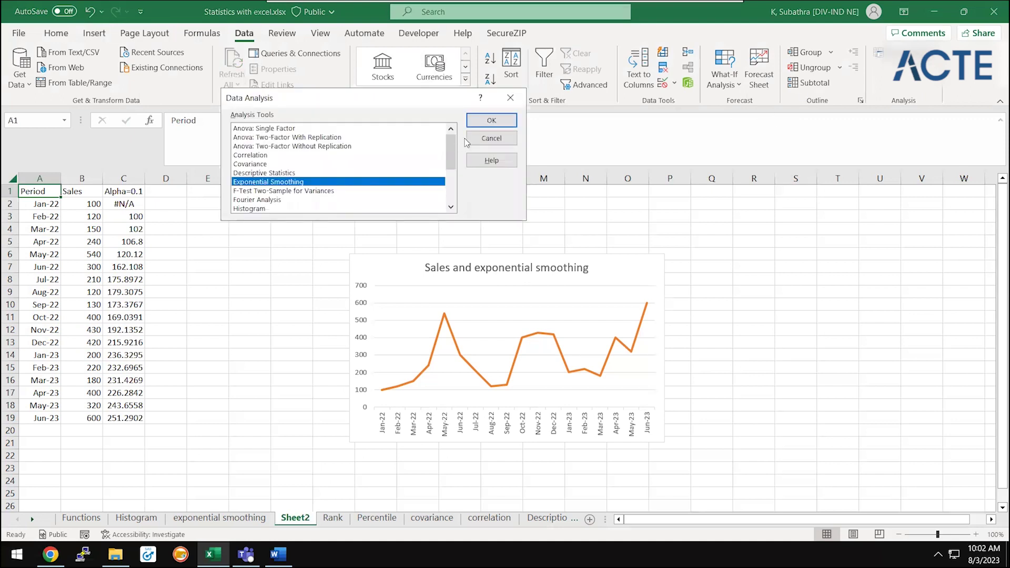
pyautogui.click(492, 120)
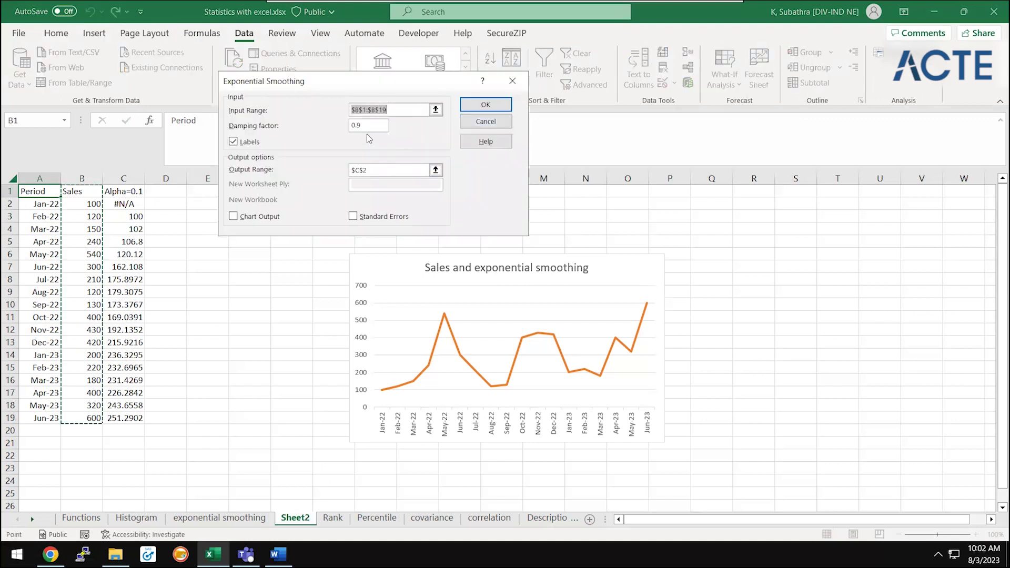
pyautogui.click(372, 128)
pyautogui.write('9')
pyautogui.click(435, 169)
pyautogui.click(158, 208)
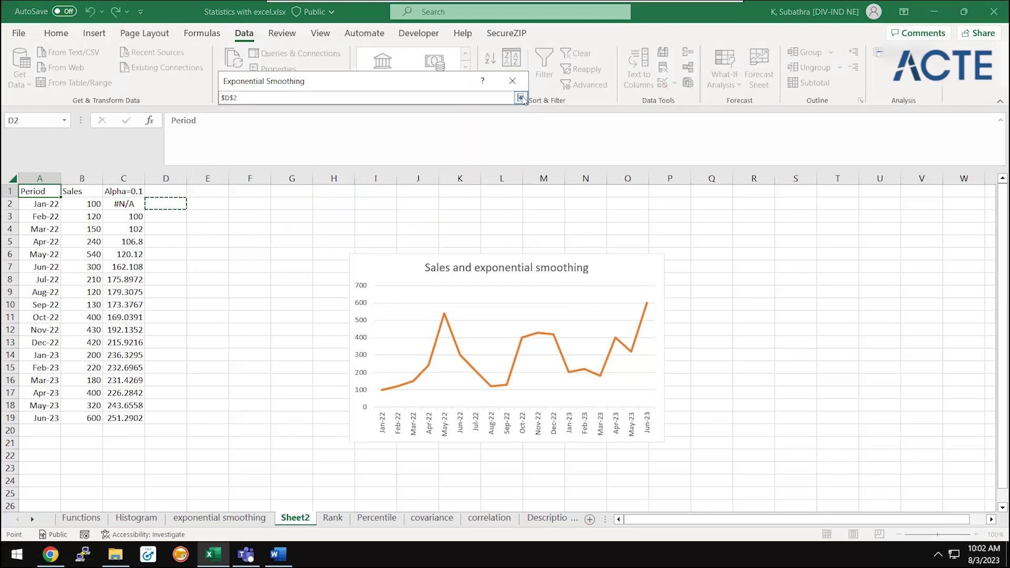
pyautogui.click(520, 98)
pyautogui.click(486, 105)
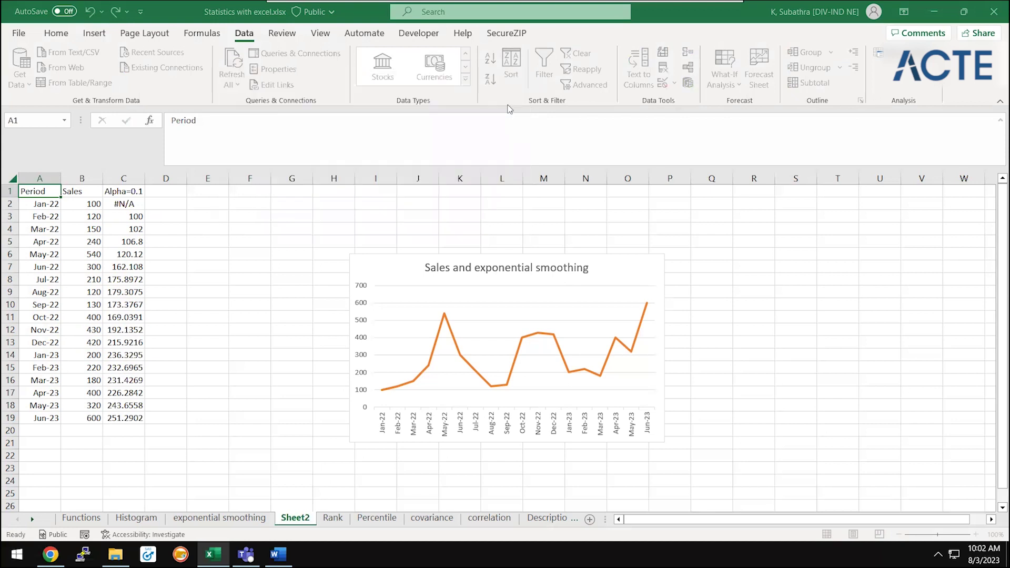
# - Enter the header 'Alpha=0.5' in cell D1
pyautogui.click(149, 196)
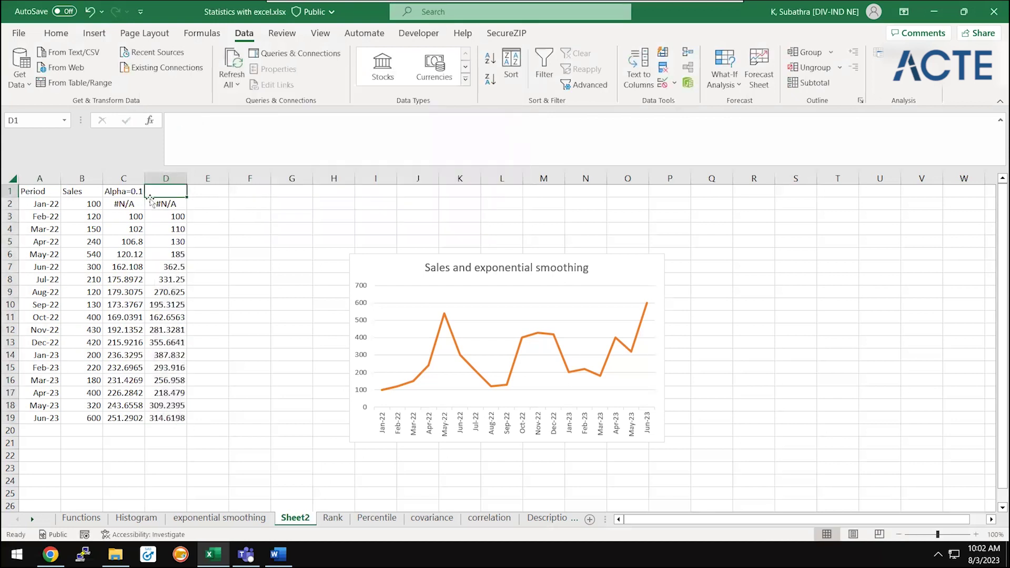
pyautogui.write('Alp')
pyautogui.press('BackSpace')
pyautogui.press('BackSpace')
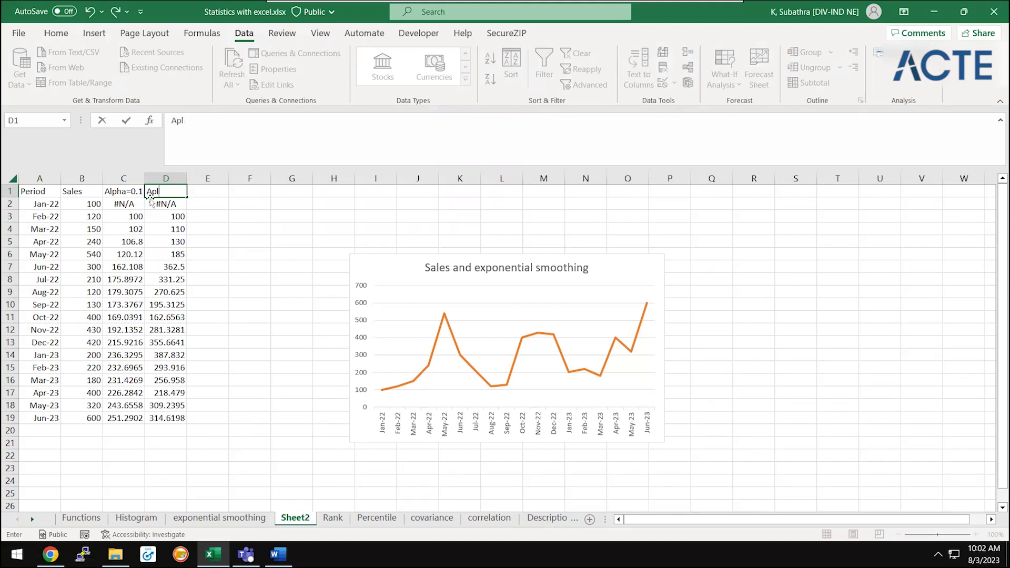
pyautogui.write('pha=0.5')
pyautogui.press('Return')
pyautogui.click(507, 293)
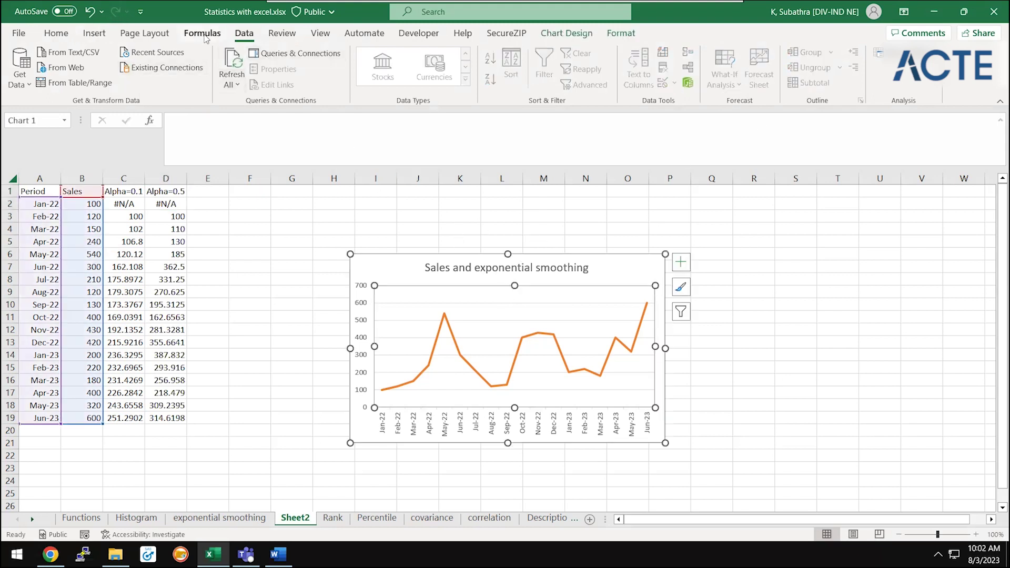
# - Widen the chart data range end from $B$19 to $D$19 so both smoothed series plot
pyautogui.scroll(-1, 204, 38)
pyautogui.scroll(-1, 204, 38)
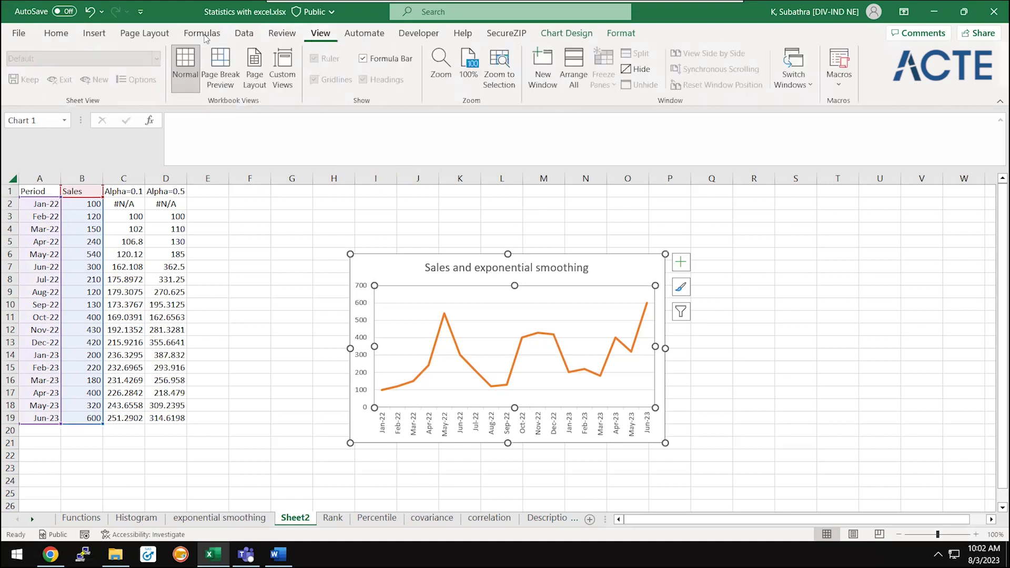
pyautogui.scroll(-1, 204, 38)
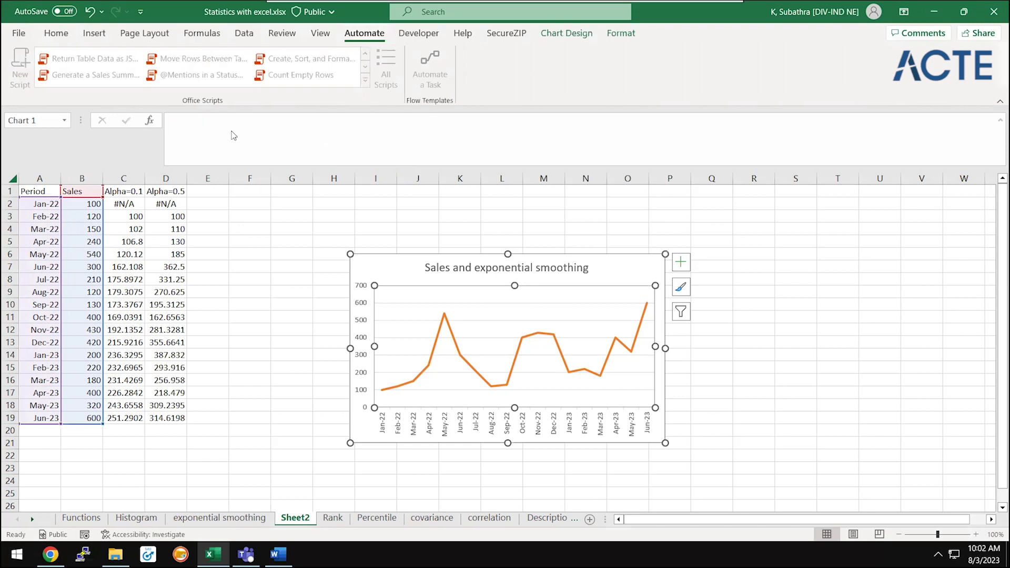
pyautogui.click(962, 11)
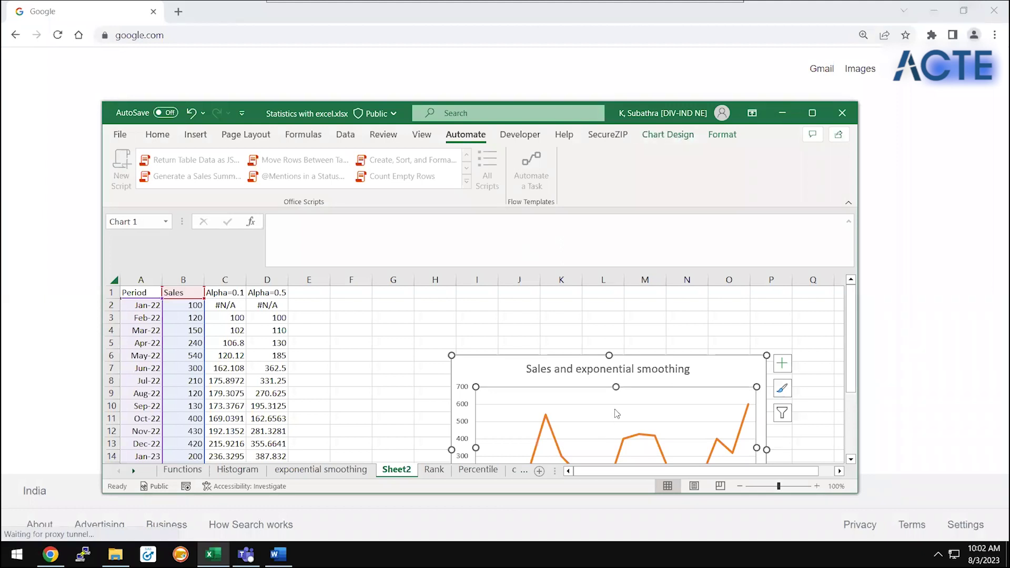
pyautogui.click(667, 135)
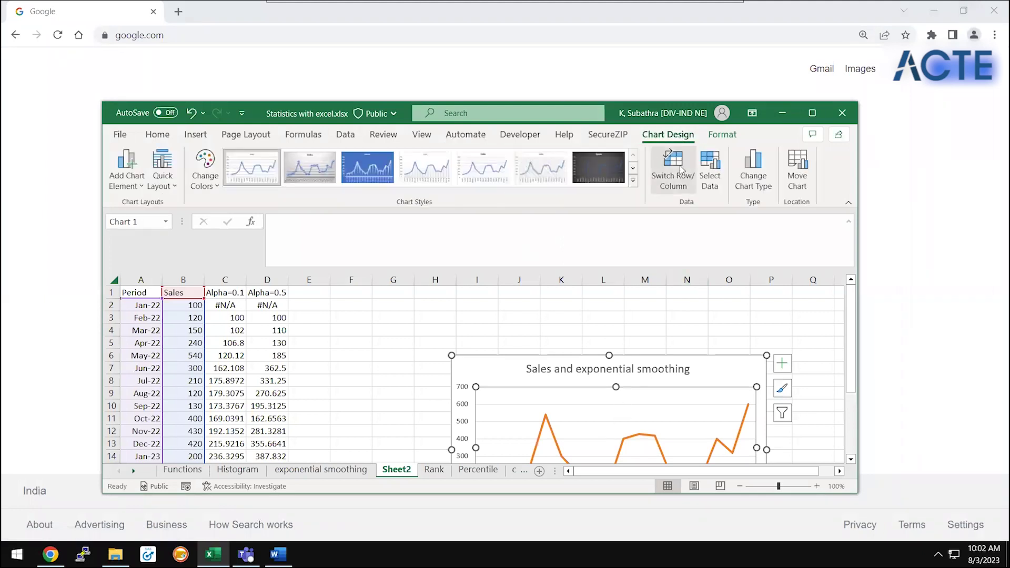
pyautogui.click(709, 175)
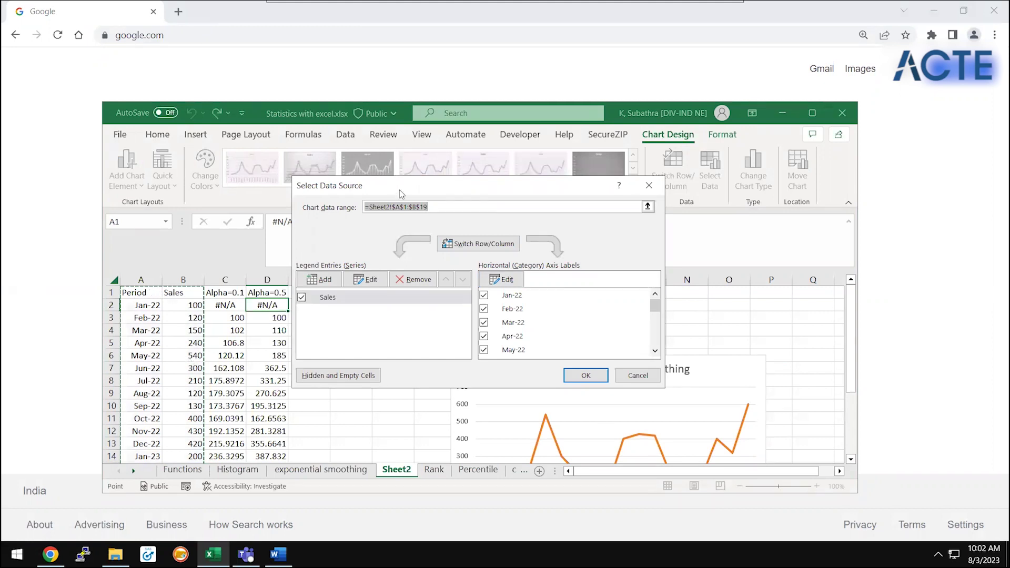
pyautogui.click(417, 208)
pyautogui.press('BackSpace')
pyautogui.write('D')
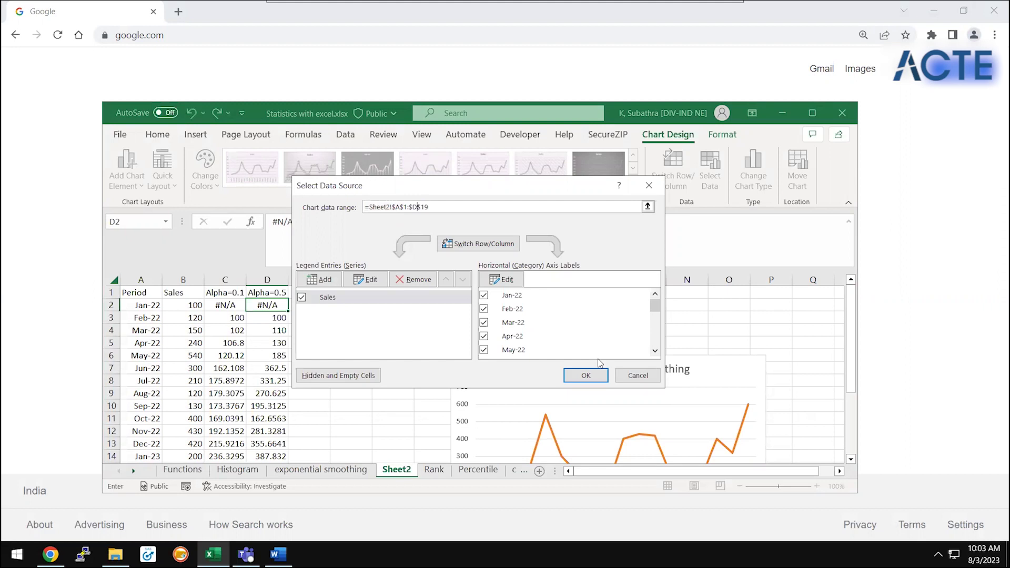
pyautogui.click(586, 375)
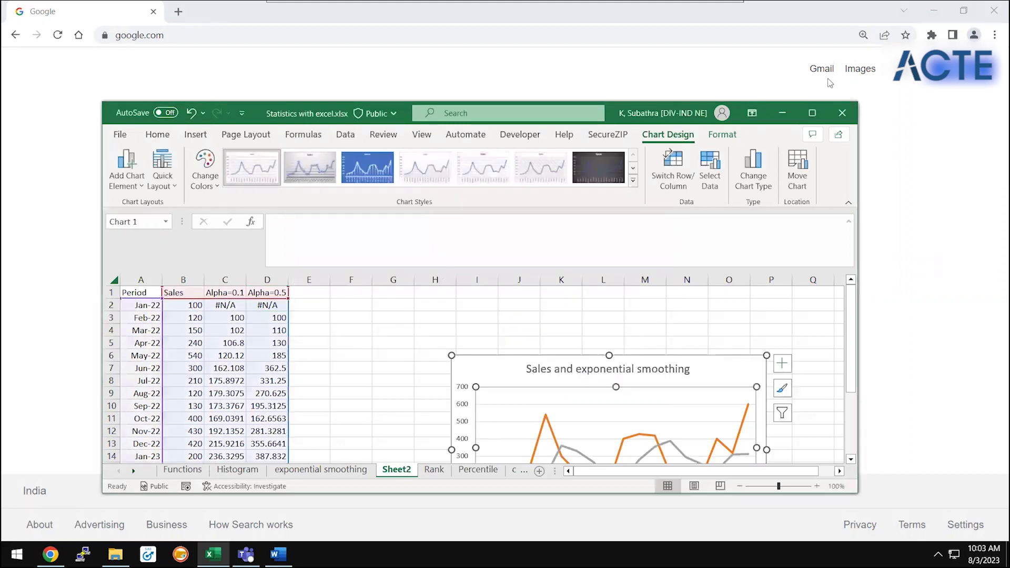
pyautogui.click(814, 112)
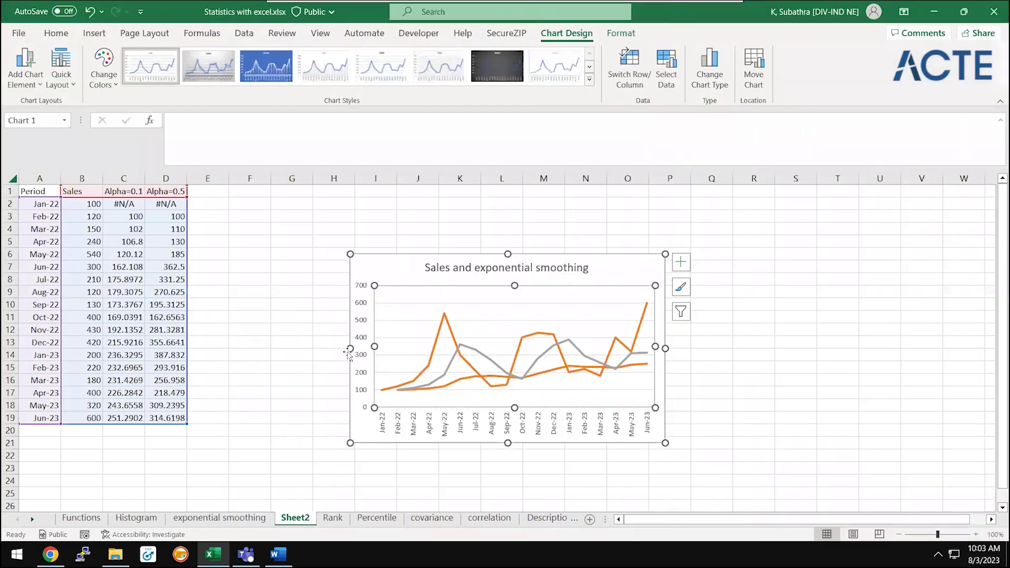
pyautogui.click(240, 392)
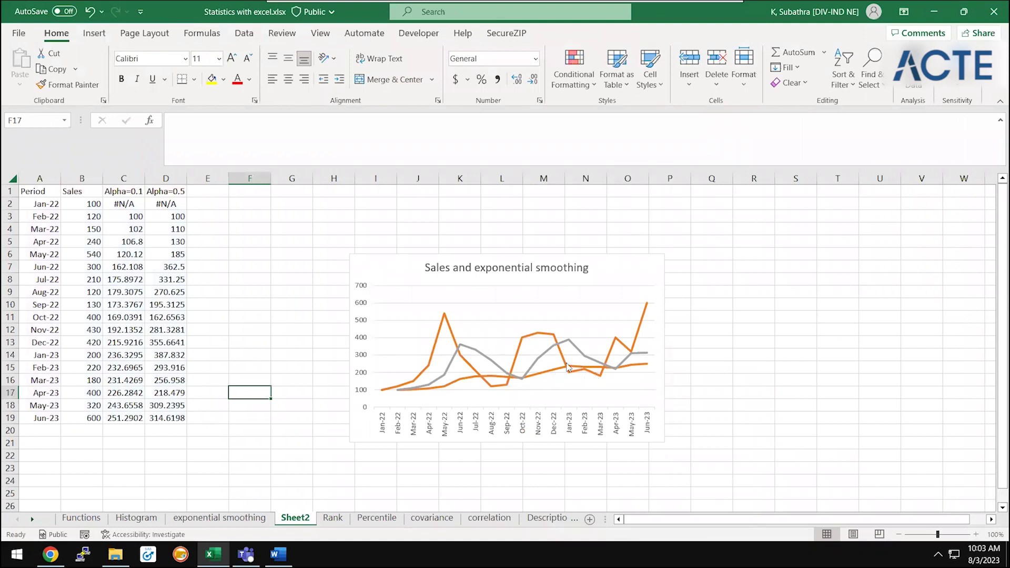
pyautogui.click(634, 273)
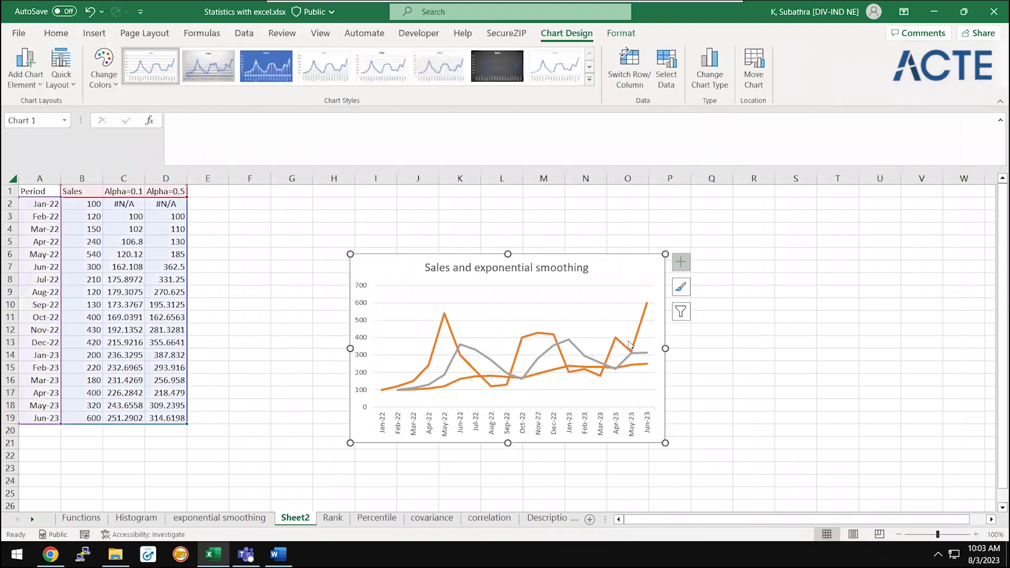
# - Give the Jun-23 point of the Sales line a blue outline
pyautogui.click(680, 272)
pyautogui.click(662, 287)
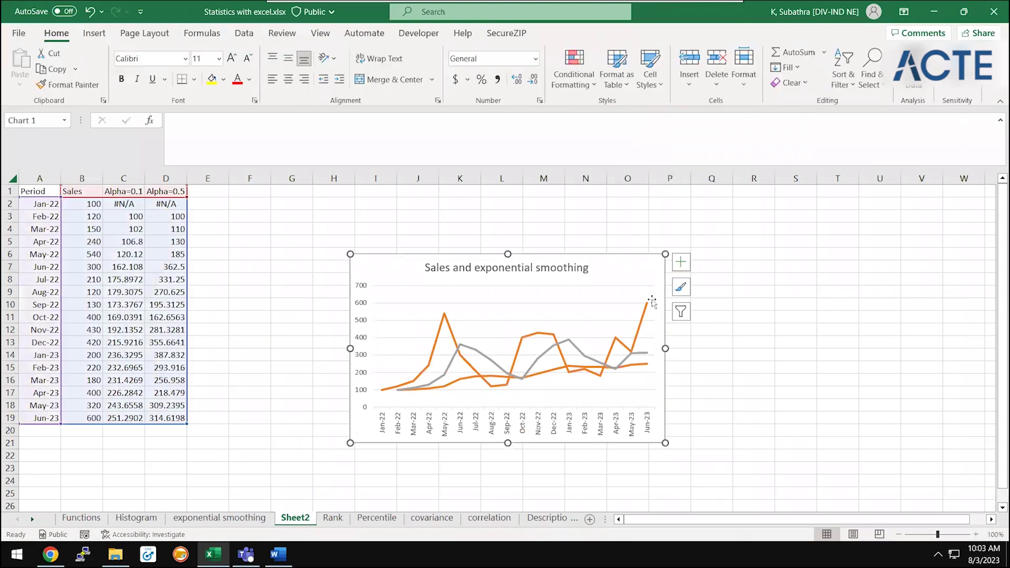
pyautogui.click(648, 312)
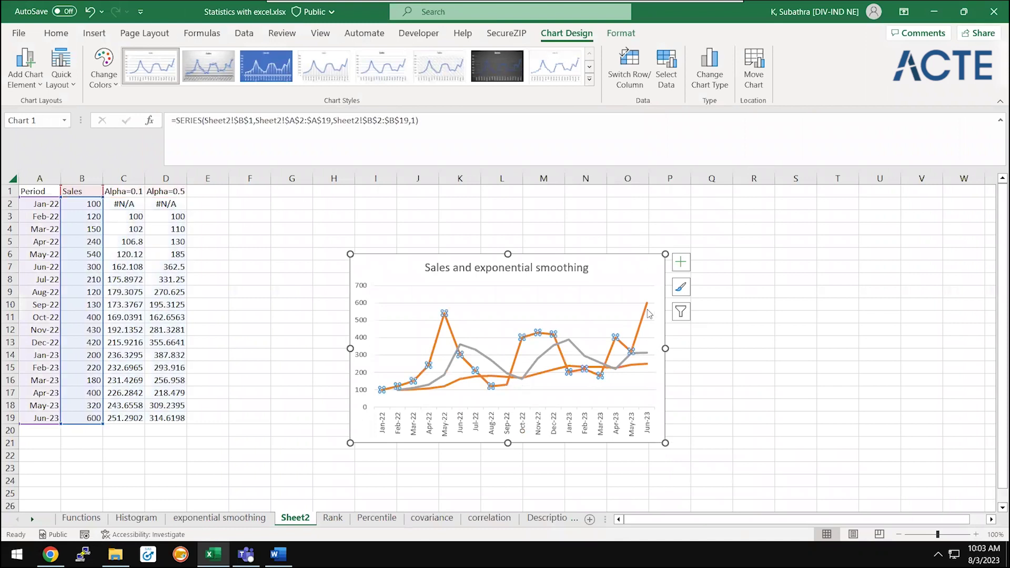
pyautogui.click(645, 312)
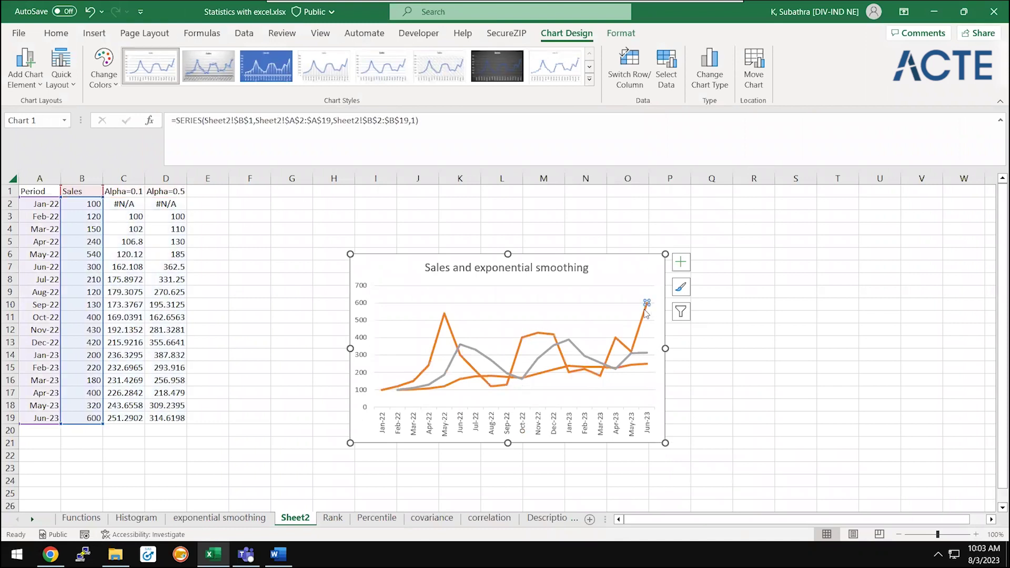
pyautogui.rightClick(646, 314)
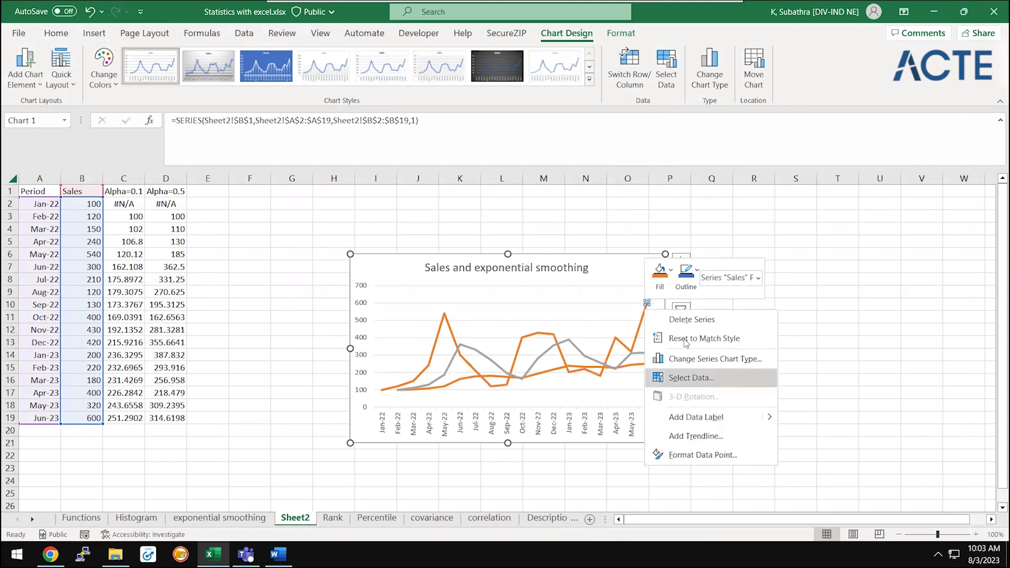
pyautogui.click(660, 273)
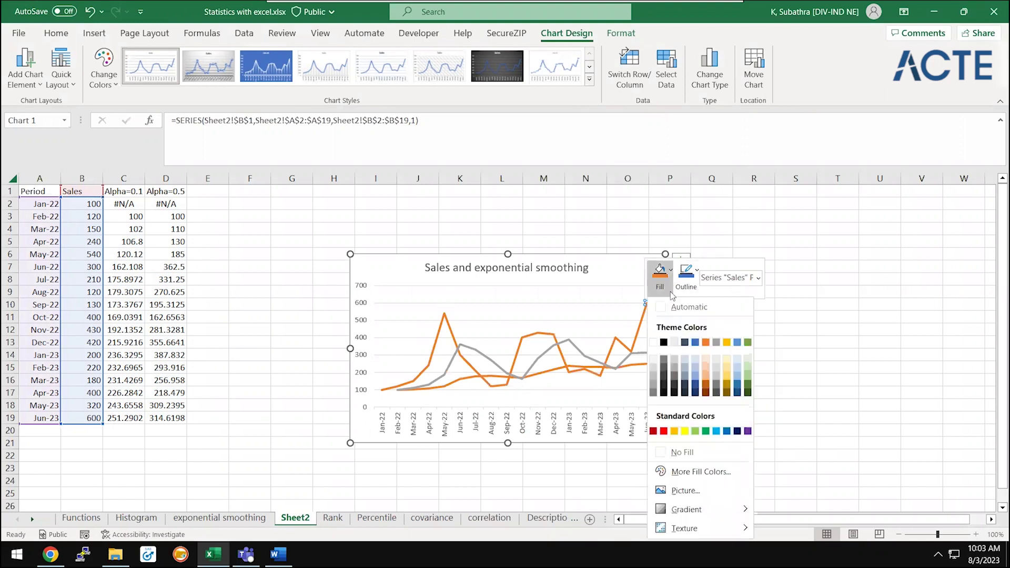
pyautogui.click(694, 342)
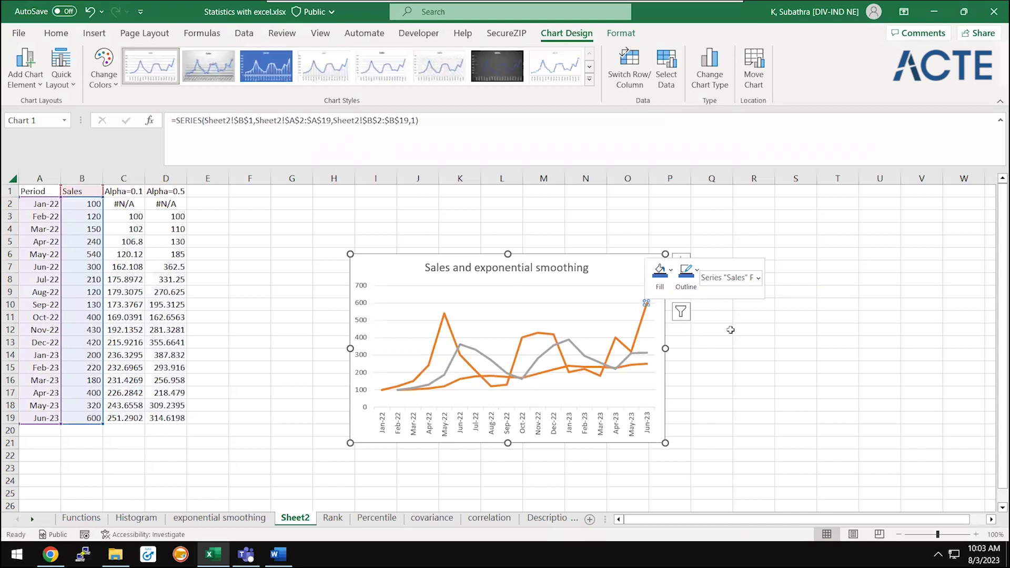
pyautogui.click(685, 281)
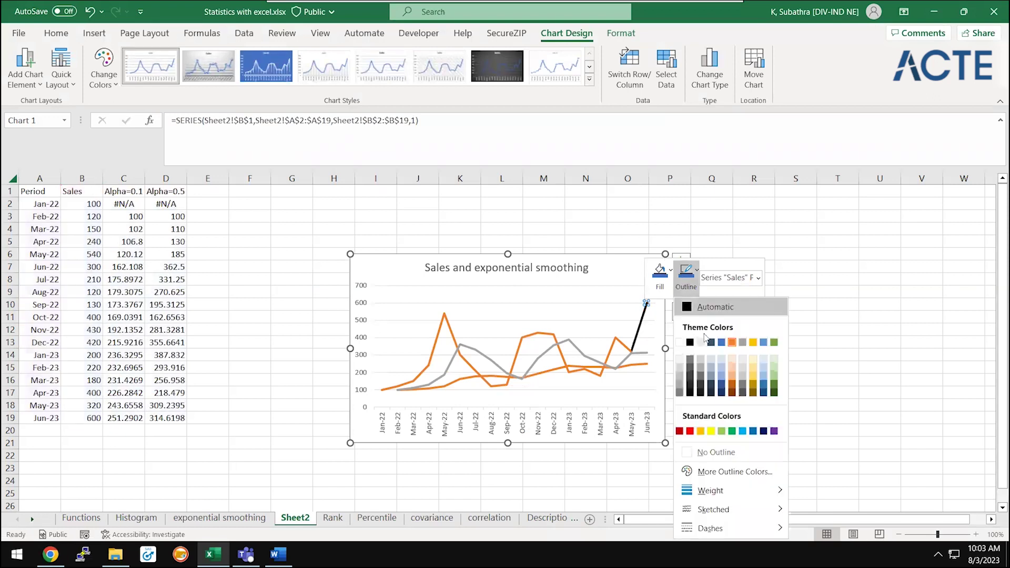
pyautogui.click(720, 343)
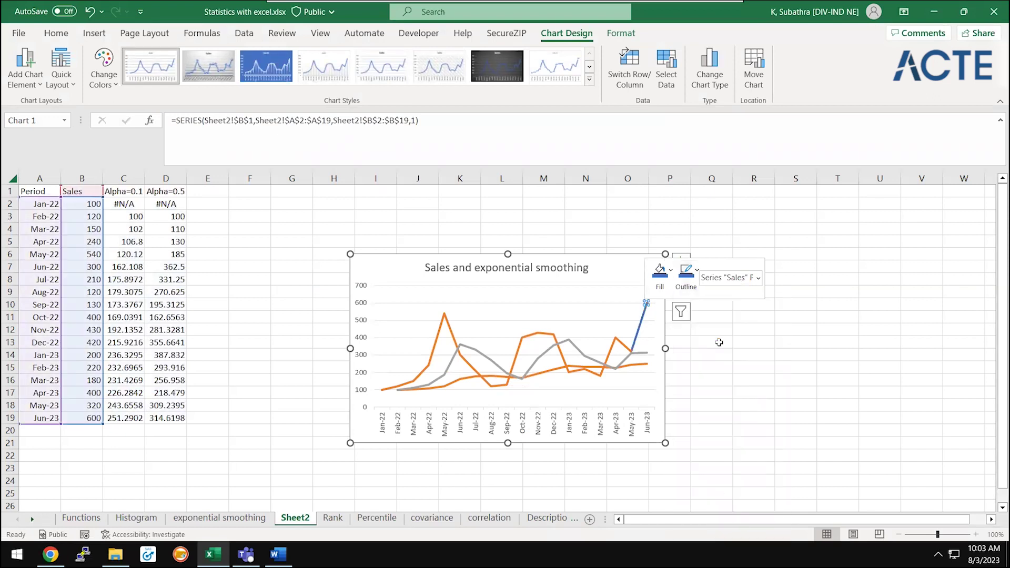
# - Color the Alpha=0.5 smoothed line blue
pyautogui.rightClick(458, 350)
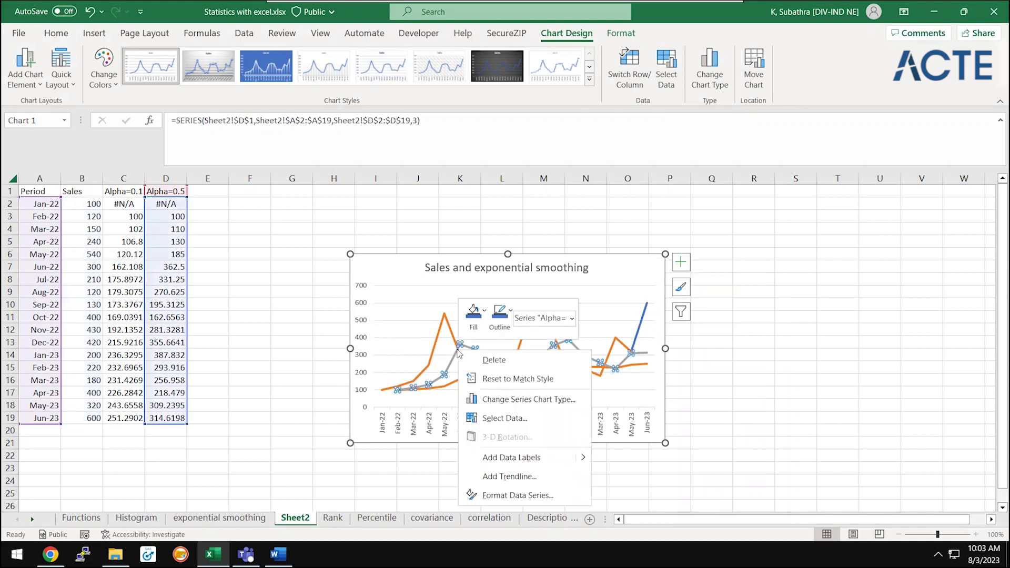
pyautogui.click(546, 496)
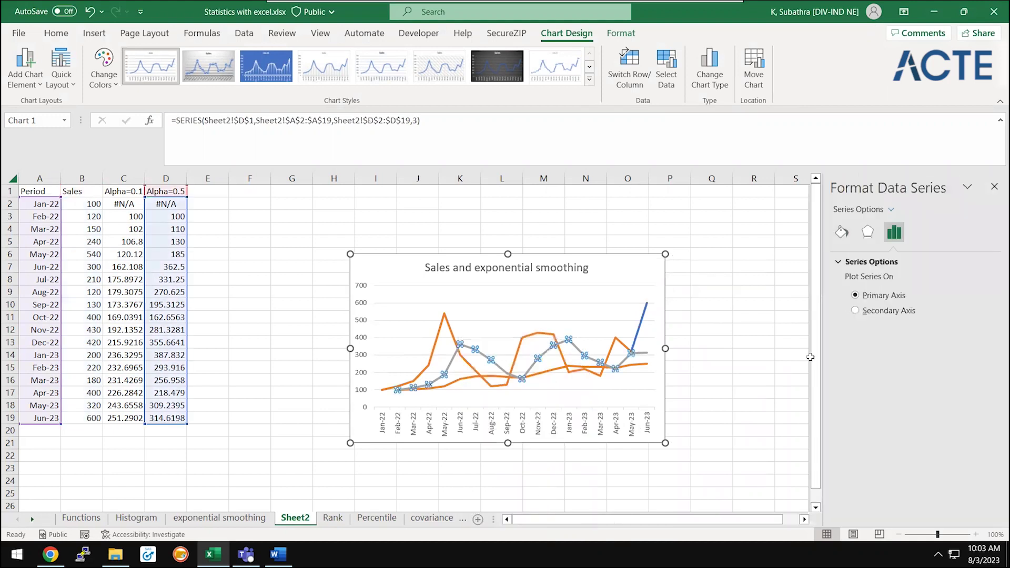
pyautogui.click(842, 232)
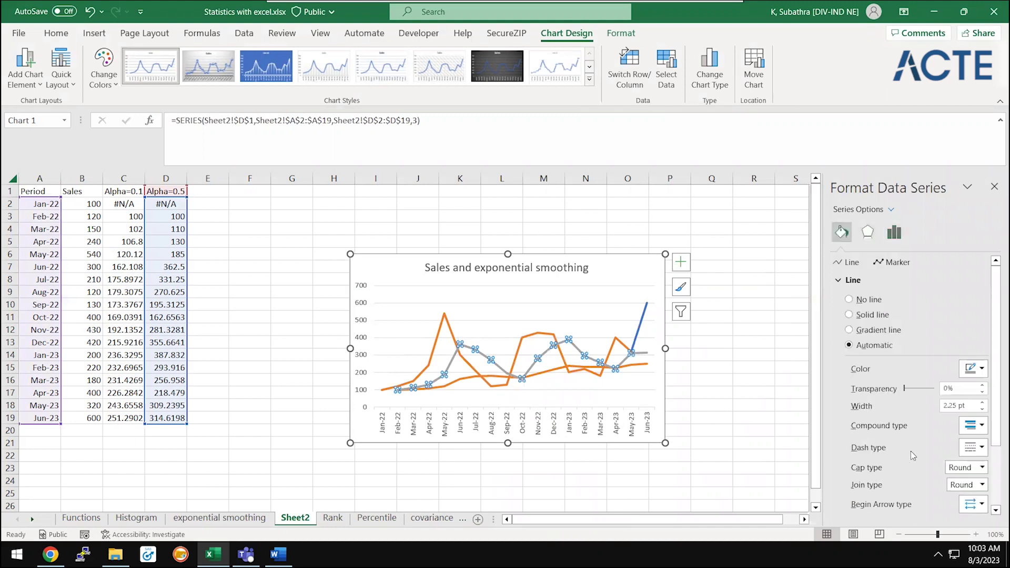
pyautogui.click(975, 369)
pyautogui.click(950, 406)
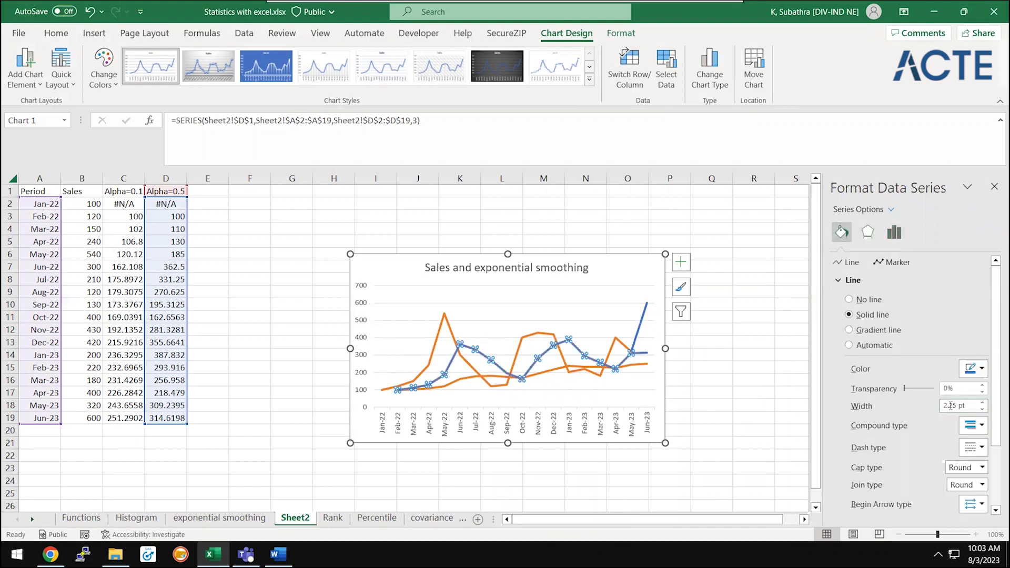
pyautogui.click(664, 339)
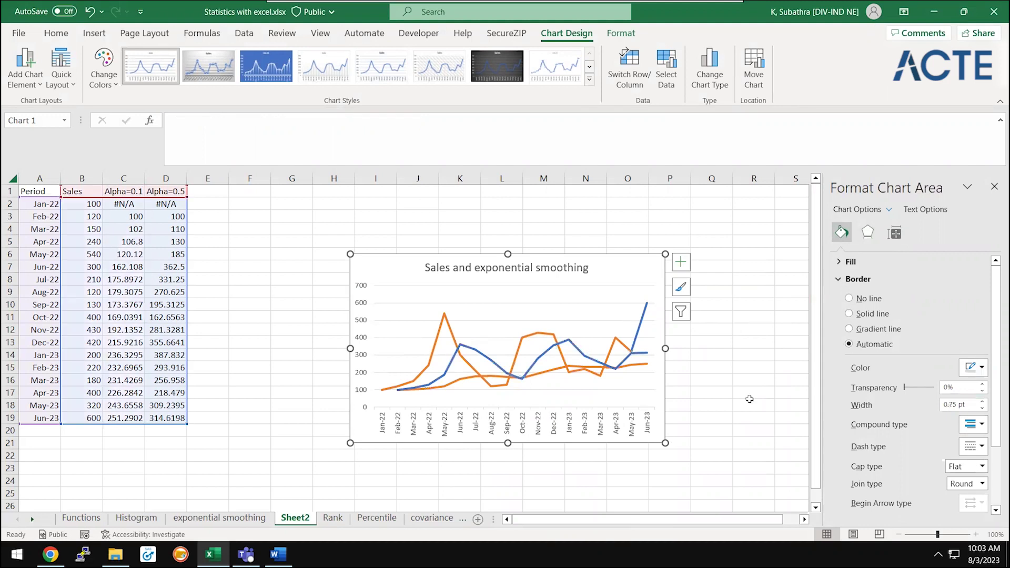
# - Recolor the Sales line gold after trying red and dark green
pyautogui.click(622, 349)
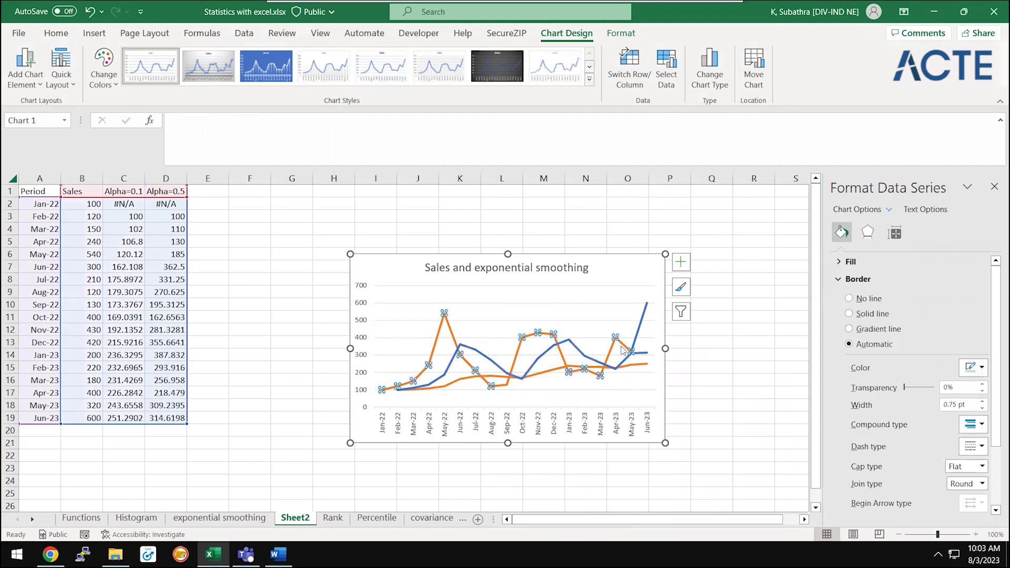
pyautogui.click(971, 370)
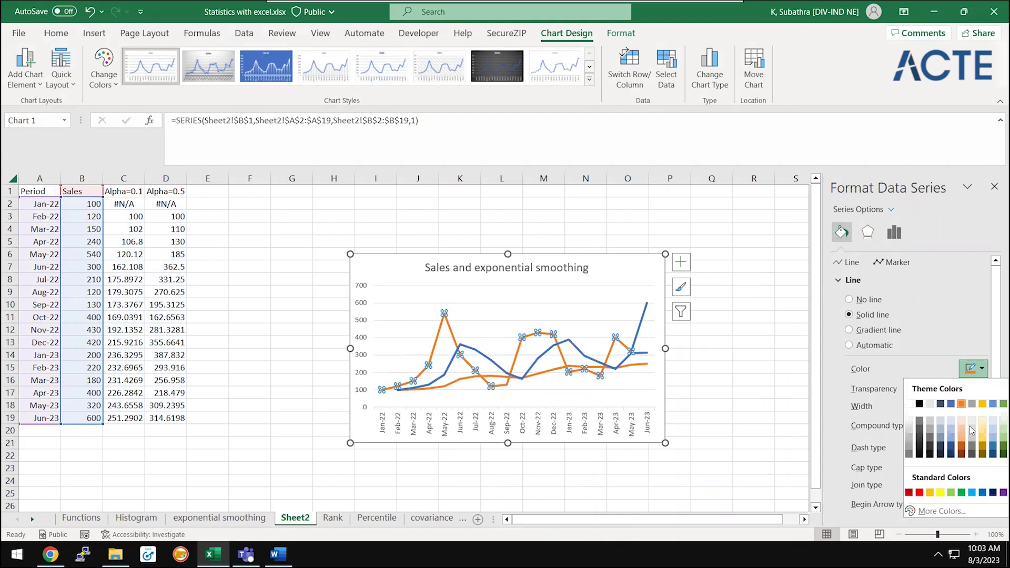
pyautogui.click(920, 491)
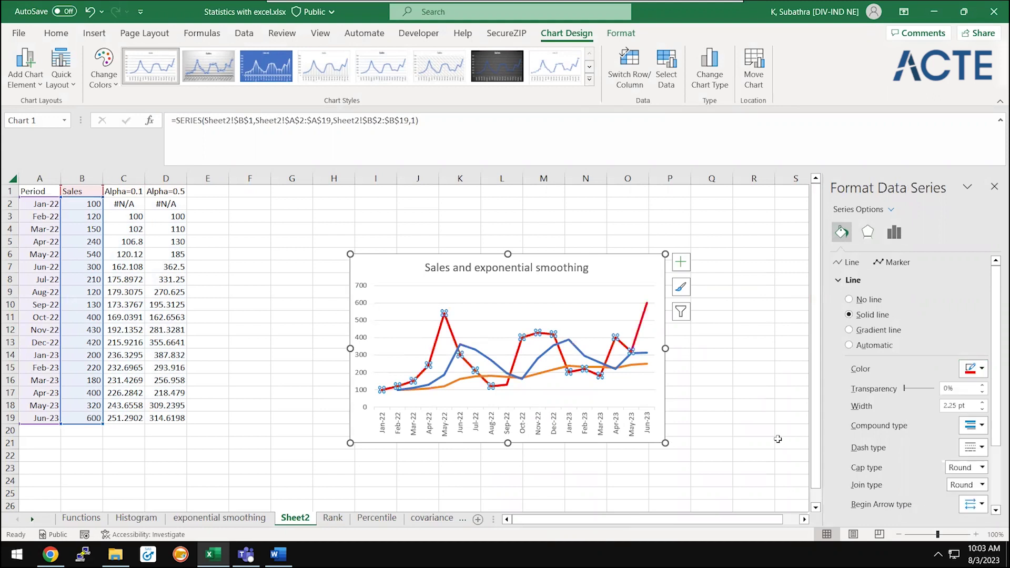
pyautogui.click(979, 368)
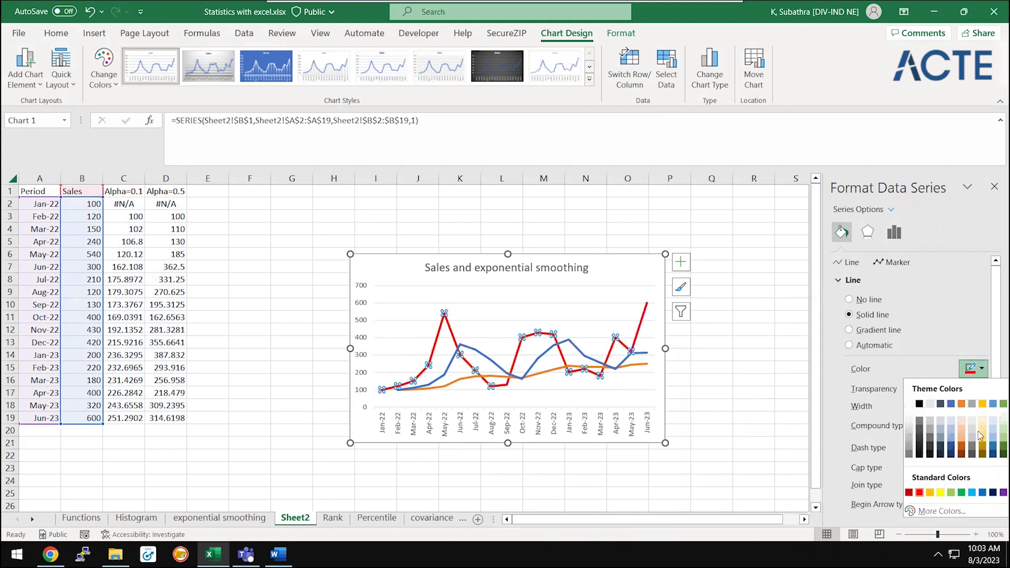
pyautogui.click(994, 447)
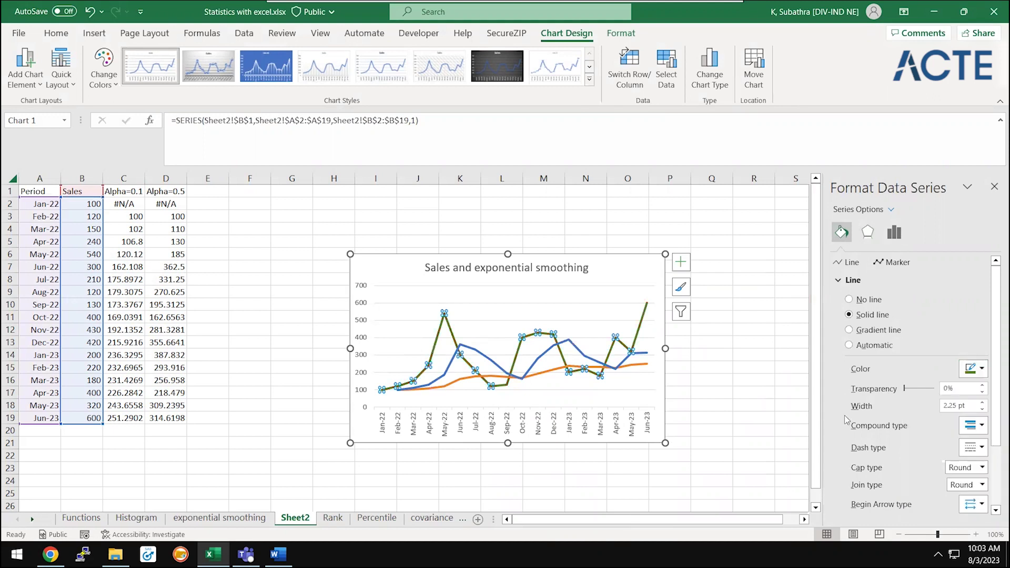
pyautogui.click(981, 369)
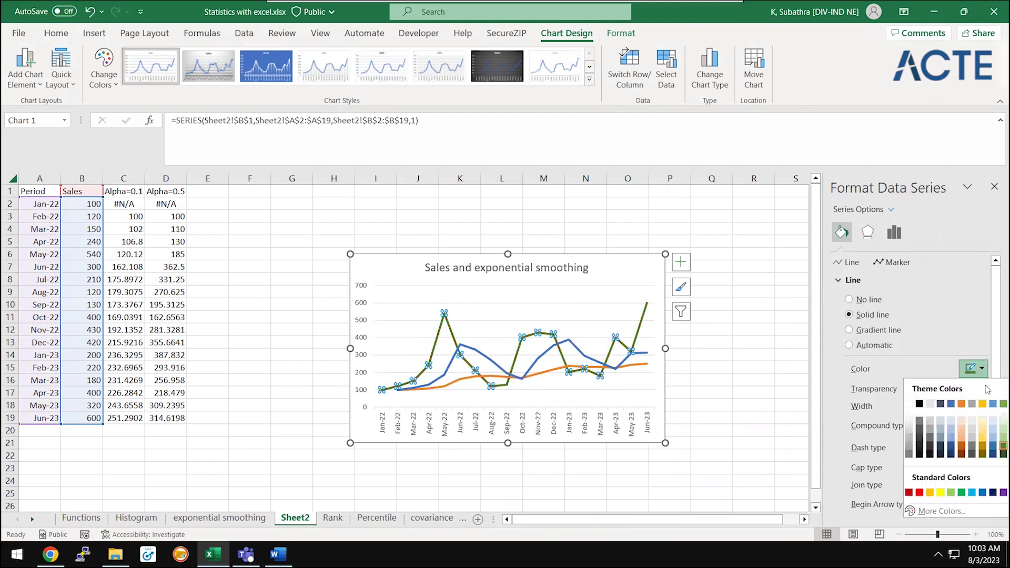
pyautogui.click(982, 404)
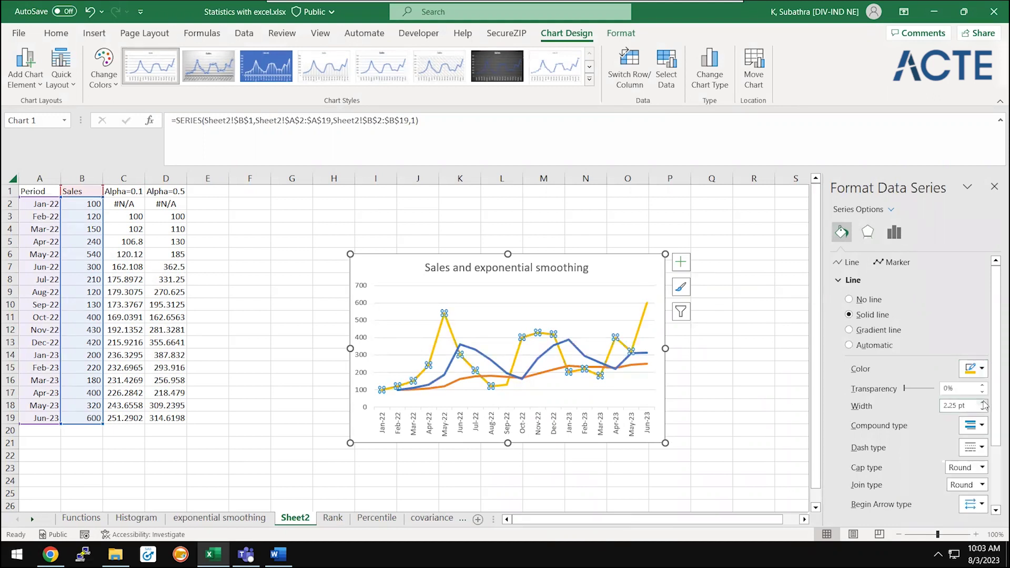
pyautogui.click(753, 393)
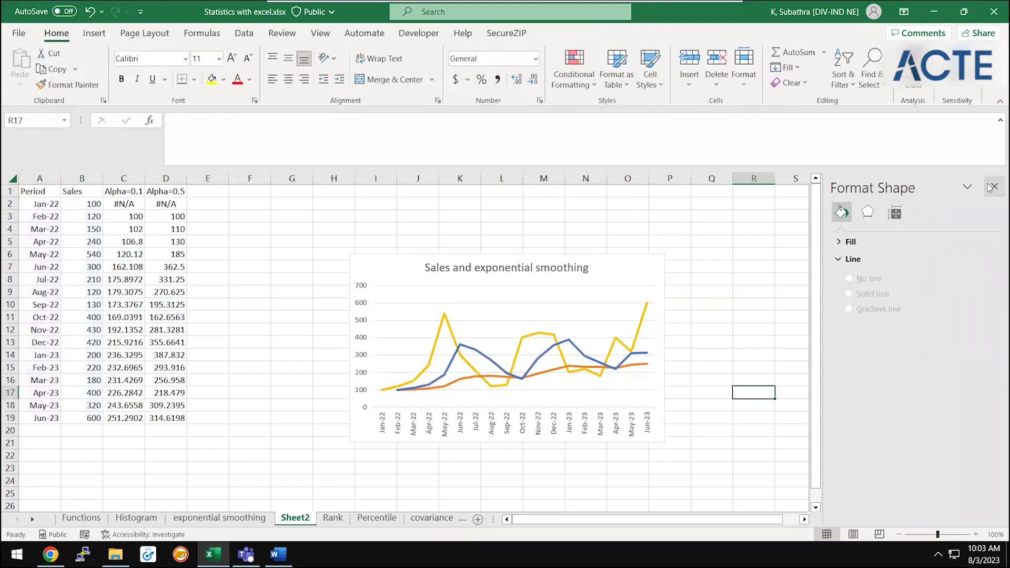
pyautogui.click(994, 186)
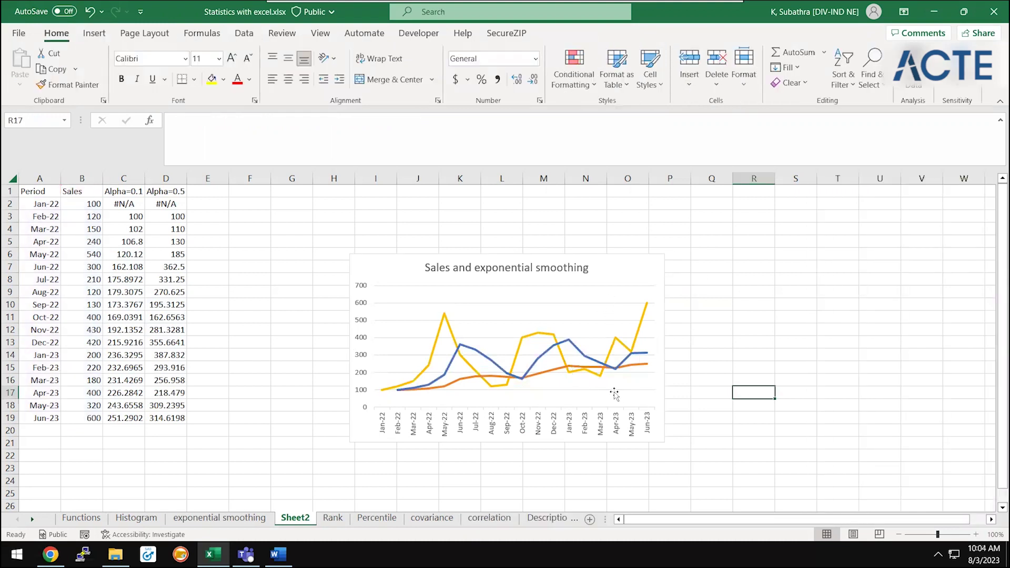
# - Add a legend to the smoothing chart, positioned at the bottom
pyautogui.click(617, 317)
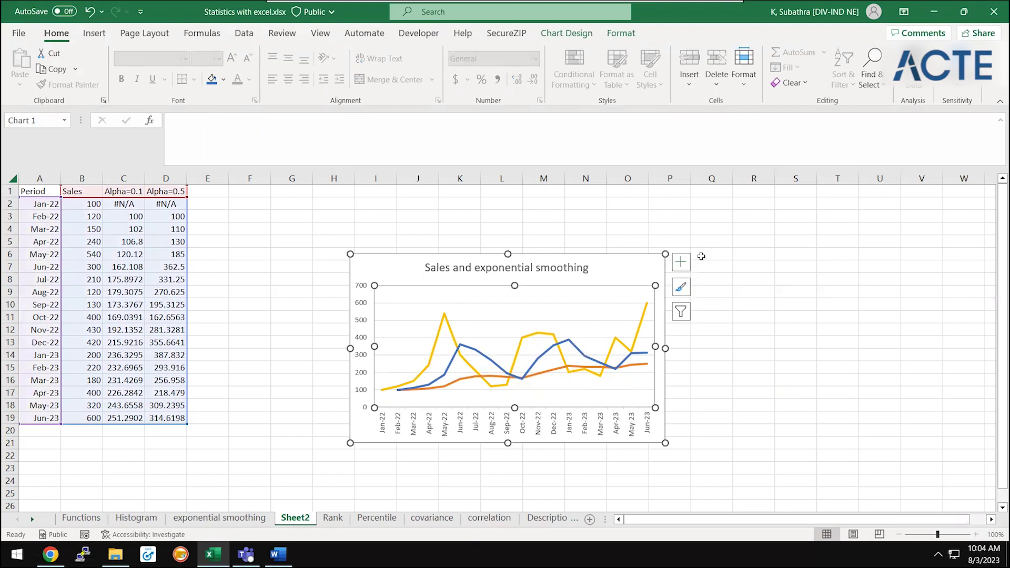
pyautogui.click(682, 262)
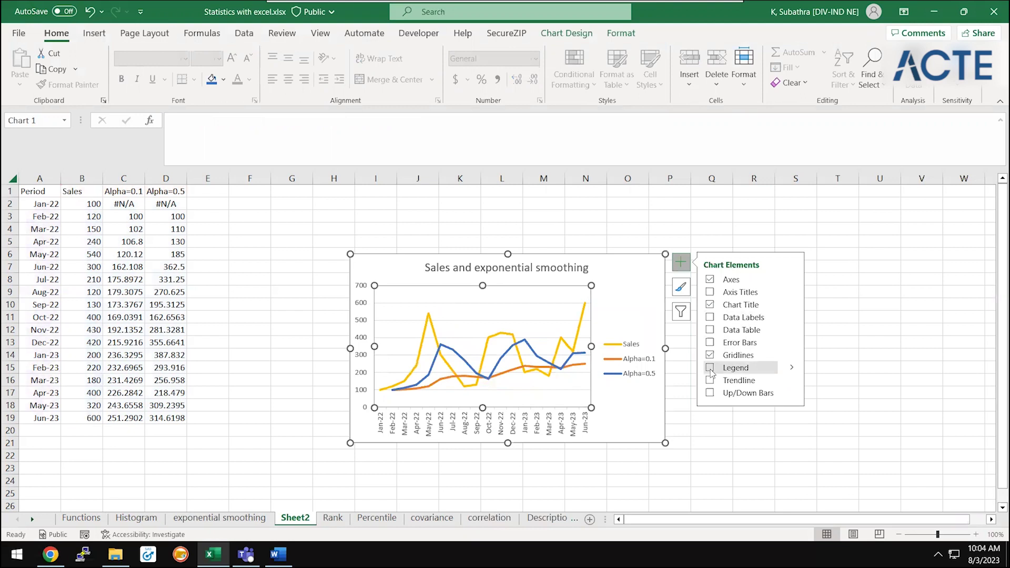
pyautogui.click(710, 370)
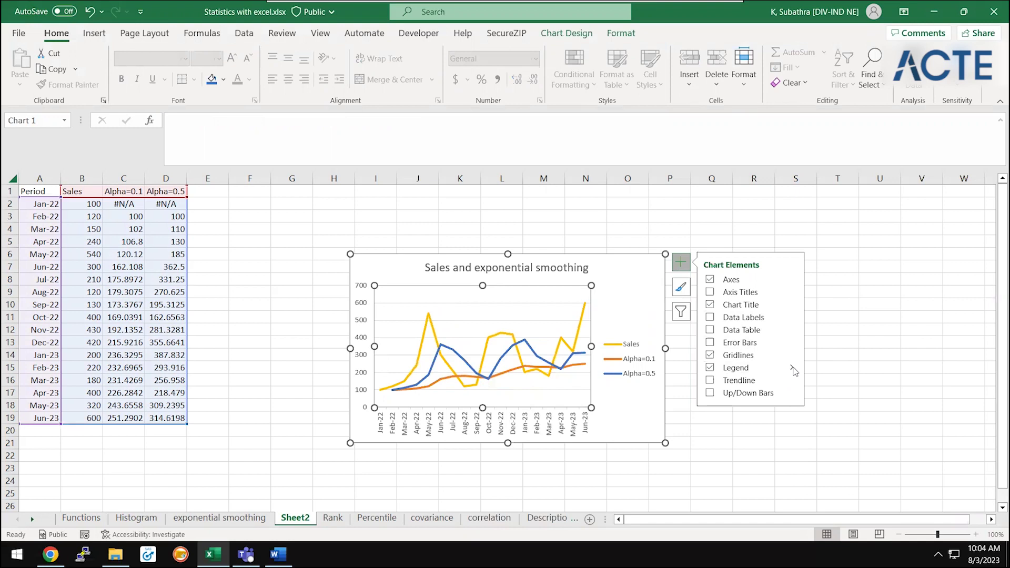
pyautogui.click(793, 368)
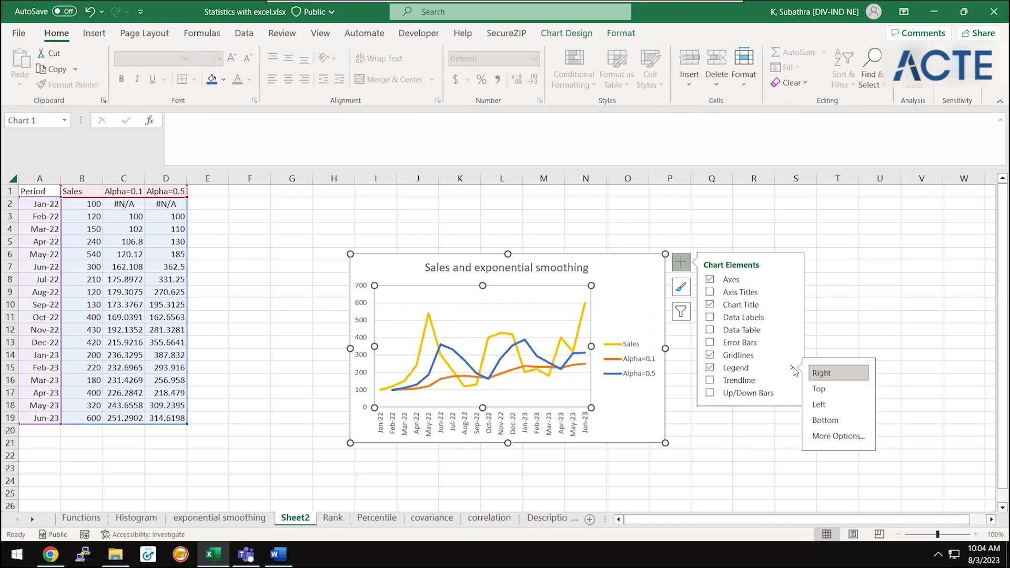
pyautogui.click(825, 420)
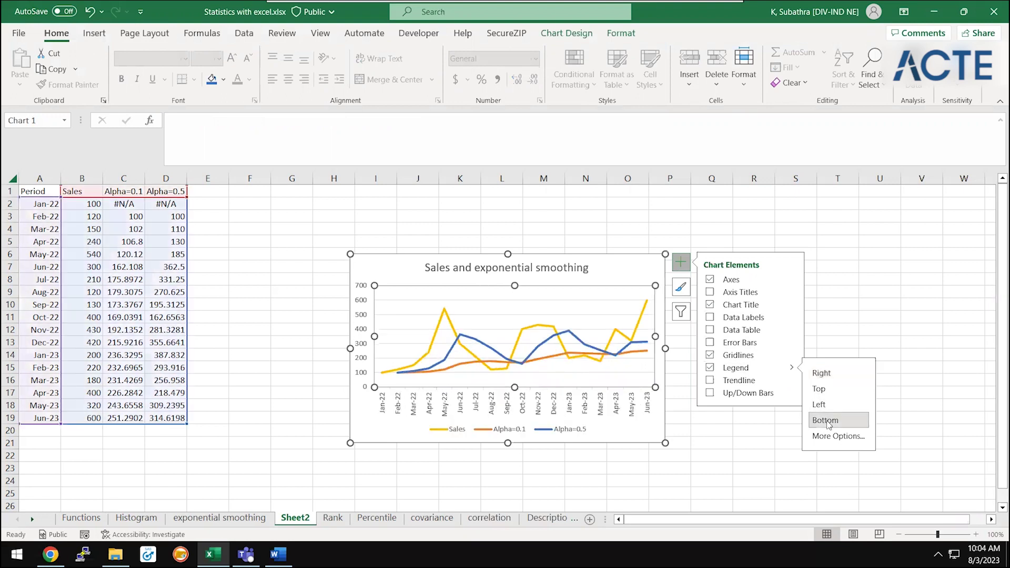
pyautogui.click(753, 430)
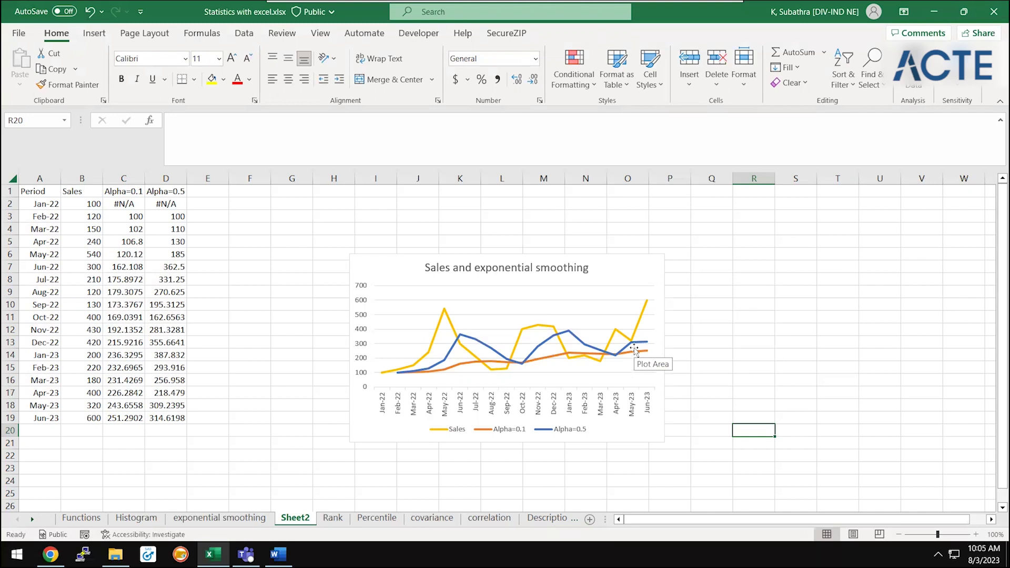
# - Cancel the 'damping' note started in cell F4
pyautogui.click(280, 234)
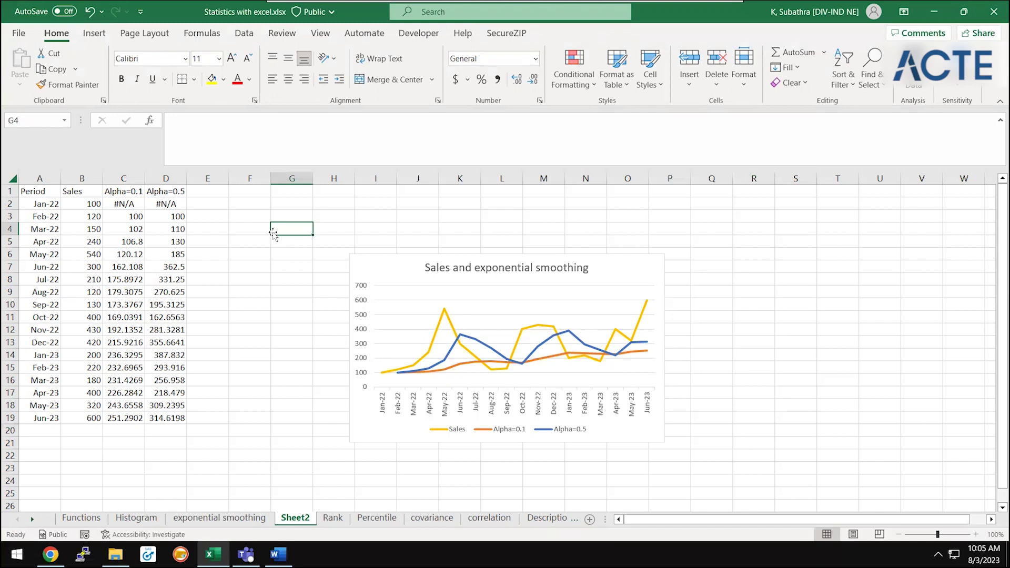
pyautogui.click(262, 225)
pyautogui.write('damping')
pyautogui.press('Escape')
# - In P13 of the exponential smoothing sheet, note that a damping factor near 1 (e.g. 0.9) smooths the chart more
pyautogui.click(219, 517)
pyautogui.click(695, 340)
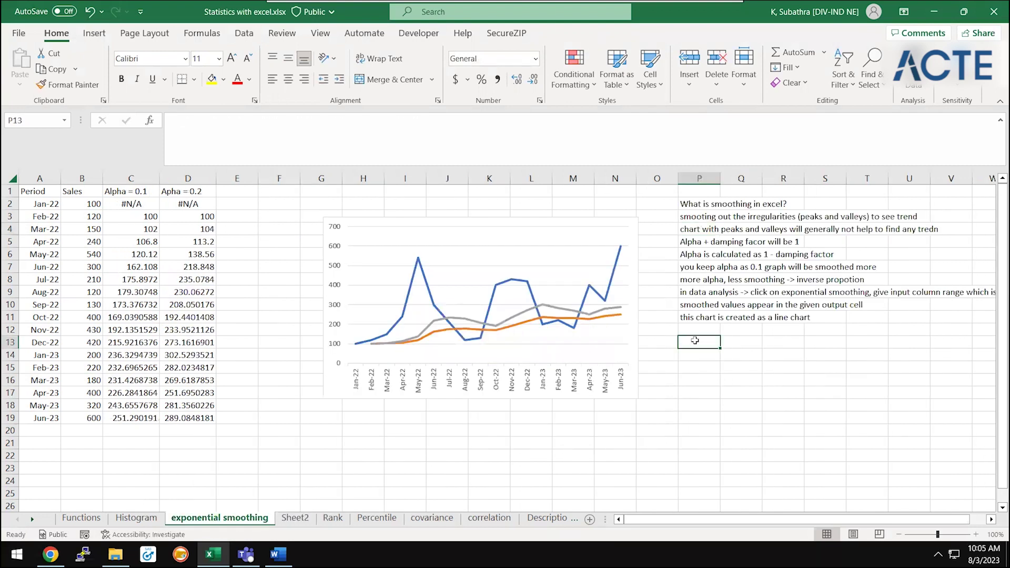
pyautogui.write('damping factor is cl')
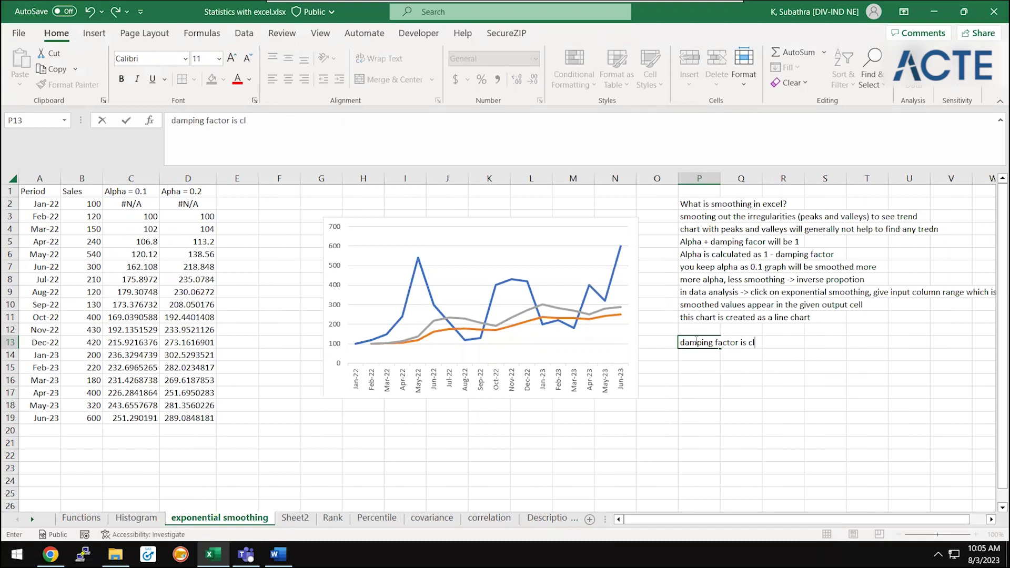
pyautogui.write('ose to 1, f')
pyautogui.write('r example -=')
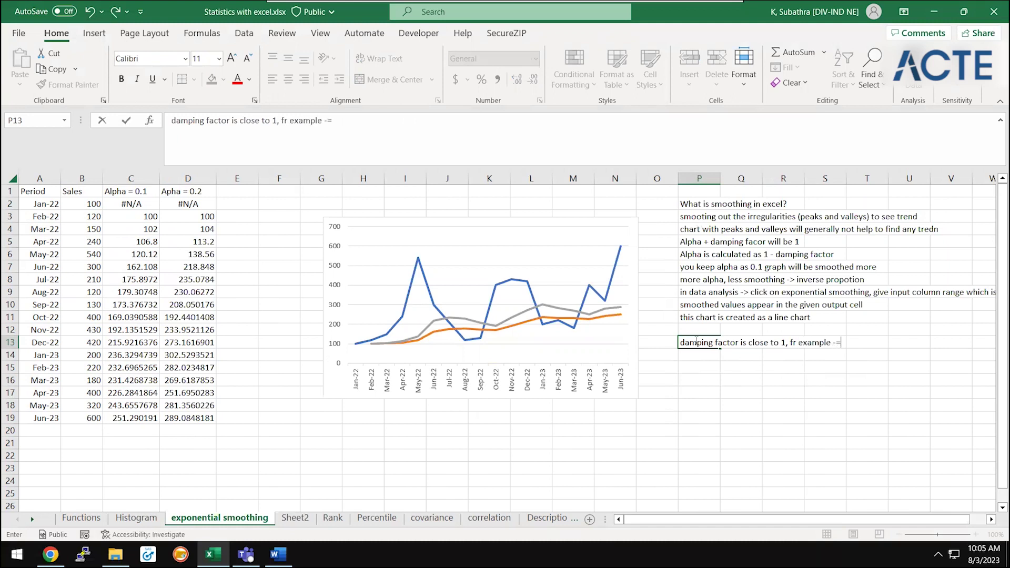
pyautogui.press('BackSpace')
pyautogui.press('BackSpace')
pyautogui.write('0.9 then chart will')
pyautogui.press('BackSpace')
pyautogui.press('BackSpace')
pyautogui.write('more some')
pyautogui.press('BackSpace')
pyautogui.press('BackSpace')
pyautogui.press('BackSpace')
pyautogui.write('mo')
pyautogui.write('yhedn')
pyautogui.press('BackSpace')
pyautogui.press('BackSpace')
pyautogui.press('BackSpace')
pyautogui.write('othened and easy')
pyautogui.write('find ')
pyautogui.write('e')
pyautogui.press('Return')
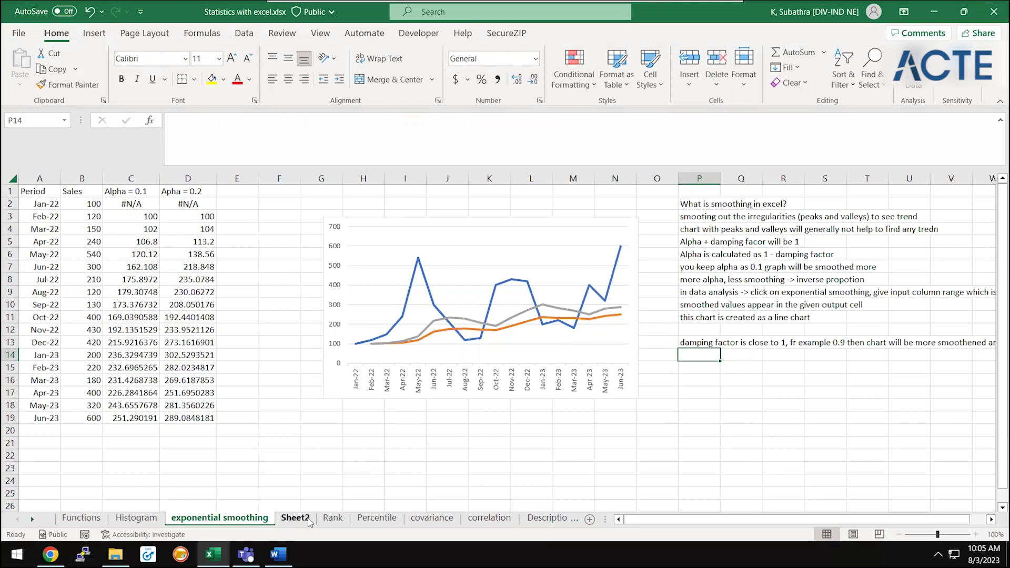
# - Rerun Exponential Smoothing on Sheet2 with Chart Output, overwriting D2:D19
pyautogui.click(295, 518)
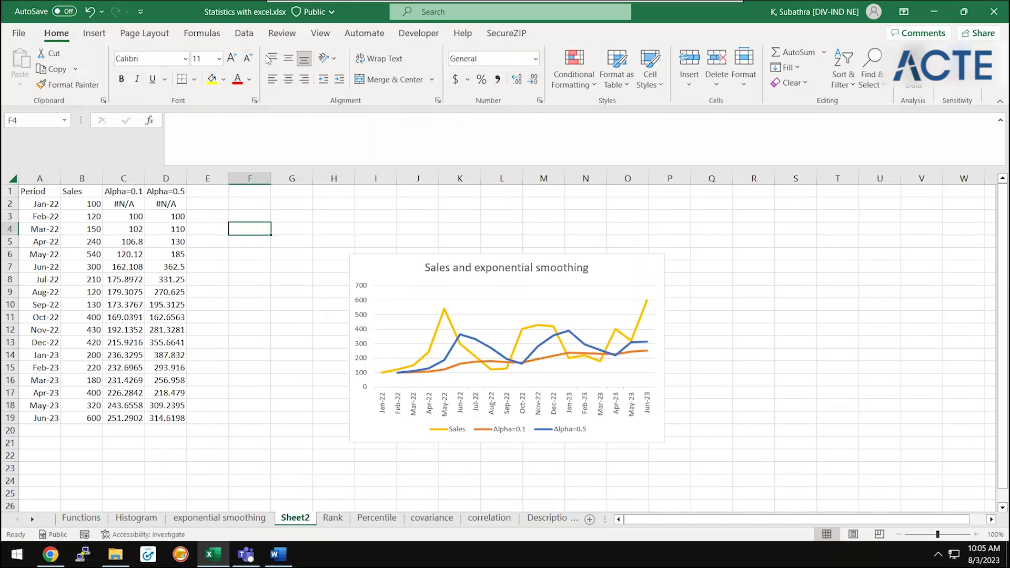
pyautogui.click(244, 33)
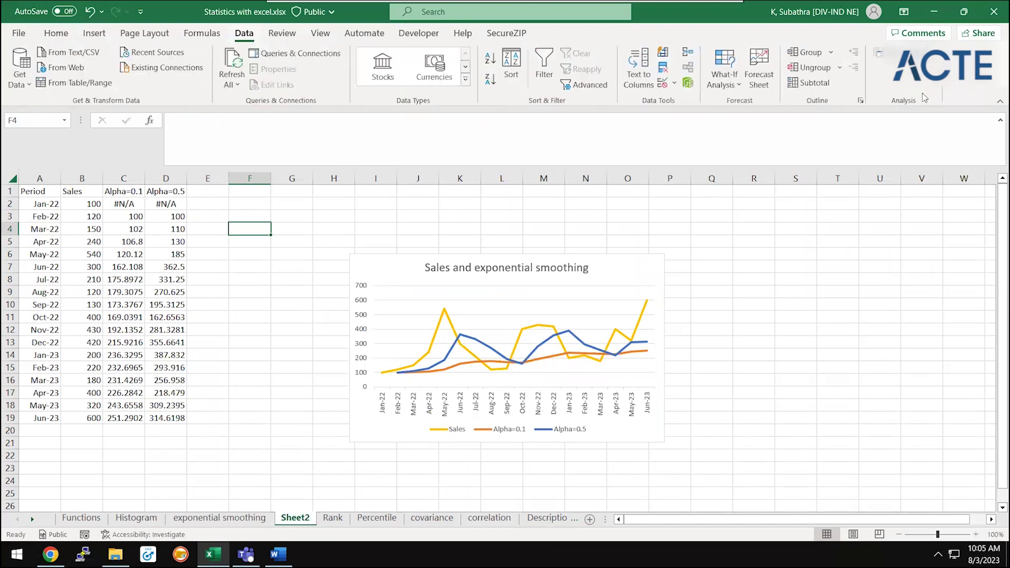
pyautogui.click(903, 58)
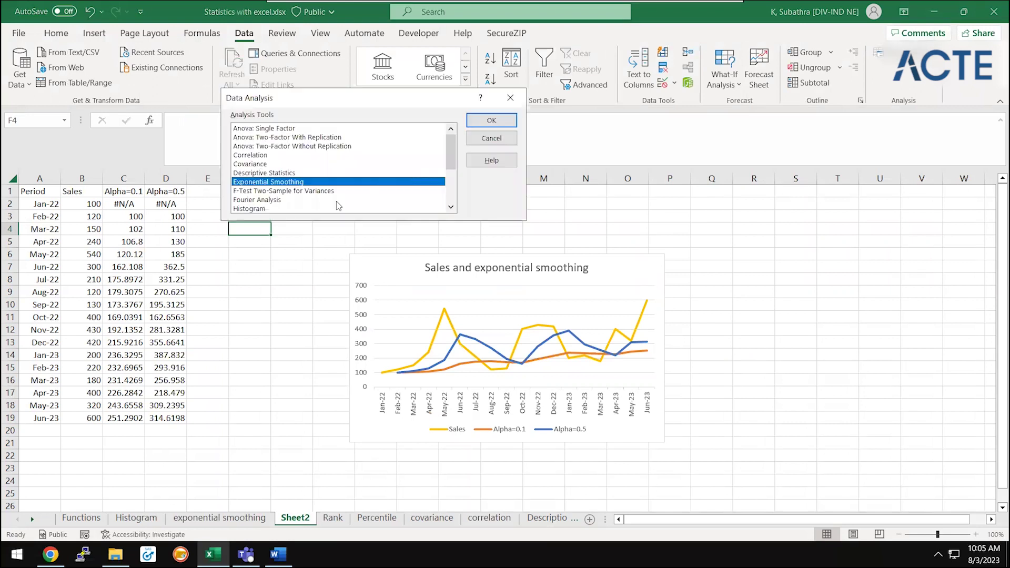
pyautogui.click(497, 126)
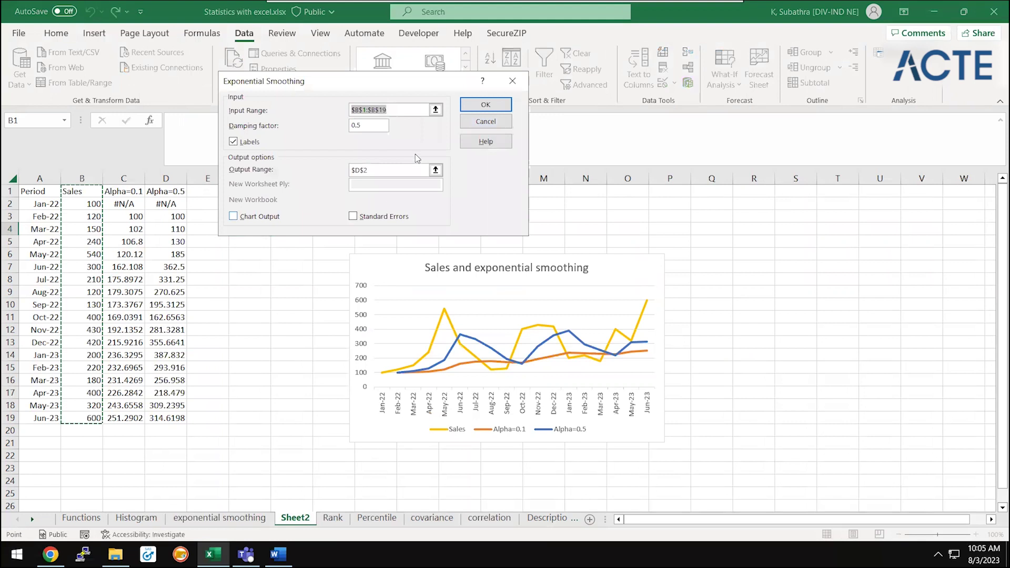
pyautogui.click(235, 218)
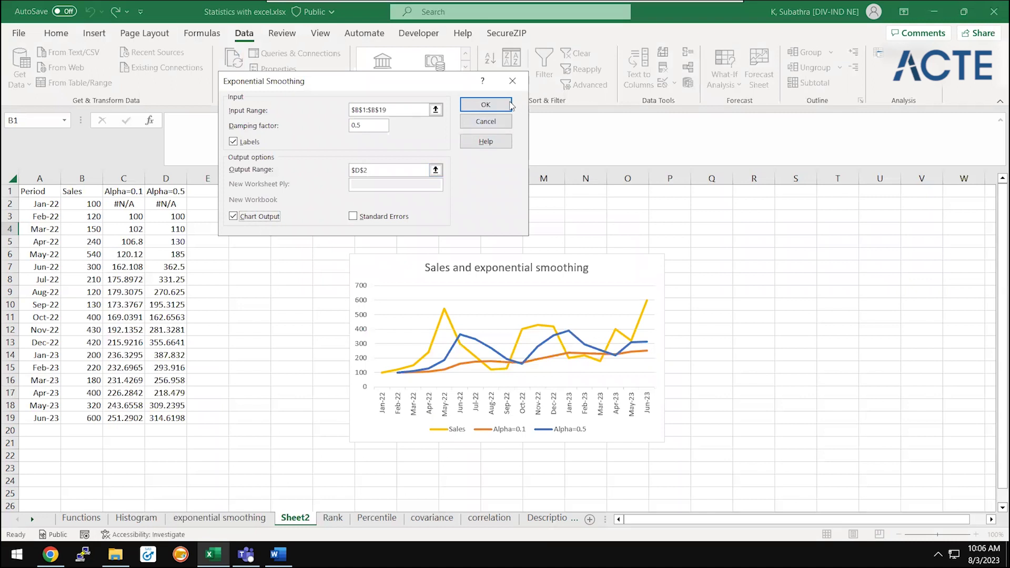
pyautogui.click(492, 108)
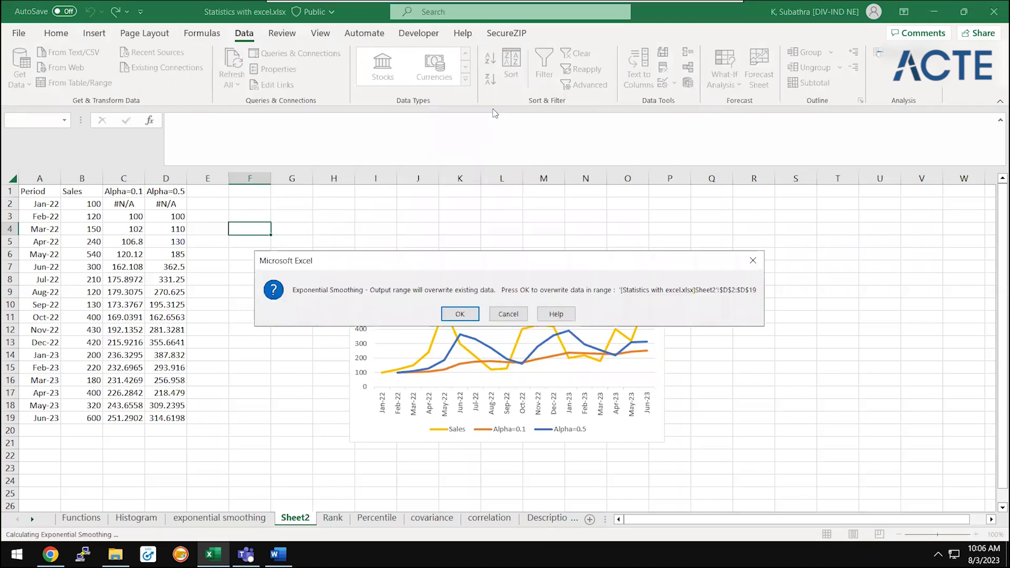
pyautogui.click(465, 318)
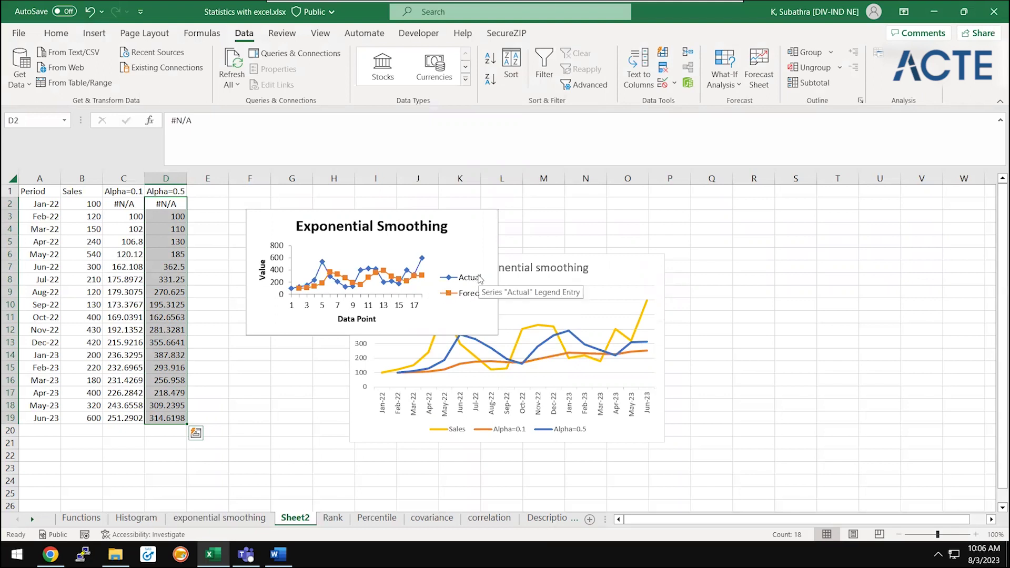
# - Delete the newly added Exponential Smoothing chart and keep the original sales smoothing chart
pyautogui.click(462, 253)
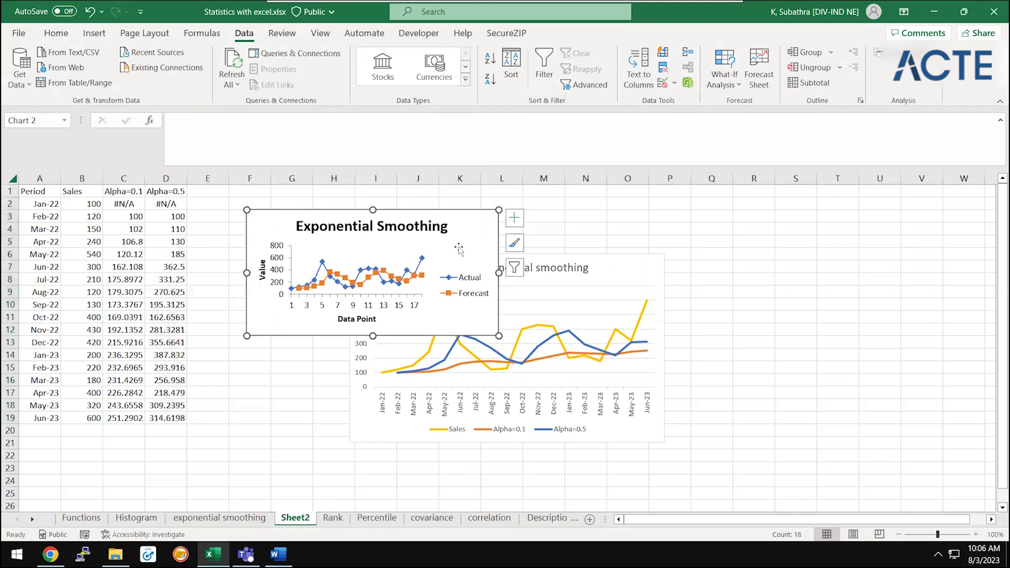
pyautogui.click(649, 424)
pyautogui.click(292, 238)
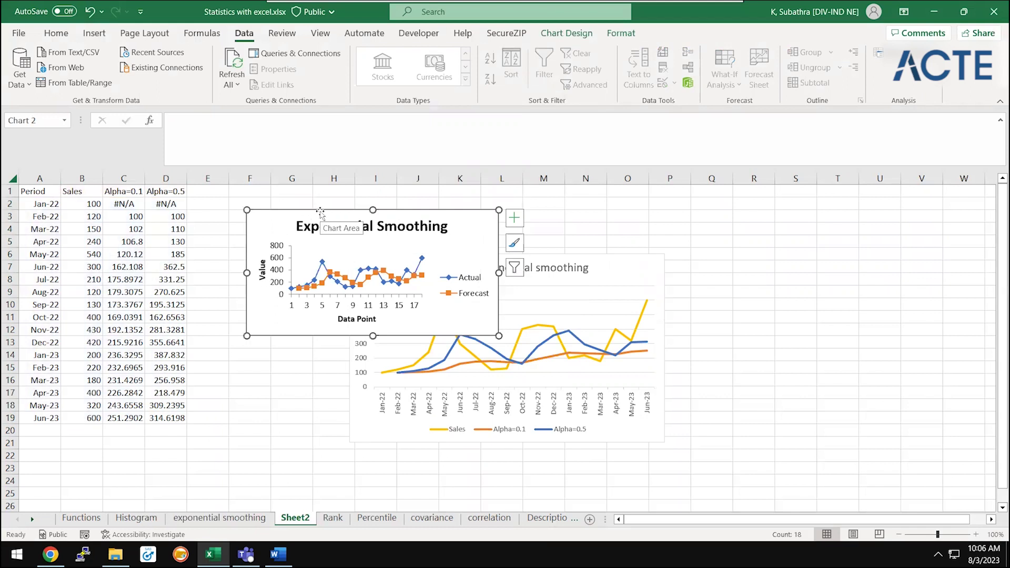
pyautogui.press('Delete')
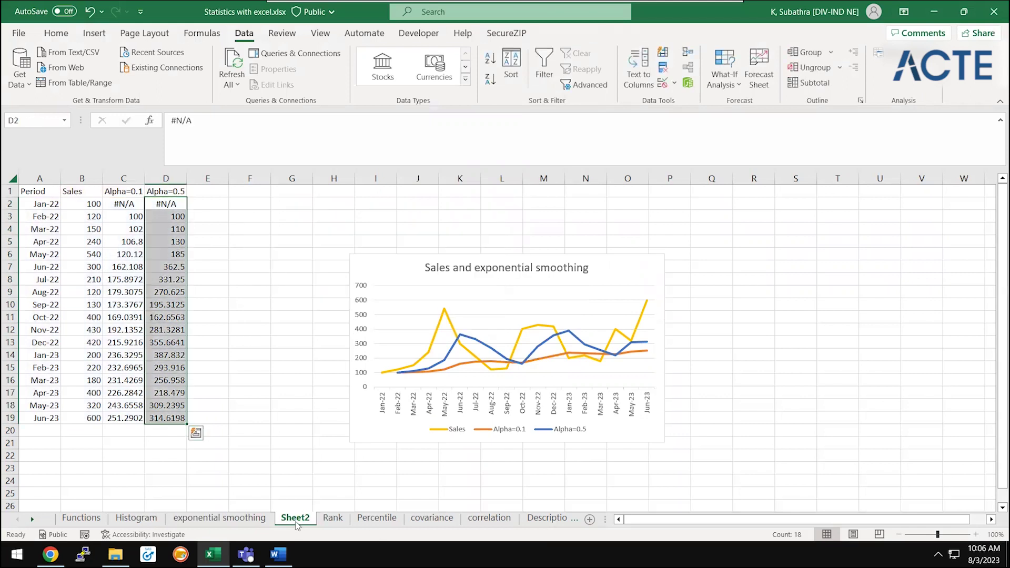
# - Delete Sheet2 from the workbook
pyautogui.rightClick(296, 521)
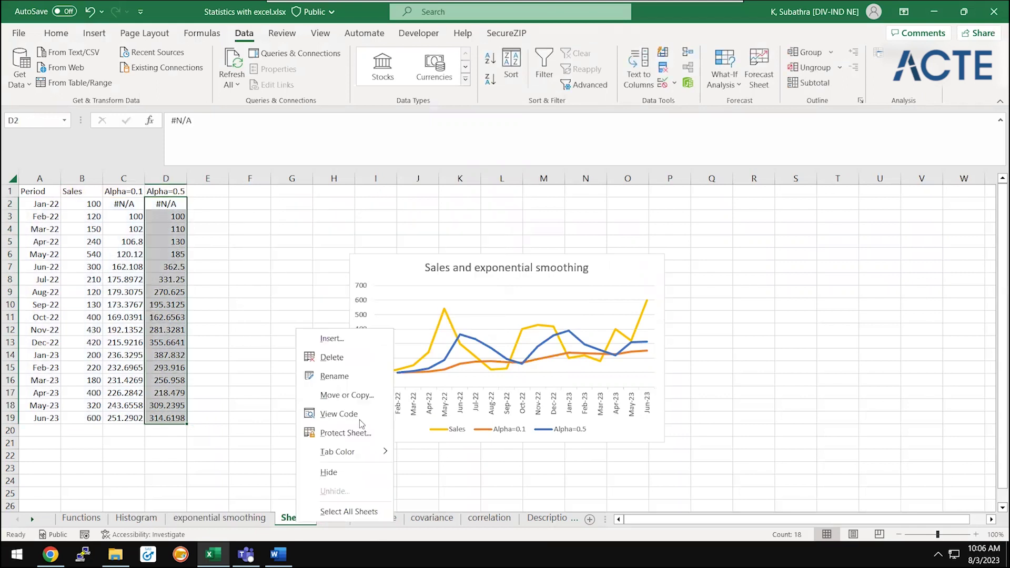
pyautogui.click(331, 357)
pyautogui.click(484, 314)
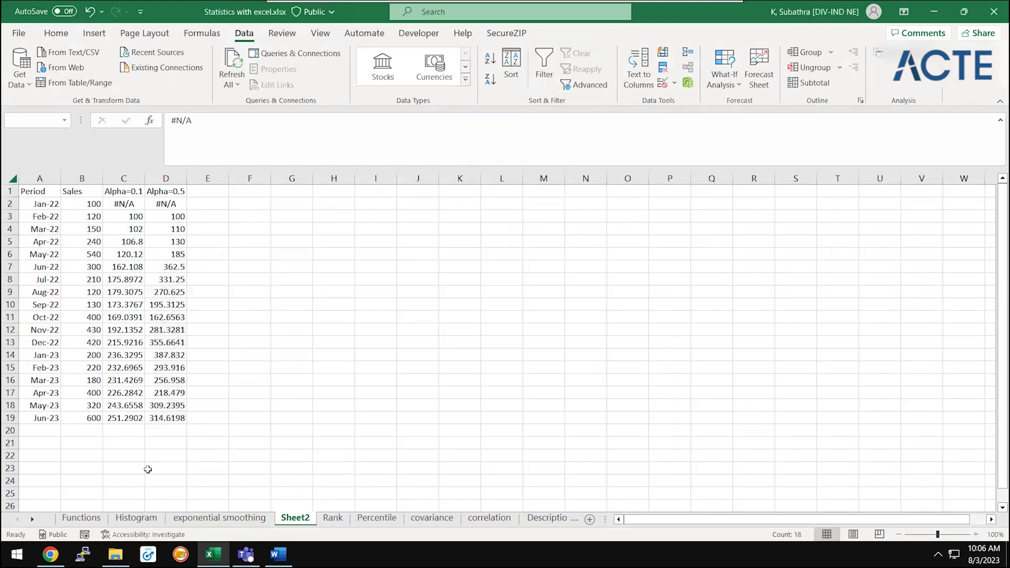
# - Enter Done as the Exponential smoothing status on the Functions sheet
pyautogui.click(88, 520)
pyautogui.press('Right')
pyautogui.write('Done')
pyautogui.press('Return')
# - Move to the Regression topic and open the Regression sheet
pyautogui.press('Down')
pyautogui.press('Down')
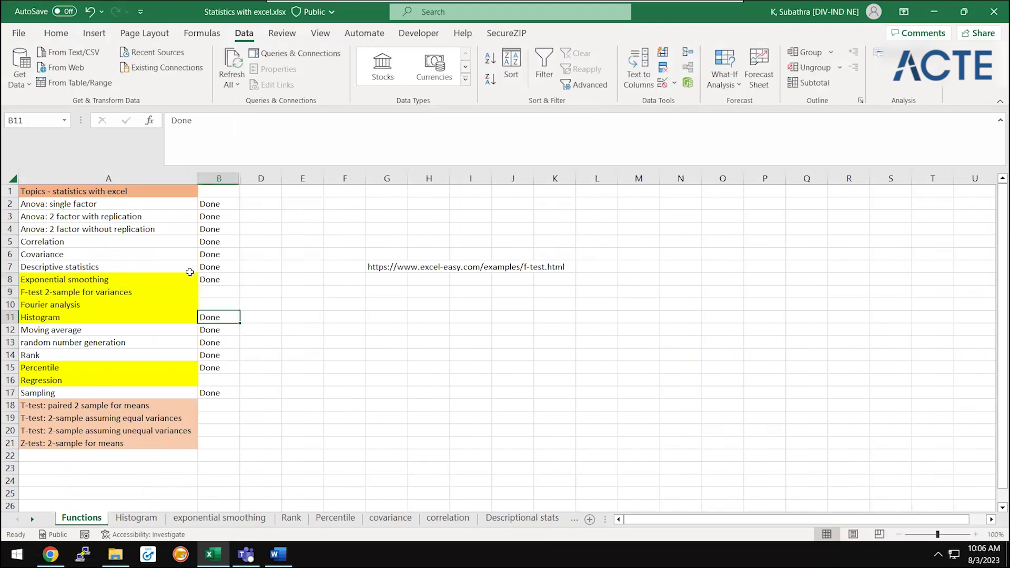
pyautogui.press('Left')
pyautogui.press('Down')
pyautogui.press('Down')
pyautogui.press('Down')
pyautogui.press('Down')
pyautogui.press('Down')
pyautogui.press('Down')
pyautogui.press('Up')
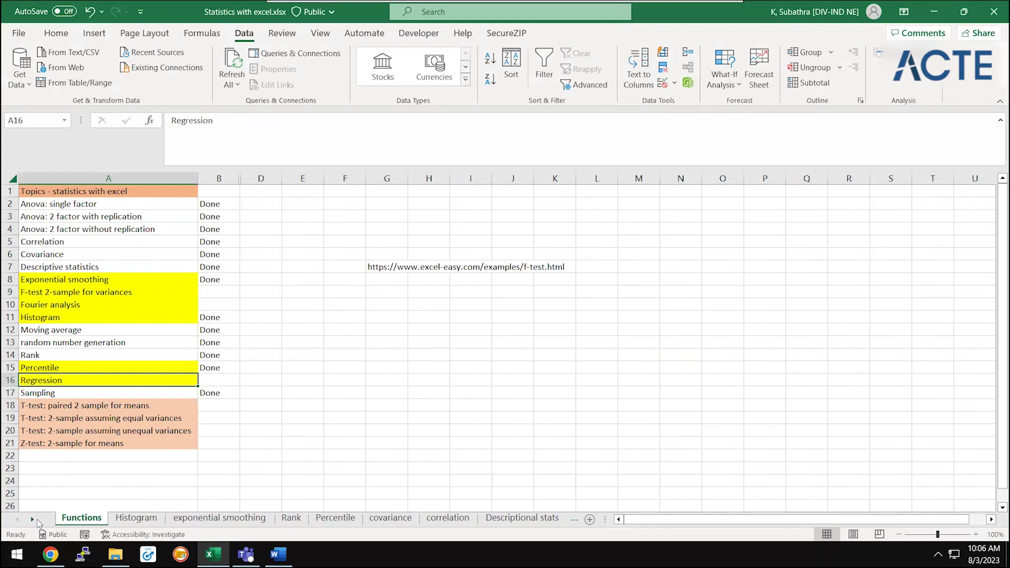
pyautogui.click(37, 520)
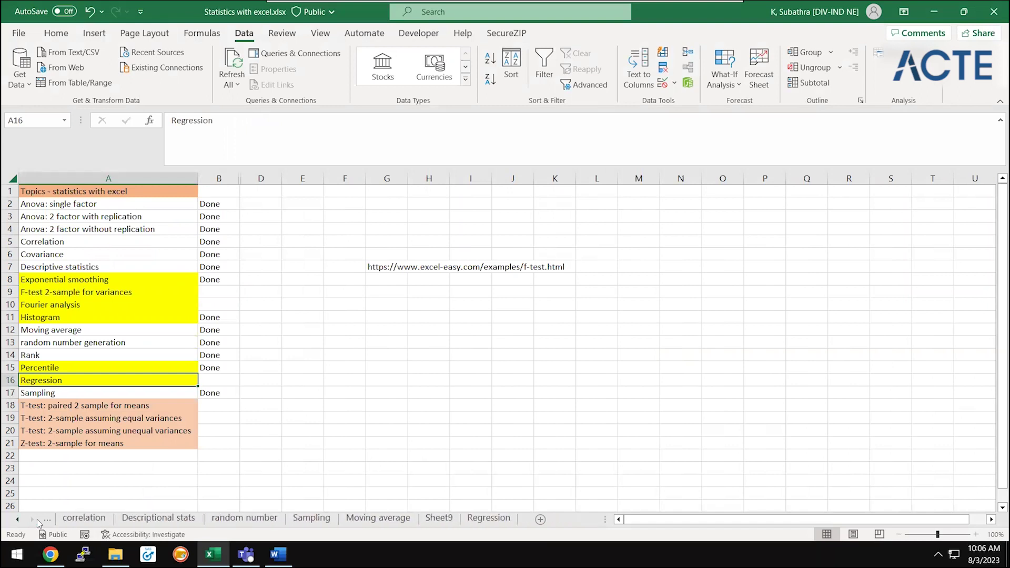
pyautogui.click(489, 518)
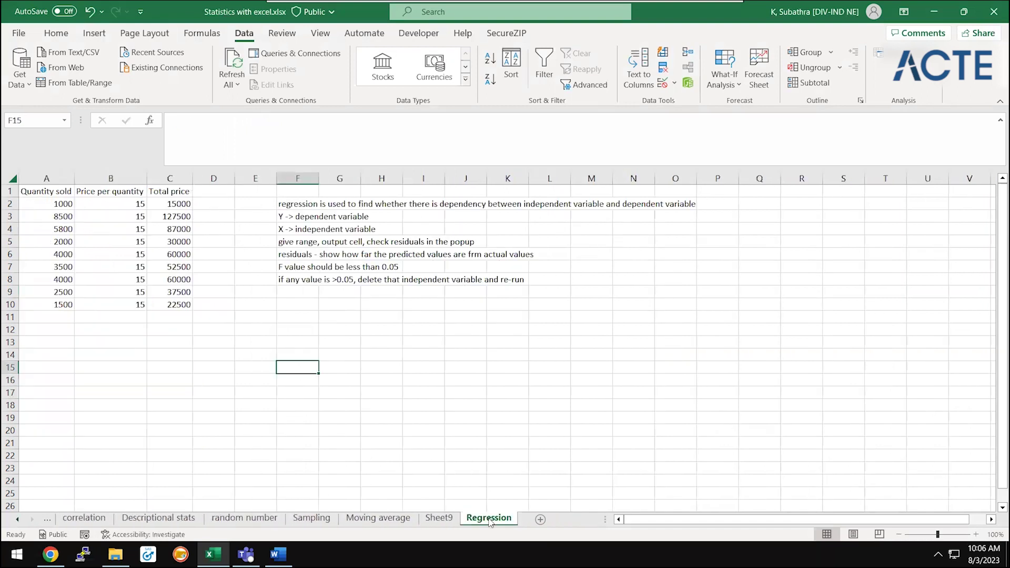
# - Select the Quantity sold, Price per quantity and Total price table in A1:C10 and delete it
pyautogui.click(328, 353)
pyautogui.click(80, 230)
pyautogui.press('Up')
pyautogui.press('Up')
pyautogui.press('Up')
pyautogui.press('Right')
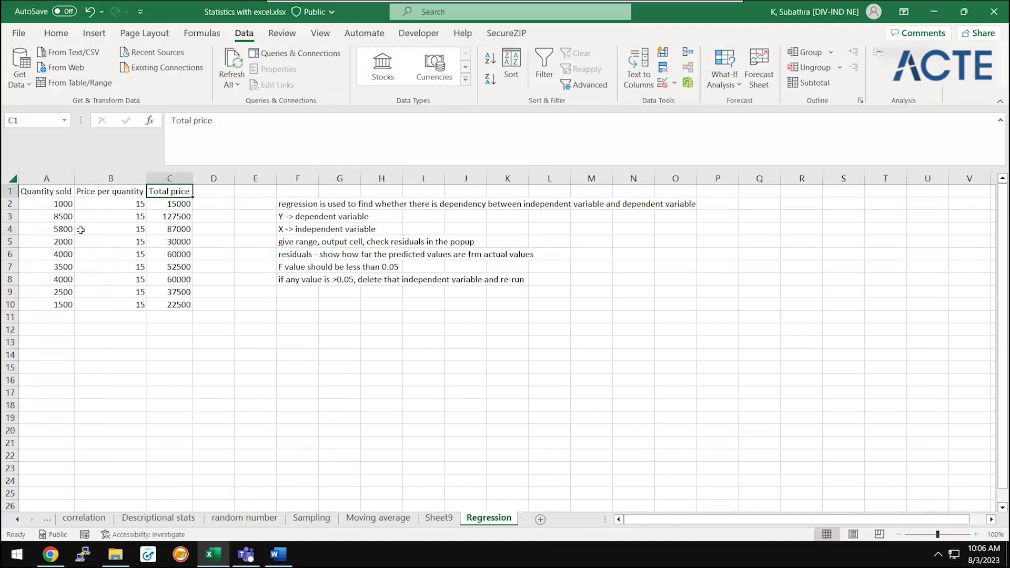
pyautogui.press('Right')
pyautogui.press('Right')
pyautogui.press('Left')
pyautogui.press('Left')
pyautogui.click(88, 215)
pyautogui.press('Up')
pyautogui.press('Up')
pyautogui.press('Left')
pyautogui.press('Down')
pyautogui.press('Up')
pyautogui.hotkey('ctrl', 'a')
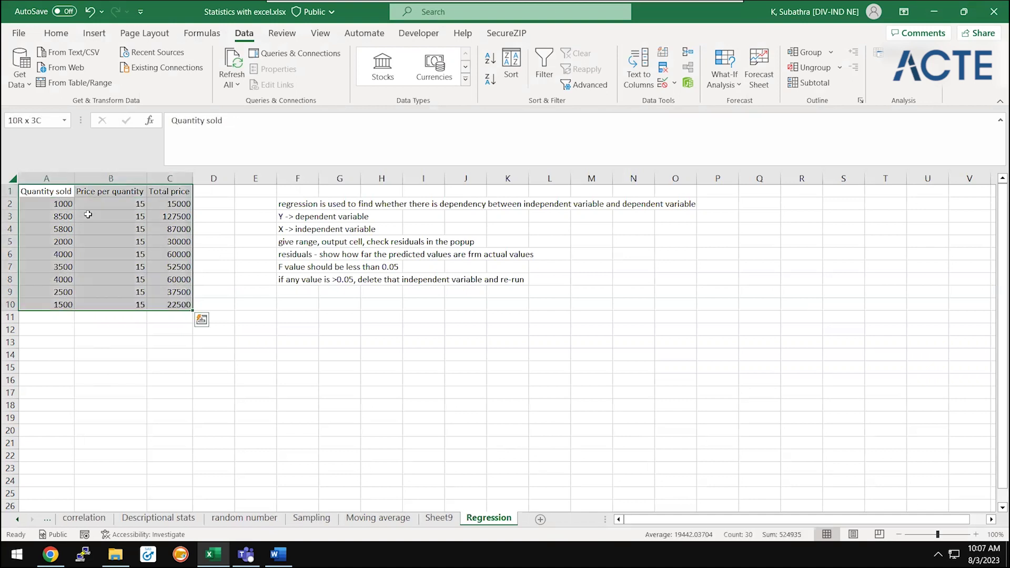
pyautogui.press('Delete')
# - Enter the headers Height in A1 and long jump feet in B1
pyautogui.hotkey('ctrl', 'Home')
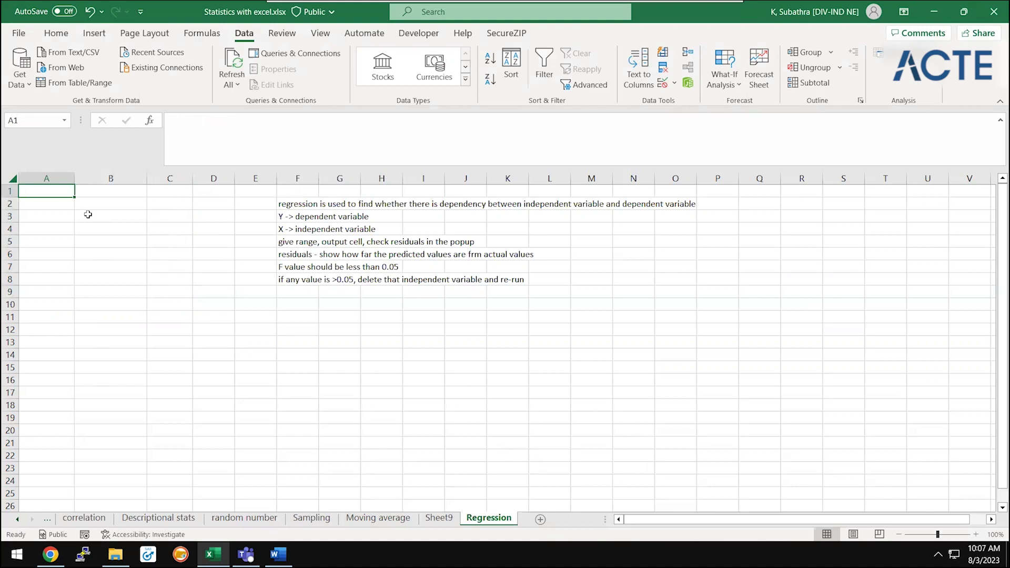
pyautogui.write('E')
pyautogui.press('BackSpace')
pyautogui.write('Height')
pyautogui.hotkey('ctrl', 'Return')
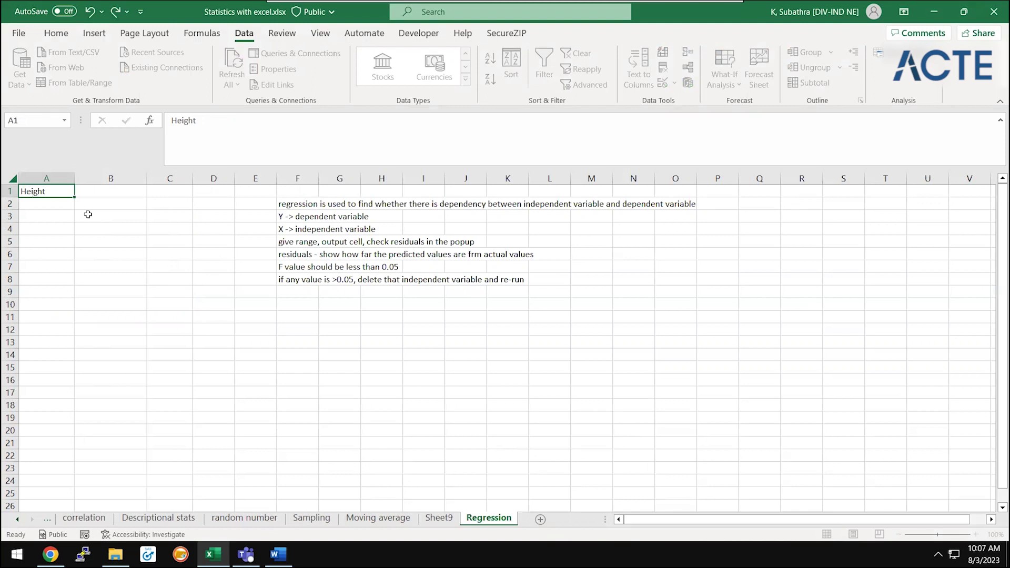
pyautogui.press('Tab')
pyautogui.write('W')
pyautogui.press('BackSpace')
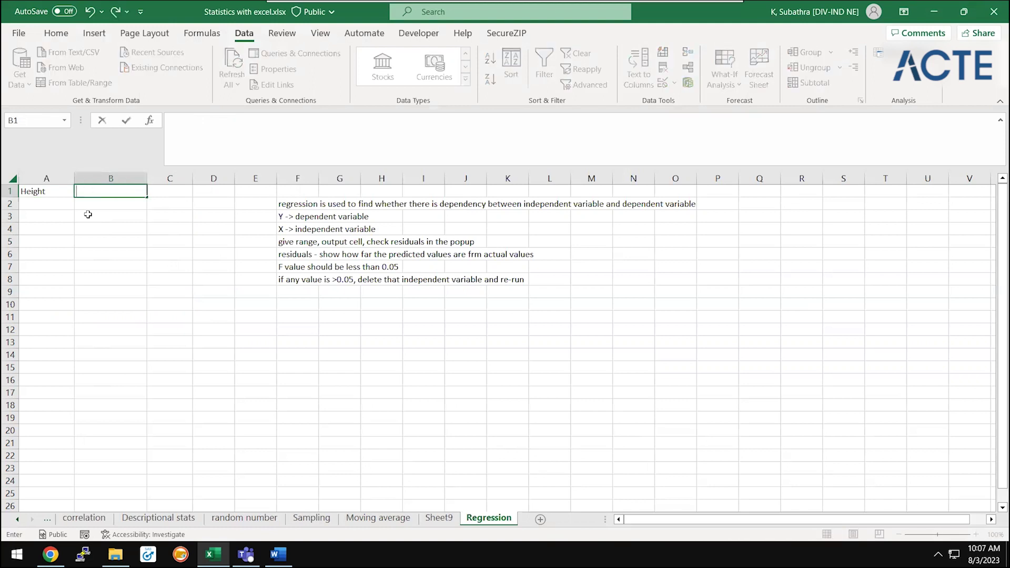
pyautogui.write('long jump ')
pyautogui.write('feet')
pyautogui.press('Return')
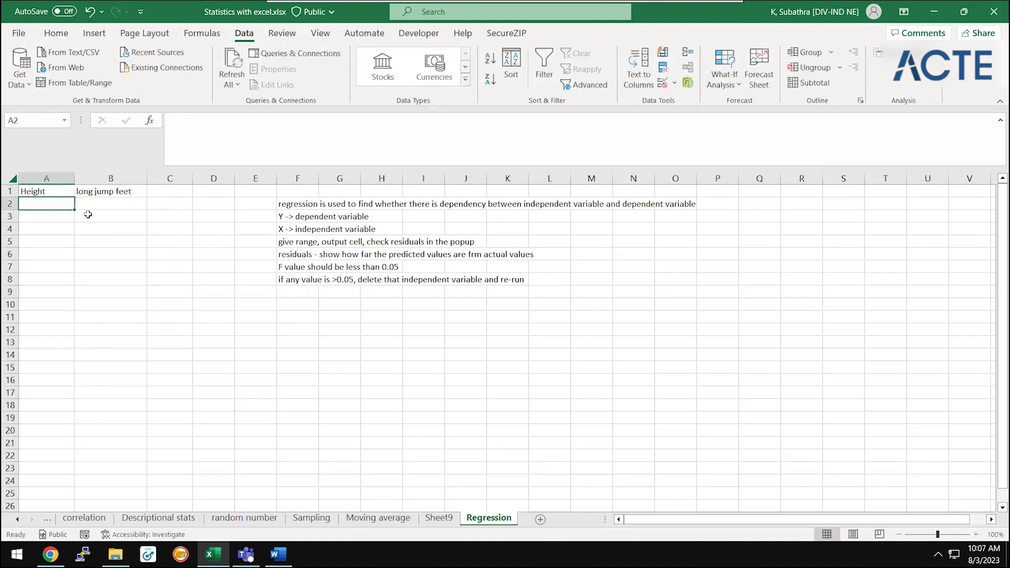
# - Enter heights 135, 130, 140, 180 and 126 in A2:A6
pyautogui.write('135')
pyautogui.press('Return')
pyautogui.write('130')
pyautogui.press('Return')
pyautogui.write('140')
pyautogui.hotkey('ctrl', 'Return')
pyautogui.press('Return')
pyautogui.write('180')
pyautogui.press('Return')
pyautogui.write('126')
pyautogui.press('Return')
# - Enter heights 130, 137, 142, 150 and 151 in A7:A11
pyautogui.write('130')
pyautogui.hotkey('ctrl', 'Return')
pyautogui.press('Return')
pyautogui.write('135')
pyautogui.press('BackSpace')
pyautogui.write('7')
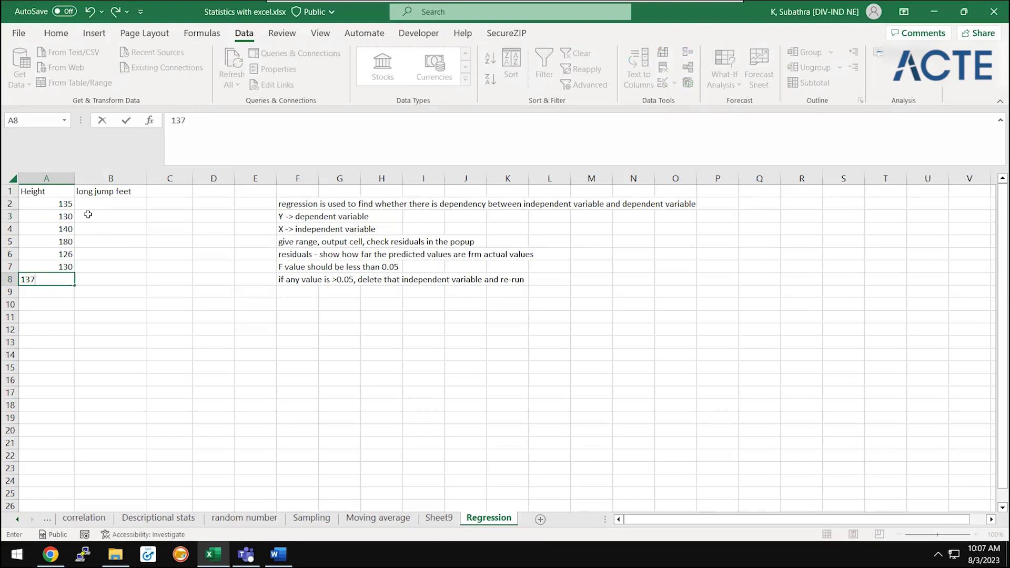
pyautogui.press('Return')
pyautogui.write('142')
pyautogui.press('Return')
pyautogui.write('150')
pyautogui.press('Return')
pyautogui.write('151')
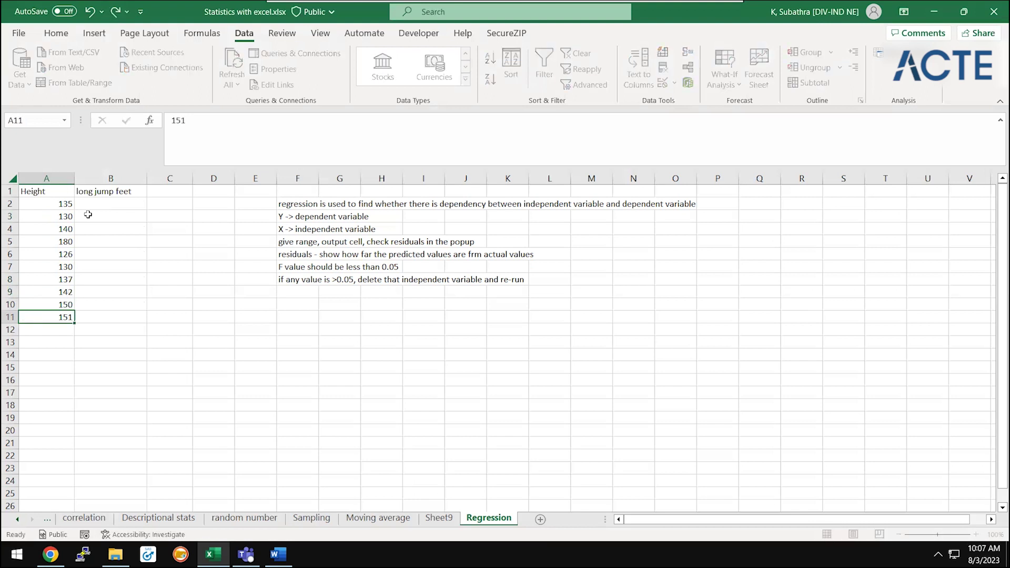
pyautogui.press('Return')
pyautogui.hotkey('ctrl', 'Home')
pyautogui.press('Down')
pyautogui.press('Right')
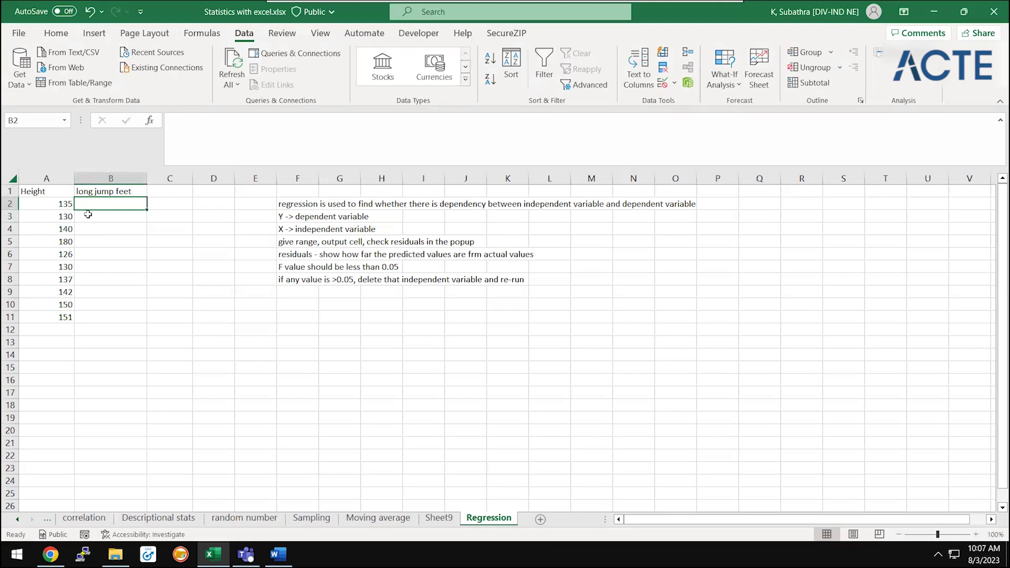
# - Enter long jump distances 6, 5.5, 5.7, 6.2 and 5 in B2:B6
pyautogui.write('6')
pyautogui.press('Return')
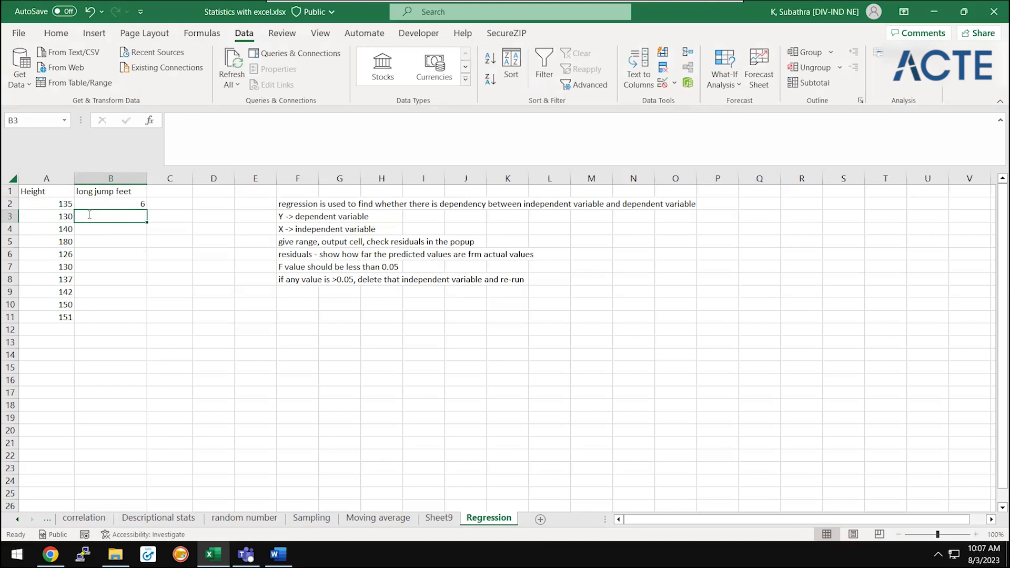
pyautogui.write('5.5')
pyautogui.press('Return')
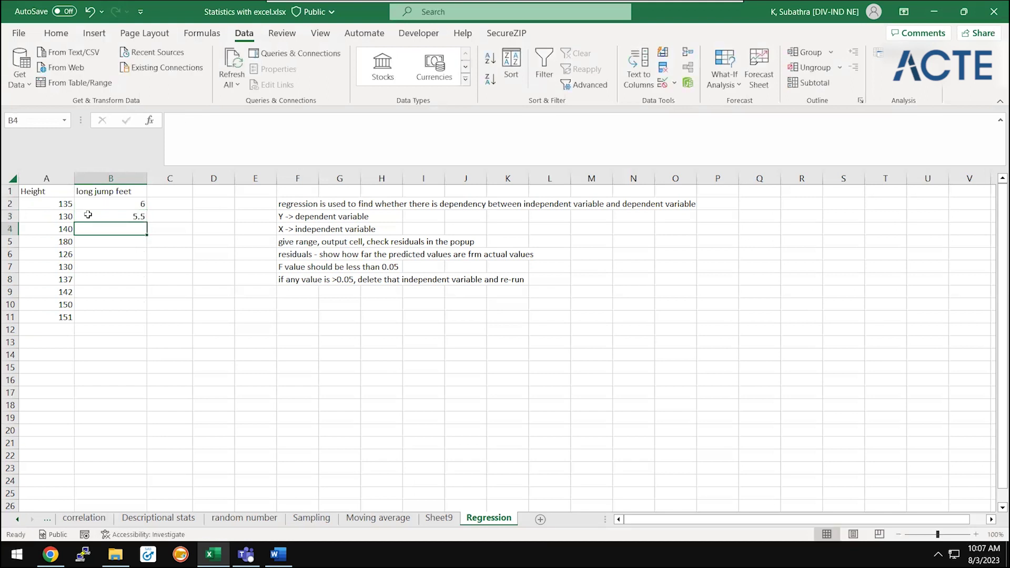
pyautogui.write('5.7')
pyautogui.press('Return')
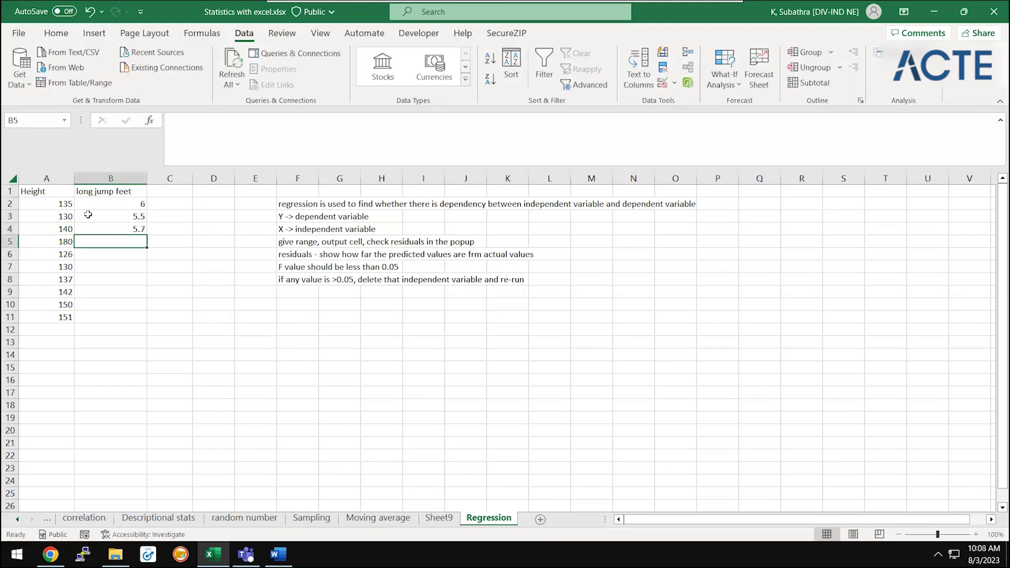
pyautogui.write('6.2')
pyautogui.press('Return')
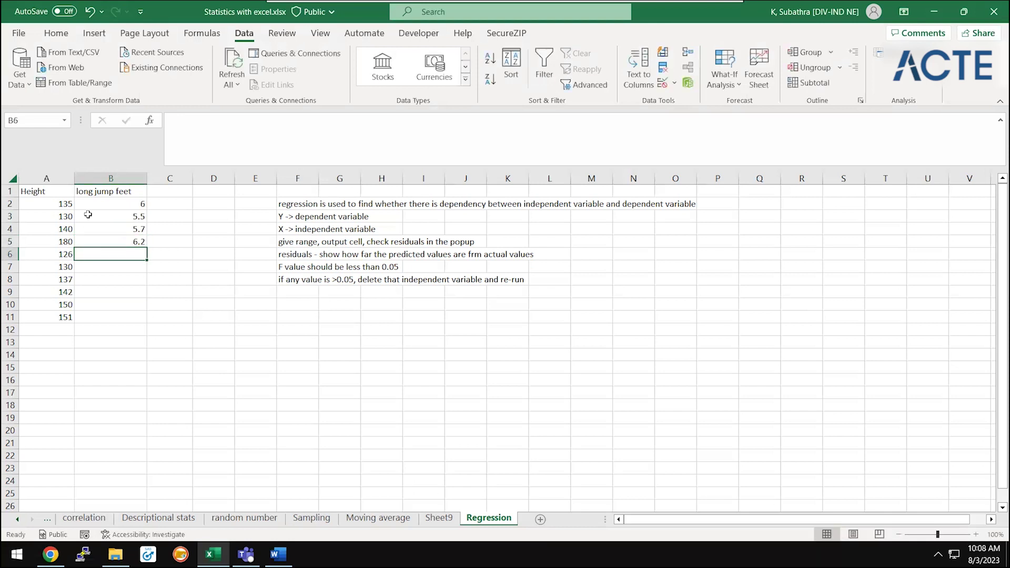
pyautogui.write('5.0')
pyautogui.press('Return')
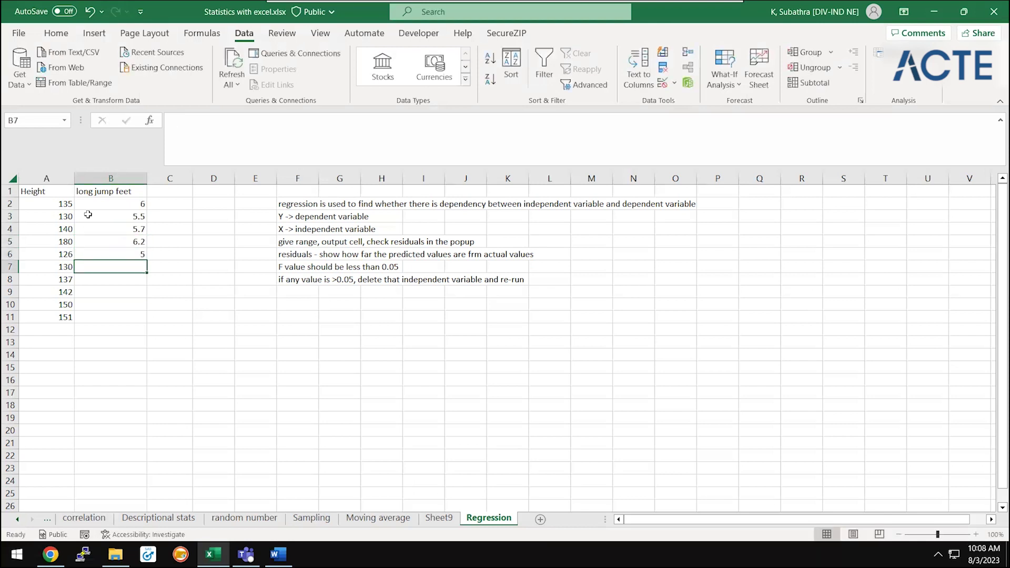
# - Enter long jump distances 4.8, 6.2, 6, 8 and 7 in B7:B11
pyautogui.write('4.8')
pyautogui.press('Return')
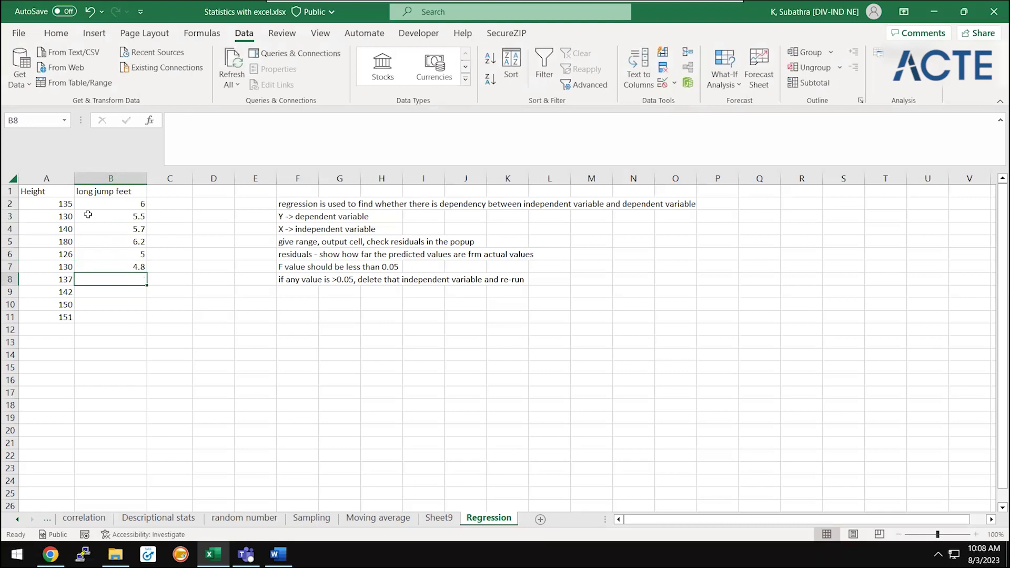
pyautogui.press('BackSpace')
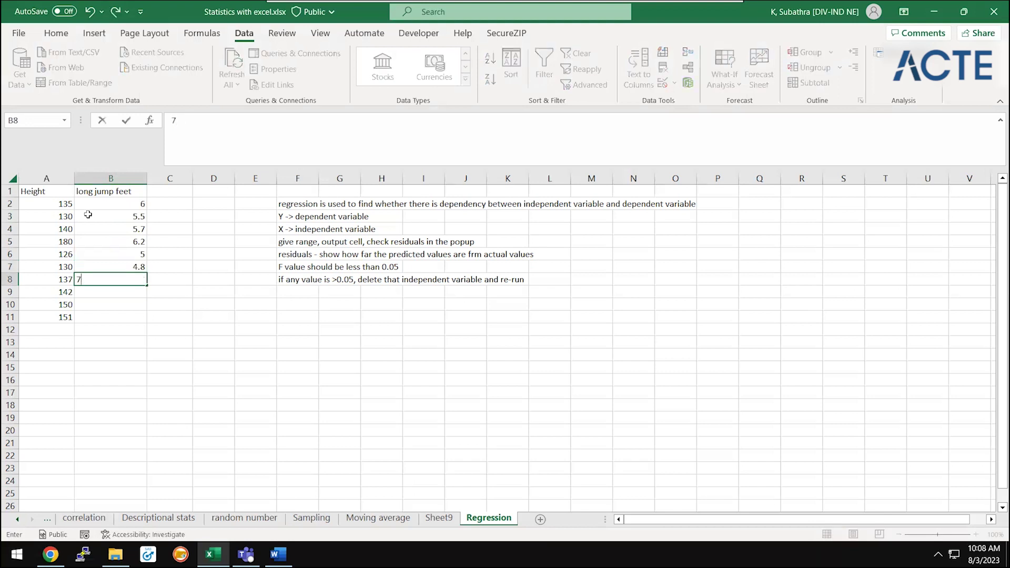
pyautogui.write('6')
pyautogui.write('.2')
pyautogui.press('Return')
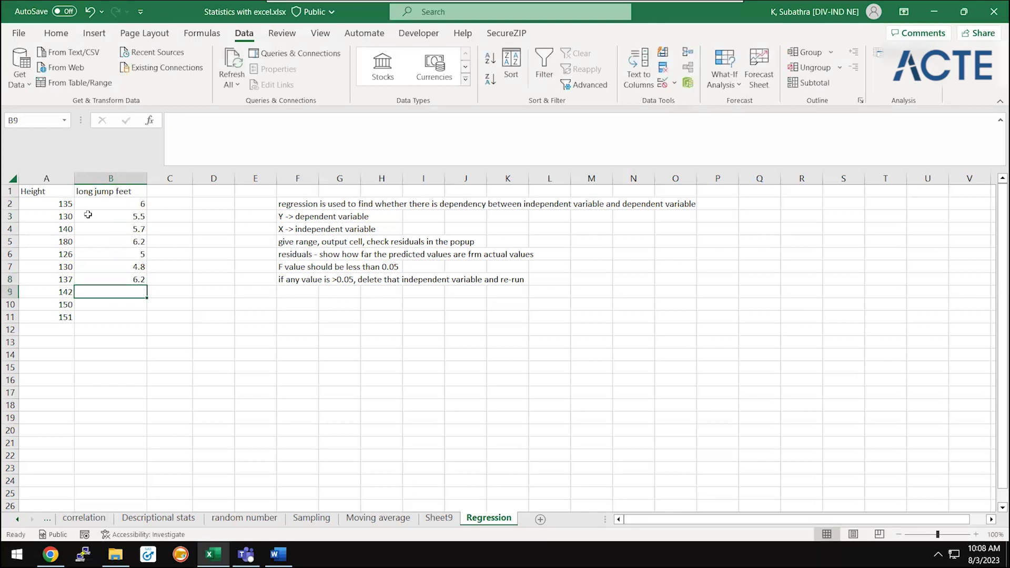
pyautogui.write('6')
pyautogui.press('Return')
pyautogui.write('8')
pyautogui.press('Return')
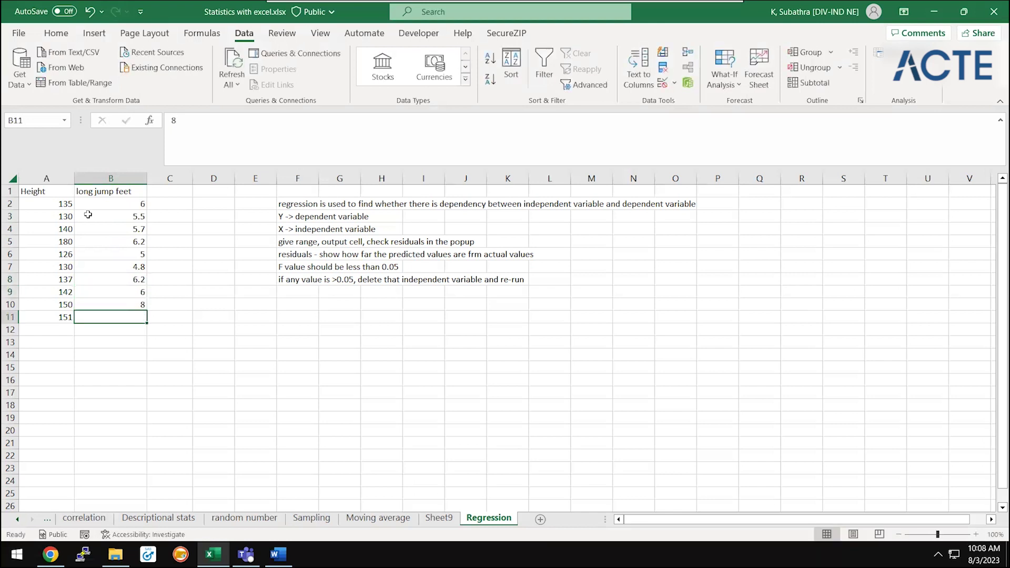
pyautogui.write('7.')
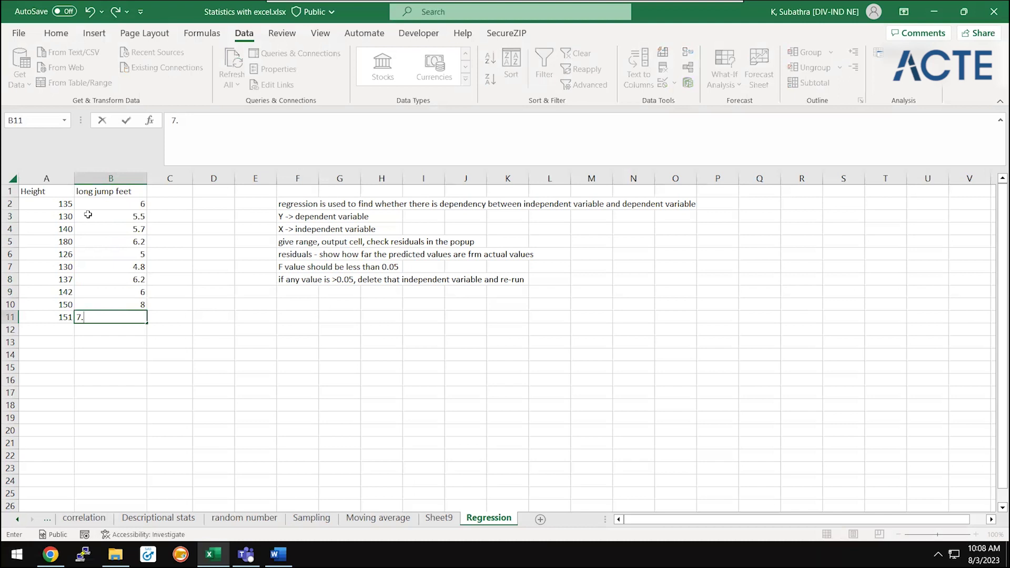
pyautogui.press('Return')
# - Select the full height and long jump table A1:B11 including headers
pyautogui.hotkey('ctrl', 'Up')
pyautogui.hotkey('ctrl', 'Up')
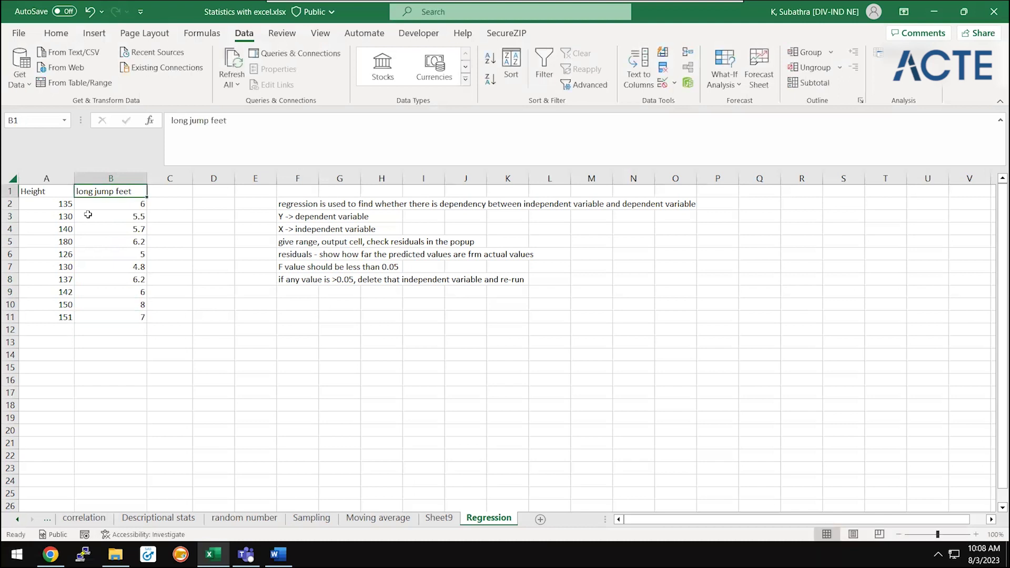
pyautogui.press('Left')
pyautogui.press('Right')
pyautogui.press('Down')
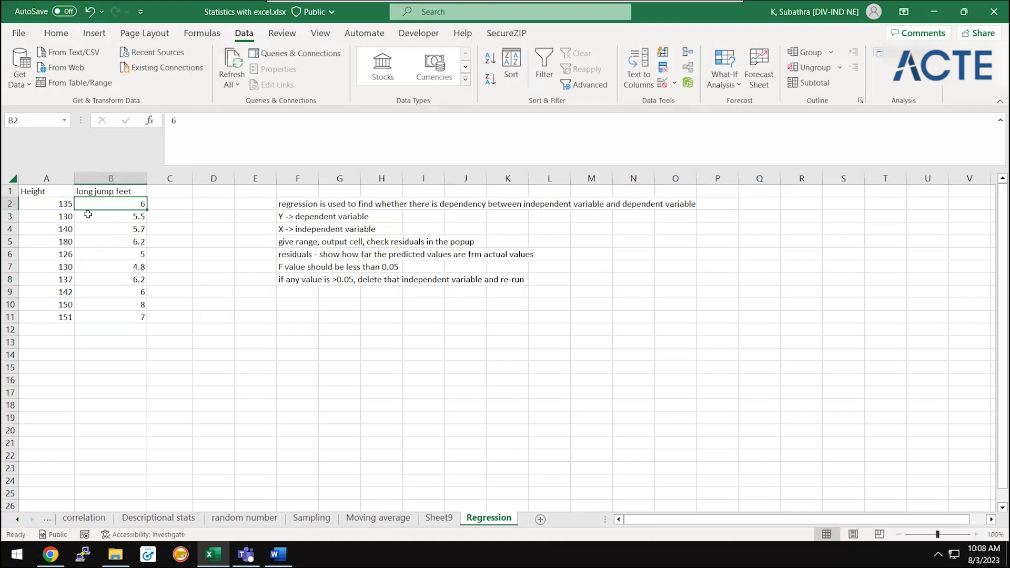
pyautogui.press('Left')
pyautogui.press('Right')
pyautogui.hotkey('ctrl', 'shift', 'Down')
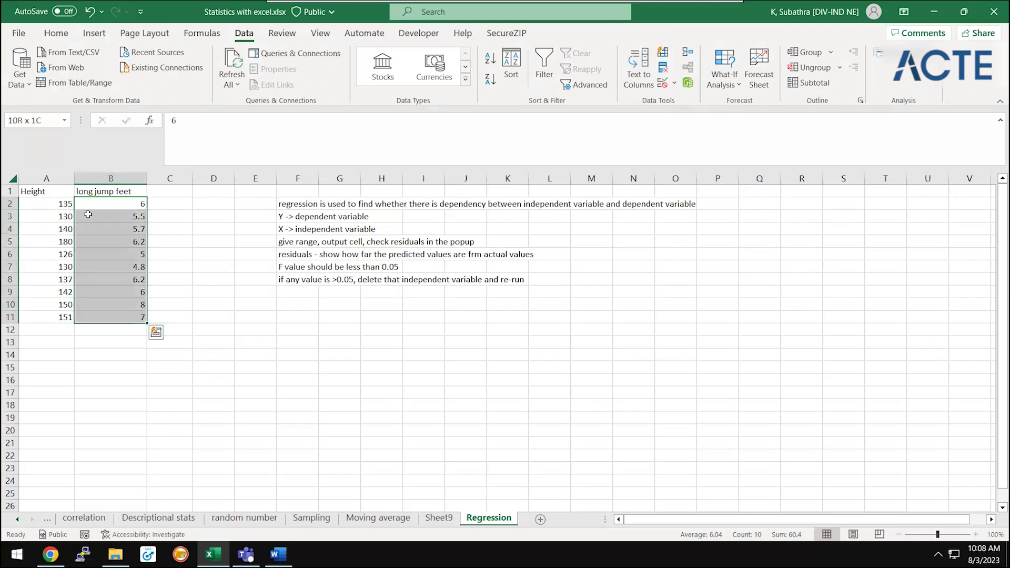
pyautogui.press('Left')
pyautogui.hotkey('ctrl', 'shift', 'Down')
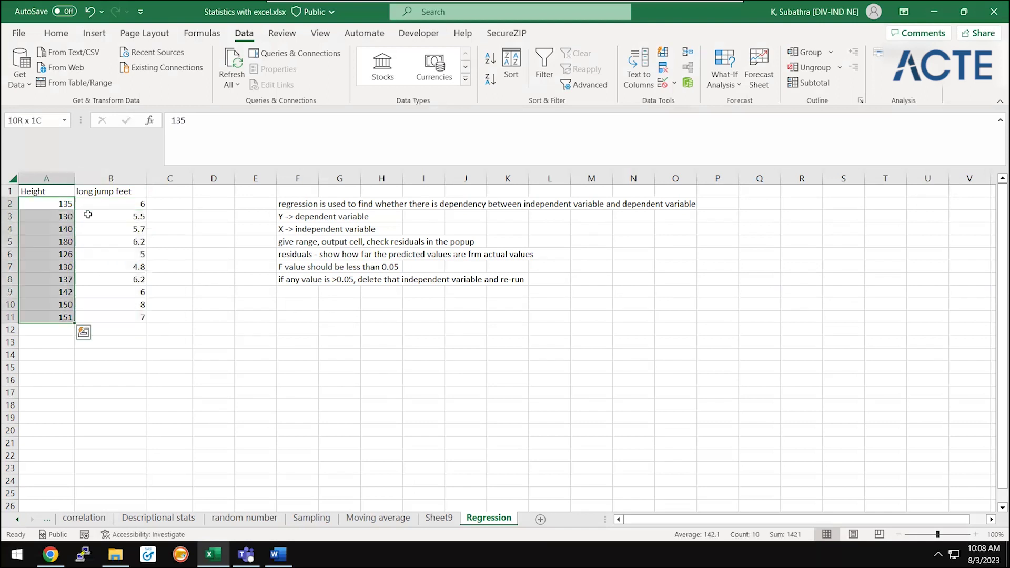
pyautogui.press('Up')
pyautogui.hotkey('ctrl', 'shift', 'Right')
pyautogui.hotkey('ctrl', 'shift', 'Down')
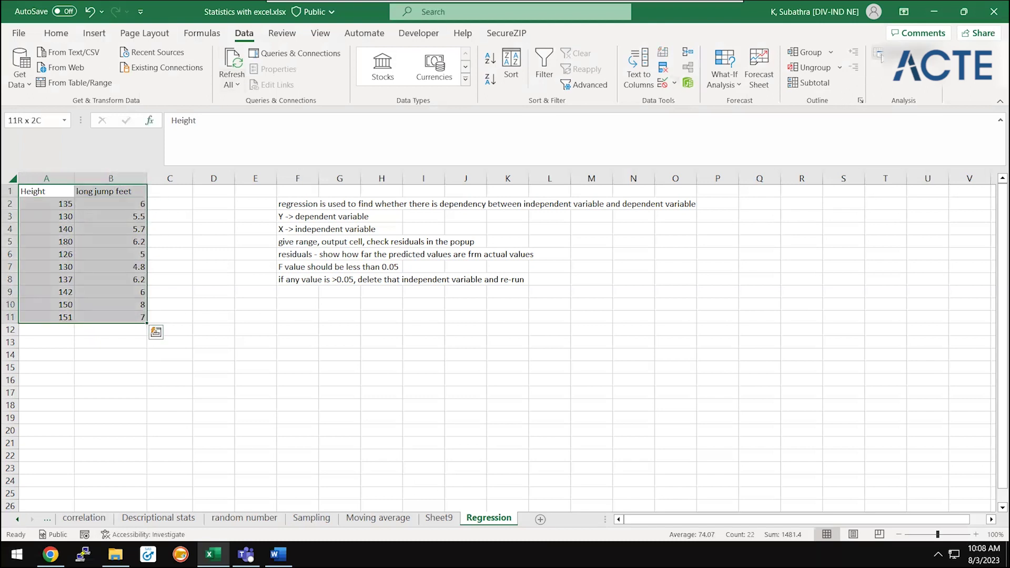
# - Start a Regression analysis with Input Y B1:B11 and Input X A1:A11
pyautogui.click(904, 52)
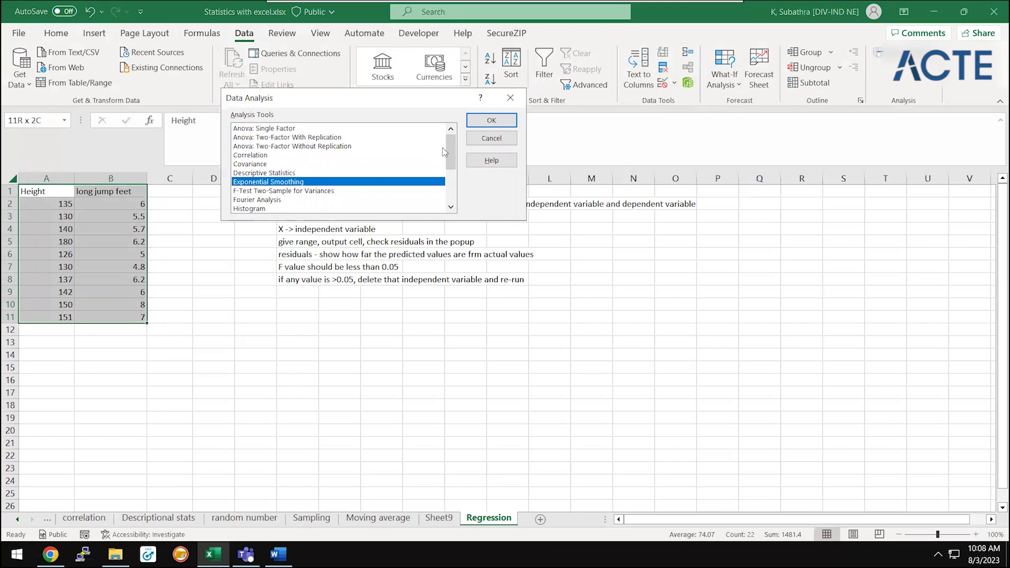
pyautogui.moveTo(450, 156); pyautogui.dragTo(451, 170)
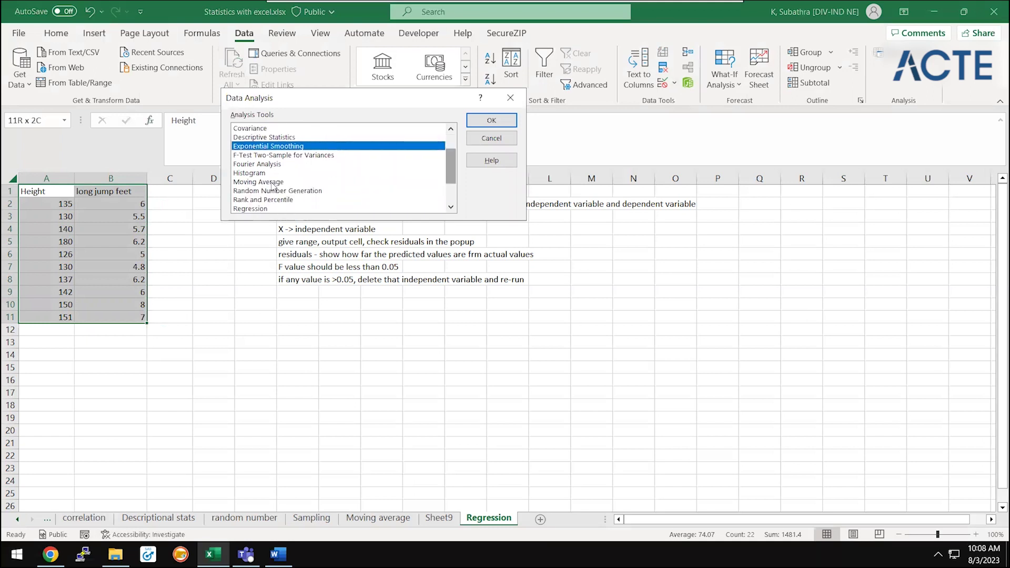
pyautogui.doubleClick(278, 209)
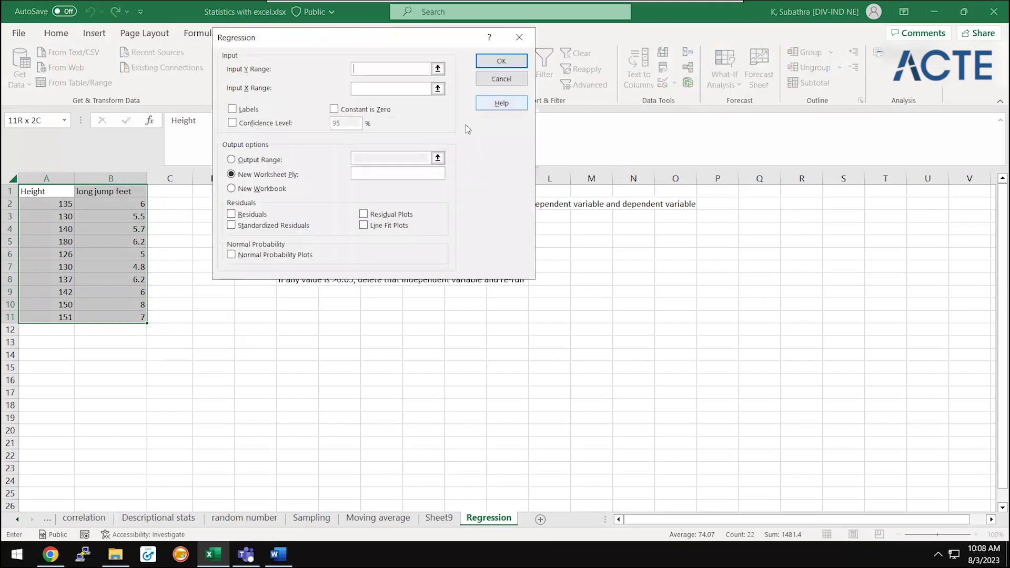
pyautogui.click(438, 69)
pyautogui.moveTo(122, 193); pyautogui.dragTo(122, 204)
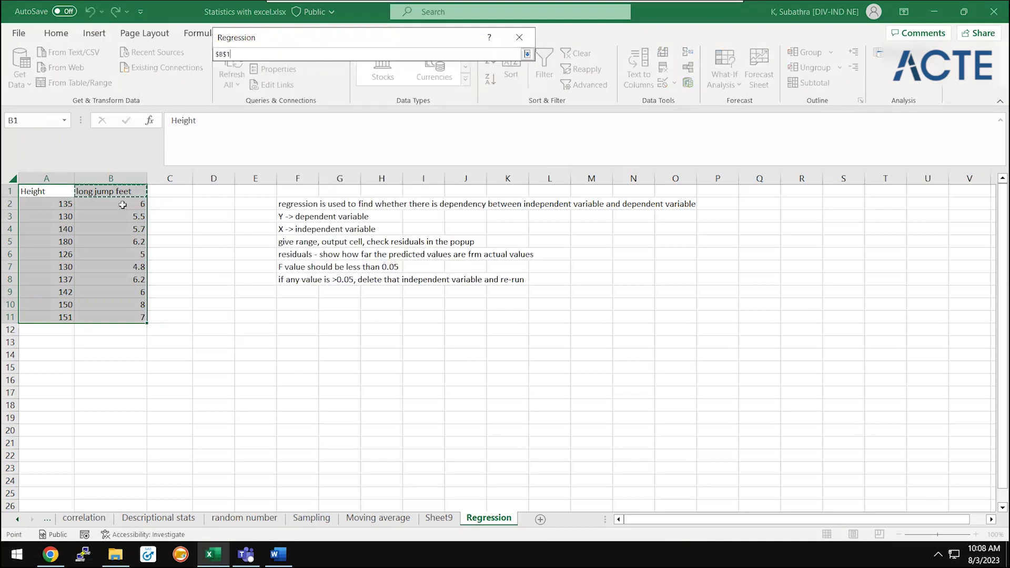
pyautogui.hotkey('ctrl', 'shift', 'Down')
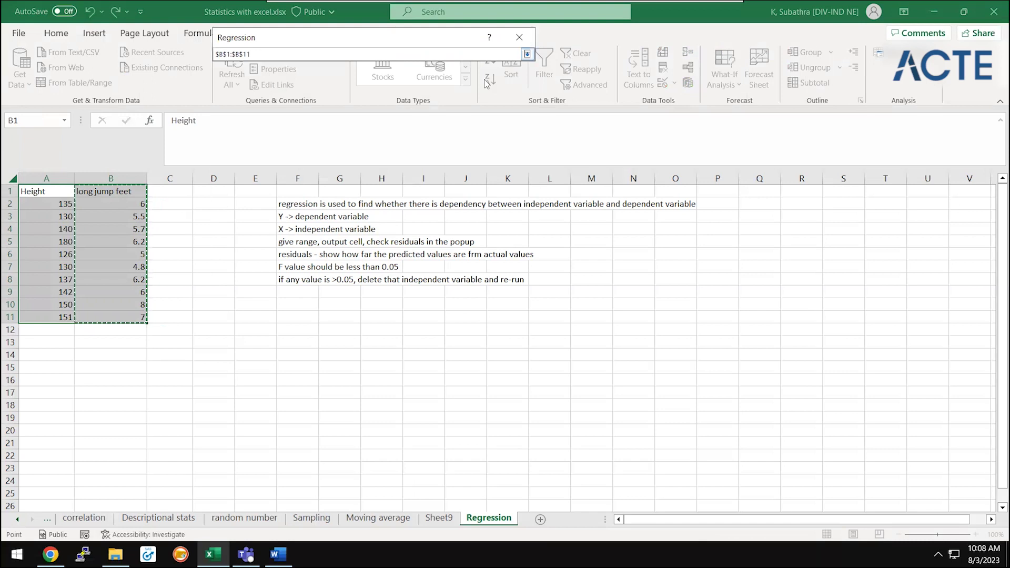
pyautogui.click(526, 53)
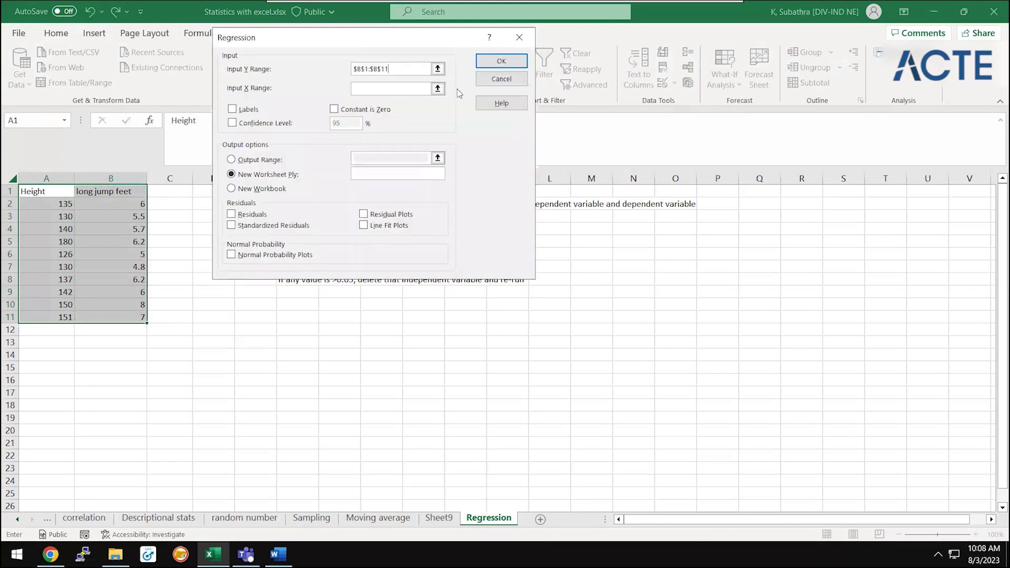
pyautogui.click(437, 89)
pyautogui.moveTo(53, 191); pyautogui.dragTo(52, 317)
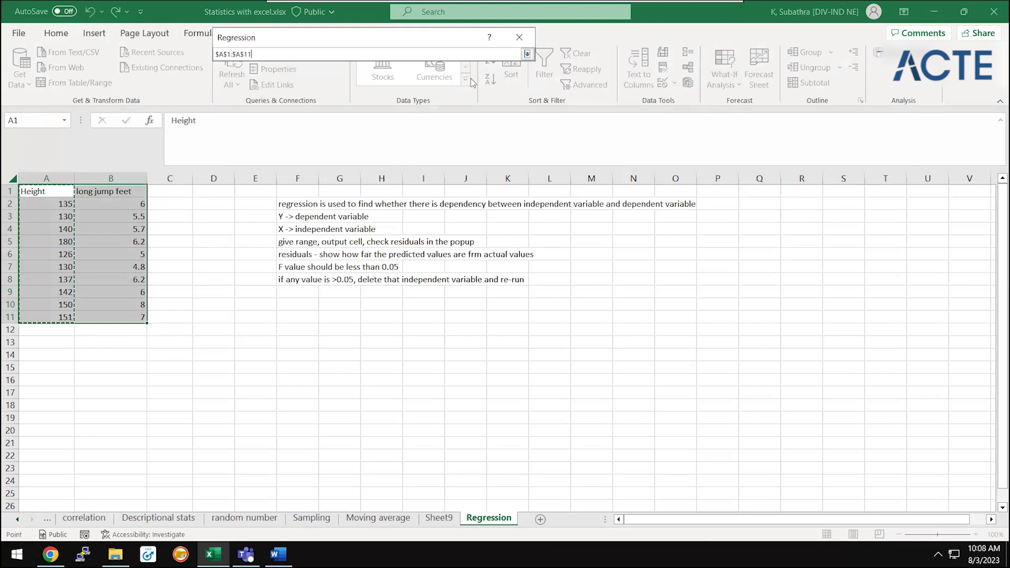
pyautogui.press('Return')
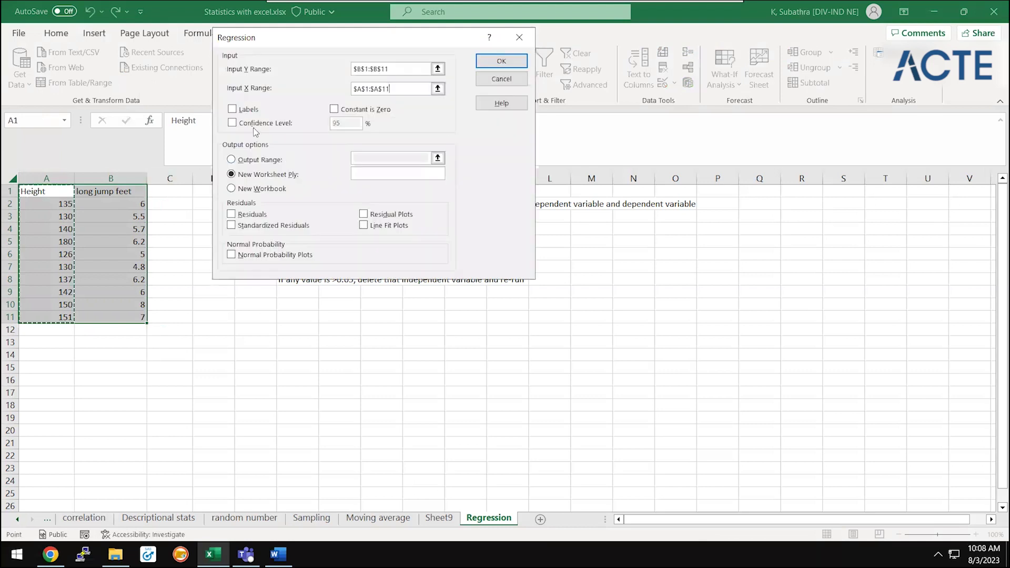
# - Tick Labels and Residuals, set the output range to D13, and run the regression
pyautogui.click(238, 109)
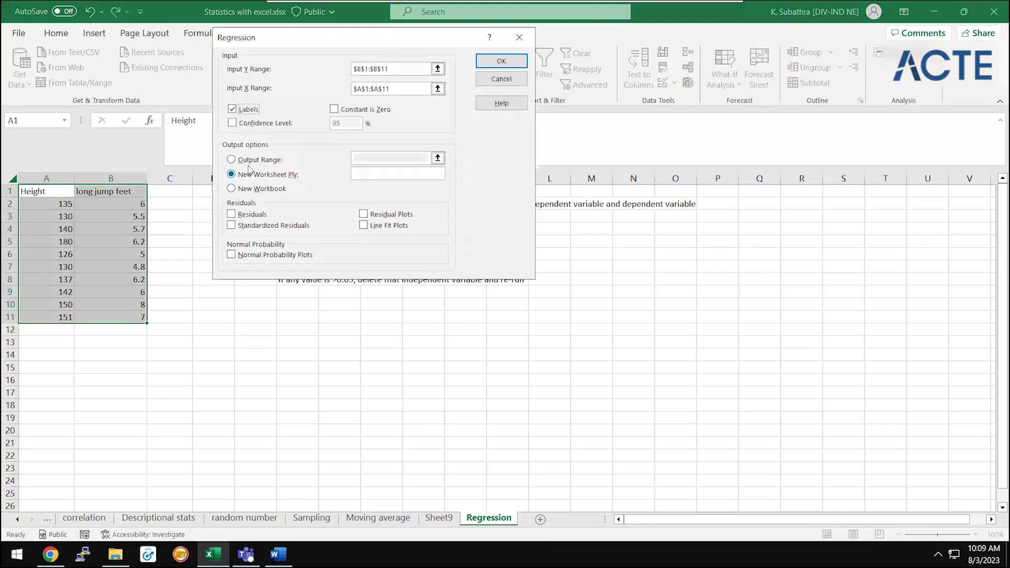
pyautogui.click(249, 160)
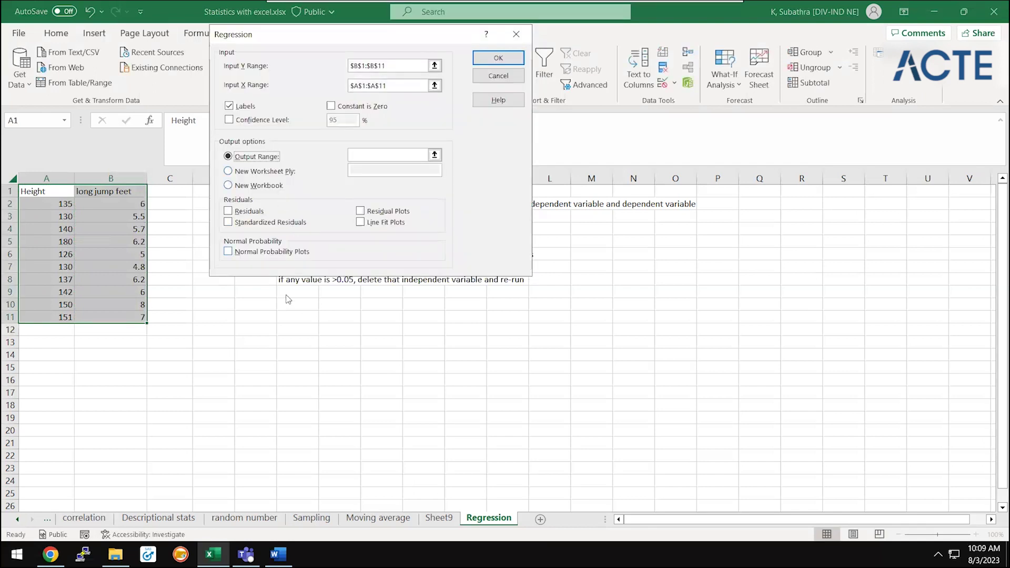
pyautogui.click(246, 211)
pyautogui.click(428, 155)
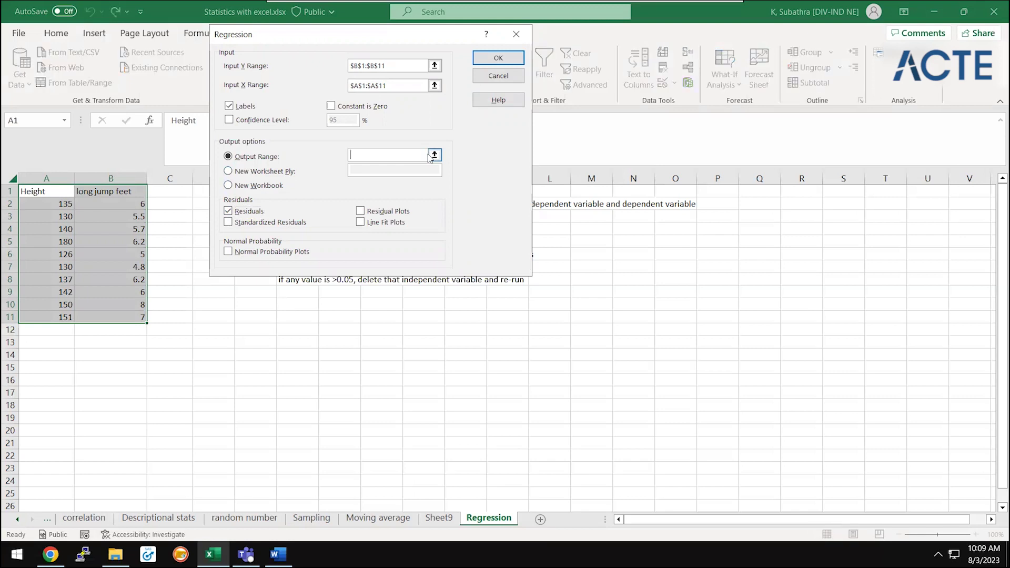
pyautogui.click(434, 154)
pyautogui.click(201, 339)
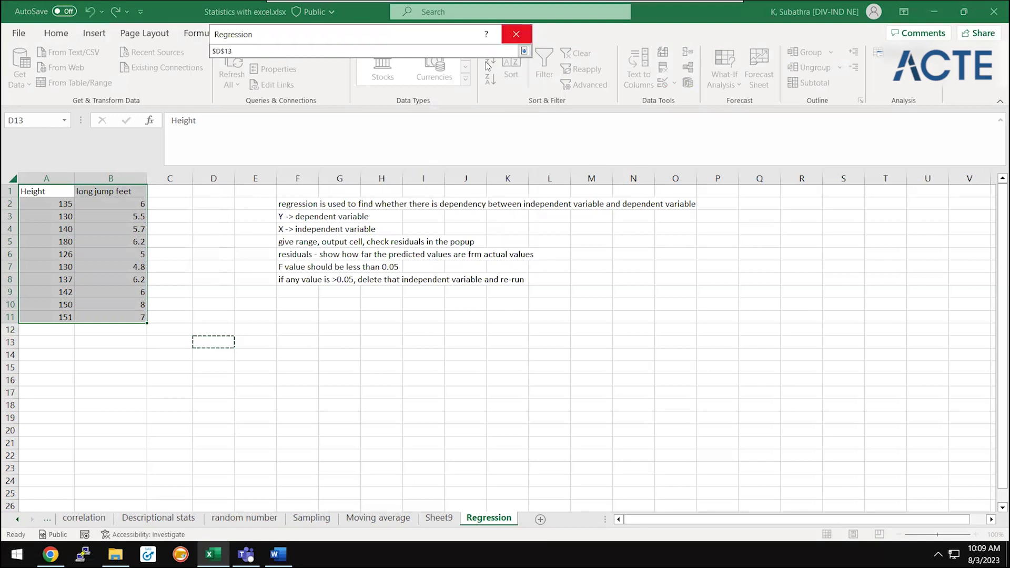
pyautogui.click(524, 51)
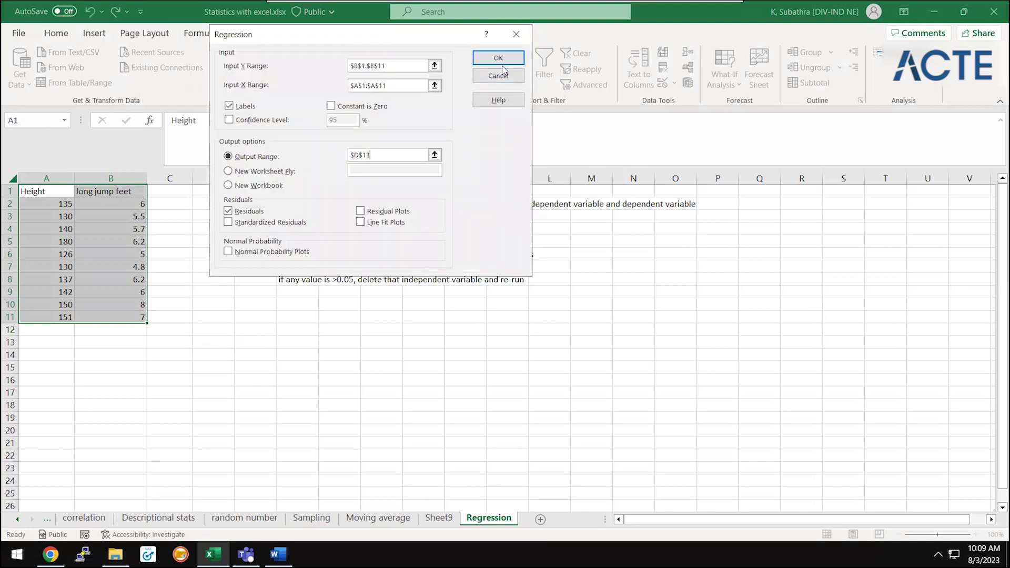
pyautogui.click(500, 63)
# - Run the Height regression to output at D13, then select the output block from D13 downward
pyautogui.click(494, 64)
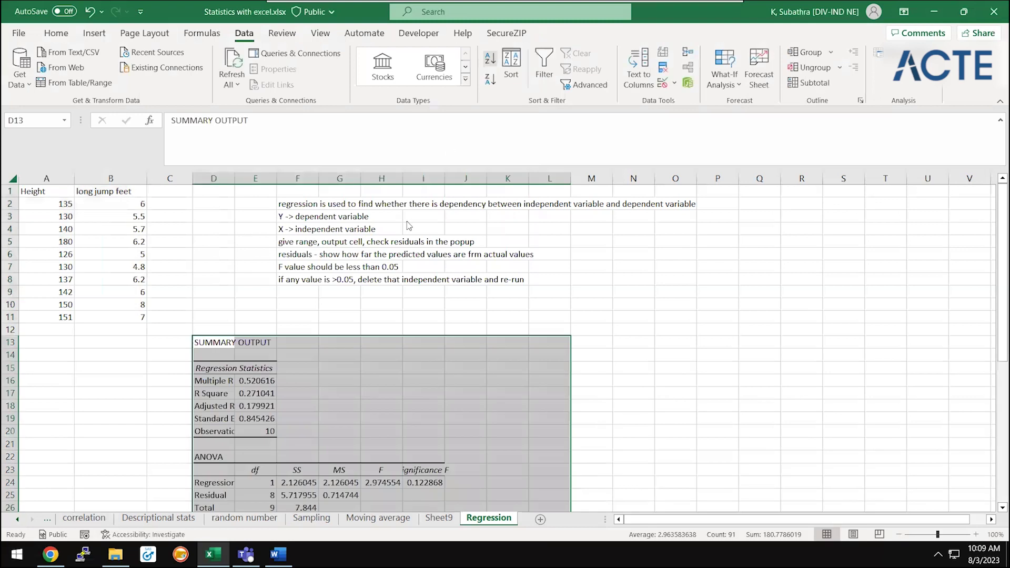
pyautogui.click(296, 371)
pyautogui.press('Left')
pyautogui.press('Left')
pyautogui.press('Up')
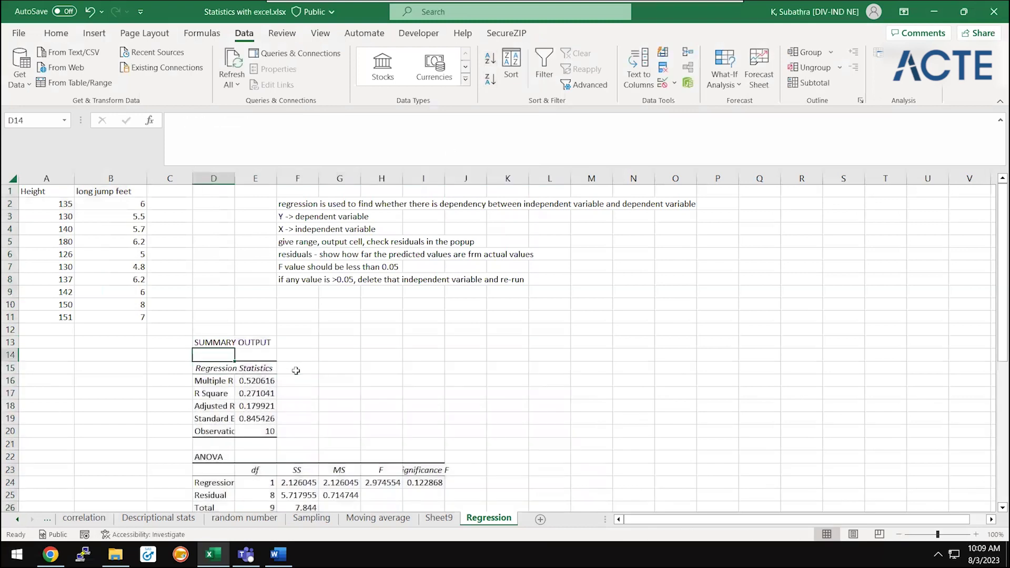
pyautogui.press('Up')
pyautogui.hotkey('shift', 'Right')
pyautogui.hotkey('shift', 'Right')
pyautogui.hotkey('shift', 'Right')
pyautogui.hotkey('shift', 'Right')
pyautogui.hotkey('shift', 'Right')
pyautogui.hotkey('shift', 'Right')
pyautogui.hotkey('shift', 'Right')
pyautogui.hotkey('shift', 'Down')
pyautogui.hotkey('shift', 'Down')
pyautogui.hotkey('shift', 'Down')
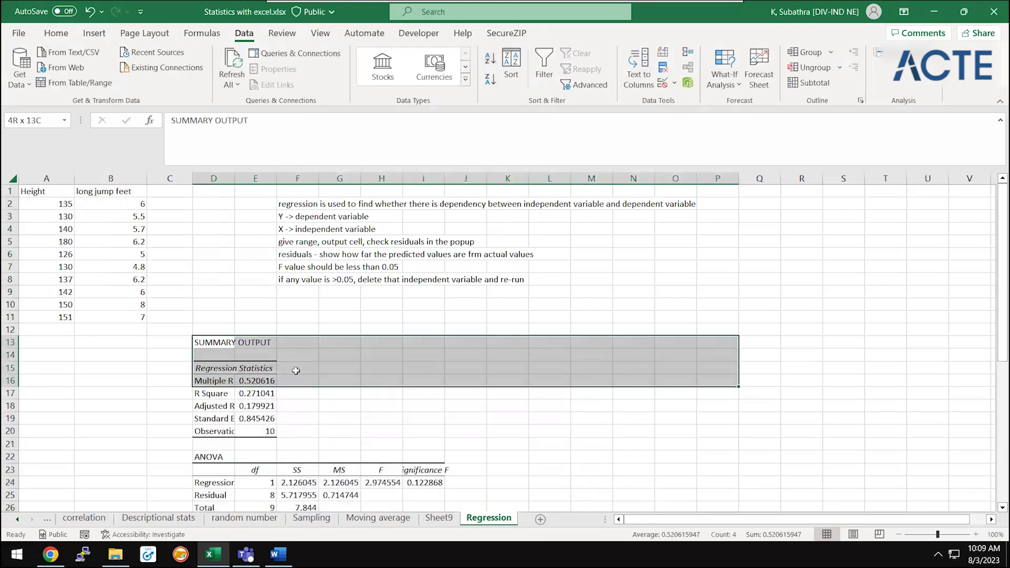
pyautogui.hotkey('shift', 'Down')
pyautogui.hotkey('shift', 'Down')
pyautogui.hotkey('shift', 'Down')
pyautogui.hotkey('shift', 'Down')
pyautogui.hotkey('shift', 'Down')
pyautogui.hotkey('shift', 'Down')
pyautogui.hotkey('shift', 'Down')
pyautogui.hotkey('shift', 'Down')
pyautogui.hotkey('shift', 'Down')
pyautogui.hotkey('shift', 'Down')
pyautogui.hotkey('shift', 'Down')
pyautogui.hotkey('shift', 'Down')
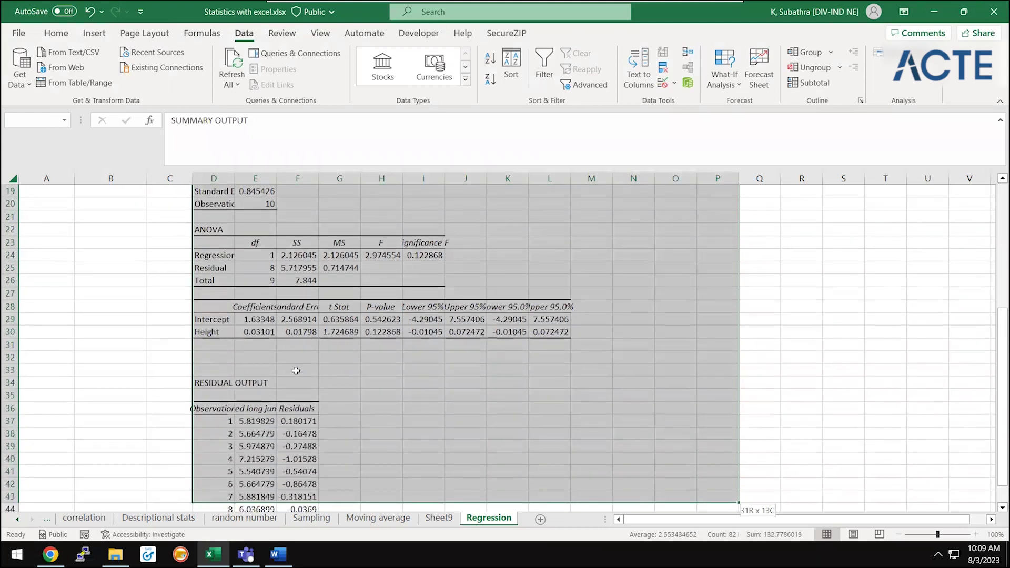
pyautogui.hotkey('shift', 'Down')
pyautogui.hotkey('shift', 'Down')
pyautogui.hotkey('shift', 'Down')
# - AutoFit the regression output column widths with Alt+O, C, A
pyautogui.hotkey('alt', 'o')
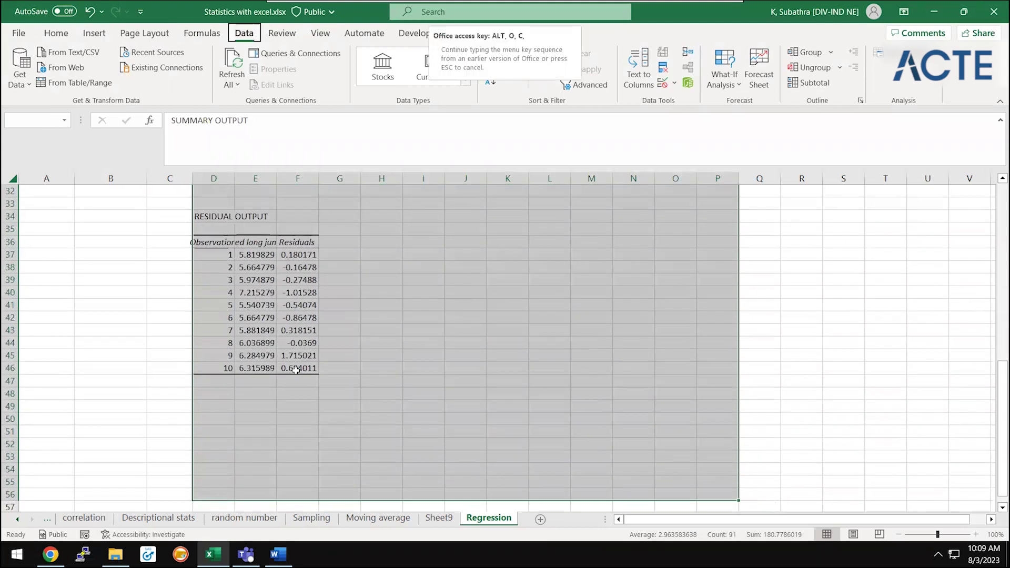
pyautogui.press('c')
pyautogui.press('a')
pyautogui.press('Down')
# - Review the summary statistics: Multiple R 0.520616, Adjusted R Square 0.179921, Standard Error 0.845426
pyautogui.press('Right')
pyautogui.press('Down')
pyautogui.press('Down')
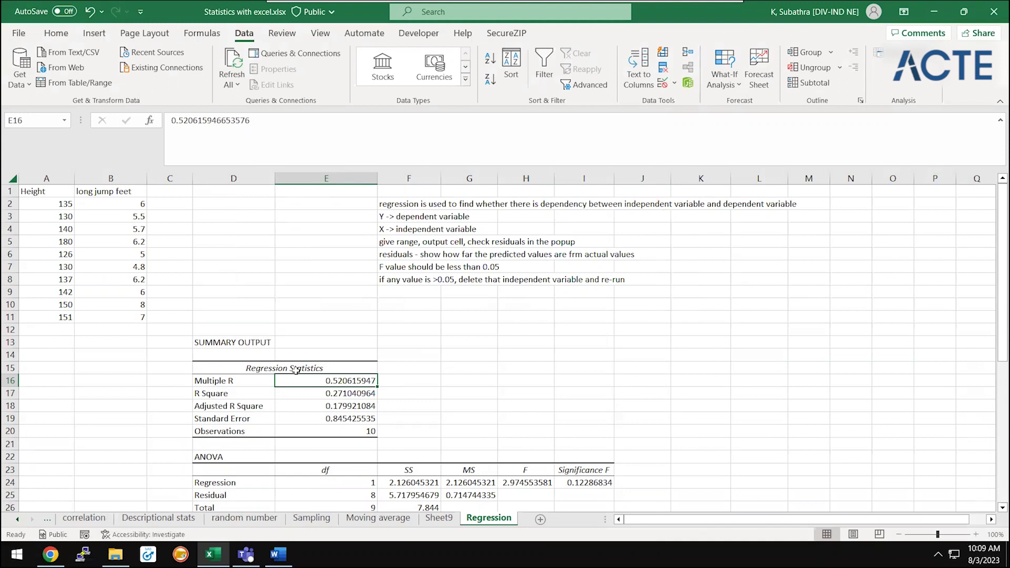
pyautogui.press('Down')
pyautogui.press('Down')
pyautogui.press('Down')
pyautogui.press('Down')
pyautogui.press('Down')
pyautogui.press('Down')
pyautogui.press('Down')
pyautogui.press('Down')
pyautogui.press('Down')
pyautogui.press('Down')
pyautogui.press('Down')
pyautogui.press('Down')
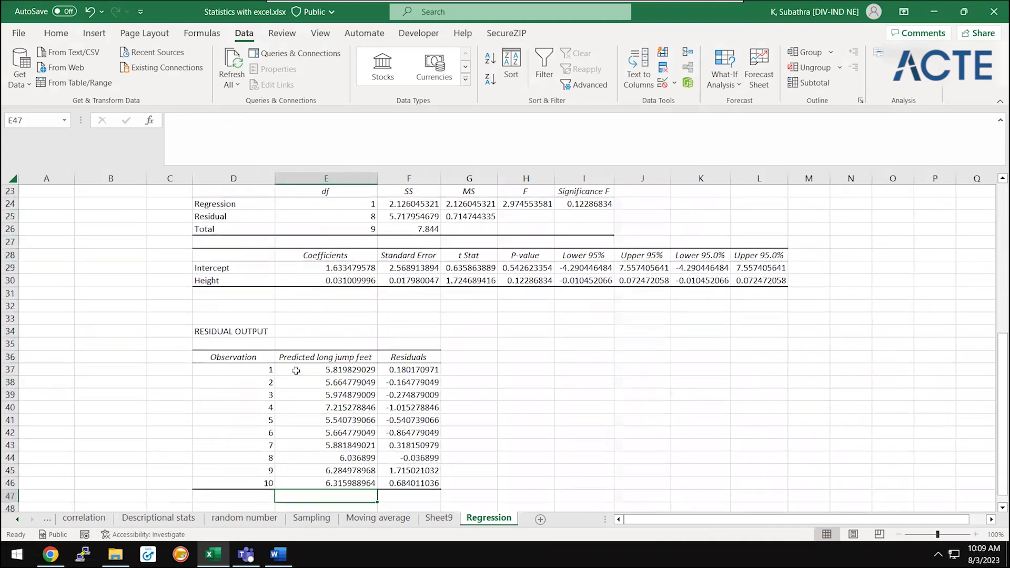
pyautogui.press('Down')
pyautogui.press('Down')
pyautogui.press('Up')
pyautogui.press('Up')
pyautogui.press('Up')
pyautogui.press('Up')
pyautogui.press('Up')
pyautogui.press('Up')
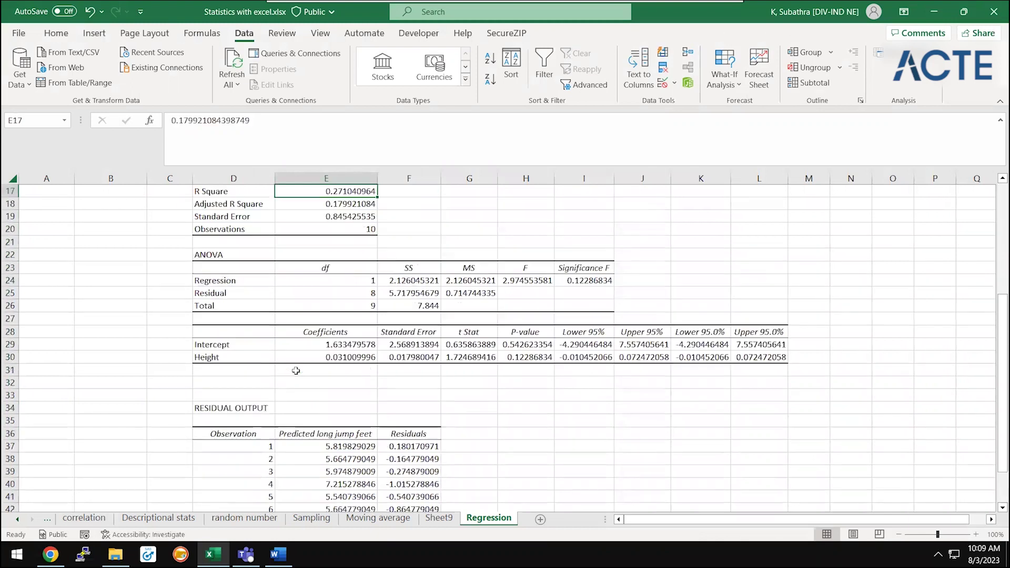
pyautogui.press('Up')
pyautogui.press('Up')
pyautogui.press('Up')
pyautogui.press('Up')
pyautogui.rightClick(245, 259)
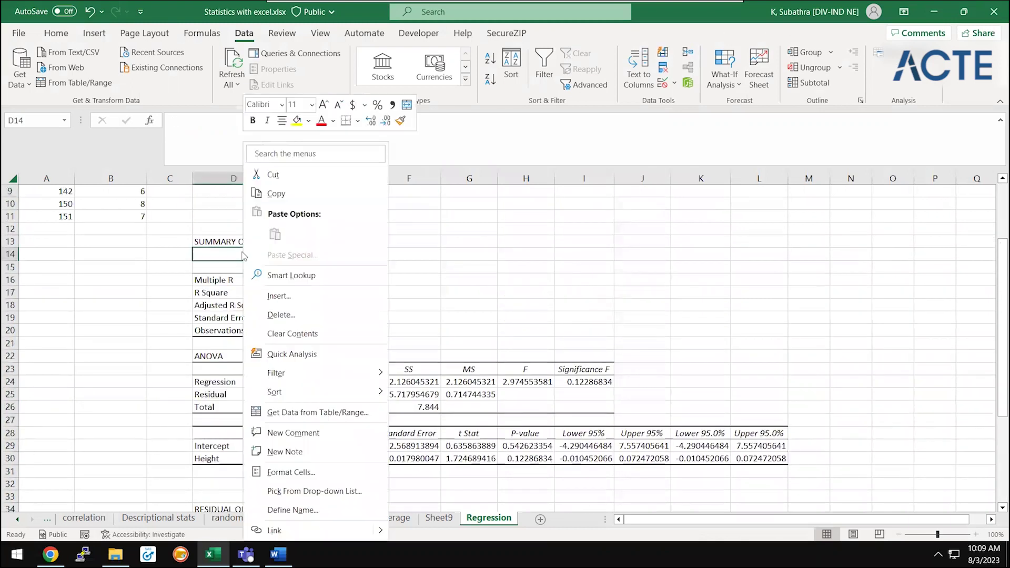
pyautogui.click(548, 368)
pyautogui.press('Down')
pyautogui.press('Down')
pyautogui.press('Down')
pyautogui.press('Down')
pyautogui.press('Down')
pyautogui.press('Down')
pyautogui.press('Down')
pyautogui.press('Down')
pyautogui.press('Down')
pyautogui.press('Down')
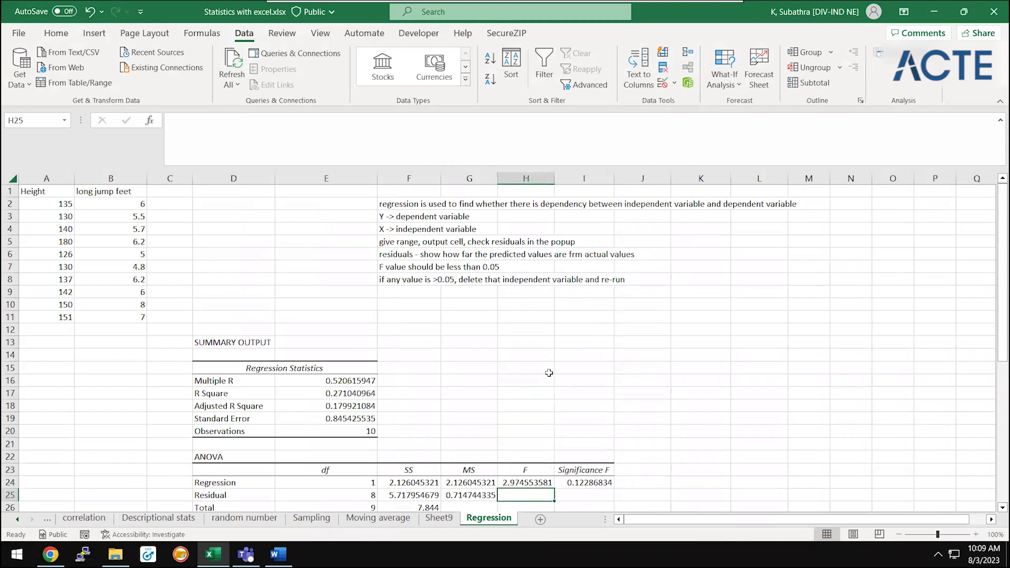
pyautogui.press('Down')
pyautogui.press('Down')
pyautogui.press('Down')
pyautogui.press('Down')
pyautogui.press('Down')
pyautogui.press('Down')
pyautogui.press('Down')
pyautogui.press('Down')
pyautogui.press('Up')
pyautogui.press('Up')
pyautogui.press('Up')
pyautogui.press('Home')
pyautogui.press('Up')
pyautogui.press('Up')
pyautogui.press('Up')
pyautogui.press('Right')
pyautogui.press('Right')
pyautogui.press('Up')
pyautogui.press('Up')
pyautogui.press('Up')
pyautogui.press('Up')
pyautogui.press('Up')
pyautogui.press('Right')
pyautogui.press('Up')
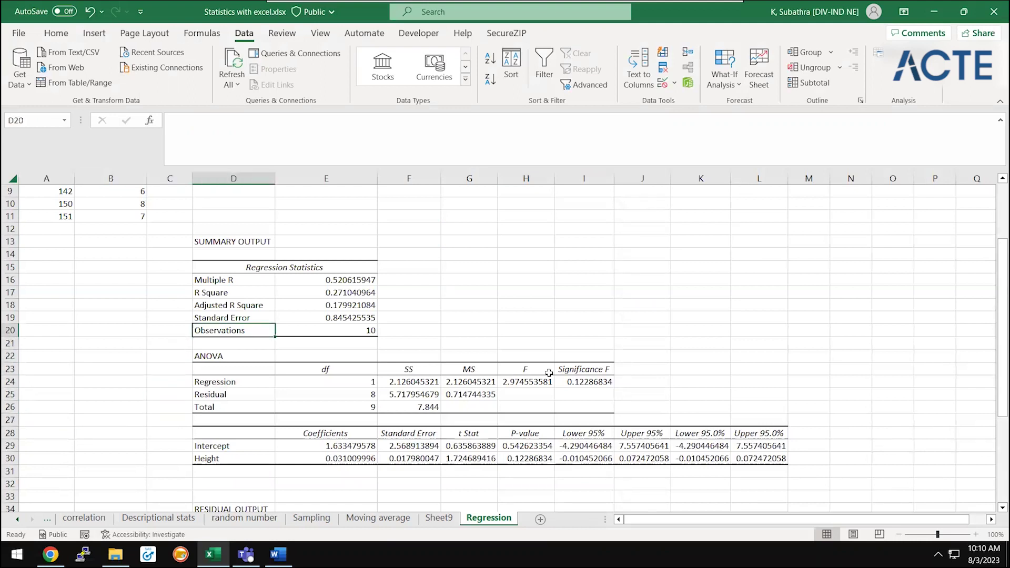
pyautogui.press('Up')
pyautogui.press('Up')
pyautogui.press('Up')
pyautogui.press('Right')
pyautogui.press('Right')
pyautogui.press('Left')
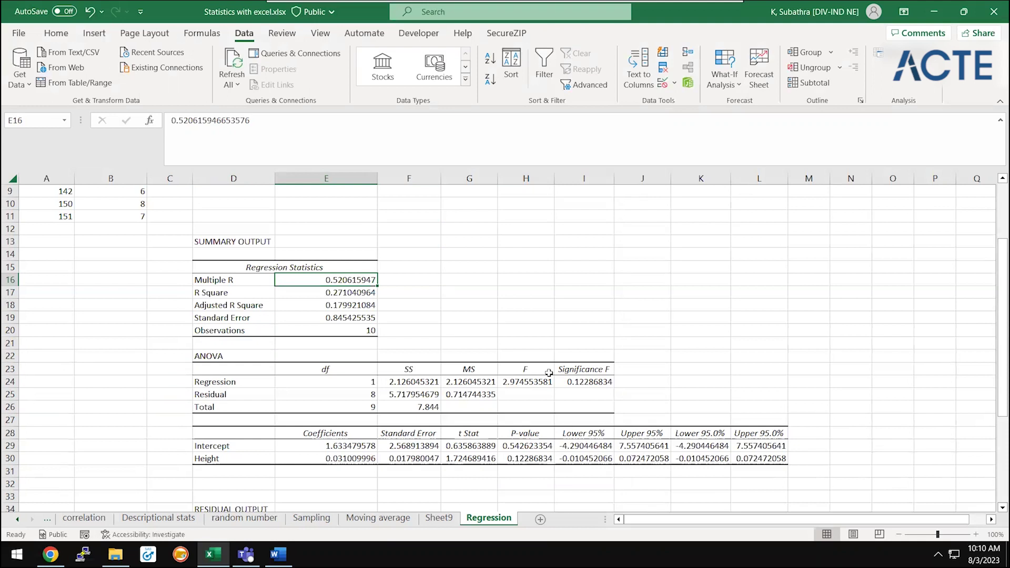
pyautogui.press('Right')
pyautogui.write('0.92')
pyautogui.press('Return')
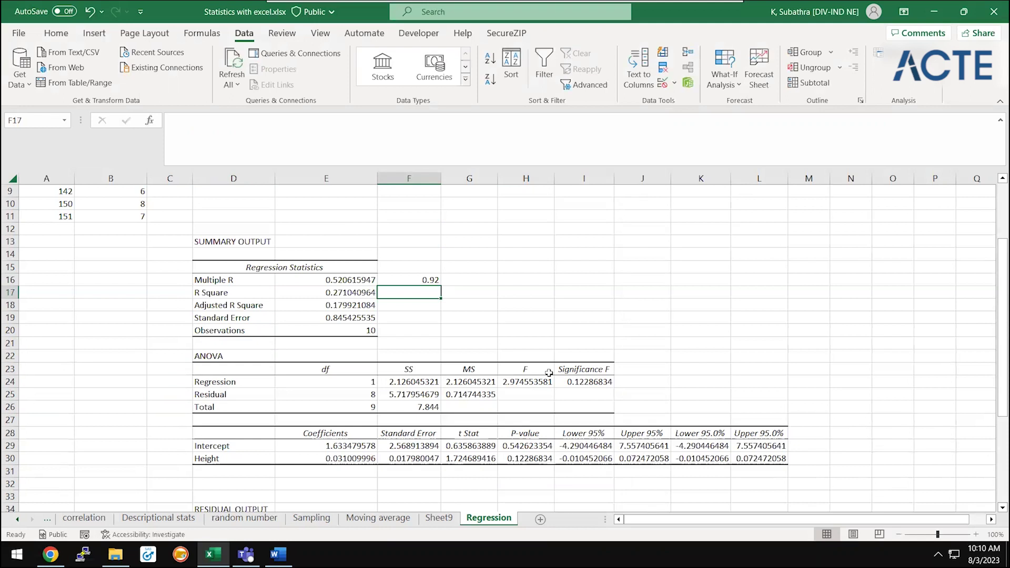
pyautogui.press('Up')
pyautogui.write('max value 1')
pyautogui.press('Return')
pyautogui.press('Up')
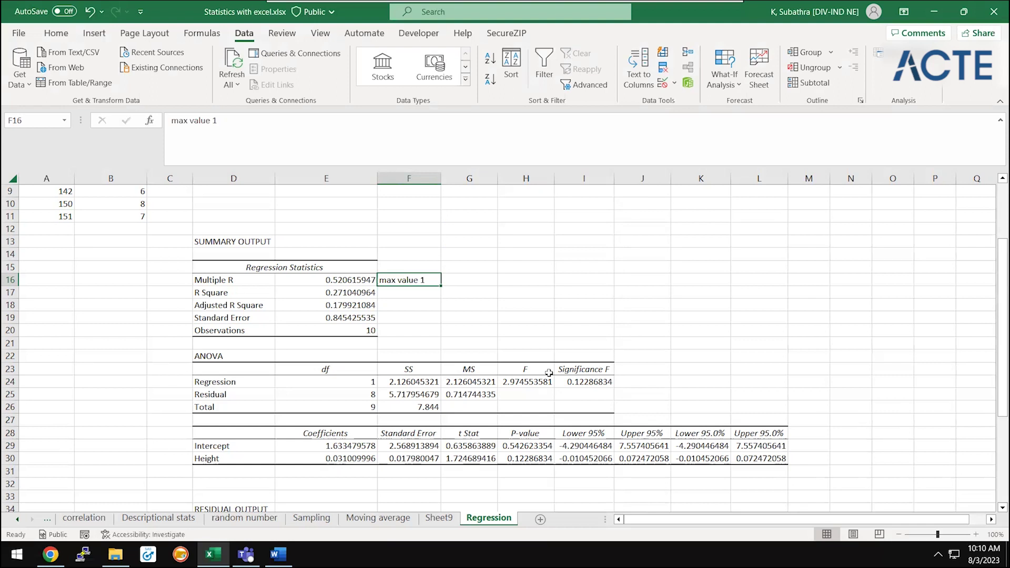
pyautogui.write('-1 to +1')
pyautogui.press('Return')
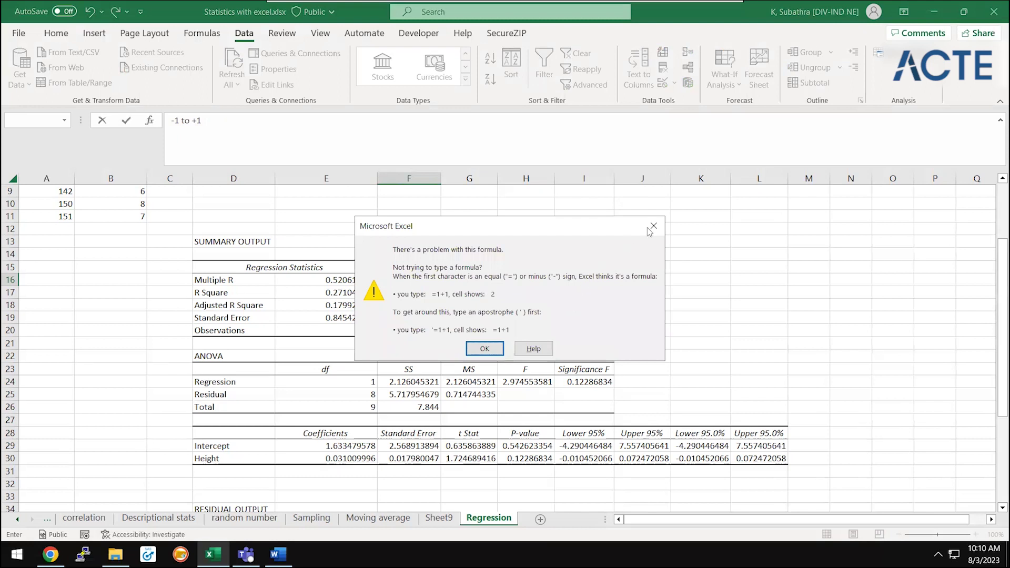
pyautogui.click(653, 226)
pyautogui.press('Escape')
pyautogui.press('Return')
pyautogui.click(404, 303)
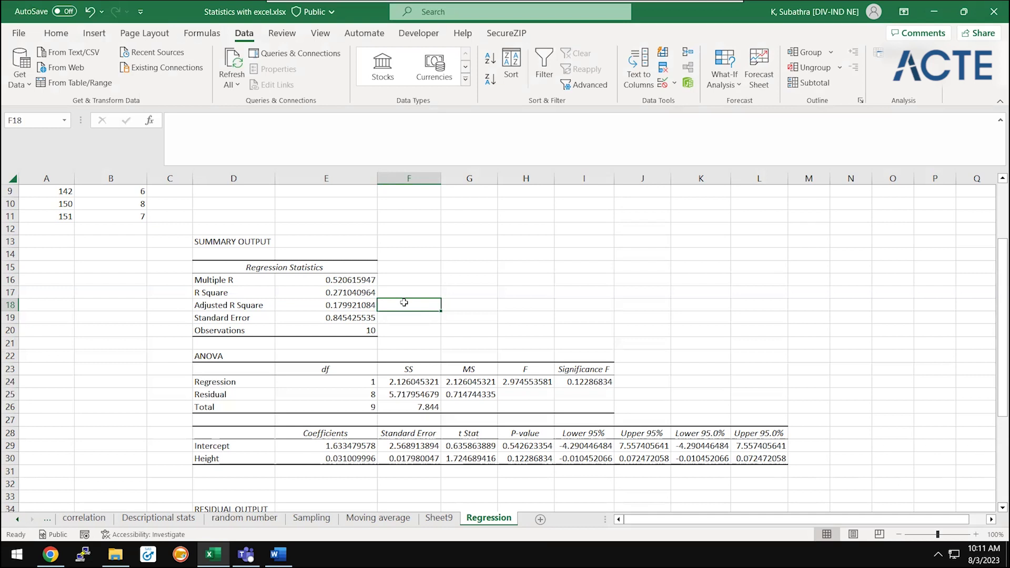
# - Pick the Histogram topic in the Functions list and switch to the Histogram sheet
pyautogui.click(364, 283)
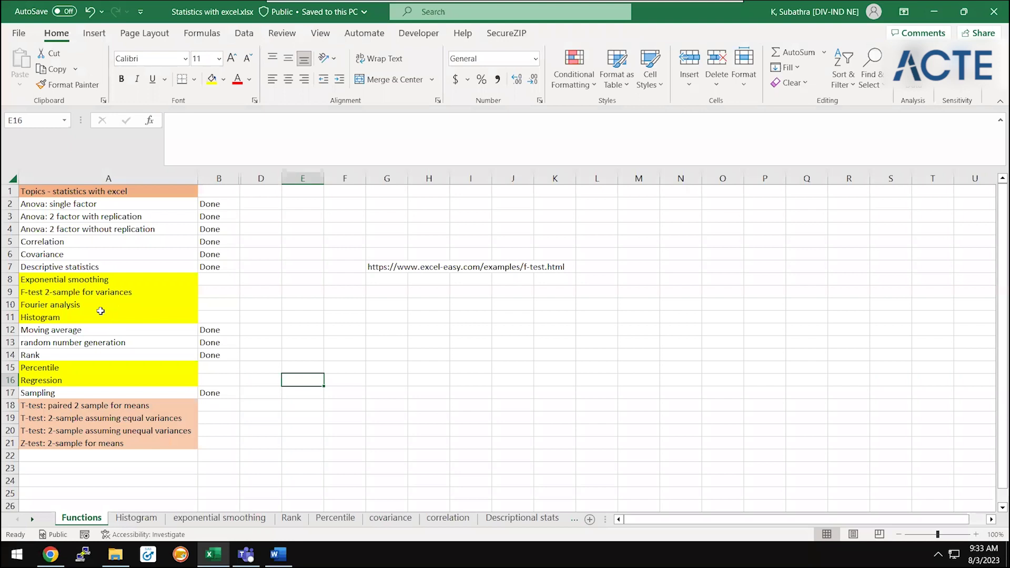
pyautogui.click(100, 314)
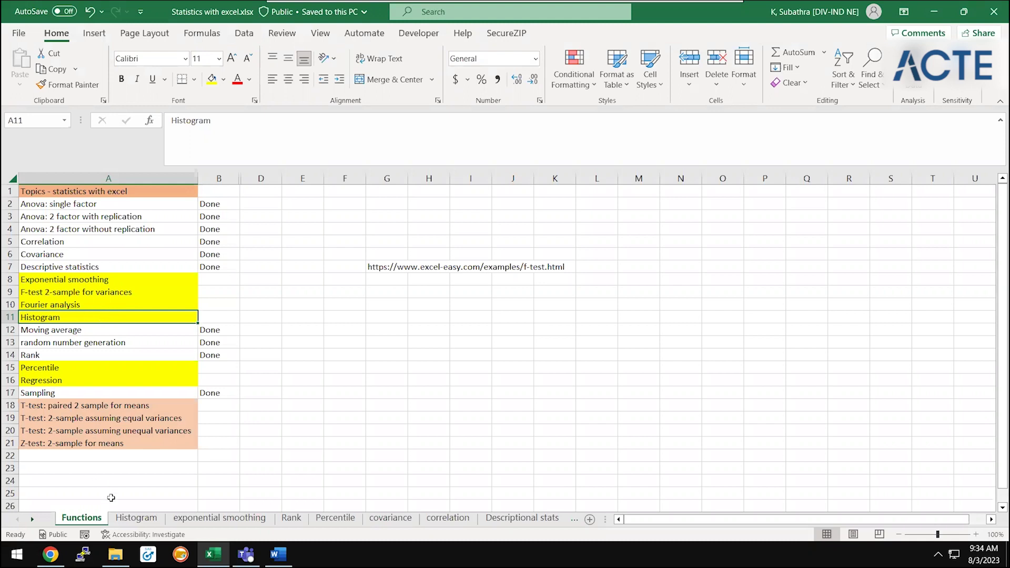
pyautogui.click(125, 517)
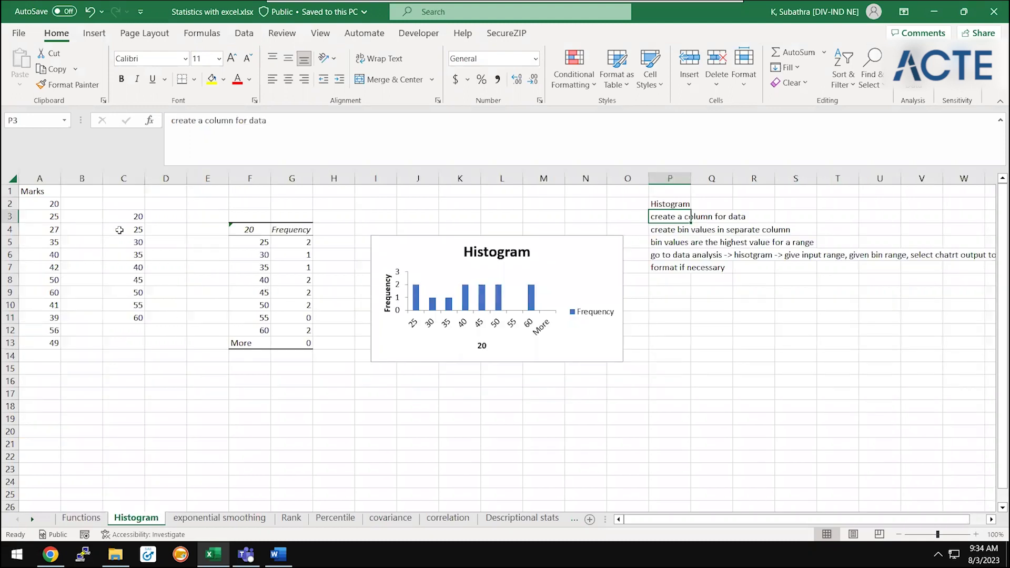
pyautogui.click(120, 230)
pyautogui.click(99, 418)
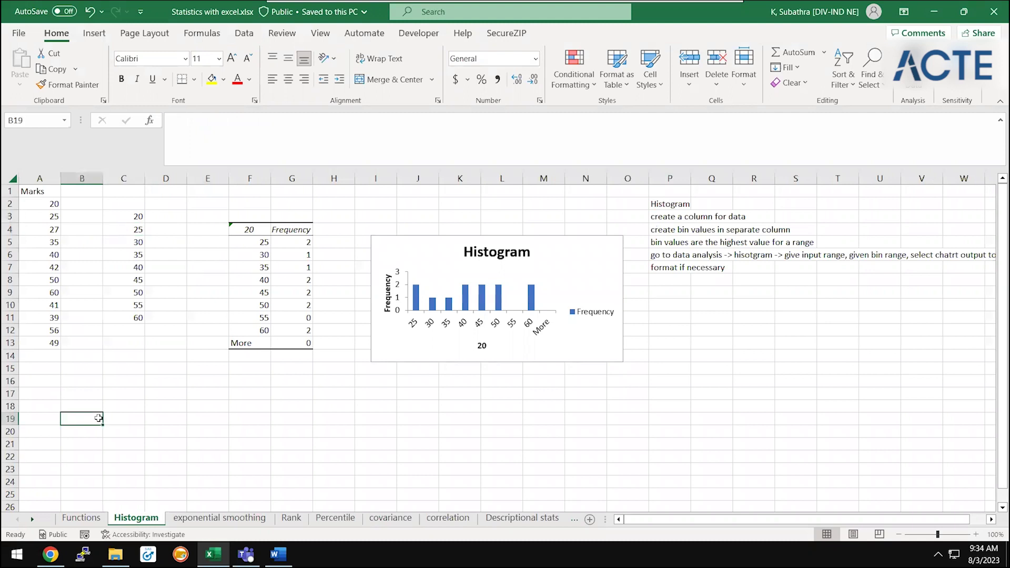
pyautogui.press('Left')
pyautogui.hotkey('ctrl', 'Home')
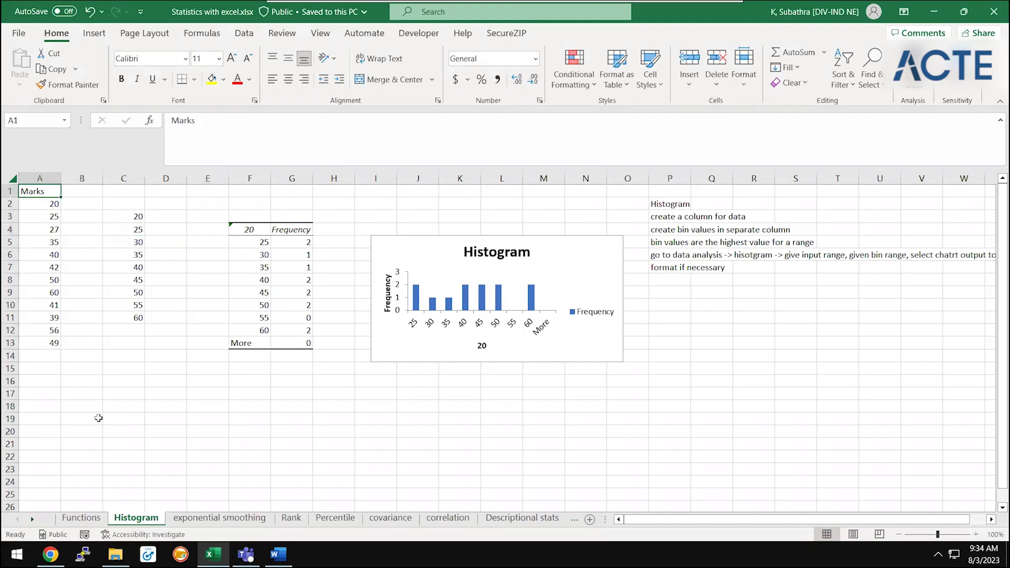
pyautogui.hotkey('ctrl', 'shift', 'Down')
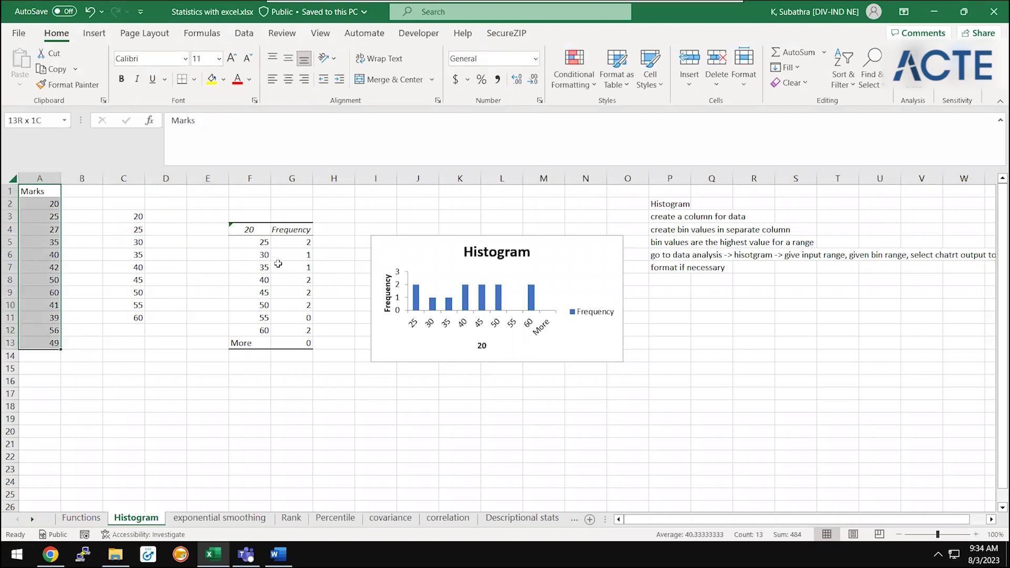
pyautogui.click(151, 265)
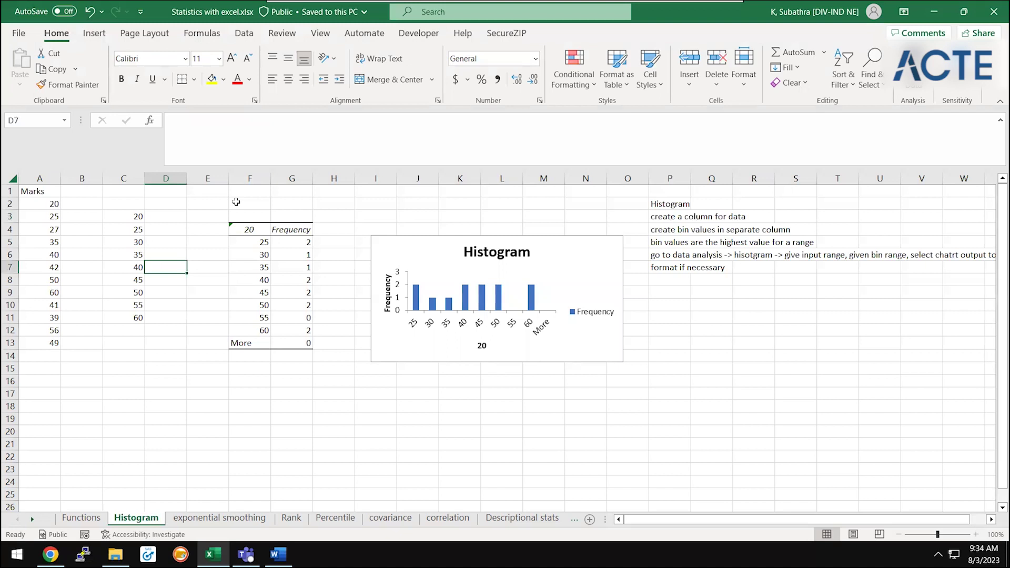
pyautogui.click(41, 187)
pyautogui.press('Down')
pyautogui.hotkey('ctrl', 'Down')
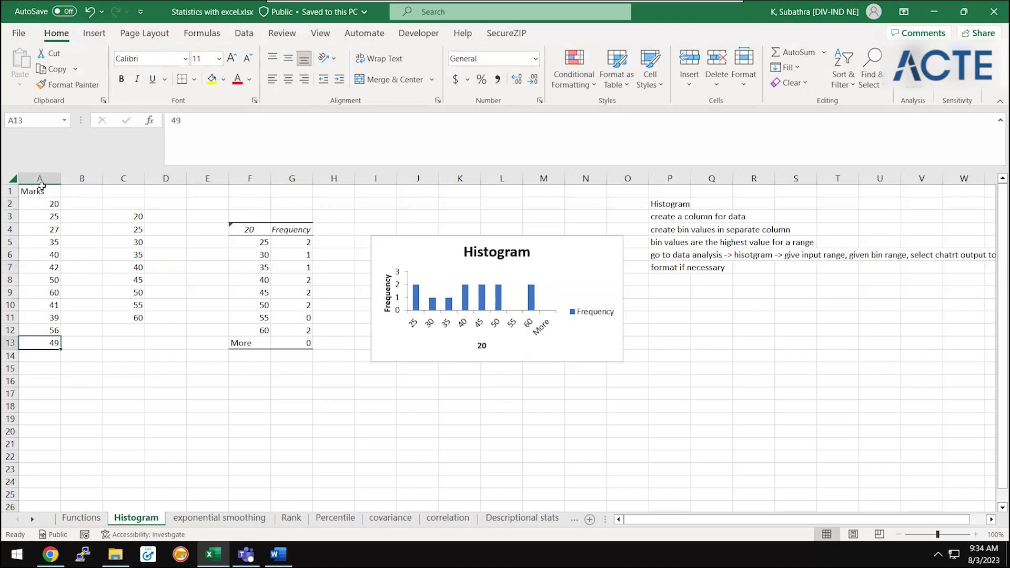
pyautogui.press('Up')
pyautogui.press('Up')
pyautogui.hotkey('ctrl', 'Up')
pyautogui.press('Down')
pyautogui.press('Down')
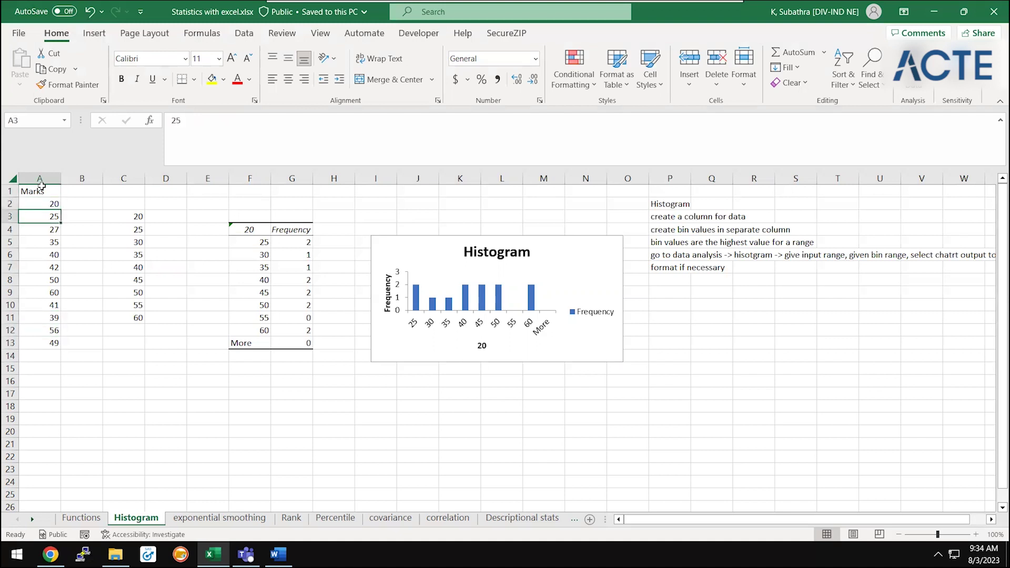
pyautogui.press('Up')
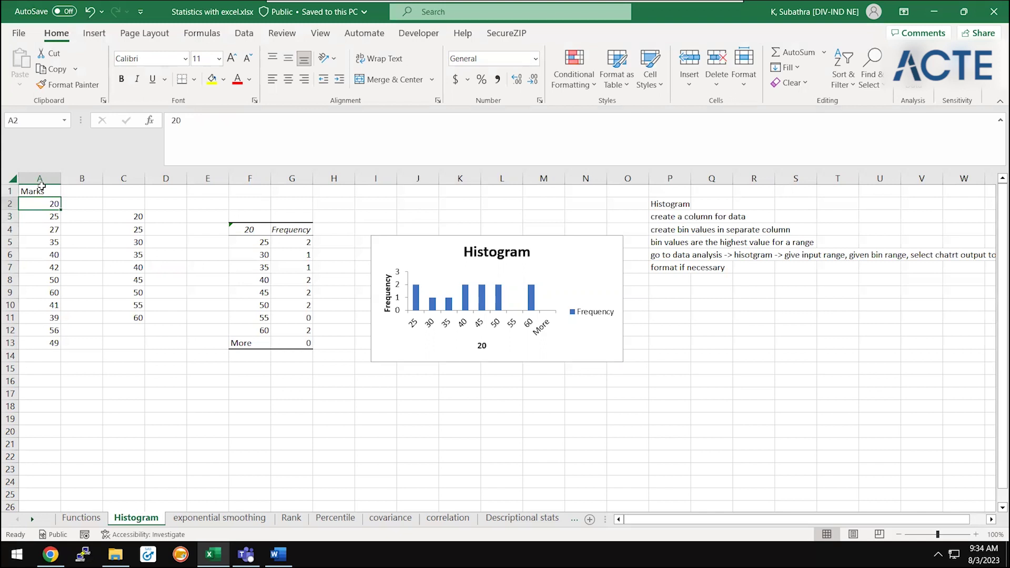
# - Enter 'productcategory' and 'price' headers at B17, then rows camera 1000 and tv 5000
pyautogui.click(62, 397)
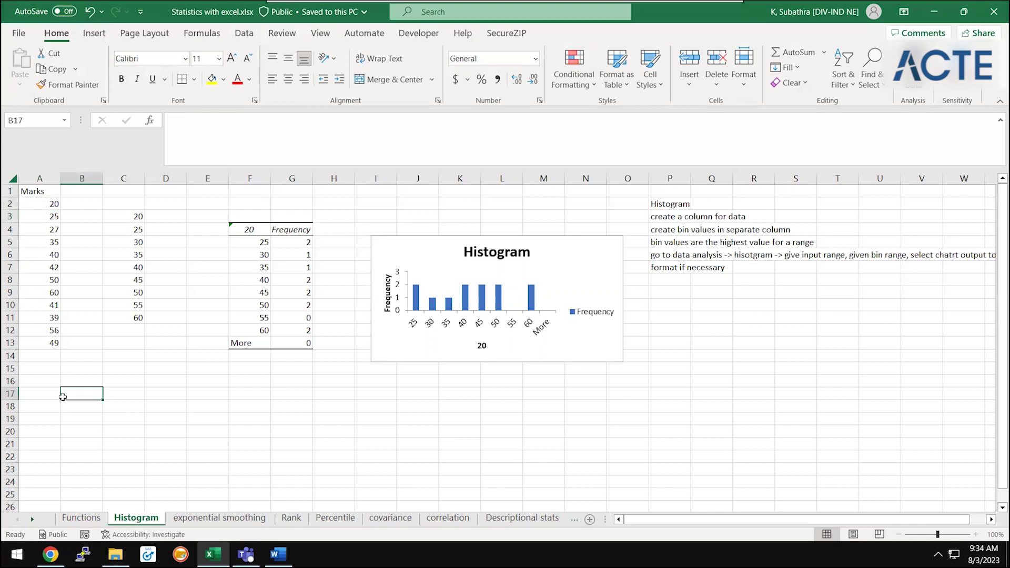
pyautogui.write('prod')
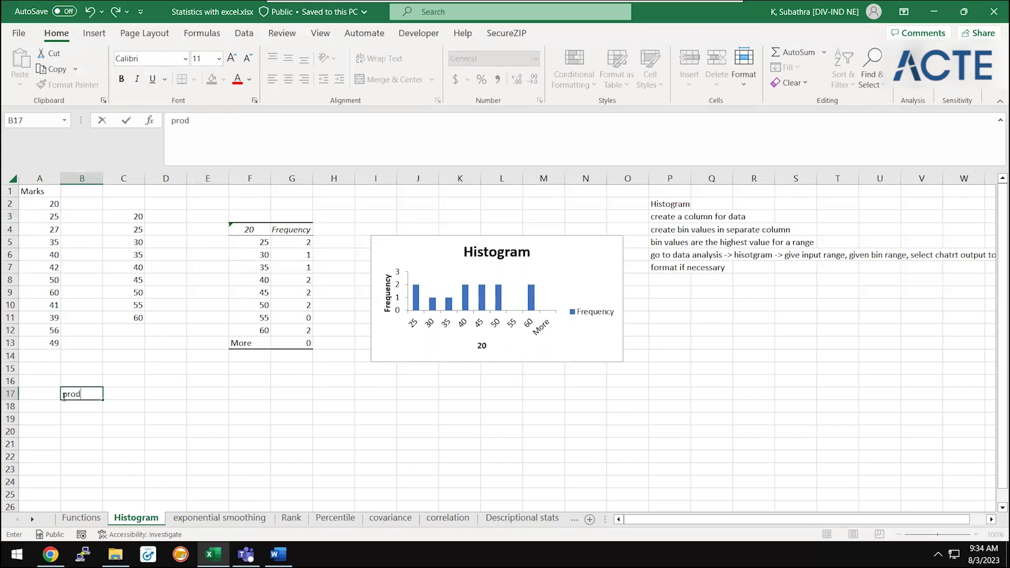
pyautogui.write('uctcategory')
pyautogui.press('Right')
pyautogui.write('price')
pyautogui.press('Return')
pyautogui.press('Left')
pyautogui.write('c')
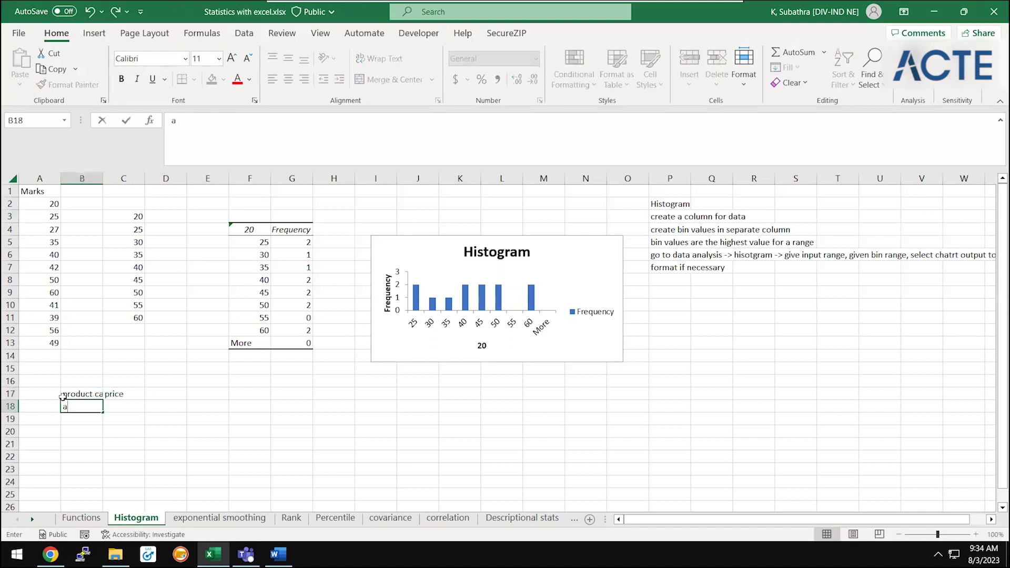
pyautogui.write('amera')
pyautogui.press('Right')
pyautogui.write('1000')
pyautogui.press('Return')
pyautogui.press('Left')
pyautogui.write('tv')
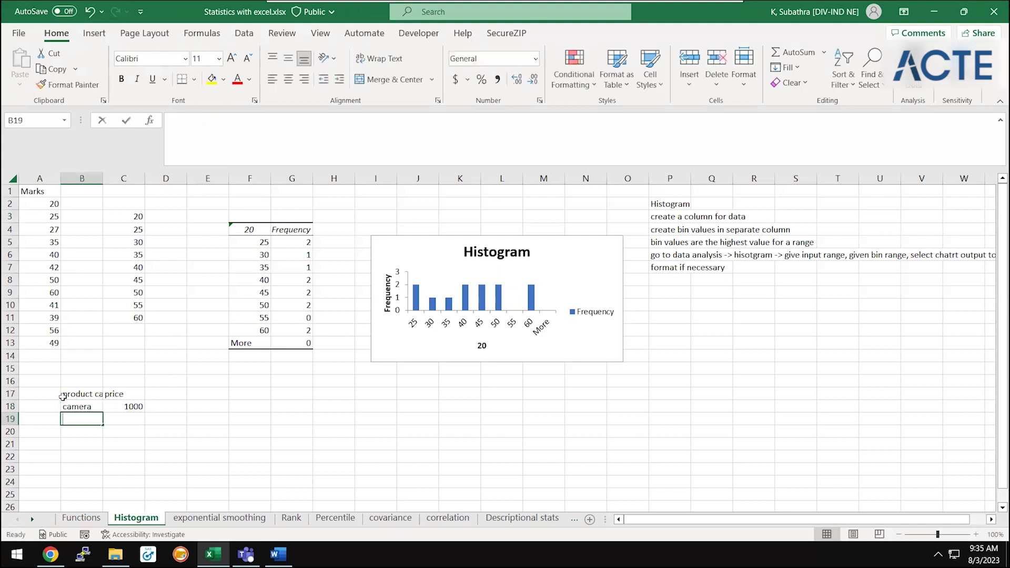
pyautogui.press('Right')
pyautogui.write('5000')
pyautogui.press('Return')
# - Add rows radio 2000 and mobile ('moblile') 8000, then select the whole product price table
pyautogui.press('Left')
pyautogui.write('rad')
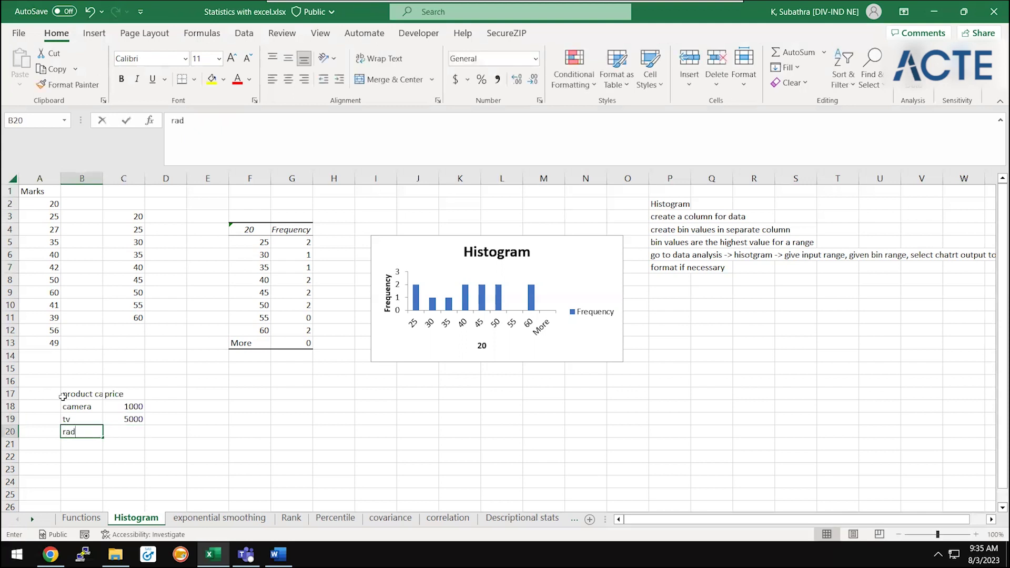
pyautogui.write('io')
pyautogui.press('Tab')
pyautogui.write('2000')
pyautogui.press('Return')
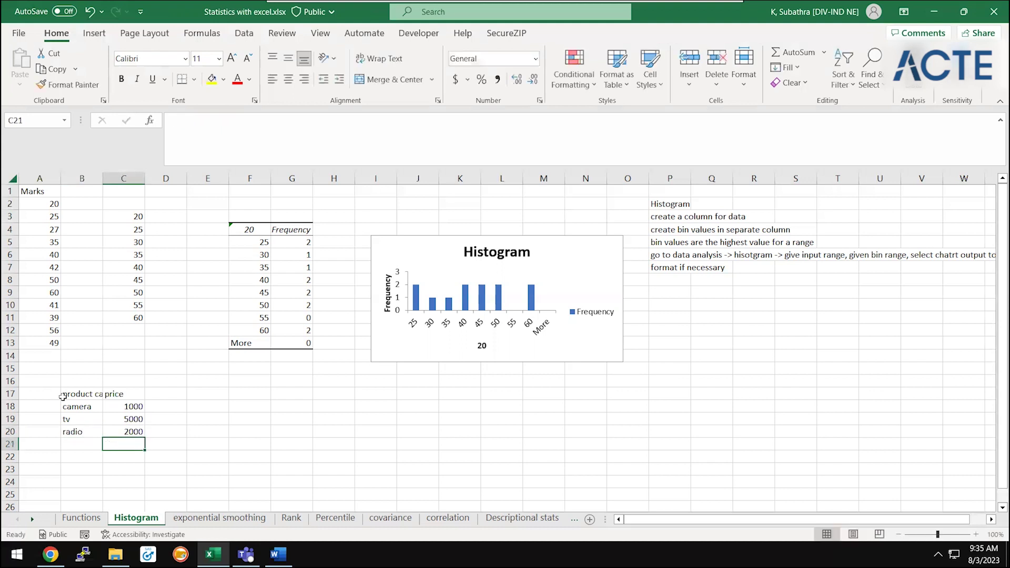
pyautogui.write('m')
pyautogui.write('obl')
pyautogui.write('ile')
pyautogui.press('Tab')
pyautogui.write('8000')
pyautogui.press('Return')
pyautogui.press('Left')
pyautogui.press('Up')
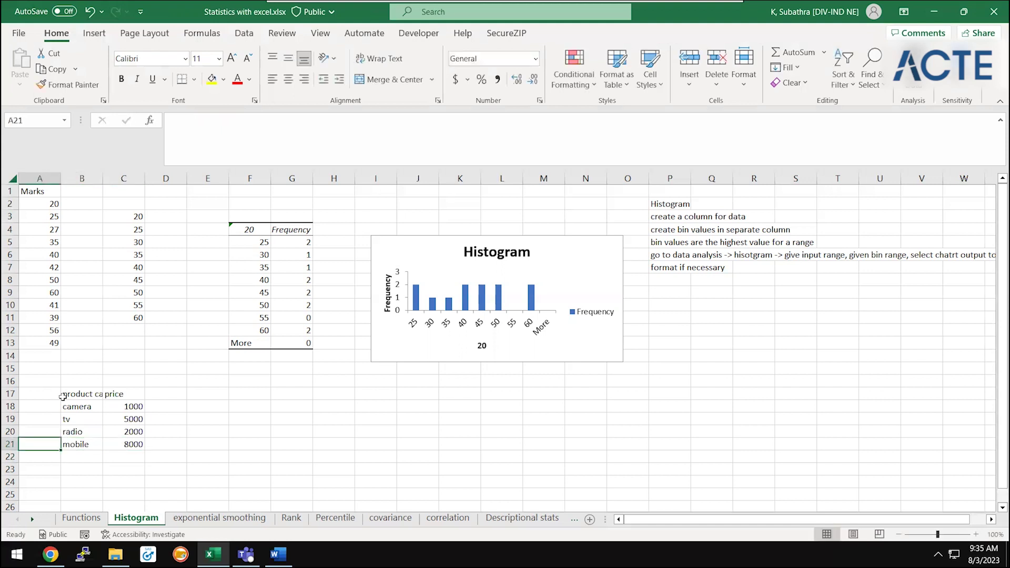
pyautogui.press('Right')
pyautogui.press('Up')
pyautogui.press('Up')
pyautogui.press('Up')
pyautogui.press('Up')
pyautogui.hotkey('ctrl', 'a')
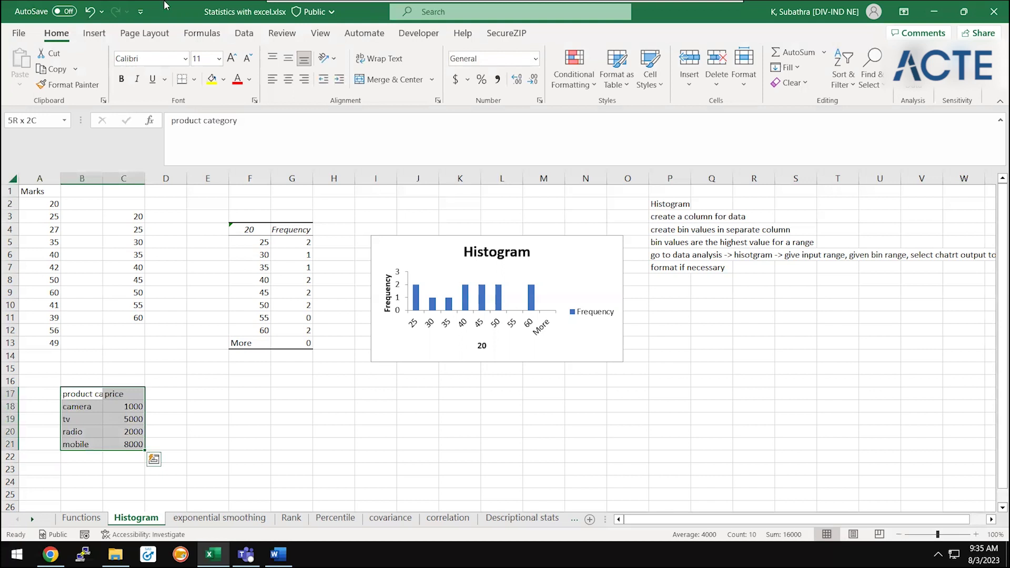
# - Insert a 2-D Clustered Bar chart of the product prices
pyautogui.click(90, 34)
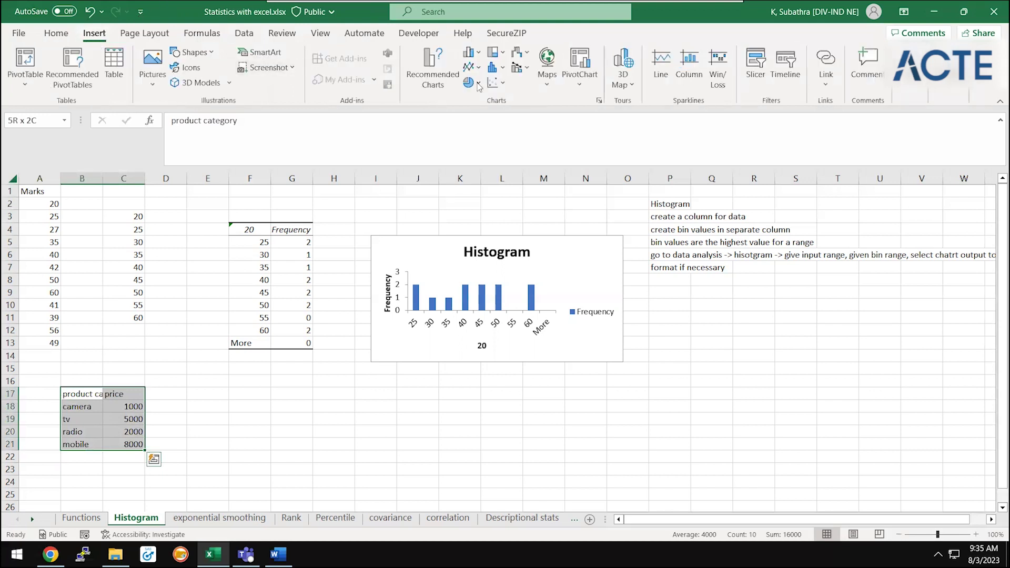
pyautogui.click(504, 69)
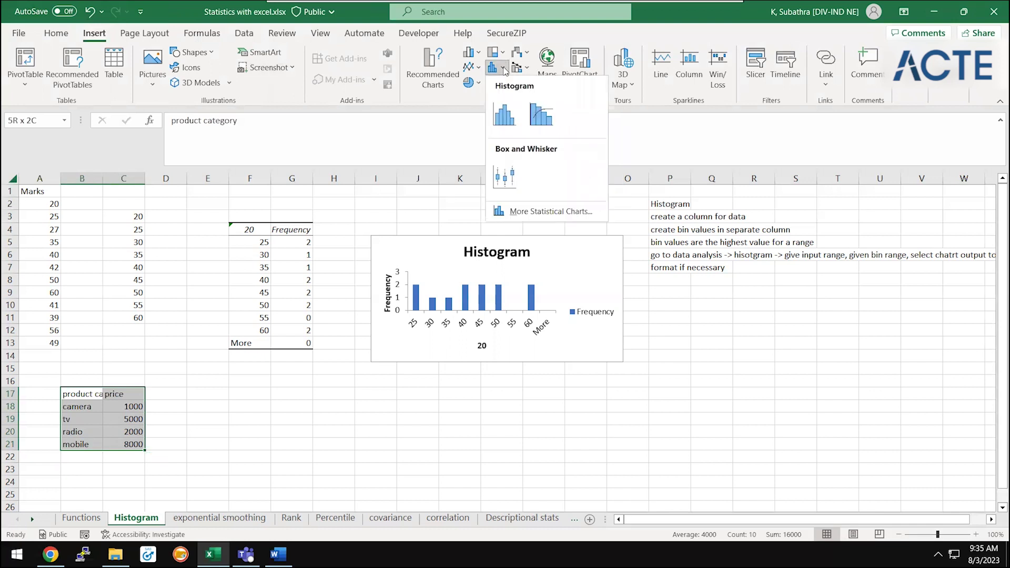
pyautogui.click(471, 96)
pyautogui.click(469, 52)
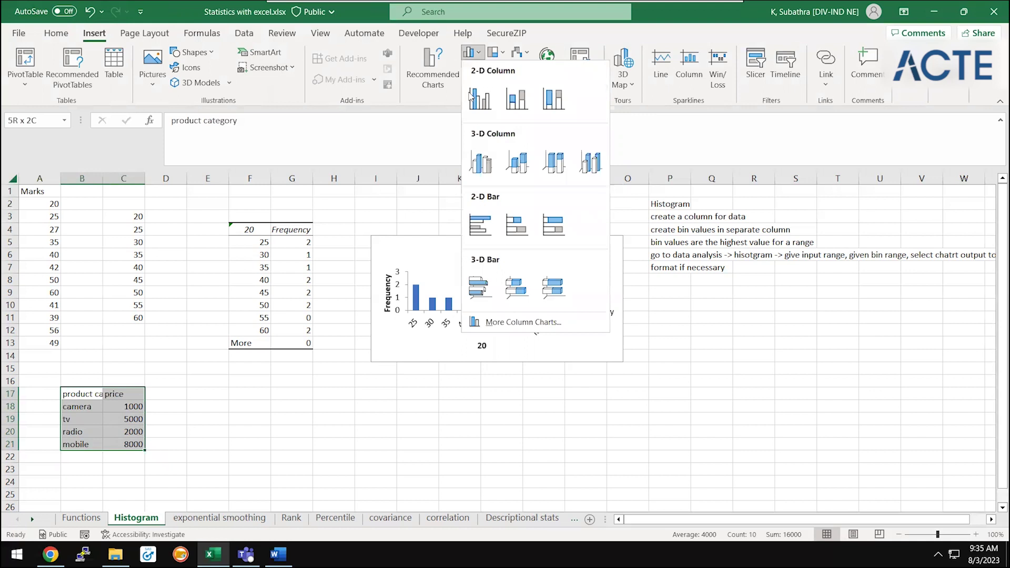
pyautogui.click(492, 229)
# - Move the price bar chart below the histogram chart
pyautogui.moveTo(441, 284)
pyautogui.mouseDown()
pyautogui.moveTo(311, 441)
pyautogui.moveTo(278, 437)
pyautogui.mouseUp()
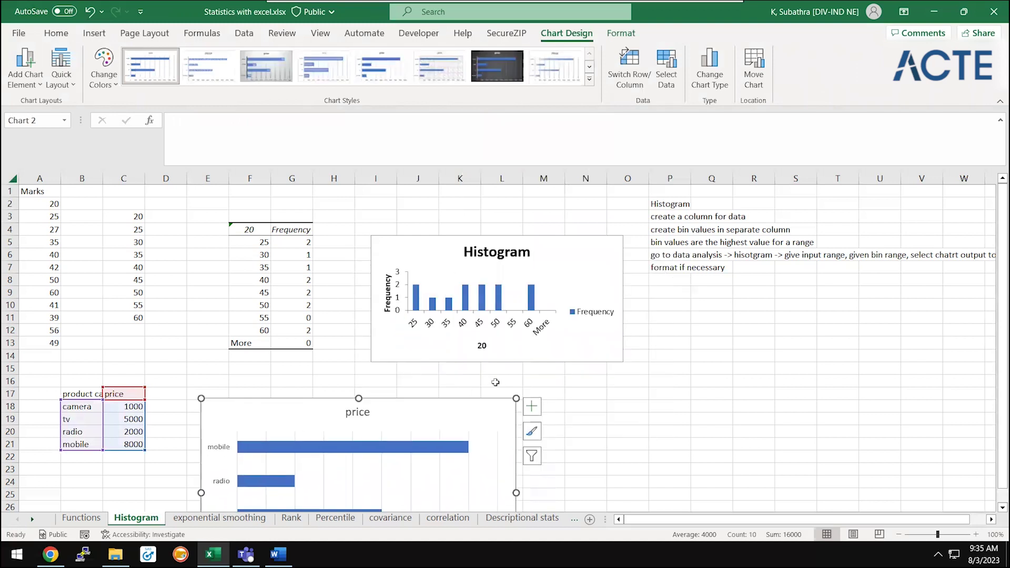
pyautogui.click(655, 416)
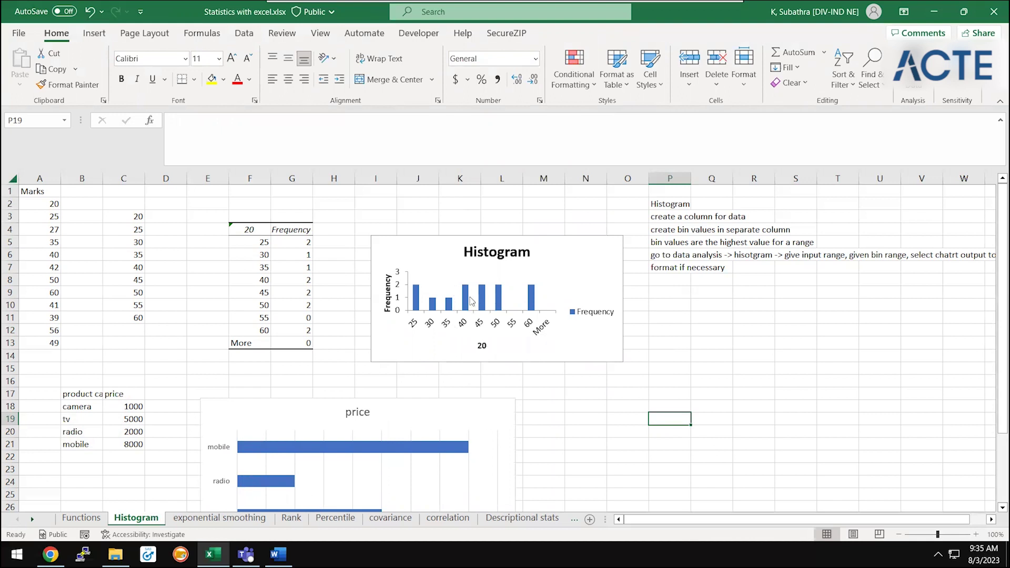
pyautogui.click(392, 471)
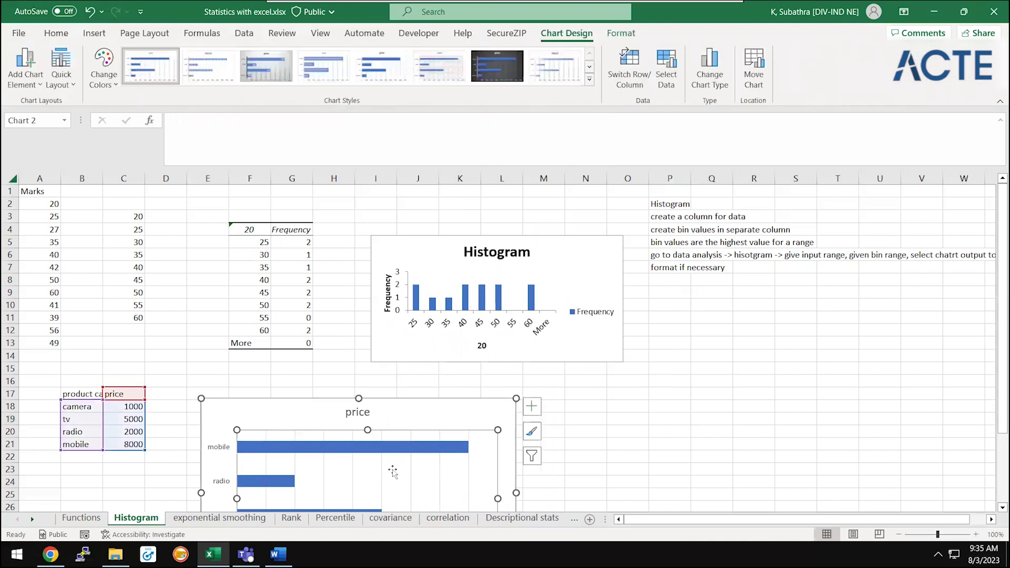
pyautogui.click(361, 425)
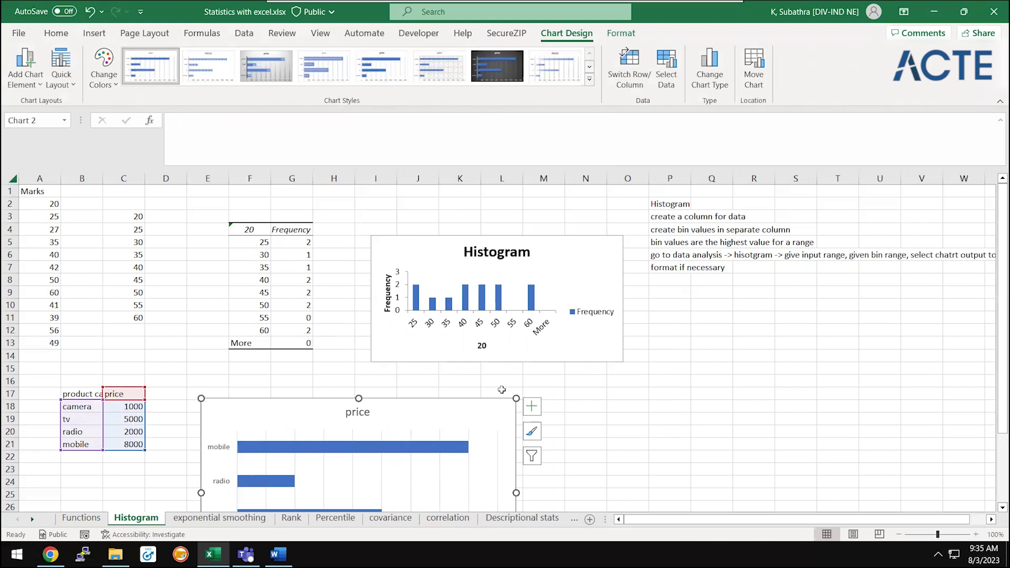
pyautogui.press('Escape')
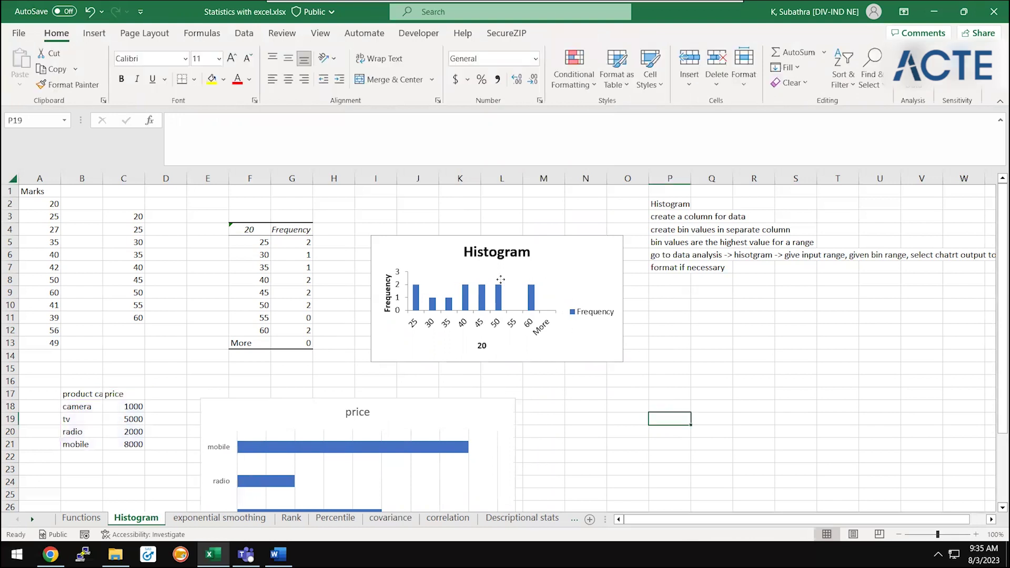
# - Select the twelve marks values A2:A13 in the marks column
pyautogui.click(503, 284)
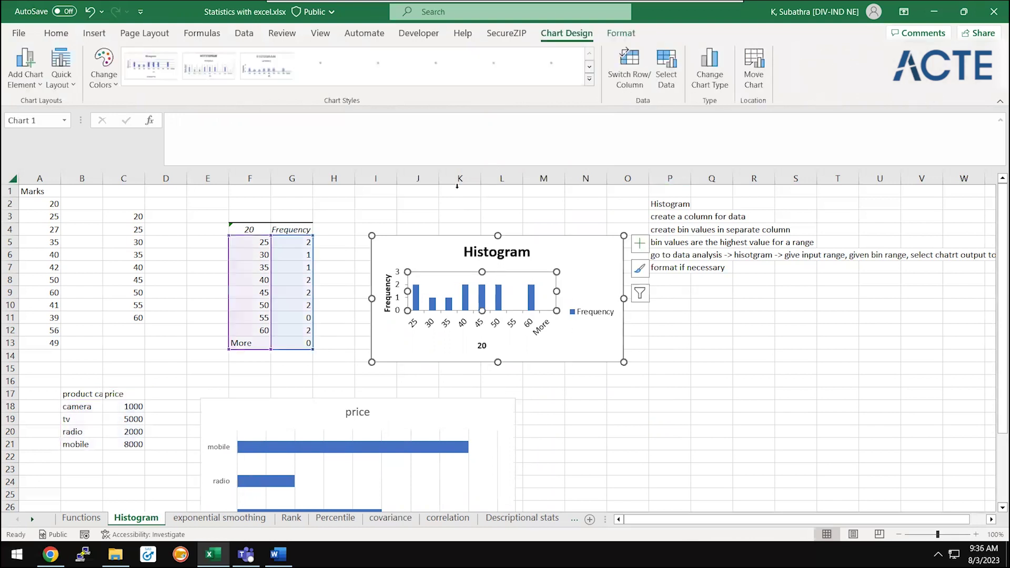
pyautogui.click(94, 33)
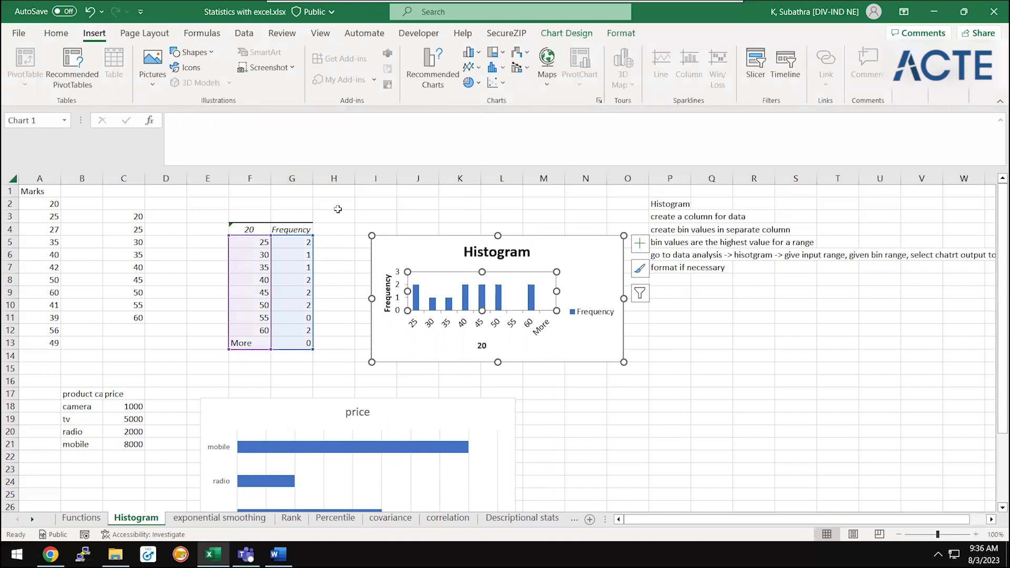
pyautogui.click(371, 216)
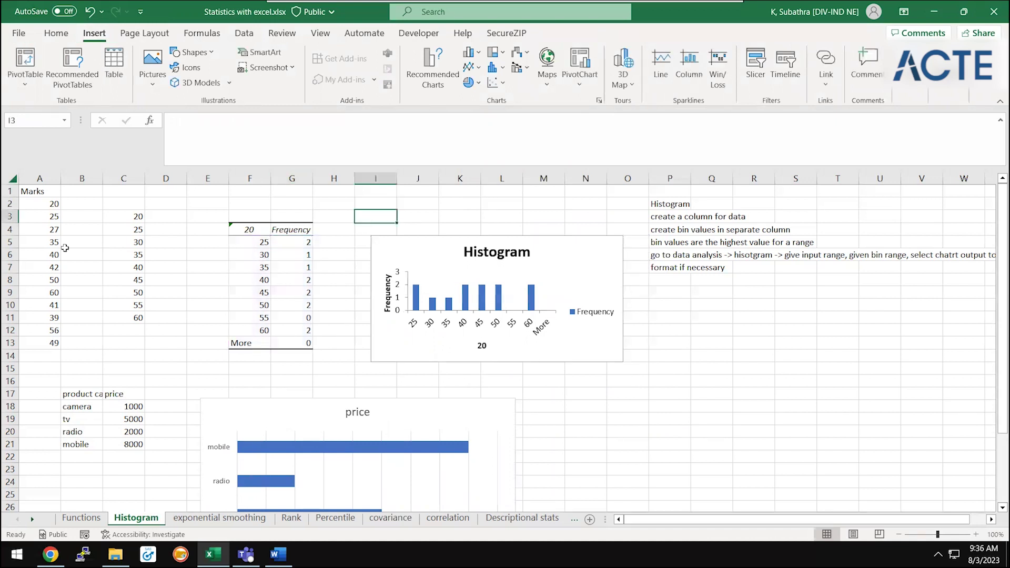
pyautogui.click(37, 240)
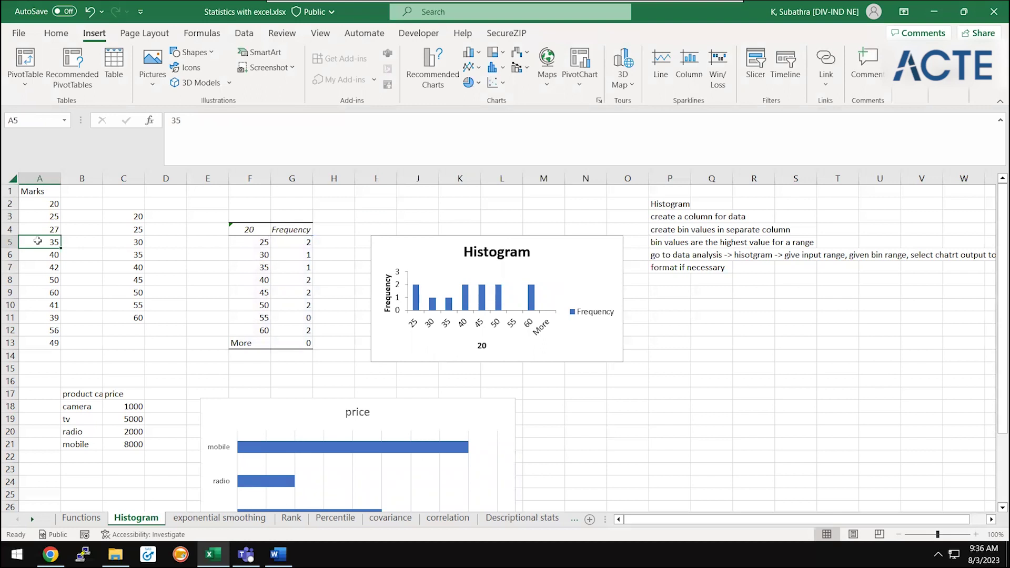
pyautogui.press('Up')
pyautogui.press('Up')
pyautogui.press('Up')
pyautogui.press('Up')
pyautogui.press('Down')
pyautogui.hotkey('ctrl', 'shift', 'Down')
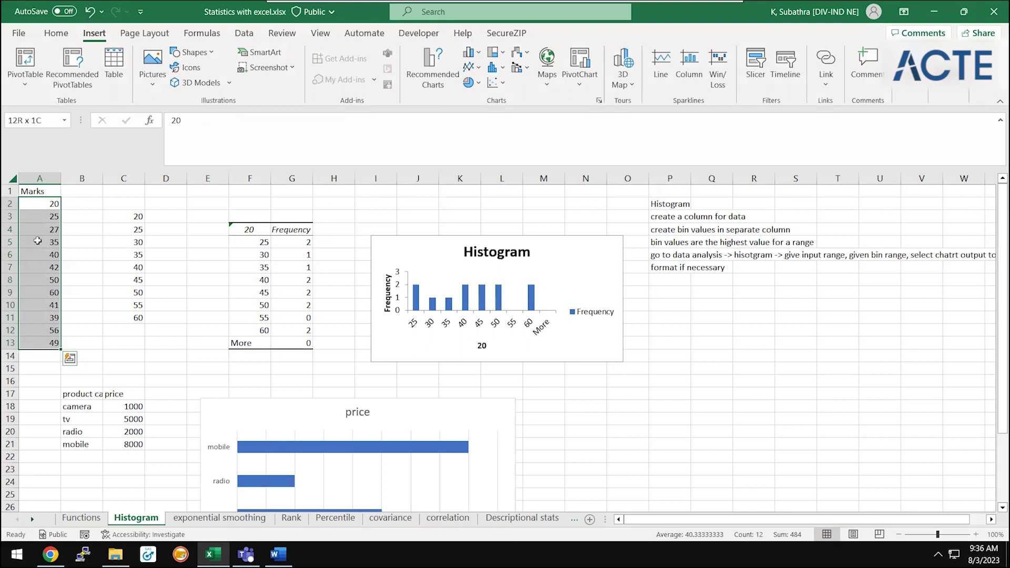
# - Clear the old bins and frequency values in C3:O16 and delete the empty Histogram chart
pyautogui.click(124, 216)
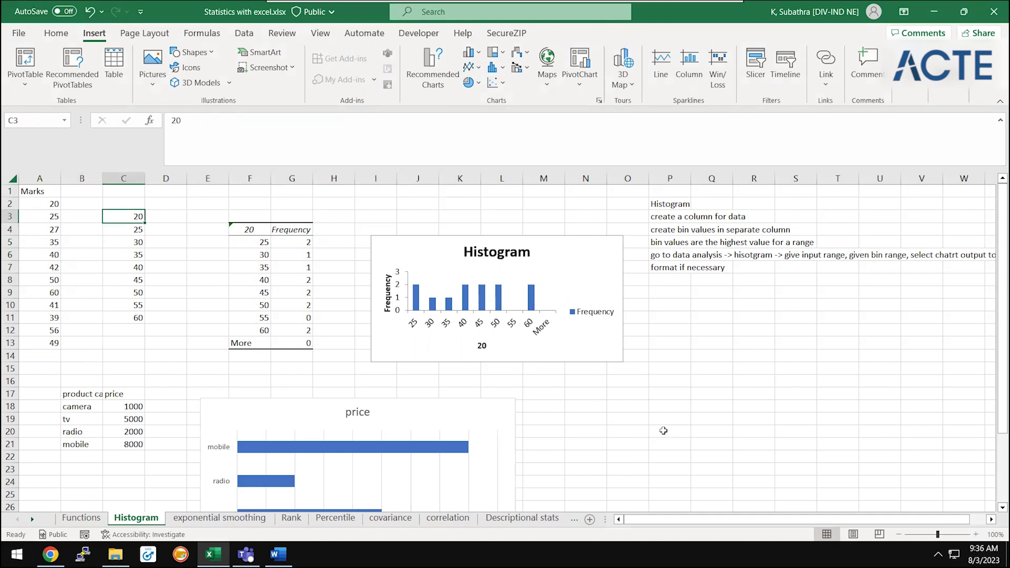
pyautogui.keyDown('shift'); pyautogui.click(646, 417); pyautogui.keyUp('shift')
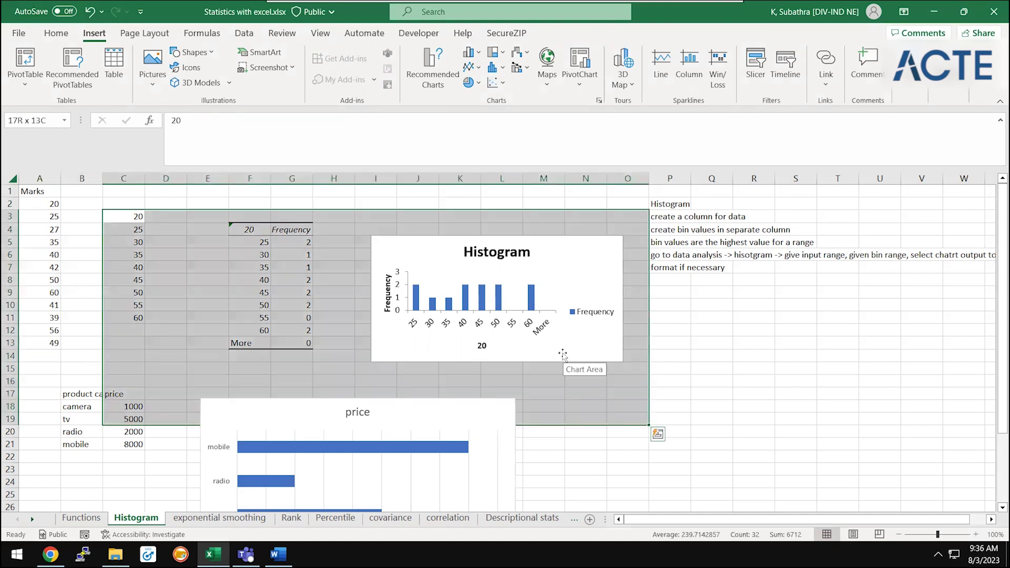
pyautogui.hotkey('shift', 'Up')
pyautogui.hotkey('shift', 'Up')
pyautogui.hotkey('shift', 'Up')
pyautogui.press('Delete')
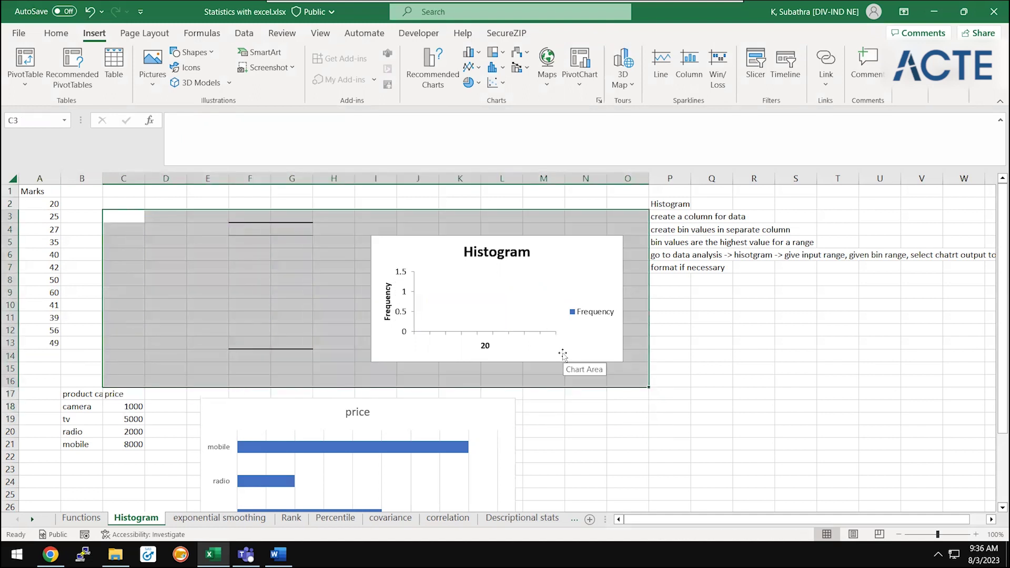
pyautogui.click(572, 237)
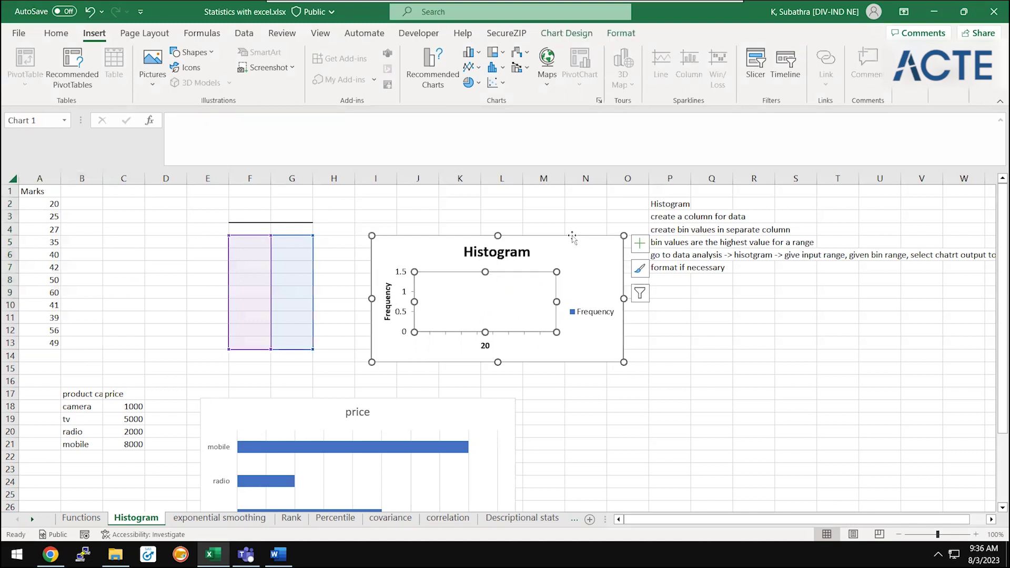
pyautogui.press('Delete')
pyautogui.click(231, 267)
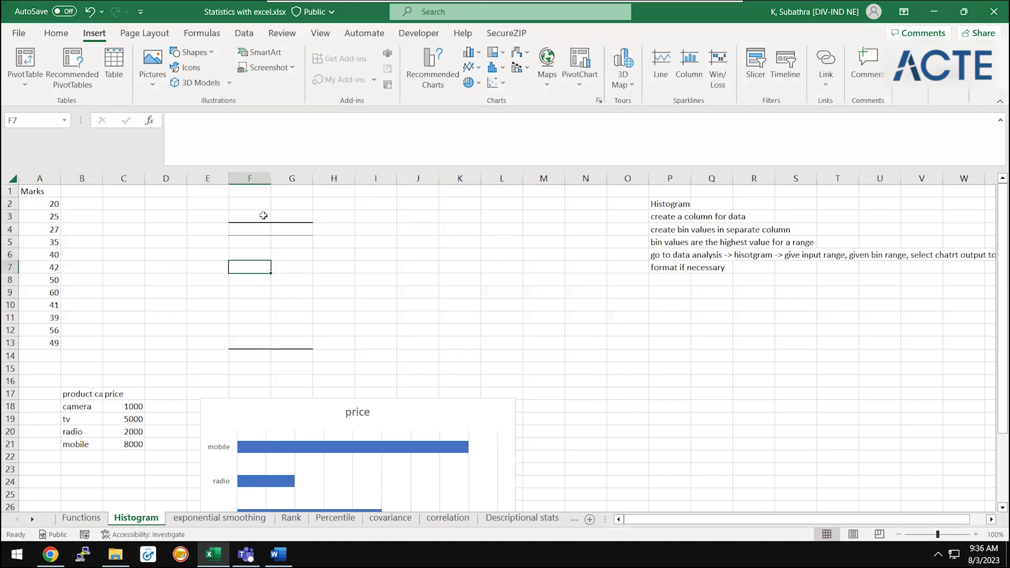
# - Insert a blank column B before the product table
pyautogui.click(148, 227)
pyautogui.click(57, 227)
pyautogui.press('Right')
pyautogui.press('Down')
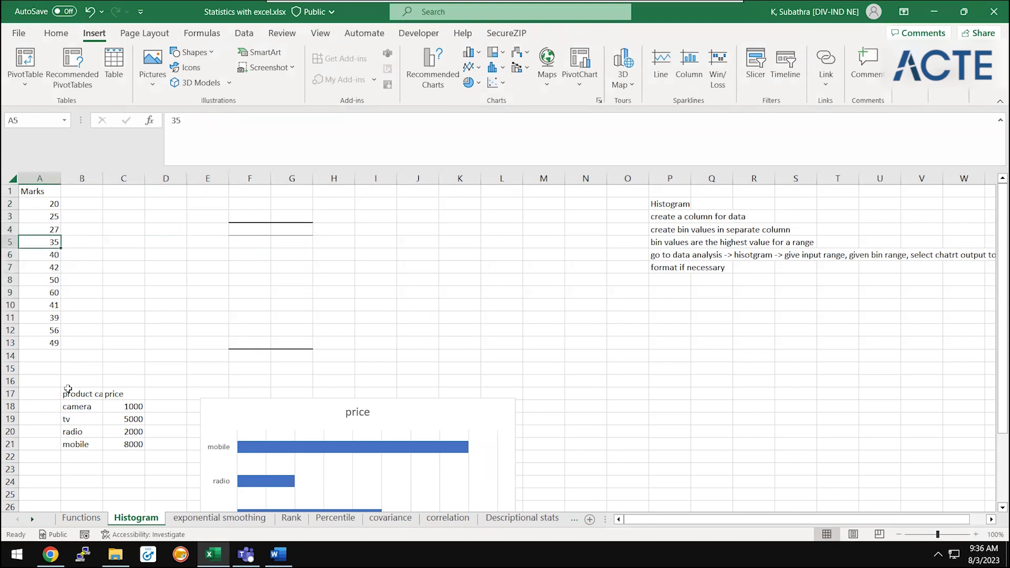
pyautogui.moveTo(66, 394); pyautogui.dragTo(76, 407)
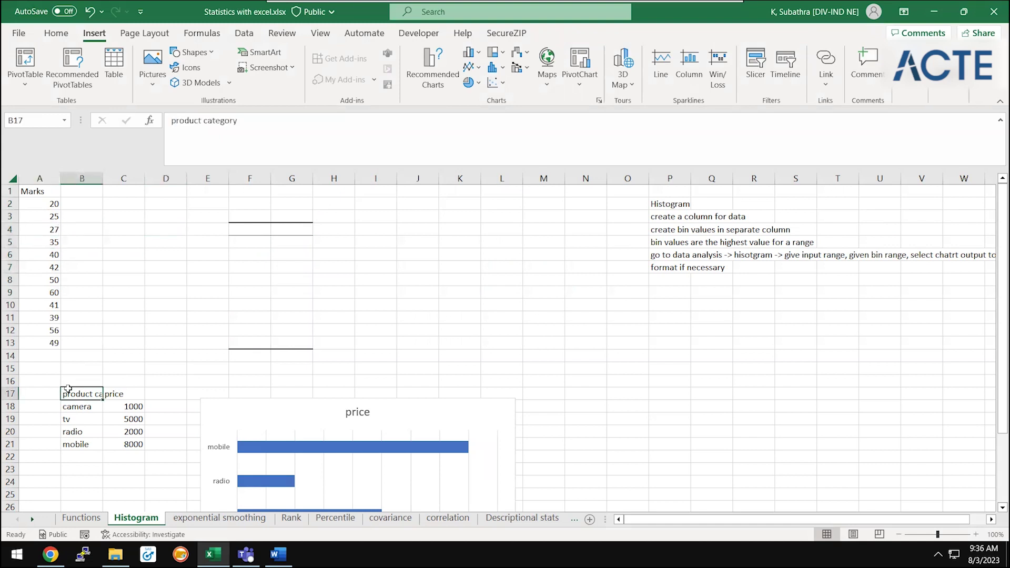
pyautogui.click(93, 191)
pyautogui.click(93, 178)
pyautogui.rightClick(93, 179)
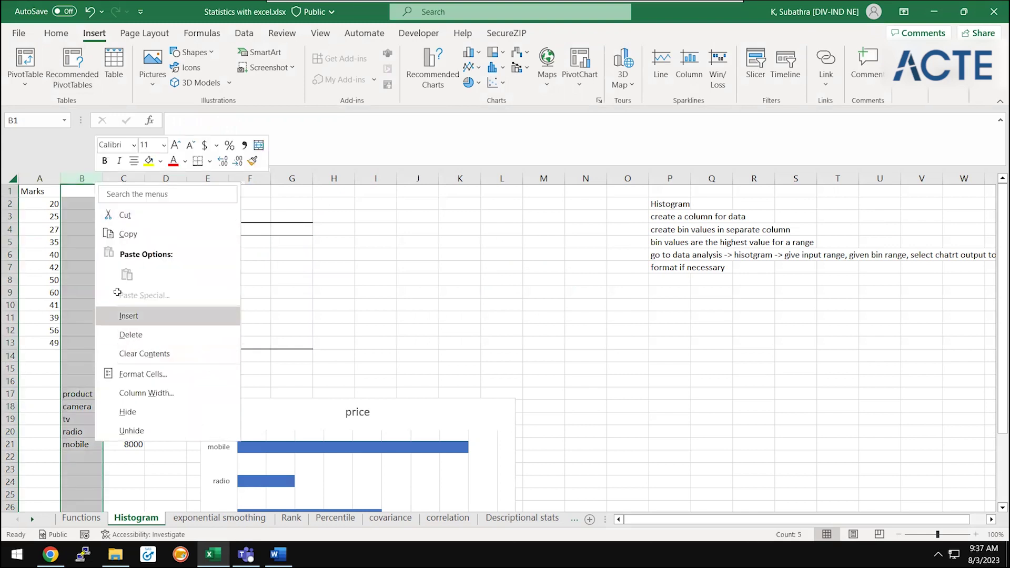
pyautogui.click(190, 315)
pyautogui.click(33, 408)
pyautogui.press('Up')
pyautogui.press('Up')
pyautogui.press('Up')
pyautogui.press('Up')
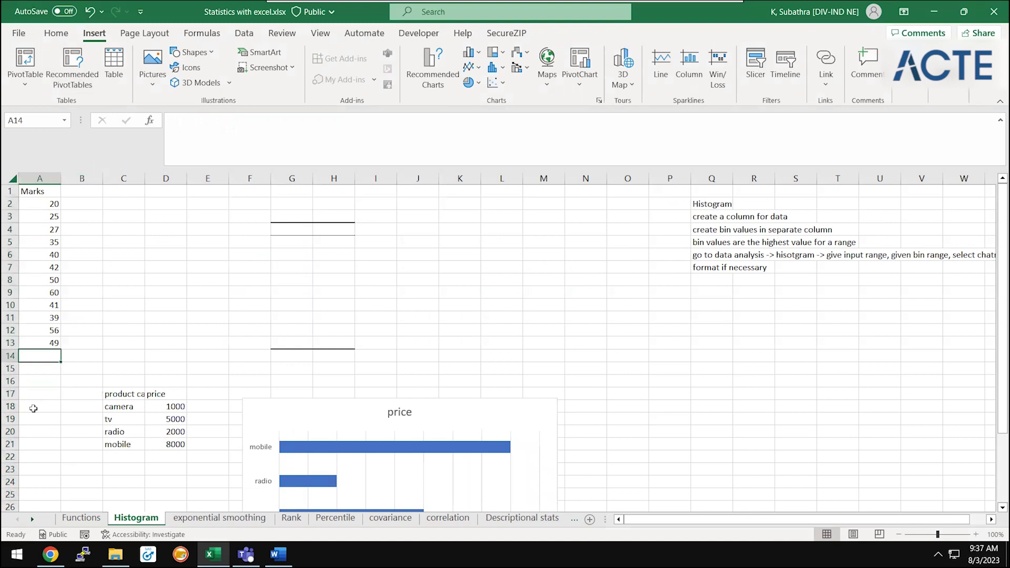
# - Add marks 65, 66, 70, 73, 78, 80, 88, 90, 92 and 98 in A14:A23
pyautogui.write('65')
pyautogui.press('Return')
pyautogui.write('66')
pyautogui.press('Return')
pyautogui.write('70')
pyautogui.press('Return')
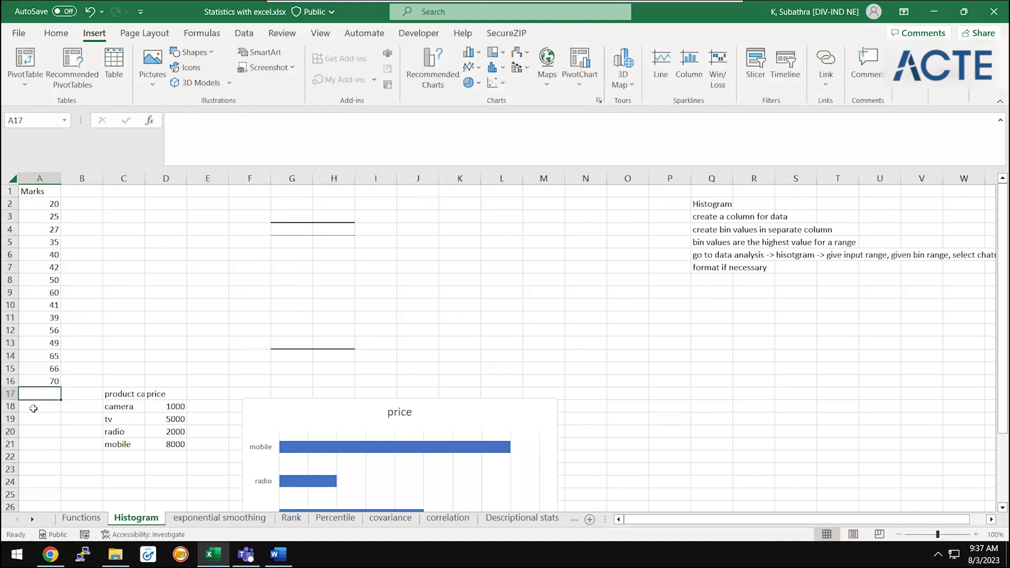
pyautogui.write('73')
pyautogui.press('Return')
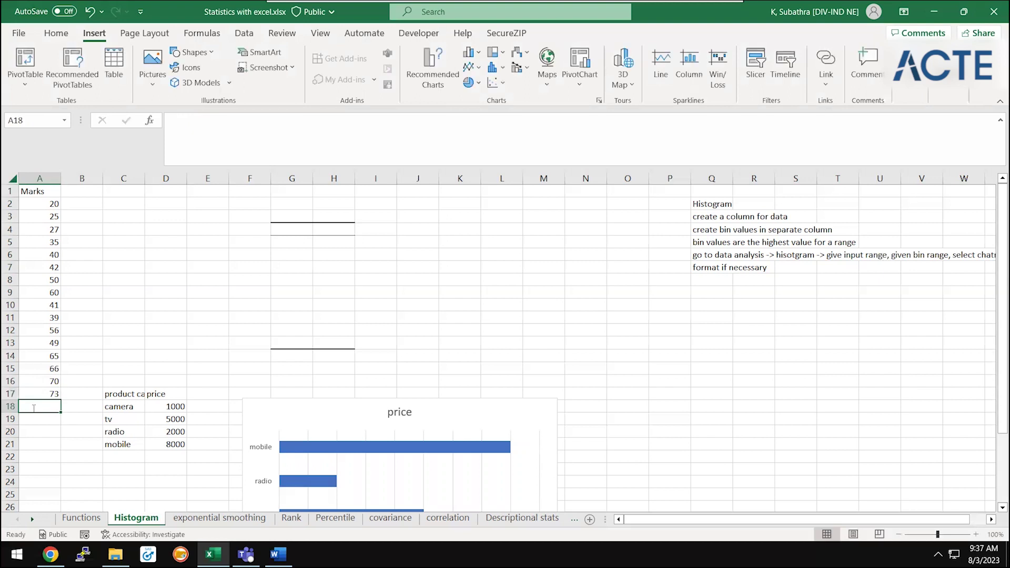
pyautogui.write('78')
pyautogui.press('Return')
pyautogui.write('80')
pyautogui.press('Return')
pyautogui.write('88')
pyautogui.press('Return')
pyautogui.write('90')
pyautogui.press('Return')
pyautogui.write('92')
pyautogui.press('Return')
pyautogui.write('1')
pyautogui.press('BackSpace')
pyautogui.write('98')
pyautogui.press('Return')
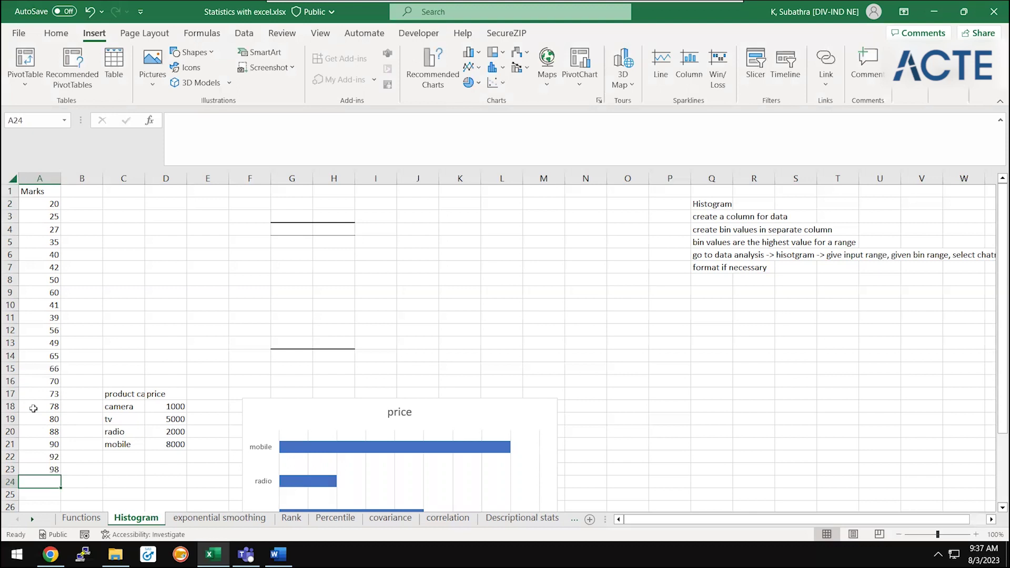
# - Type the heading 'Bin' in cell C2
pyautogui.press('Up')
pyautogui.press('Up')
pyautogui.press('Up')
pyautogui.press('Up')
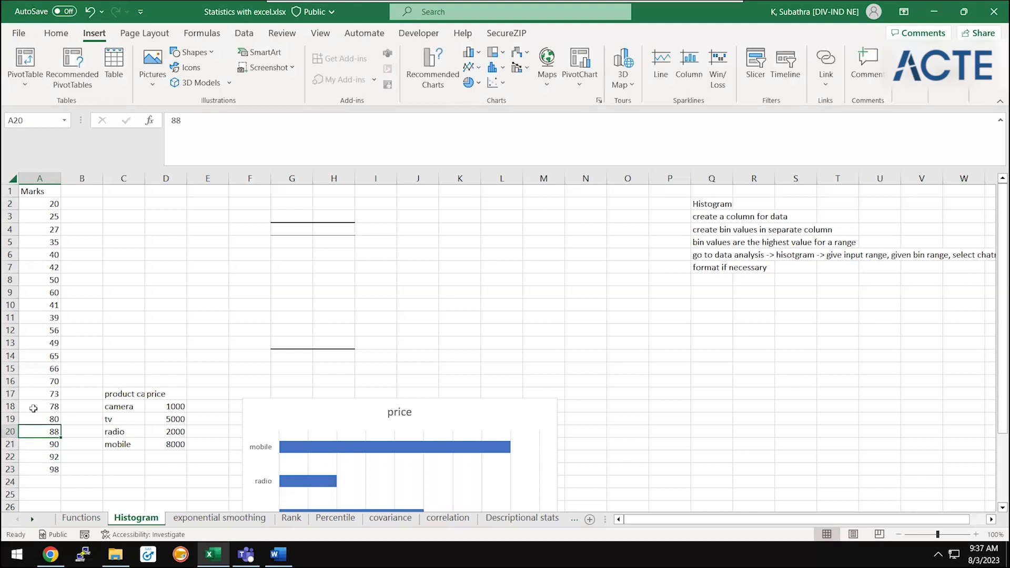
pyautogui.hotkey('ctrl', 'Up')
pyautogui.press('Right')
pyautogui.press('Down')
pyautogui.press('Down')
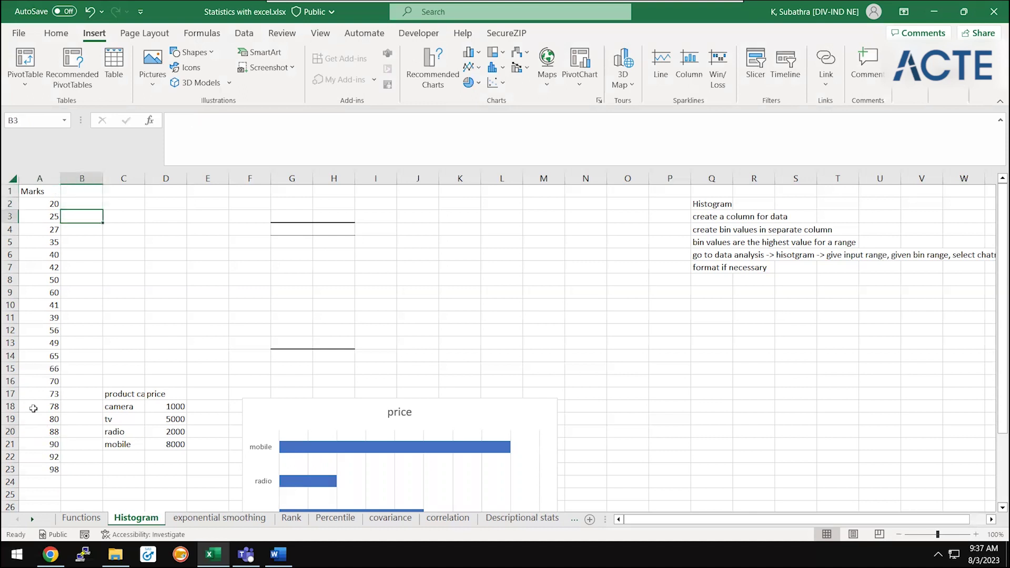
pyautogui.press('Right')
pyautogui.press('Up')
pyautogui.write('Bin')
pyautogui.press('Return')
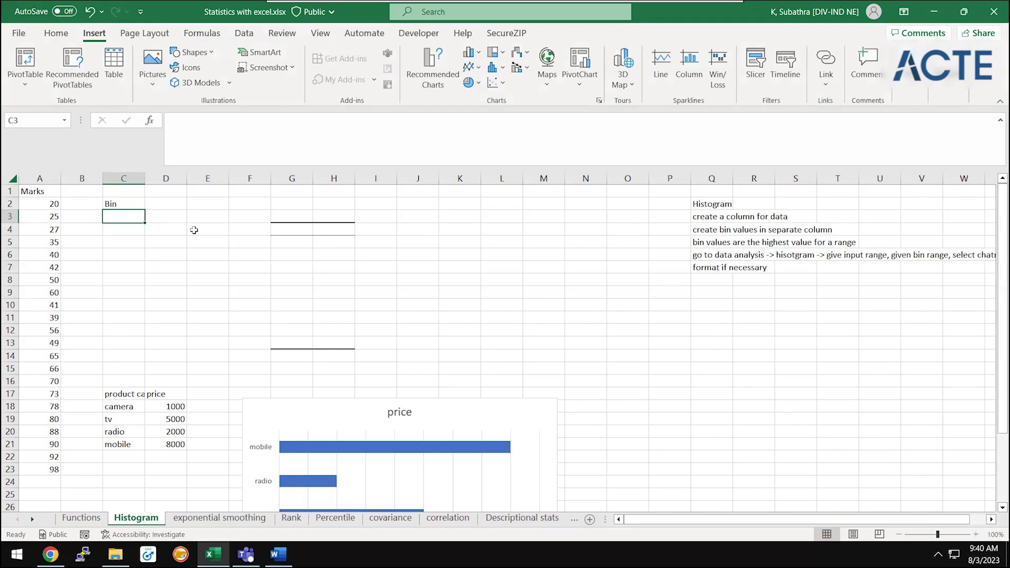
# - Enter range labels '20 to 30', '30 to 40' and '40 to 50' in E3:E5
pyautogui.press('Up')
pyautogui.press('Up')
pyautogui.press('Down')
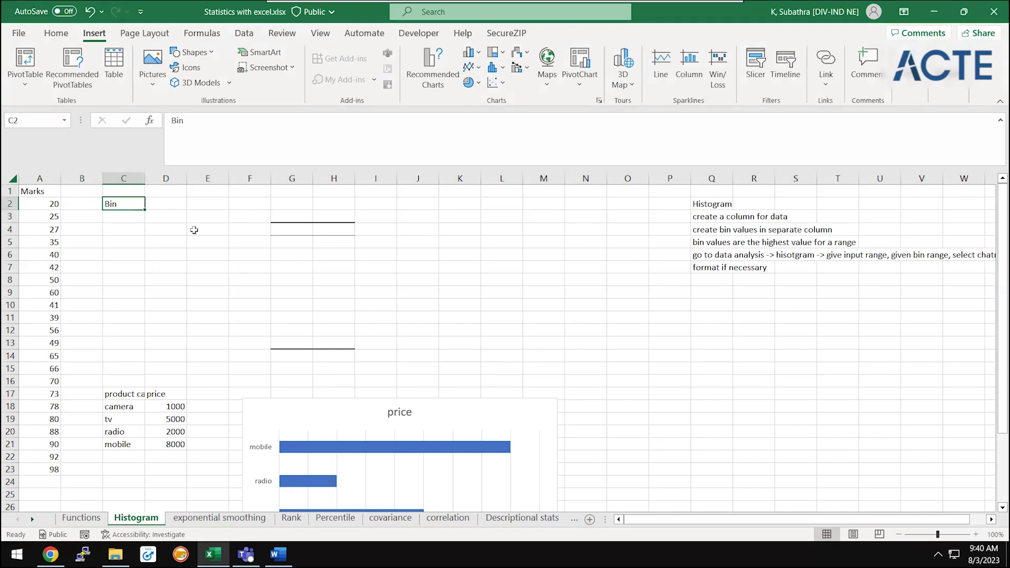
pyautogui.press('Down')
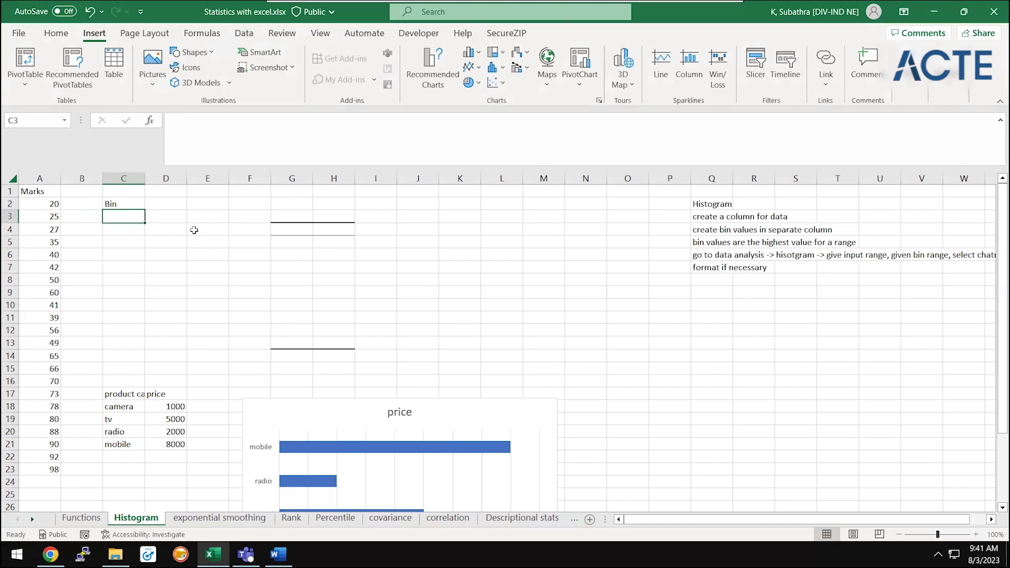
pyautogui.press('Right')
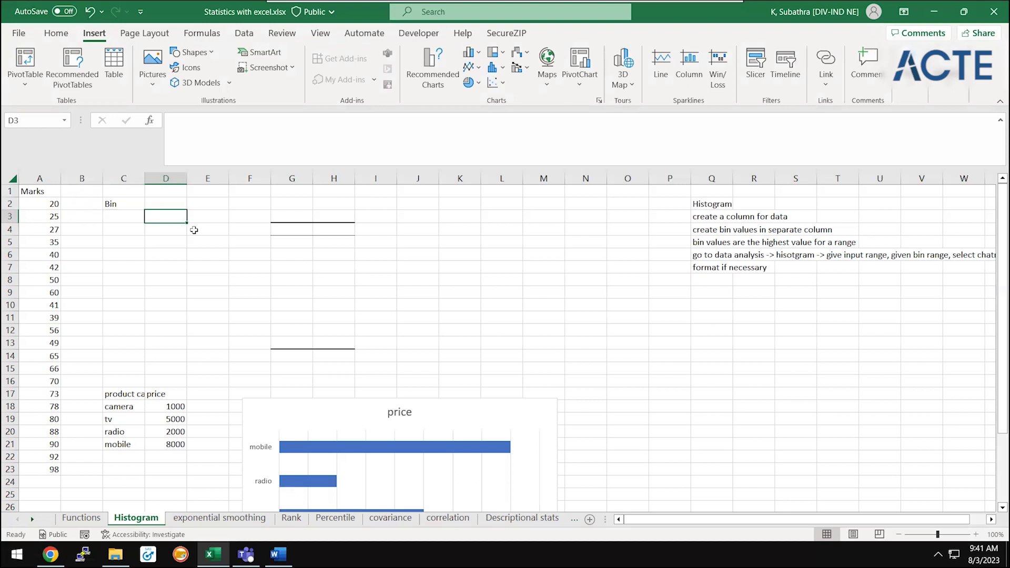
pyautogui.press('Right')
pyautogui.write('20 to 30')
pyautogui.press('Return')
pyautogui.write('30 to 40')
pyautogui.press('Return')
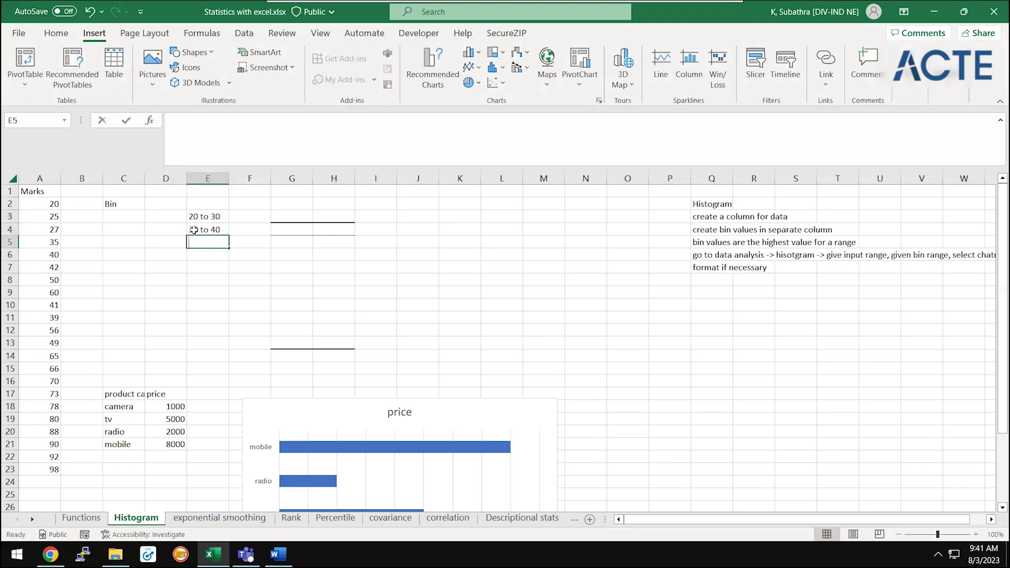
pyautogui.write('4')
pyautogui.write('9')
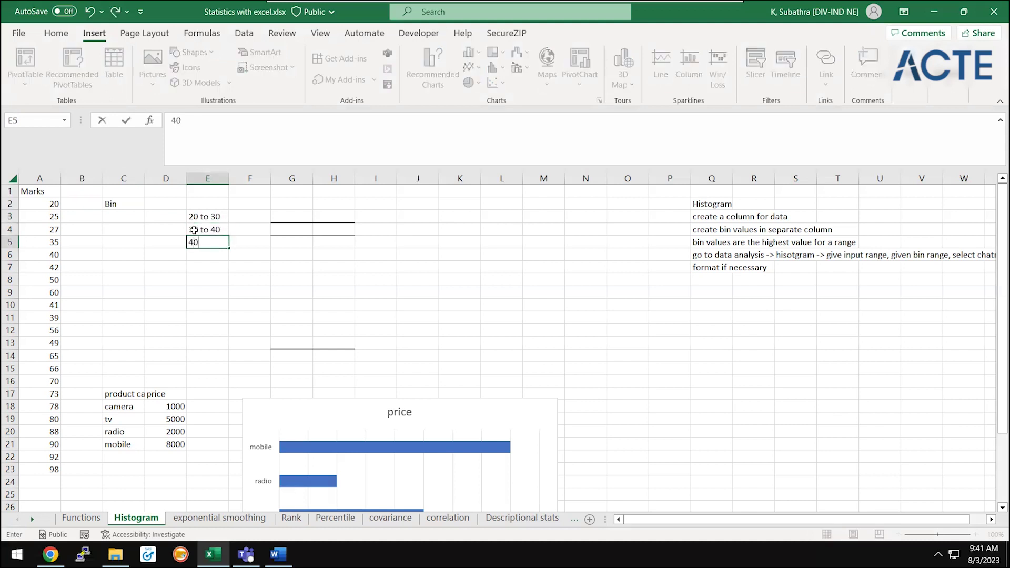
pyautogui.write(' to 50')
pyautogui.press('Return')
pyautogui.press('Left')
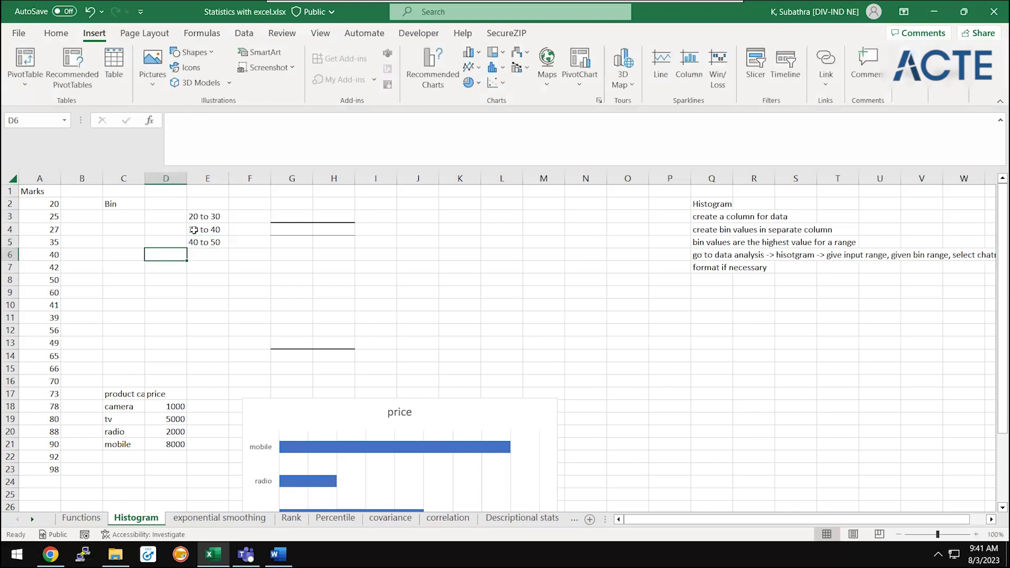
pyautogui.press('Left')
pyautogui.press('Up')
pyautogui.press('Up')
pyautogui.press('Up')
pyautogui.press('Down')
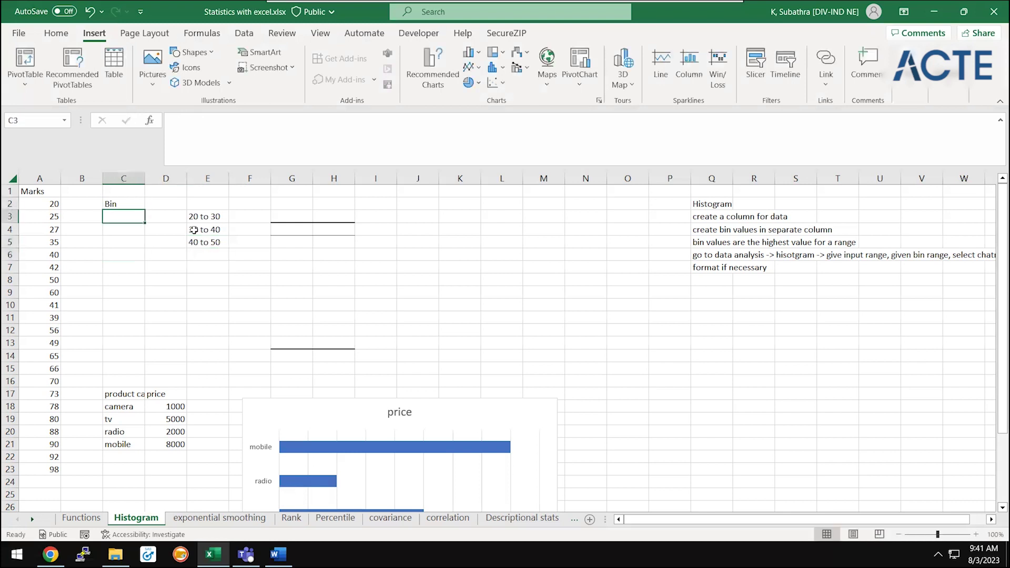
pyautogui.press('Right')
pyautogui.press('Right')
pyautogui.press('Down')
pyautogui.press('Down')
pyautogui.press('Up')
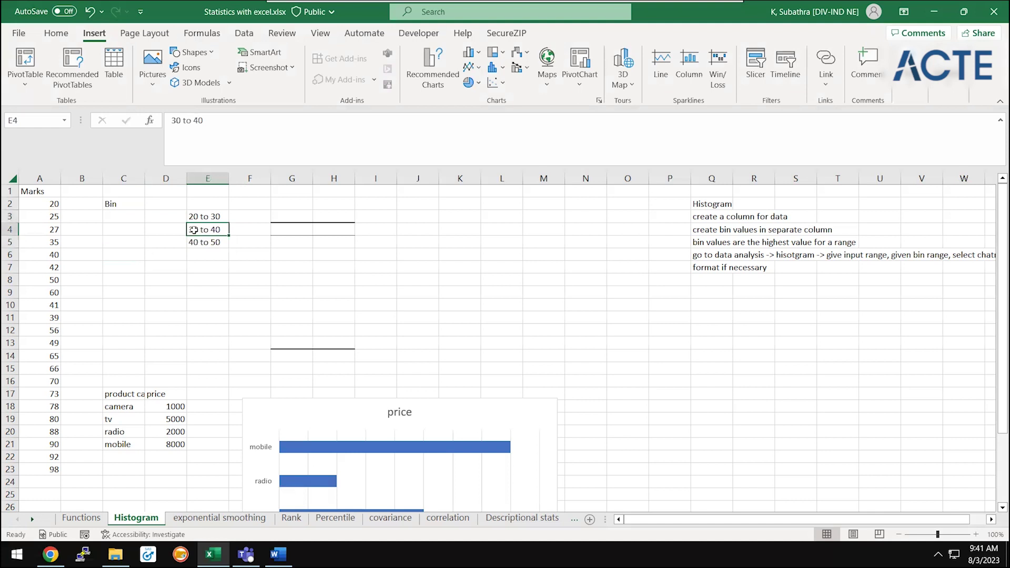
pyautogui.press('Left')
pyautogui.press('Up')
pyautogui.press('Left')
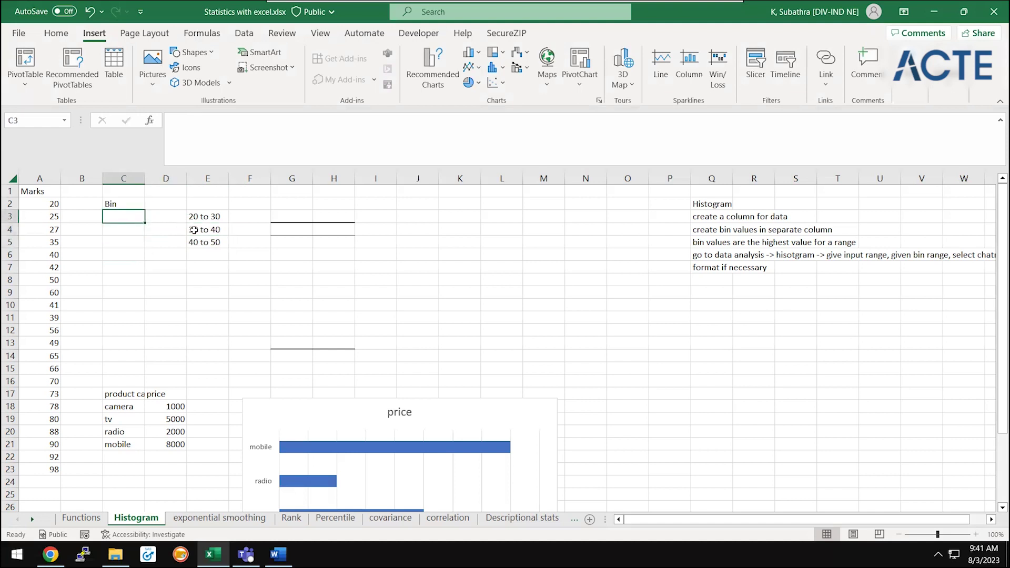
# - Fill C3:C10 with bin limits 30, 40, 50, 60, 70, 80, 90, 100 and select them
pyautogui.write('30')
pyautogui.press('Return')
pyautogui.write('40')
pyautogui.press('Return')
pyautogui.write('50')
pyautogui.press('Return')
pyautogui.write('60')
pyautogui.press('Return')
pyautogui.write('70')
pyautogui.press('Return')
pyautogui.write('80')
pyautogui.press('Return')
pyautogui.write('90.')
pyautogui.press('BackSpace')
pyautogui.press('Return')
pyautogui.write('100')
pyautogui.press('Return')
pyautogui.hotkey('ctrl', 'Up')
pyautogui.hotkey('ctrl', 'Up')
pyautogui.hotkey('ctrl', 'Up')
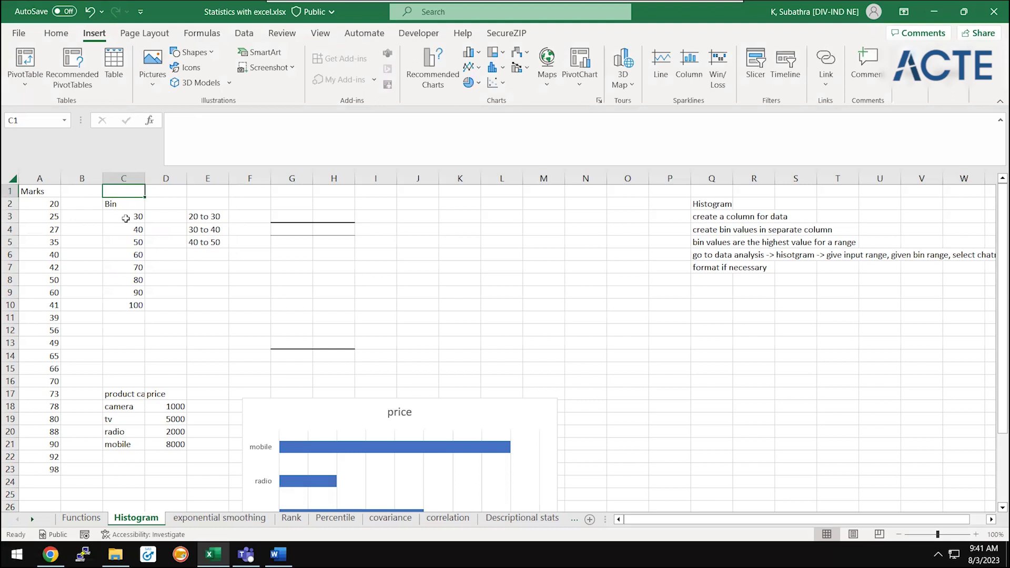
pyautogui.moveTo(127, 216); pyautogui.dragTo(122, 305)
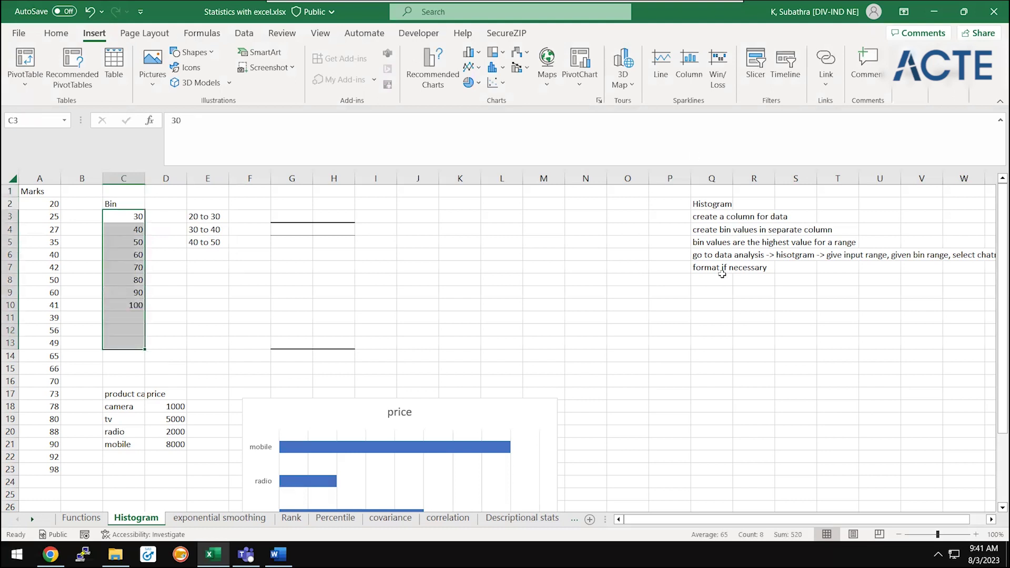
# - From cell C6, open Data Analysis and choose the Histogram tool
pyautogui.click(722, 253)
pyautogui.click(709, 202)
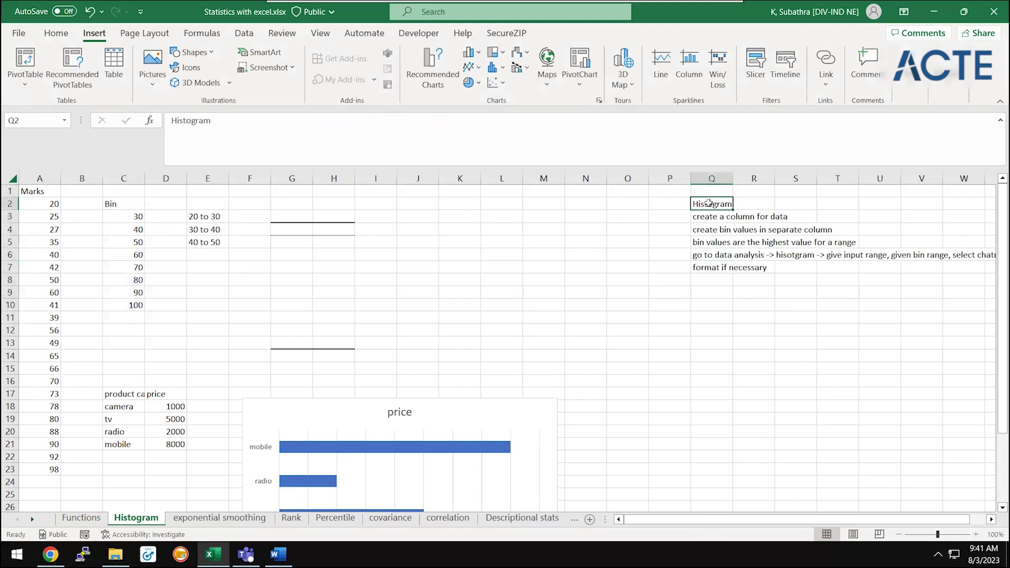
pyautogui.press('Down')
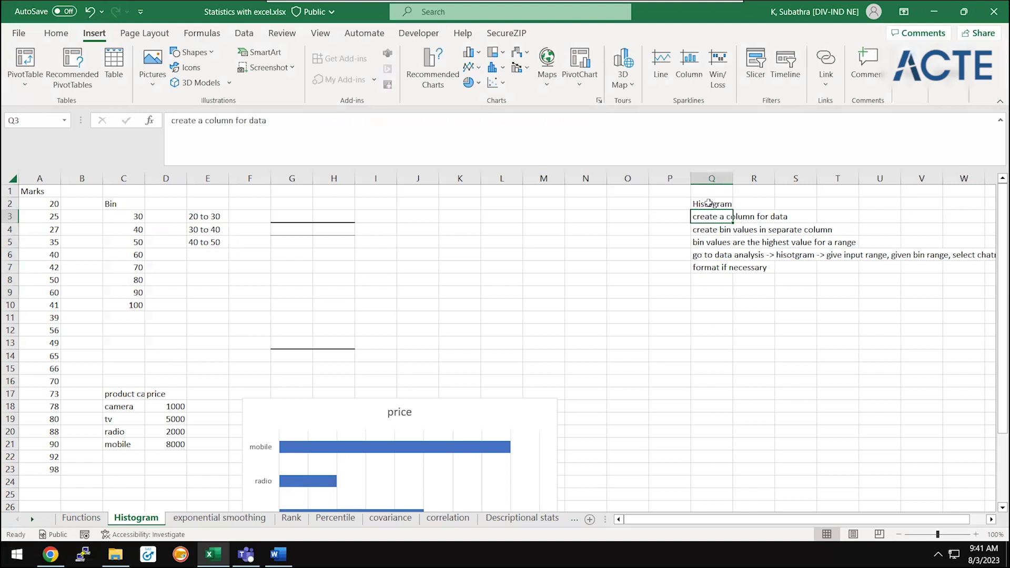
pyautogui.press('Down')
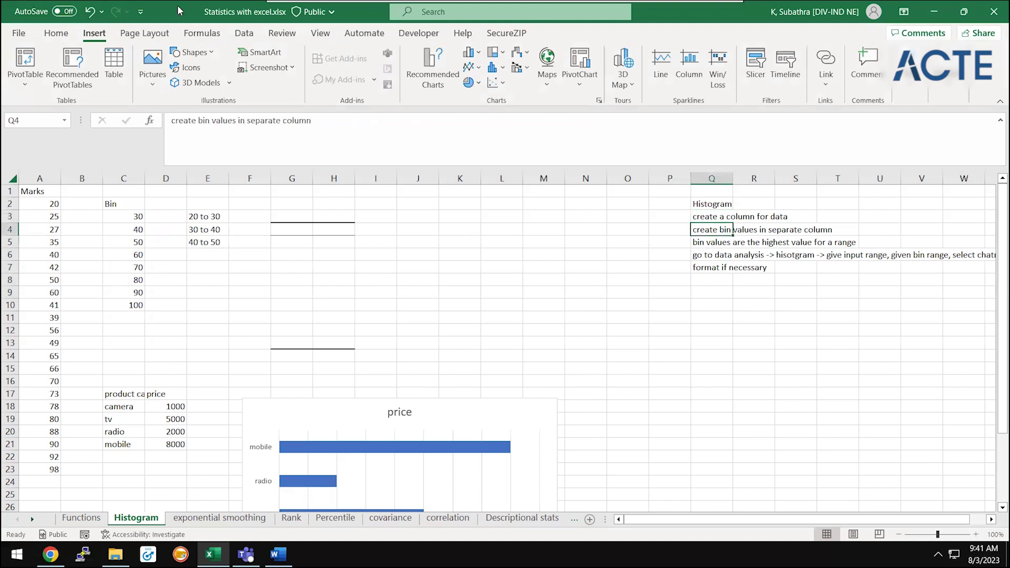
pyautogui.click(121, 257)
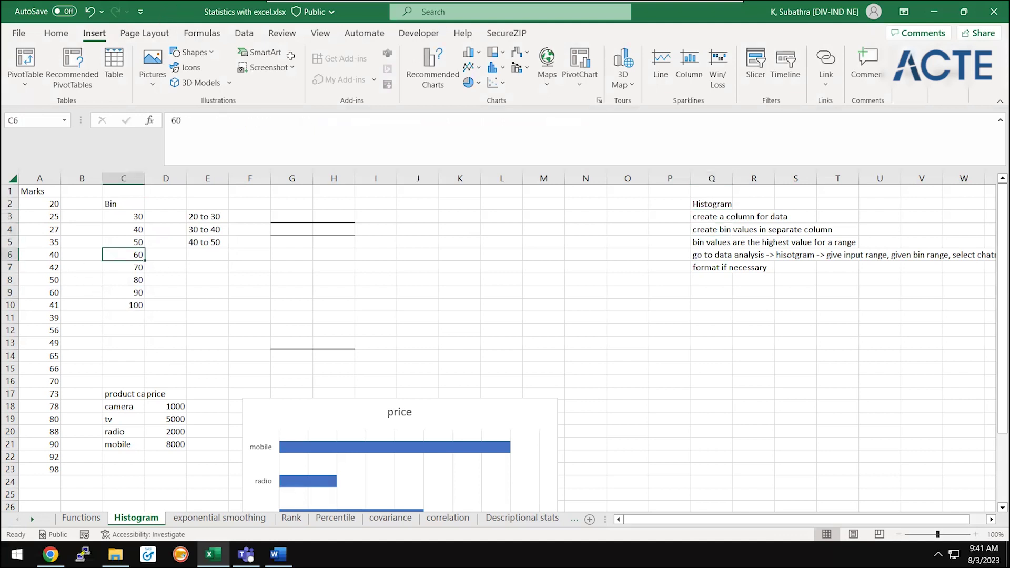
pyautogui.hotkey('alt', 'a')
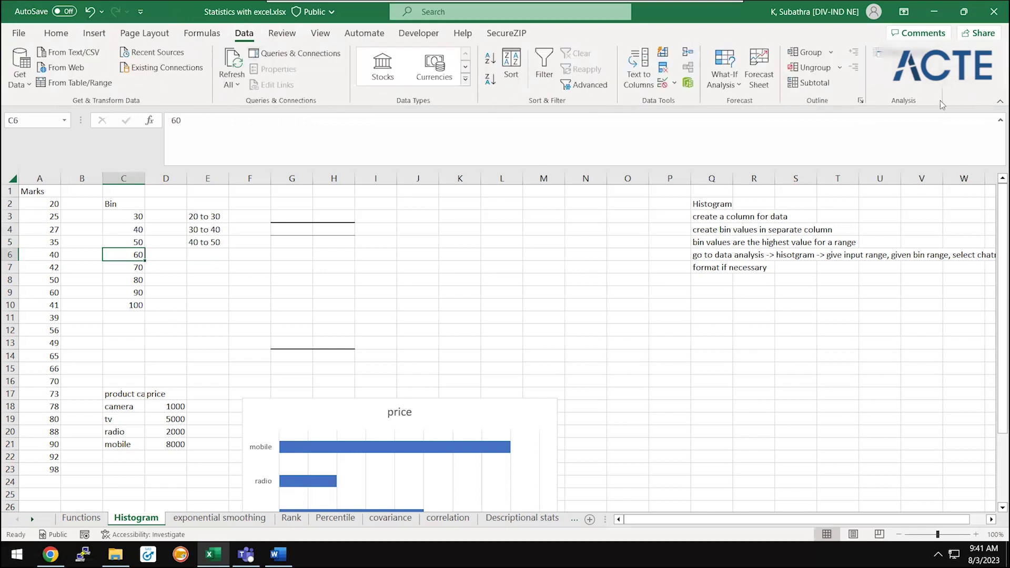
pyautogui.click(894, 52)
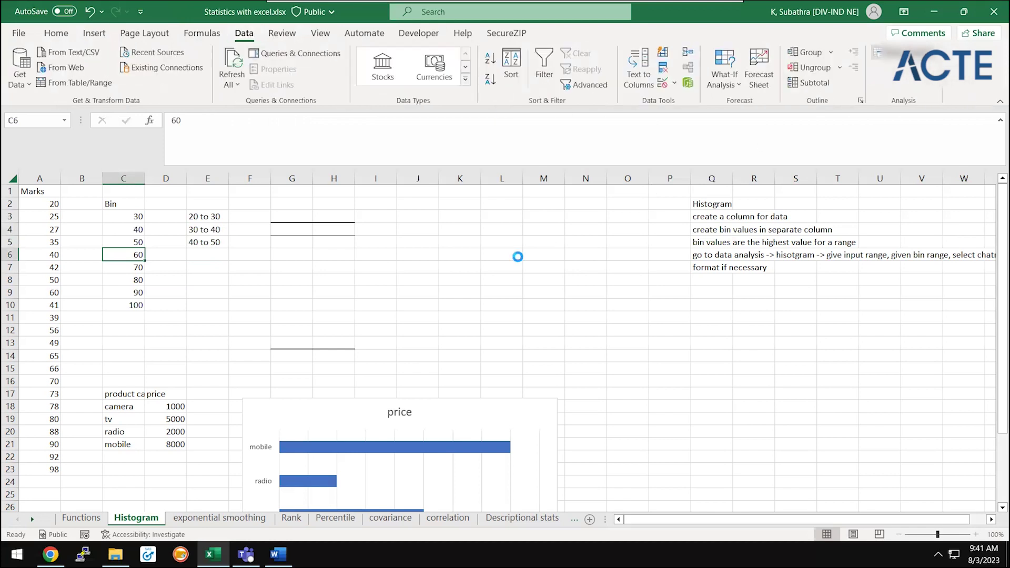
pyautogui.click(318, 215)
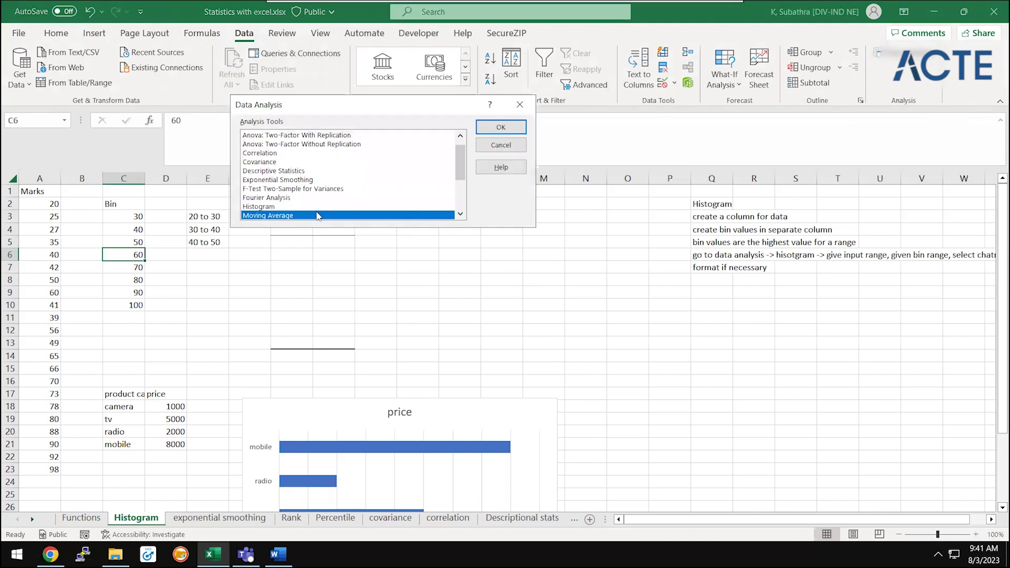
pyautogui.click(277, 207)
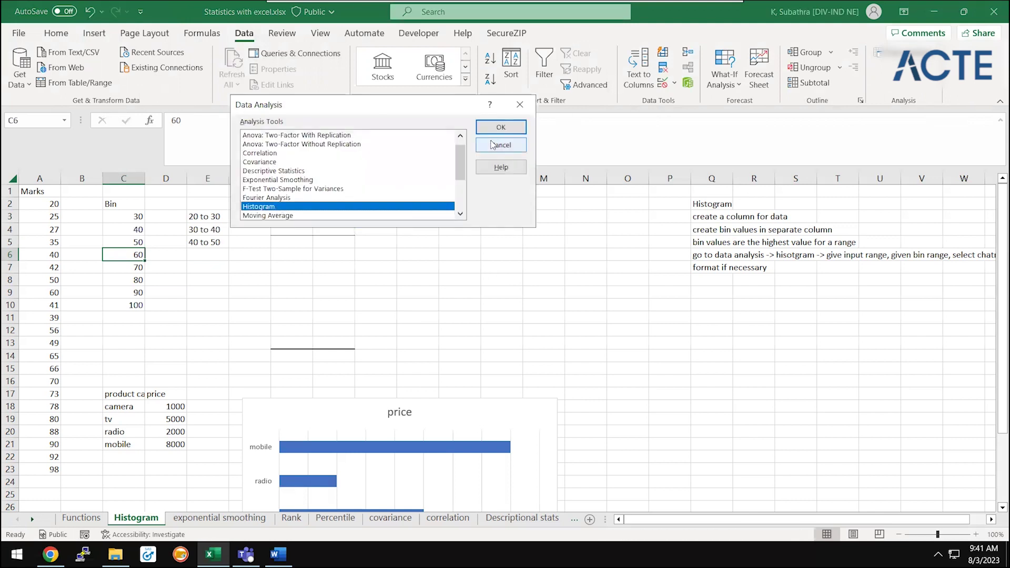
pyautogui.click(496, 131)
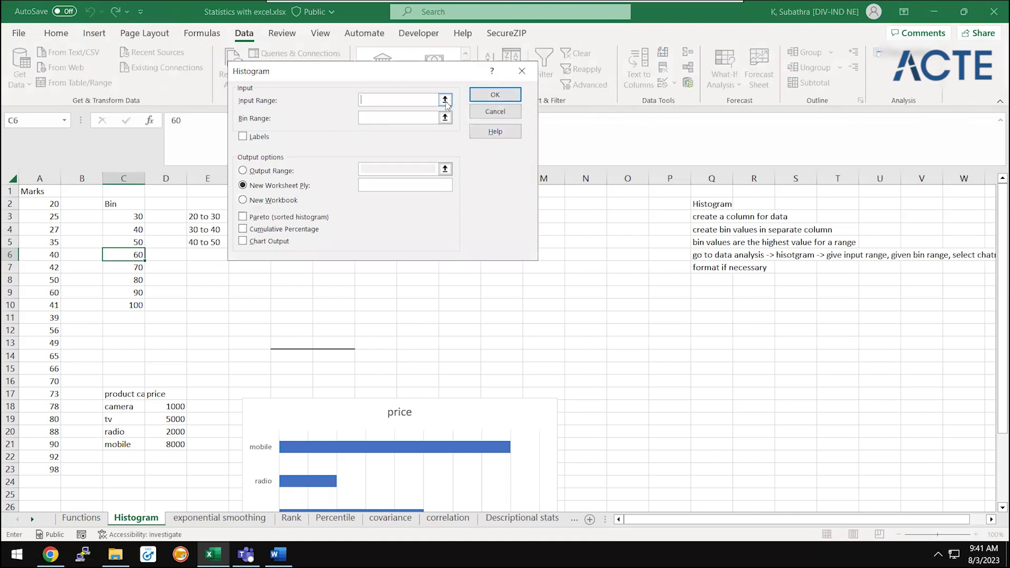
# - Set the histogram Input Range to the Marks column A1:A23
pyautogui.click(445, 101)
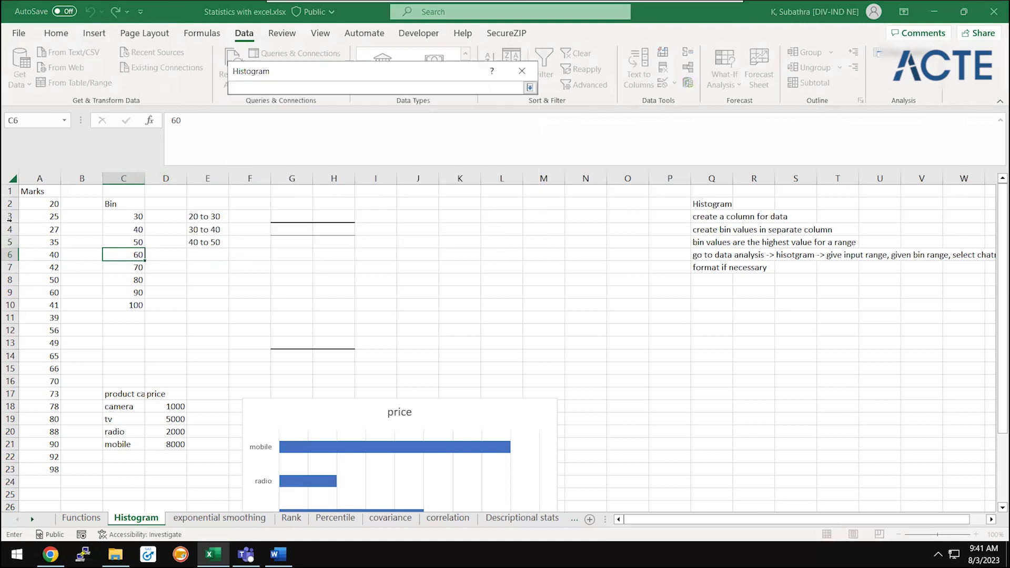
pyautogui.click(33, 200)
pyautogui.hotkey('ctrl', 'shift', 'Down')
pyautogui.hotkey('shift', 'Up')
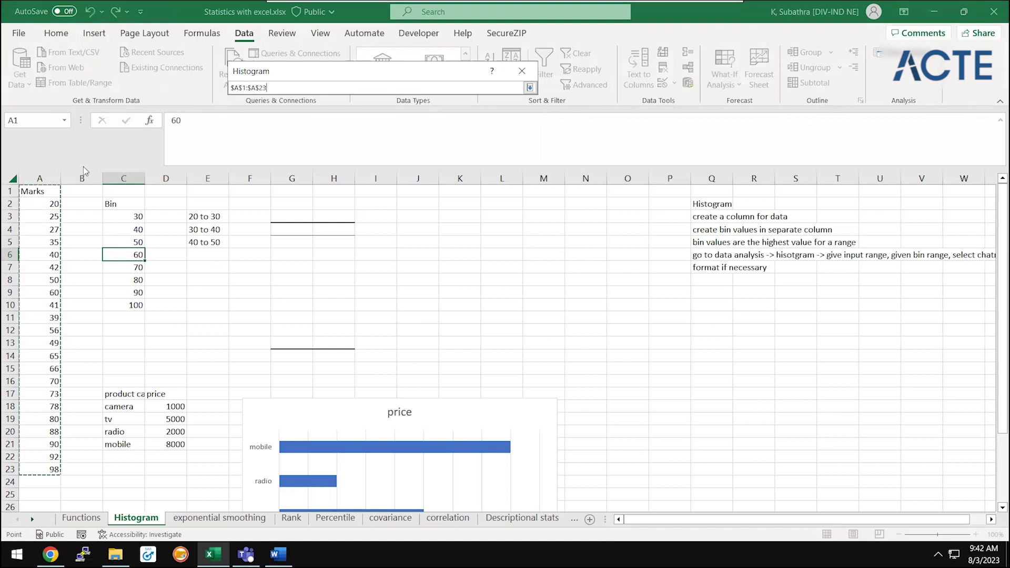
pyautogui.click(530, 87)
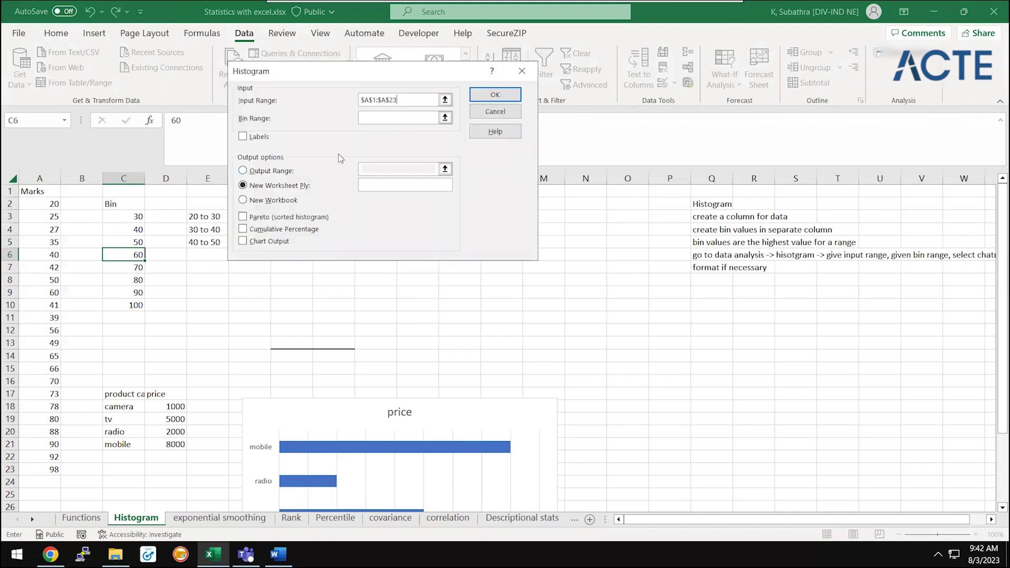
# - Set Bin Range C3:C10, tick Labels, and output the histogram to G4
pyautogui.click(444, 117)
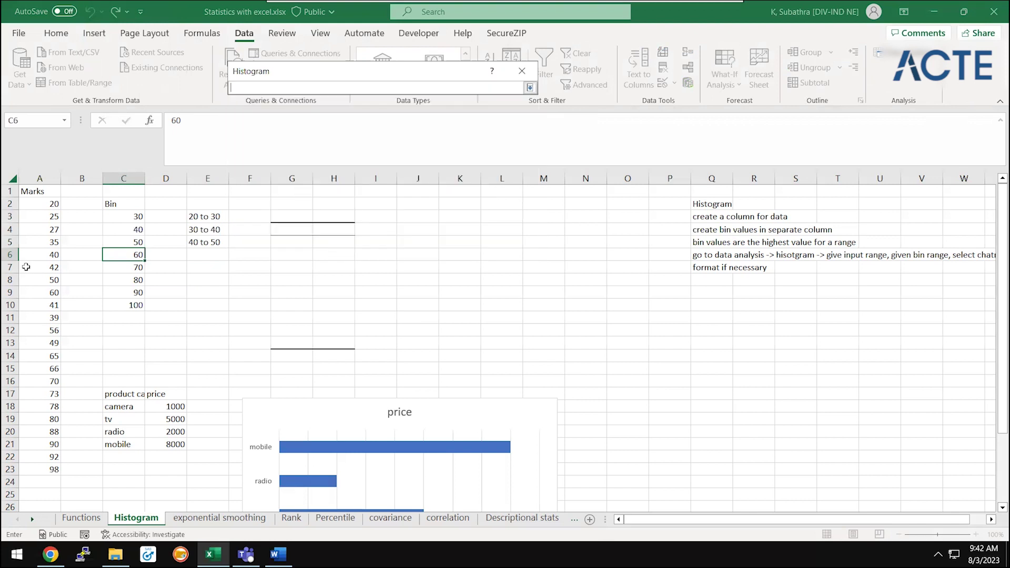
pyautogui.moveTo(130, 214); pyautogui.dragTo(134, 305)
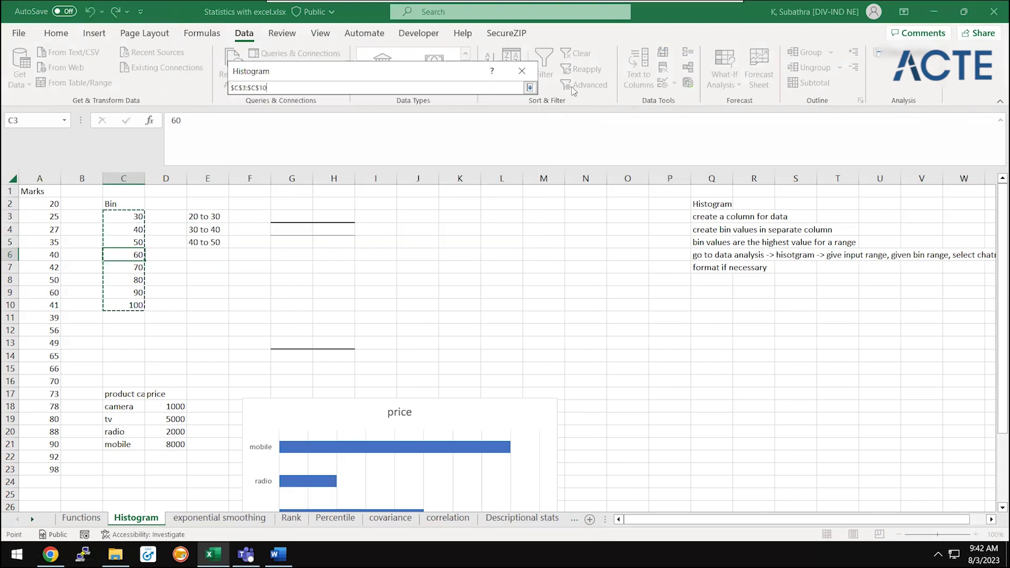
pyautogui.click(530, 87)
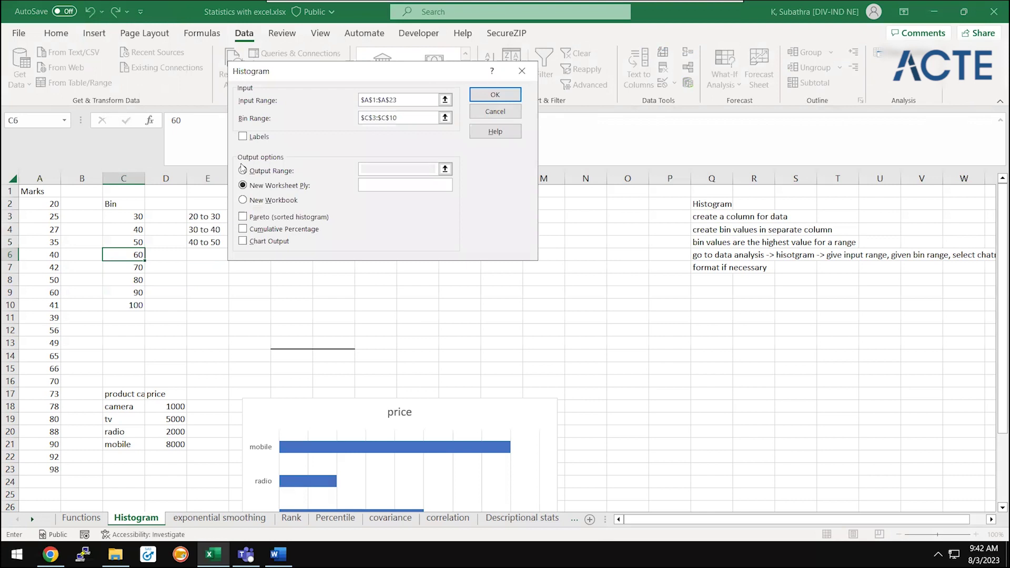
pyautogui.click(245, 137)
pyautogui.click(293, 173)
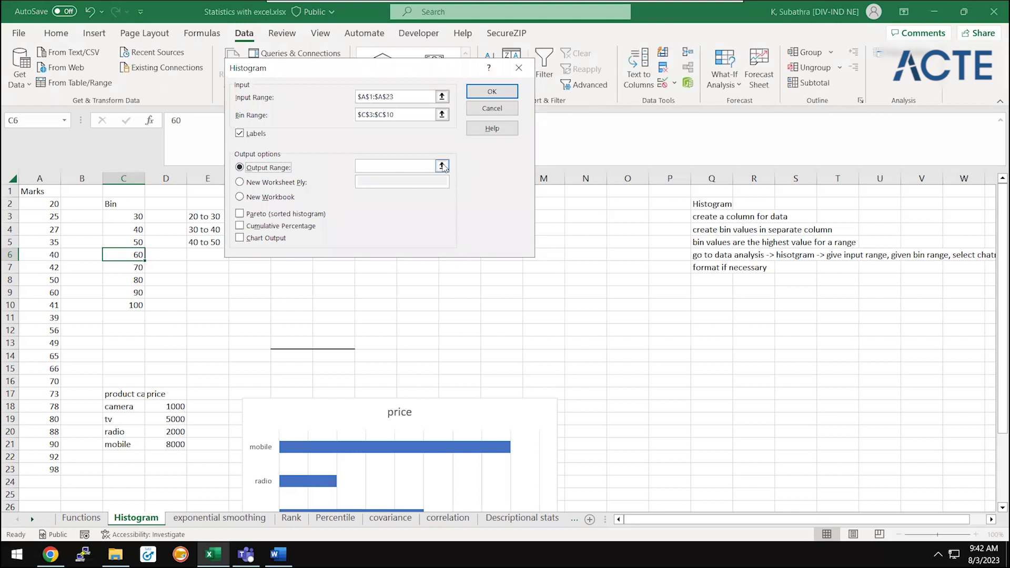
pyautogui.click(442, 165)
pyautogui.click(289, 228)
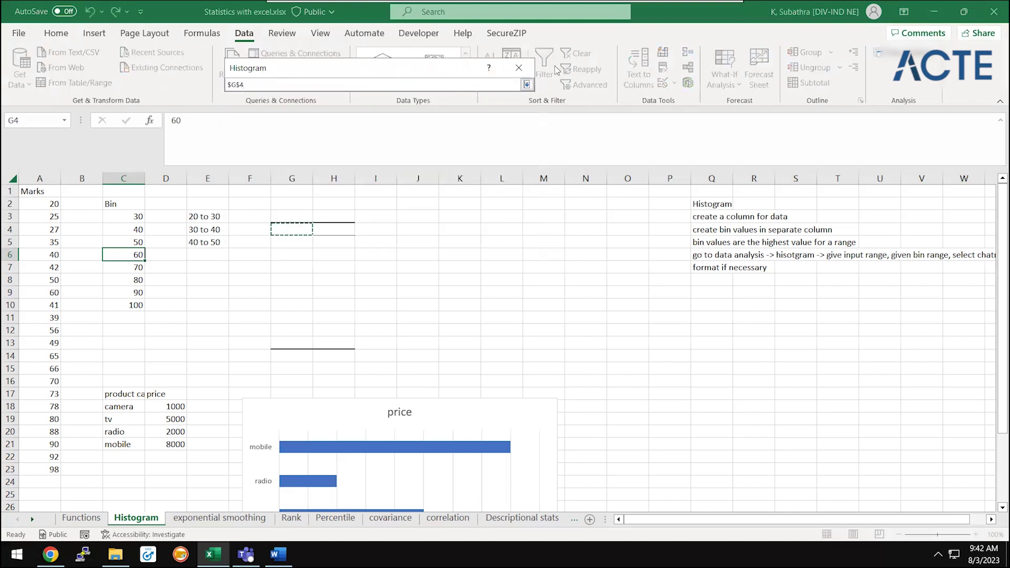
pyautogui.click(527, 85)
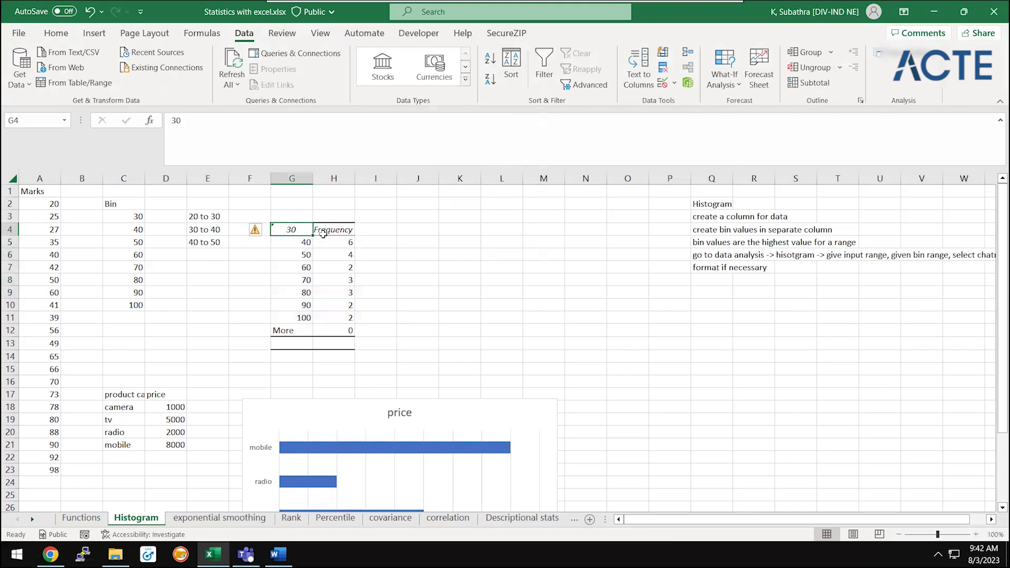
# - Clear the first histogram output table from G4:H12
pyautogui.click(324, 237)
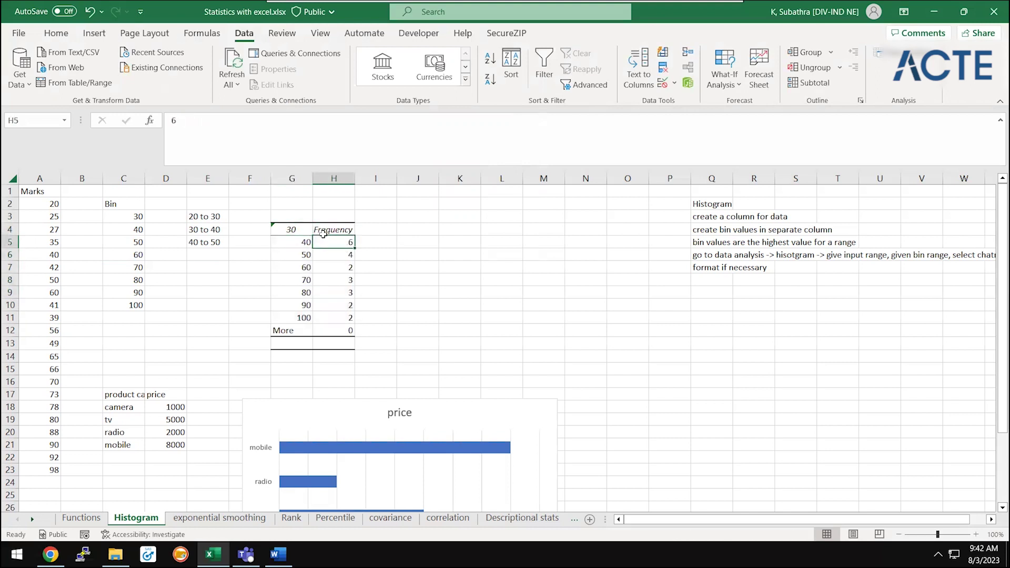
pyautogui.press('Up')
pyautogui.press('Left')
pyautogui.press('Down')
pyautogui.press('Down')
pyautogui.press('Up')
pyautogui.click(323, 236)
pyautogui.press('Left')
pyautogui.hotkey('shift', 'Right')
pyautogui.hotkey('ctrl', 'shift', 'Down')
pyautogui.press('Delete')
pyautogui.press('Left')
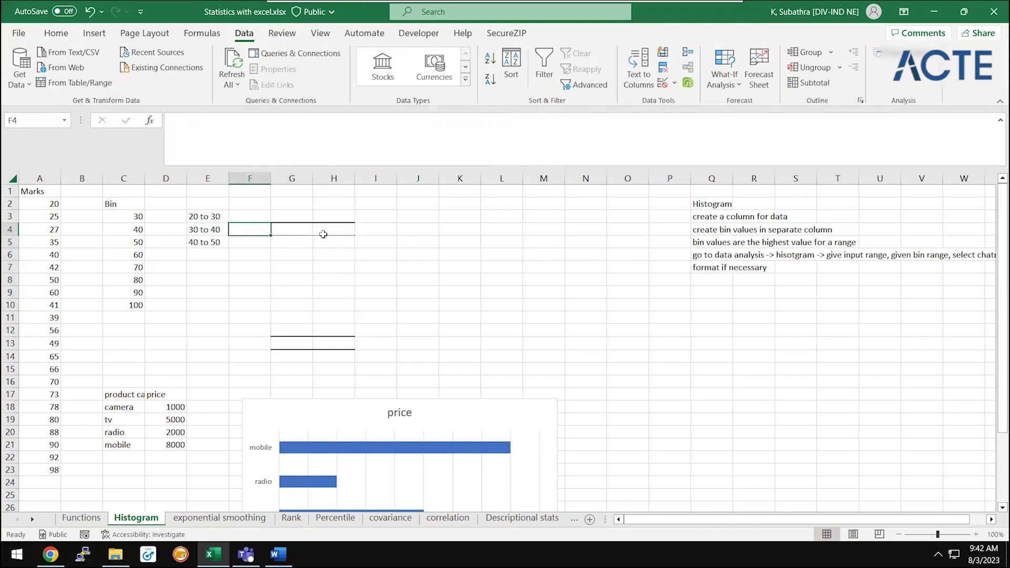
pyautogui.press('Right')
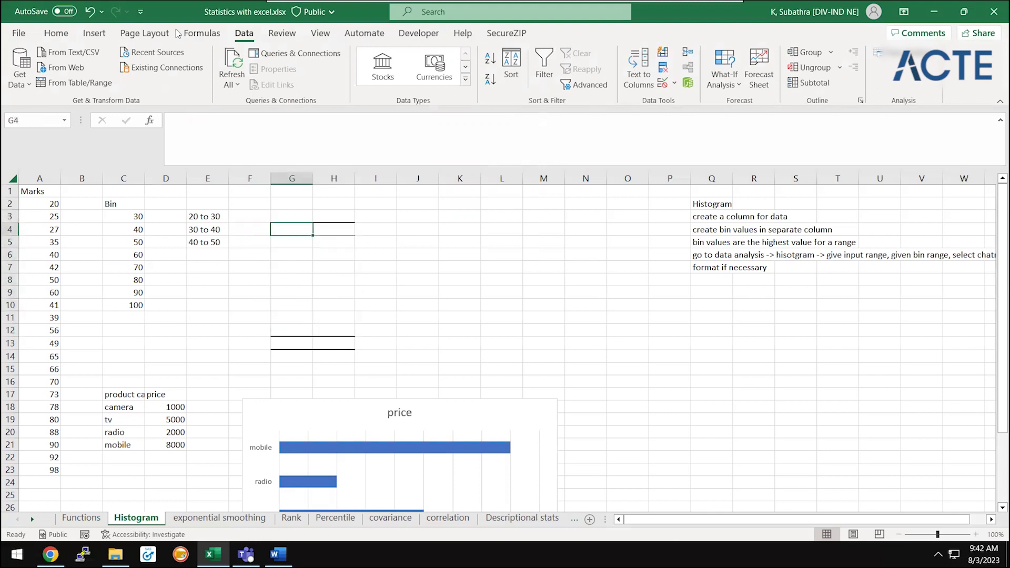
# - Rerun the Histogram with Bin Range C2:C10, Labels ticked, output at G4
pyautogui.click(876, 55)
pyautogui.click(497, 126)
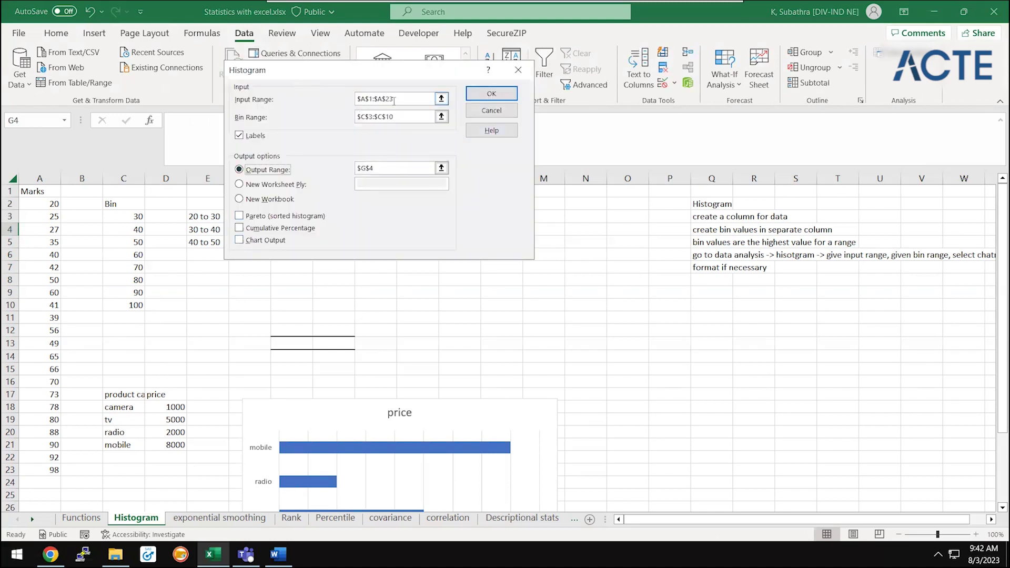
pyautogui.click(247, 138)
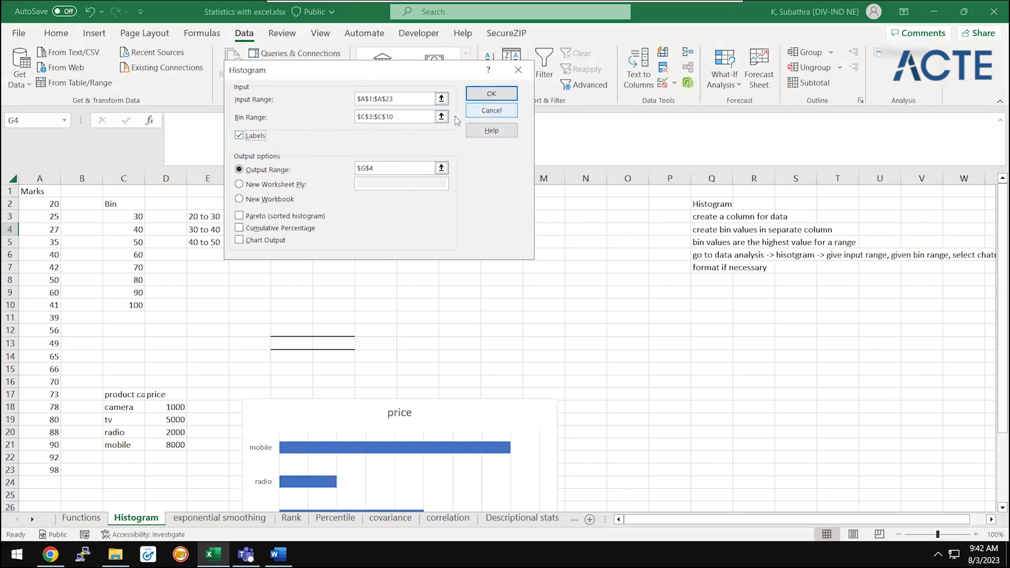
pyautogui.click(441, 116)
pyautogui.keyDown('shift'); pyautogui.click(108, 202); pyautogui.keyUp('shift')
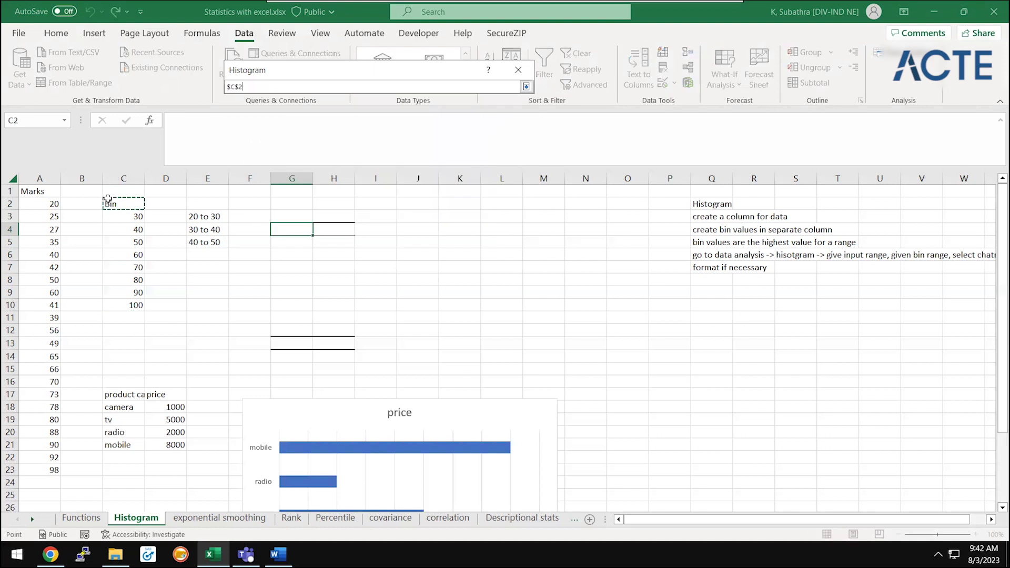
pyautogui.click(525, 86)
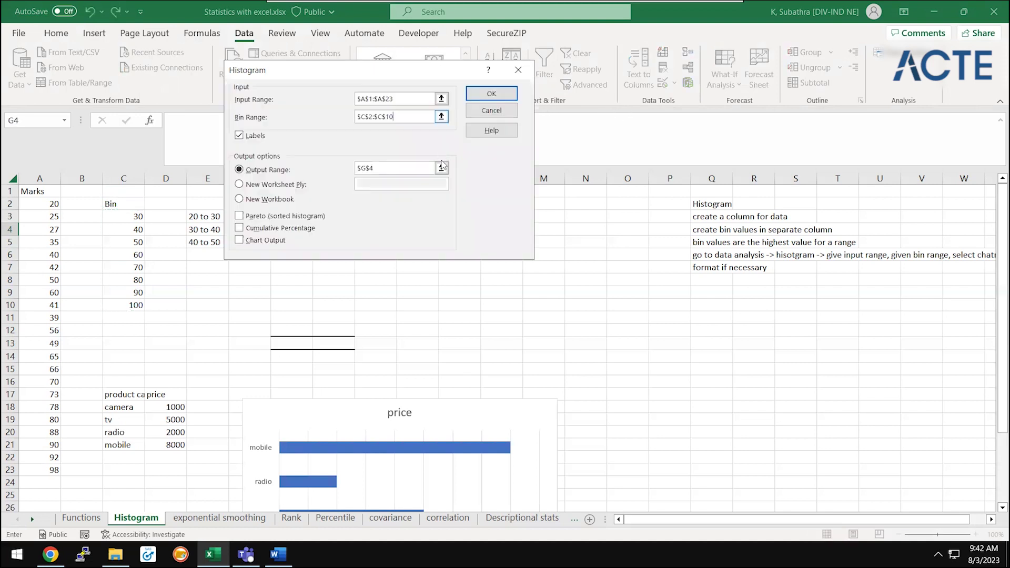
pyautogui.click(299, 185)
pyautogui.click(298, 186)
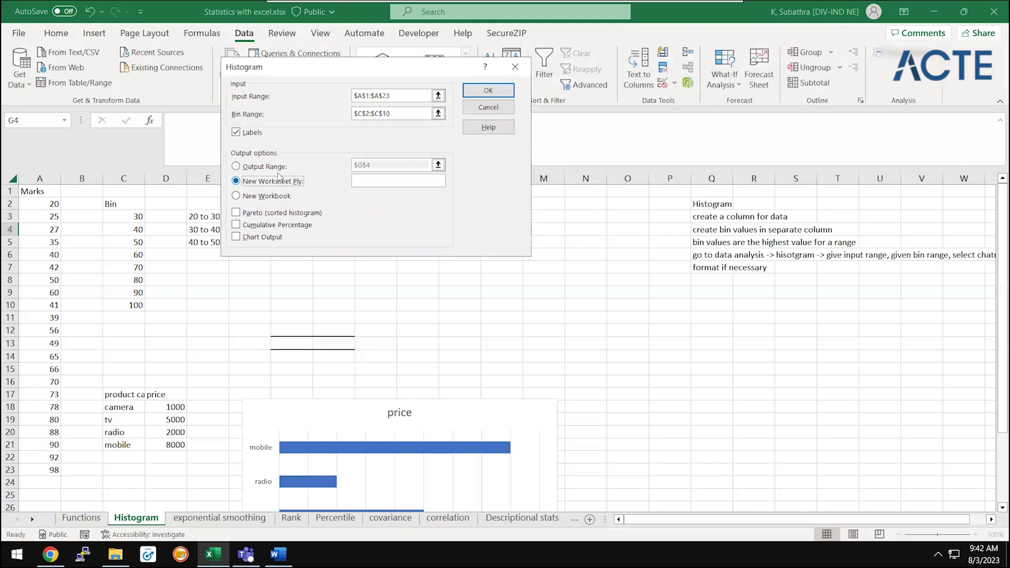
pyautogui.click(271, 167)
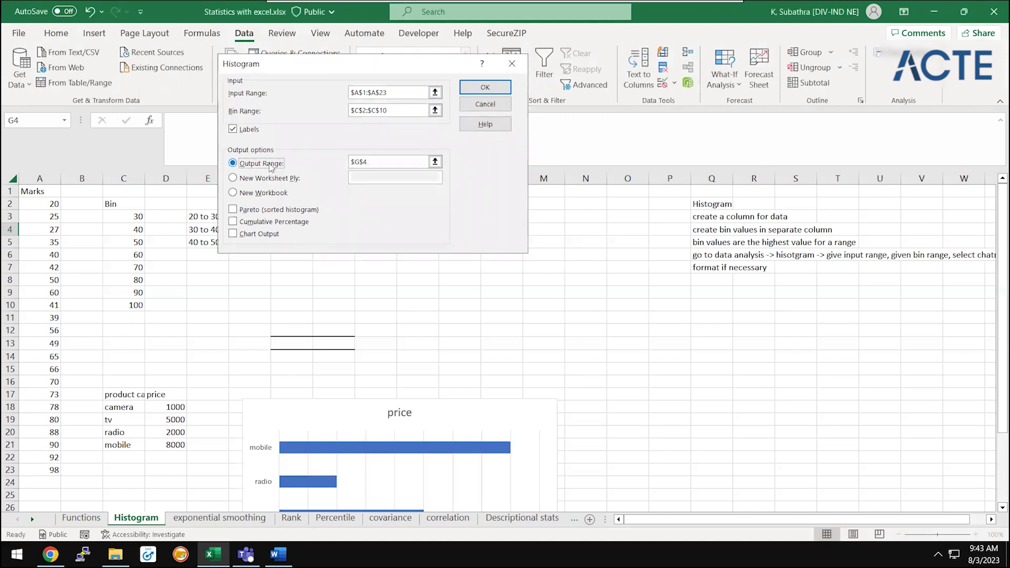
pyautogui.click(504, 87)
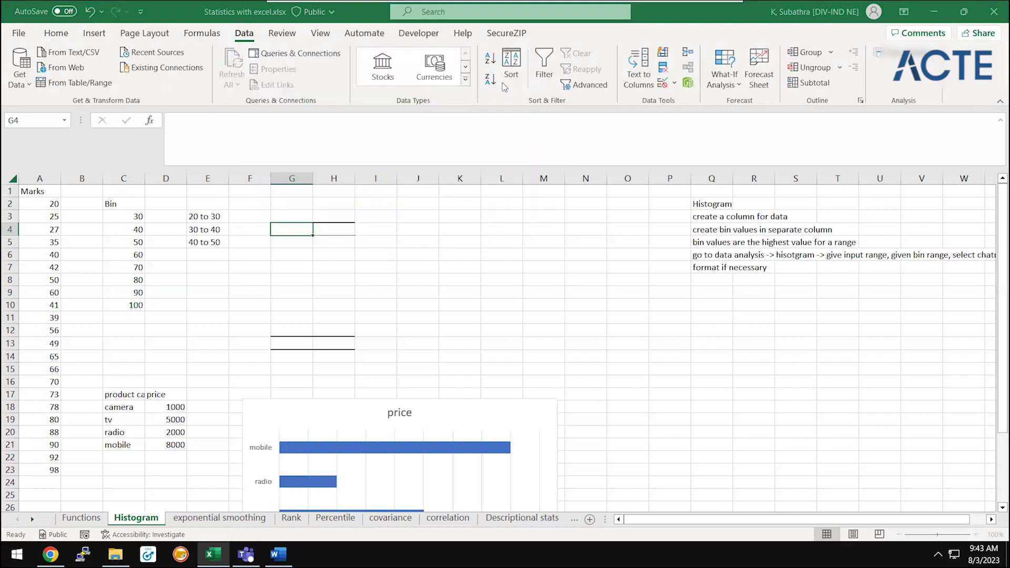
pyautogui.click(430, 254)
pyautogui.click(138, 275)
pyautogui.press('Right')
pyautogui.press('Right')
pyautogui.press('Right')
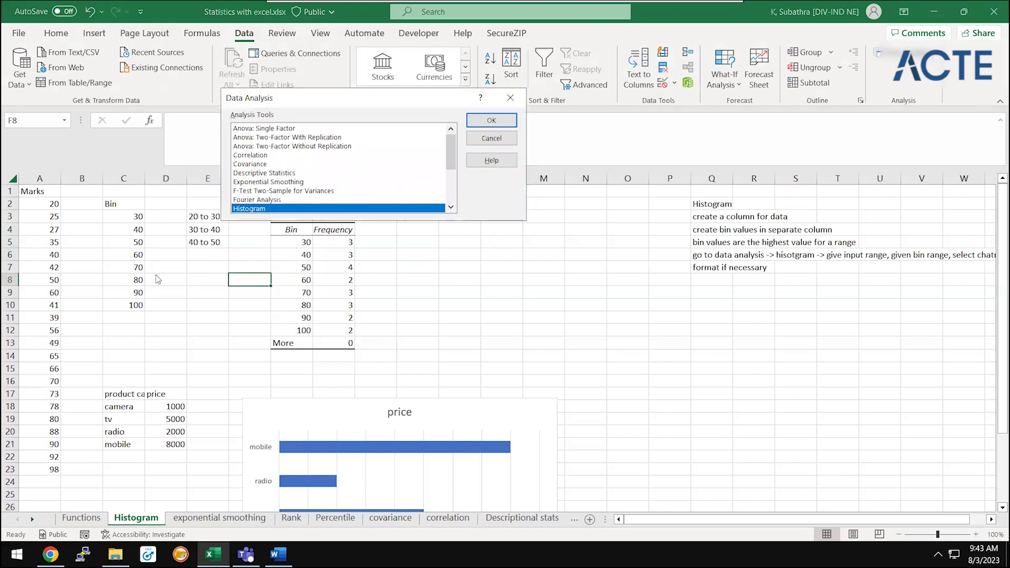
# - Close the Histogram and Data Analysis dialogs without running, then select cell G4
pyautogui.click(480, 120)
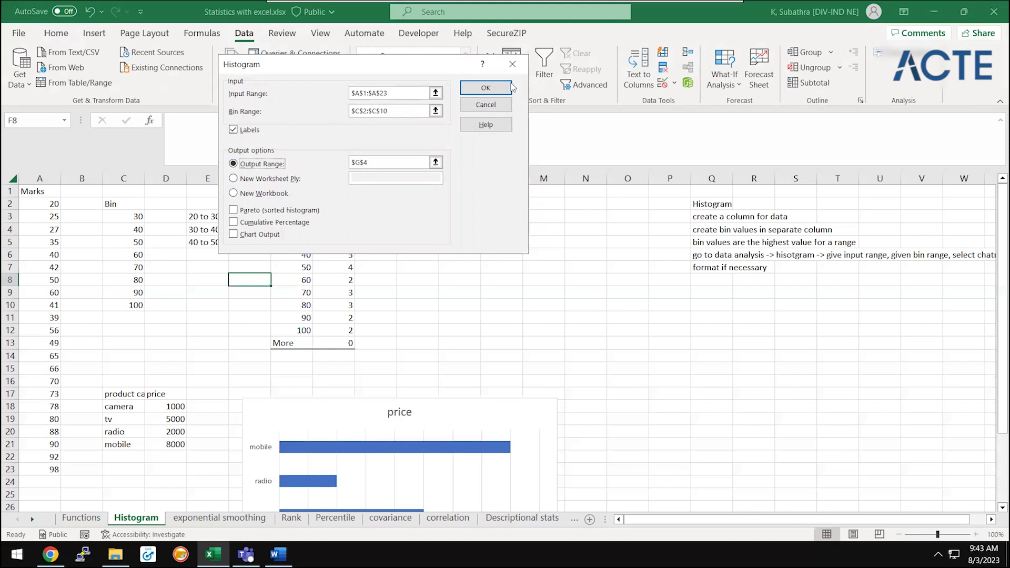
pyautogui.click(513, 63)
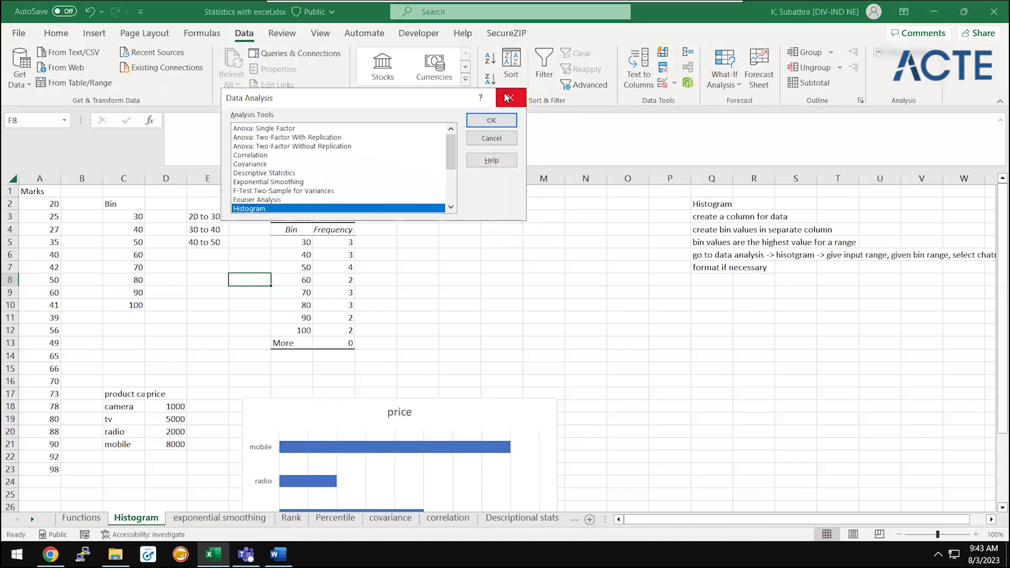
pyautogui.click(506, 97)
pyautogui.click(304, 227)
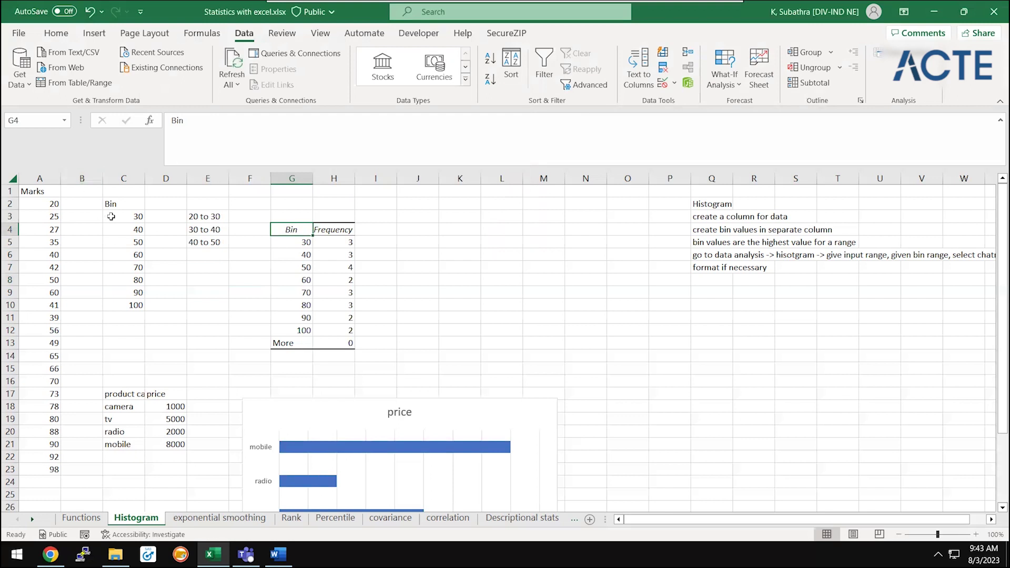
pyautogui.click(22, 203)
pyautogui.press('Up')
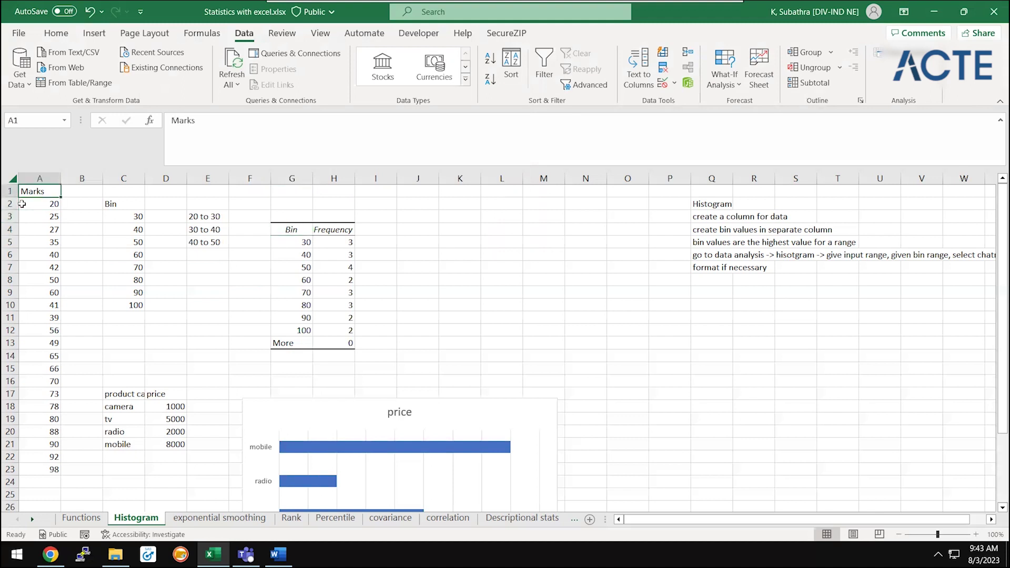
pyautogui.click(307, 240)
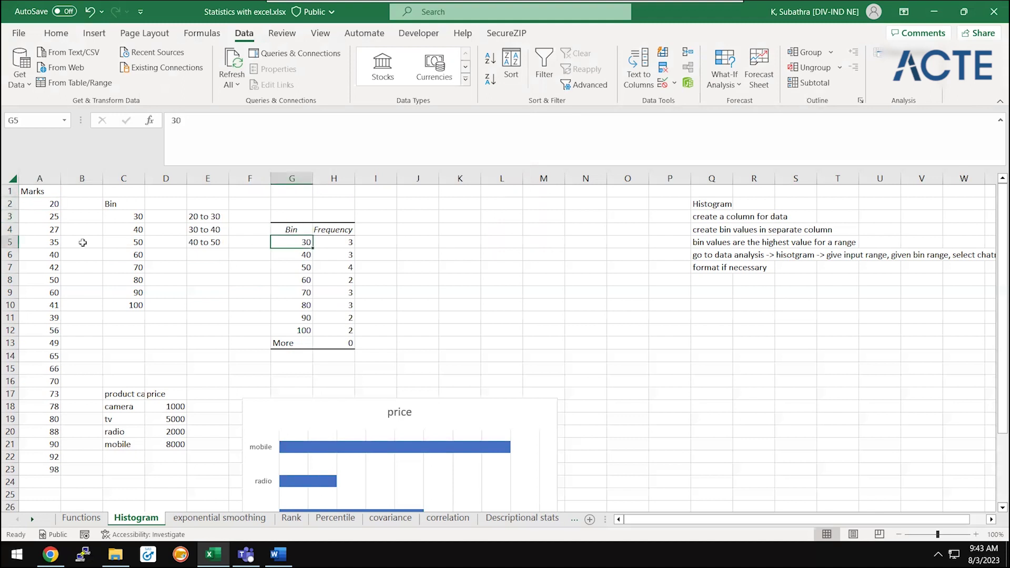
pyautogui.click(43, 190)
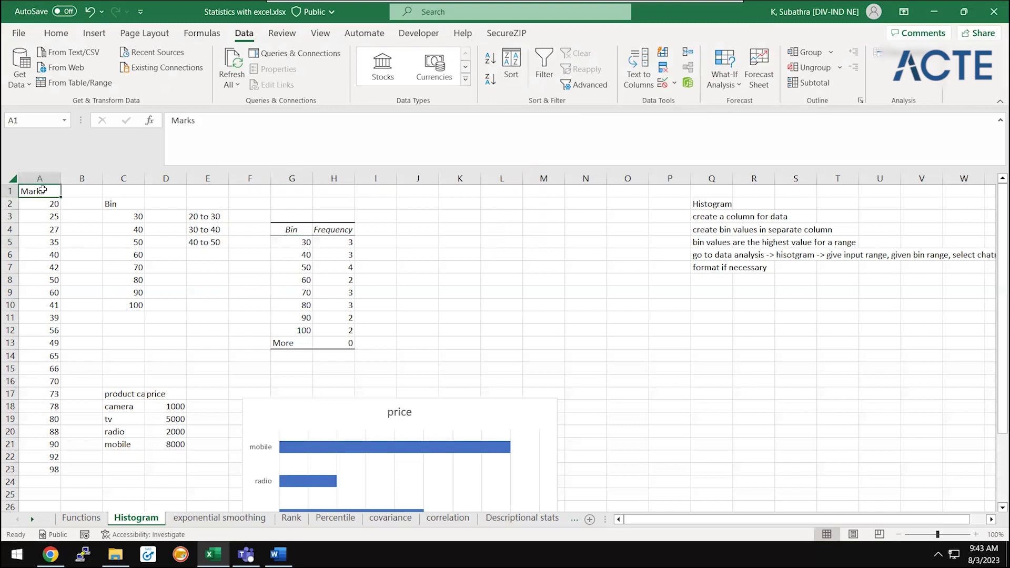
pyautogui.hotkey('ctrl', 'shift', 'l')
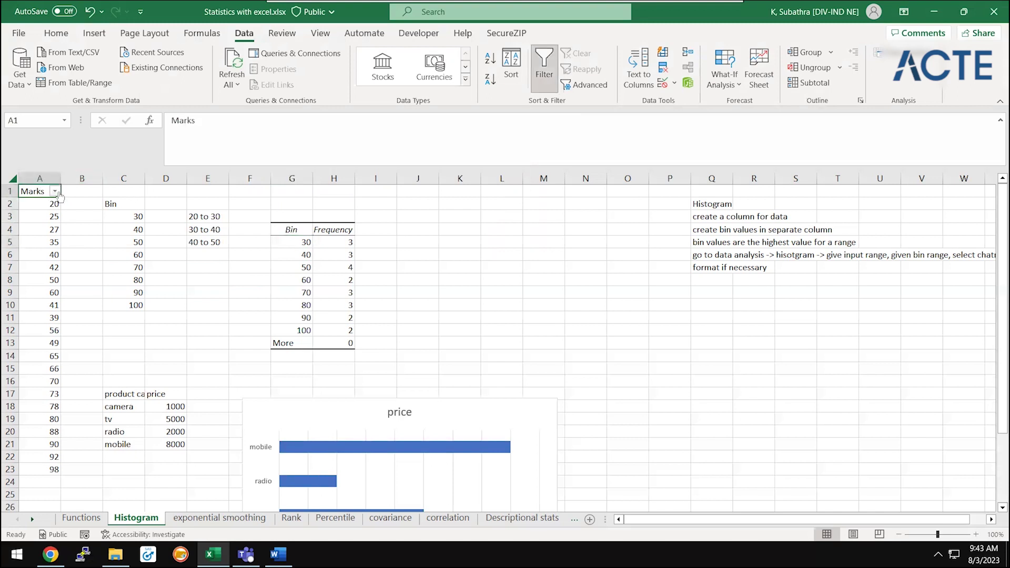
pyautogui.click(55, 191)
pyautogui.click(24, 217)
pyautogui.click(38, 216)
pyautogui.press('Up')
pyautogui.hotkey('ctrl', 'shift', 'Down')
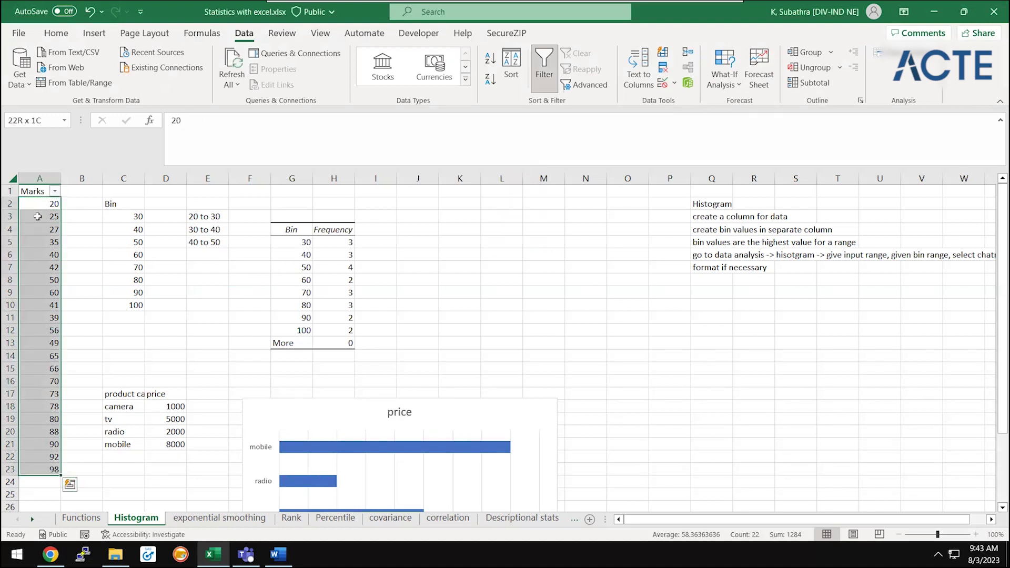
pyautogui.press('Right')
pyautogui.press('Right')
pyautogui.press('Right')
pyautogui.press('Right')
pyautogui.press('Down')
pyautogui.press('Right')
pyautogui.press('Right')
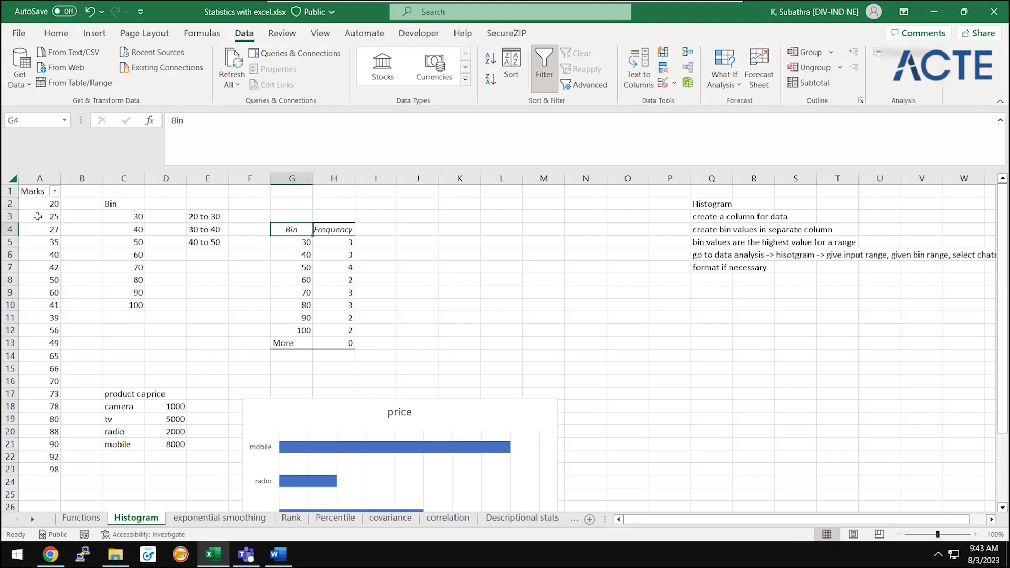
pyautogui.press('Right')
pyautogui.press('Down')
pyautogui.press('Down')
pyautogui.hotkey('ctrl', 'shift', 'Down')
pyautogui.hotkey('shift', 'Up')
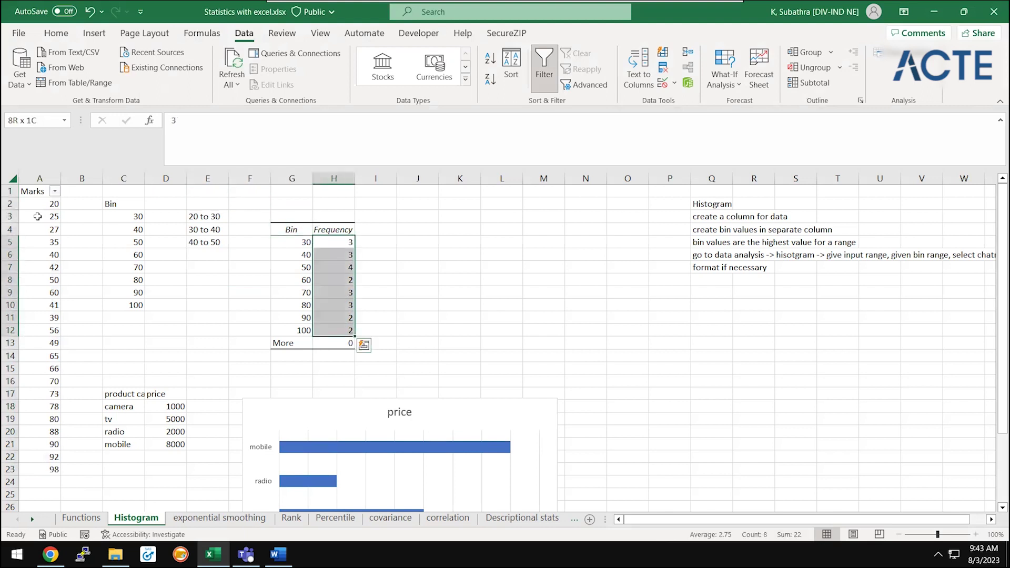
pyautogui.press('Left')
pyautogui.press('Left')
pyautogui.press('Left')
pyautogui.press('Left')
pyautogui.press('Left')
pyautogui.press('Left')
pyautogui.press('Left')
pyautogui.press('Up')
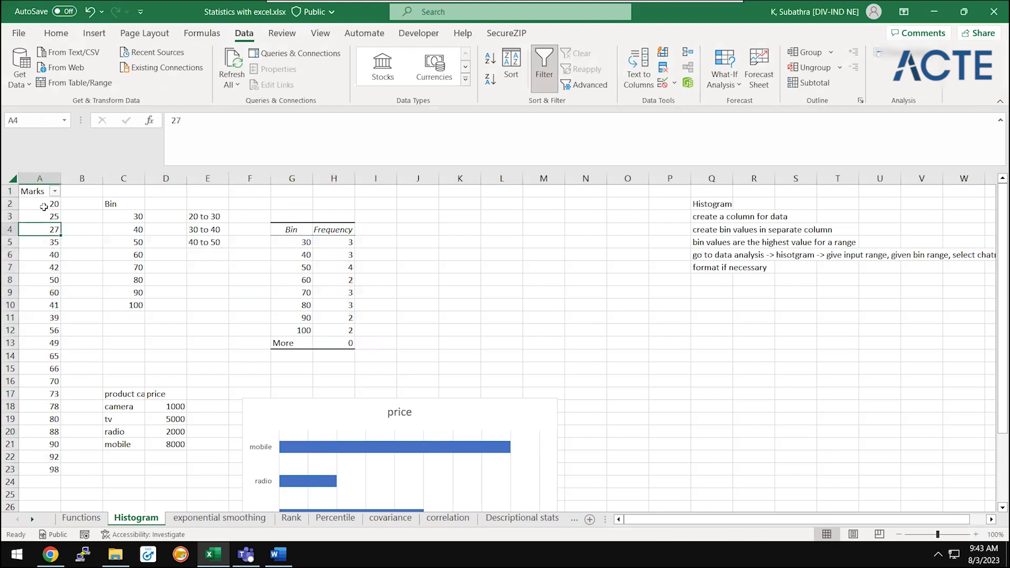
pyautogui.click(38, 192)
pyautogui.click(55, 191)
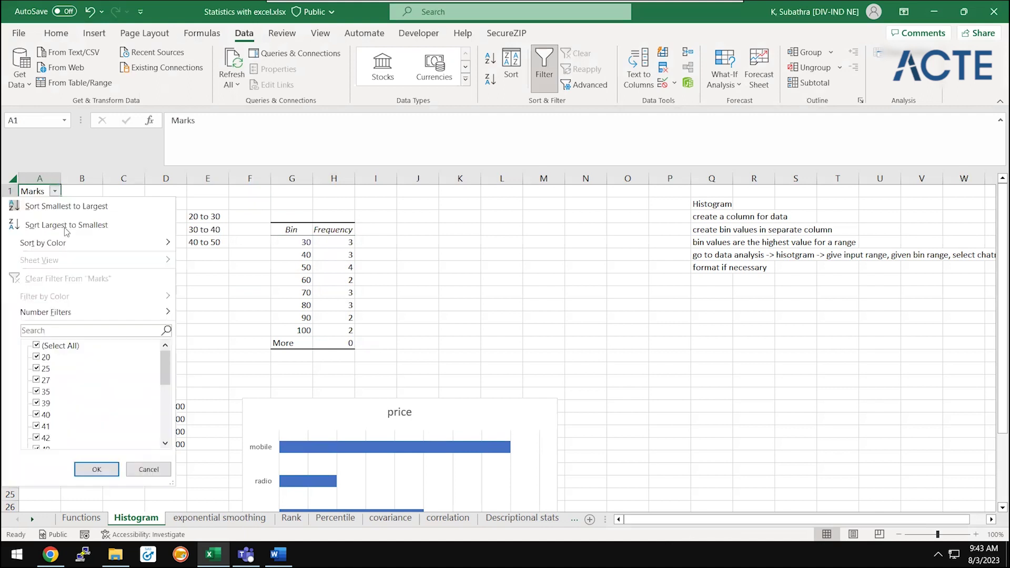
pyautogui.moveTo(46, 311)
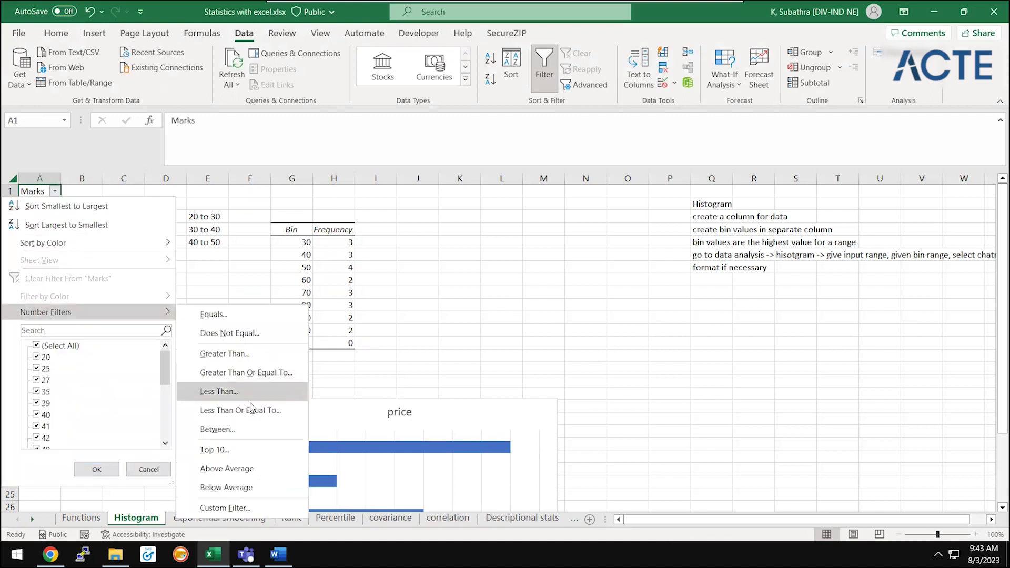
pyautogui.click(242, 429)
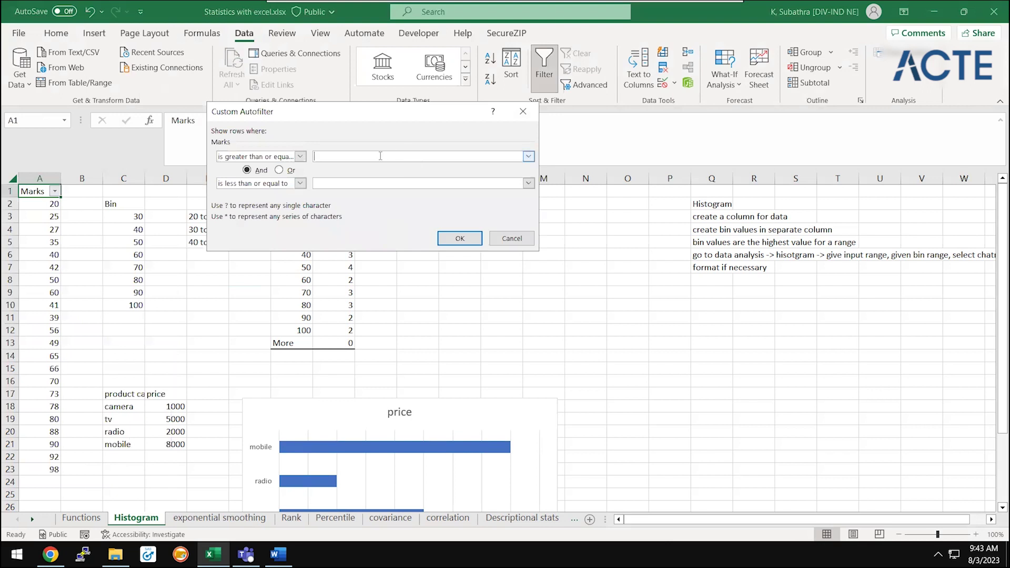
pyautogui.write('20')
pyautogui.click(357, 183)
pyautogui.click(471, 241)
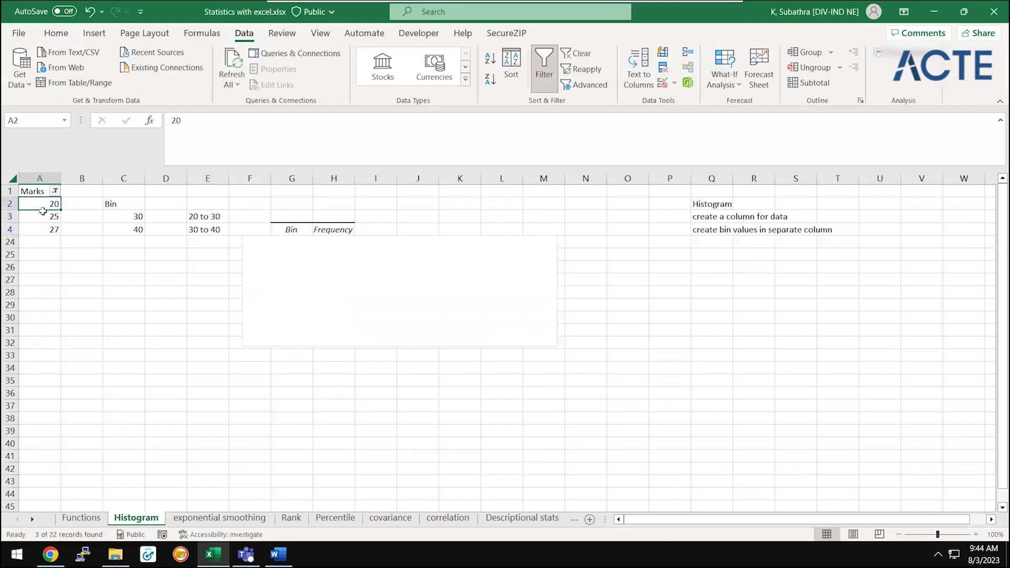
pyautogui.moveTo(43, 205); pyautogui.dragTo(42, 230)
pyautogui.hotkey('ctrl', 'shift', 'l')
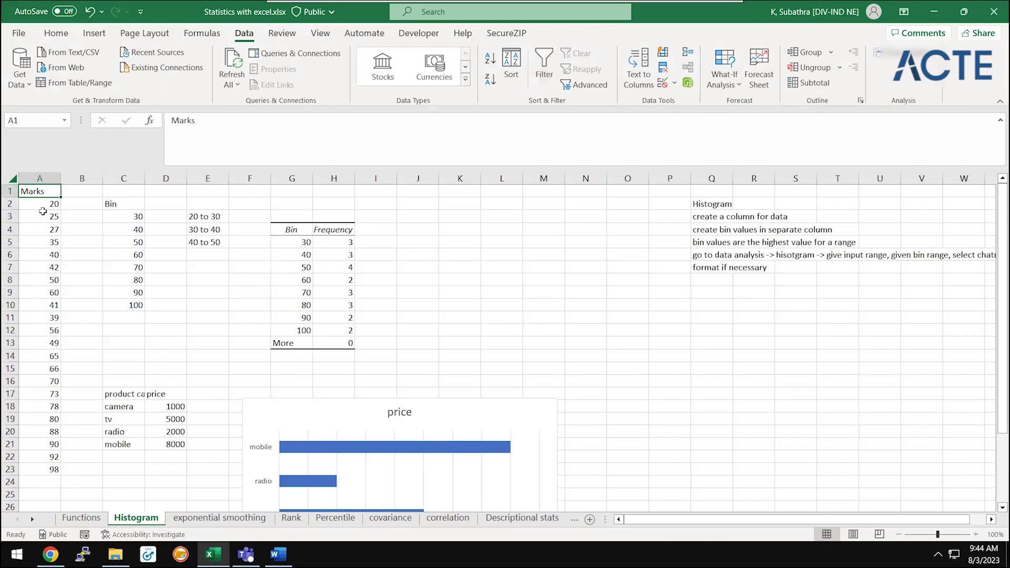
pyautogui.click(319, 246)
pyautogui.press('Down')
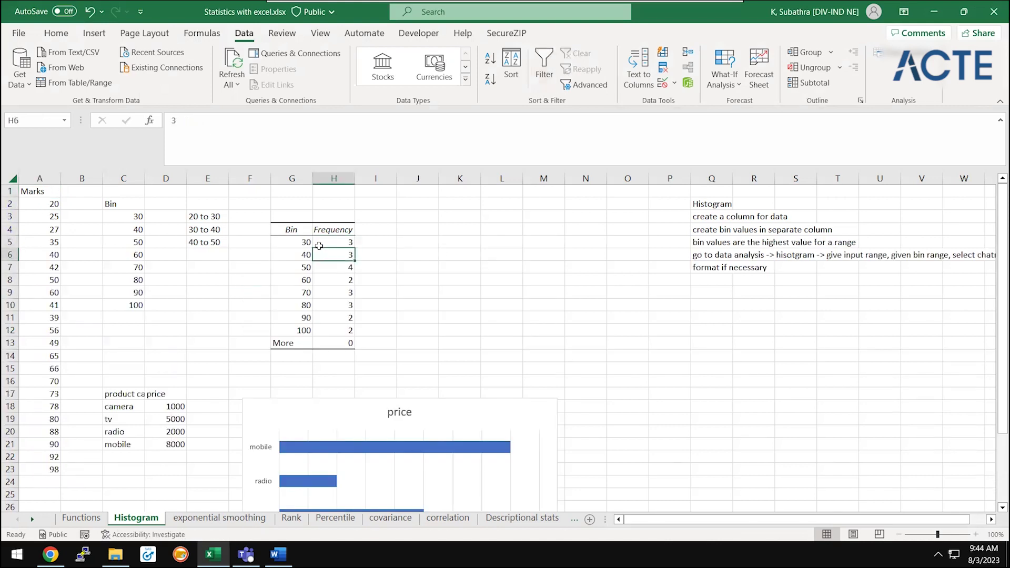
pyautogui.press('Left')
pyautogui.press('Right')
pyautogui.press('Down')
pyautogui.press('Left')
pyautogui.press('Right')
pyautogui.press('Down')
pyautogui.hotkey('ctrl', 'Down')
pyautogui.hotkey('shift', 'Left')
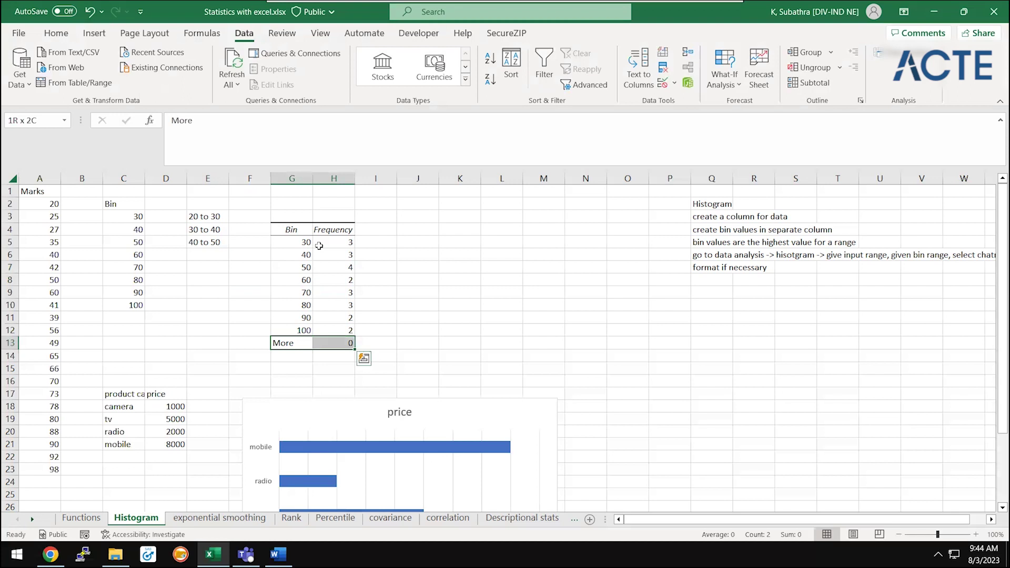
pyautogui.press('Up')
pyautogui.press('Right')
pyautogui.press('Left')
pyautogui.press('Up')
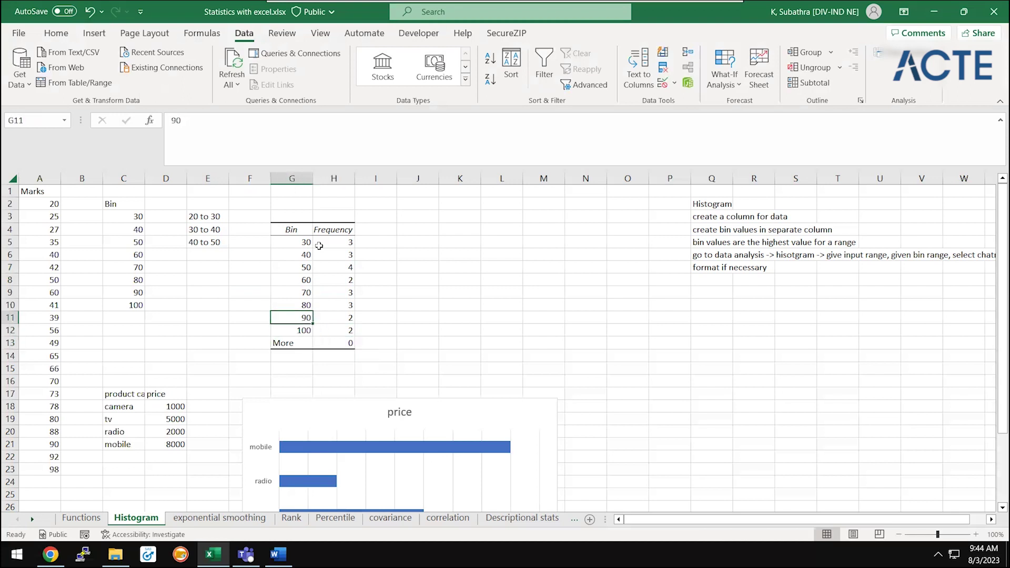
pyautogui.press('Down')
pyautogui.press('Right')
pyautogui.press('Right')
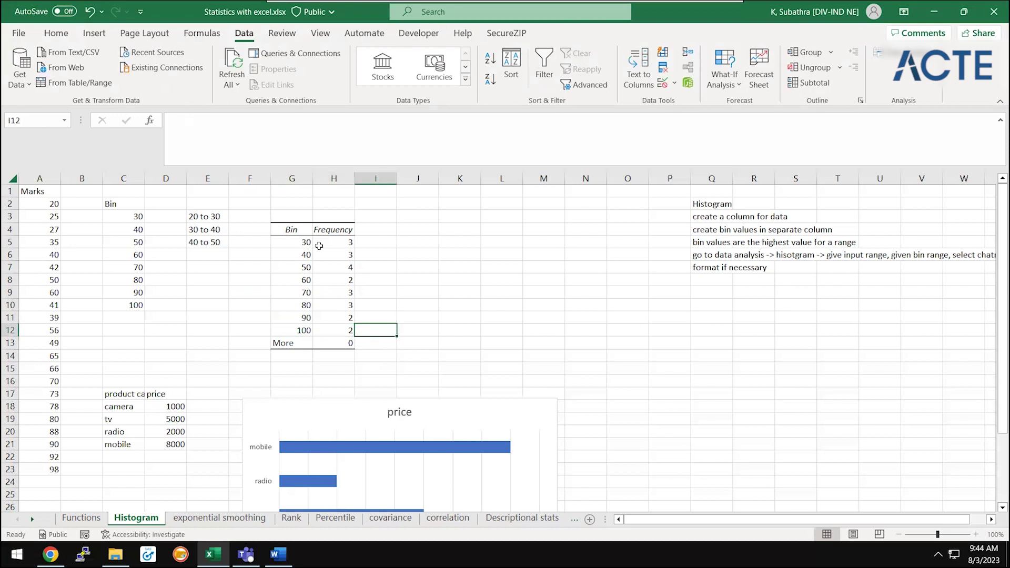
pyautogui.press('Left')
pyautogui.press('Up')
pyautogui.press('Left')
pyautogui.press('Up')
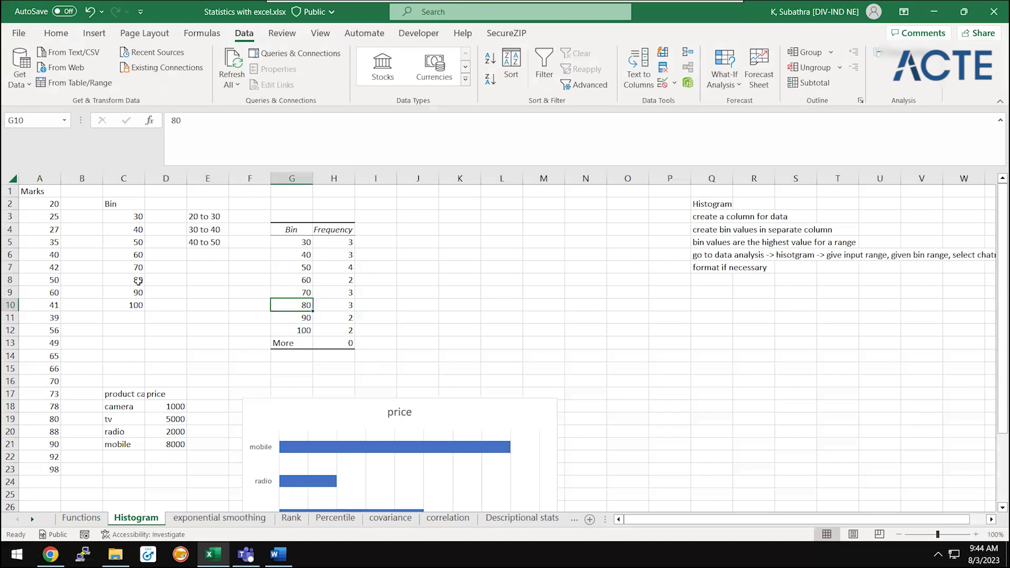
pyautogui.click(137, 281)
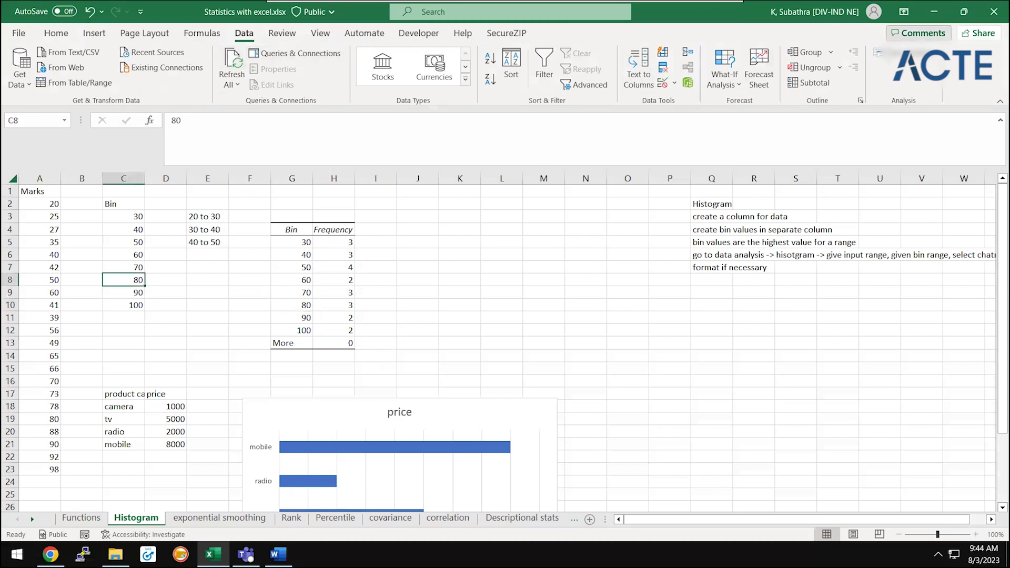
# - Rerun the Histogram analysis with Bin Range $C$2:$C$8 (bins 30–80), overwriting the old output
pyautogui.click(904, 56)
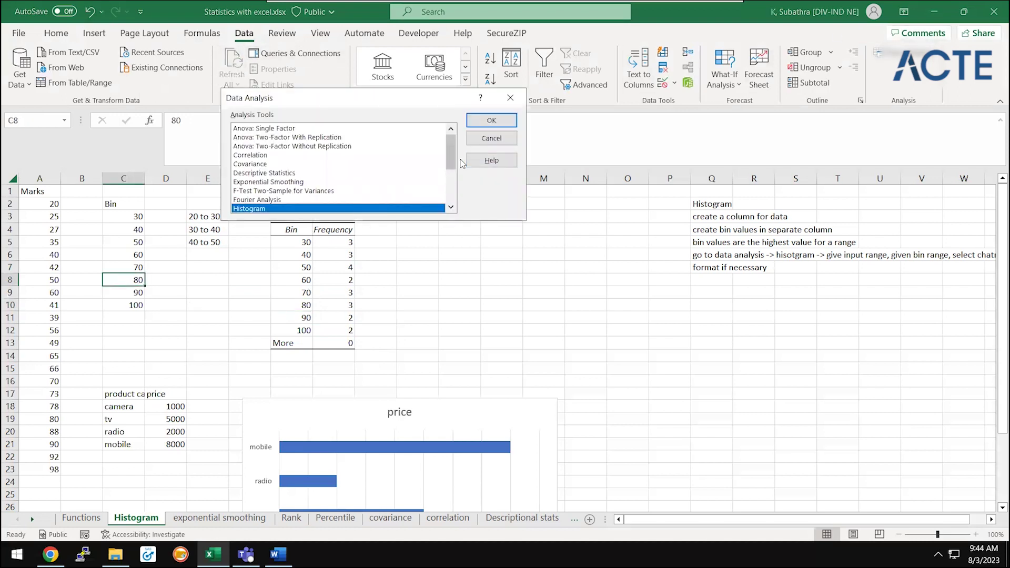
pyautogui.doubleClick(333, 209)
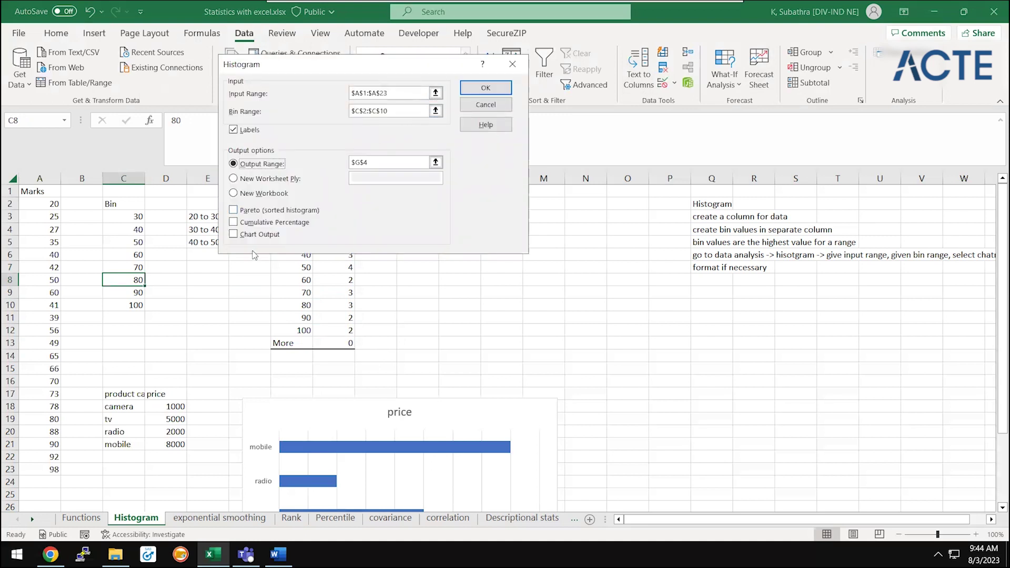
pyautogui.click(233, 234)
pyautogui.click(436, 110)
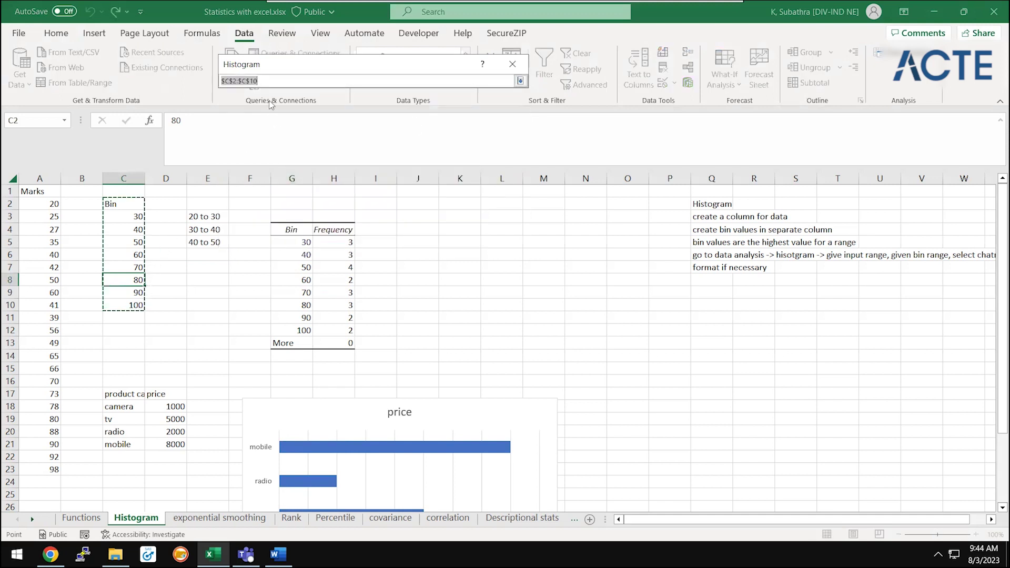
pyautogui.click(268, 82)
pyautogui.write('8')
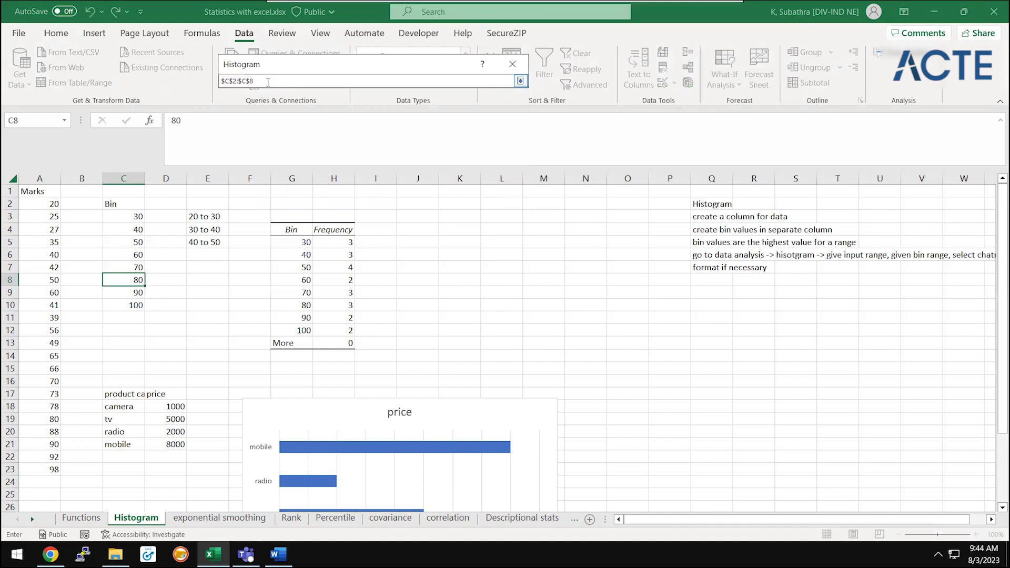
pyautogui.click(519, 81)
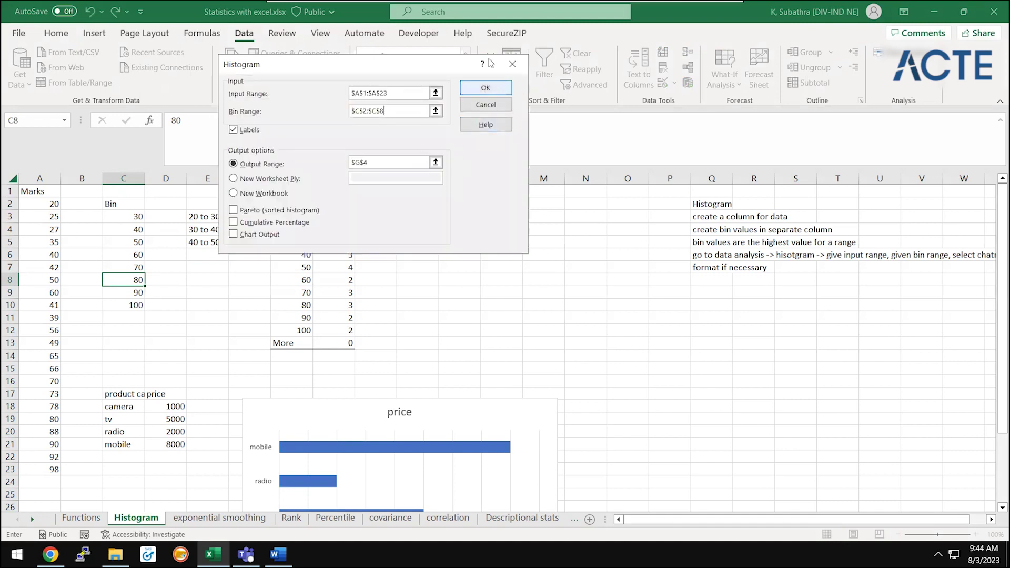
pyautogui.click(480, 87)
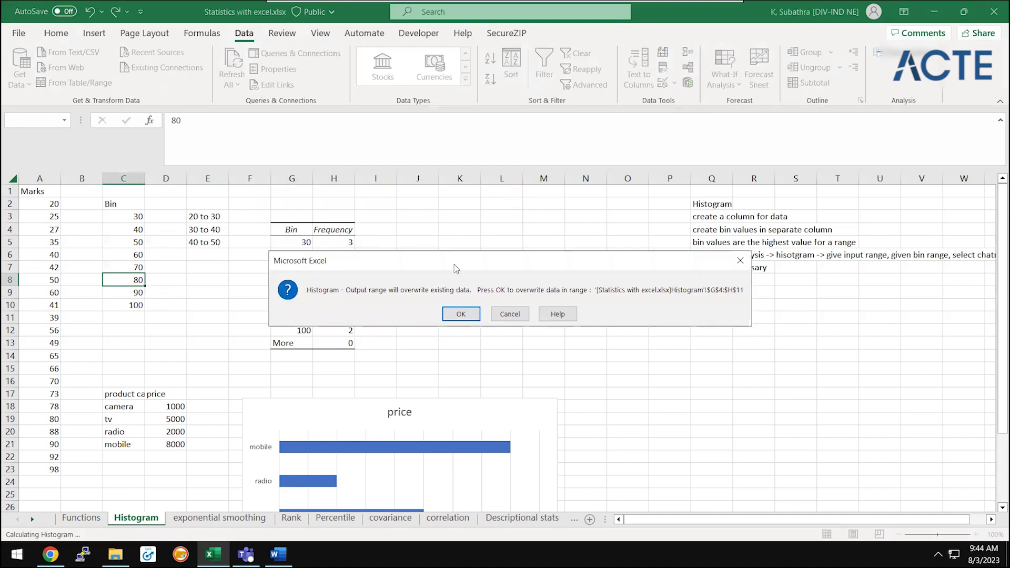
pyautogui.click(460, 315)
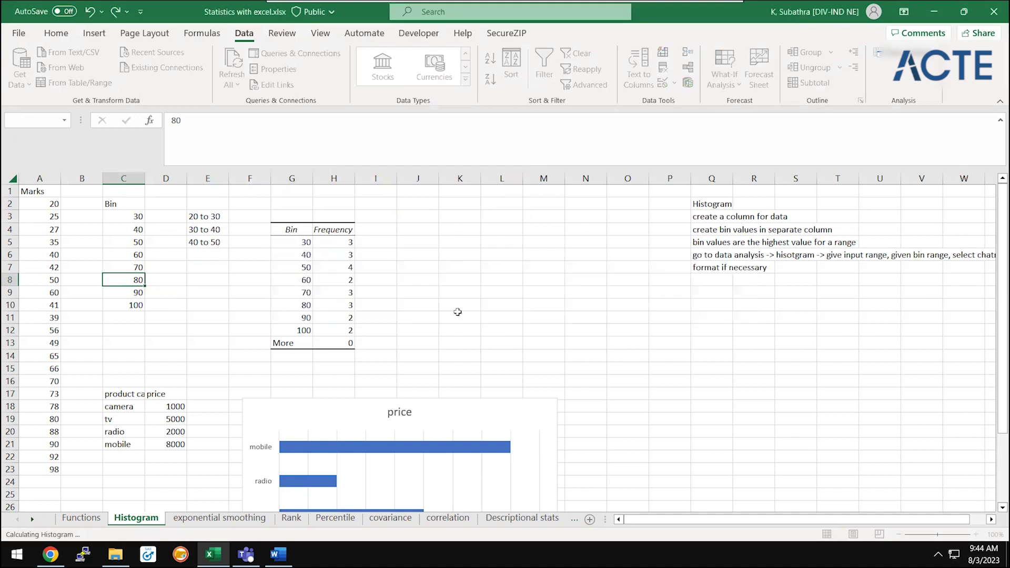
# - Delete the leftover 100 and More rows of the old frequency table
pyautogui.moveTo(302, 332); pyautogui.dragTo(342, 344)
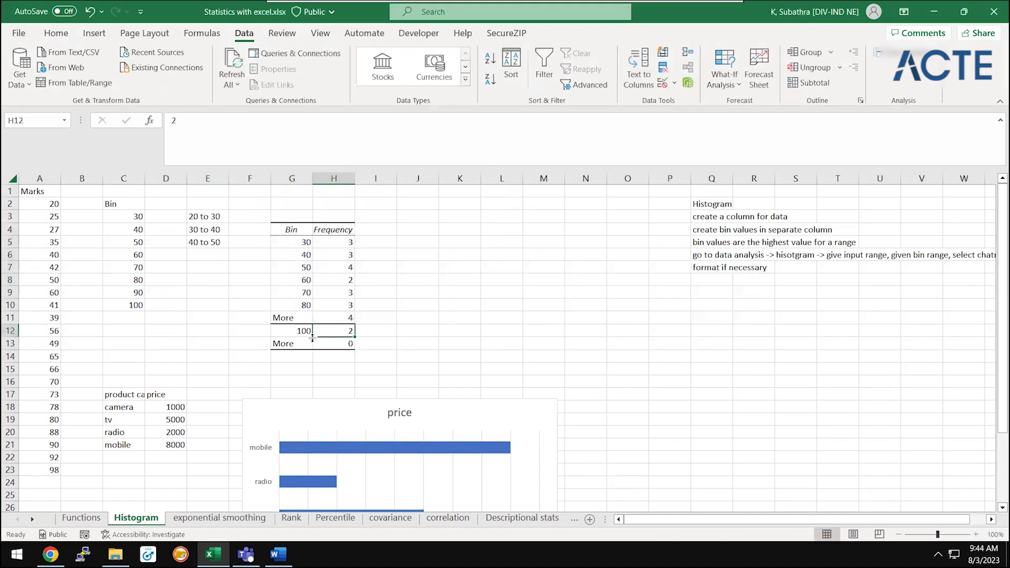
pyautogui.press('Delete')
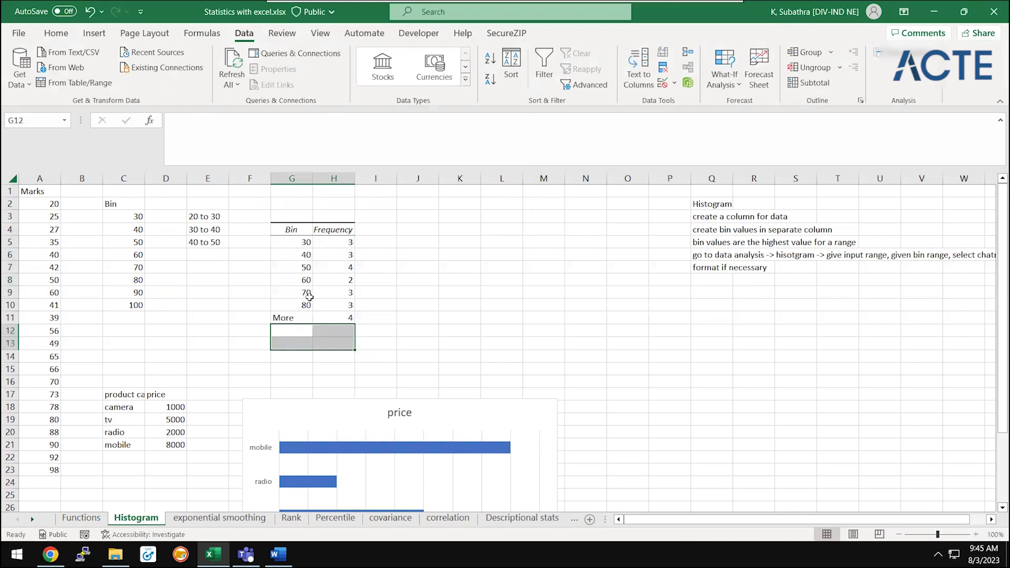
pyautogui.click(309, 296)
pyautogui.press('Down')
pyautogui.press('Down')
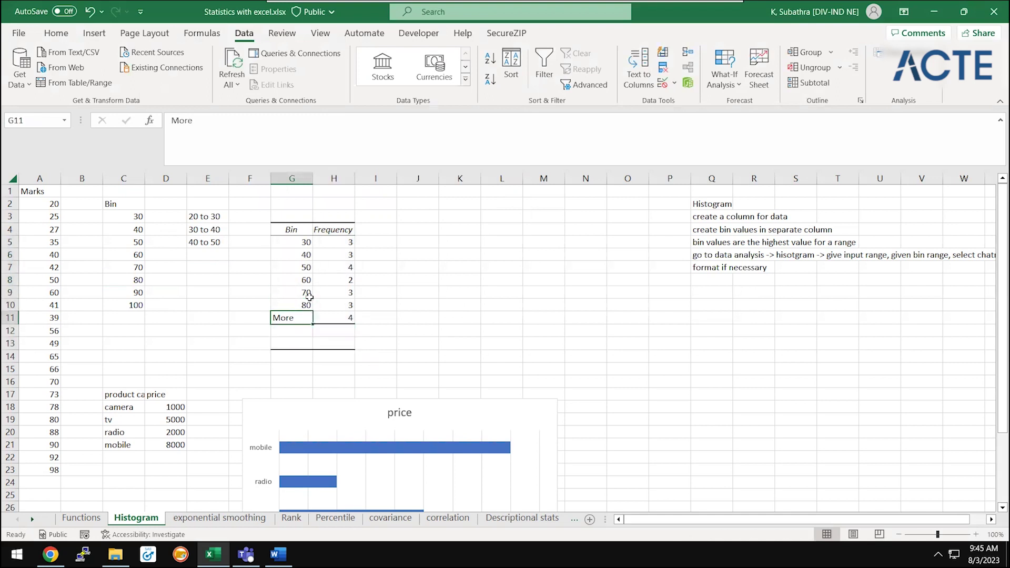
pyautogui.press('Left')
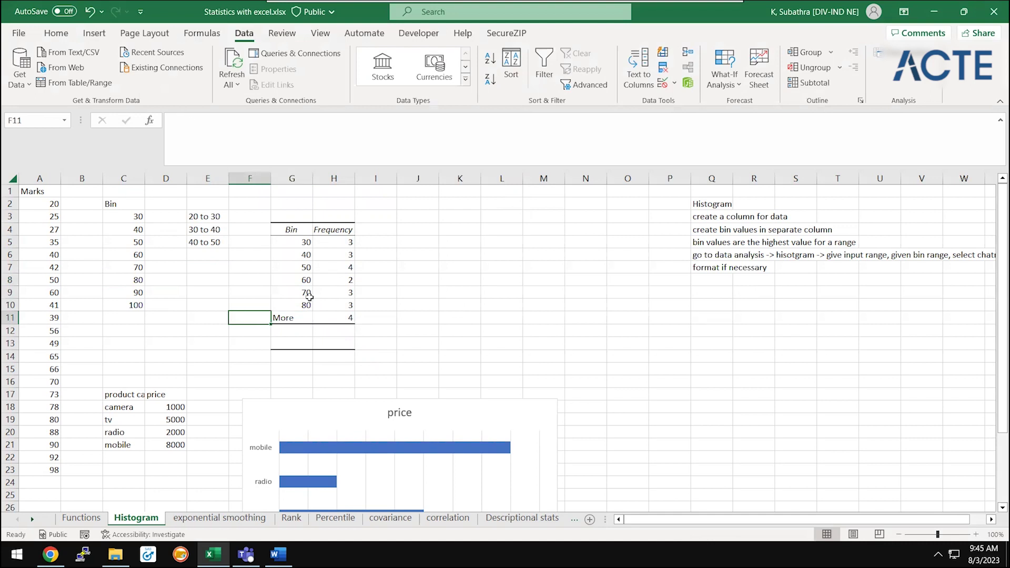
pyautogui.press('Left')
pyautogui.press('Left')
pyautogui.press('Left')
pyautogui.press('Up')
pyautogui.press('Up')
pyautogui.press('Down')
pyautogui.press('Down')
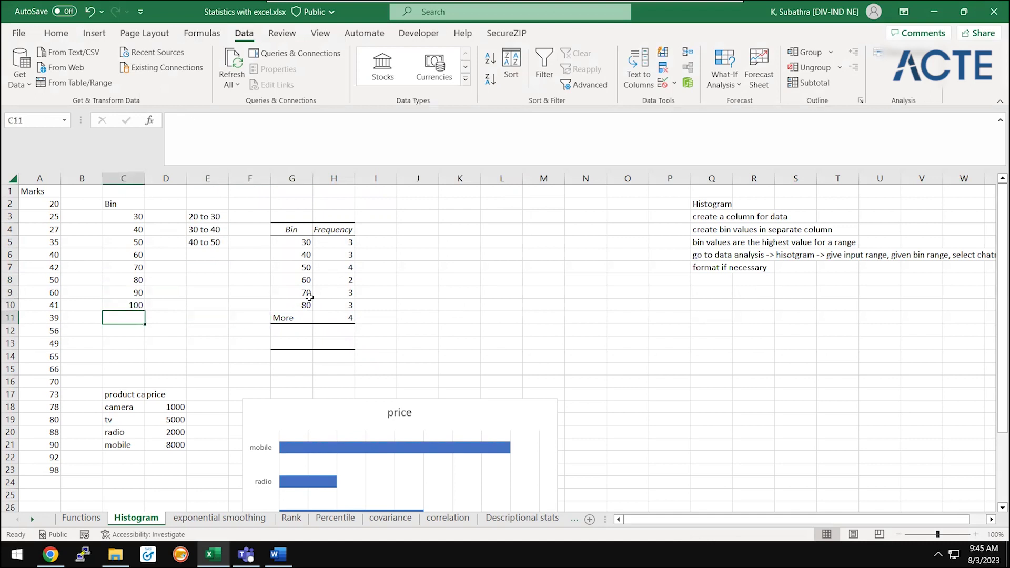
pyautogui.press('Right')
pyautogui.press('Right')
pyautogui.press('Right')
pyautogui.press('Right')
# - Clear the whole Bin and Frequency output area in G2:J16
pyautogui.click(402, 292)
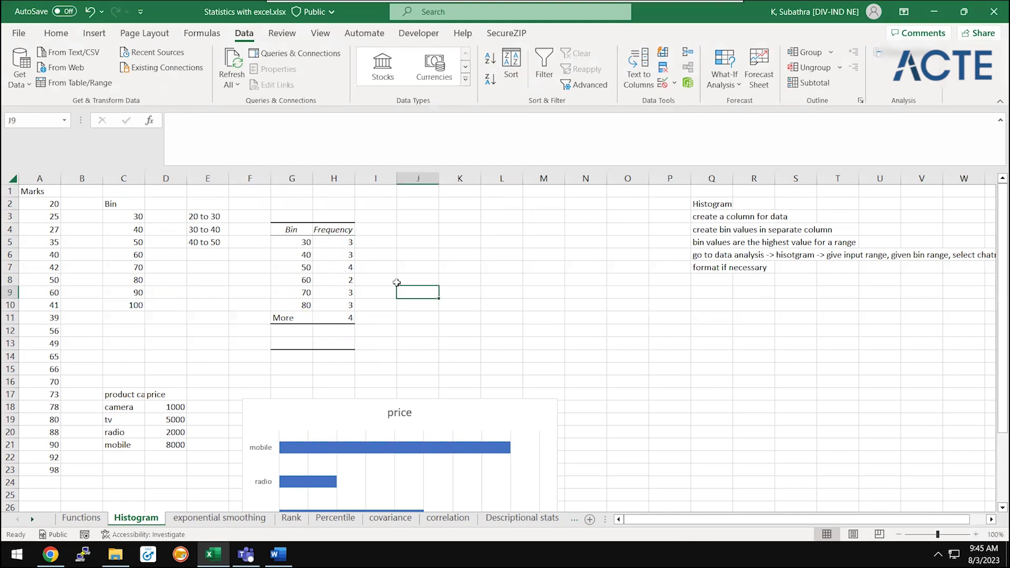
pyautogui.moveTo(292, 203); pyautogui.dragTo(415, 388)
pyautogui.press('Delete')
pyautogui.click(372, 265)
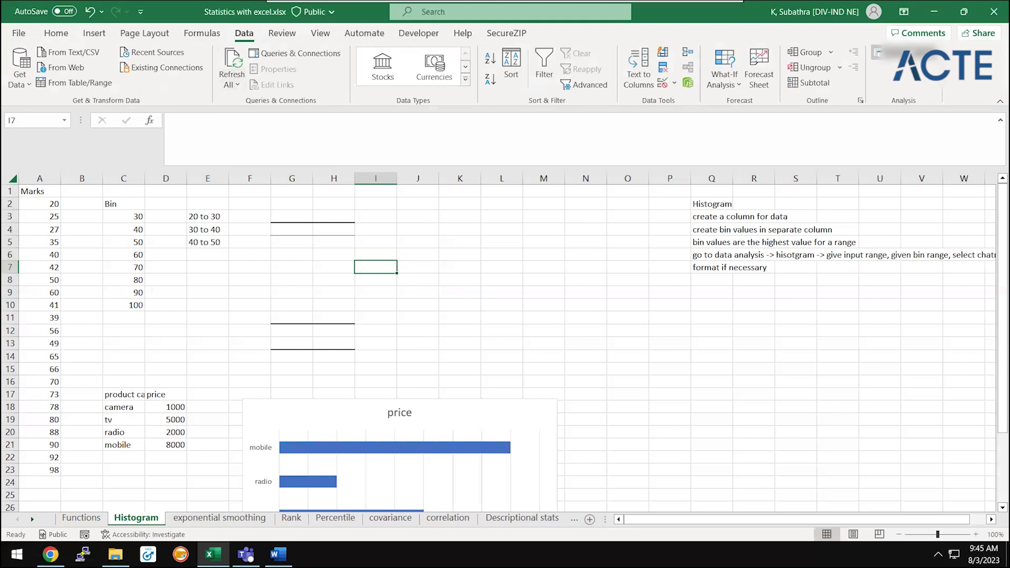
# - Run Histogram with bin range C2:C8, output at $G$4 and Chart Output enabled
pyautogui.click(904, 53)
pyautogui.click(492, 121)
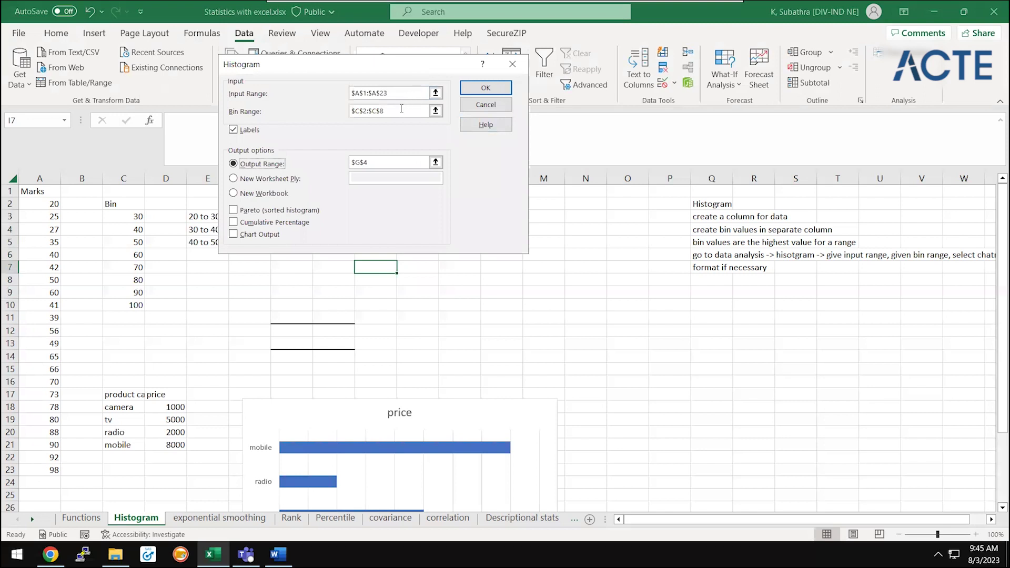
pyautogui.click(400, 111)
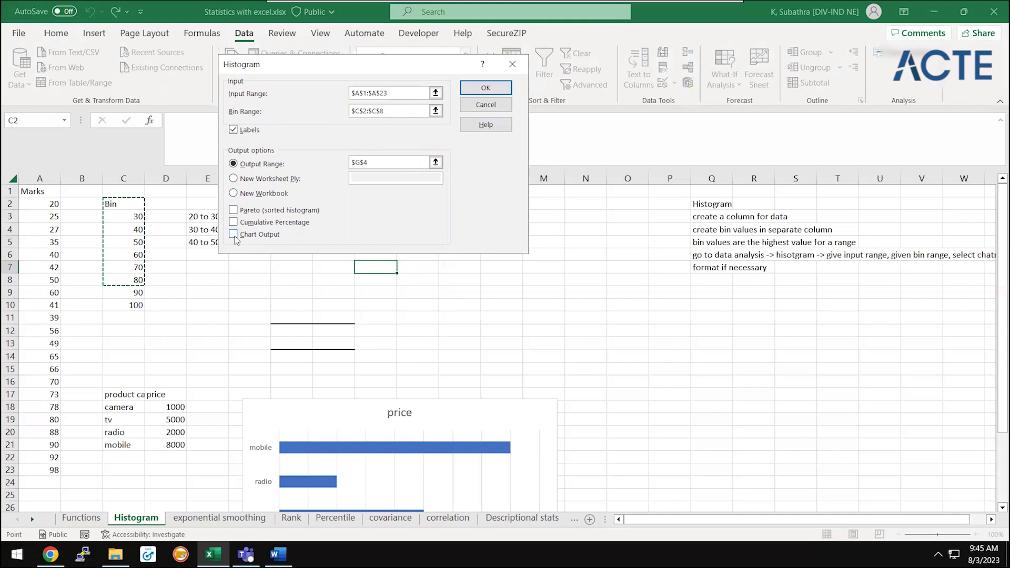
pyautogui.click(234, 236)
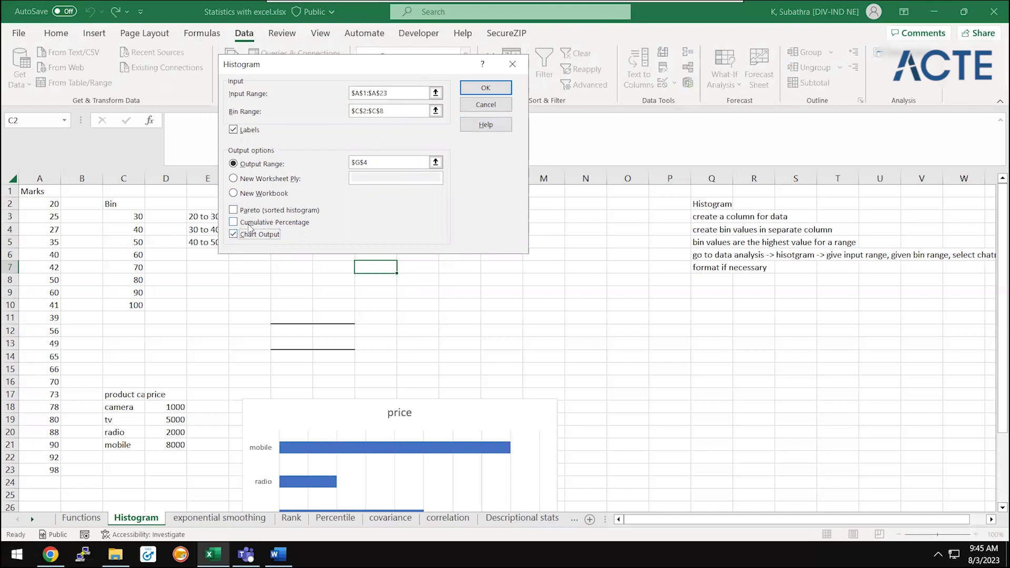
pyautogui.click(497, 89)
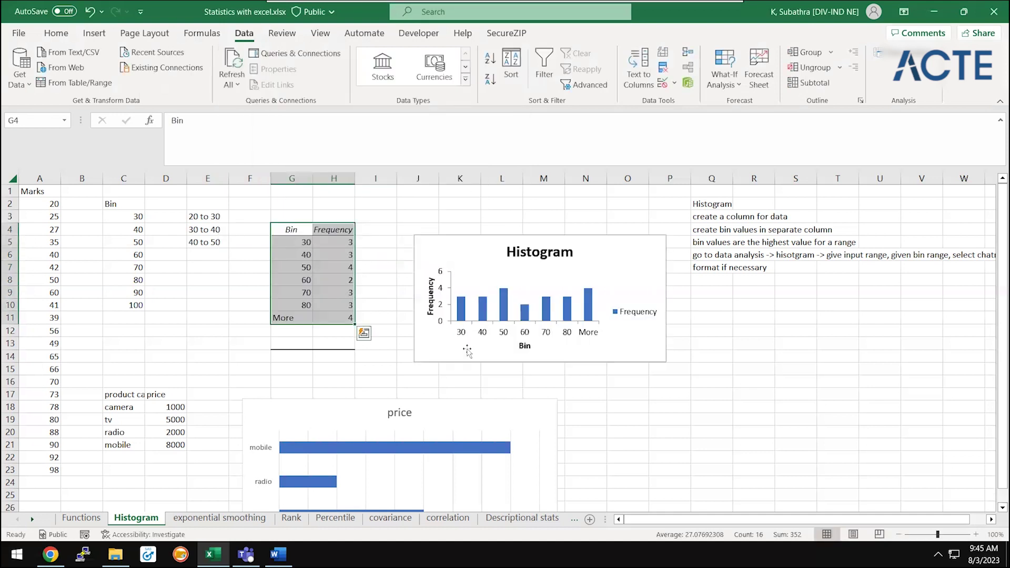
pyautogui.click(728, 356)
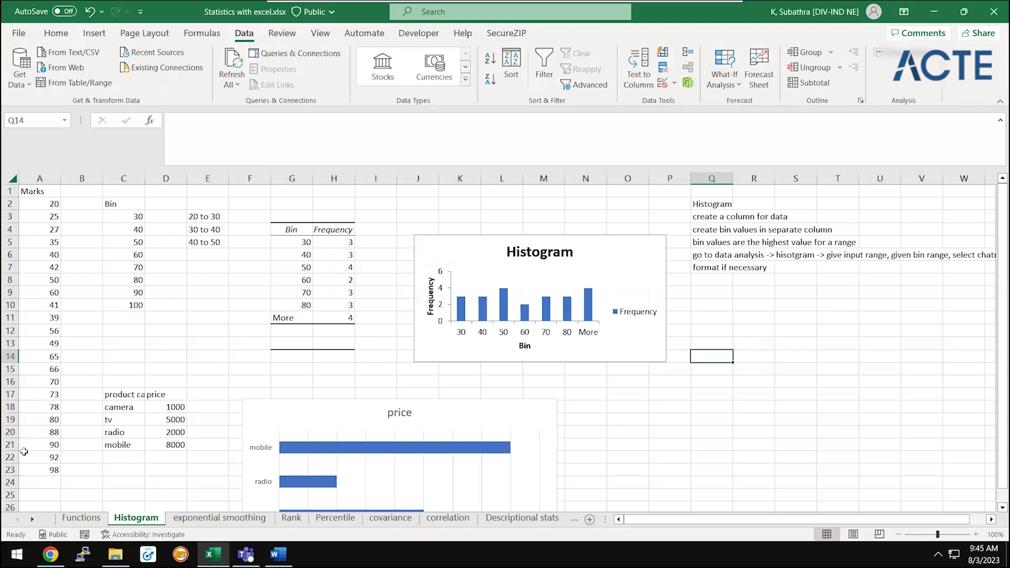
# - Enter Done in cell B11 beside Histogram on the Functions sheet
pyautogui.click(81, 518)
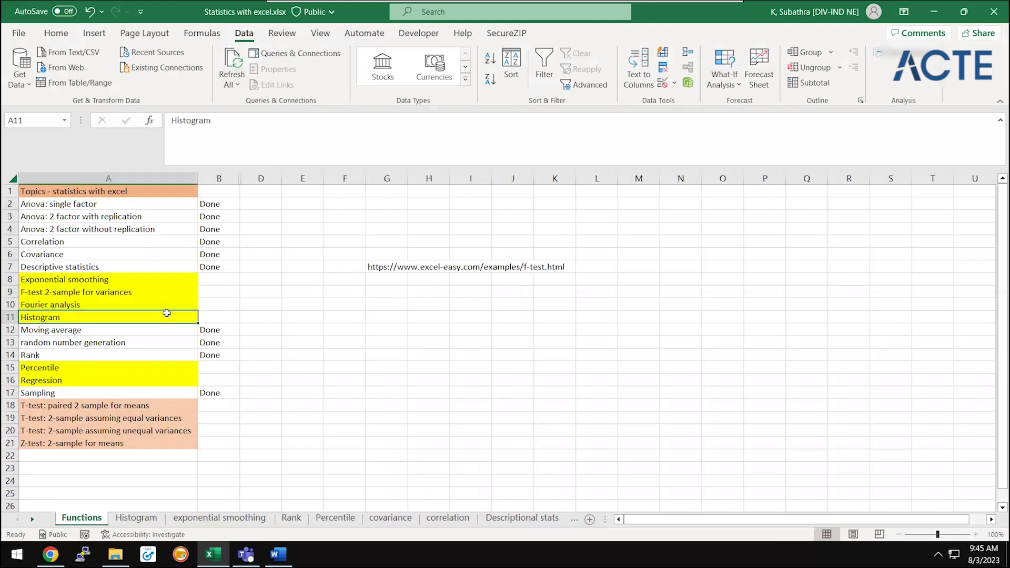
pyautogui.press('Right')
pyautogui.write('Done')
pyautogui.press('Return')
pyautogui.press('Up')
pyautogui.press('Up')
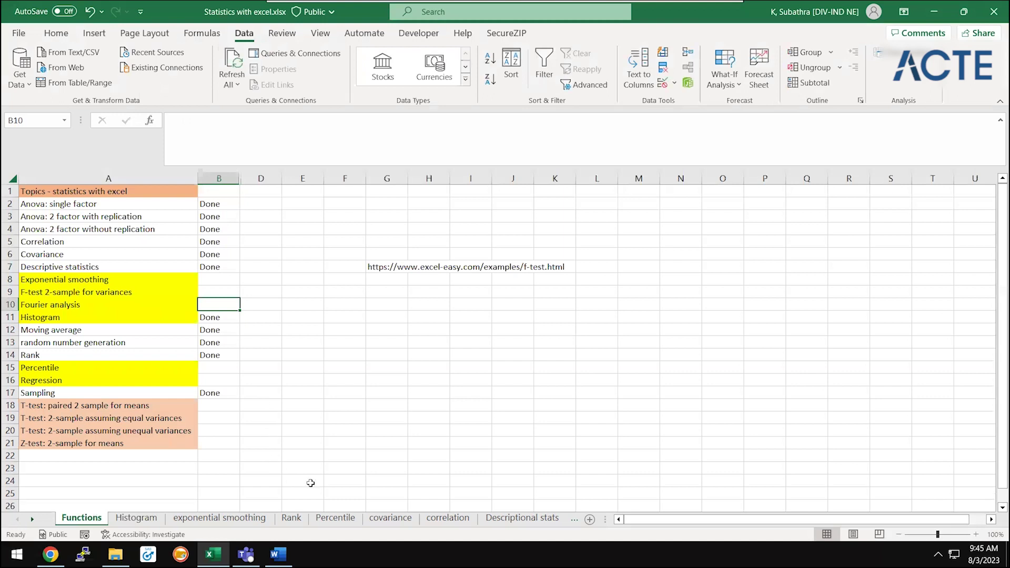
pyautogui.click(335, 517)
# - Correct the misspelled label in A3 to read Percentile
pyautogui.click(312, 317)
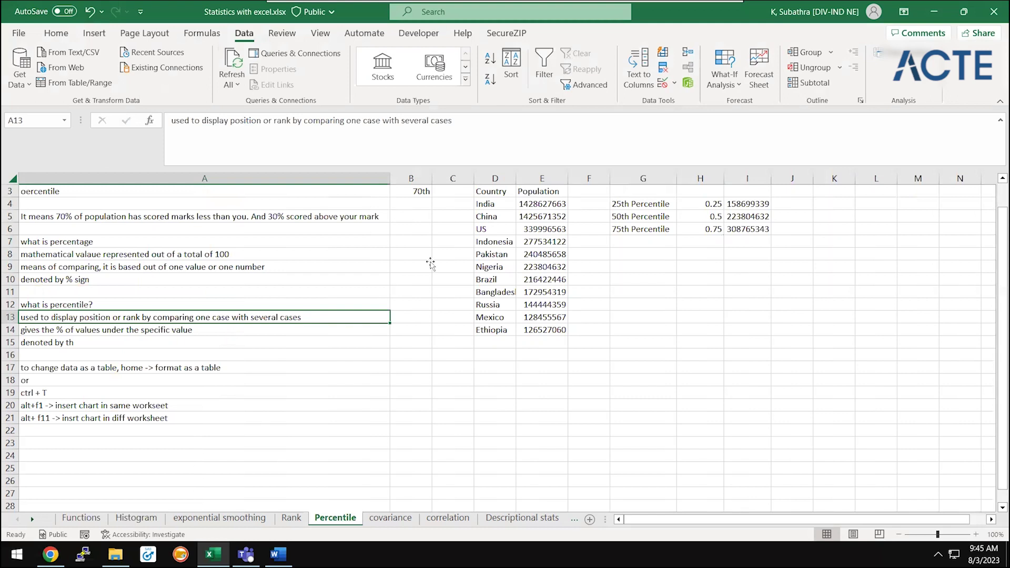
pyautogui.click(430, 263)
pyautogui.click(75, 190)
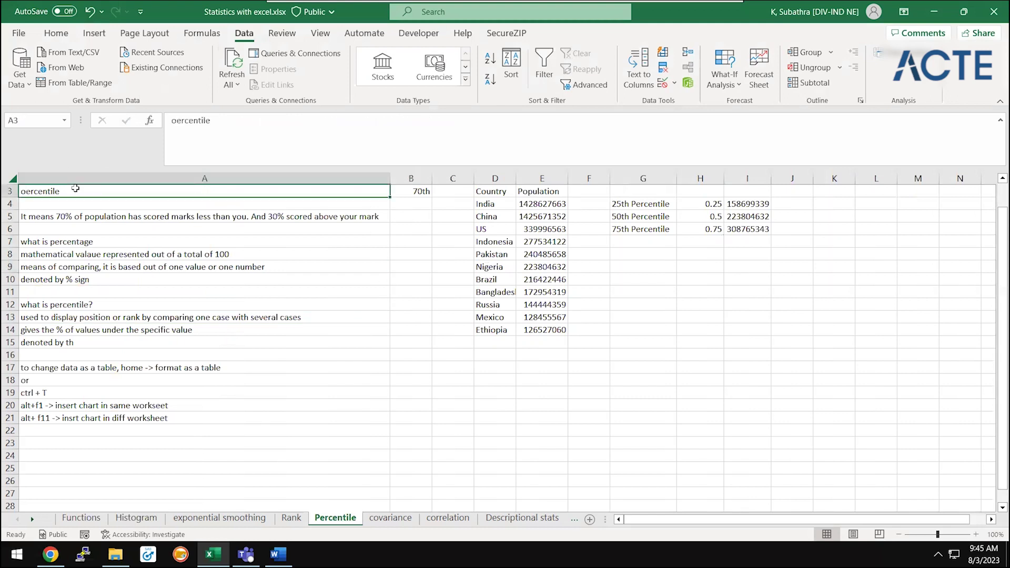
pyautogui.scroll(1, 75, 188)
pyautogui.scroll(1, 75, 188)
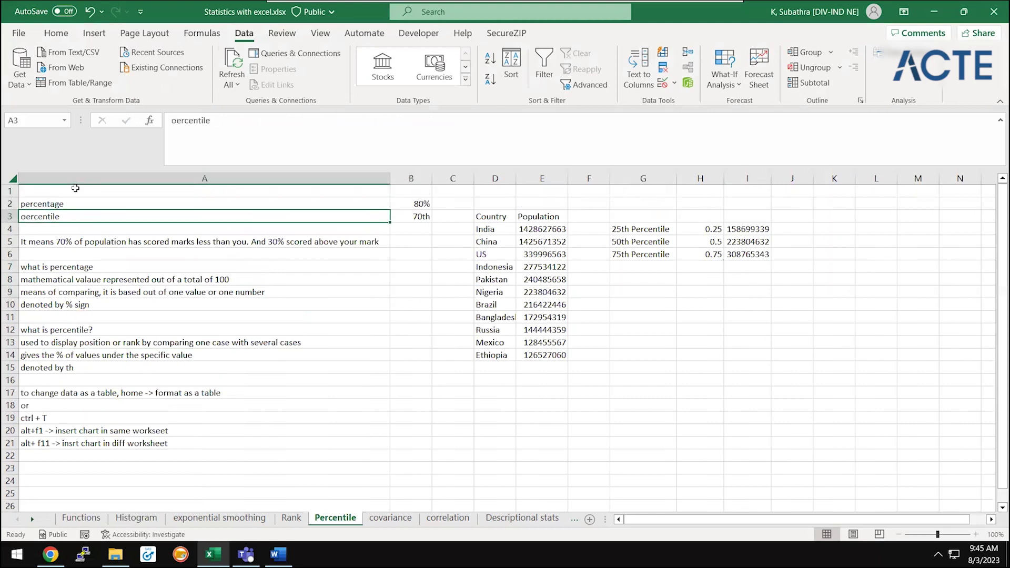
pyautogui.write('Percent')
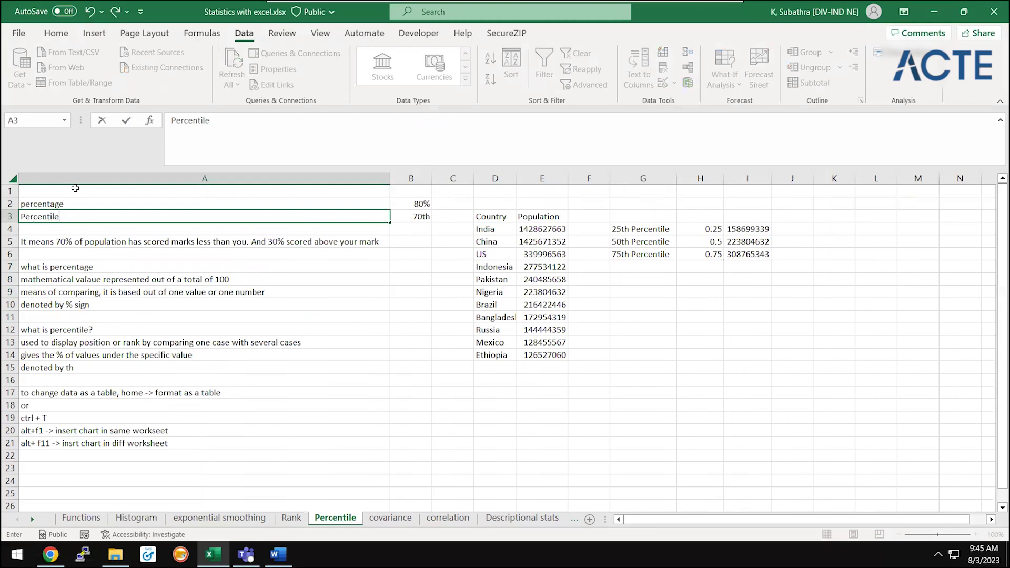
pyautogui.press('Return')
# - Try a sample: 80 in B23 and =B23/100 in B24, formatted as a percentage
pyautogui.click(388, 255)
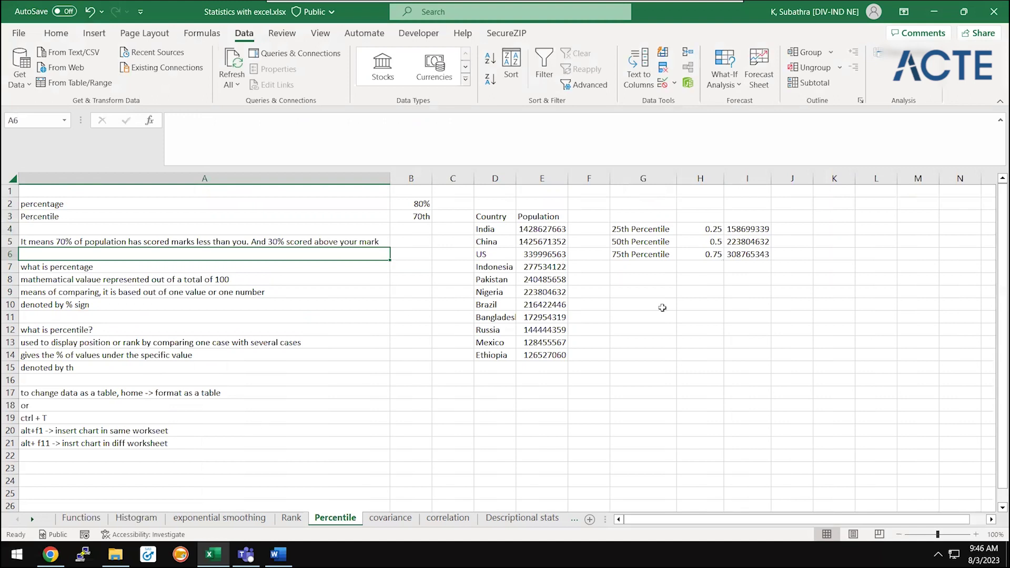
pyautogui.click(427, 465)
pyautogui.write('=80')
pyautogui.press('Return')
pyautogui.click(426, 466)
pyautogui.press('Return')
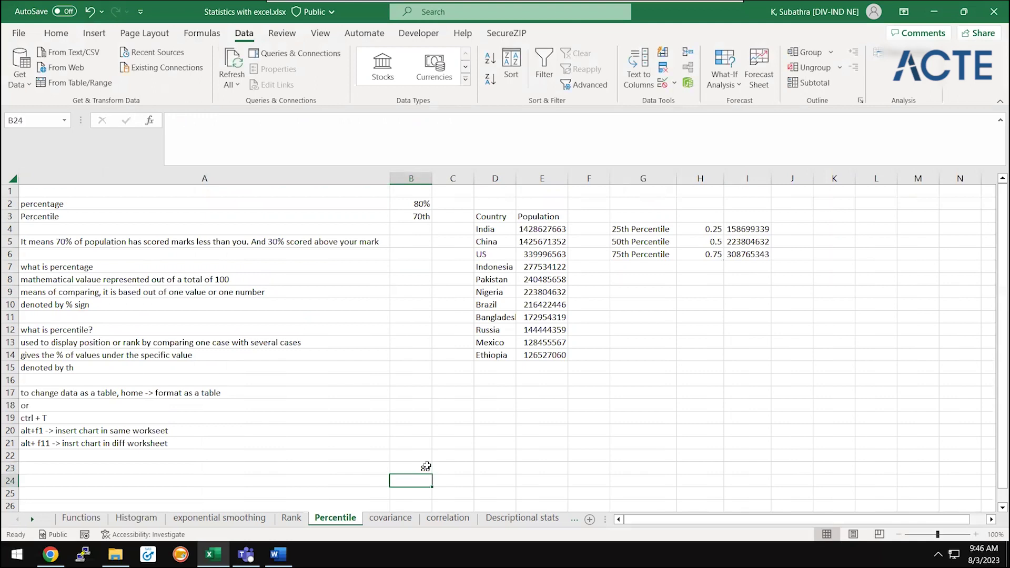
pyautogui.write('=')
pyautogui.click(426, 466)
pyautogui.write('/100')
pyautogui.hotkey('ctrl', 'Return')
pyautogui.click(57, 33)
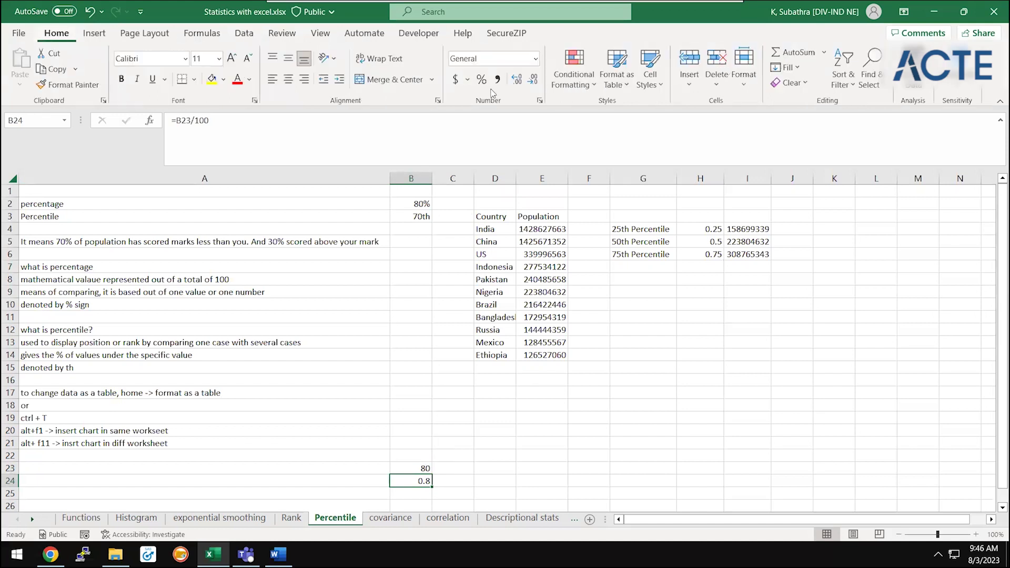
pyautogui.click(482, 84)
# - Enter 600 in B23, 450 in B22 and =B22/B23 in B24 to show 75%
pyautogui.press('Up')
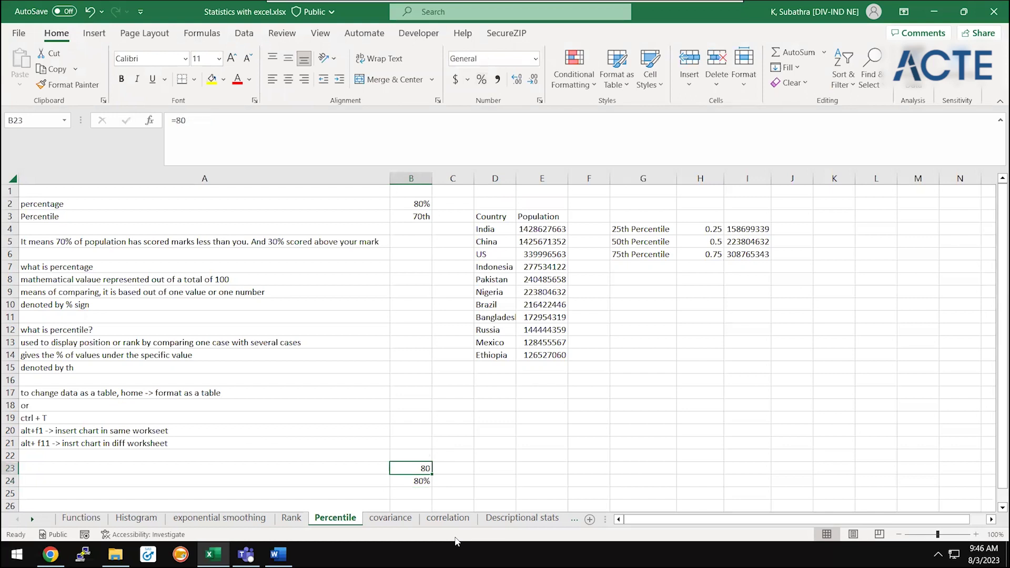
pyautogui.write('600')
pyautogui.press('Return')
pyautogui.press('Up')
pyautogui.press('Up')
pyautogui.write('450')
pyautogui.press('Return')
pyautogui.press('Down')
pyautogui.write('=')
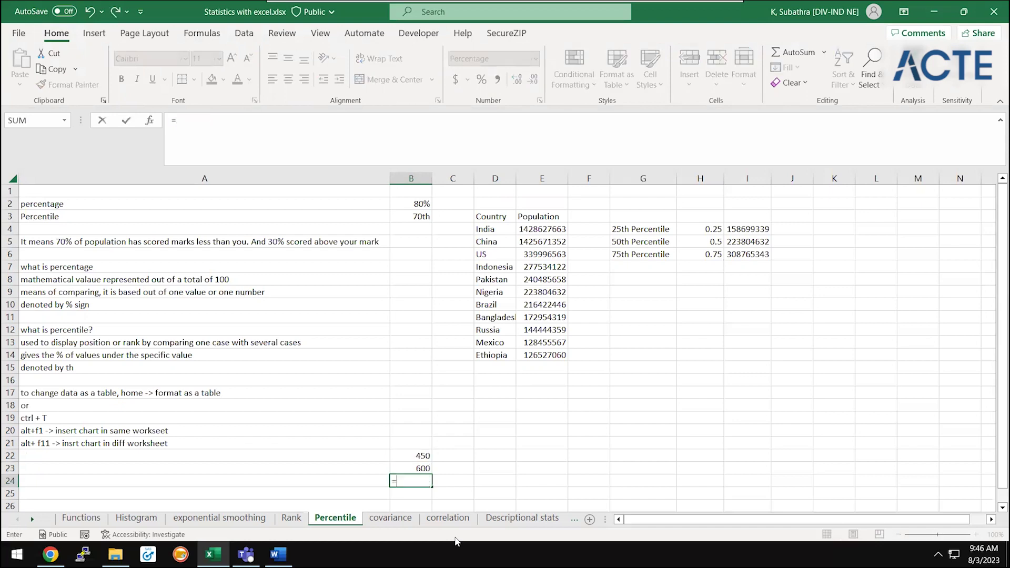
pyautogui.press('Up')
pyautogui.press('Up')
pyautogui.write('/B23')
pyautogui.press('Return')
pyautogui.press('Up')
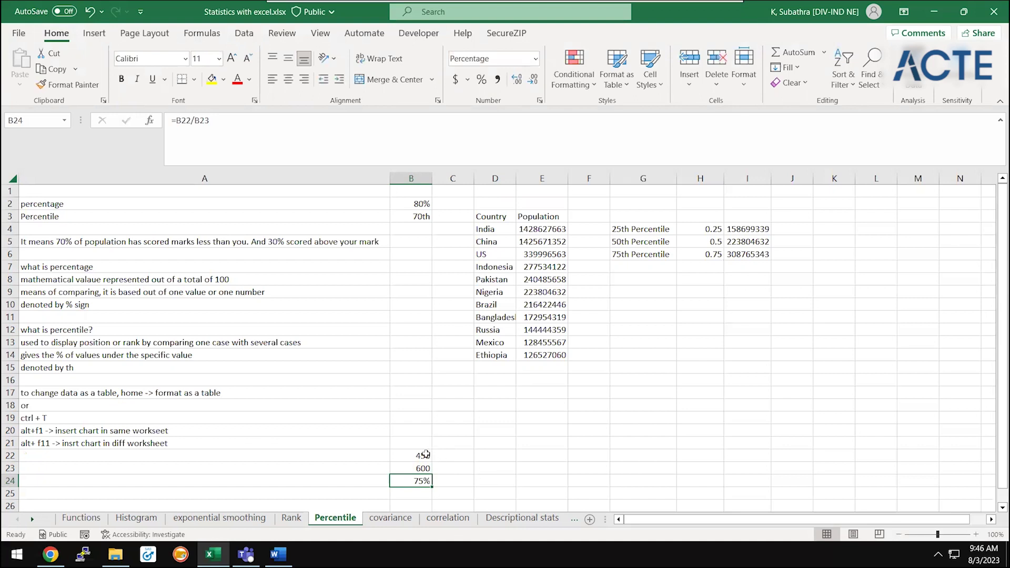
pyautogui.moveTo(413, 451); pyautogui.dragTo(462, 481)
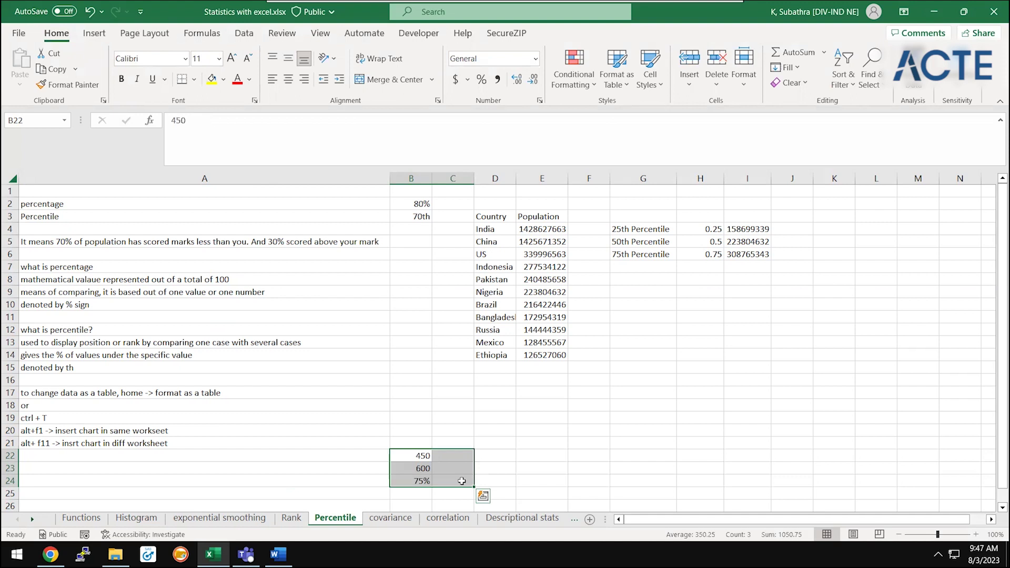
# - Delete the example values and make the 'what is percentage' heading bold
pyautogui.press('Delete')
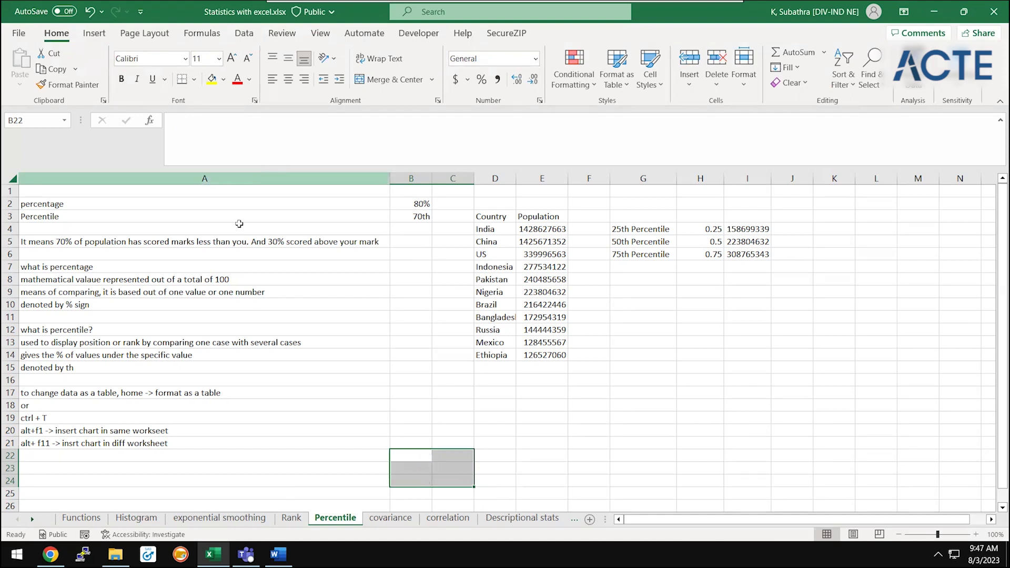
pyautogui.click(240, 224)
pyautogui.press('Down')
pyautogui.press('Down')
pyautogui.press('Down')
pyautogui.hotkey('ctrl', 'b')
# - Make the 'what is percentile?' heading bold after reviewing the notes in A8 and A9
pyautogui.click(204, 199)
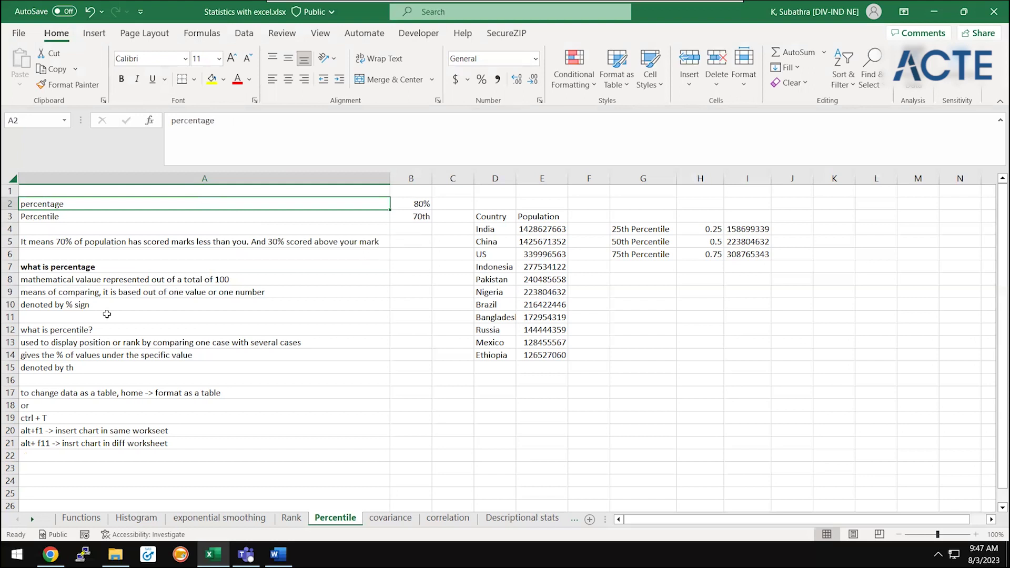
pyautogui.click(115, 290)
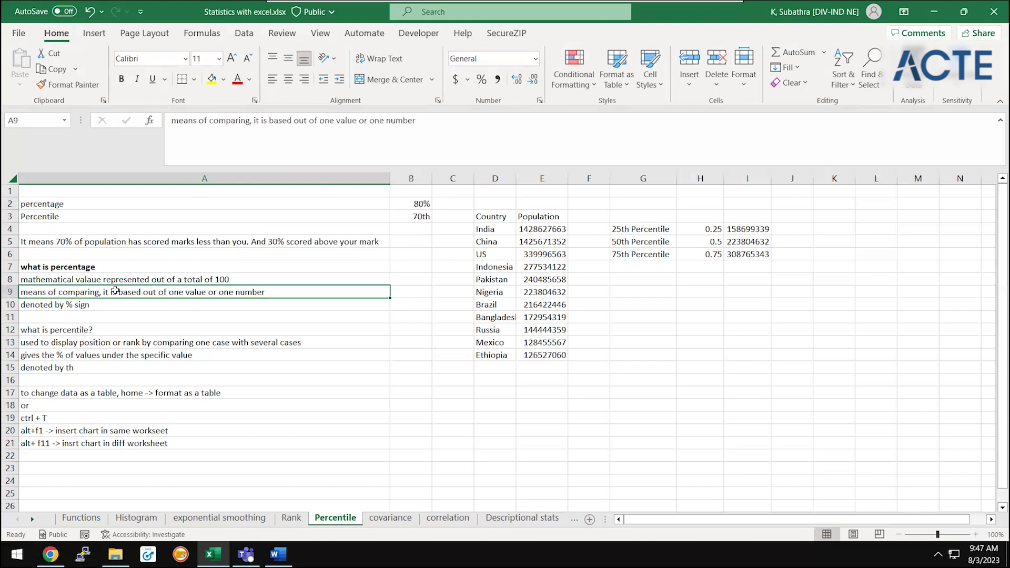
pyautogui.press('Up')
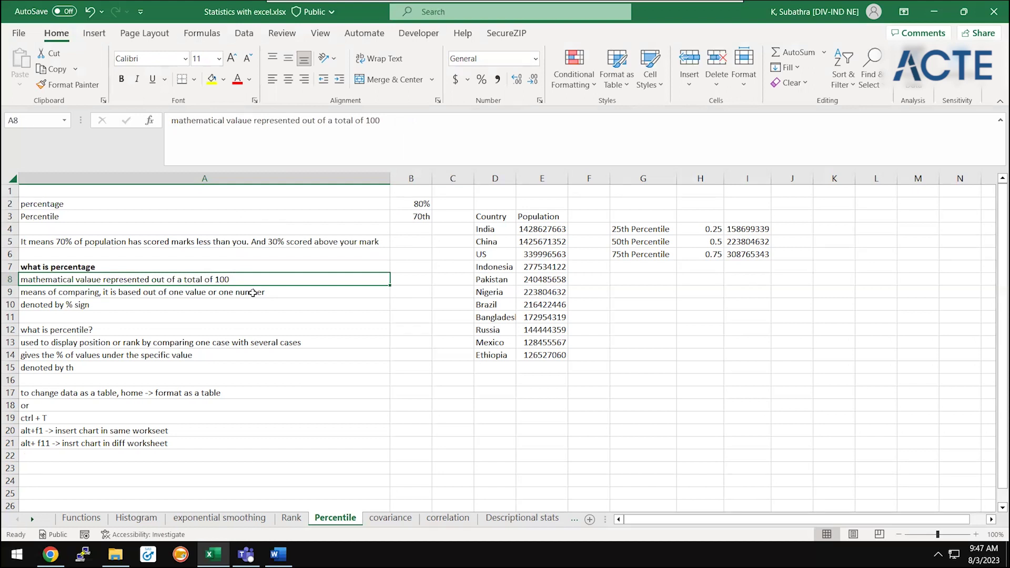
pyautogui.click(253, 293)
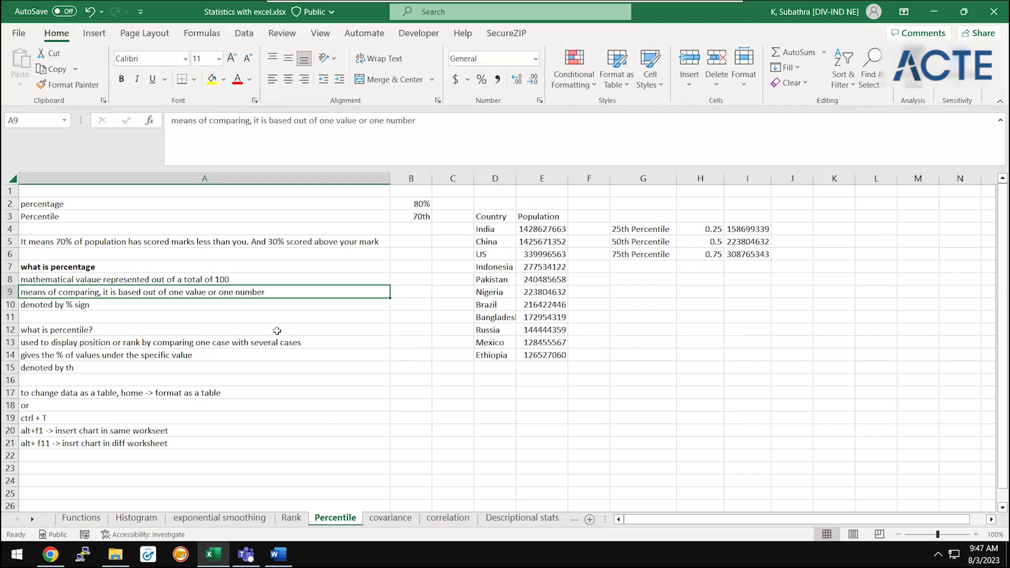
pyautogui.press('Down')
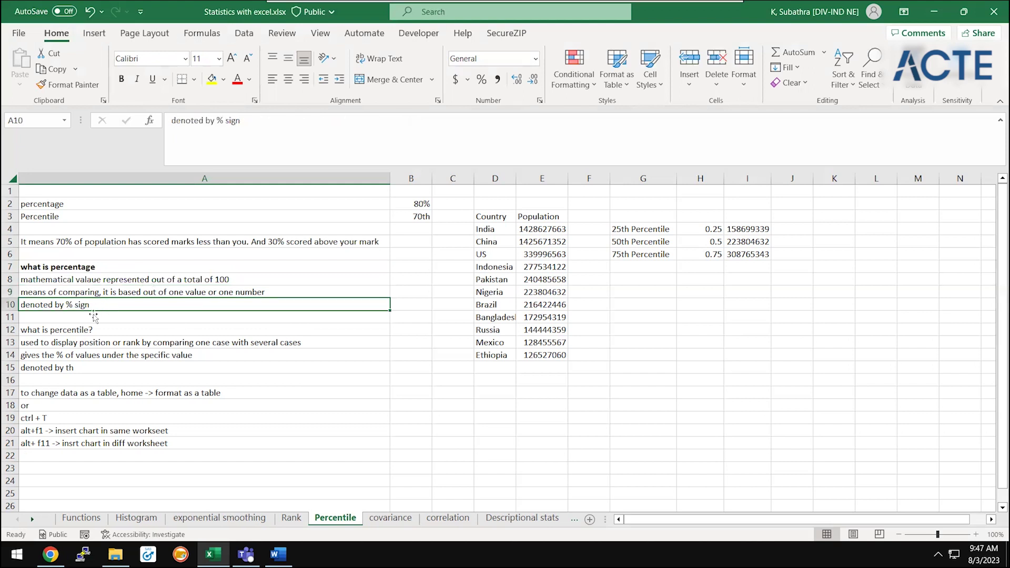
pyautogui.press('Down')
pyautogui.press('Down')
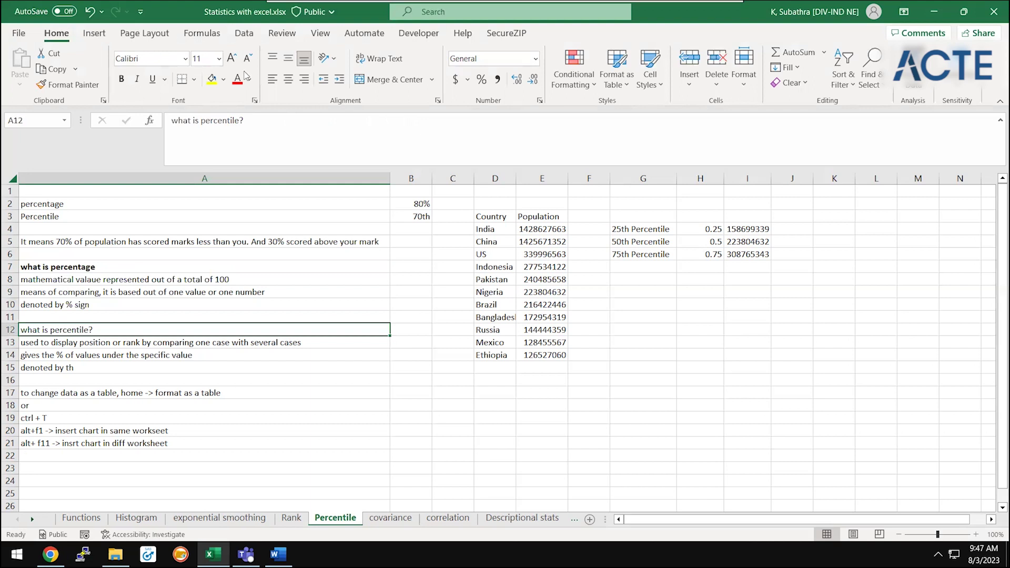
pyautogui.hotkey('ctrl', 'b')
pyautogui.press('Down')
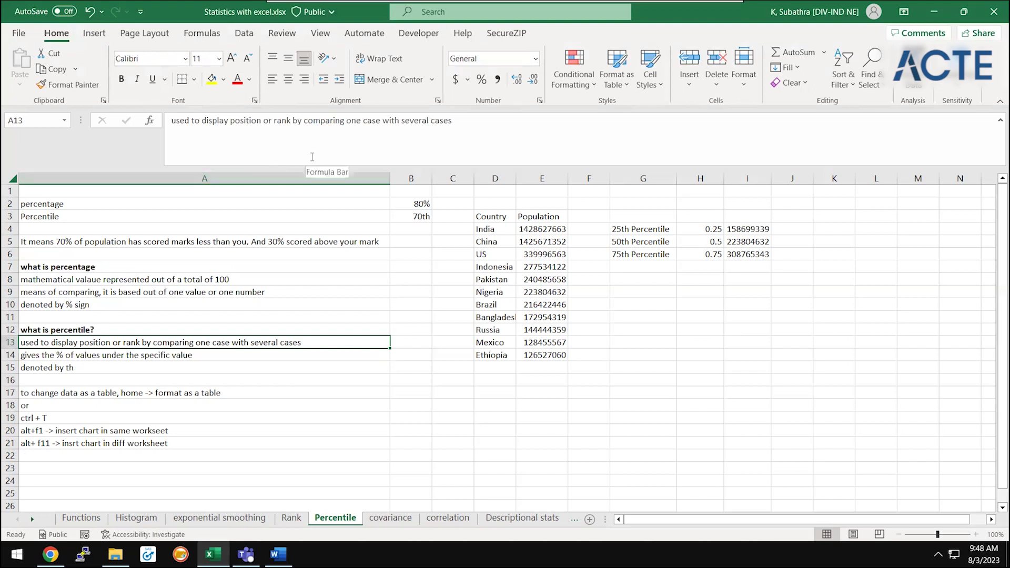
pyautogui.moveTo(275, 554)
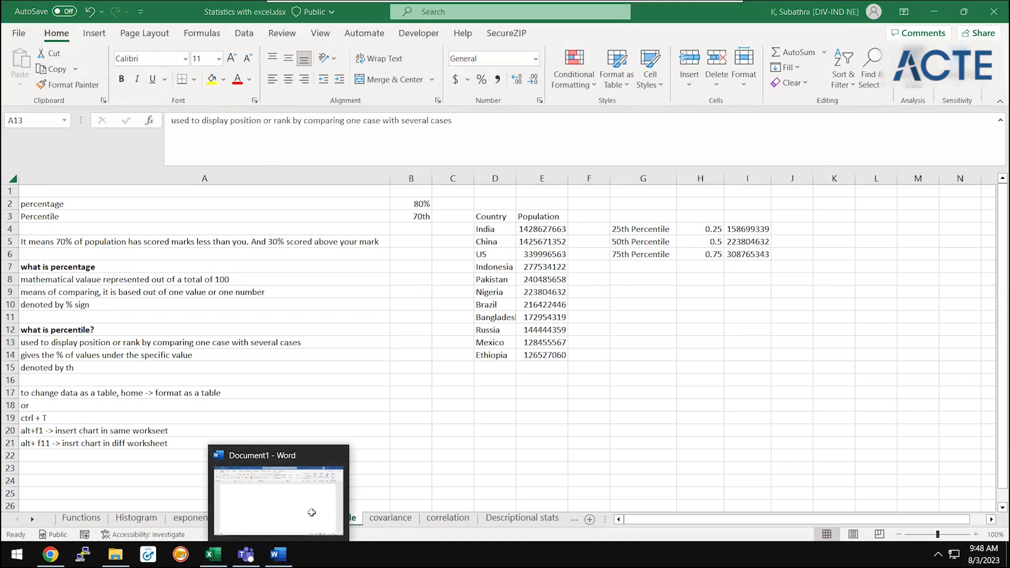
# - Delete the #NAME? formula in M2 on the Rank sheet, then return to Percentile
pyautogui.click(292, 518)
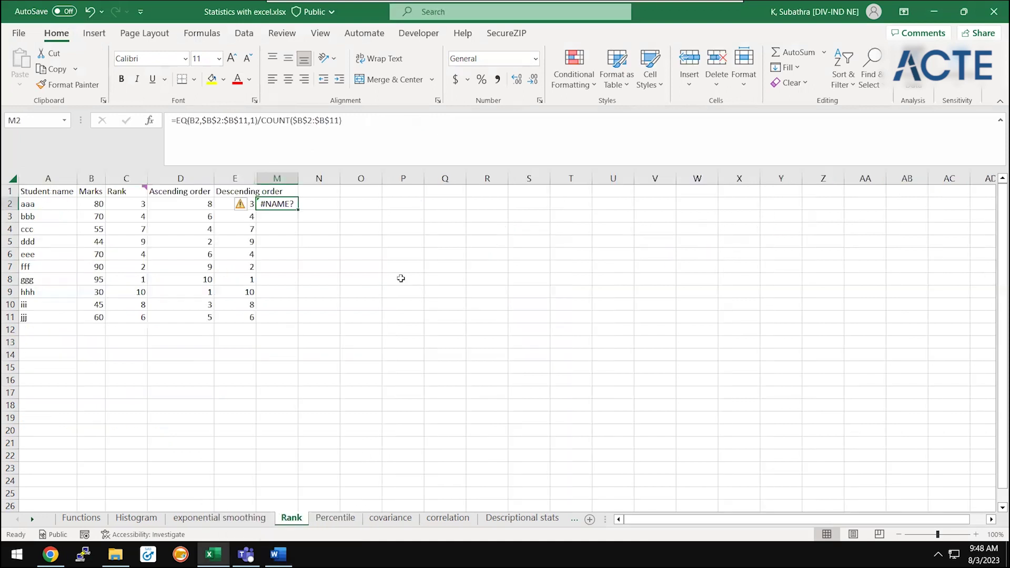
pyautogui.press('Delete')
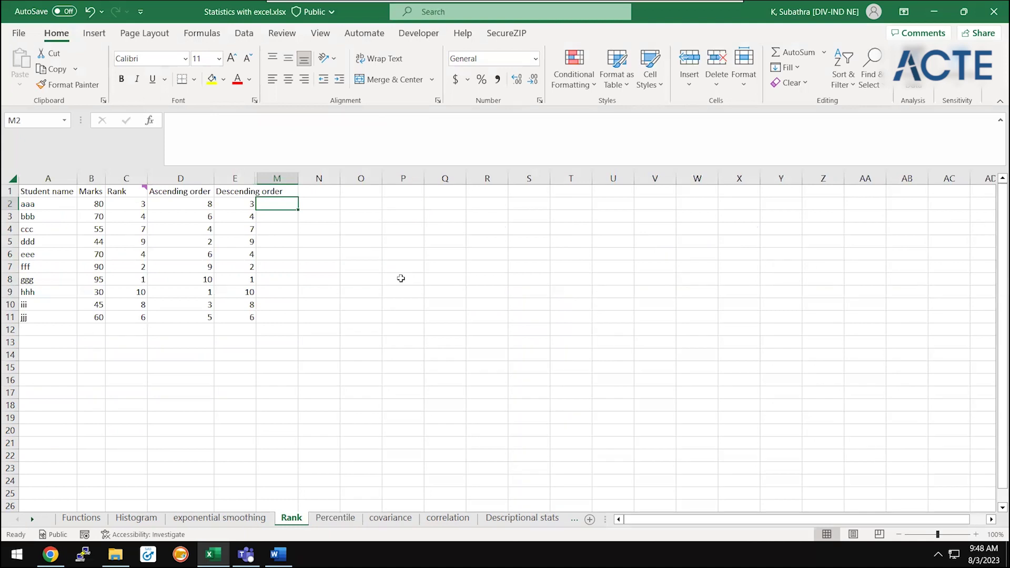
pyautogui.press('Left')
pyautogui.press('Left')
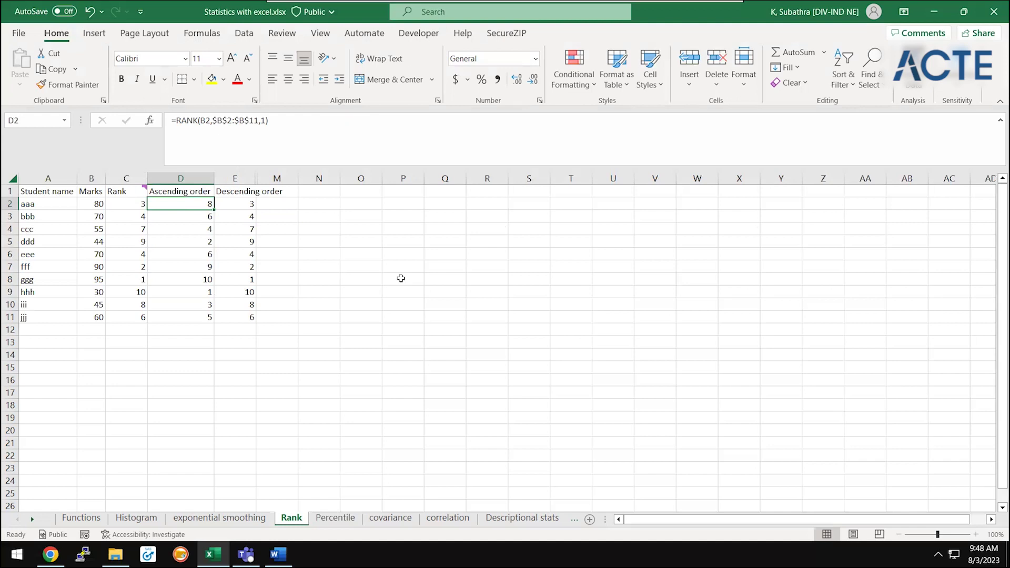
pyautogui.click(335, 518)
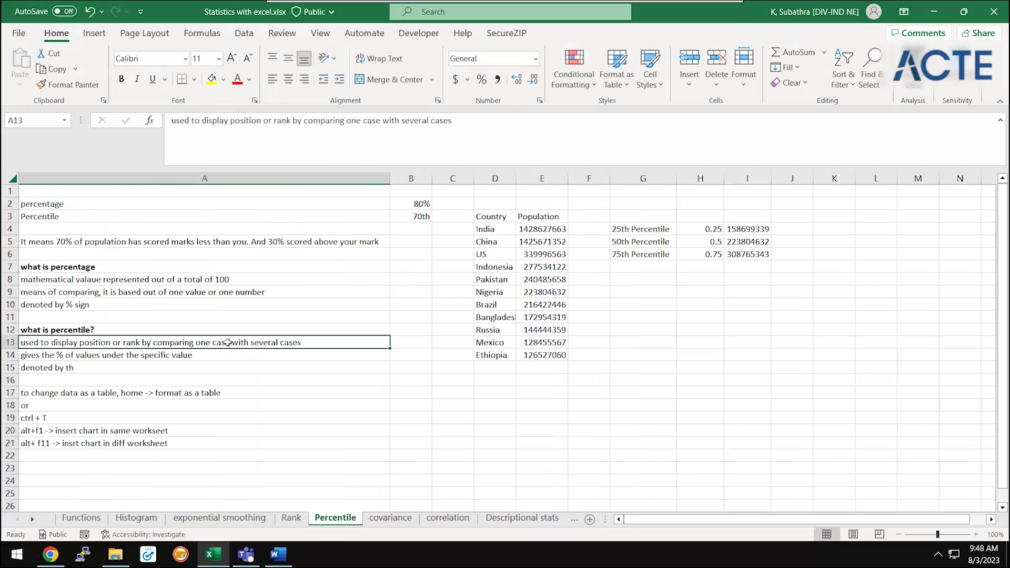
# - Append '(or) above the specific value' to the percentile note in A14
pyautogui.press('Down')
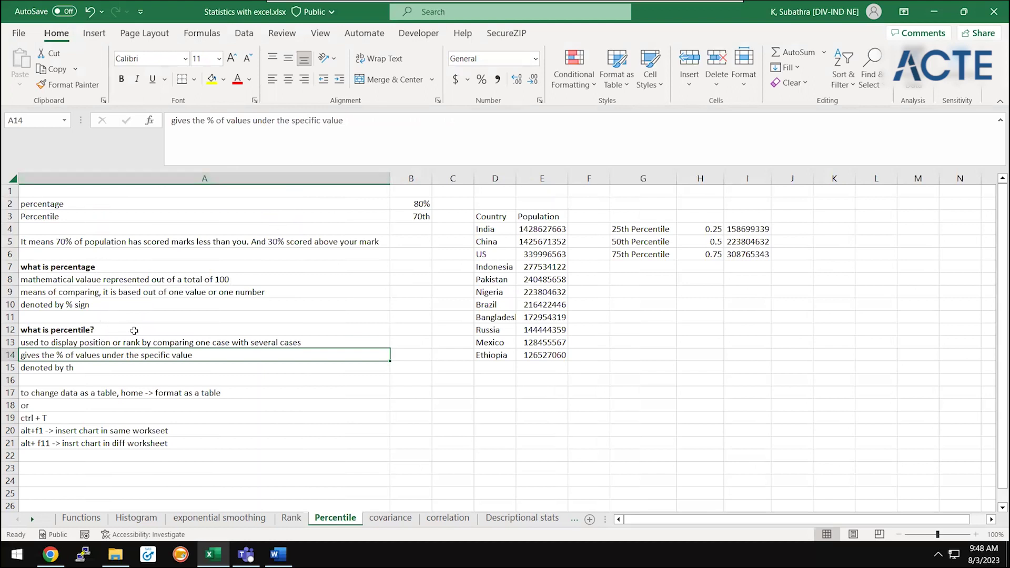
pyautogui.click(347, 120)
pyautogui.write('(or) above the specific value')
pyautogui.press('Return')
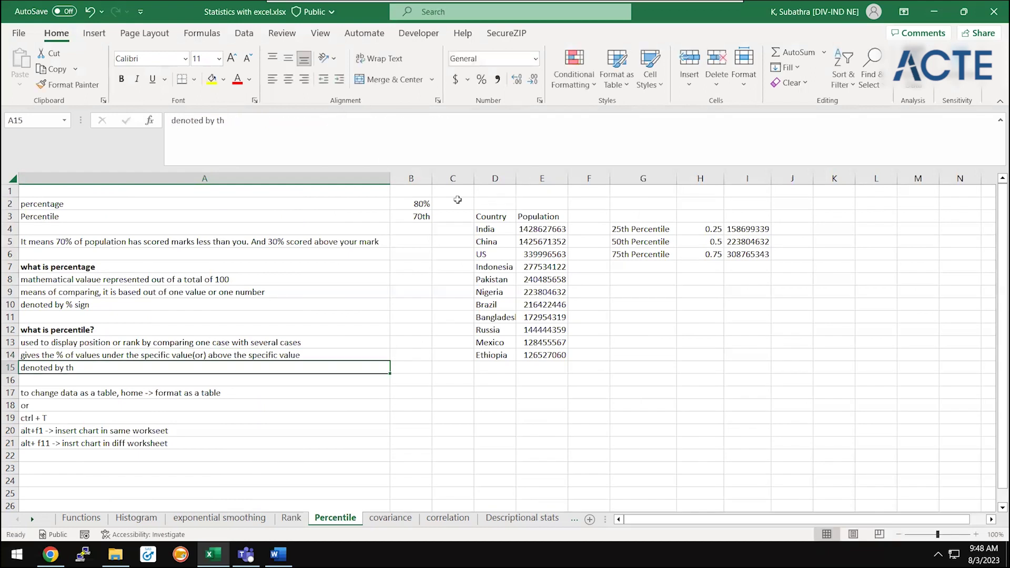
# - Try changing B3 from 70th to 80th, then undo it to keep 70th
pyautogui.click(386, 227)
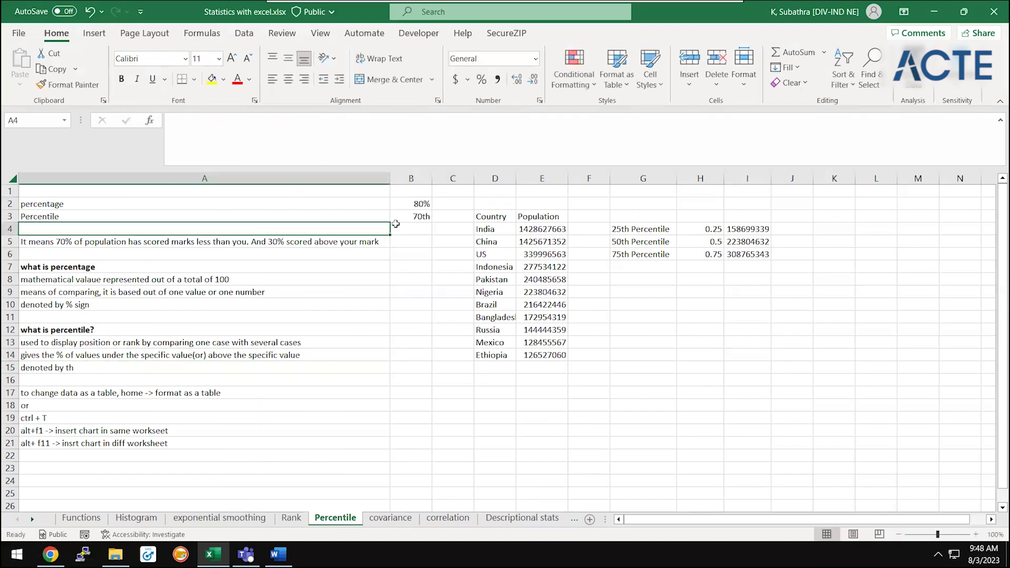
pyautogui.click(395, 228)
pyautogui.click(412, 215)
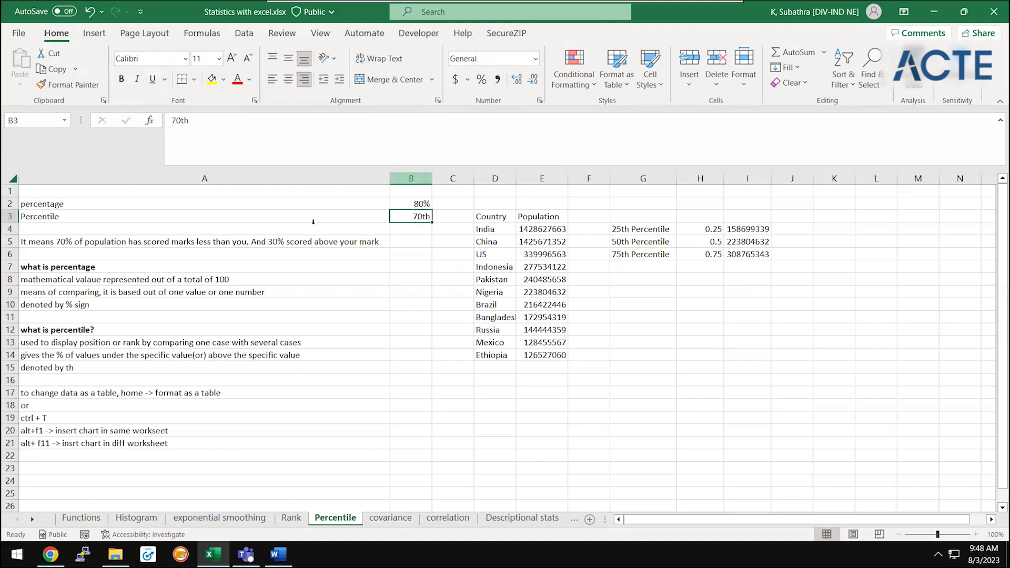
pyautogui.click(163, 293)
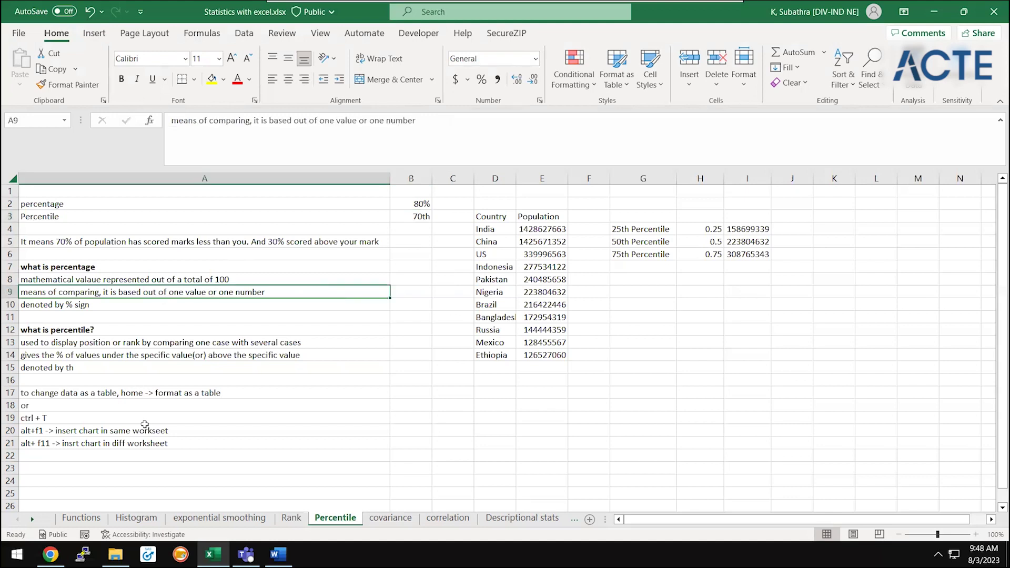
pyautogui.moveTo(158, 380); pyautogui.dragTo(158, 497)
pyautogui.click(168, 405)
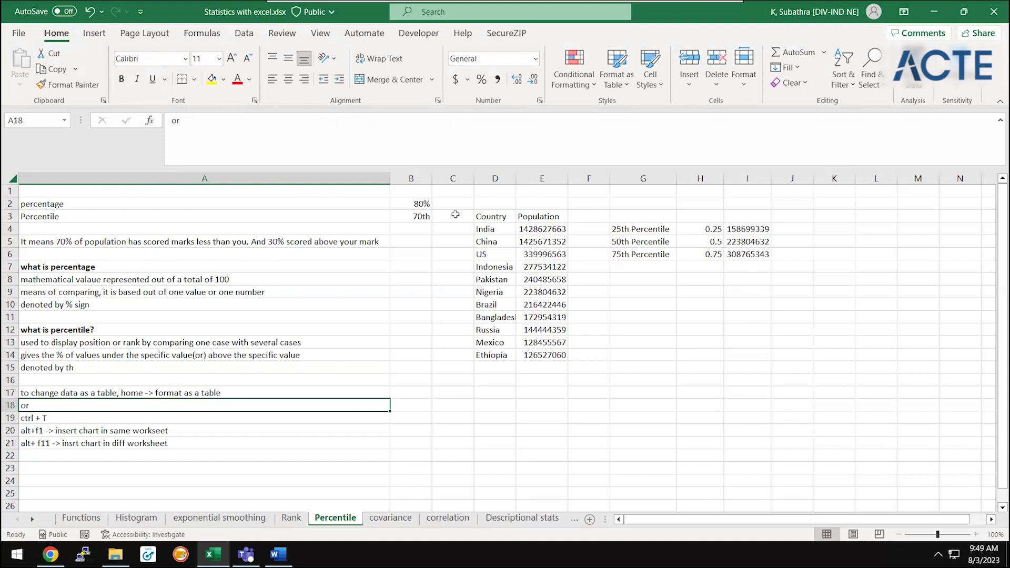
pyautogui.click(409, 217)
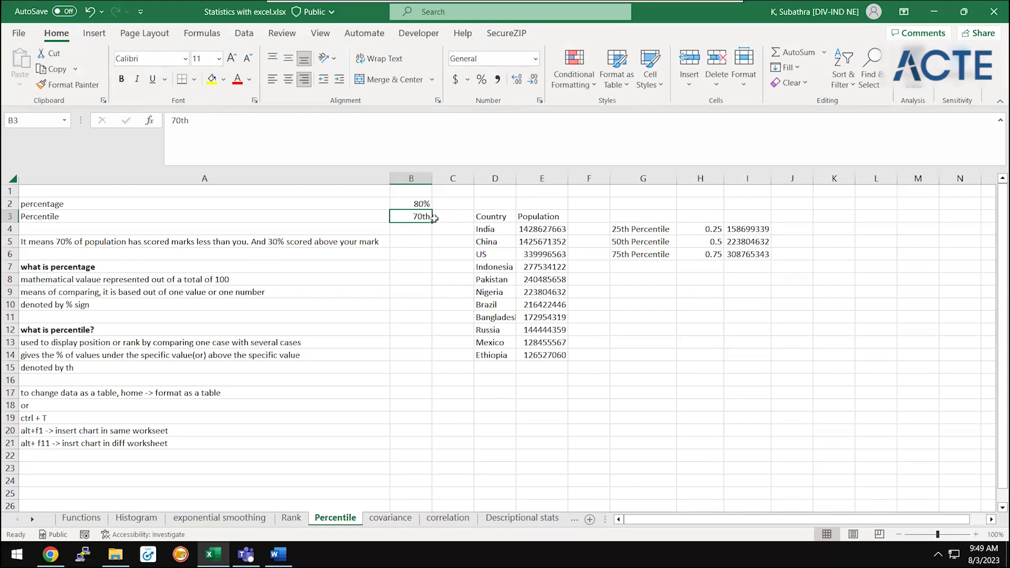
pyautogui.write('80th')
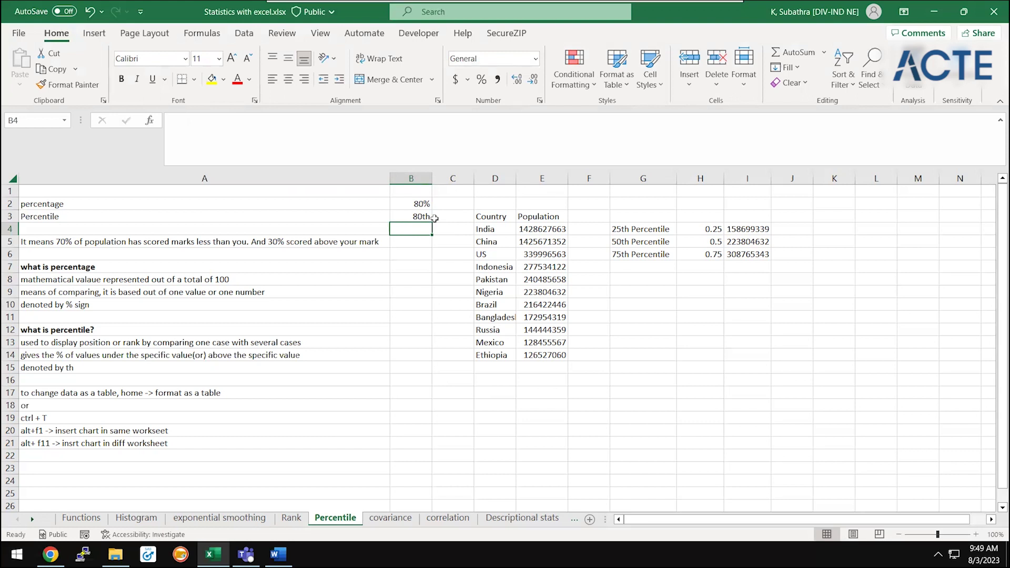
pyautogui.hotkey('ctrl', 'z')
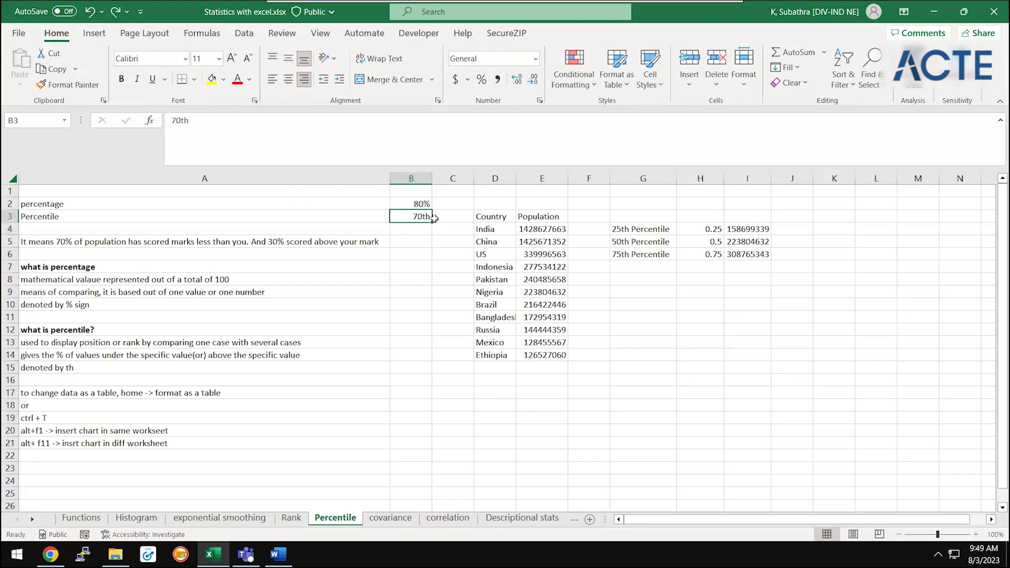
# - Select the Country and Population table data starting from India in D4
pyautogui.click(150, 241)
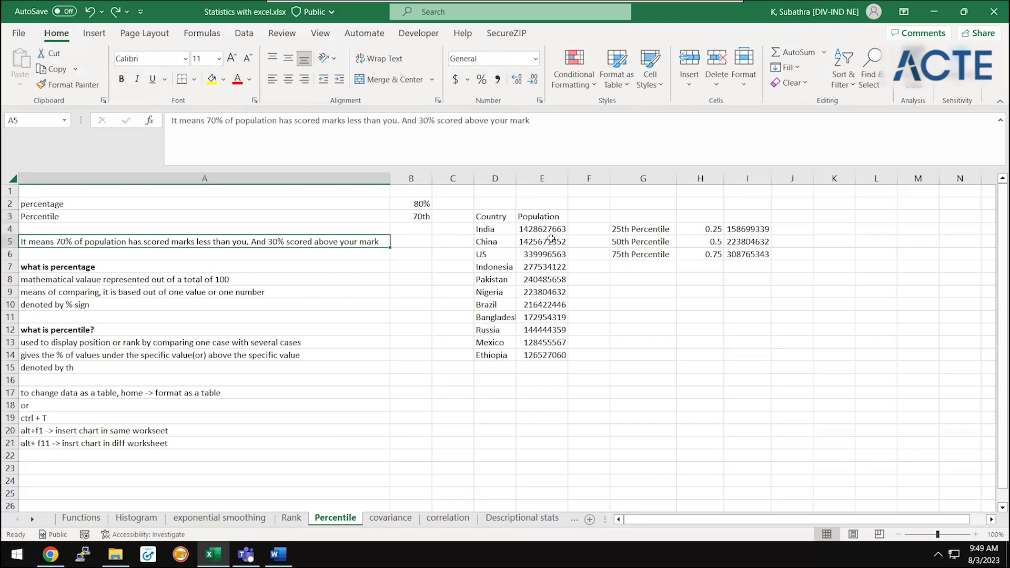
pyautogui.click(551, 240)
pyautogui.moveTo(479, 216); pyautogui.dragTo(562, 404)
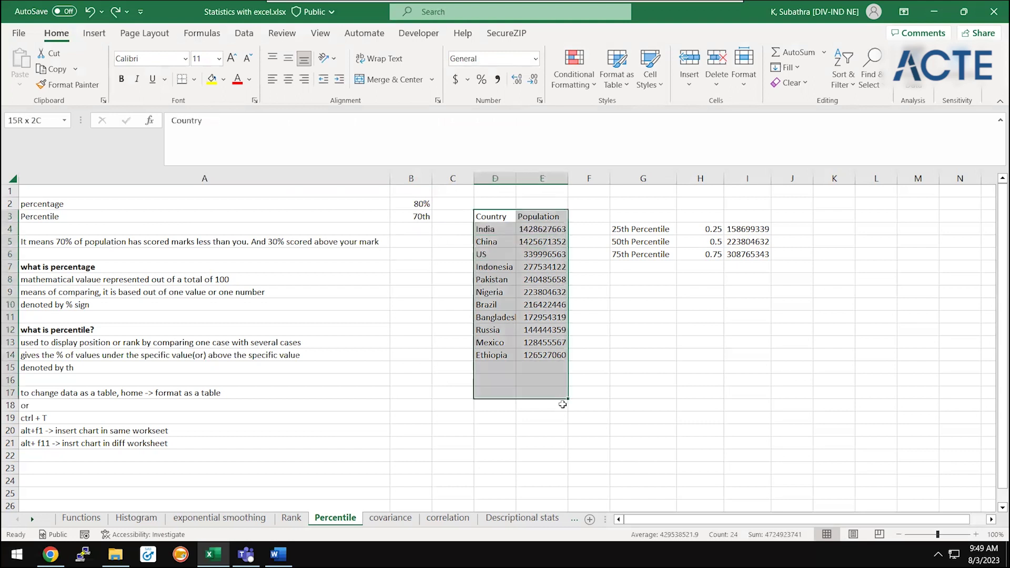
pyautogui.click(624, 241)
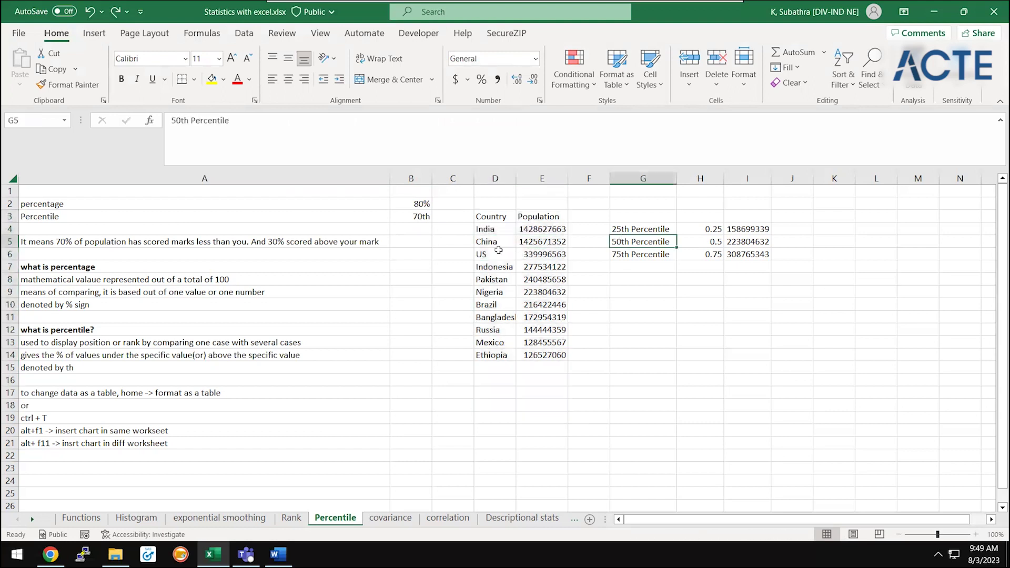
pyautogui.click(498, 251)
pyautogui.press('Up')
pyautogui.press('Up')
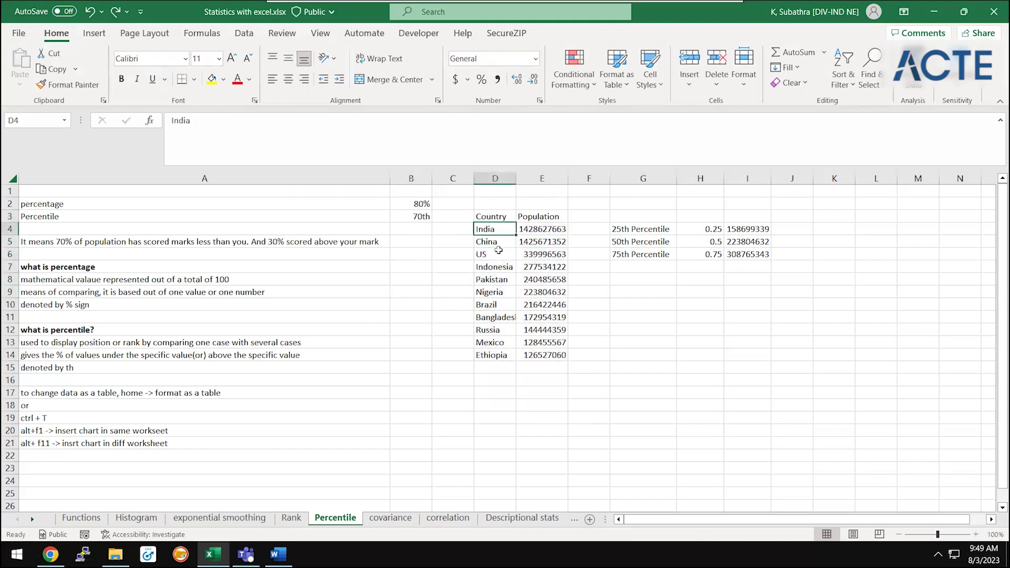
pyautogui.hotkey('ctrl', 'shift', 'Down')
pyautogui.hotkey('ctrl', 'shift', 'Right')
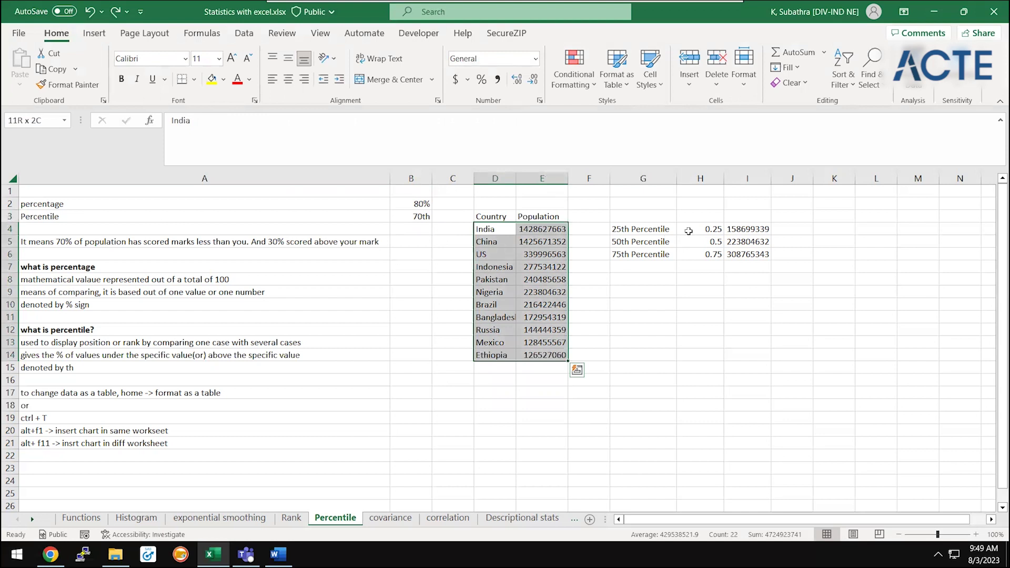
pyautogui.click(747, 219)
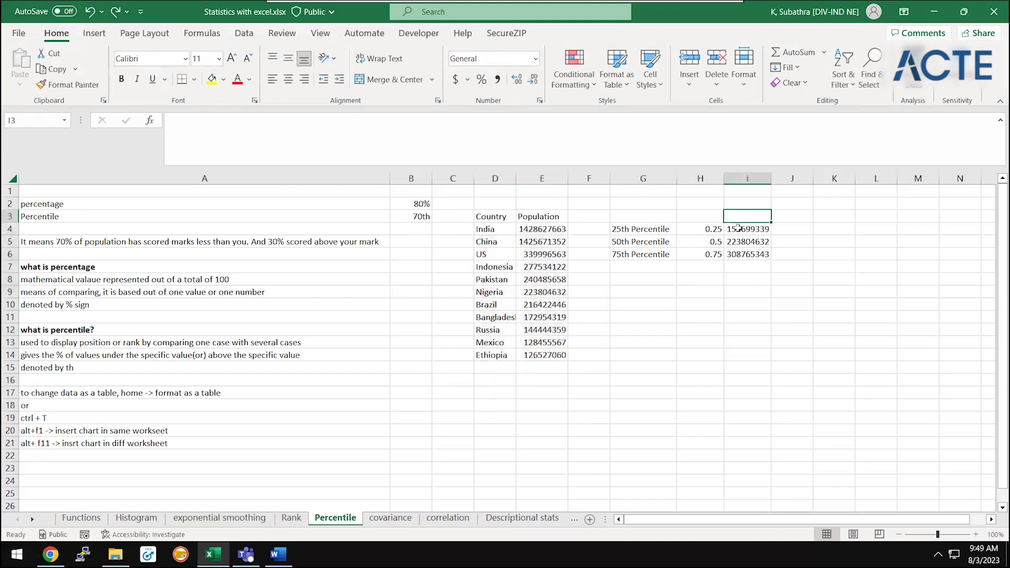
pyautogui.click(739, 229)
pyautogui.doubleClick(739, 229)
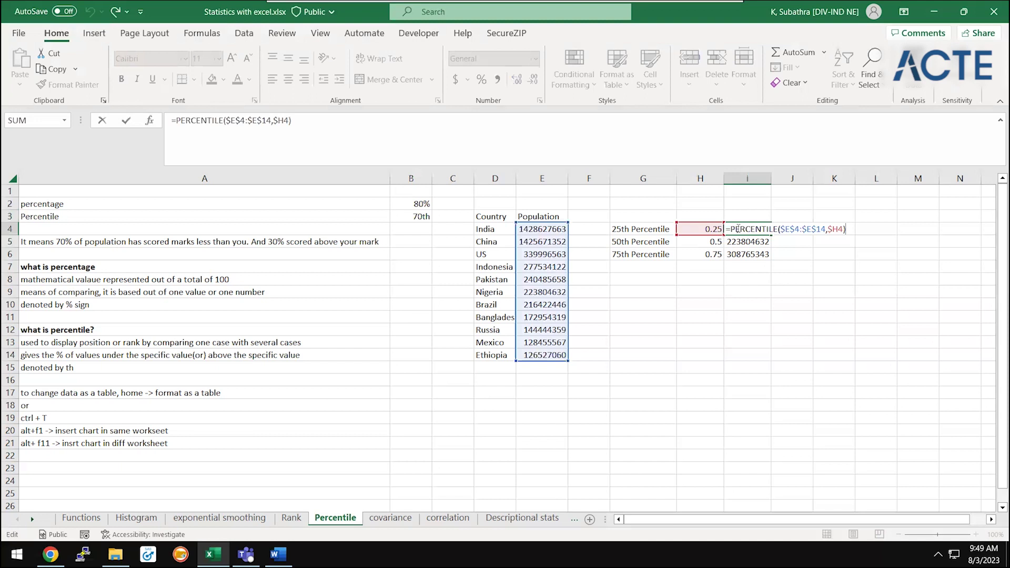
pyautogui.press('Escape')
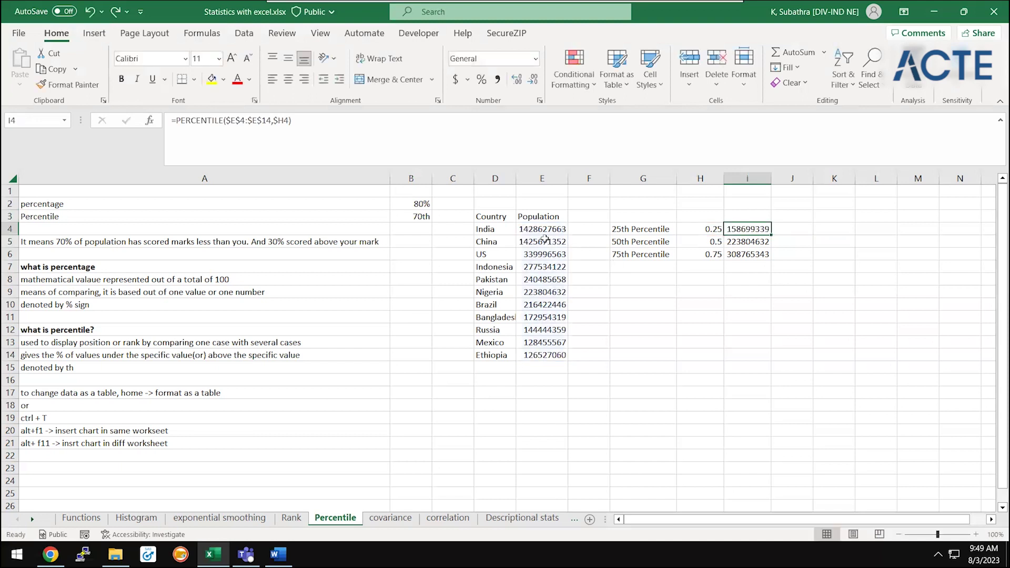
pyautogui.press('F2')
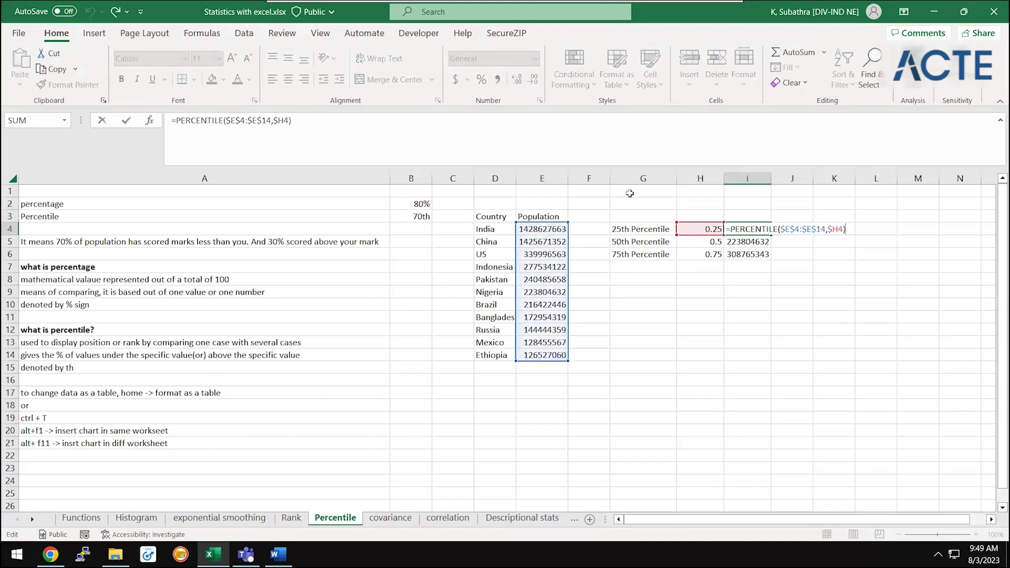
pyautogui.press('Escape')
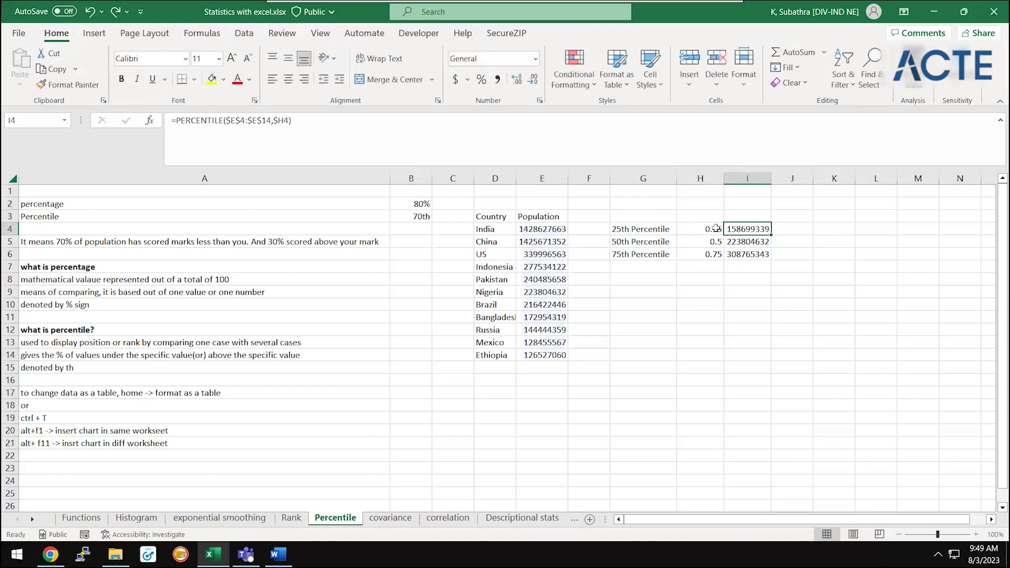
pyautogui.click(712, 229)
pyautogui.click(783, 225)
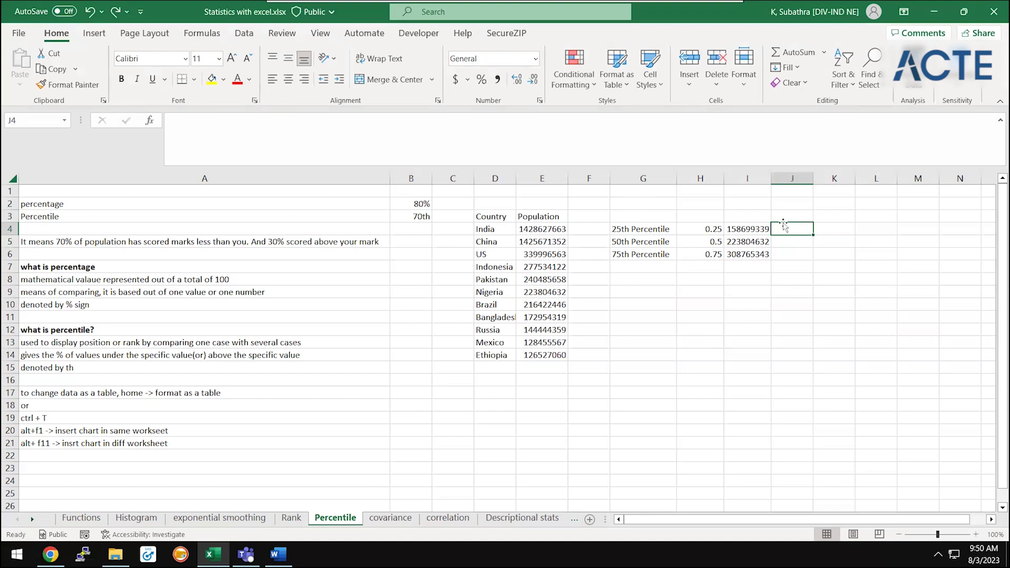
pyautogui.press('Left')
pyautogui.press('F2')
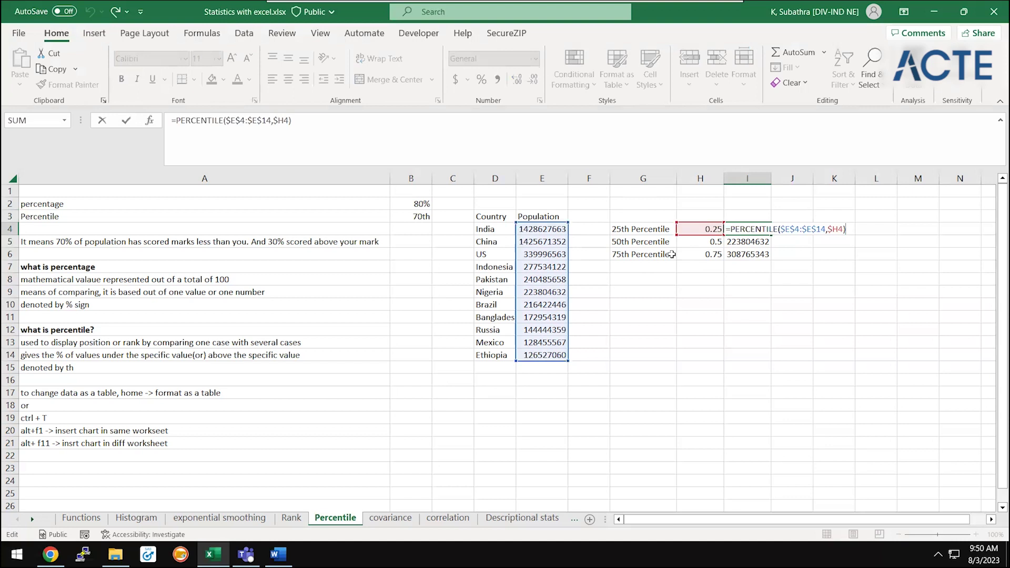
pyautogui.press('Escape')
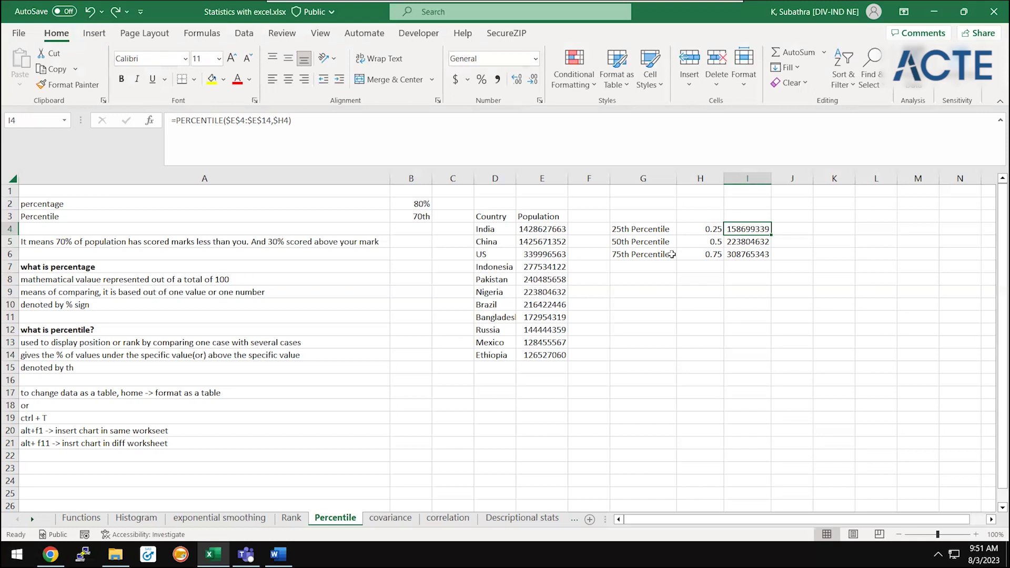
# - Type percentile, perccentile.inv and perceile.exc into cells I9, I10 and I11
pyautogui.click(700, 245)
pyautogui.press('Up')
pyautogui.press('Down')
pyautogui.press('Down')
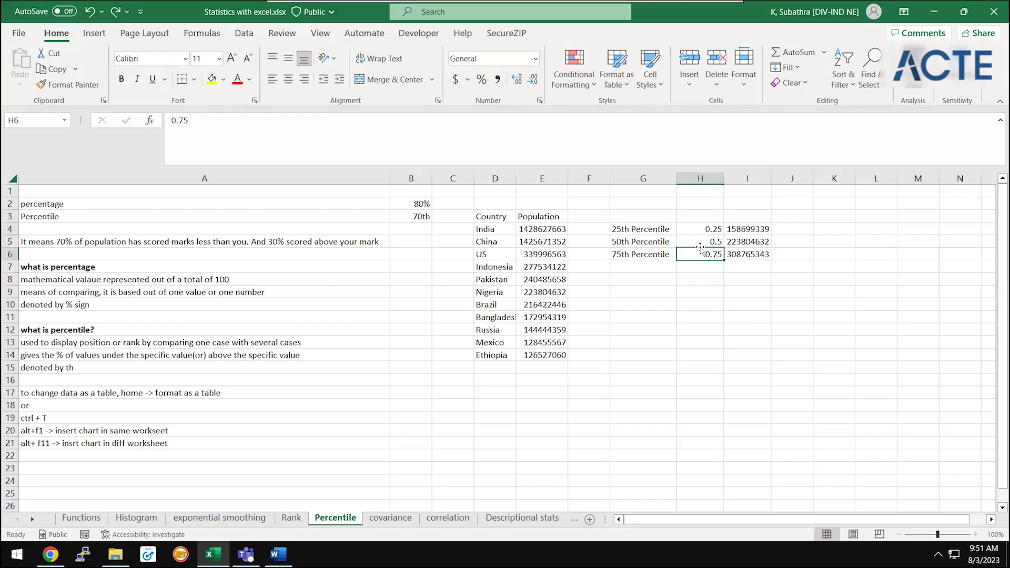
pyautogui.press('Up')
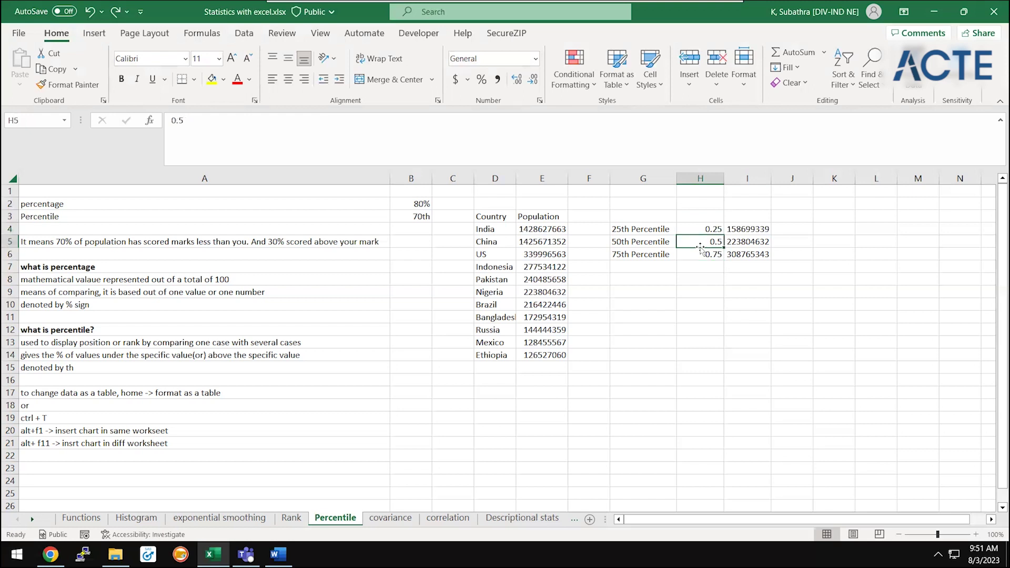
pyautogui.press('Right')
pyautogui.press('Up')
pyautogui.press('Down')
pyautogui.press('Down')
pyautogui.press('Down')
pyautogui.press('Down')
pyautogui.press('Down')
pyautogui.write('percentile')
pyautogui.press('Return')
pyautogui.write('perccentile.in')
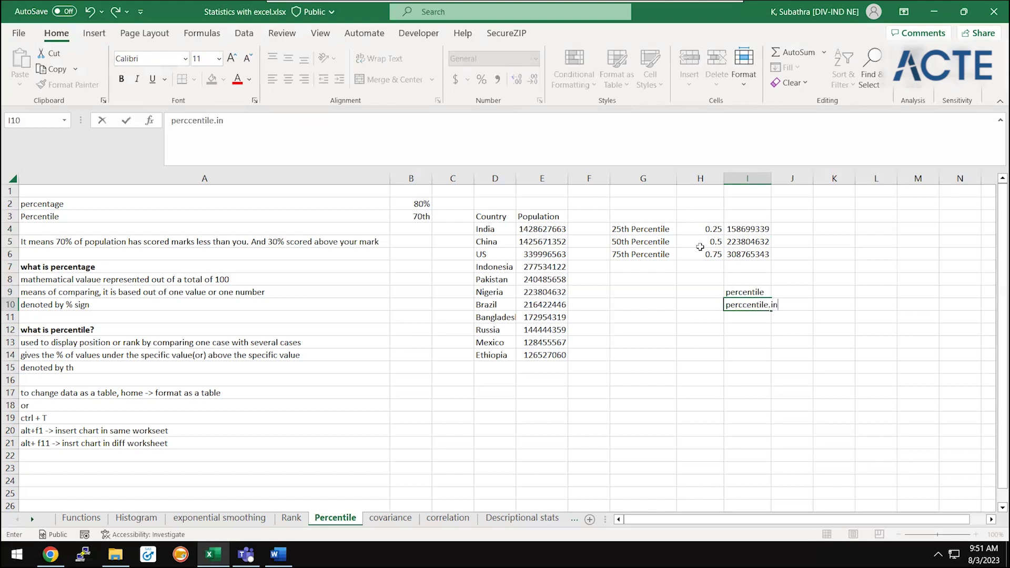
pyautogui.write('v')
pyautogui.press('Return')
pyautogui.write('perce')
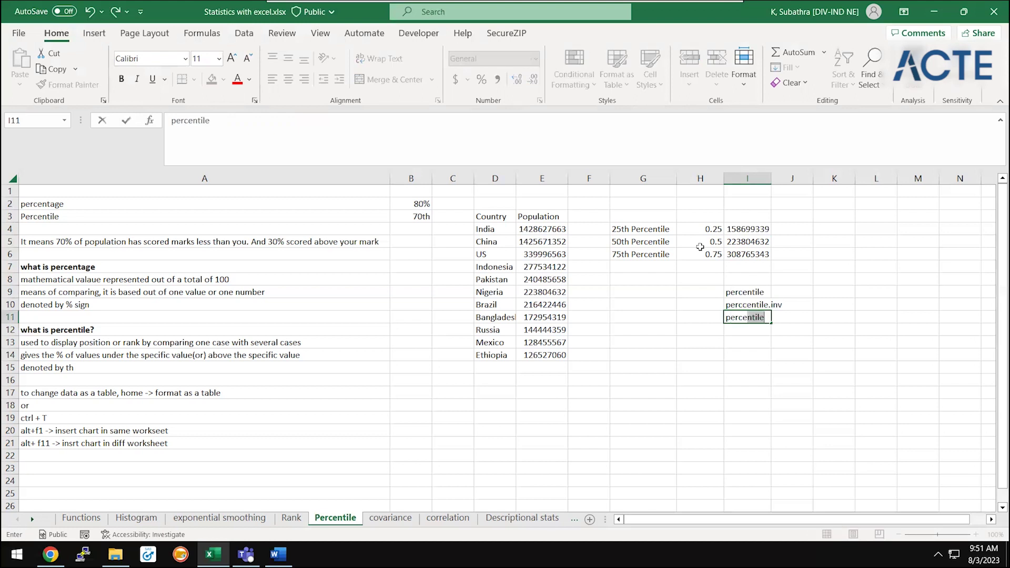
pyautogui.write('il')
pyautogui.write('e.exc')
pyautogui.press('Return')
# - Review the new percentile and perccentile.inv entries in I9 and I10
pyautogui.click(829, 255)
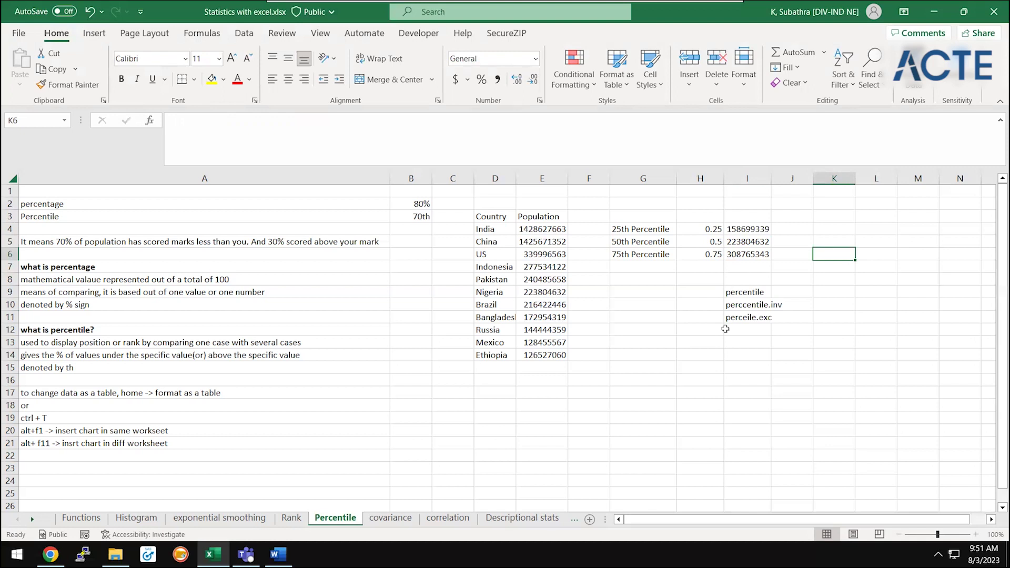
pyautogui.click(748, 294)
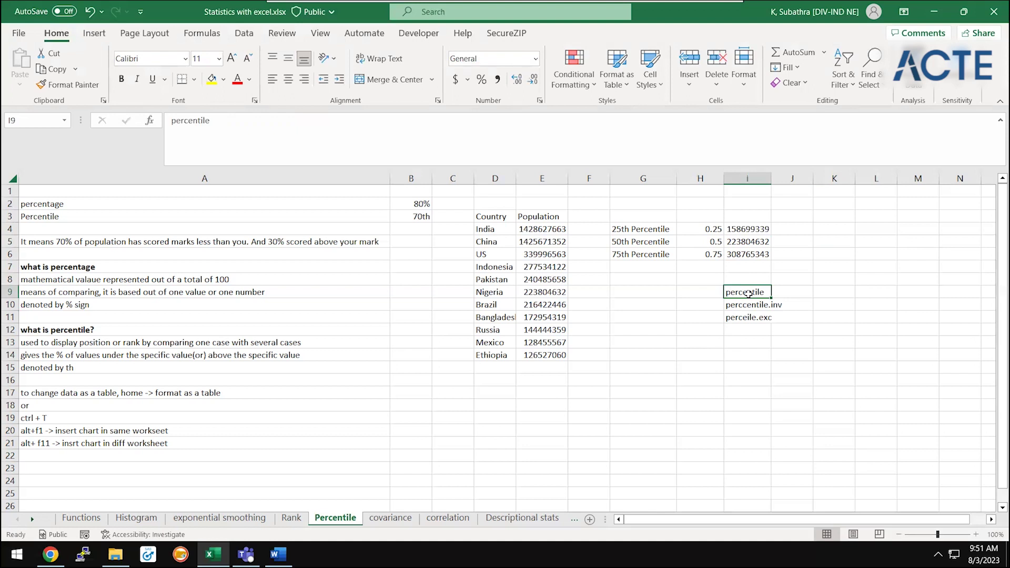
pyautogui.click(747, 303)
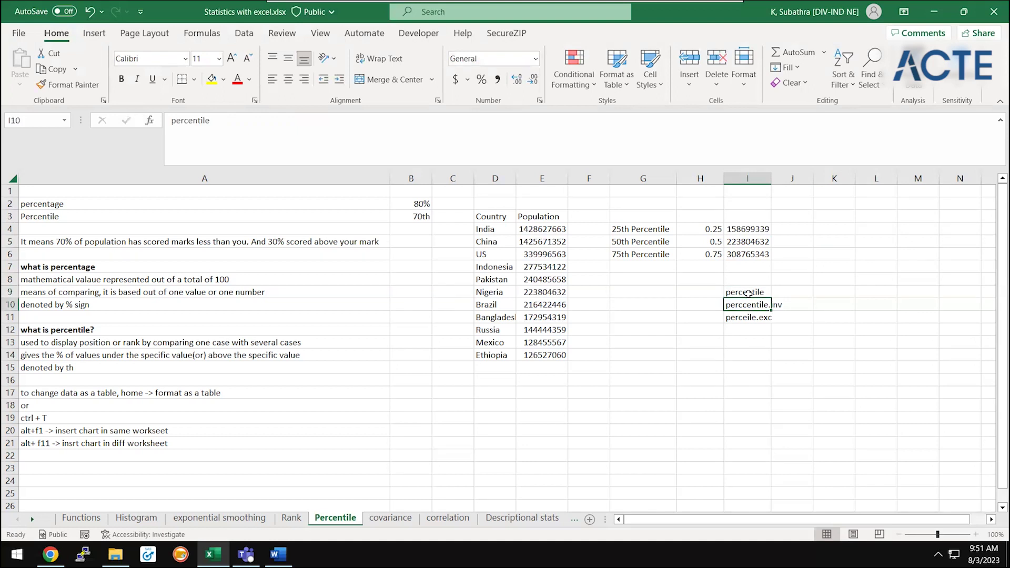
# - Type =per in J4 and dismiss the PERCENTILE function suggestions
pyautogui.click(781, 232)
pyautogui.write('=p')
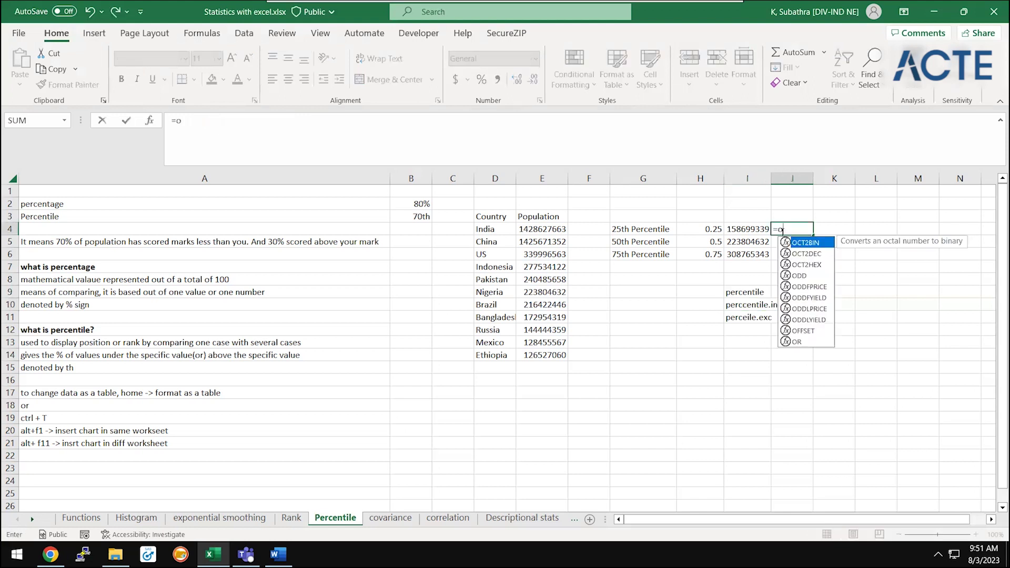
pyautogui.write('er')
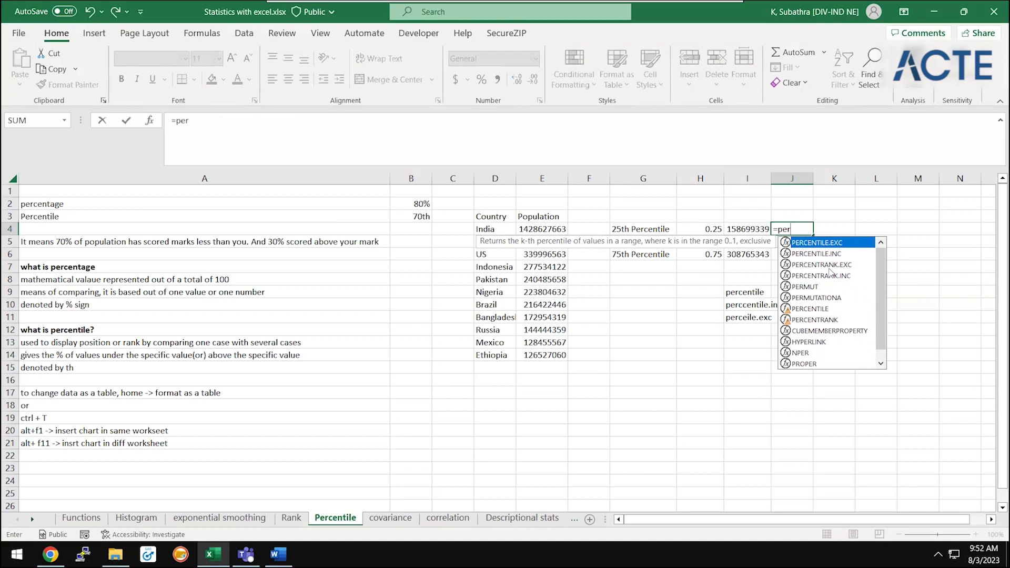
pyautogui.press('Escape')
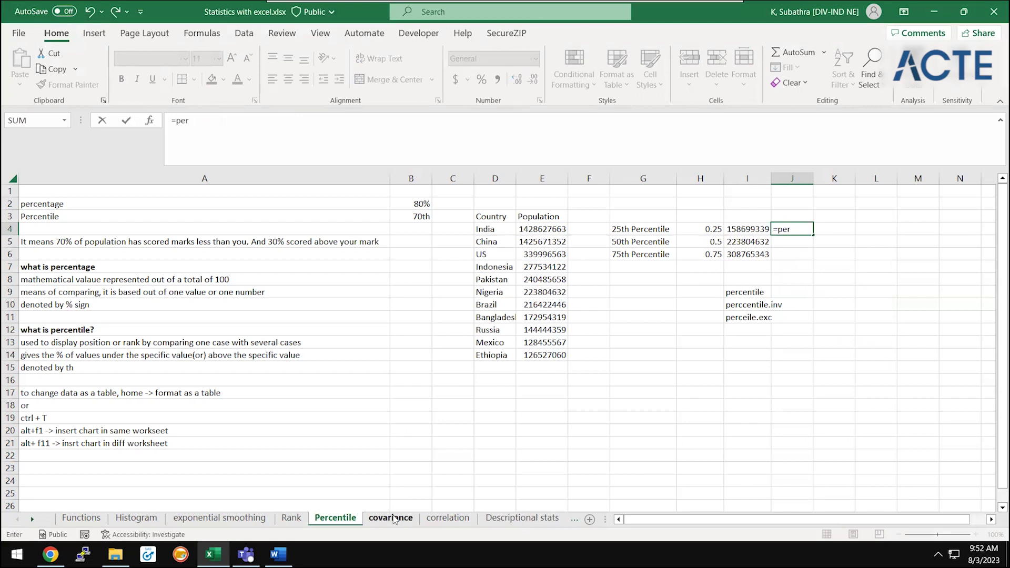
# - Copy the Marks column A1:A23 from the Histogram sheet
pyautogui.click(136, 518)
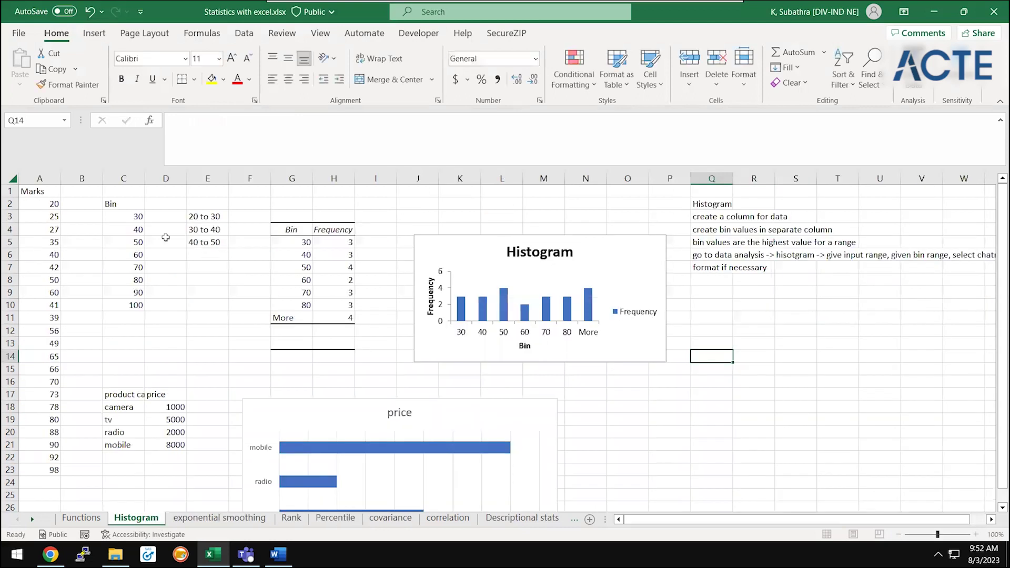
pyautogui.click(11, 190)
pyautogui.moveTo(39, 191); pyautogui.dragTo(40, 470)
pyautogui.hotkey('ctrl', 'c')
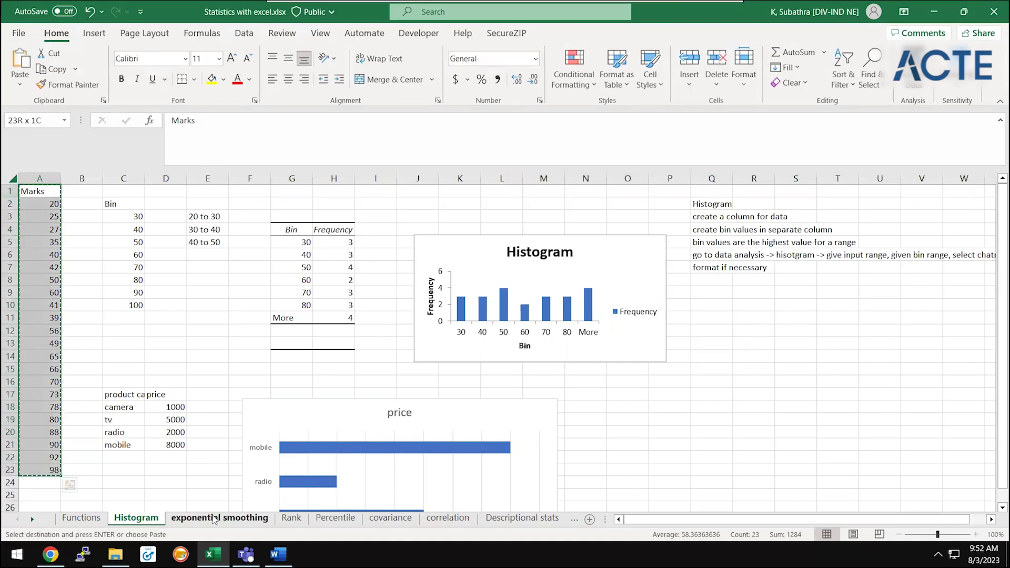
# - Paste the Marks into L3 of the Percentile sheet
pyautogui.click(219, 517)
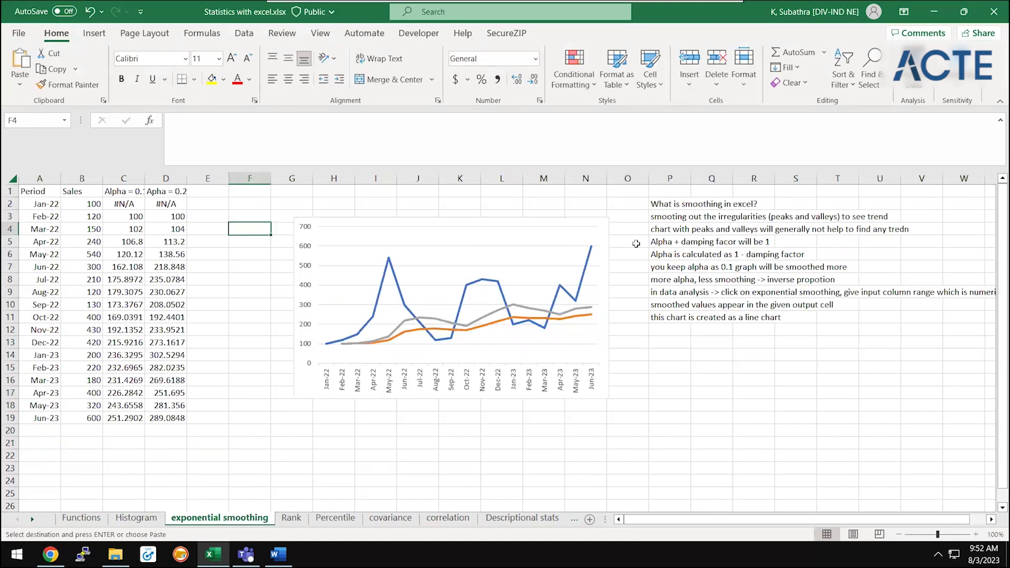
pyautogui.click(335, 518)
pyautogui.press('Right')
pyautogui.press('Right')
pyautogui.press('Right')
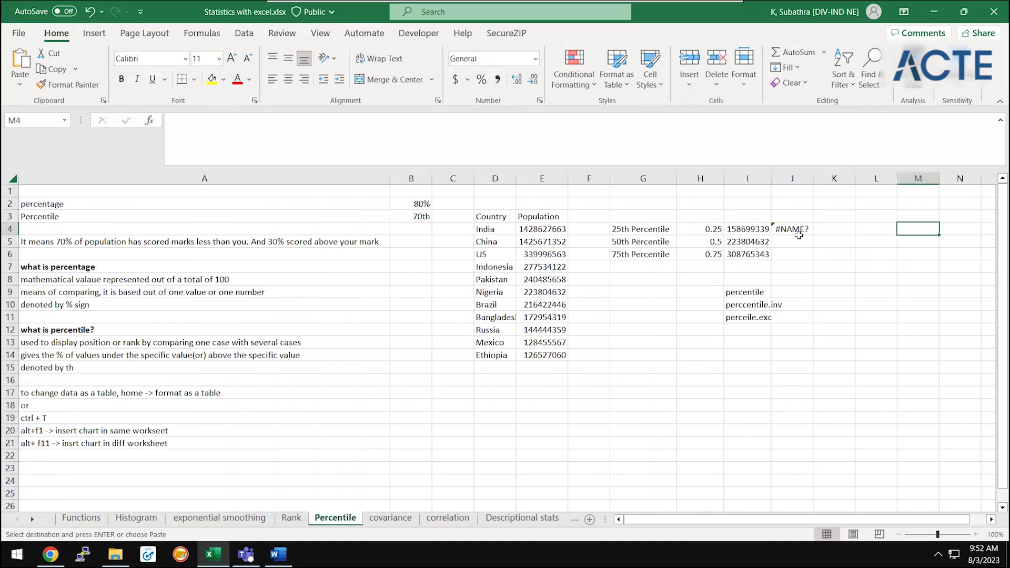
pyautogui.press('Up')
pyautogui.press('Left')
pyautogui.hotkey('ctrl', 'v')
pyautogui.press('Right')
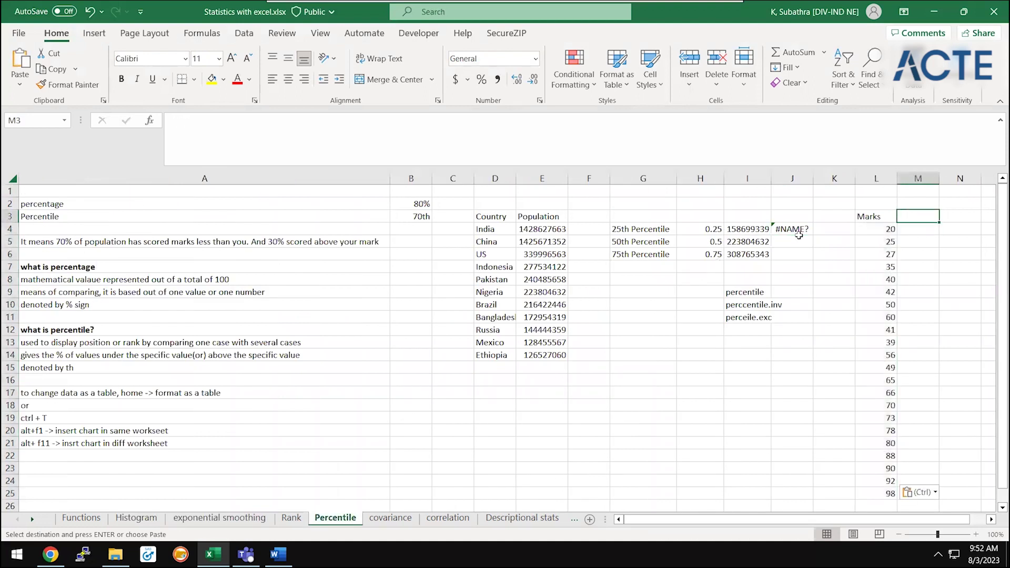
pyautogui.press('Right')
pyautogui.press('Right')
pyautogui.press('Right')
pyautogui.press('Right')
pyautogui.press('Left')
pyautogui.press('Left')
pyautogui.press('Left')
pyautogui.press('Left')
pyautogui.press('Left')
pyautogui.press('Left')
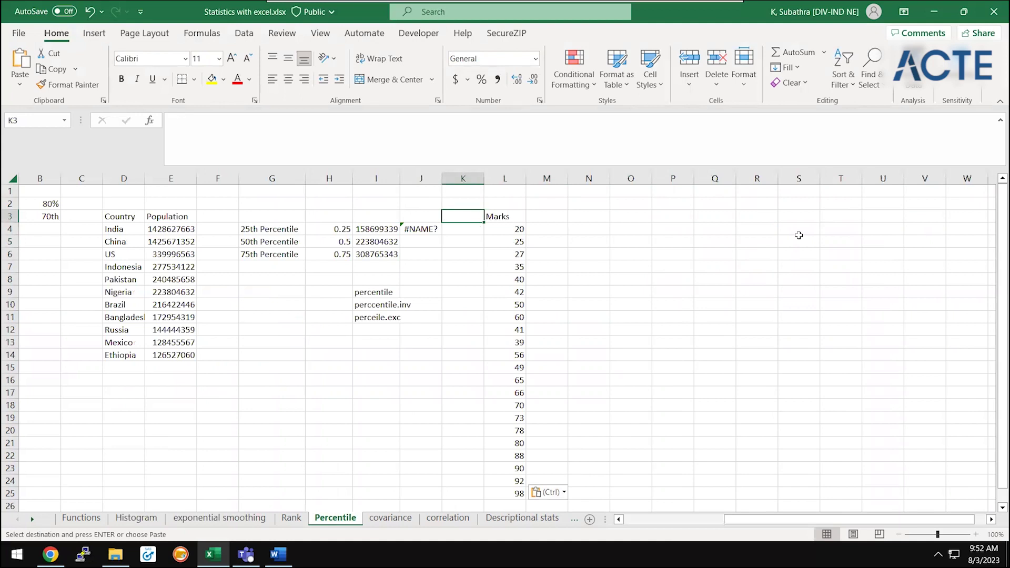
pyautogui.press('Right')
pyautogui.press('Left')
# - Insert two blank columns at K before the Marks and head M3 'Student'
pyautogui.click(460, 179)
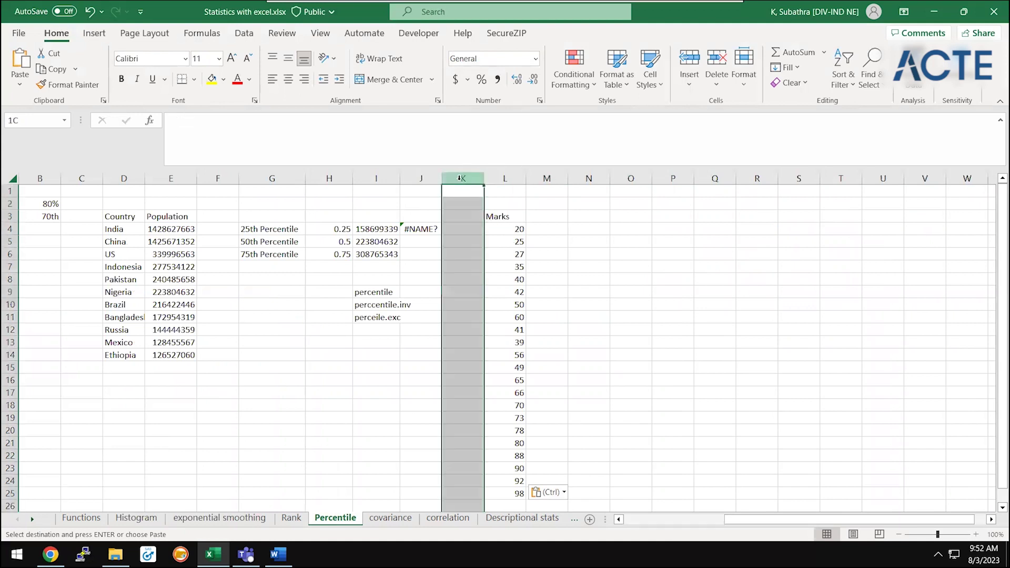
pyautogui.hotkey('ctrl', '+')
pyautogui.hotkey('ctrl', '+')
pyautogui.press('Right')
pyautogui.press('Right')
pyautogui.press('Down')
pyautogui.press('Down')
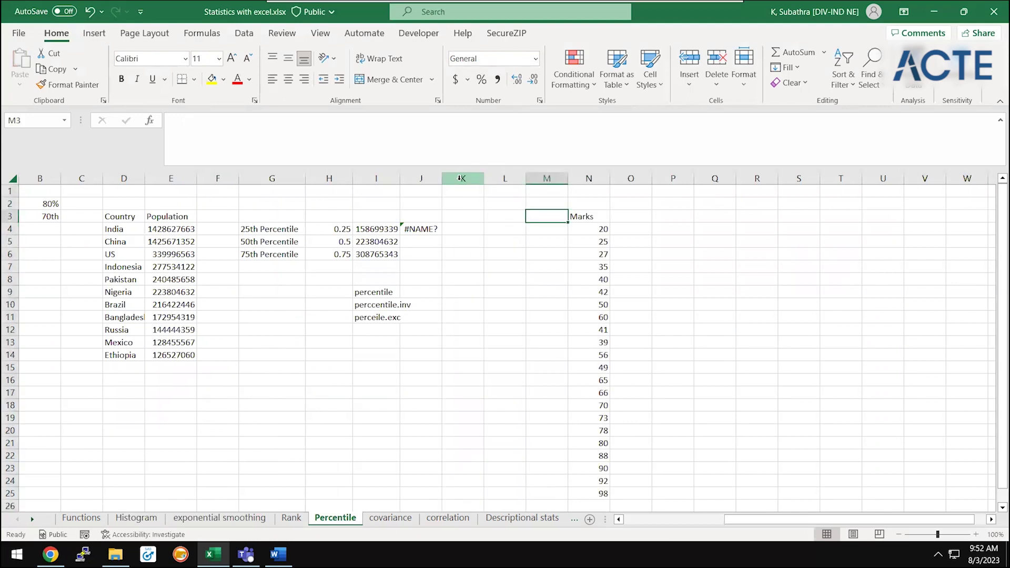
pyautogui.write('Studen')
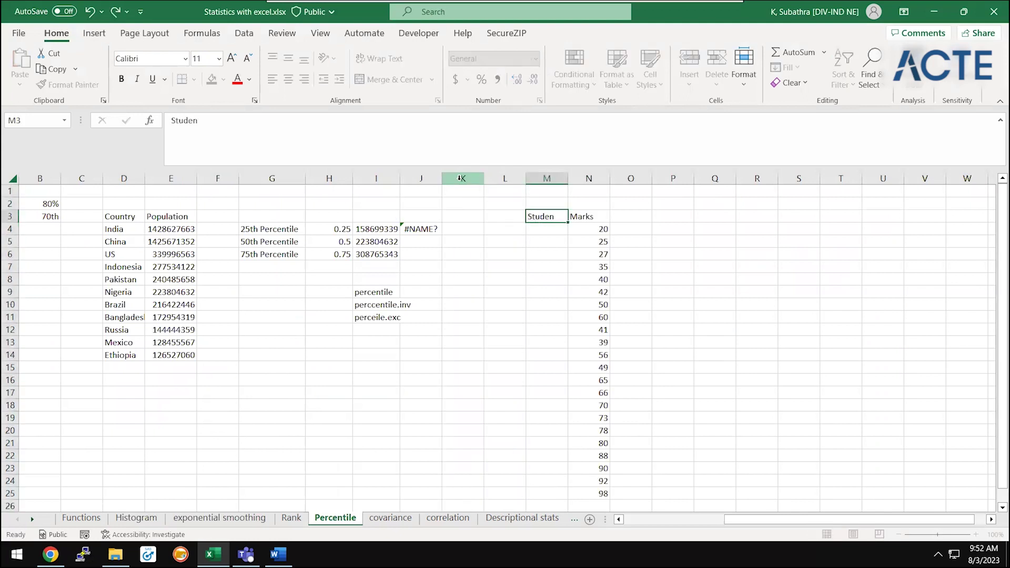
pyautogui.press('Return')
pyautogui.press('Up')
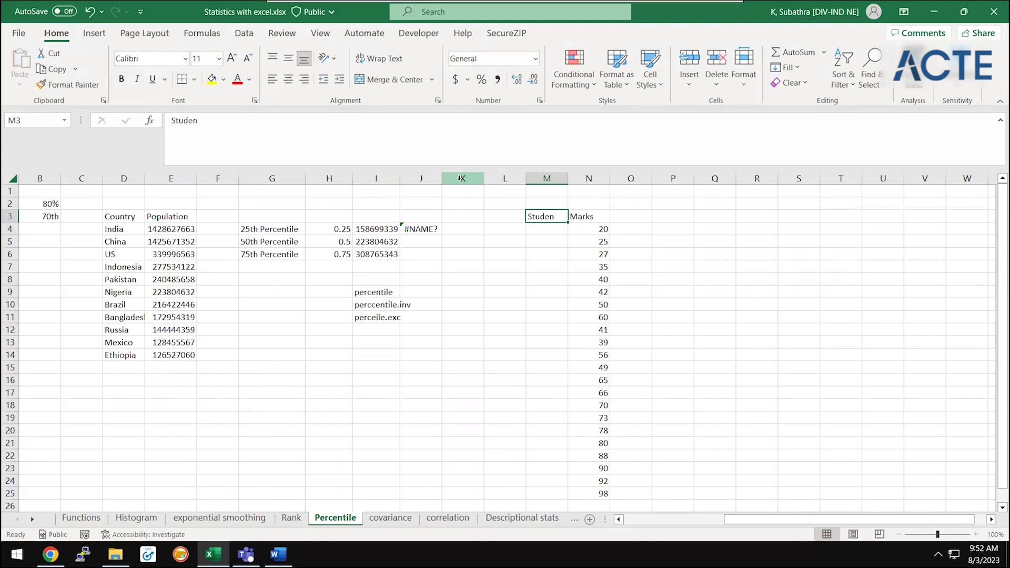
pyautogui.write('t')
pyautogui.press('Return')
# - Number the Student column student 1 through student 22 down to M25
pyautogui.write('stude')
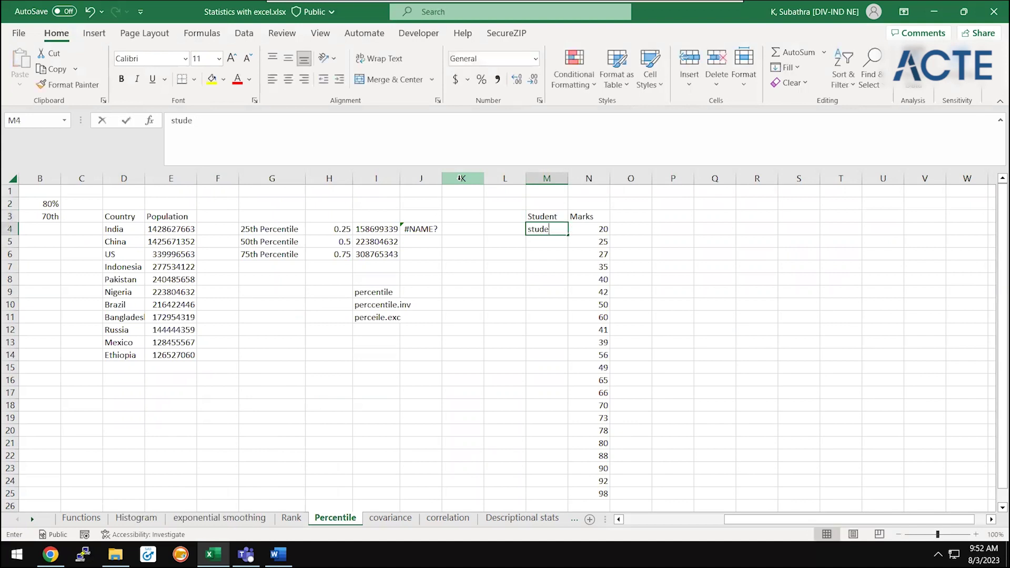
pyautogui.write('n')
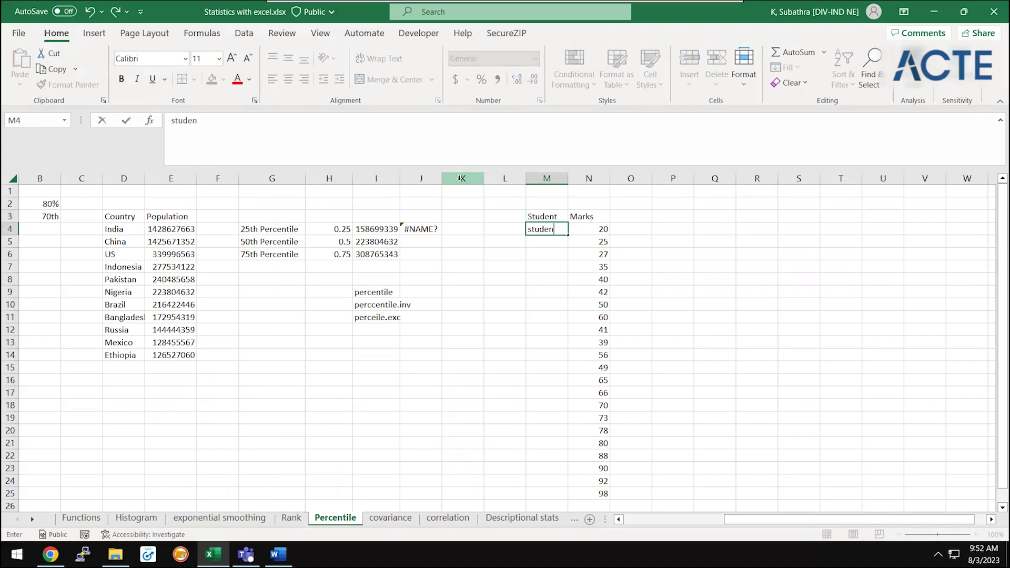
pyautogui.write('t 1')
pyautogui.press('Return')
pyautogui.write('s')
pyautogui.press('BackSpace')
pyautogui.press('BackSpace')
pyautogui.write('student 2')
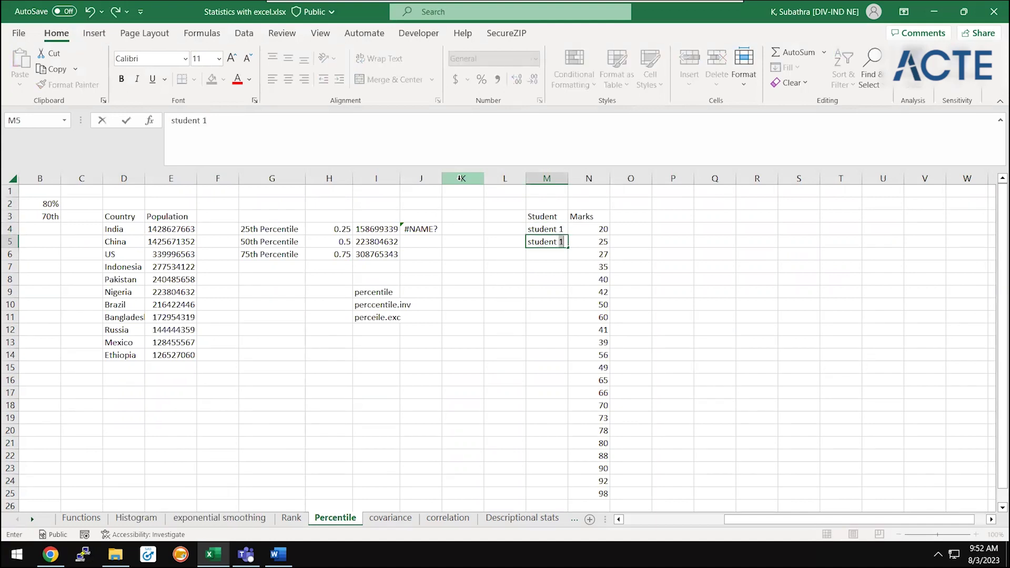
pyautogui.press('Return')
pyautogui.press('Up')
pyautogui.press('Up')
pyautogui.moveTo(547, 230)
pyautogui.mouseDown()
pyautogui.moveTo(564, 243)
pyautogui.moveTo(567, 455)
pyautogui.mouseUp()
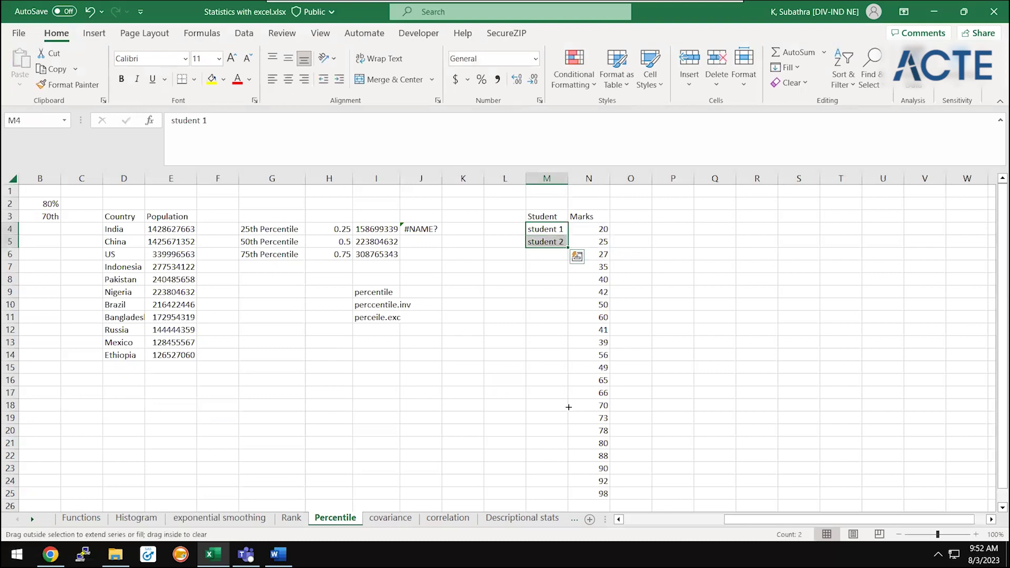
pyautogui.click(576, 469)
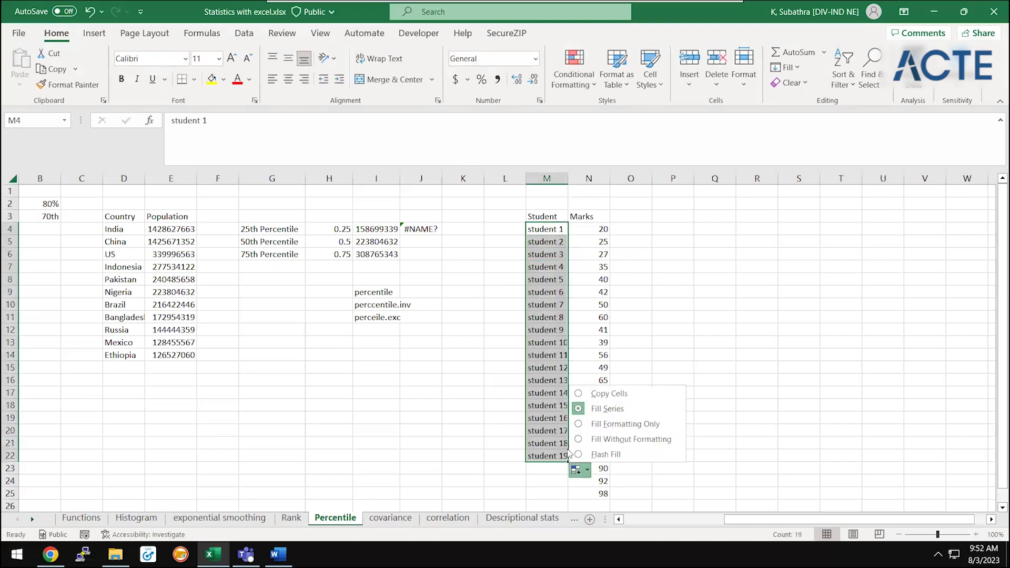
pyautogui.click(568, 462)
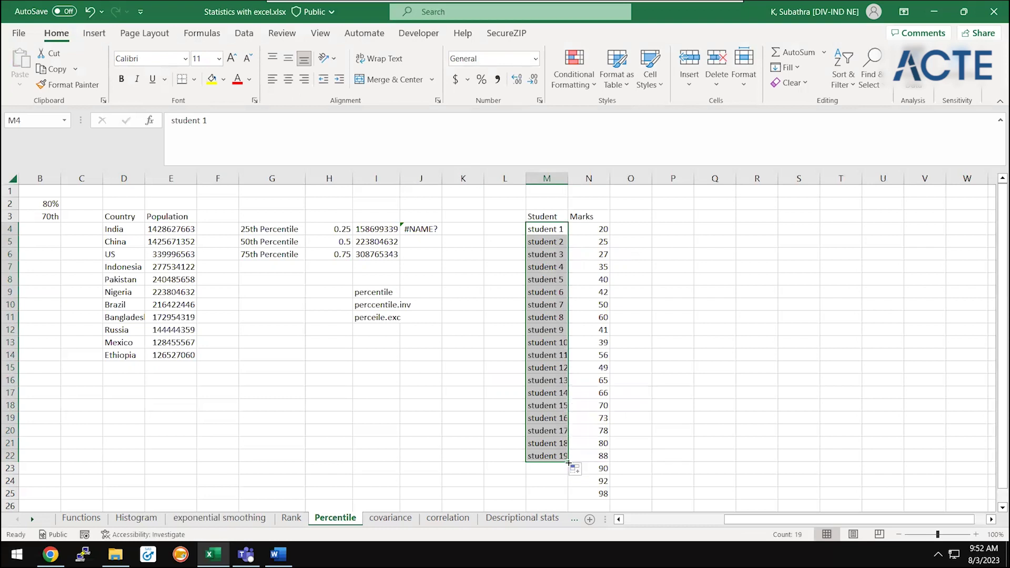
pyautogui.moveTo(568, 463); pyautogui.dragTo(568, 499)
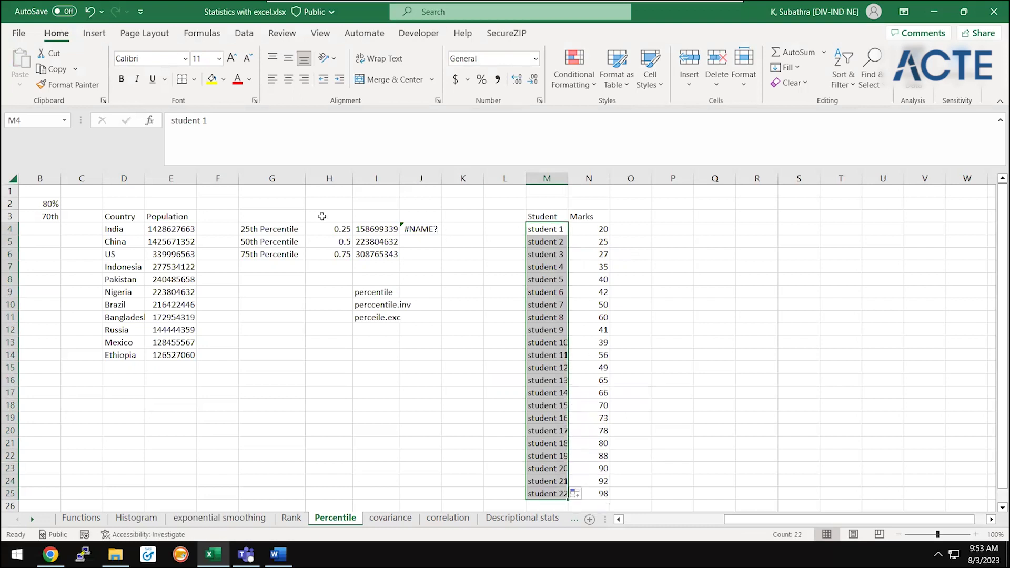
# - Copy the 25th–75th percentile labels and their fractions 0.25–0.75 from G4:H6
pyautogui.click(264, 265)
pyautogui.press('Up')
pyautogui.press('Up')
pyautogui.press('Up')
pyautogui.hotkey('shift', 'Right')
pyautogui.hotkey('shift', 'Down')
pyautogui.hotkey('shift', 'Down')
pyautogui.hotkey('ctrl', 'c')
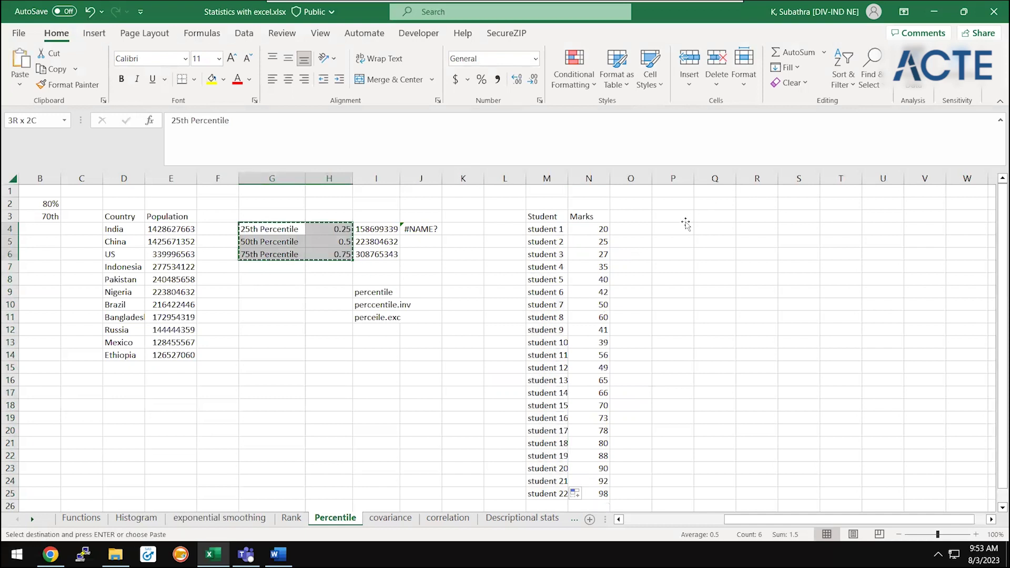
pyautogui.click(685, 224)
pyautogui.hotkey('ctrl', 'v')
pyautogui.click(685, 222)
pyautogui.press('Right')
pyautogui.press('Right')
pyautogui.write('=percentile(')
pyautogui.click(607, 243)
pyautogui.press('Up')
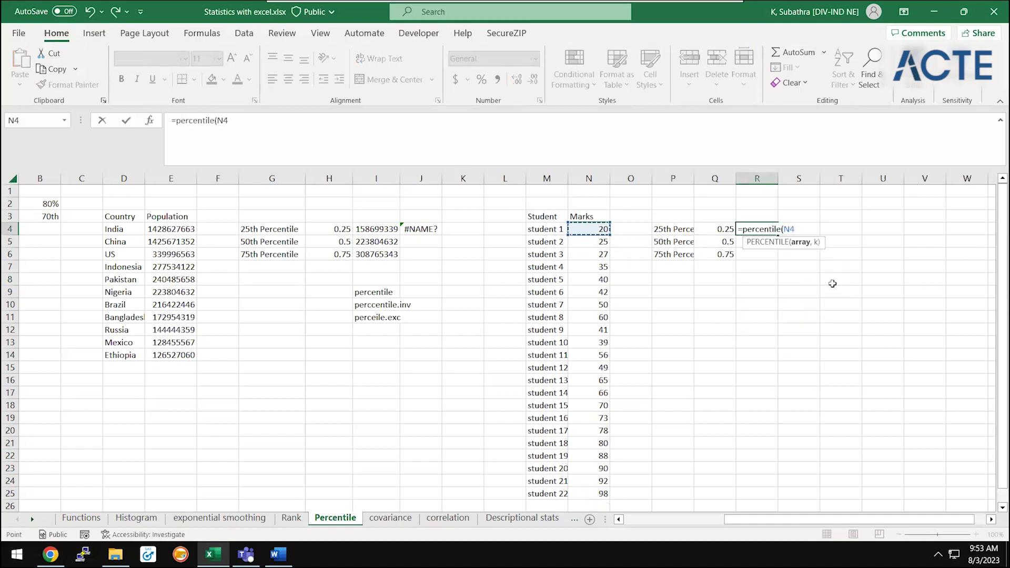
pyautogui.hotkey('ctrl', 'shift', 'Down')
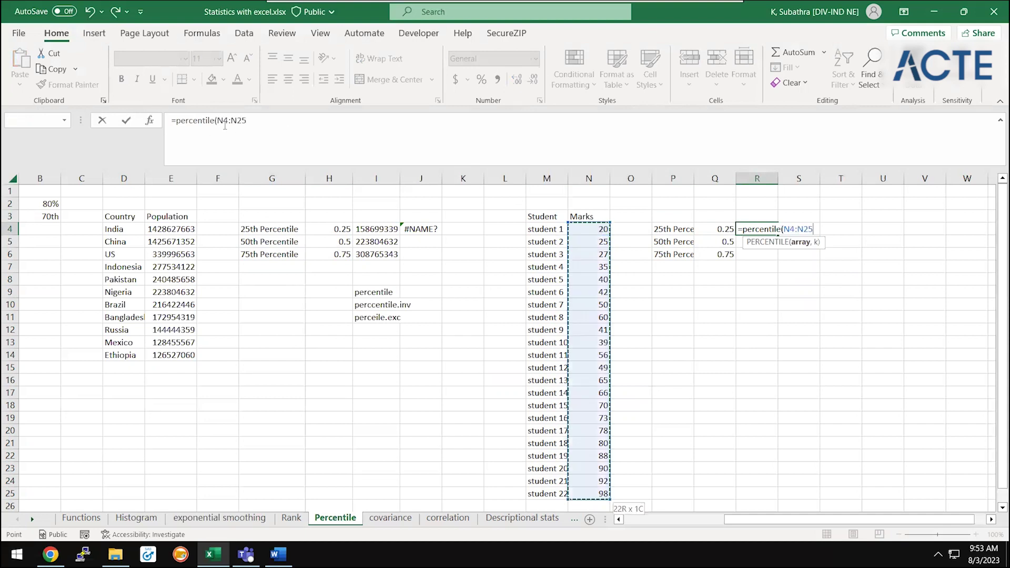
pyautogui.click(225, 125)
pyautogui.press('F4')
pyautogui.press('F4')
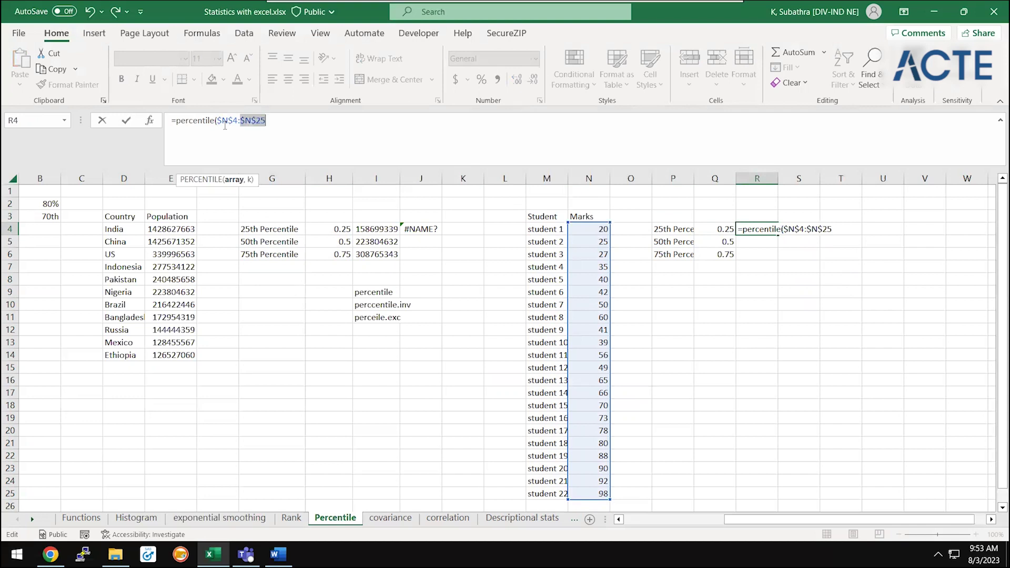
pyautogui.write(',')
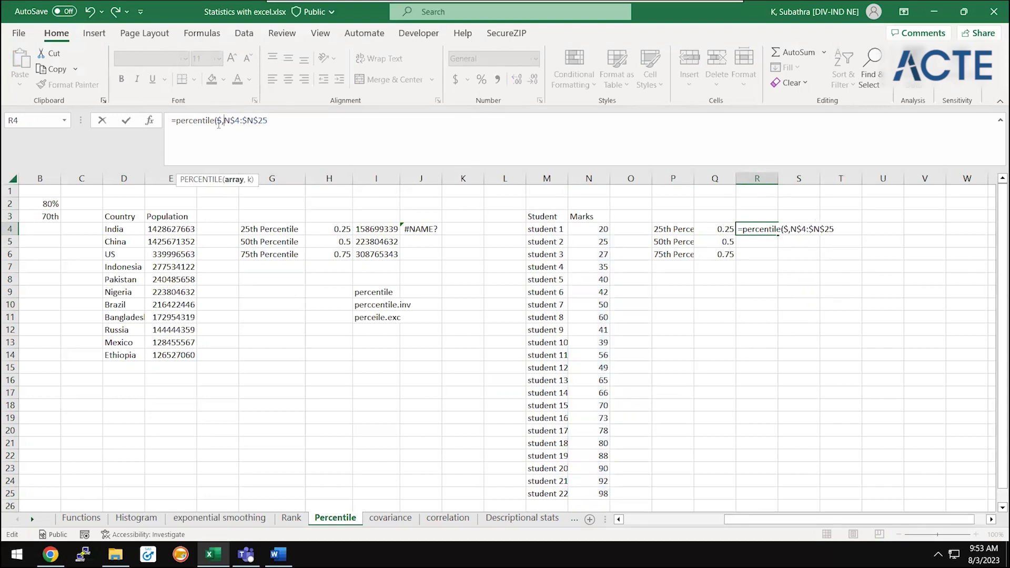
pyautogui.press('BackSpace')
pyautogui.press('BackSpace')
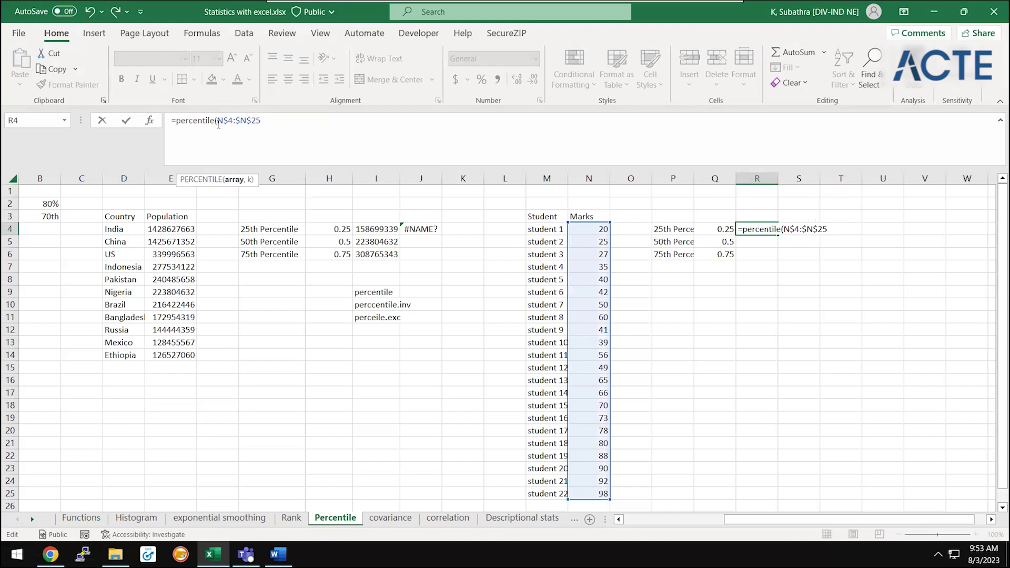
pyautogui.write(',')
pyautogui.click(219, 124)
pyautogui.press('F4')
pyautogui.press('F4')
pyautogui.press('F4')
pyautogui.click(318, 121)
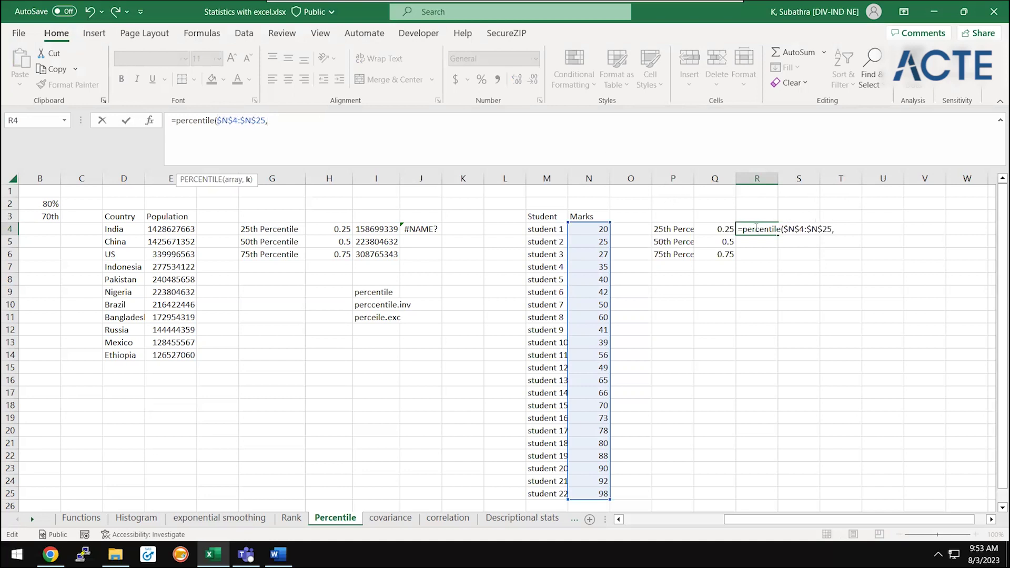
pyautogui.click(727, 227)
pyautogui.write(')')
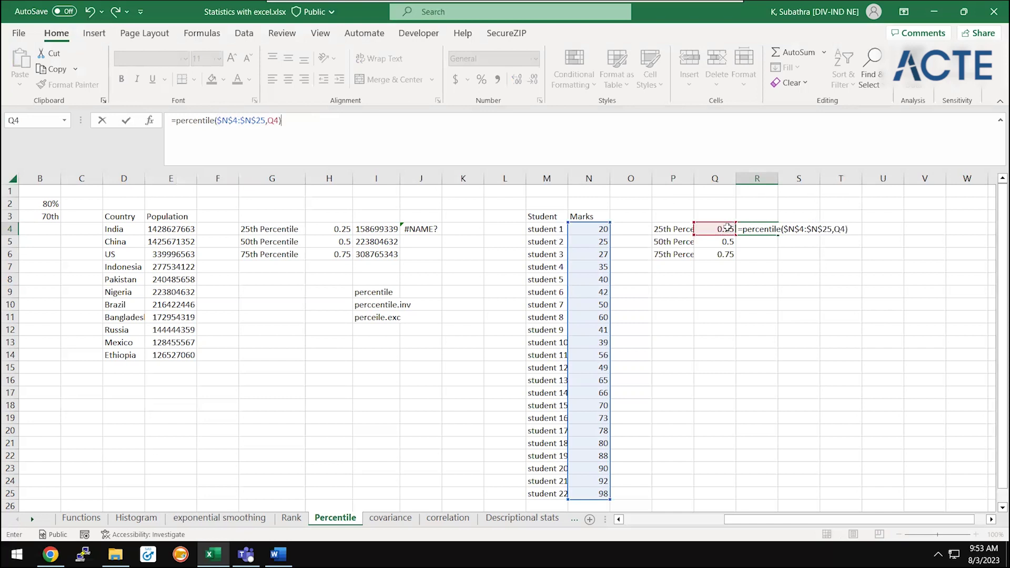
pyautogui.press('Return')
pyautogui.moveTo(777, 235); pyautogui.dragTo(778, 259)
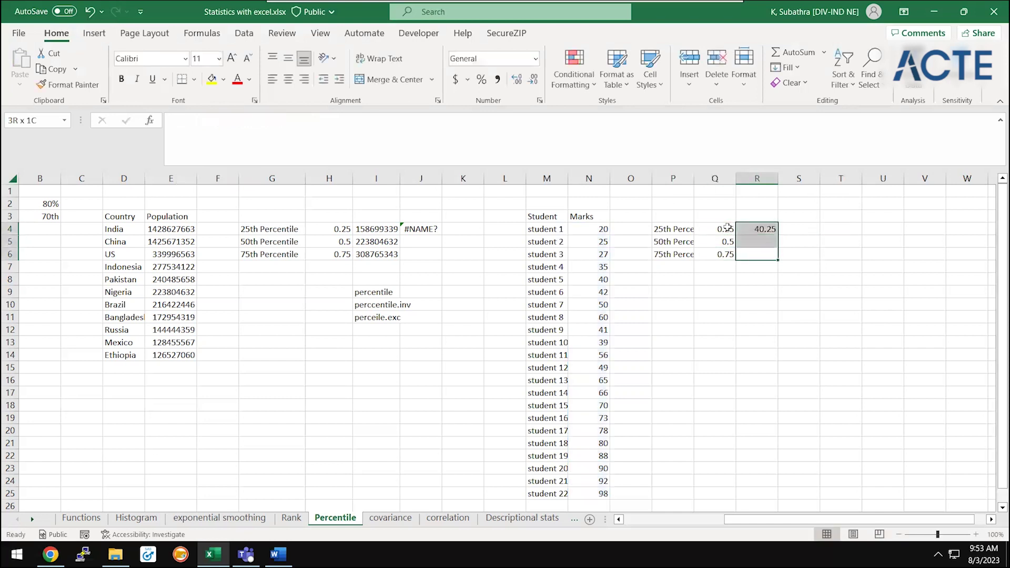
pyautogui.press('Up')
pyautogui.press('Up')
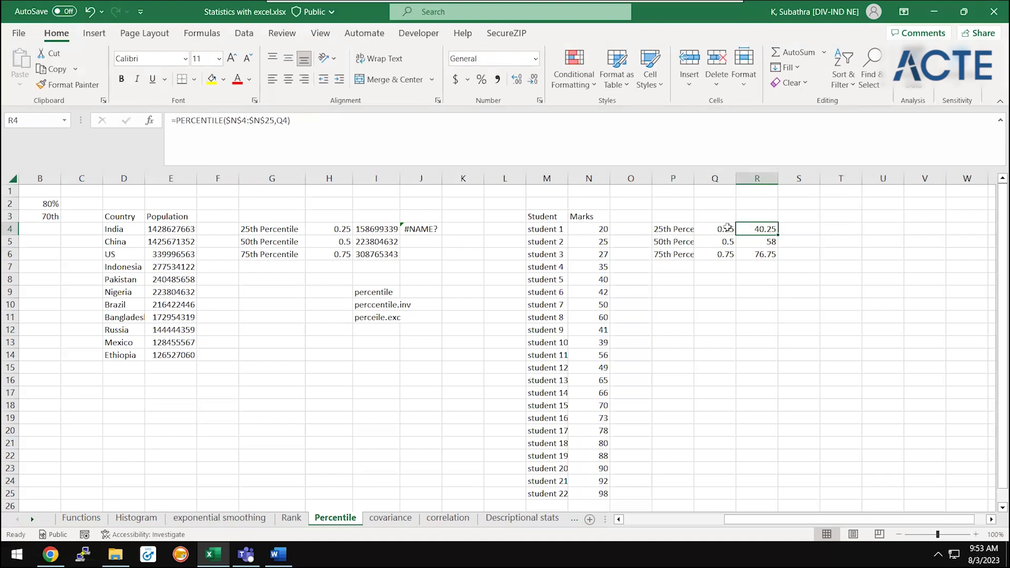
pyautogui.press('Right')
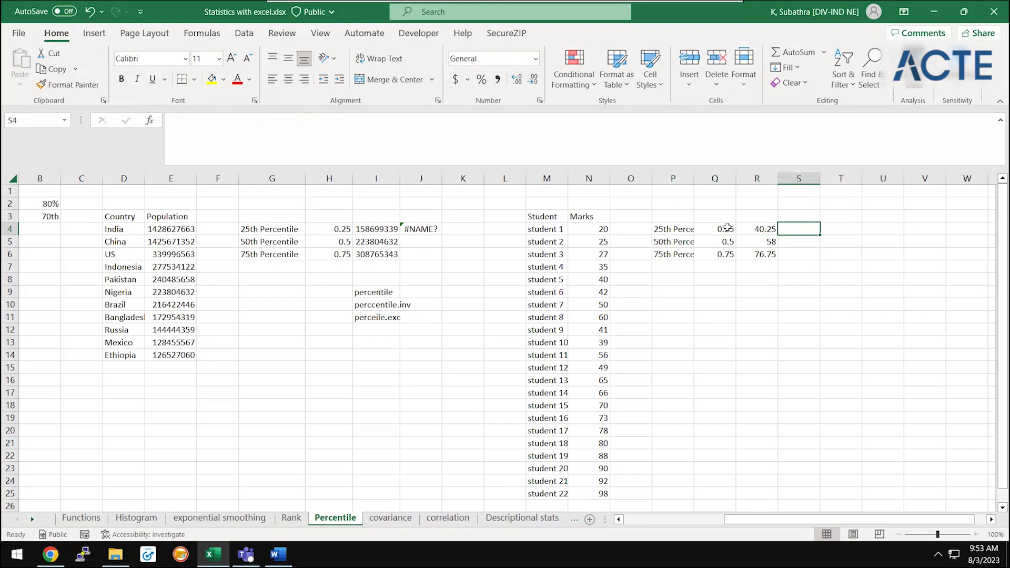
pyautogui.press('Left')
pyautogui.press('Left')
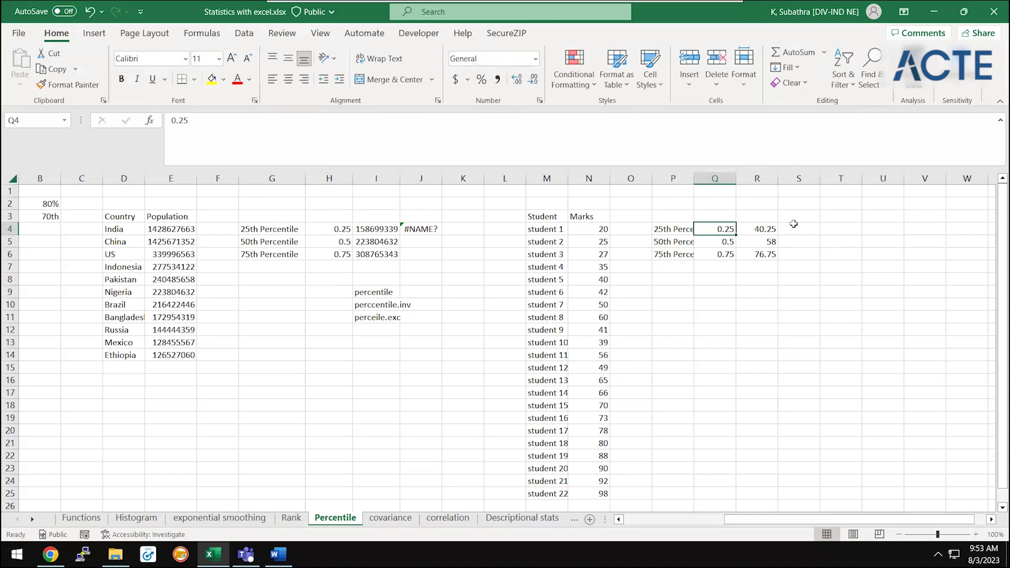
pyautogui.click(771, 231)
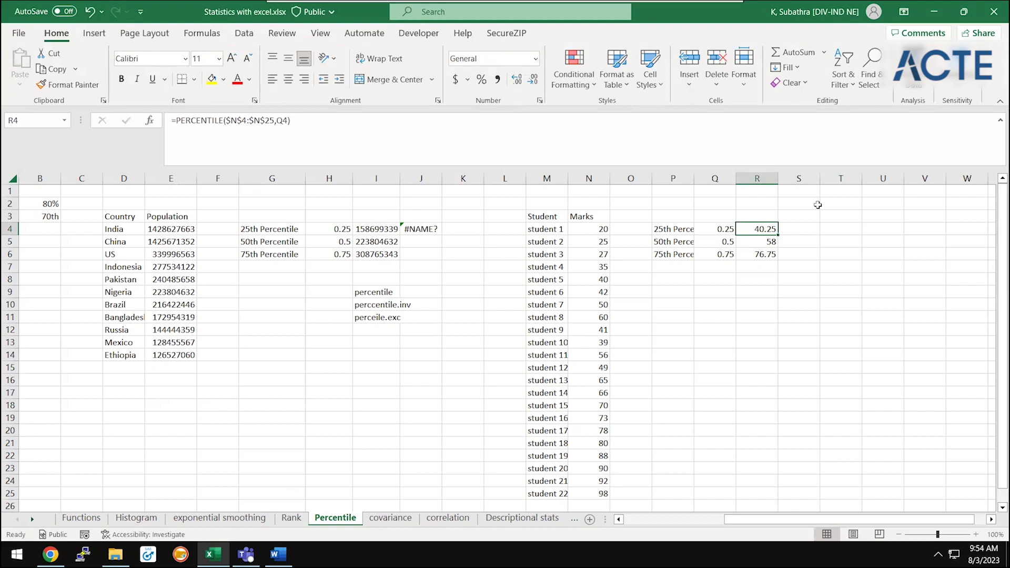
pyautogui.click(723, 213)
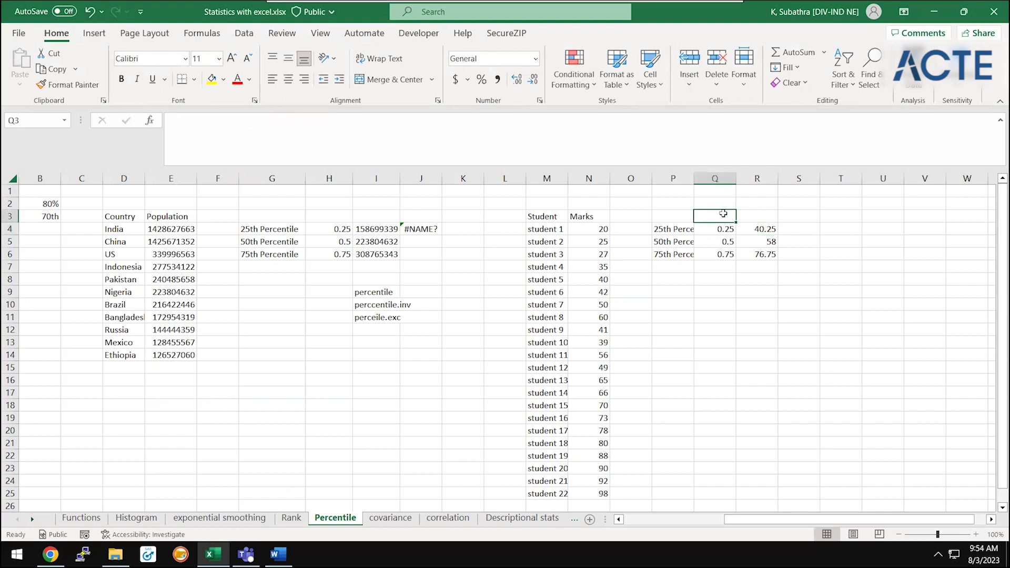
pyautogui.click(757, 227)
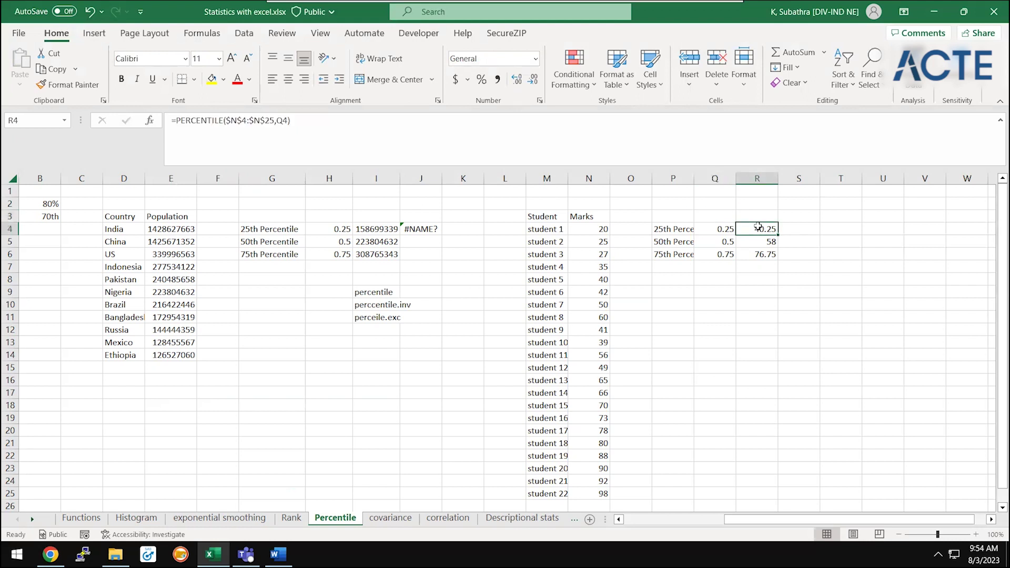
pyautogui.click(763, 245)
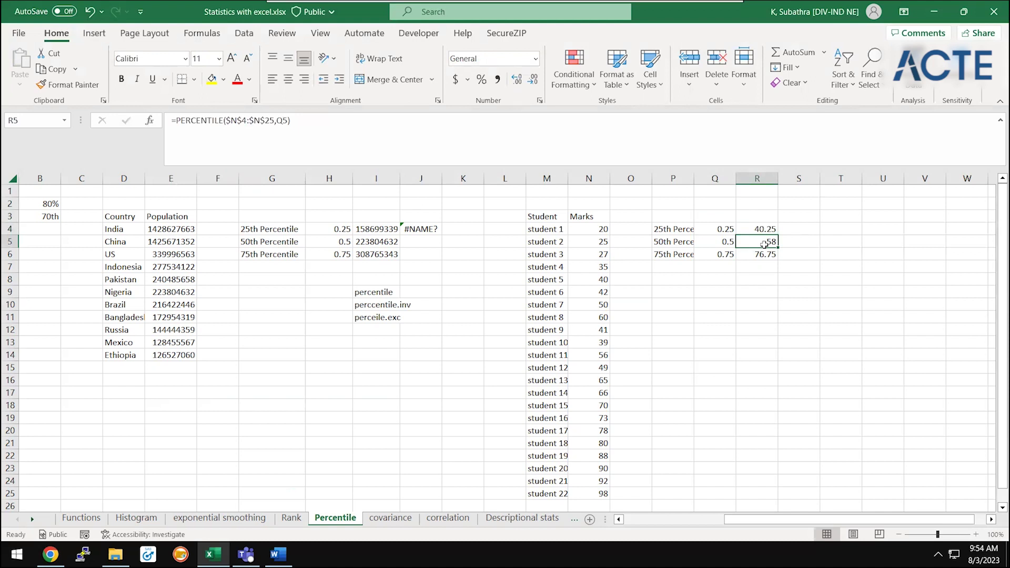
pyautogui.click(766, 255)
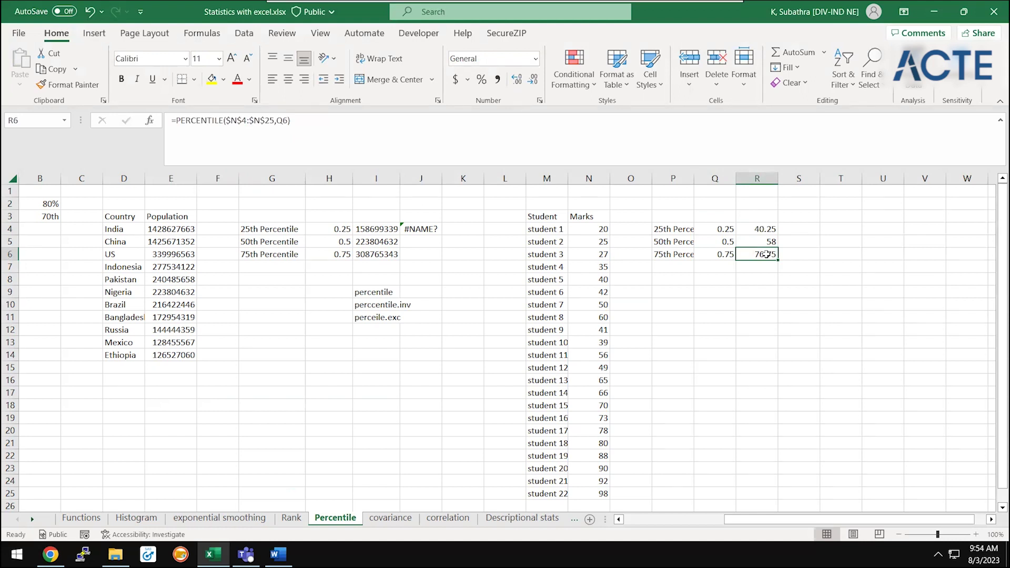
pyautogui.click(768, 314)
# - Start the R11 note as a formula referencing the 0.25 in Q4
pyautogui.write('radial')
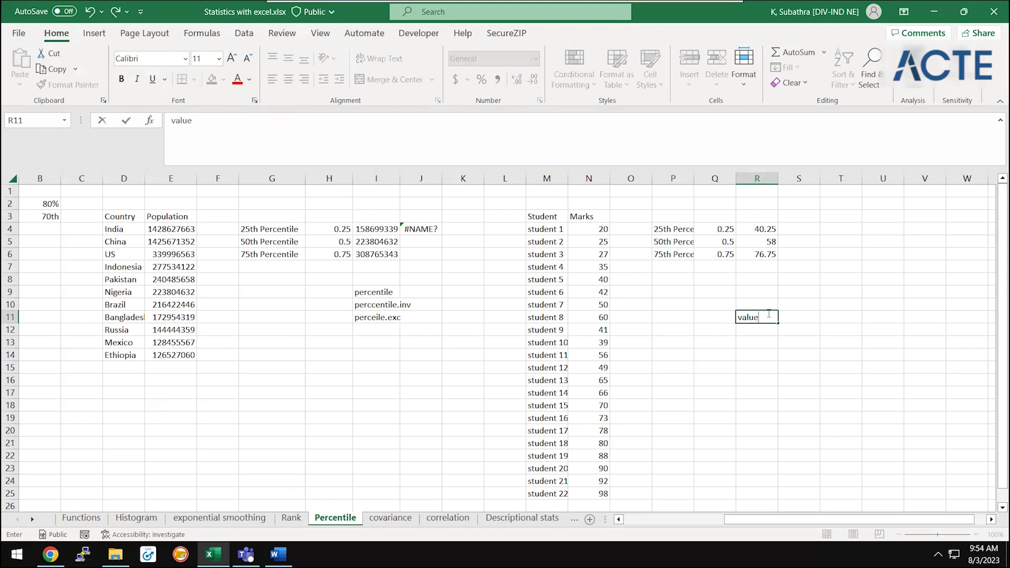
pyautogui.press('Escape')
pyautogui.write('=')
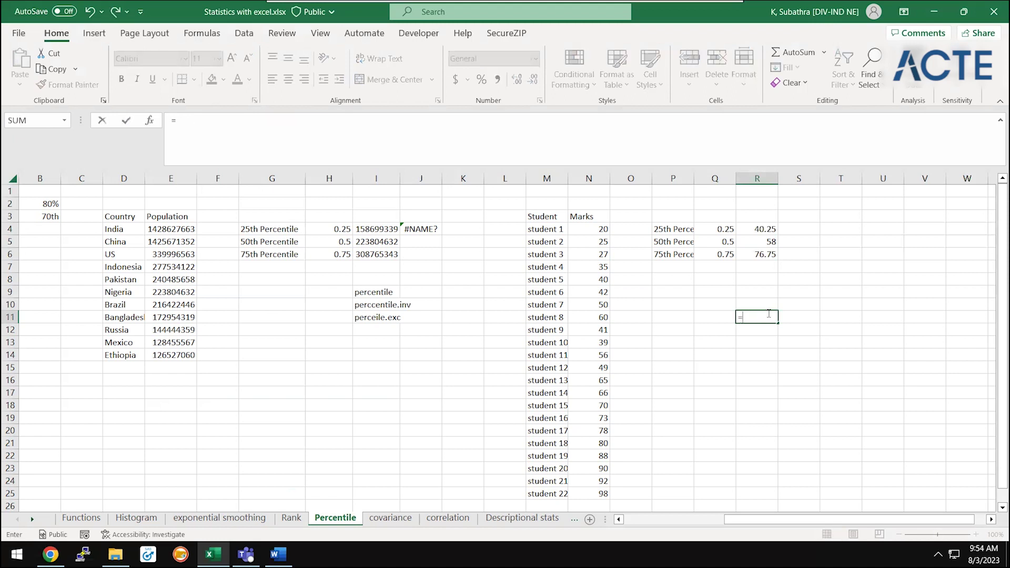
pyautogui.press('Up')
pyautogui.press('Up')
pyautogui.press('Up')
pyautogui.press('Up')
pyautogui.press('Up')
pyautogui.press('Down')
pyautogui.press('Down')
pyautogui.press('Down')
pyautogui.press('Down')
pyautogui.press('Down')
pyautogui.press('Down')
pyautogui.press('BackSpace')
pyautogui.press('BackSpace')
pyautogui.press('BackSpace')
pyautogui.click(718, 228)
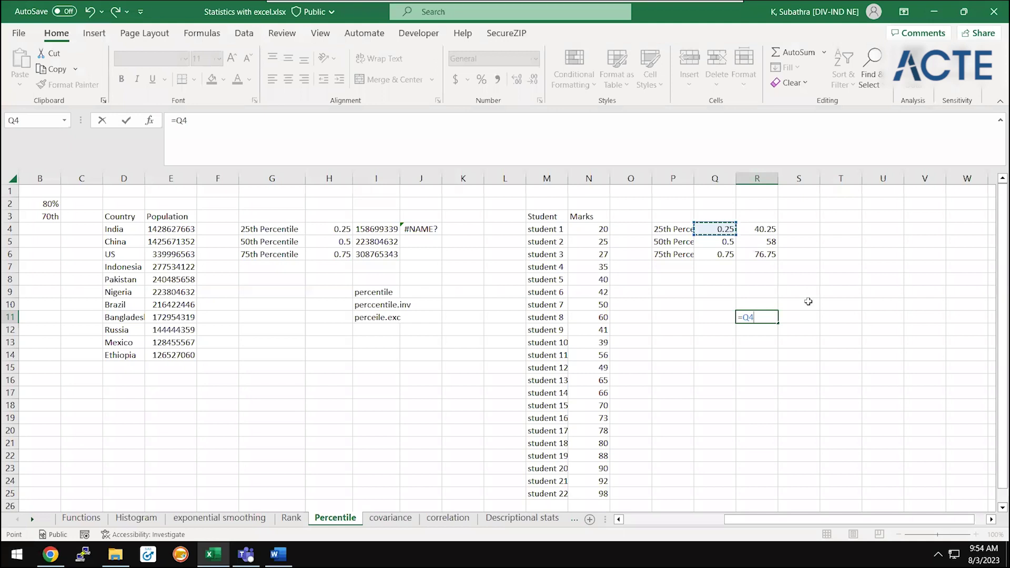
# - Add the text 'of population has scored less tha 40.25' and dismiss the formula error
pyautogui.write(' of ')
pyautogui.write('population has sci')
pyautogui.press('BackSpace')
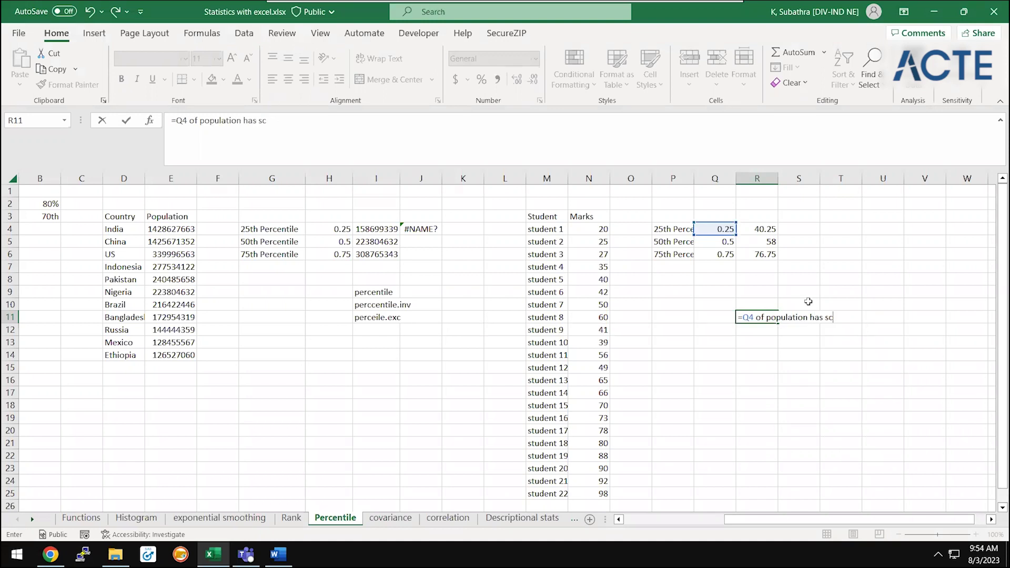
pyautogui.press('BackSpace')
pyautogui.write('cored less tha 40.25')
pyautogui.press('Return')
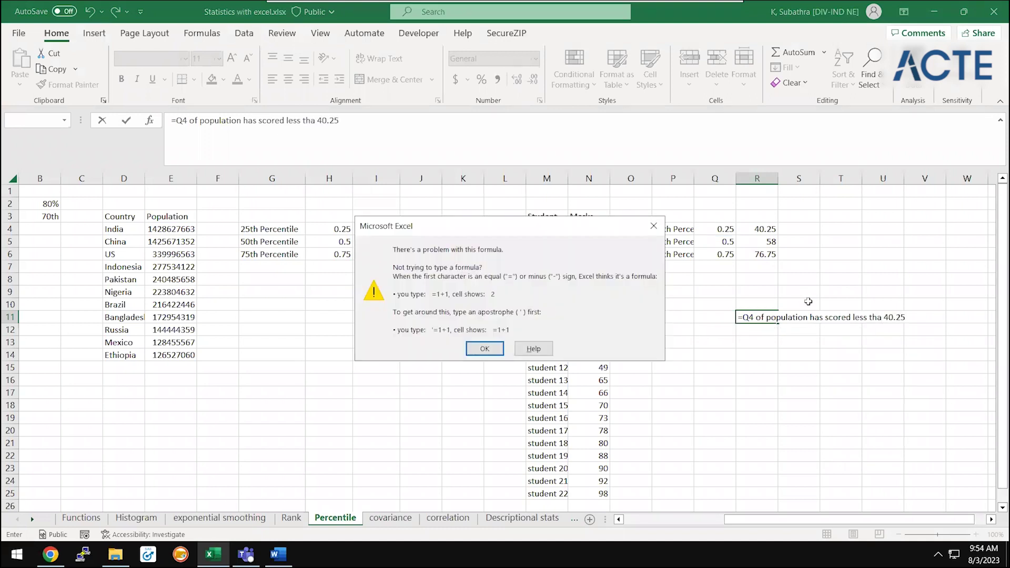
pyautogui.press('Return')
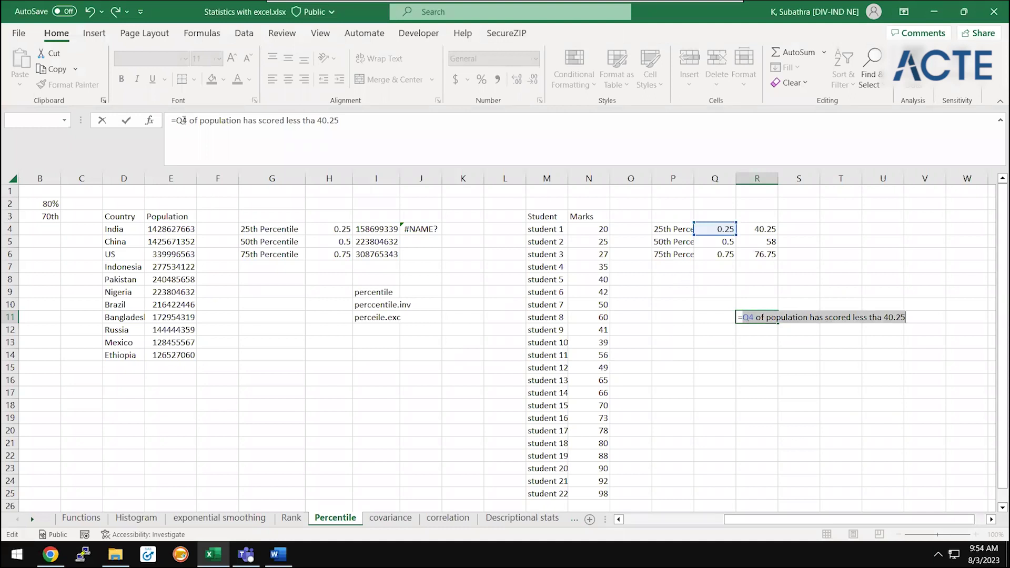
# - Replace the leading =Q4 with 25% so R11 reads '25% of population has scored less tha 40.25'
pyautogui.doubleClick(181, 120)
pyautogui.write('2')
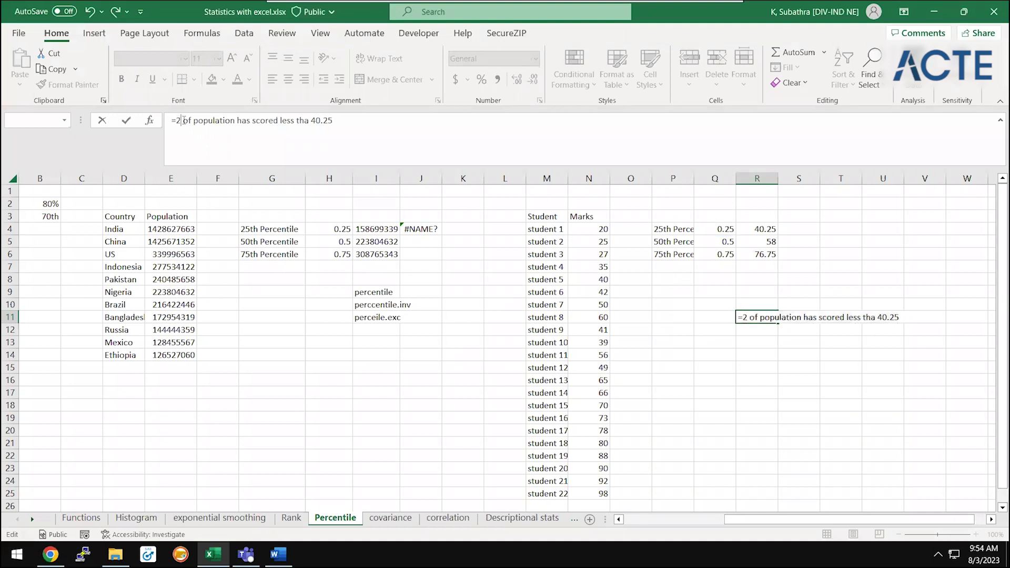
pyautogui.press('Delete')
pyautogui.press('BackSpace')
pyautogui.press('BackSpace')
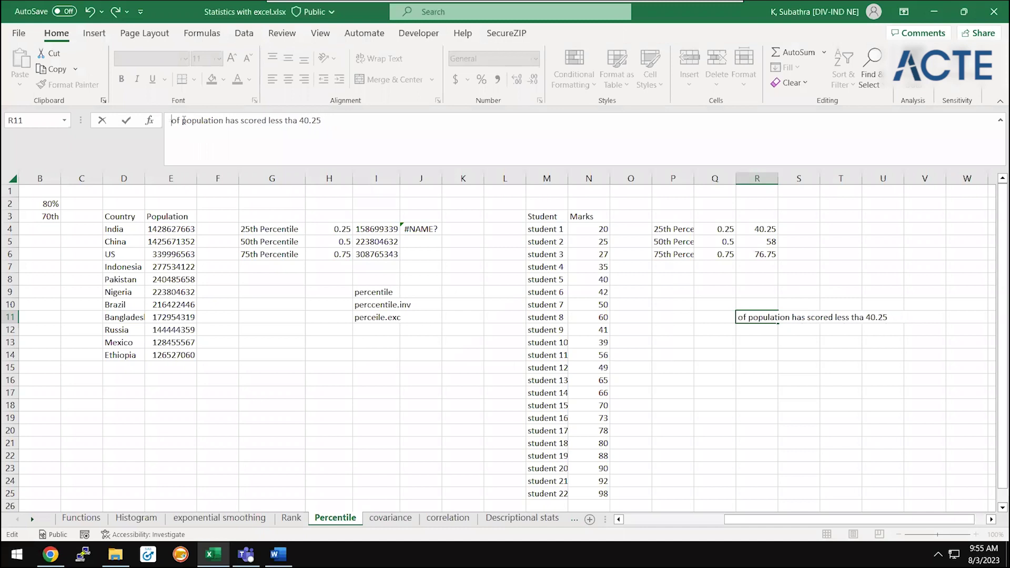
pyautogui.write('255')
pyautogui.press('BackSpace')
pyautogui.press('BackSpace')
pyautogui.write('%')
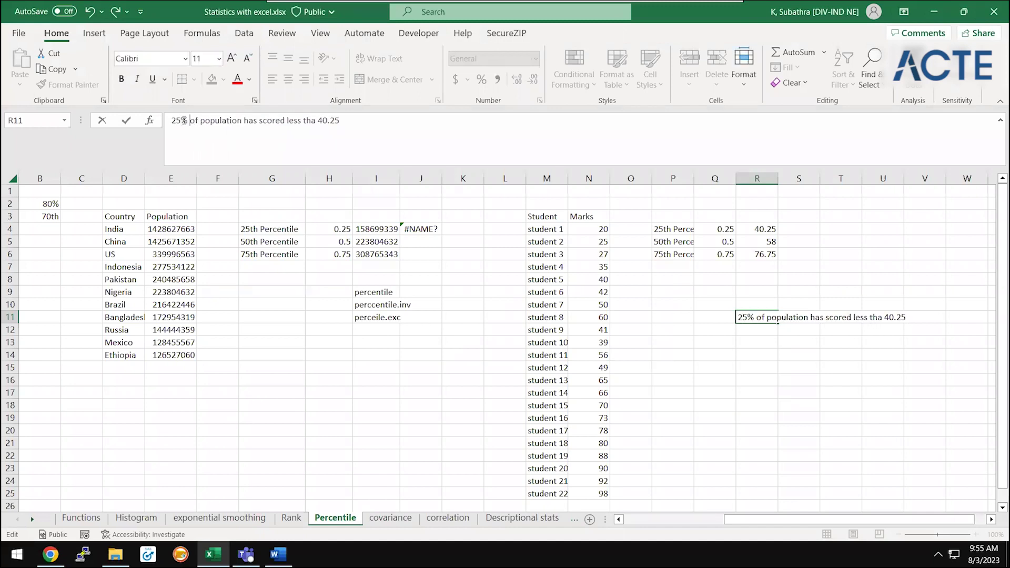
pyautogui.press('Return')
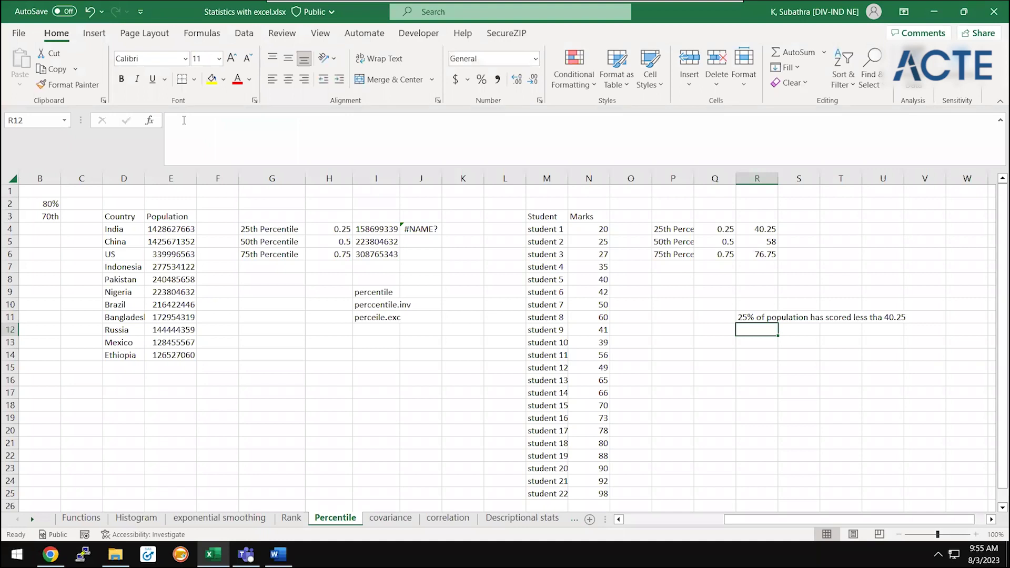
# - Enter a PERCENTILE.INV formula in S4 over $N$4:$N$25 with Q4 as the level
pyautogui.click(803, 240)
pyautogui.press('Up')
pyautogui.write('=')
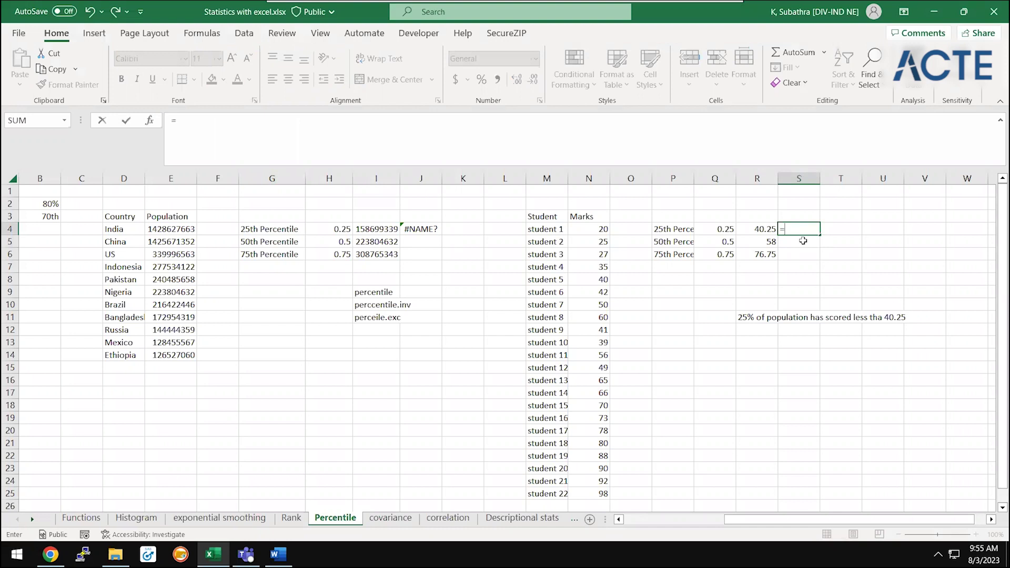
pyautogui.write('p')
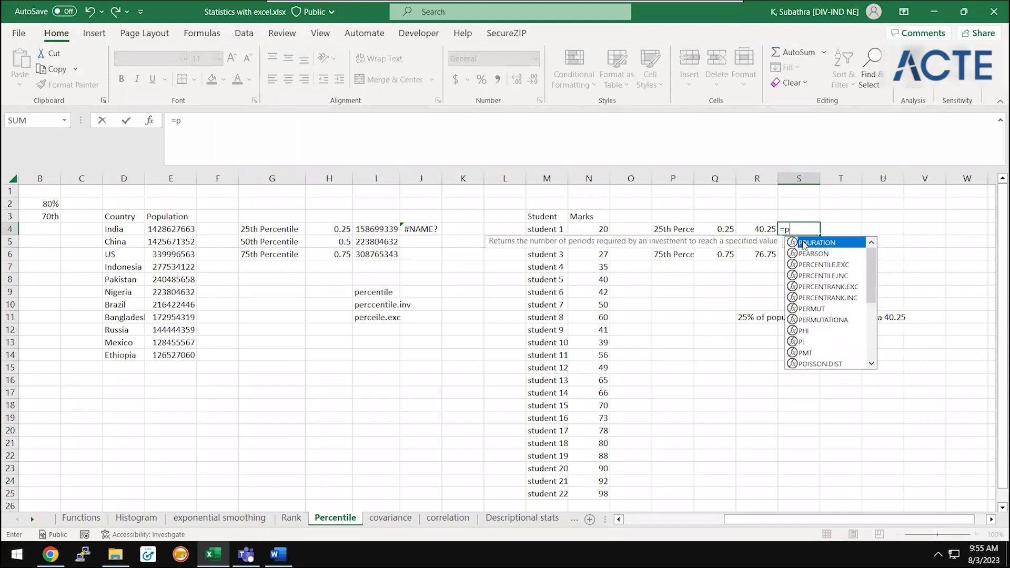
pyautogui.write('ercentile')
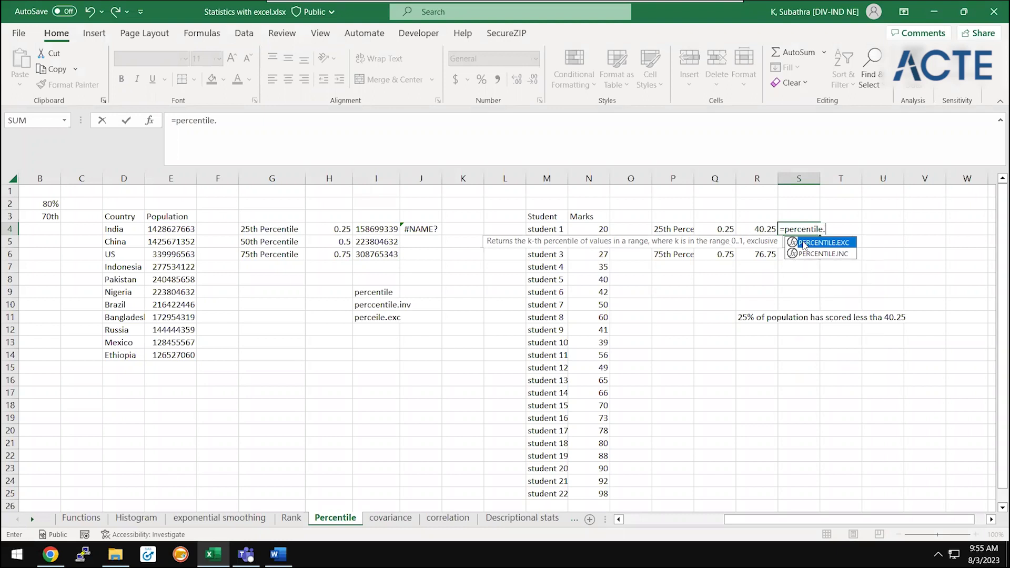
pyautogui.write('.inv(')
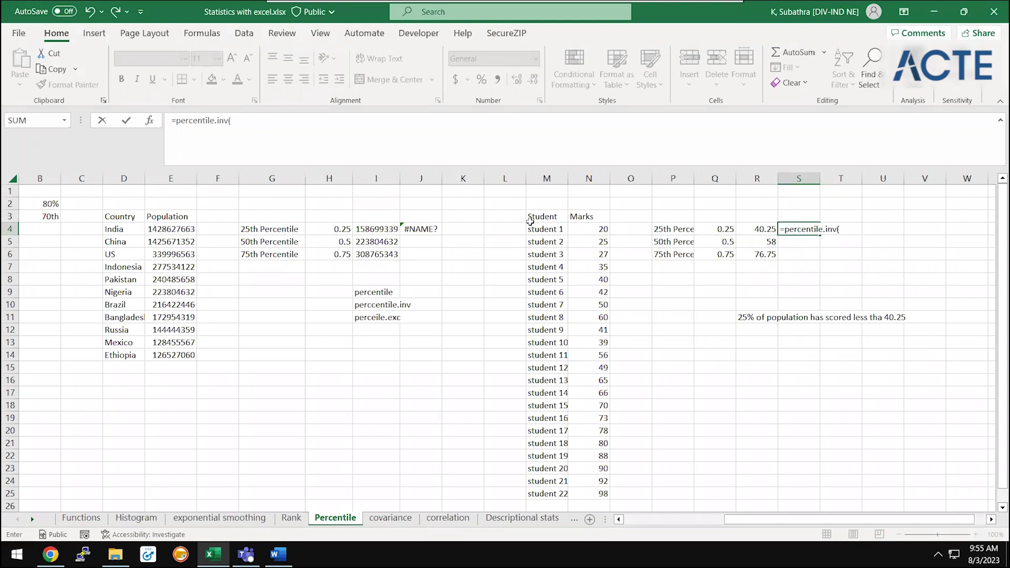
pyautogui.moveTo(589, 229); pyautogui.dragTo(589, 494)
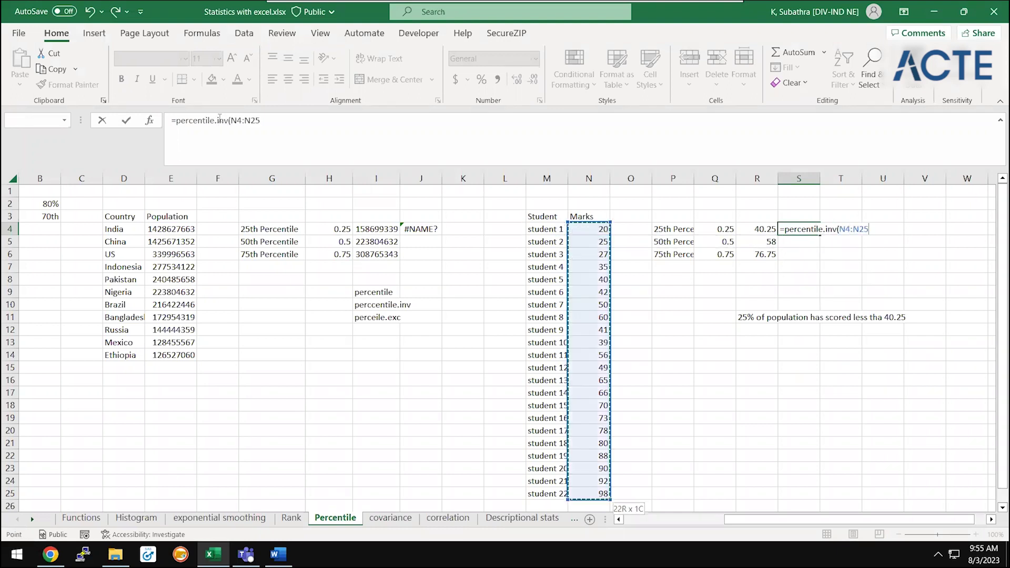
pyautogui.moveTo(231, 121); pyautogui.dragTo(245, 121)
pyautogui.press('F4')
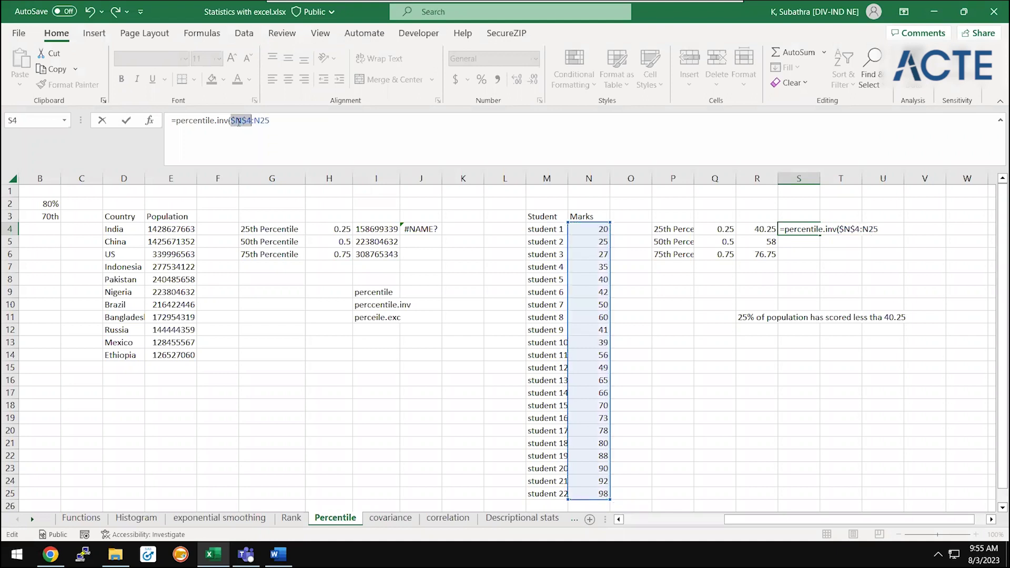
pyautogui.doubleClick(258, 121)
pyautogui.press('F4')
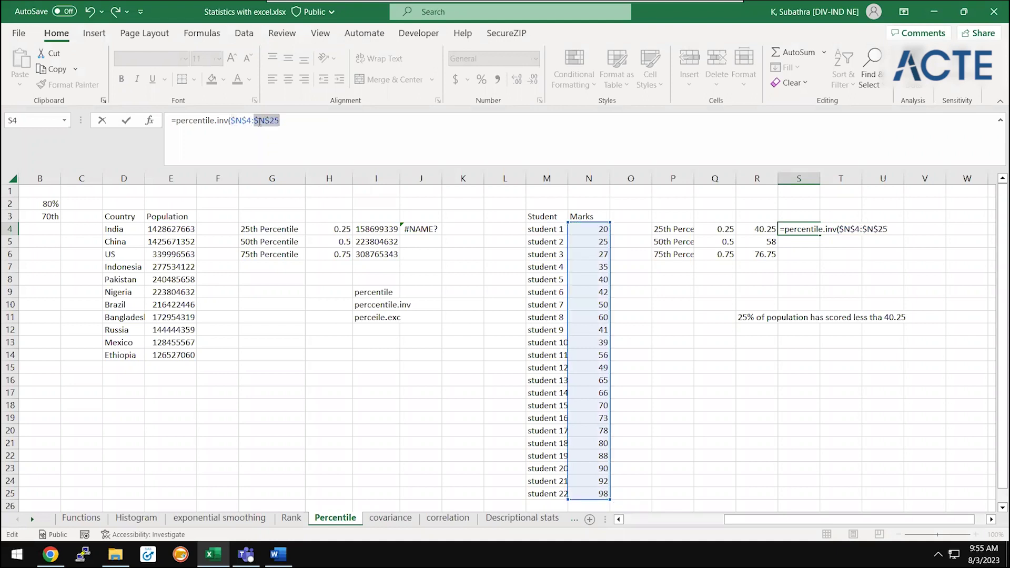
pyautogui.click(312, 120)
pyautogui.write(',')
pyautogui.click(735, 229)
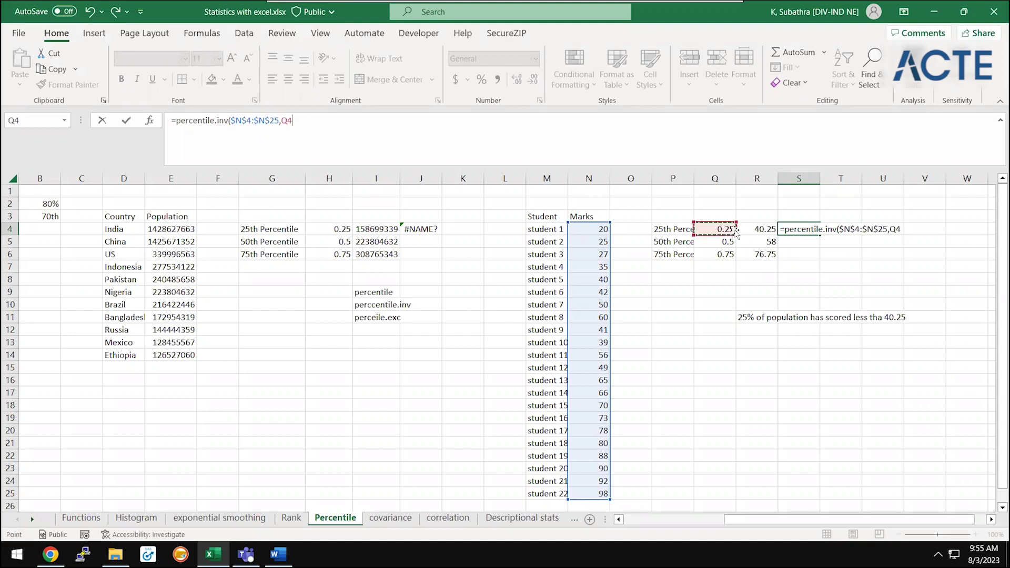
pyautogui.press('Return')
# - Rewrite S4 as PERCENTILE.INC($N$4:$N$25, Q4), returning 40.25
pyautogui.click(799, 229)
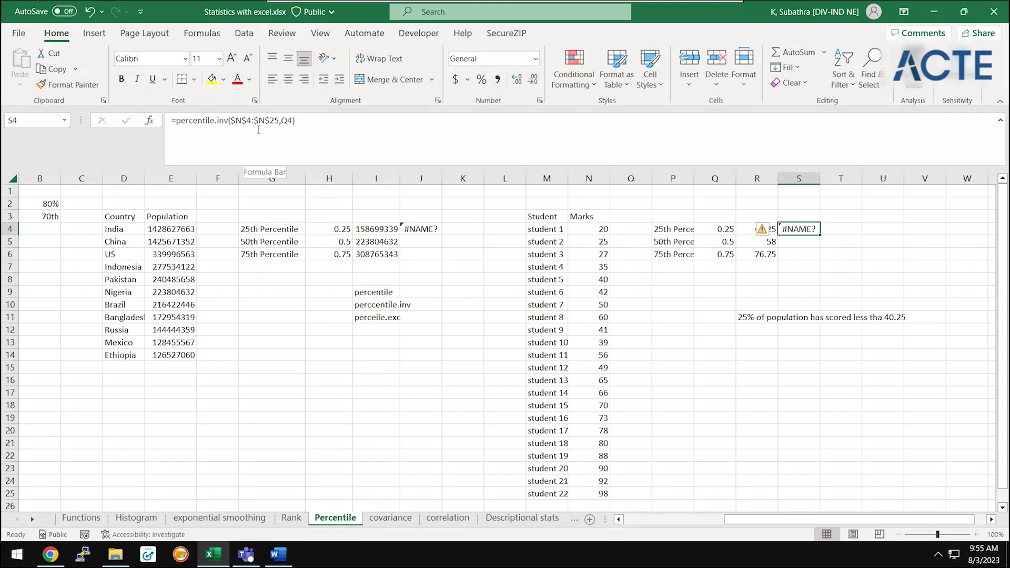
pyautogui.click(295, 121)
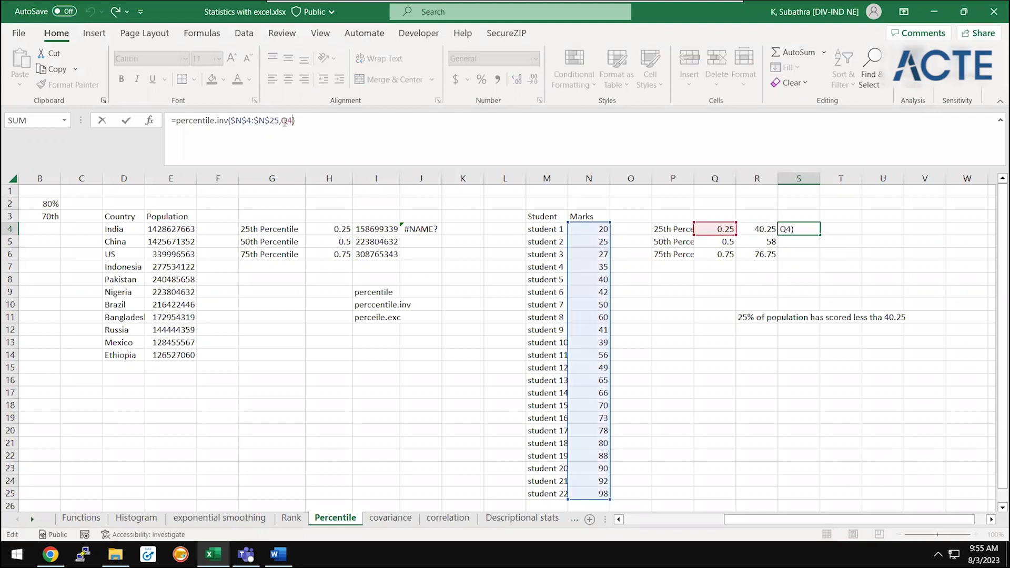
pyautogui.click(228, 121)
pyautogui.hotkey('shift', 'End')
pyautogui.press('Delete')
pyautogui.press('BackSpace')
pyautogui.press('BackSpace')
pyautogui.press('BackSpace')
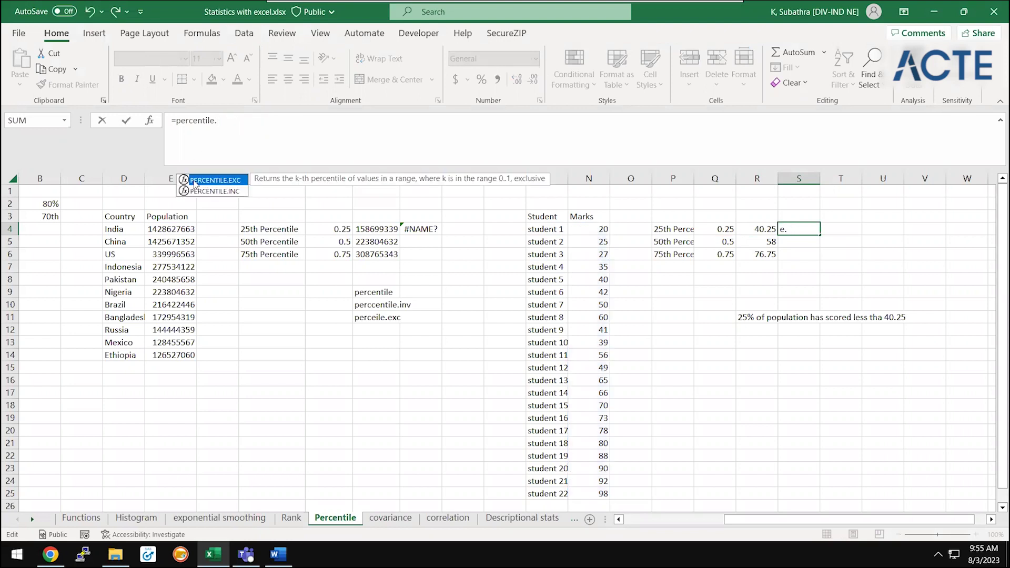
pyautogui.doubleClick(210, 191)
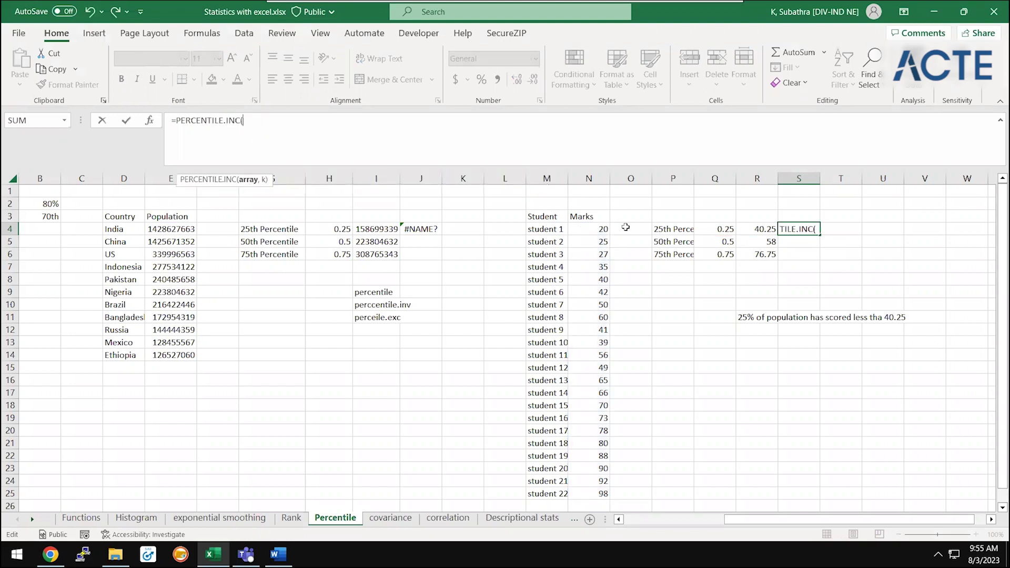
pyautogui.click(605, 228)
pyautogui.hotkey('ctrl', 'shift', 'Down')
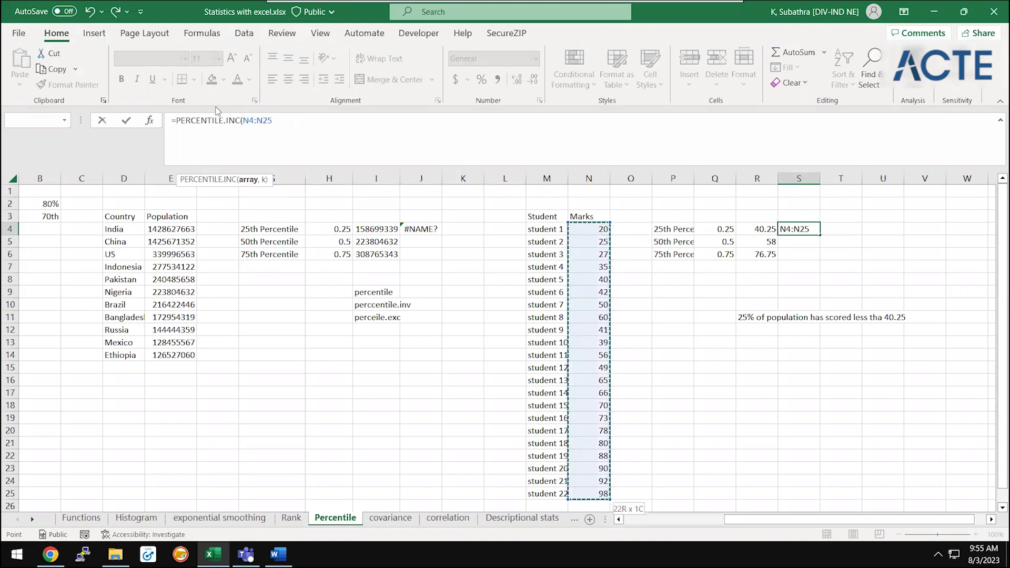
pyautogui.click(250, 120)
pyautogui.doubleClick(250, 120)
pyautogui.press('F4')
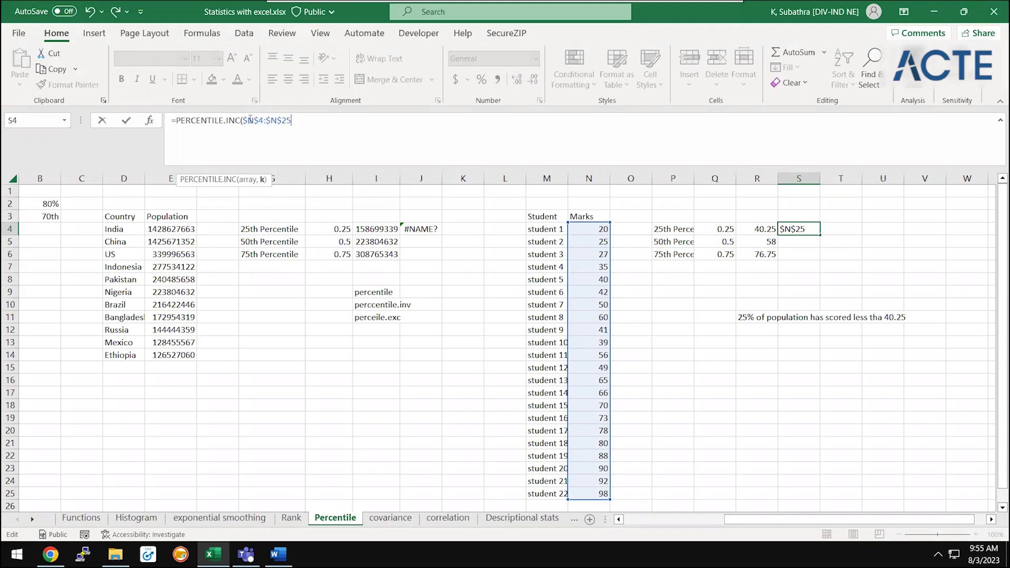
pyautogui.write(',')
pyautogui.click(728, 227)
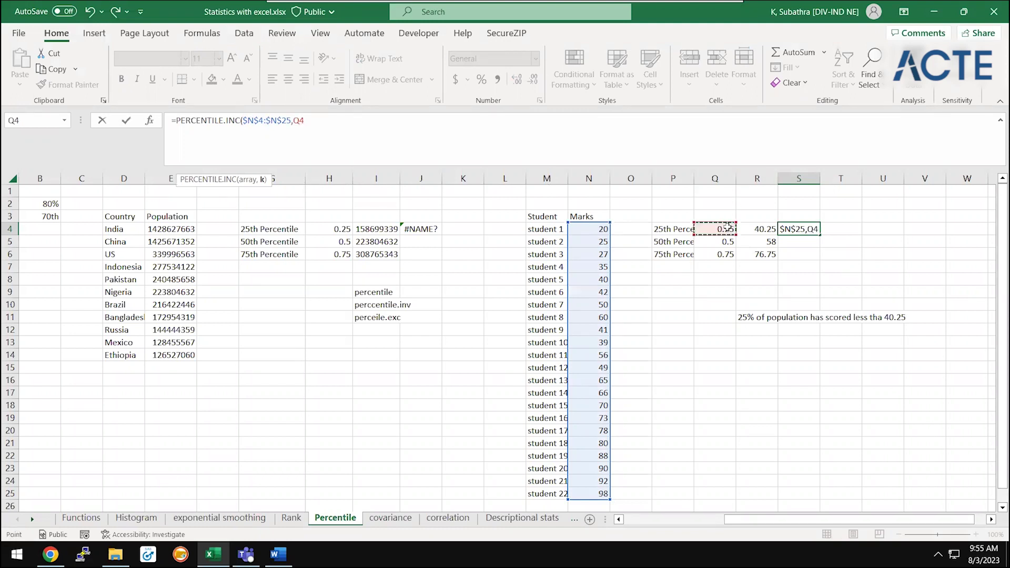
pyautogui.press('Return')
# - Fill the S4 formula down to S6 and copy it
pyautogui.press('Up')
pyautogui.press('Down')
pyautogui.press('Down')
pyautogui.hotkey('shift', 'Up')
pyautogui.hotkey('shift', 'Up')
pyautogui.hotkey('ctrl', 'd')
pyautogui.press('Up')
pyautogui.press('Up')
pyautogui.hotkey('ctrl', 'c')
# - Paste into T4, change it to PERCENTILE.EXC using Q4, and fill down to T6
pyautogui.press('Right')
pyautogui.hotkey('ctrl', 'v')
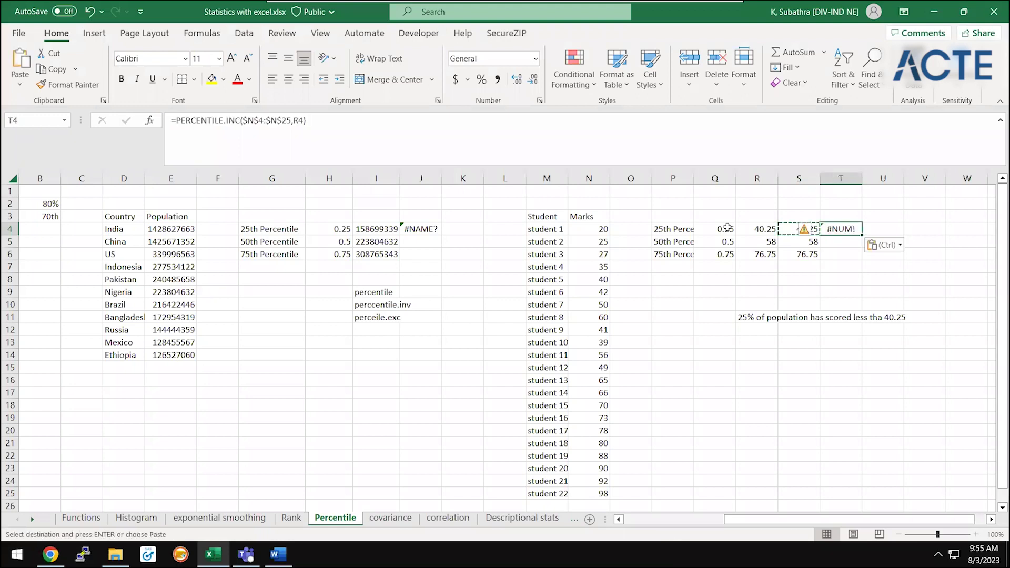
pyautogui.press('F2')
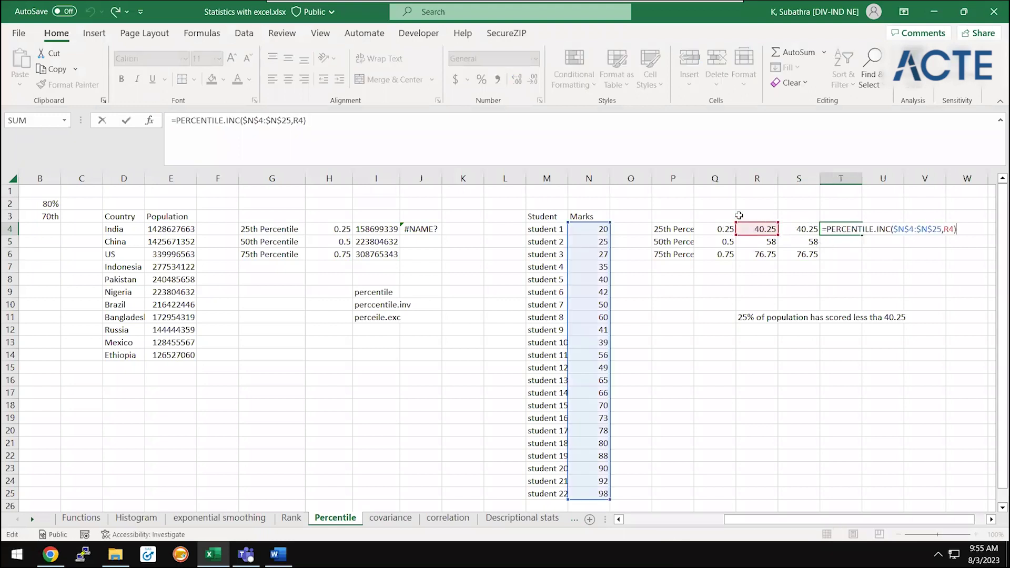
pyautogui.moveTo(751, 222); pyautogui.dragTo(729, 223)
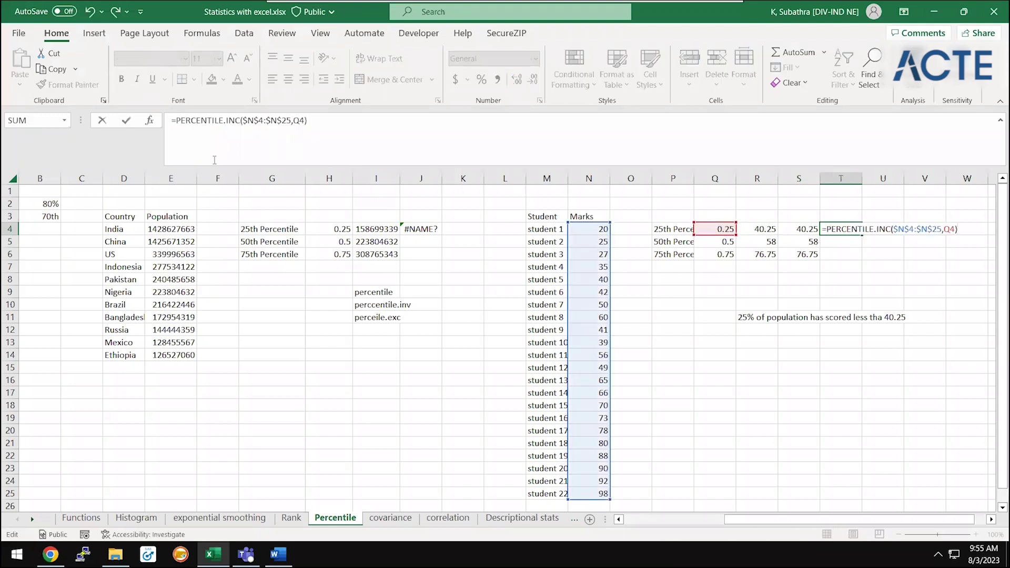
pyautogui.press('BackSpace')
pyautogui.press('Delete')
pyautogui.write('ex')
pyautogui.press('Return')
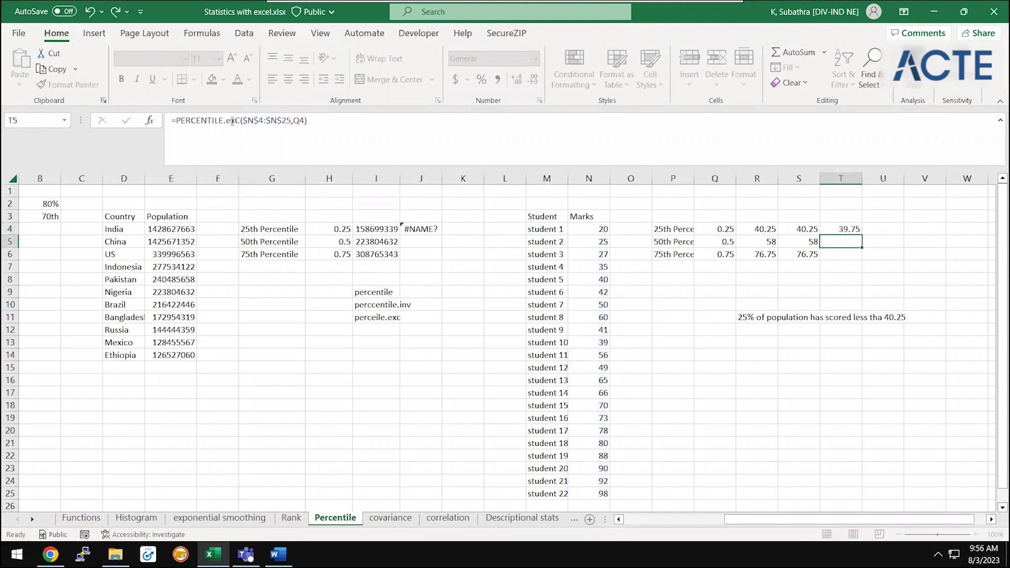
pyautogui.press('Return')
# - Head R3:T3 with percentile, percentile.inc and percentile.exc
pyautogui.press('Down')
pyautogui.press('Up')
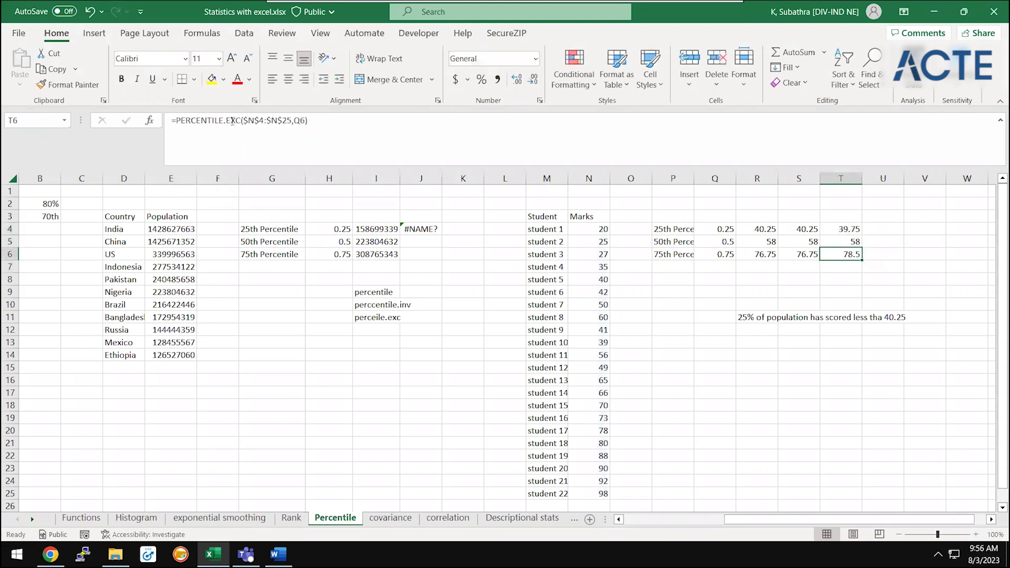
pyautogui.press('Up')
pyautogui.press('Up')
pyautogui.press('Left')
pyautogui.press('Up')
pyautogui.press('Left')
pyautogui.write('pe')
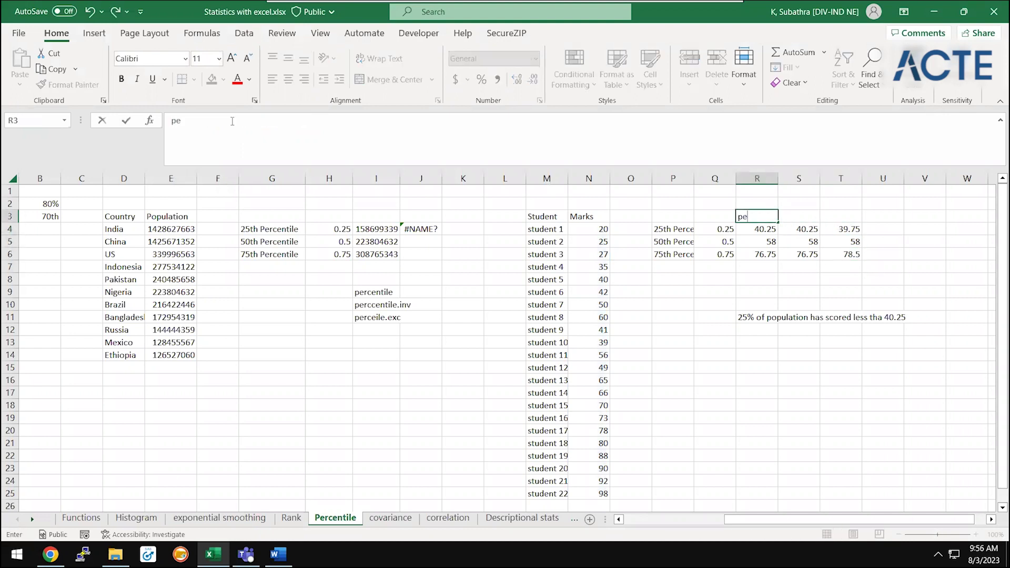
pyautogui.write('rcentile')
pyautogui.press('Tab')
pyautogui.write('percentile.in')
pyautogui.press('Tab')
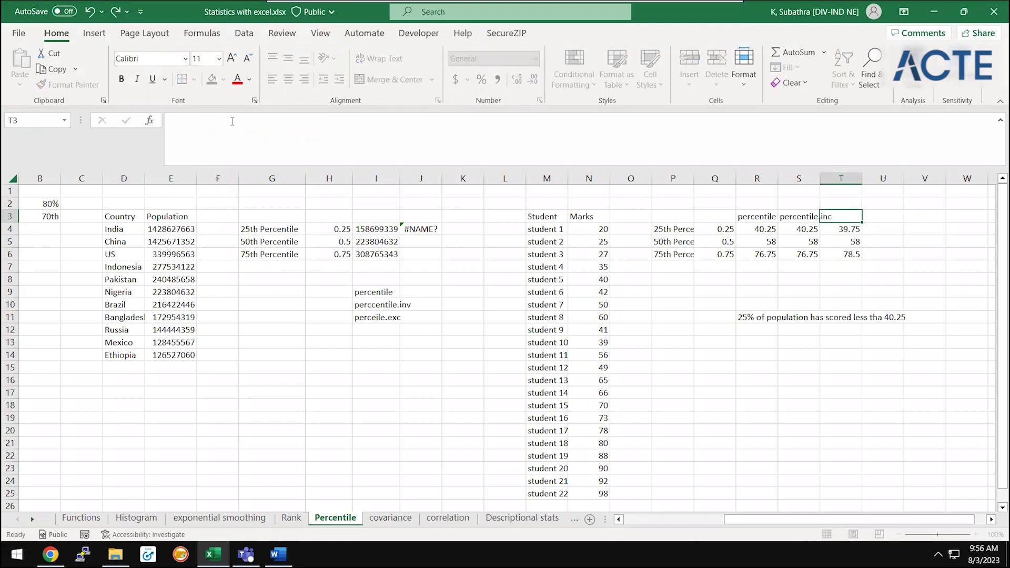
pyautogui.write('percentile.exce')
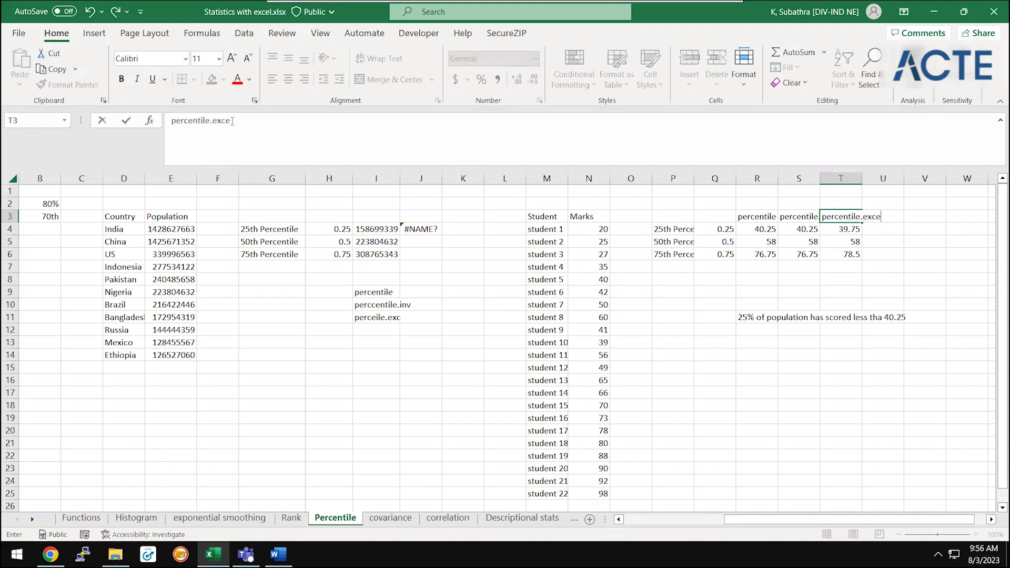
pyautogui.press('BackSpace')
# - Clear the stray 'percent' text started in Q3
pyautogui.press('Return')
pyautogui.press('Left')
pyautogui.press('Left')
pyautogui.press('Up')
pyautogui.write('p')
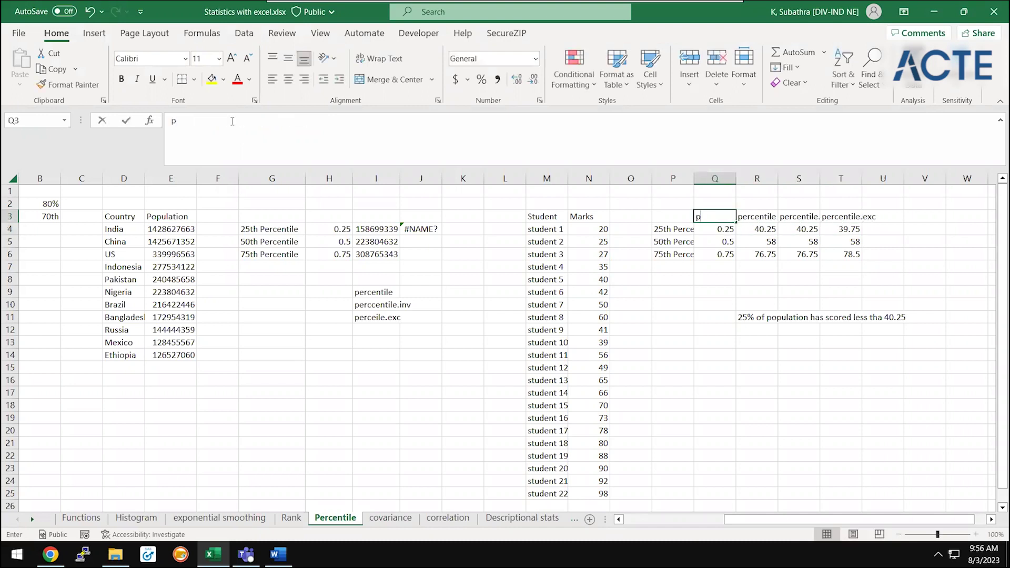
pyautogui.write('ercent')
pyautogui.press('BackSpace')
pyautogui.press('BackSpace')
pyautogui.press('BackSpace')
pyautogui.press('BackSpace')
pyautogui.press('BackSpace')
pyautogui.press('BackSpace')
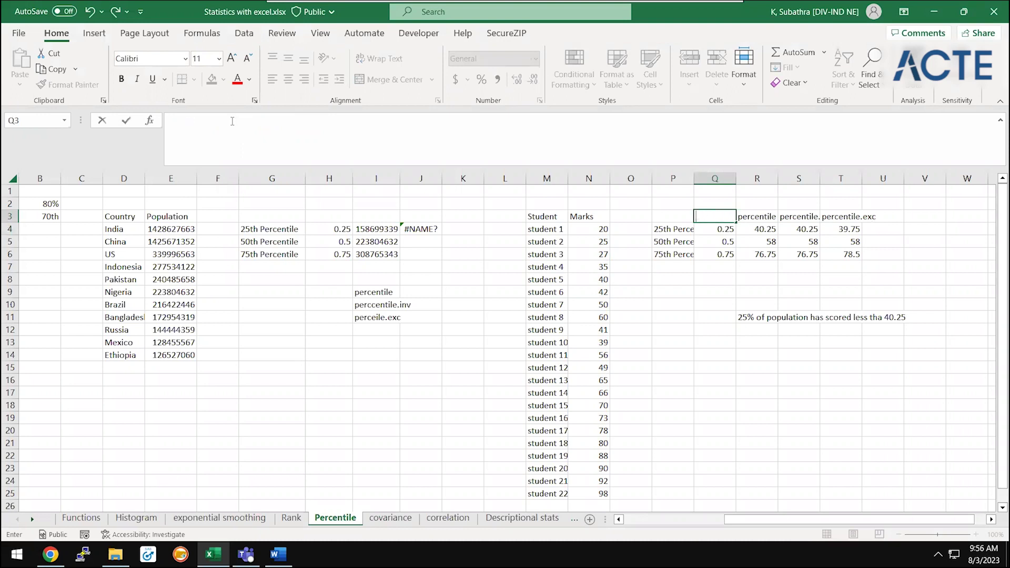
pyautogui.press('Right')
# - AutoFit the column widths of the R3:T6 results table
pyautogui.hotkey('ctrl', 'shift', 'Right')
pyautogui.hotkey('ctrl', 'shift', 'Down')
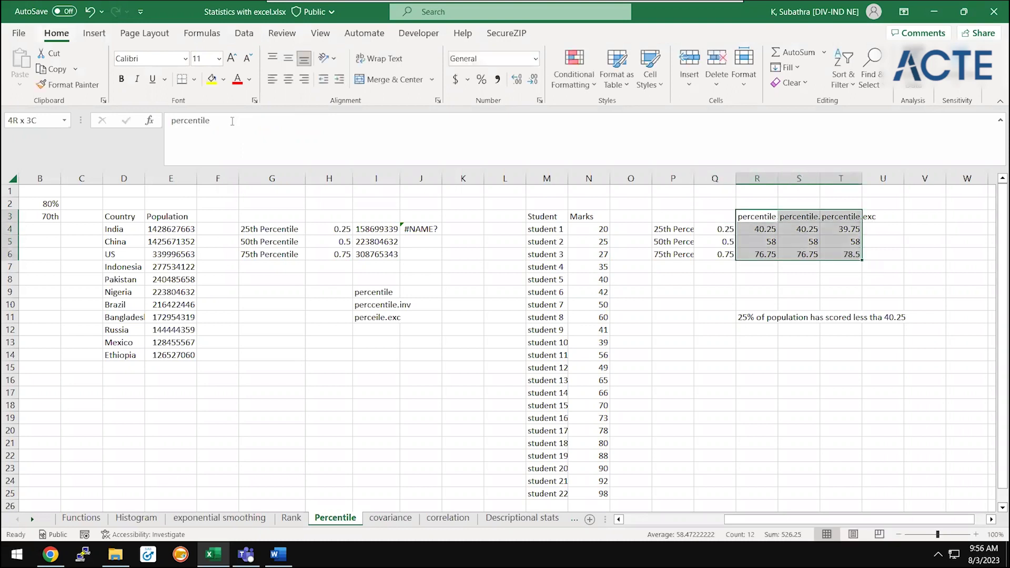
pyautogui.hotkey('alt', 'h')
pyautogui.press('o')
pyautogui.press('i')
pyautogui.press('Down')
# - Select the percentile and percentile.inc results in R4:S6
pyautogui.press('Right')
pyautogui.press('Right')
pyautogui.press('Left')
pyautogui.press('Left')
pyautogui.press('Left')
pyautogui.press('Right')
pyautogui.hotkey('shift', 'Down')
pyautogui.hotkey('shift', 'Down')
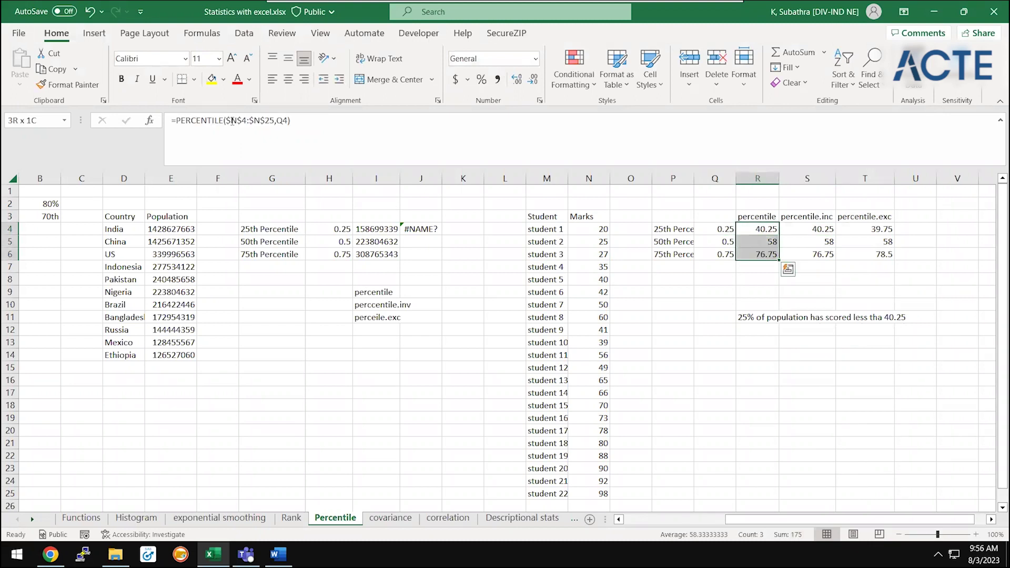
pyautogui.press('Right')
pyautogui.hotkey('shift', 'Down')
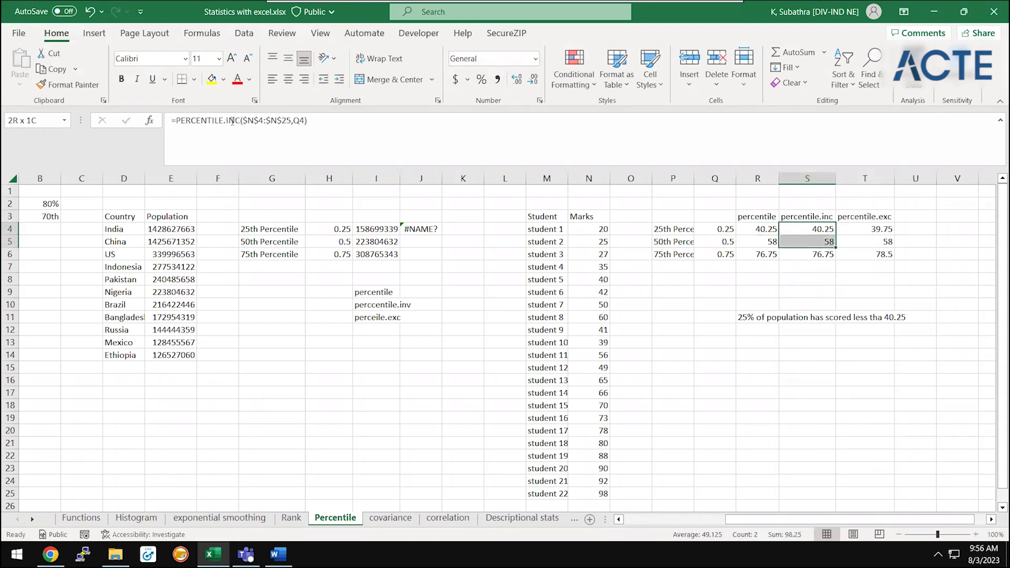
pyautogui.hotkey('shift', 'Down')
pyautogui.press('Left')
# - Review the R–S percentile results, the marks range N4:N25 and the PERCENTILE.EXC formula in T4
pyautogui.hotkey('shift', 'Right')
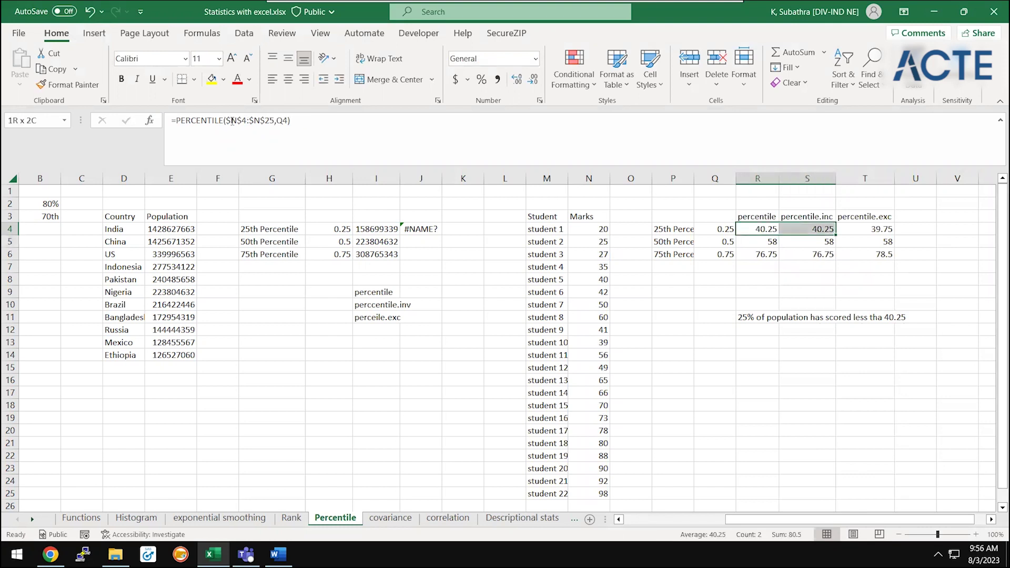
pyautogui.hotkey('shift', 'Down')
pyautogui.hotkey('shift', 'Down')
pyautogui.hotkey('shift', 'Down')
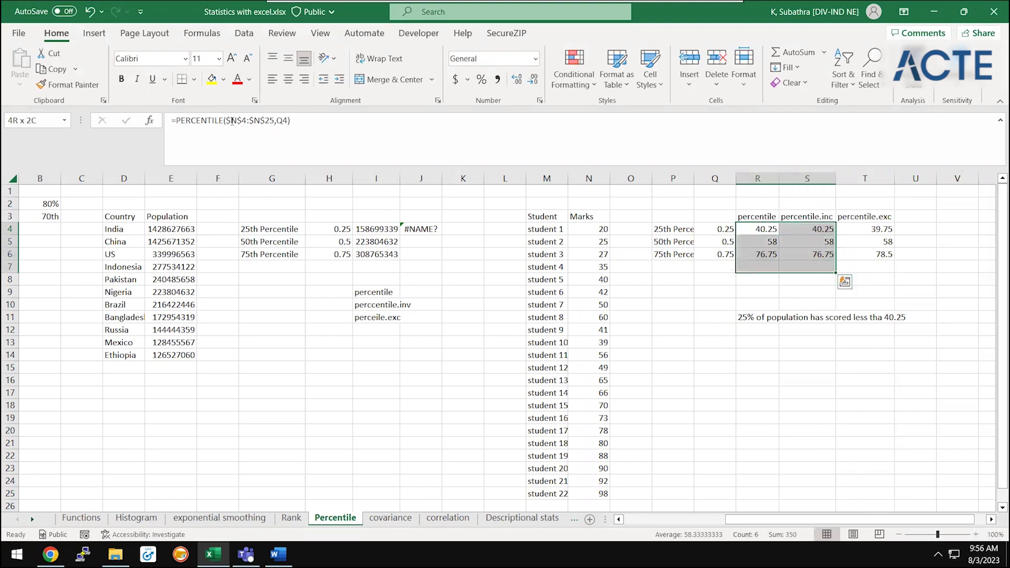
pyautogui.click(604, 246)
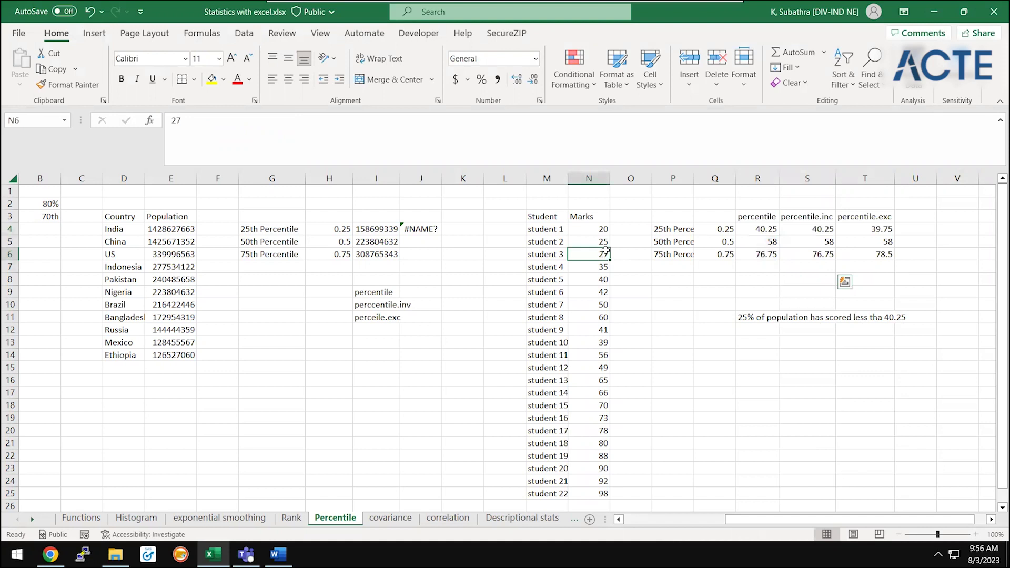
pyautogui.press('Up')
pyautogui.hotkey('ctrl', 'shift', 'Down')
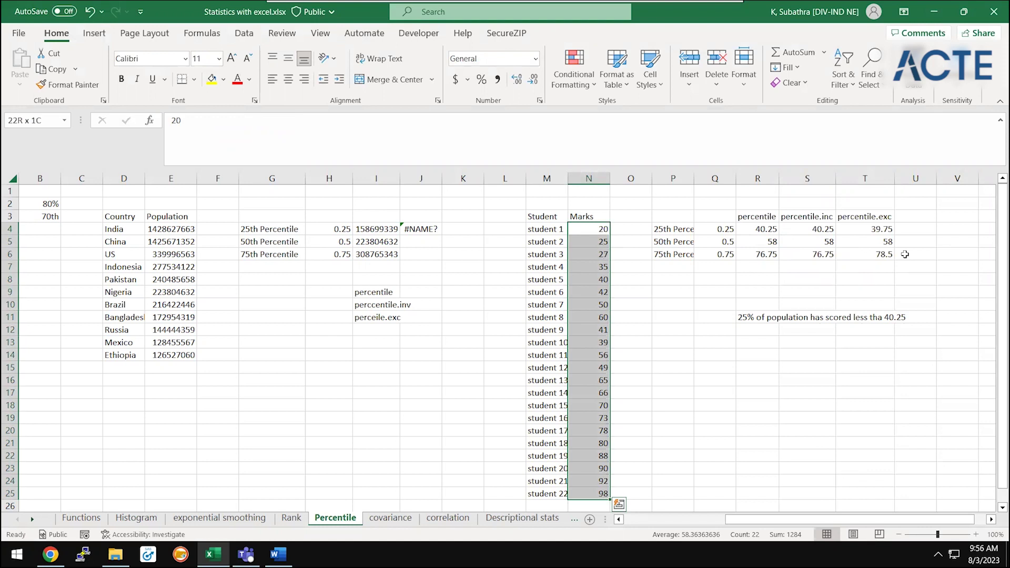
pyautogui.click(886, 229)
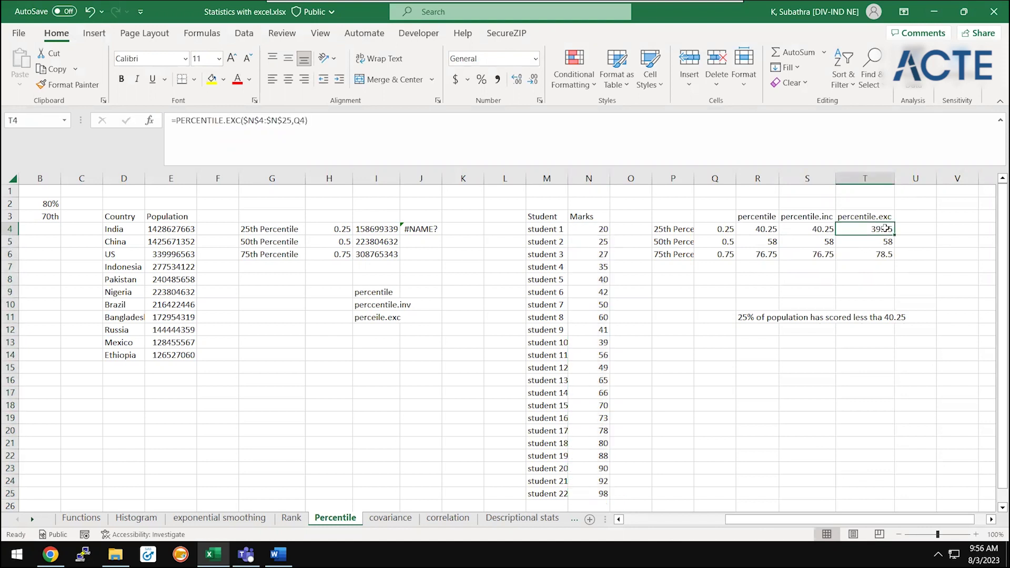
pyautogui.click(585, 313)
pyautogui.hotkey('ctrl', 'Up')
pyautogui.press('Down')
pyautogui.hotkey('ctrl', 'Down')
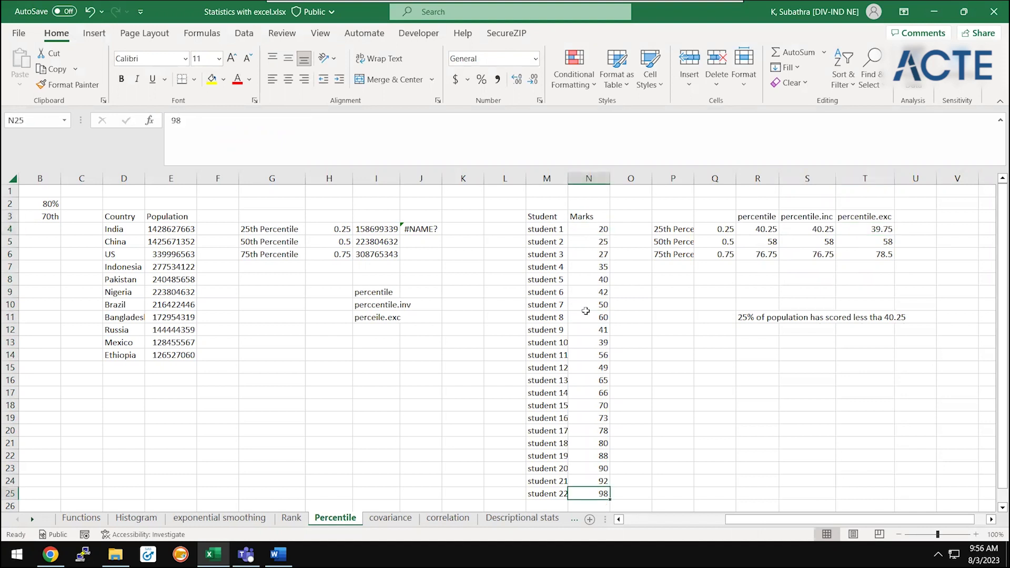
# - Test a trial =PERCENTILE.INC(N5:N24,0.25) formula in U4, then clear it
pyautogui.click(939, 226)
pyautogui.press('Left')
pyautogui.write('=perc')
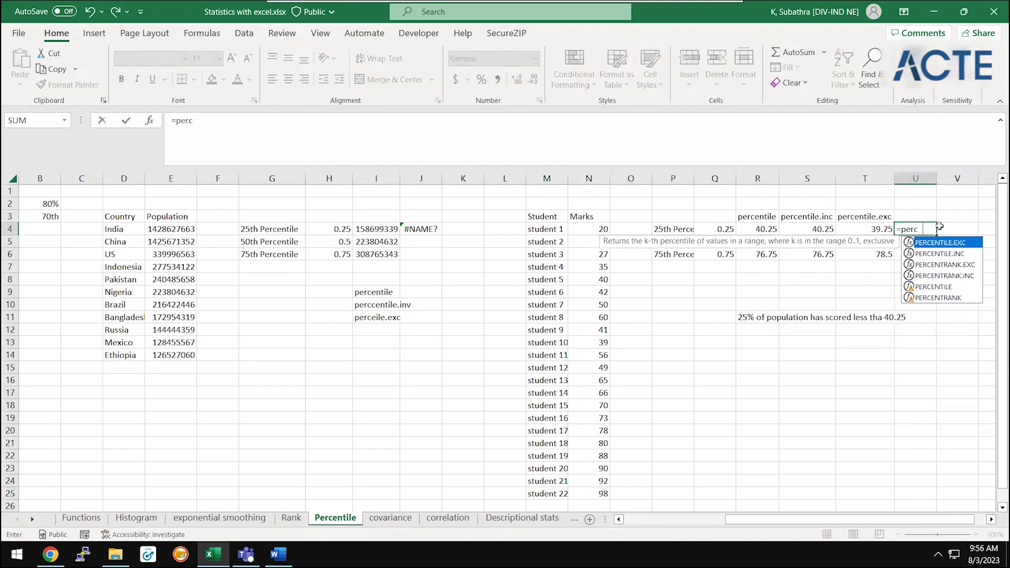
pyautogui.write('entile.inc')
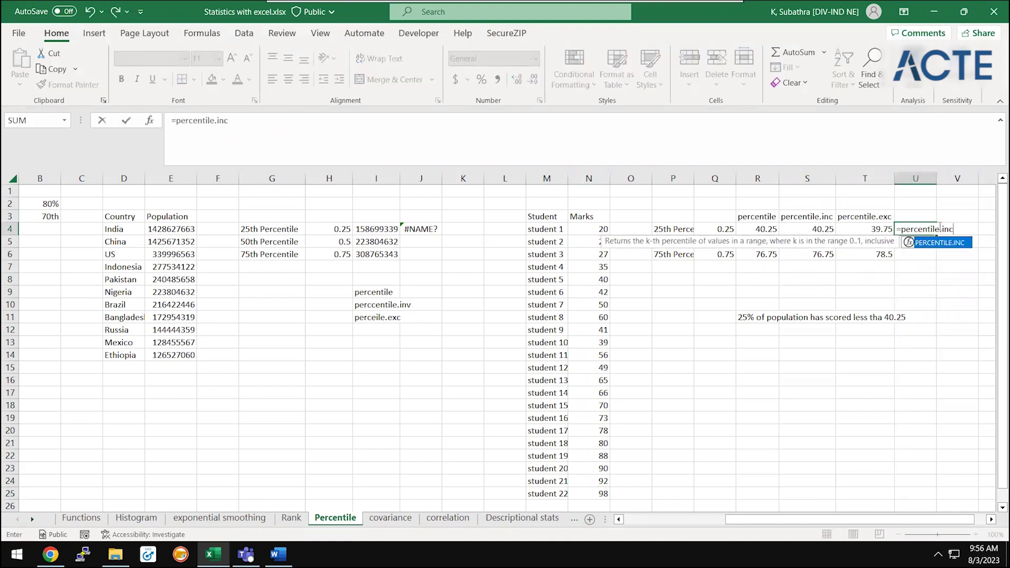
pyautogui.write('(')
pyautogui.click(577, 244)
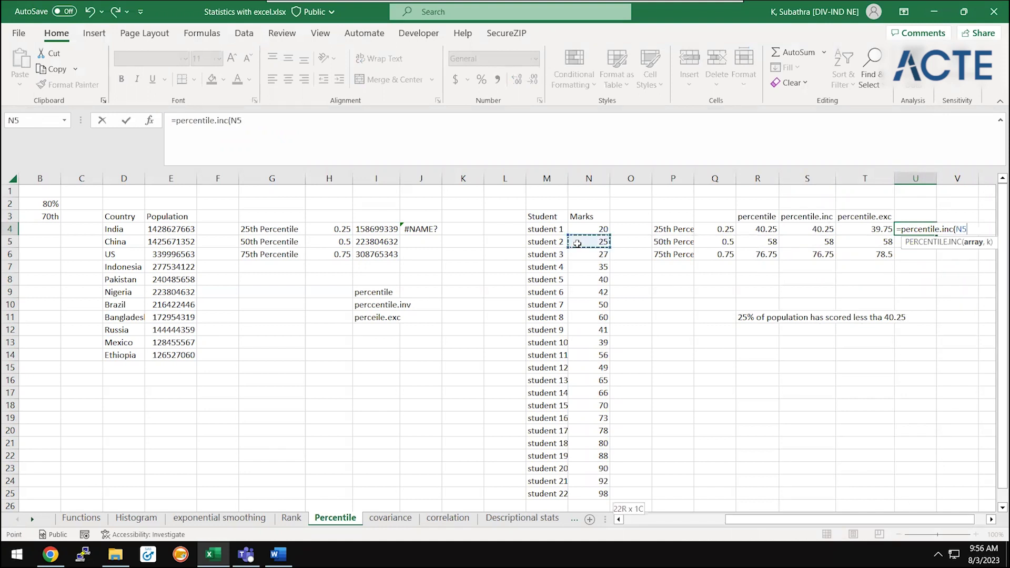
pyautogui.hotkey('ctrl', 'shift', 'Down')
pyautogui.hotkey('shift', 'Up')
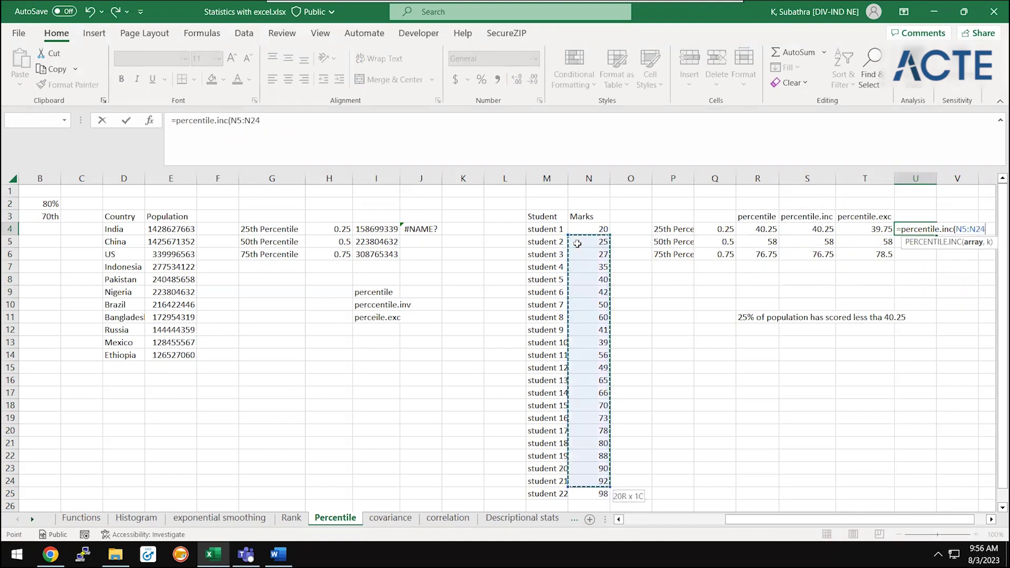
pyautogui.write(',0.25')
pyautogui.press('Return')
pyautogui.press('Up')
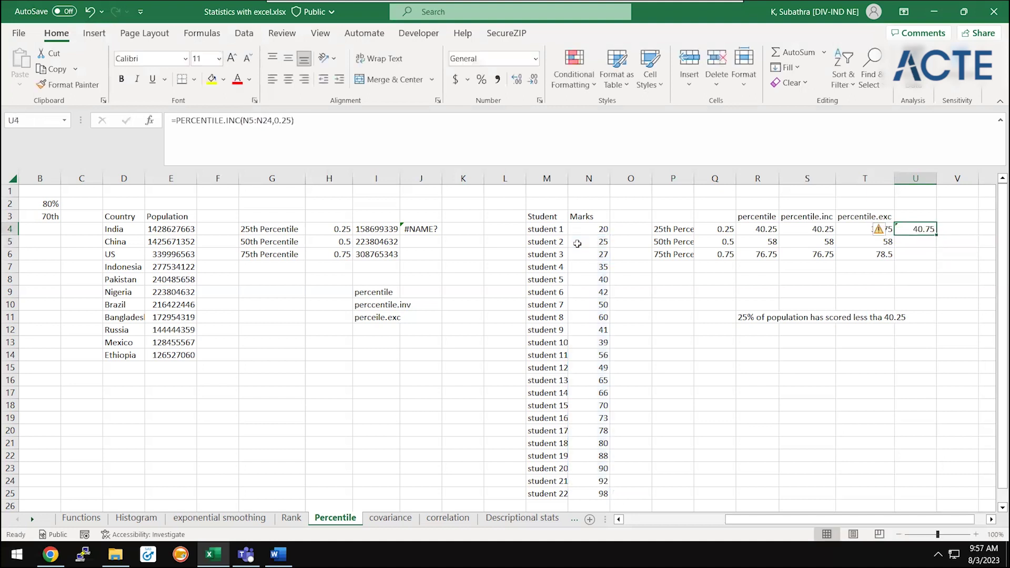
pyautogui.press('Delete')
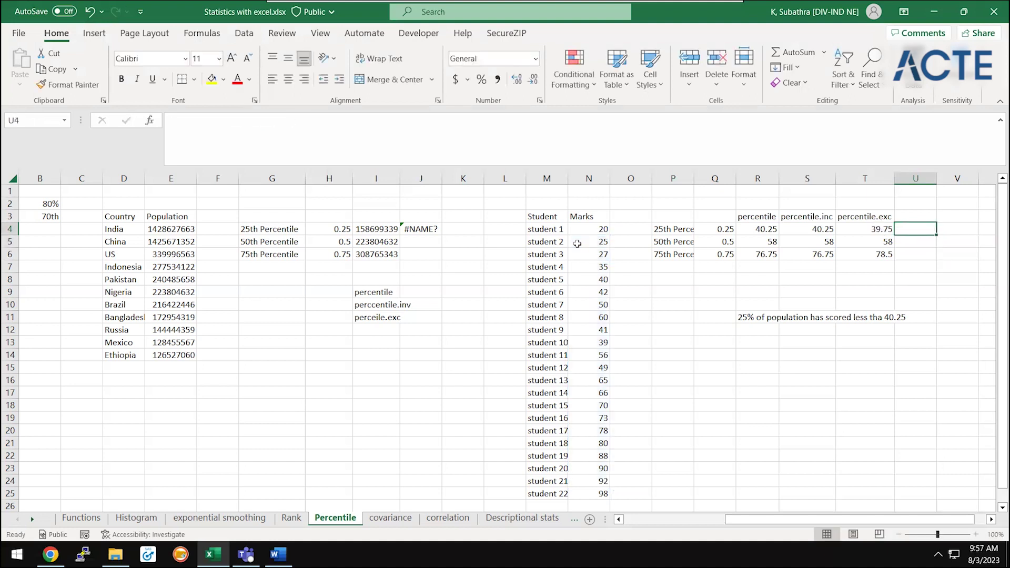
pyautogui.press('Left')
pyautogui.press('Left')
pyautogui.press('Right')
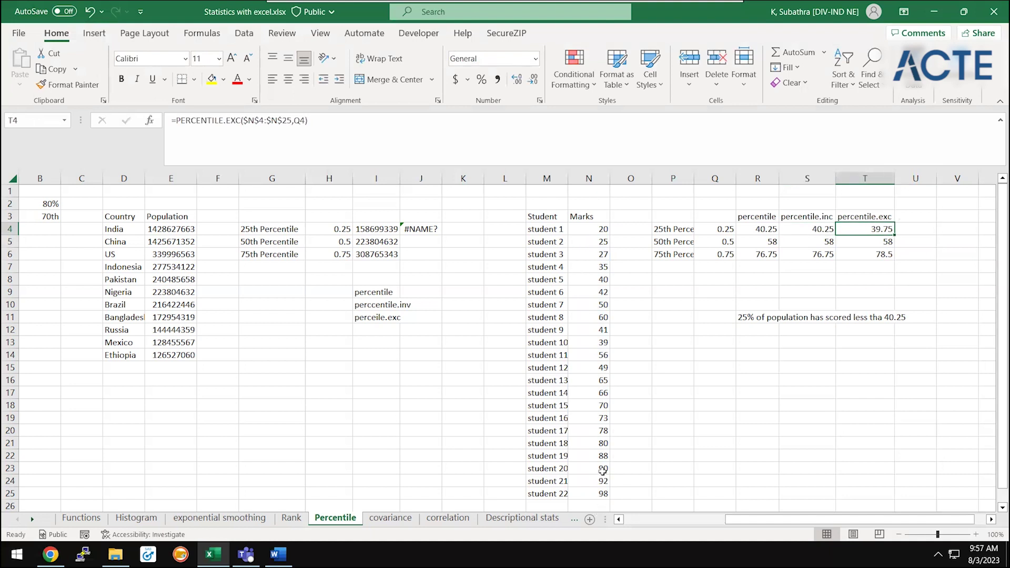
# - Compare the percentile, percentile.inc and percentile.exc results in columns R–T
pyautogui.click(599, 418)
pyautogui.hotkey('ctrl', 'Up')
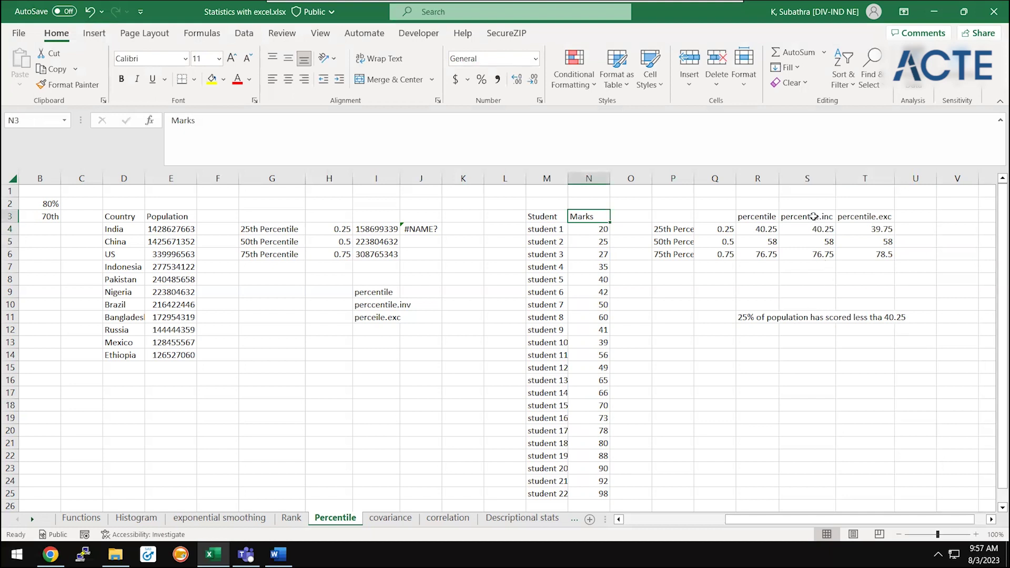
pyautogui.moveTo(814, 229); pyautogui.dragTo(816, 255)
pyautogui.click(842, 255)
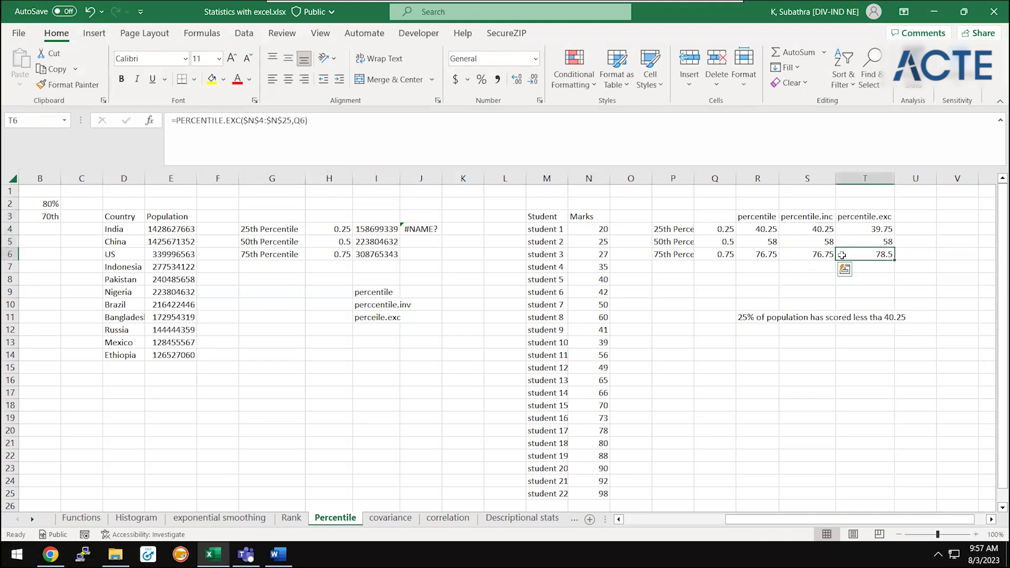
pyautogui.click(856, 235)
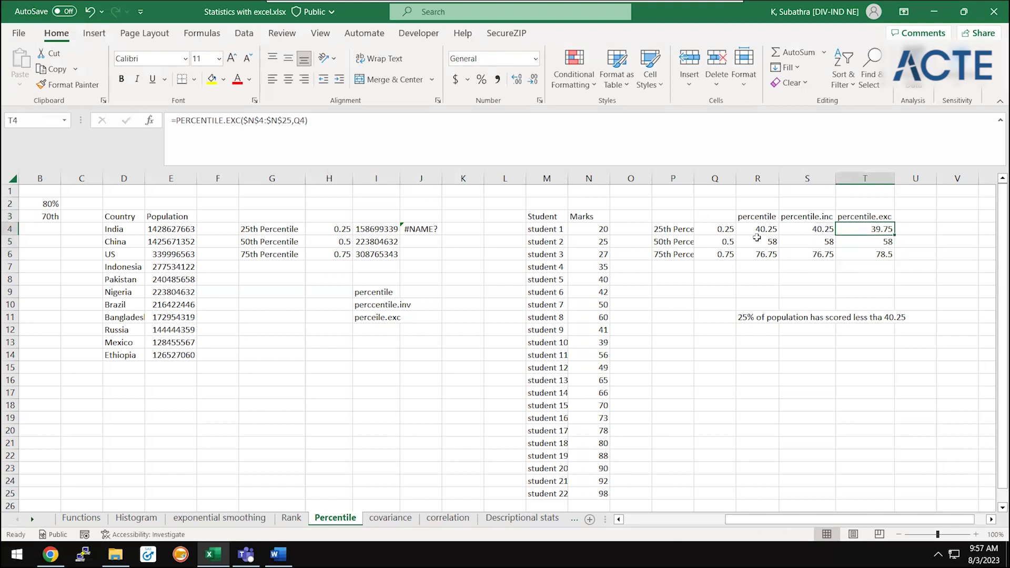
pyautogui.moveTo(757, 216); pyautogui.dragTo(786, 275)
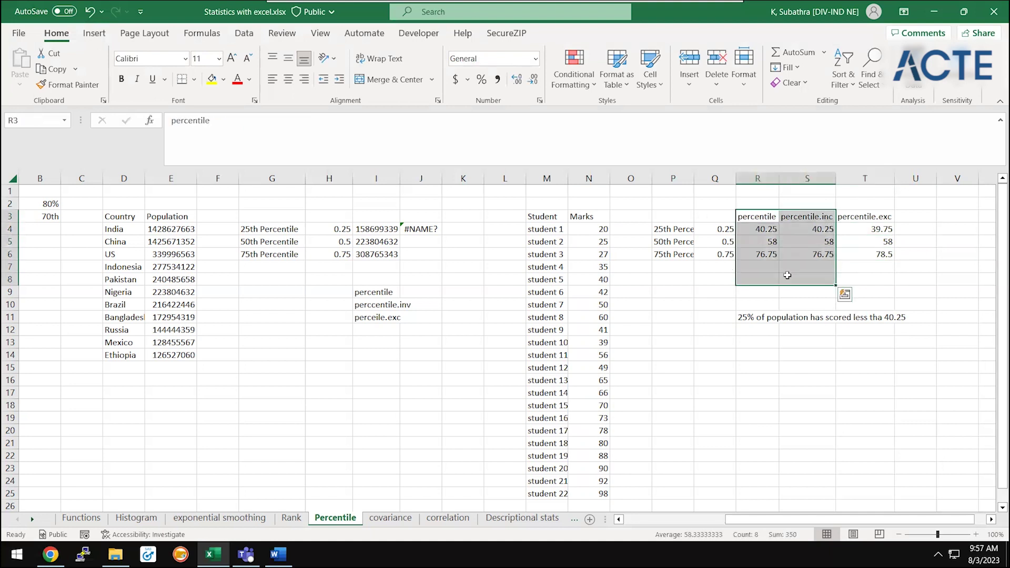
pyautogui.click(271, 384)
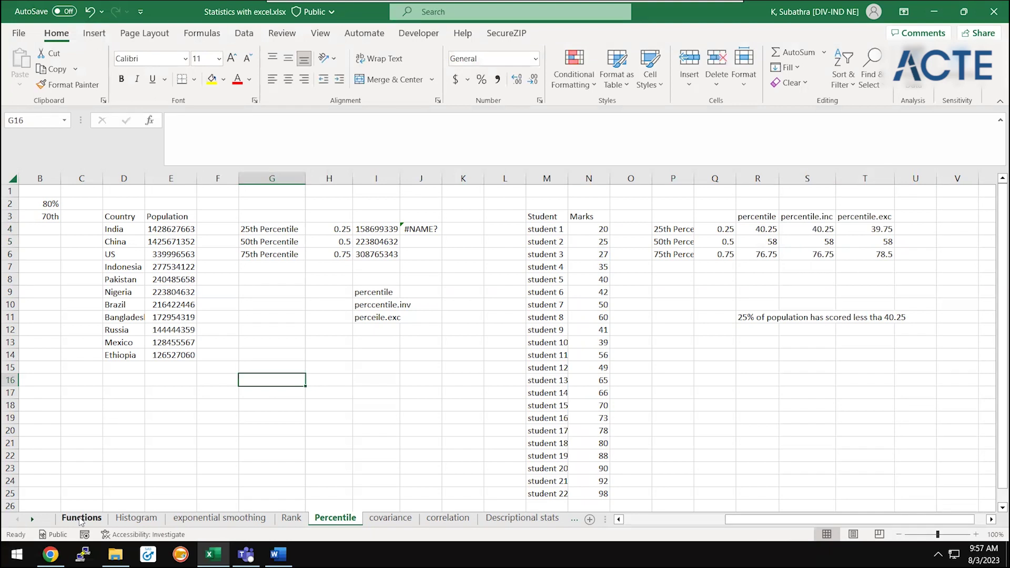
# - Mark Percentile as Done in the Functions topic status column, removing a premature Done entry
pyautogui.click(80, 518)
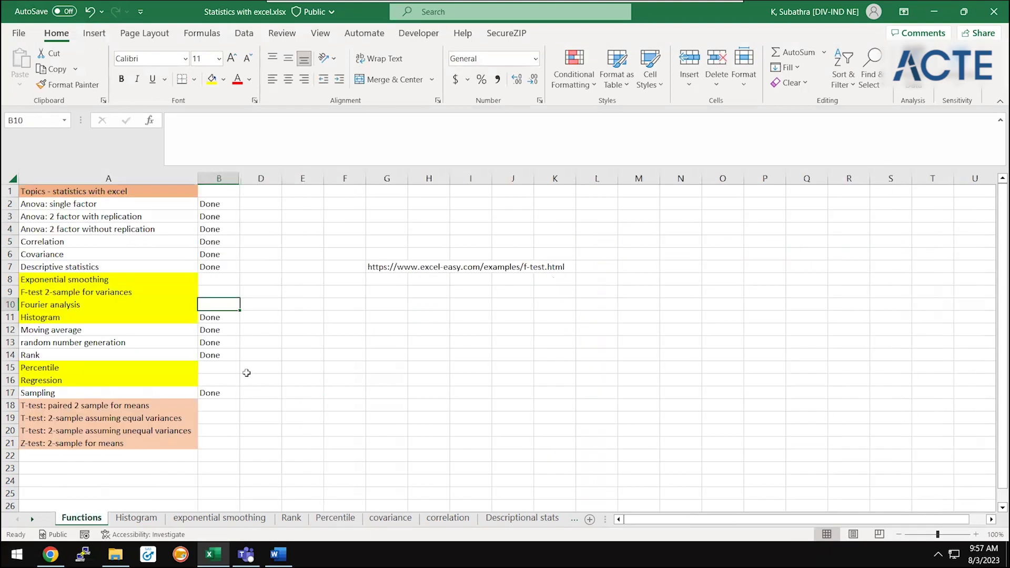
pyautogui.press('Up')
pyautogui.press('Up')
pyautogui.write('Done')
pyautogui.press('Return')
pyautogui.press('Down')
pyautogui.press('Down')
pyautogui.press('Down')
pyautogui.press('Down')
pyautogui.press('Down')
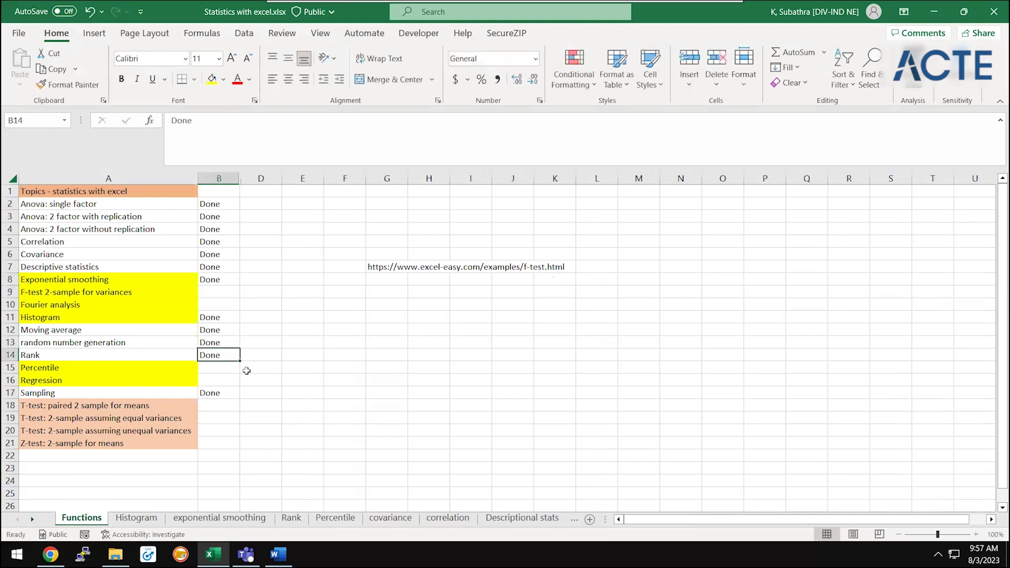
pyautogui.press('Up')
pyautogui.press('Up')
pyautogui.press('Up')
pyautogui.press('Up')
pyautogui.press('Delete')
pyautogui.press('Down')
pyautogui.press('Down')
pyautogui.press('Down')
pyautogui.press('Down')
pyautogui.press('Down')
pyautogui.press('Down')
pyautogui.write('Done')
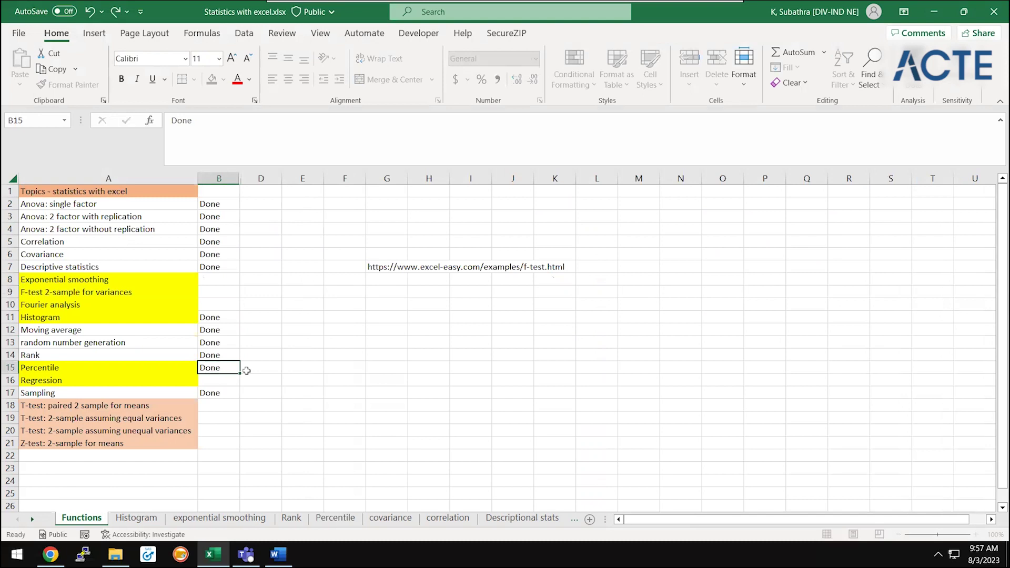
pyautogui.hotkey('ctrl', 'Return')
pyautogui.press('Up')
pyautogui.press('Up')
pyautogui.press('Up')
pyautogui.press('Up')
pyautogui.press('Up')
pyautogui.press('Up')
pyautogui.press('Up')
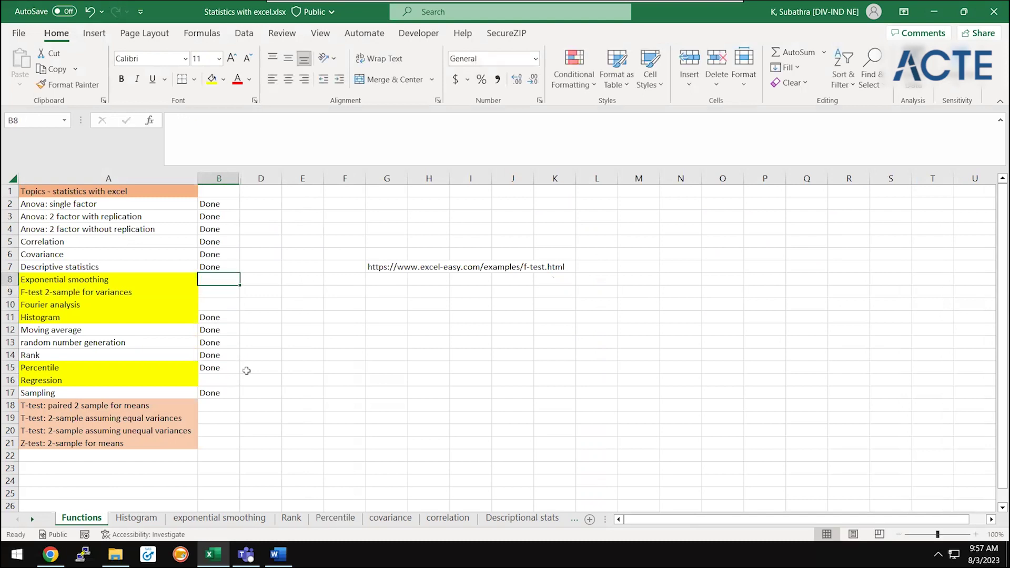
pyautogui.press('Left')
# - Widen alpha columns C and D on the exponential smoothing sheet and add a blank Sheet2
pyautogui.click(264, 520)
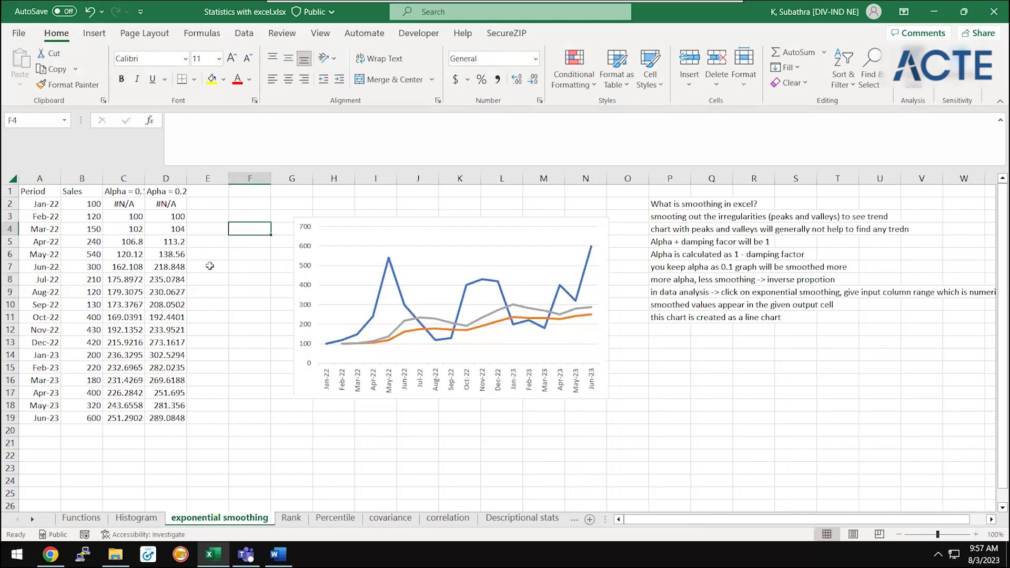
pyautogui.click(208, 267)
pyautogui.click(148, 186)
pyautogui.moveTo(145, 179); pyautogui.dragTo(159, 179)
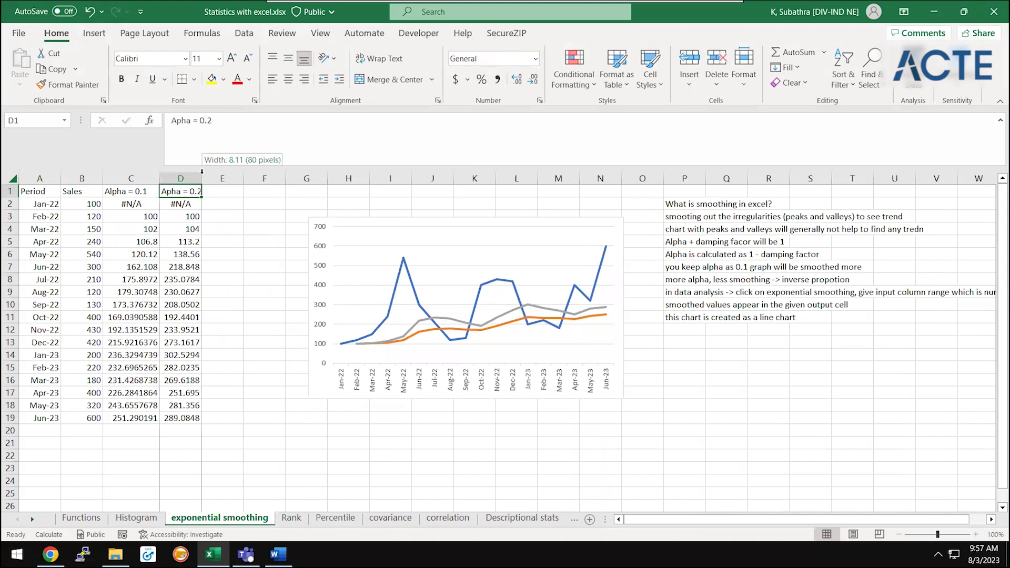
pyautogui.doubleClick(201, 178)
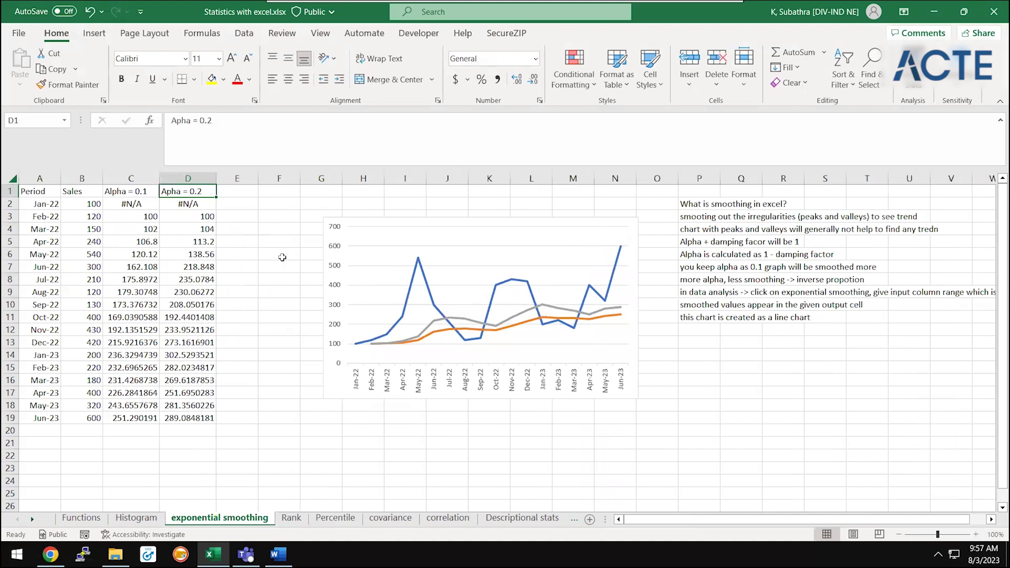
pyautogui.click(151, 229)
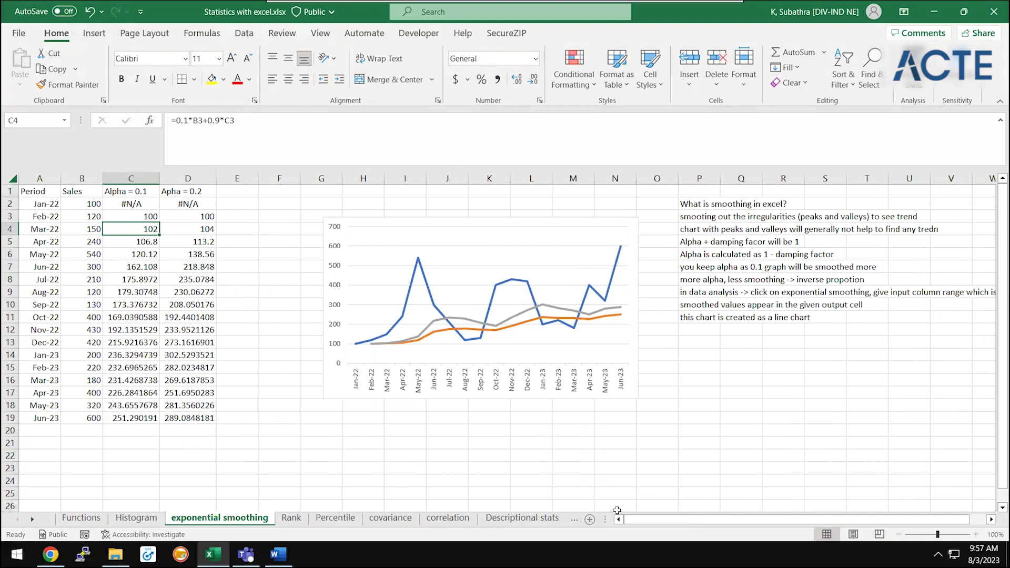
pyautogui.click(590, 520)
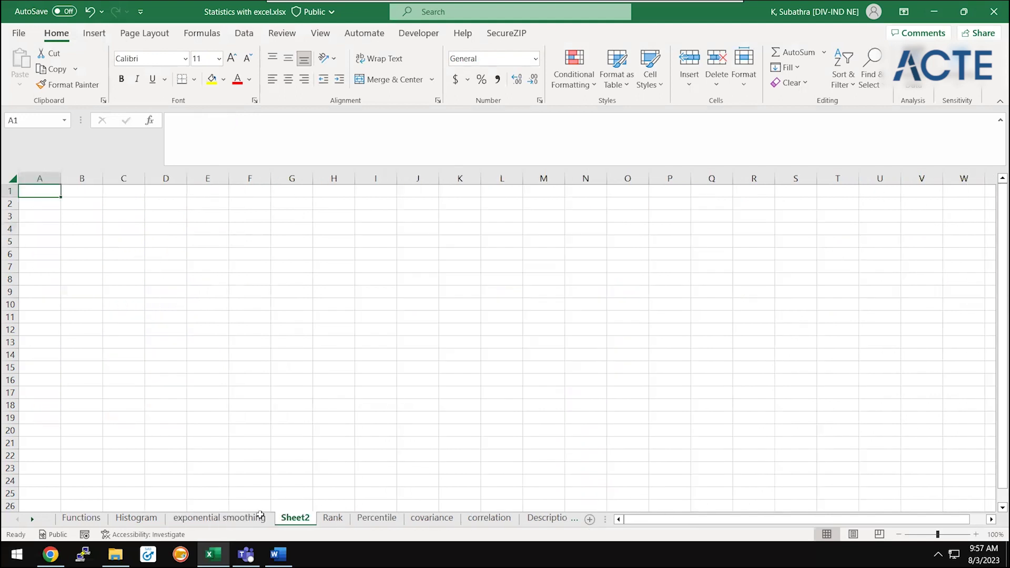
# - Copy the Period and Sales data A1:B19 and paste it at A1 on Sheet2
pyautogui.click(220, 522)
pyautogui.click(91, 265)
pyautogui.hotkey('ctrl', 'Up')
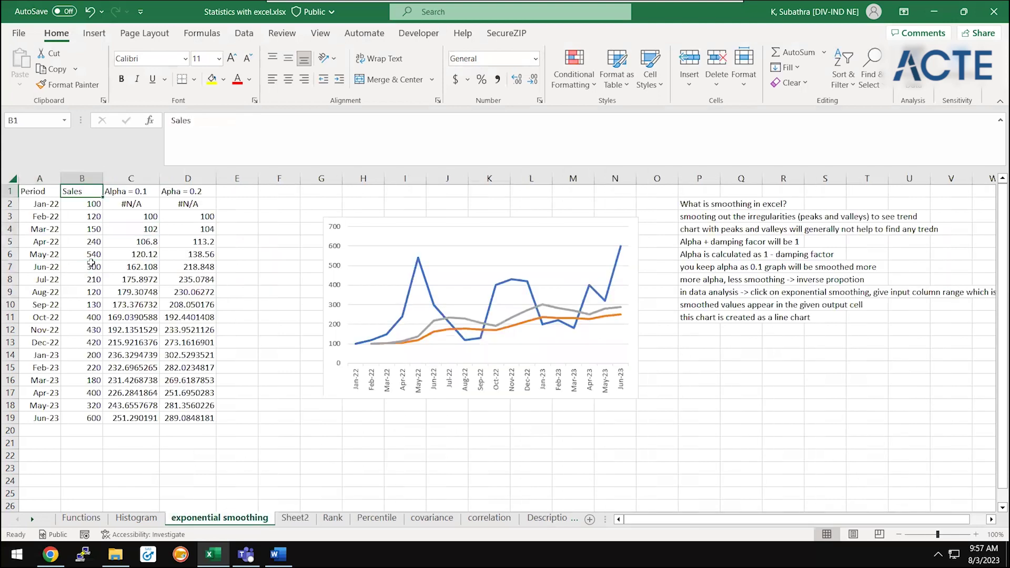
pyautogui.press('Left')
pyautogui.hotkey('shift', 'Right')
pyautogui.hotkey('ctrl', 'shift', 'Down')
pyautogui.hotkey('ctrl', 'c')
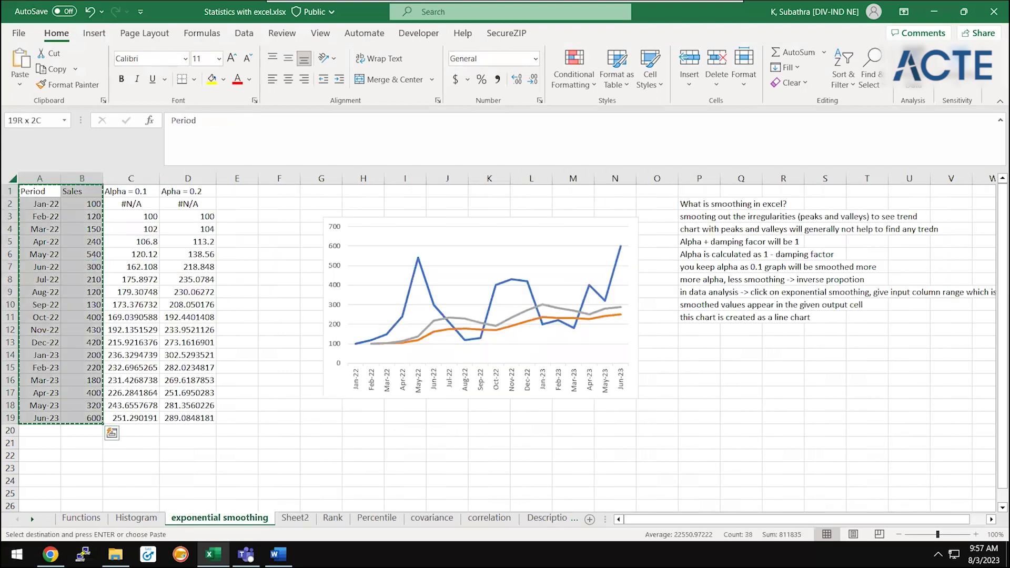
pyautogui.click(295, 517)
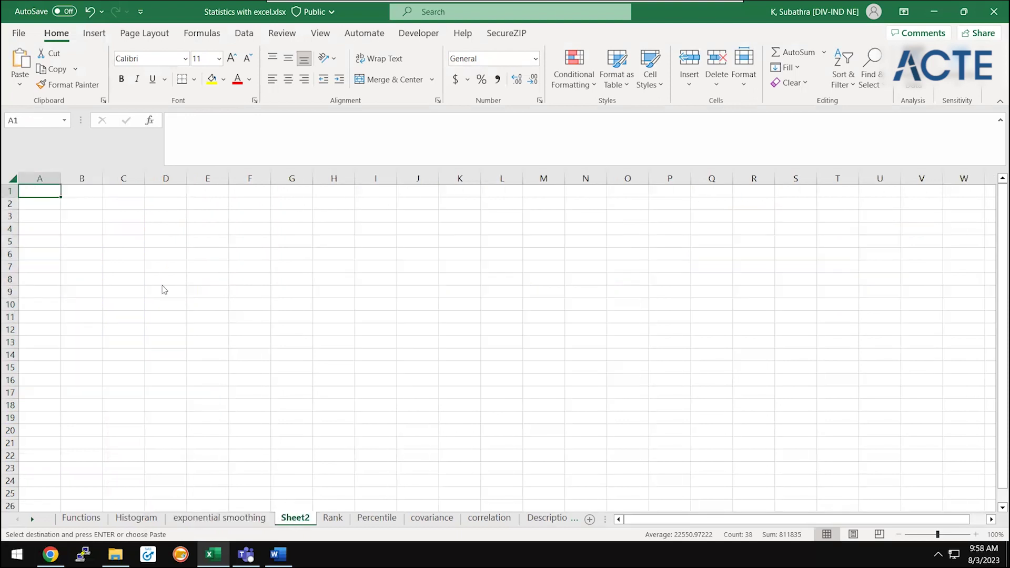
pyautogui.hotkey('ctrl', 'v')
# - Check the pasted Period dates and select the whole Period and Sales table
pyautogui.click(161, 280)
pyautogui.click(9, 216)
pyautogui.hotkey('ctrl', 'Home')
pyautogui.press('Down')
pyautogui.press('Down')
pyautogui.press('Down')
pyautogui.press('Down')
pyautogui.press('Up')
pyautogui.press('Up')
pyautogui.press('Up')
pyautogui.press('Up')
pyautogui.hotkey('ctrl', 'a')
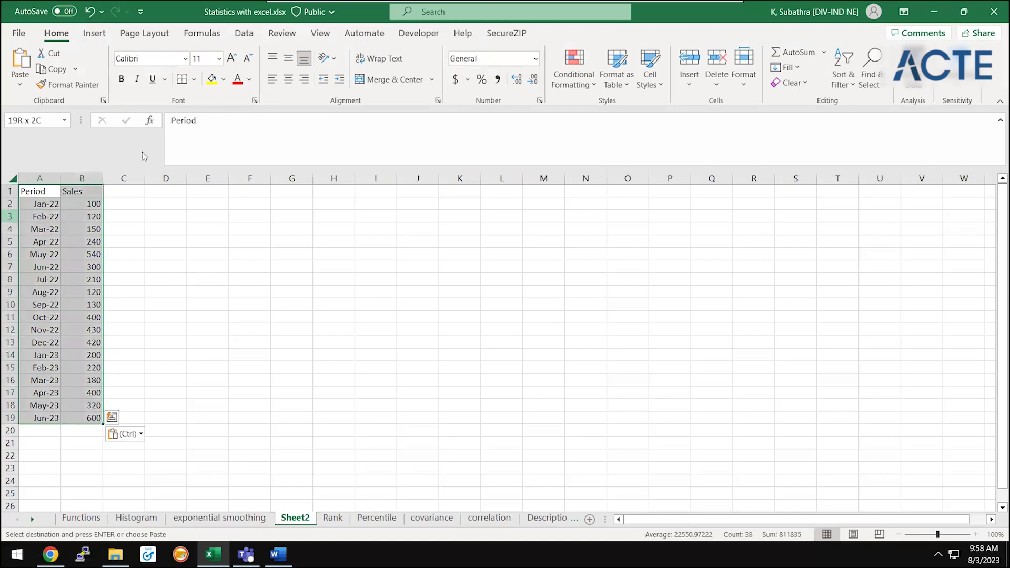
pyautogui.click(243, 32)
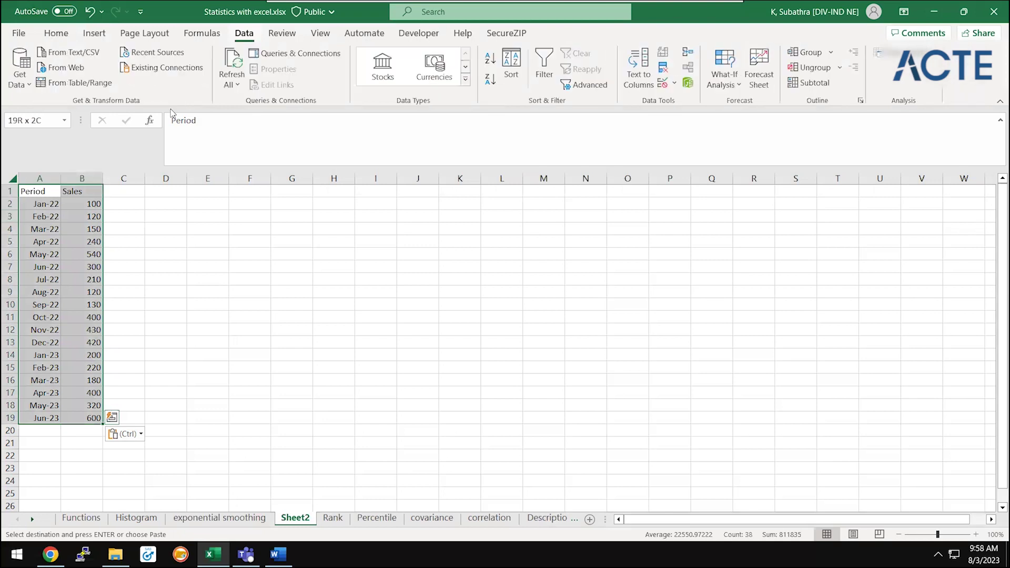
pyautogui.click(72, 34)
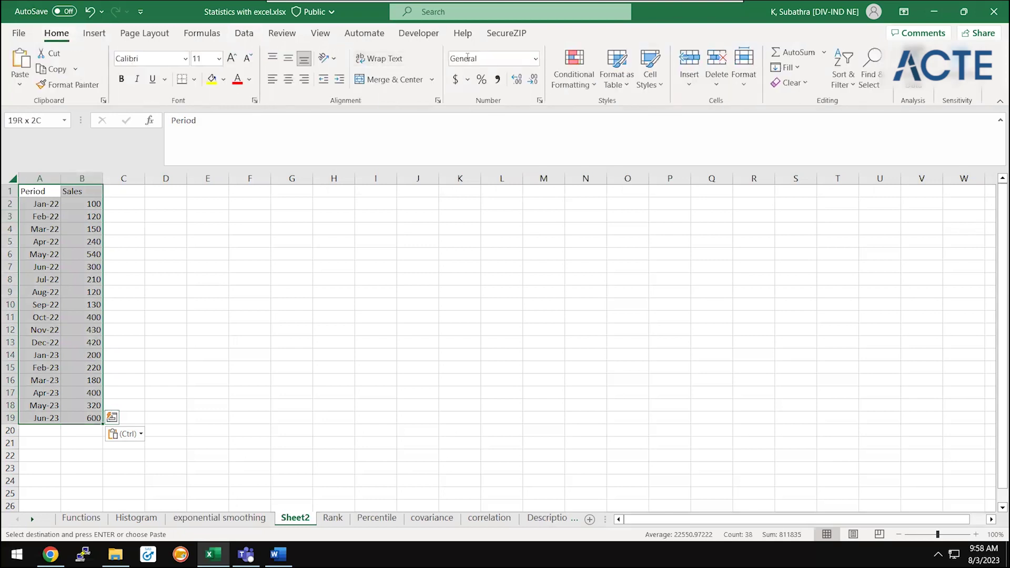
pyautogui.click(103, 36)
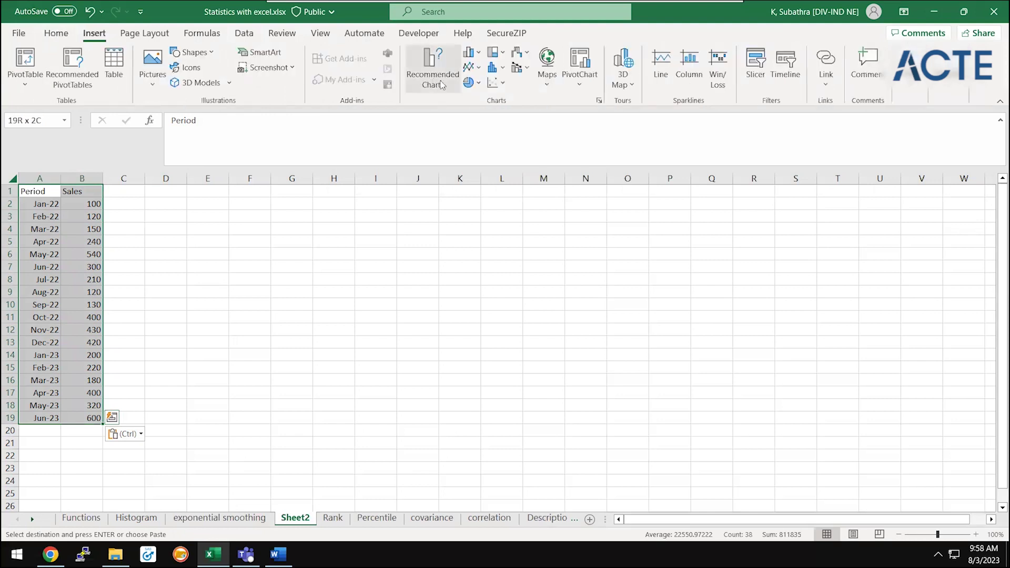
# - Insert a 2-D line chart of Sales titled 'Sales and exponential smoothing'
pyautogui.click(480, 68)
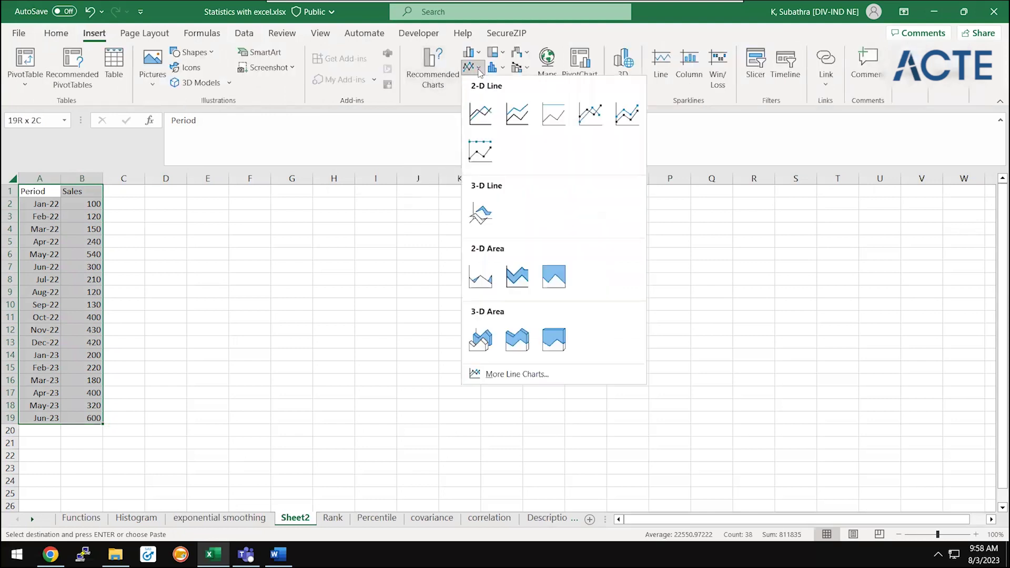
pyautogui.click(486, 116)
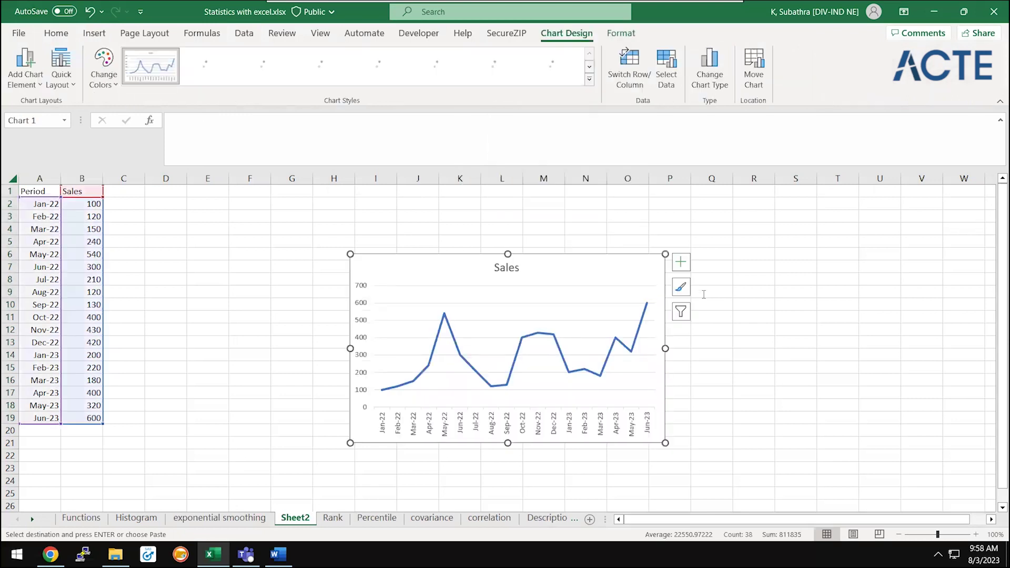
pyautogui.doubleClick(499, 268)
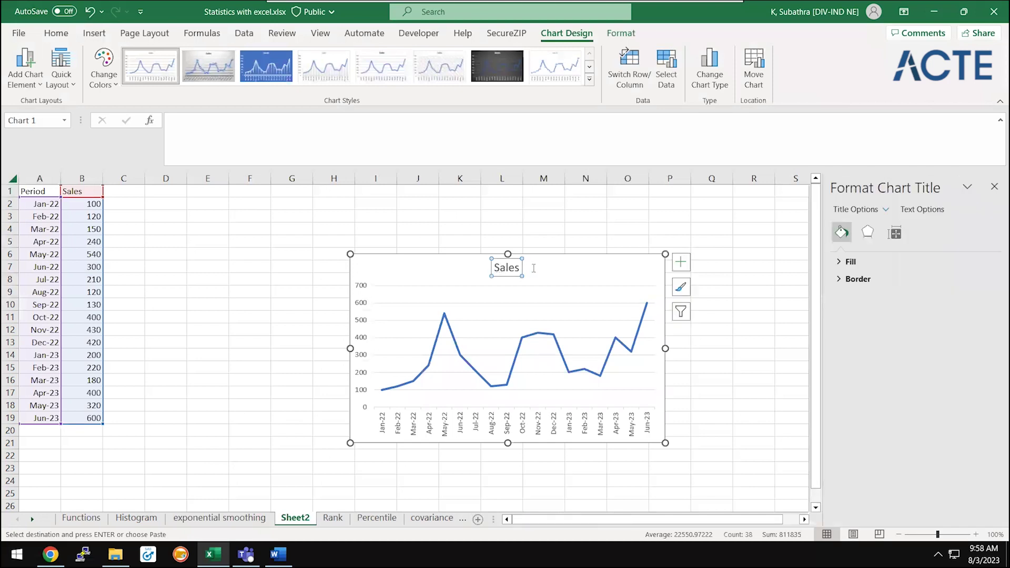
pyautogui.doubleClick(533, 268)
pyautogui.write('Sales and exponential smoothinh')
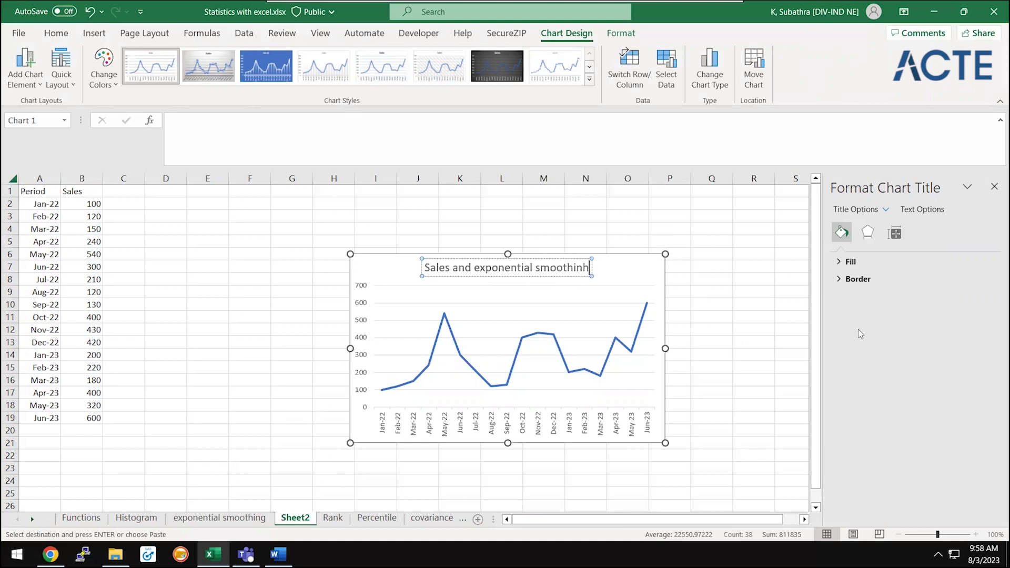
pyautogui.press('BackSpace')
pyautogui.write('g')
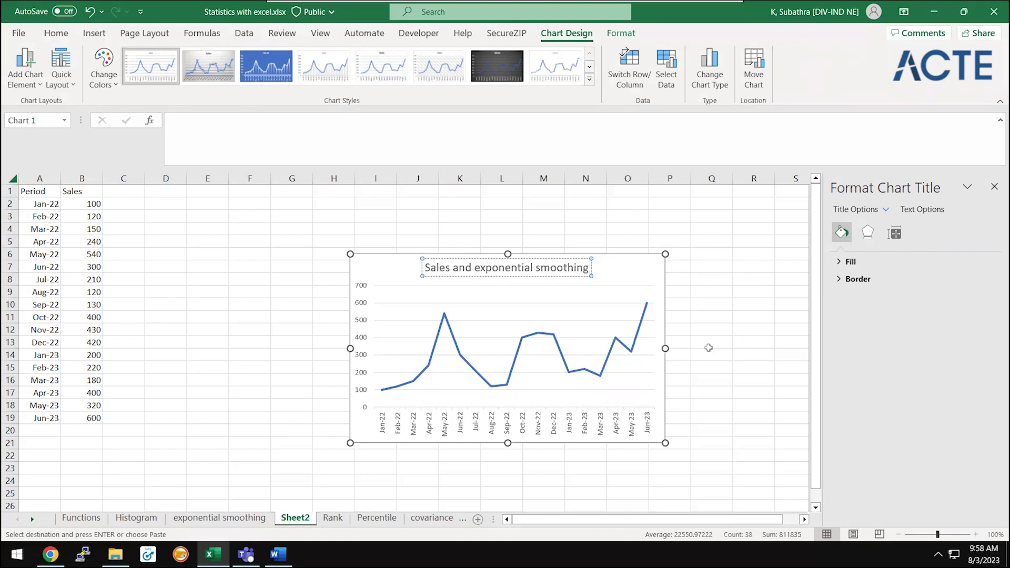
pyautogui.click(707, 346)
pyautogui.click(619, 341)
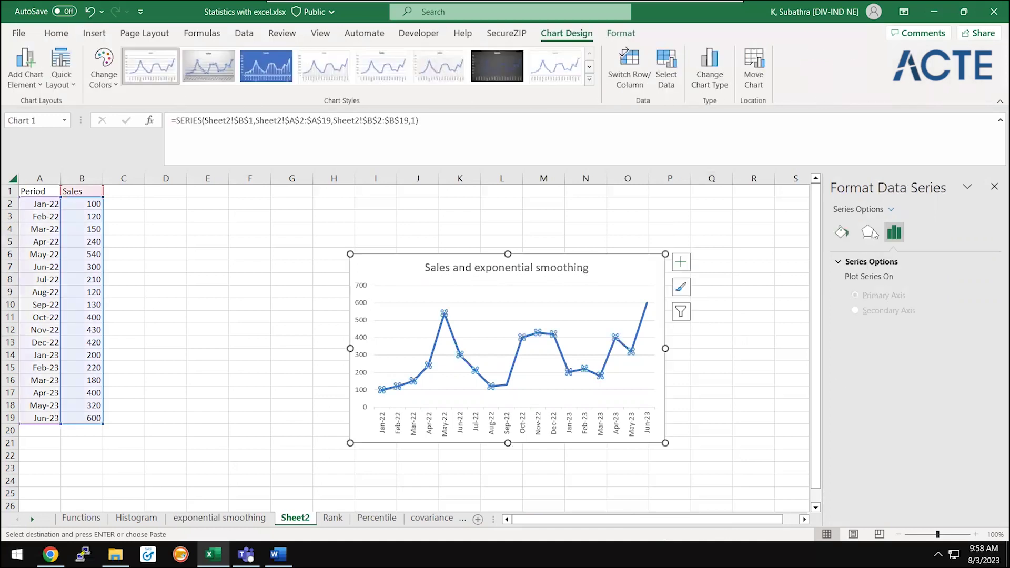
# - Set the Sales line colour to solid orange in the Fill & Line settings
pyautogui.click(841, 232)
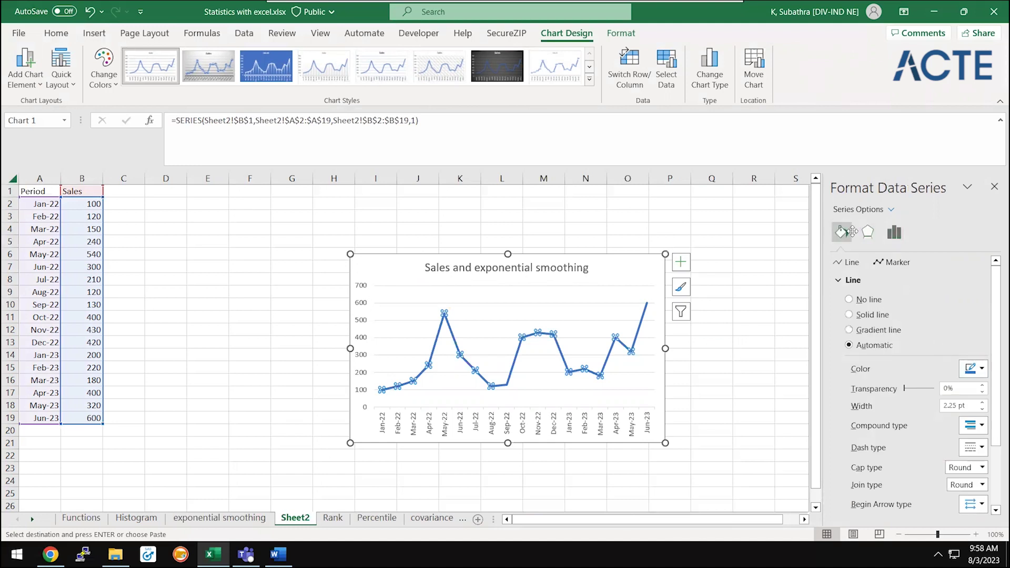
pyautogui.click(972, 368)
pyautogui.click(961, 403)
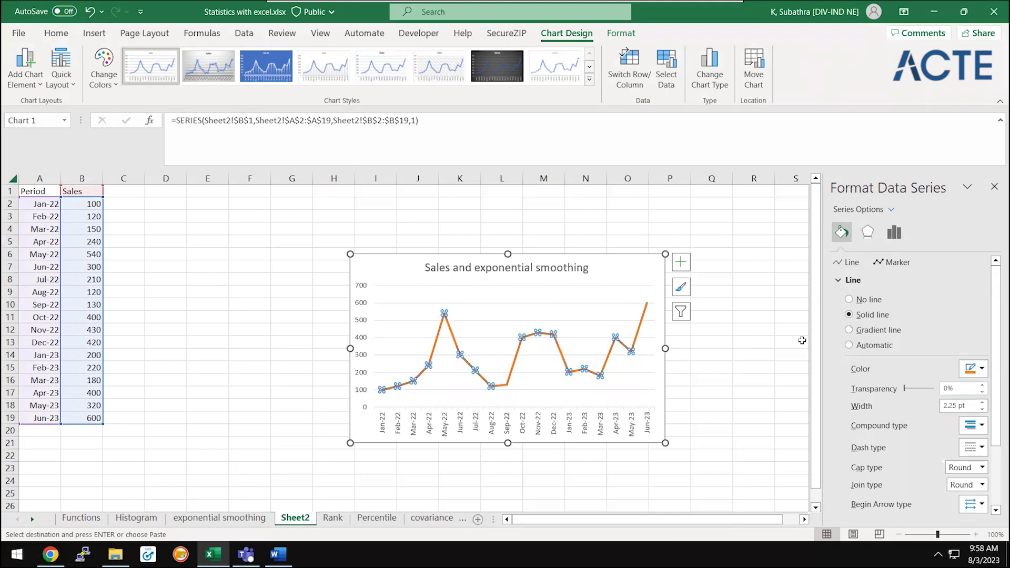
pyautogui.click(717, 379)
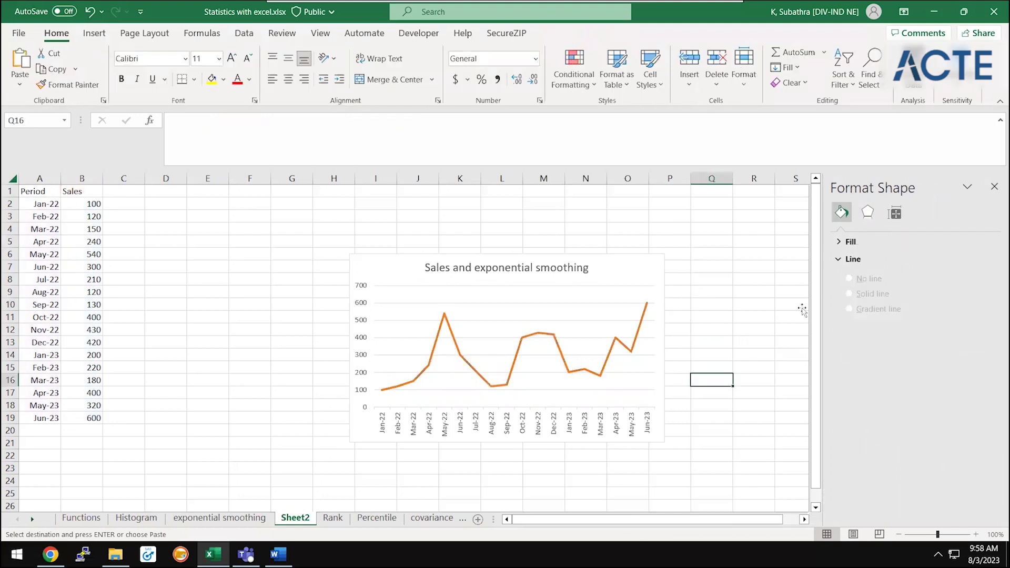
pyautogui.click(671, 264)
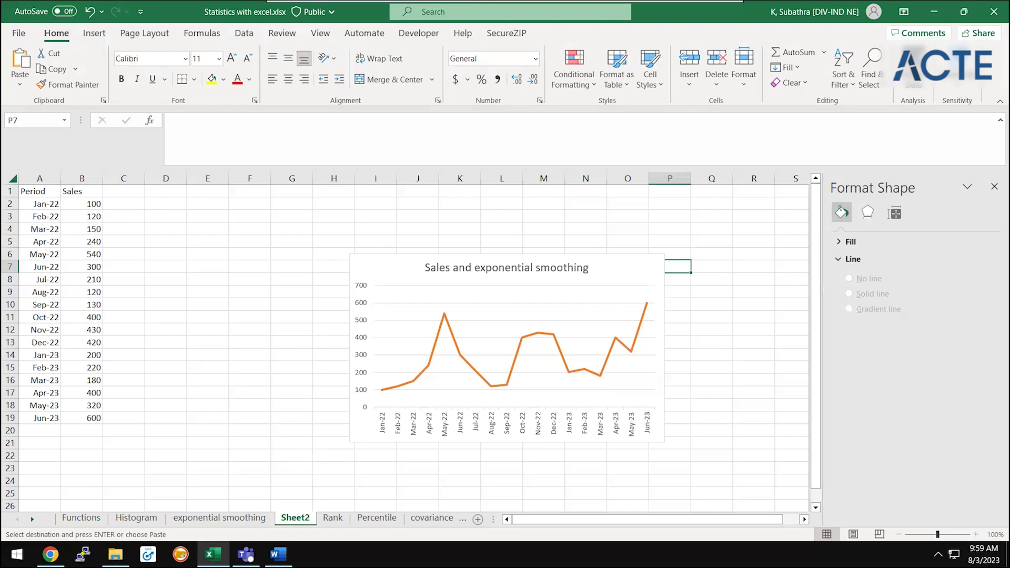
# - Switch to the 'exponential smoothing' sheet showing the Alpha = 0.1 and 0.2 worked example
pyautogui.click(168, 351)
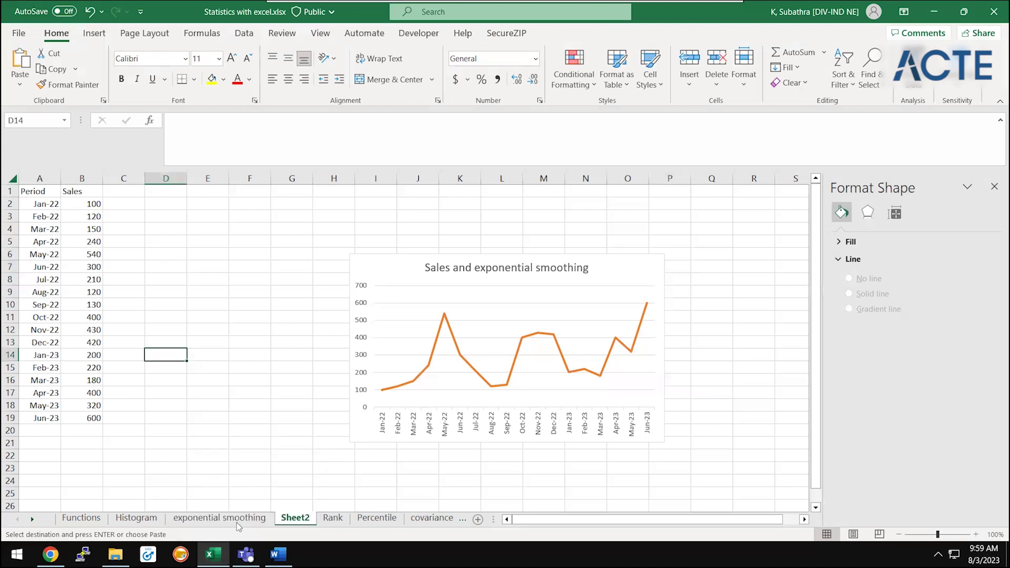
pyautogui.click(240, 523)
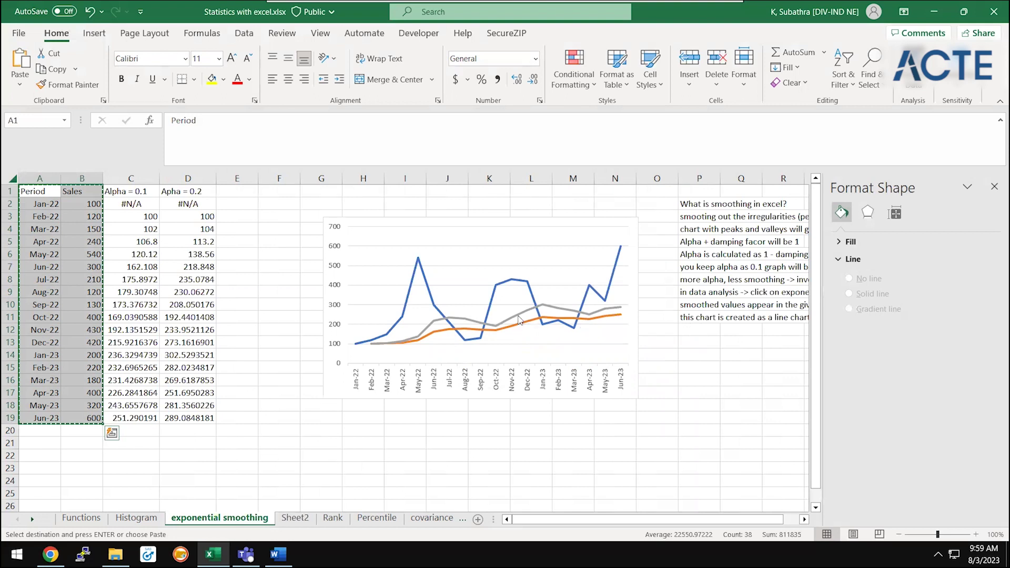
pyautogui.moveTo(608, 322)
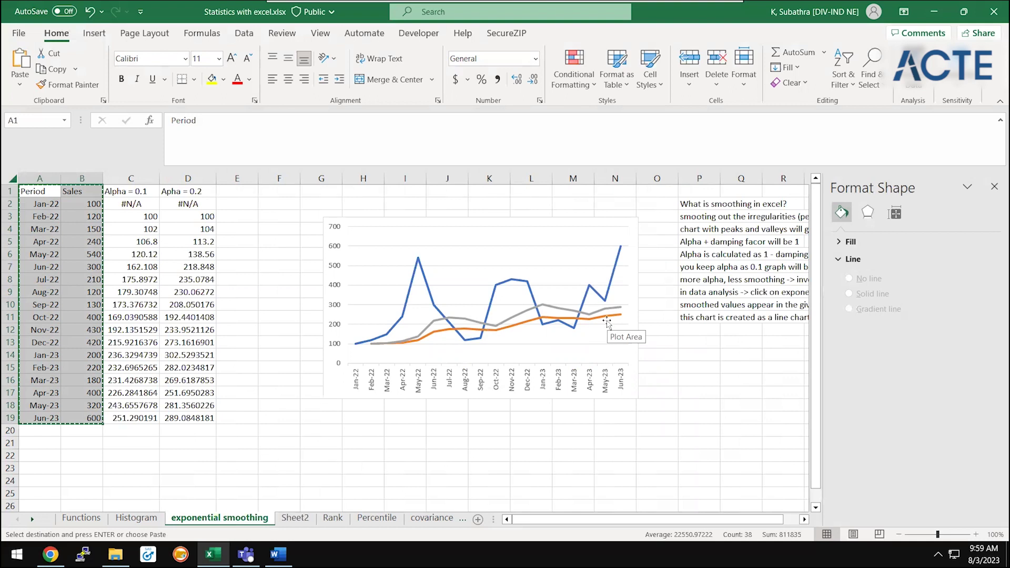
# - Close the Format Shape pane, read the smoothing notes in column P, and cancel the pending copy
pyautogui.click(994, 186)
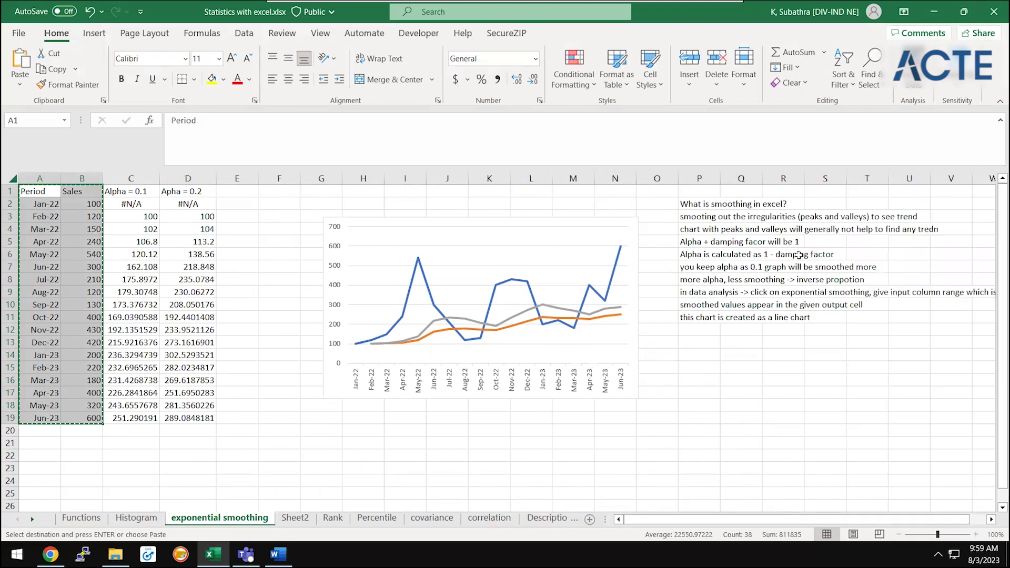
pyautogui.click(799, 255)
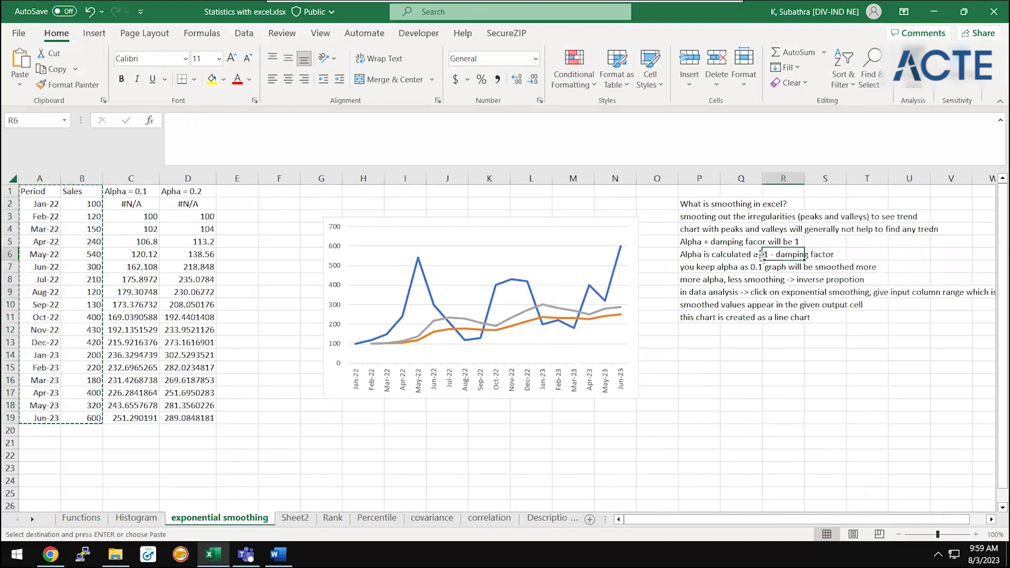
pyautogui.click(687, 218)
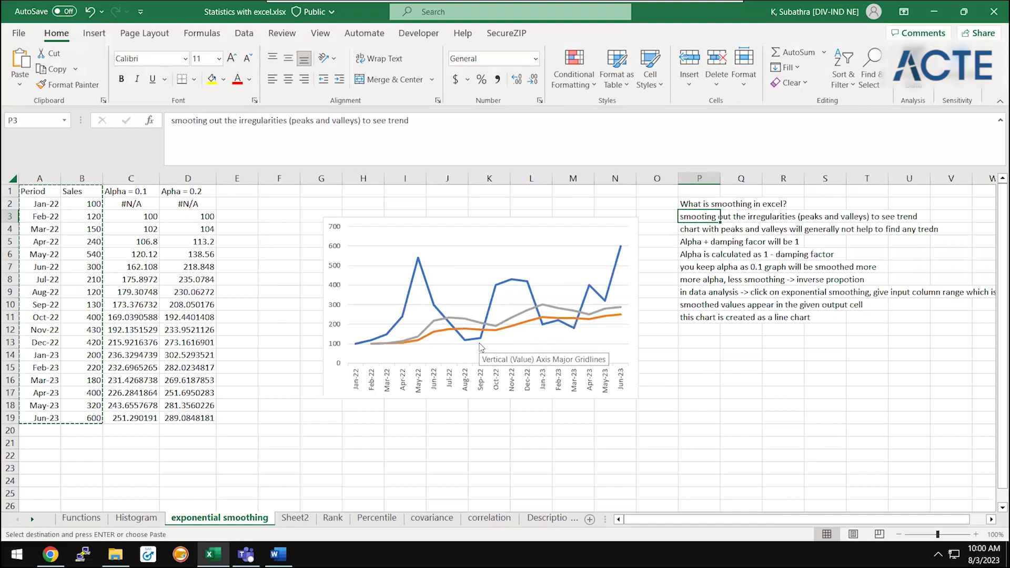
pyautogui.press('Down')
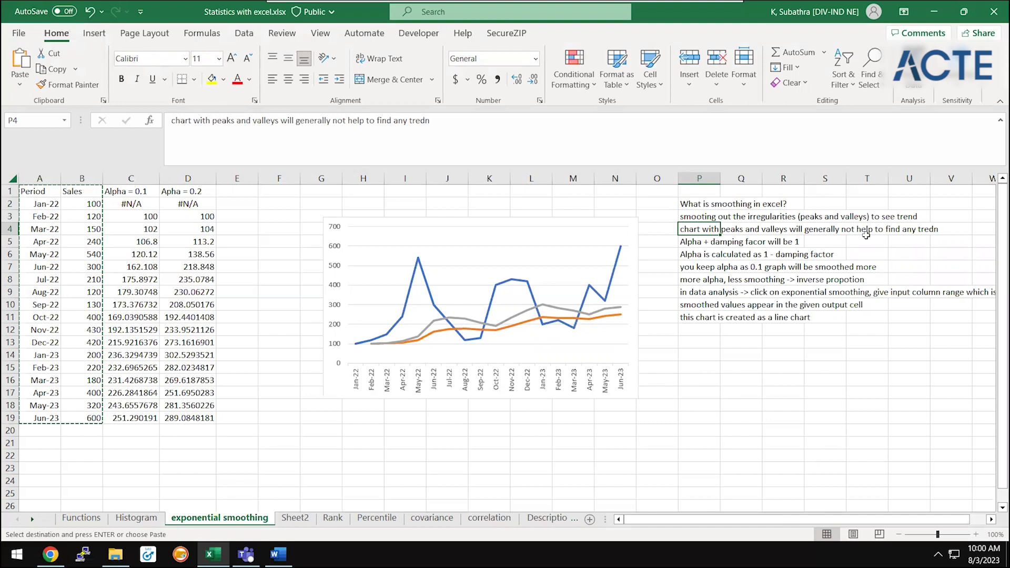
pyautogui.press('Escape')
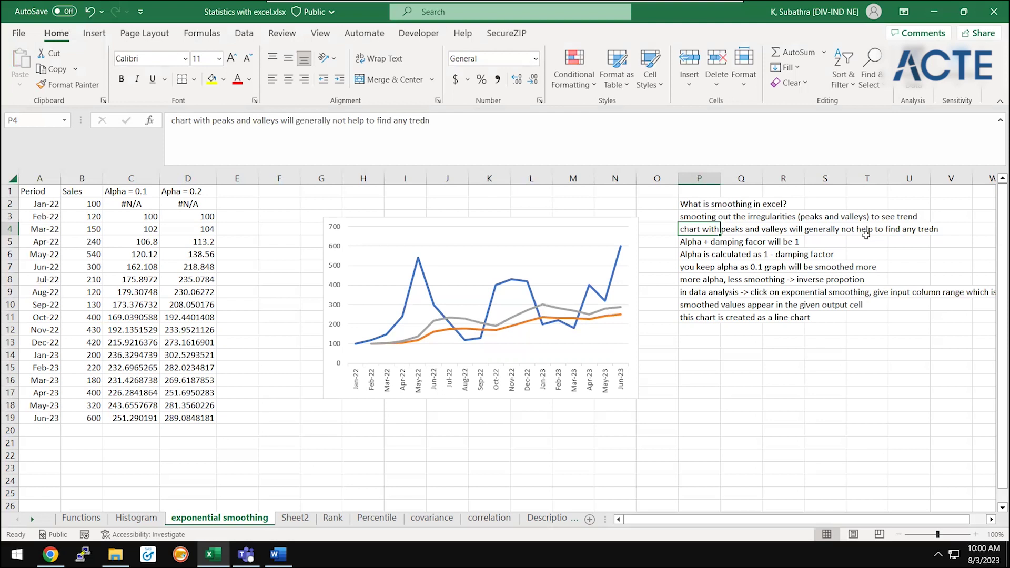
pyautogui.click(286, 517)
# - Select the Period and Sales table on Sheet2 and open the Exponential Smoothing analysis tool
pyautogui.hotkey('ctrl', 'Home')
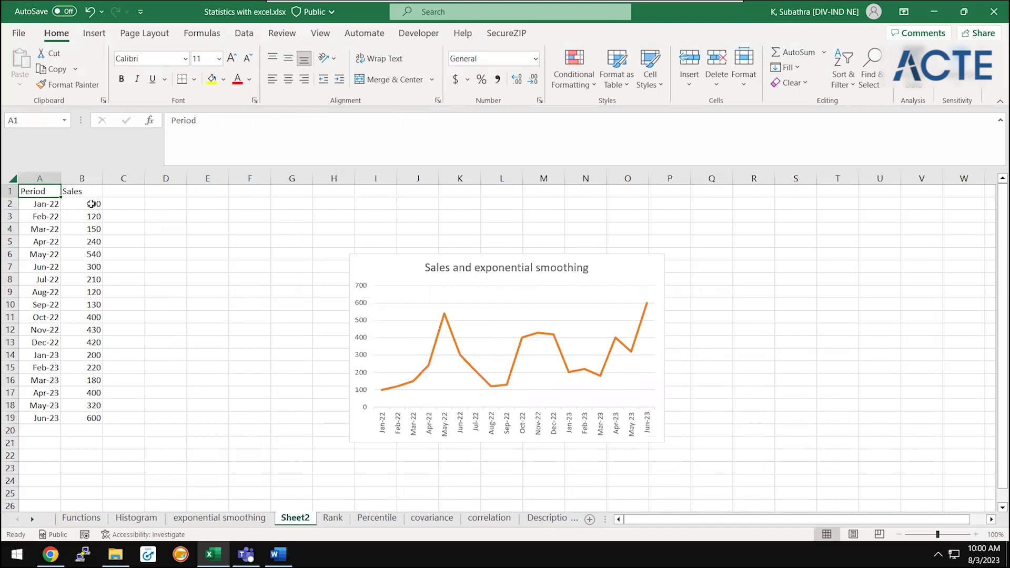
pyautogui.hotkey('ctrl', 'a')
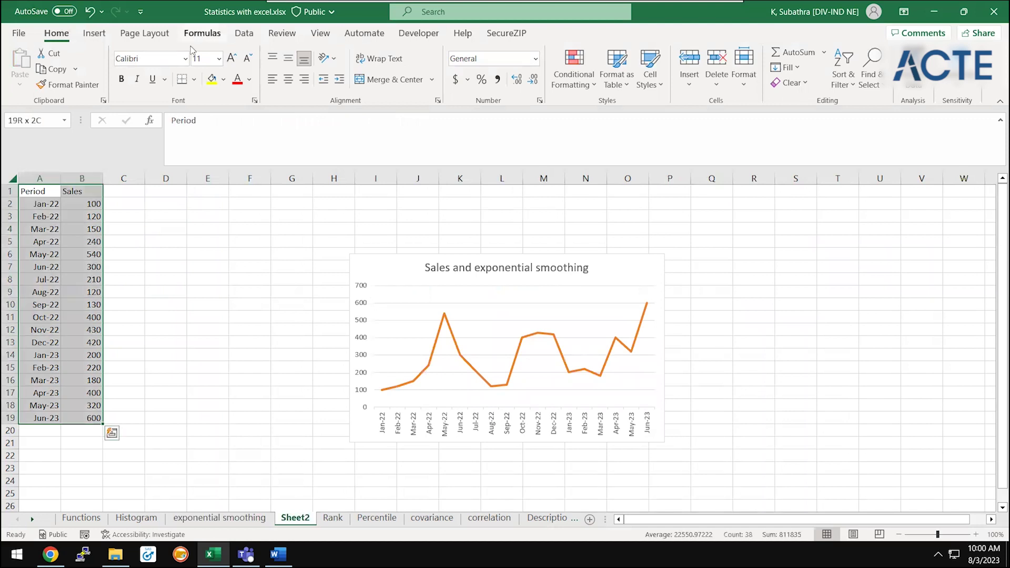
pyautogui.scroll(-4, 192, 50)
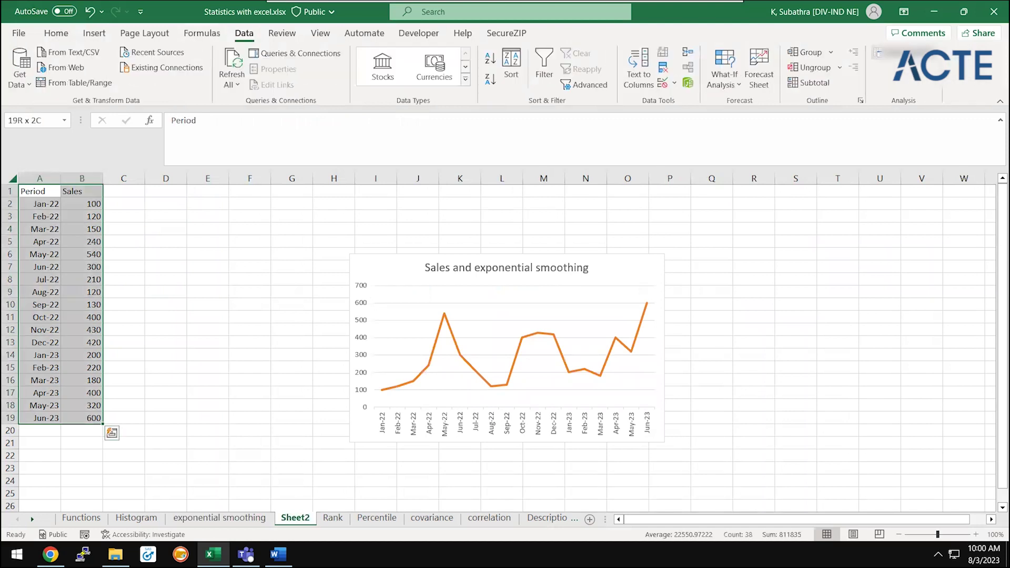
pyautogui.click(897, 54)
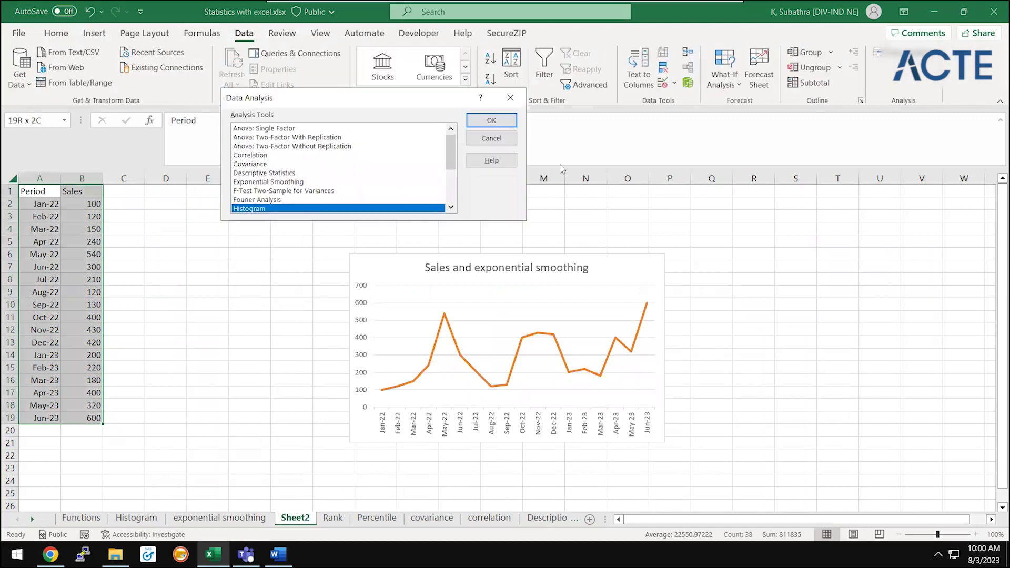
pyautogui.click(263, 182)
pyautogui.click(491, 120)
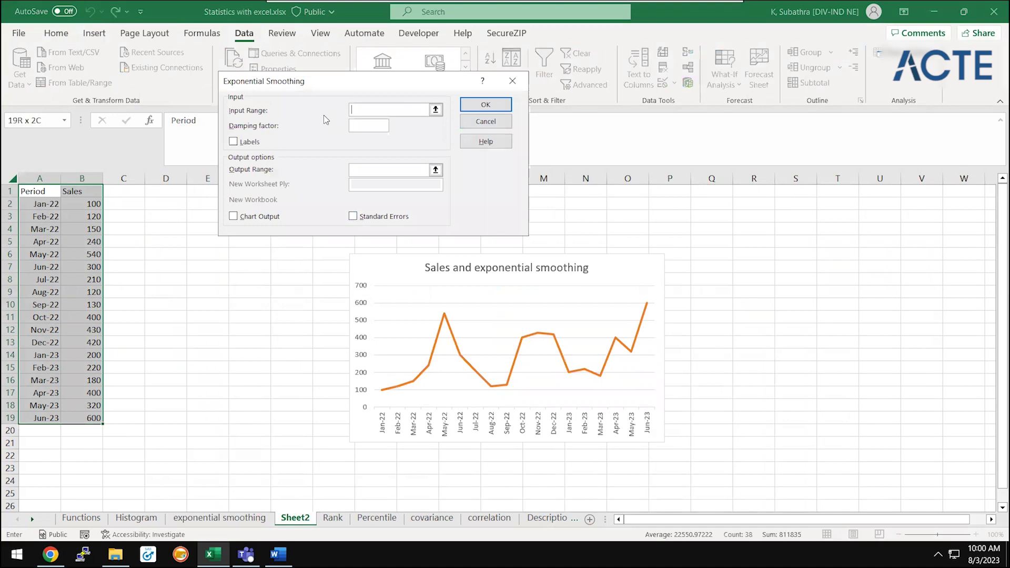
# - Set the smoothing input range to $B$1:$B$19 and start entering damping factor 0.9
pyautogui.click(435, 110)
pyautogui.click(98, 191)
pyautogui.moveTo(98, 191); pyautogui.dragTo(98, 418)
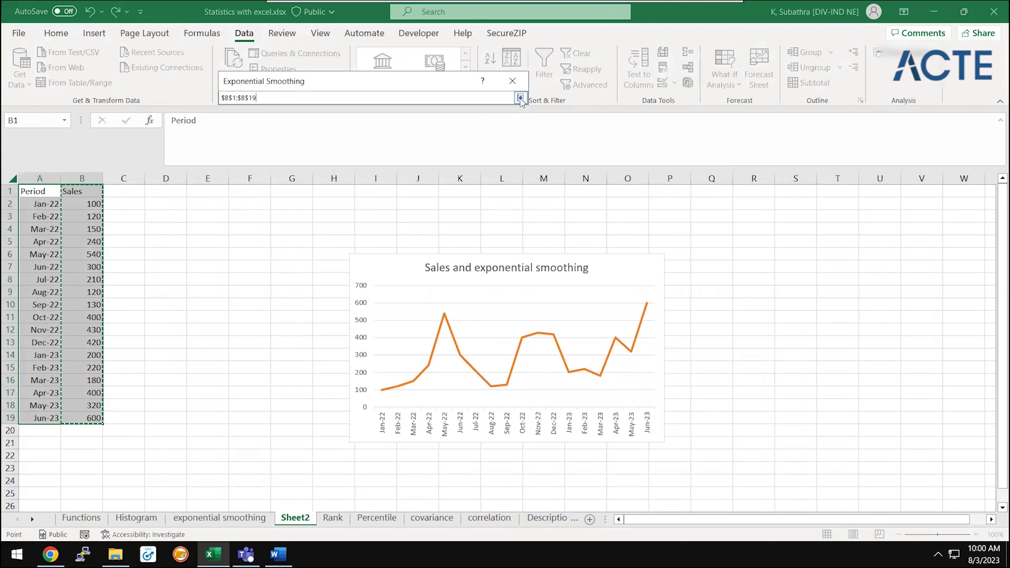
pyautogui.click(520, 98)
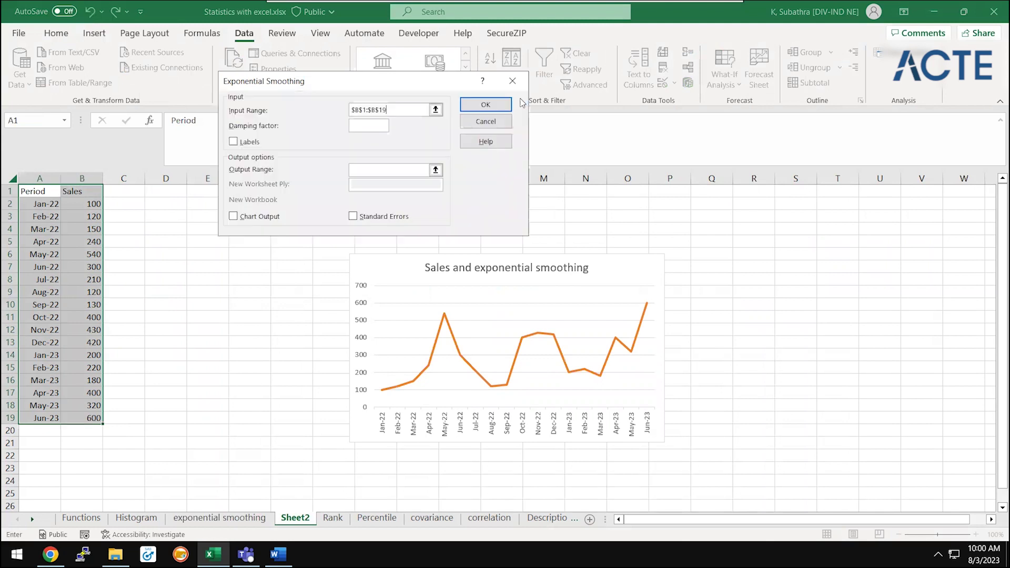
pyautogui.click(372, 126)
pyautogui.write('0.9')
# - Tick Labels and set output range $C$2, then cancel back to the analysis tool list
pyautogui.click(233, 142)
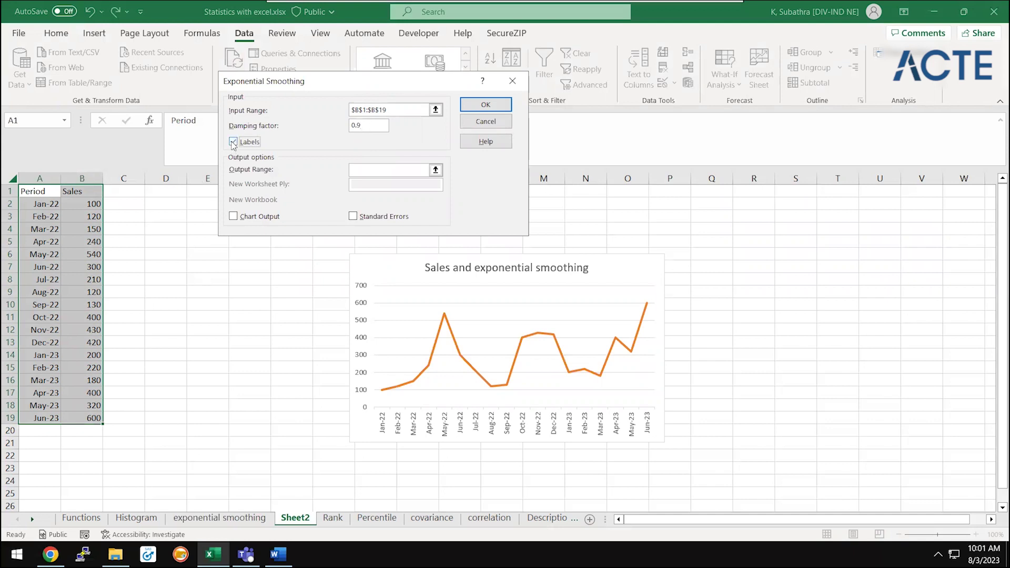
pyautogui.click(437, 171)
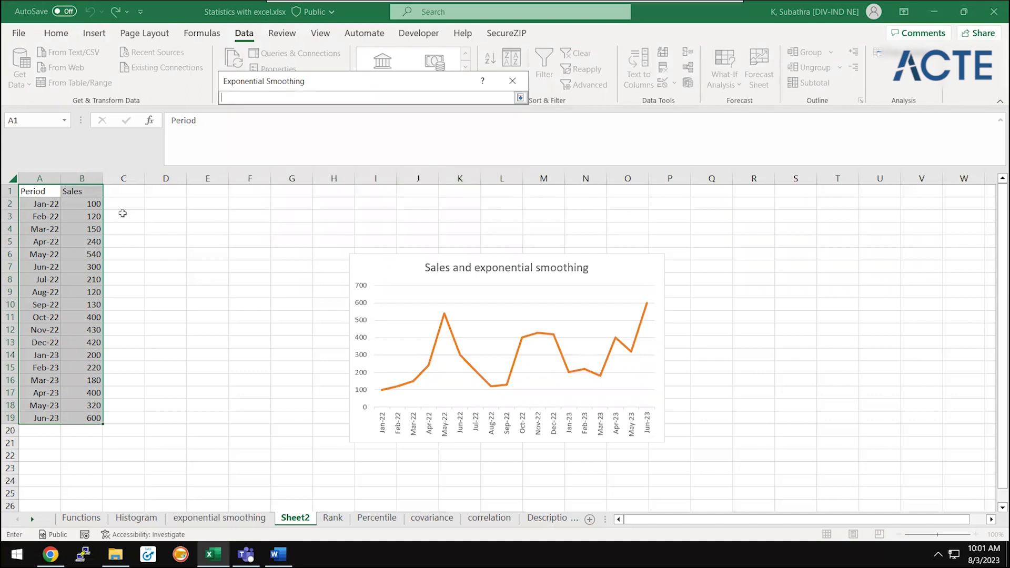
pyautogui.click(127, 205)
pyautogui.click(520, 98)
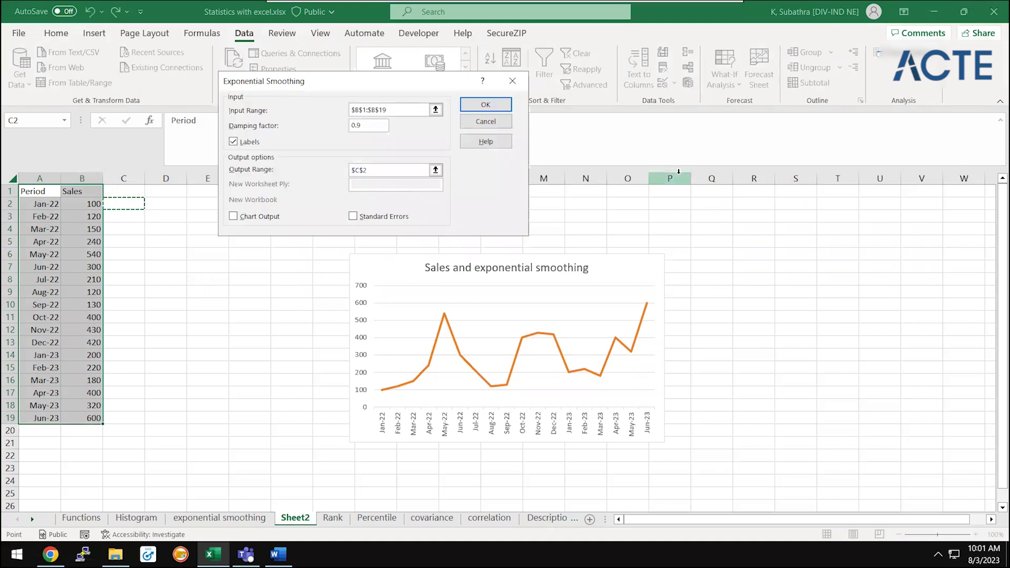
pyautogui.click(482, 122)
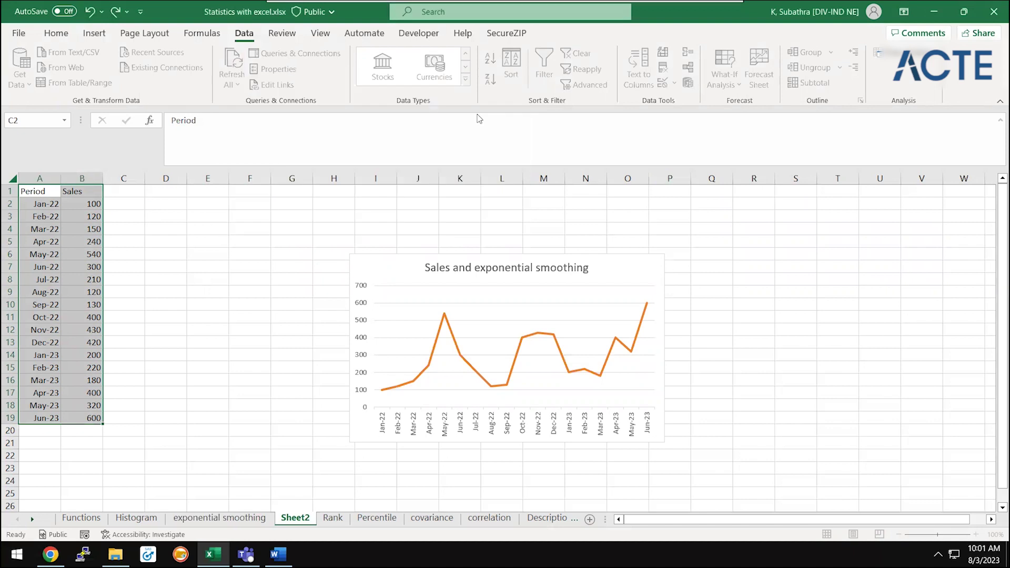
# - Rerun Exponential Smoothing with input $B$1:$B$19, damping 0.9, Labels and output $C$2
pyautogui.click(491, 120)
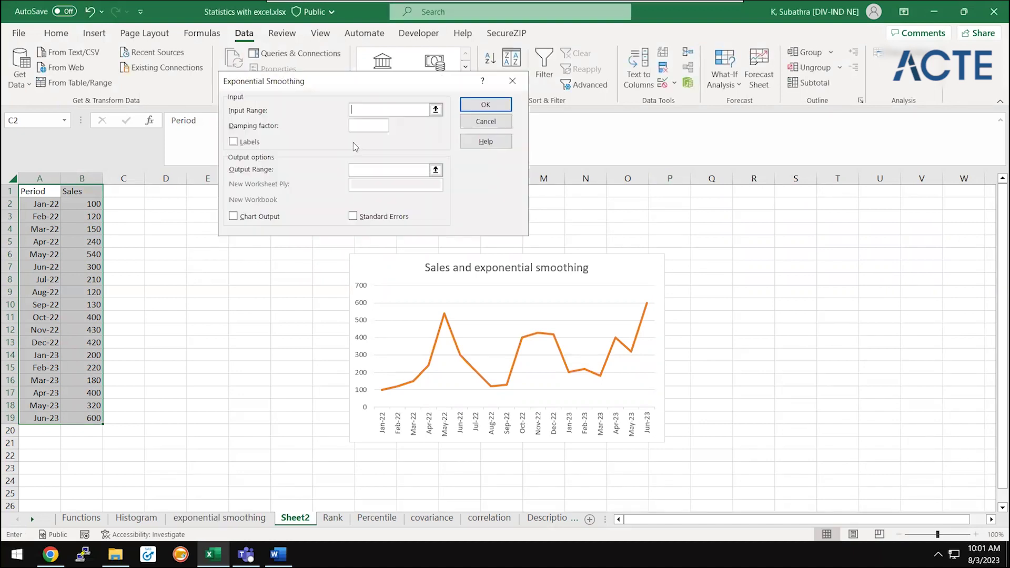
pyautogui.click(435, 109)
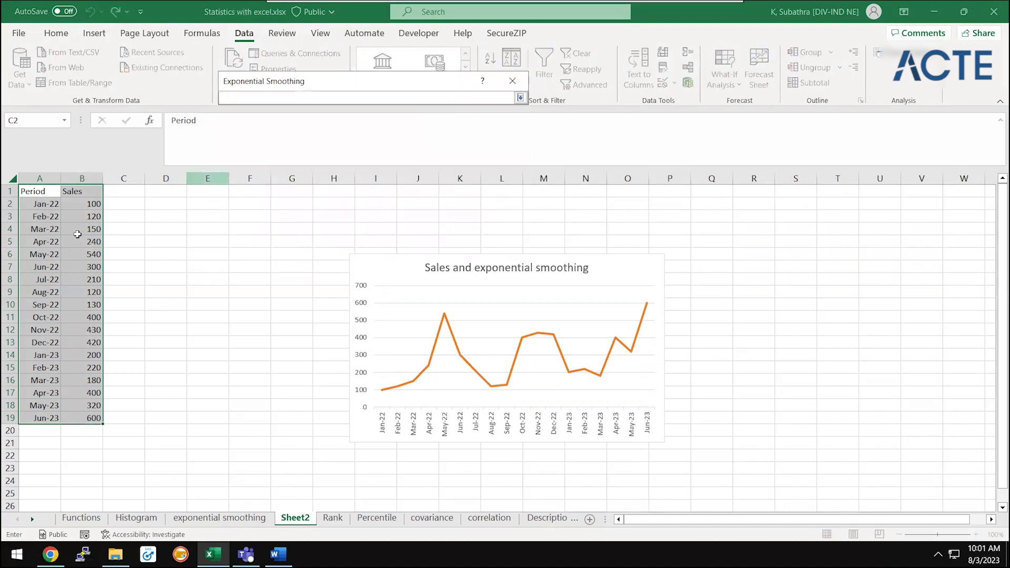
pyautogui.moveTo(84, 196); pyautogui.dragTo(84, 418)
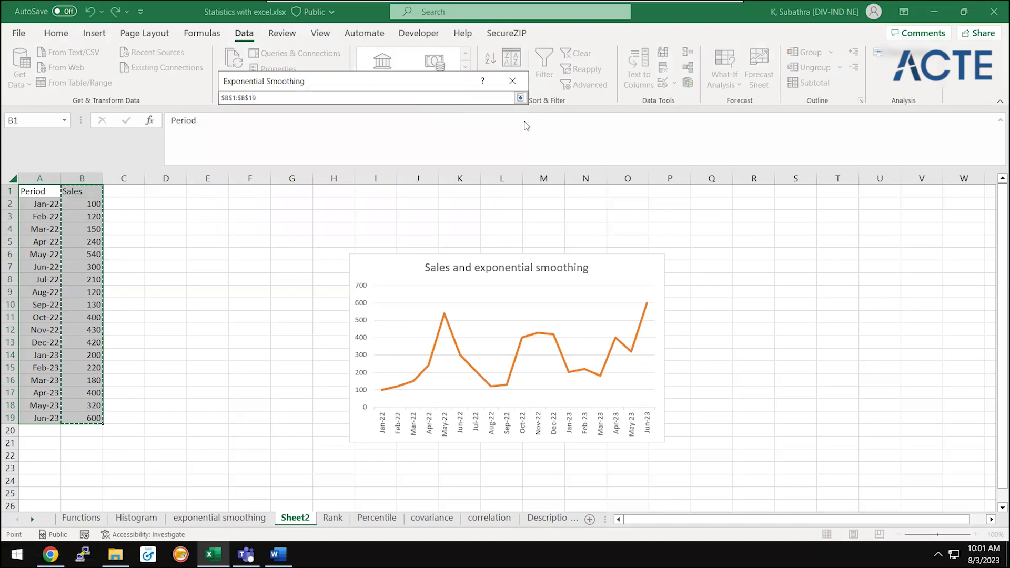
pyautogui.click(520, 98)
pyautogui.click(386, 124)
pyautogui.write('9')
pyautogui.click(233, 141)
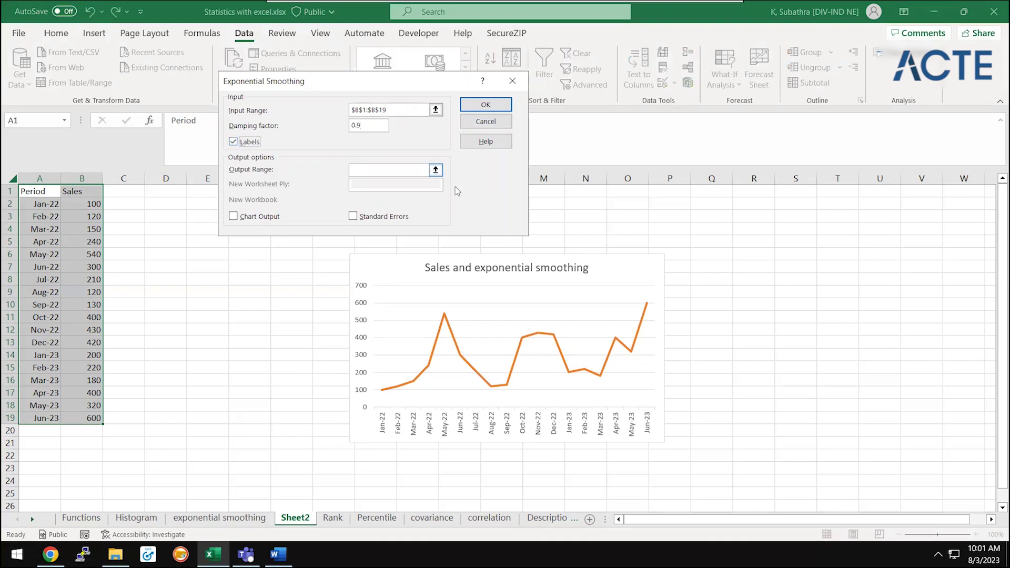
pyautogui.click(435, 169)
pyautogui.click(125, 199)
pyautogui.click(520, 98)
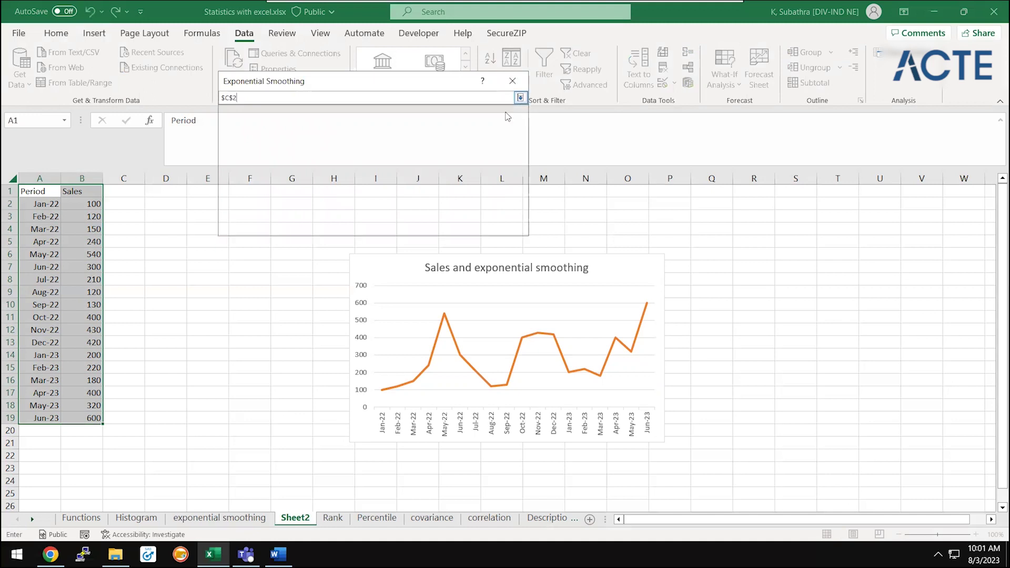
pyautogui.click(486, 104)
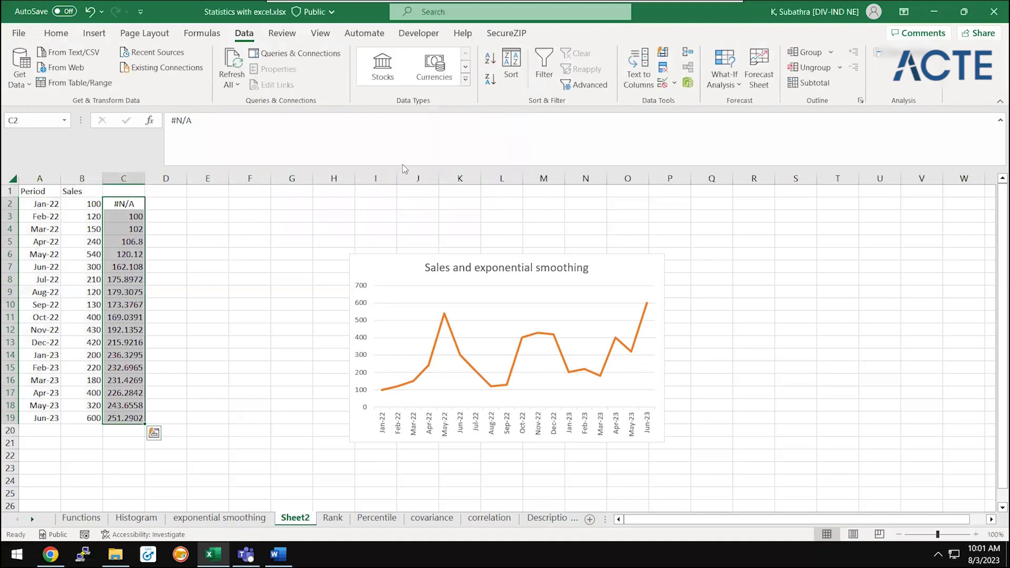
# - Enter the header 'Alpha=0.1' in C1 above the smoothed Sales column, then return toward A1
pyautogui.press('Down')
pyautogui.press('Up')
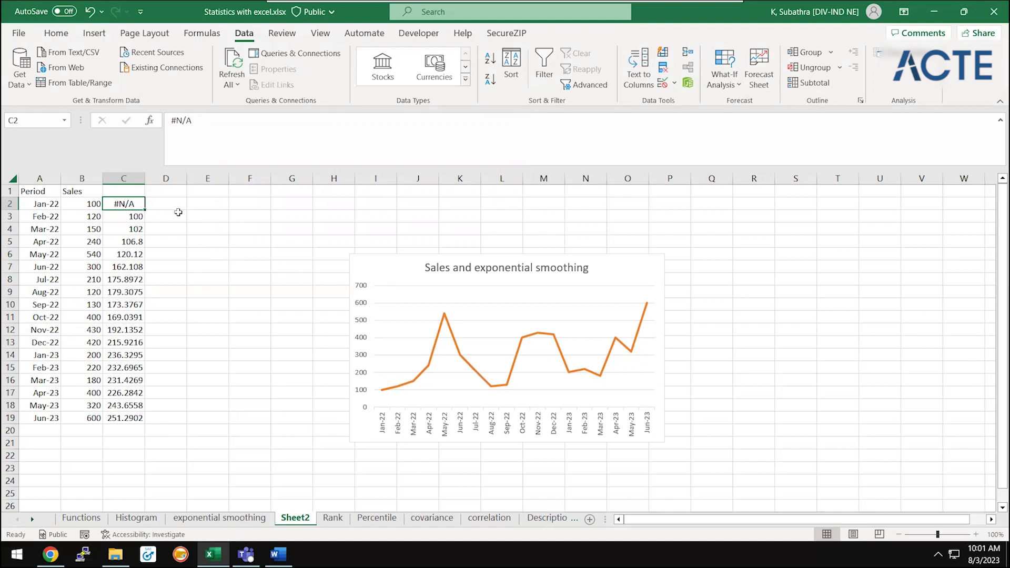
pyautogui.press('Left')
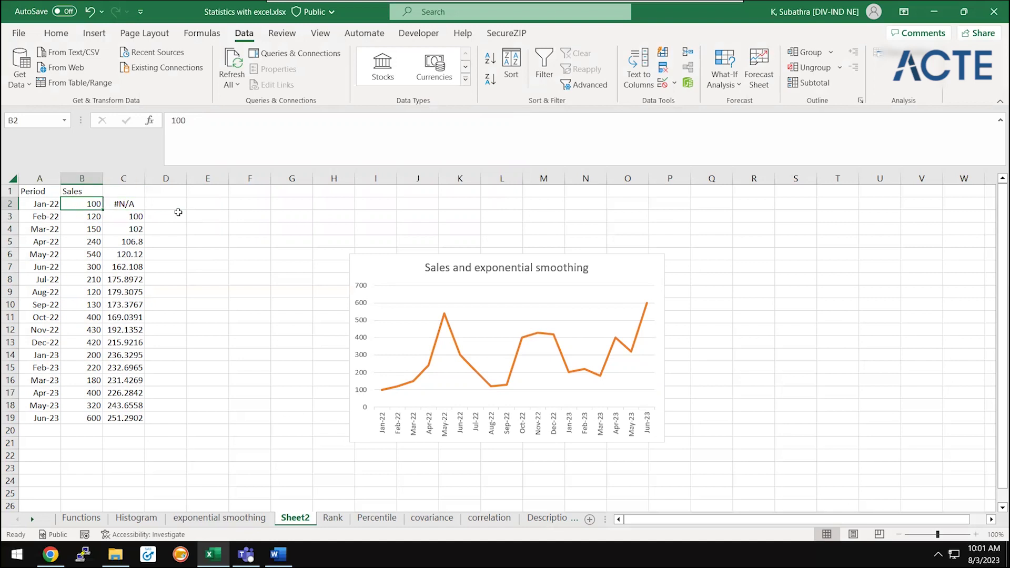
pyautogui.press('Up')
pyautogui.press('Right')
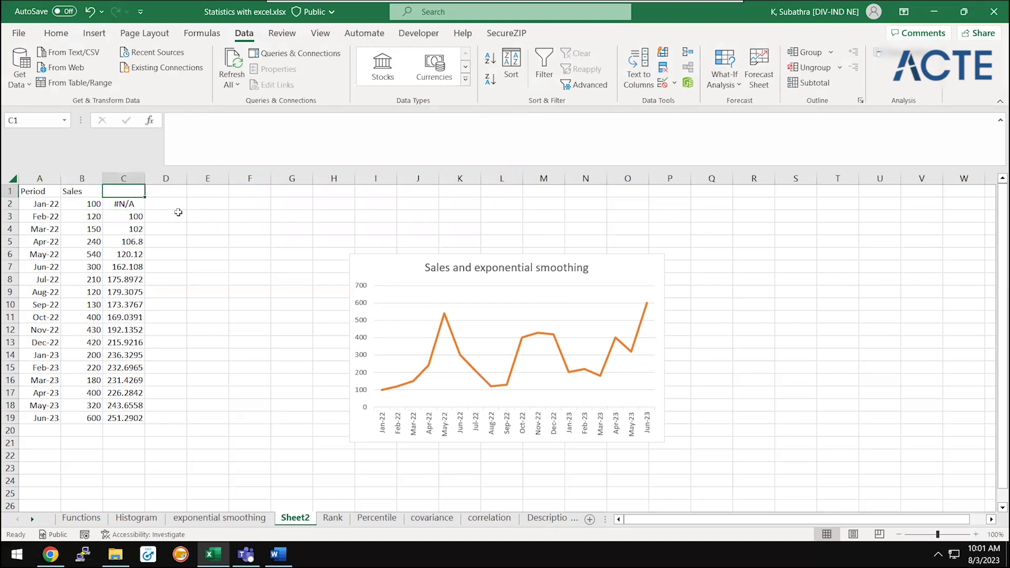
pyautogui.write('Alpha')
pyautogui.press('BackSpace')
pyautogui.press('BackSpace')
pyautogui.press('BackSpace')
pyautogui.press('BackSpace')
pyautogui.write('lpha=0.1')
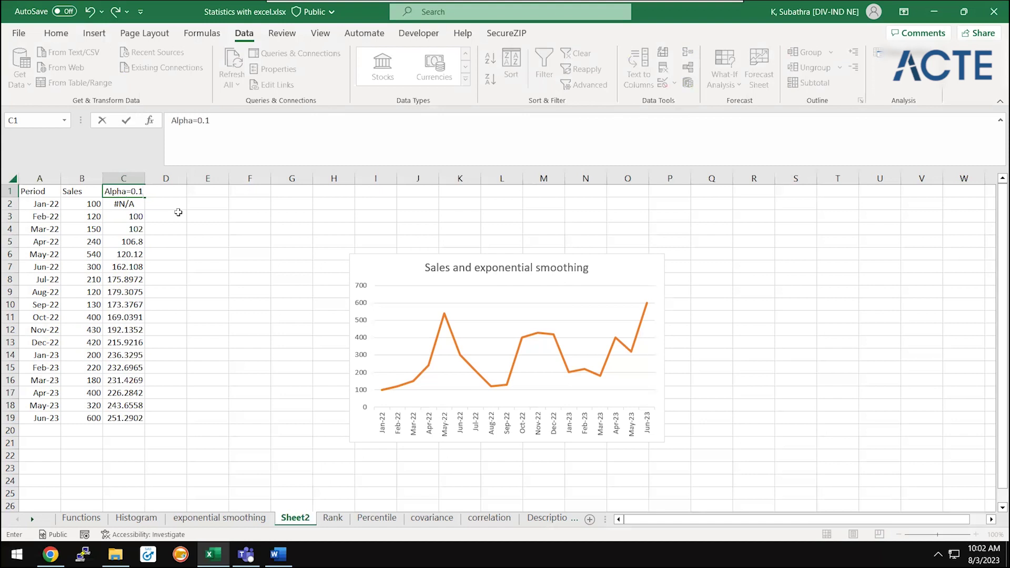
pyautogui.press('Return')
pyautogui.press('Up')
pyautogui.press('Right')
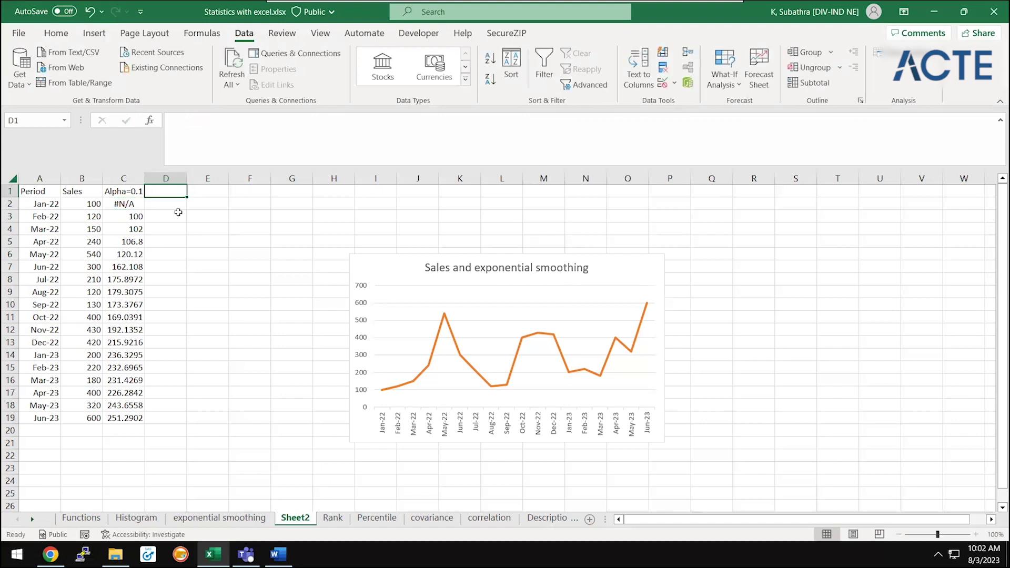
pyautogui.press('Left')
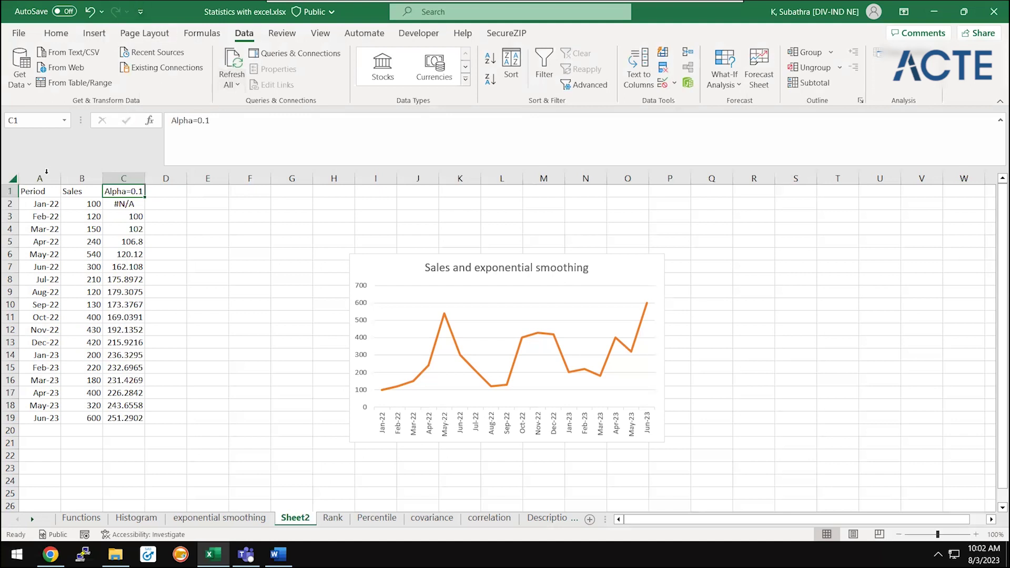
pyautogui.press('Left')
pyautogui.press('Left')
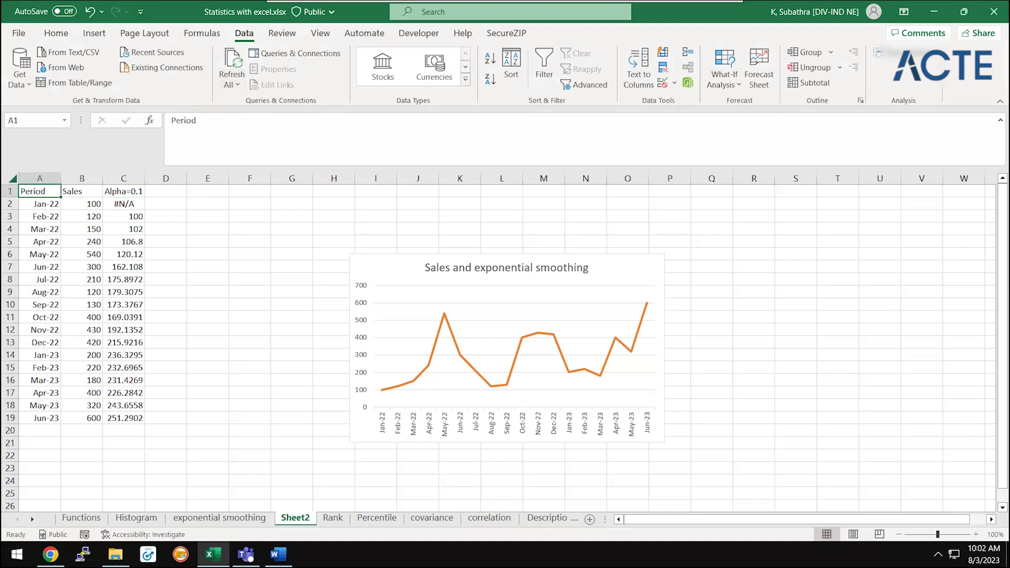
# - Run Exponential Smoothing again on the Sales values with a new damping factor, outputting from D2
pyautogui.click(902, 57)
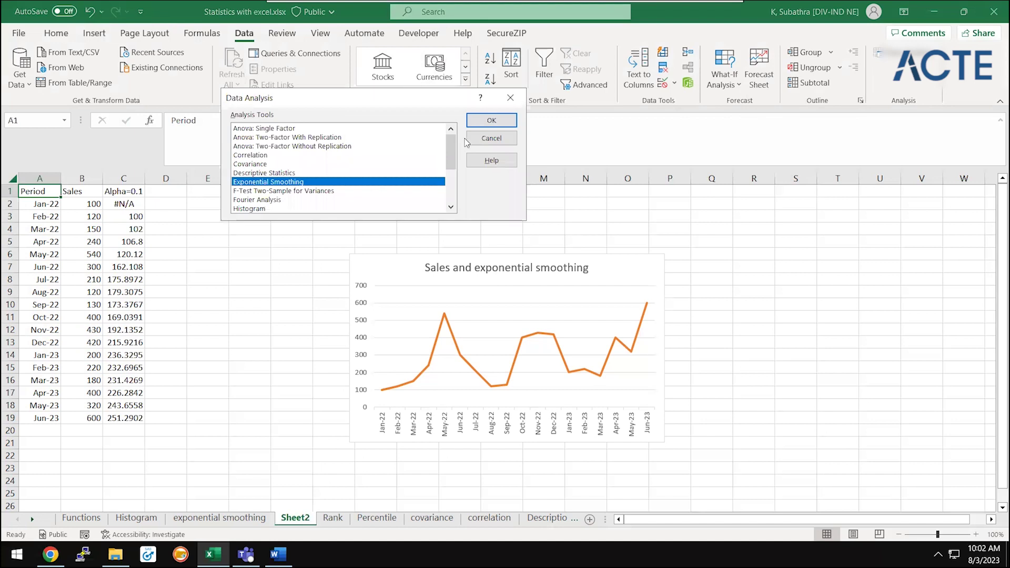
pyautogui.click(491, 120)
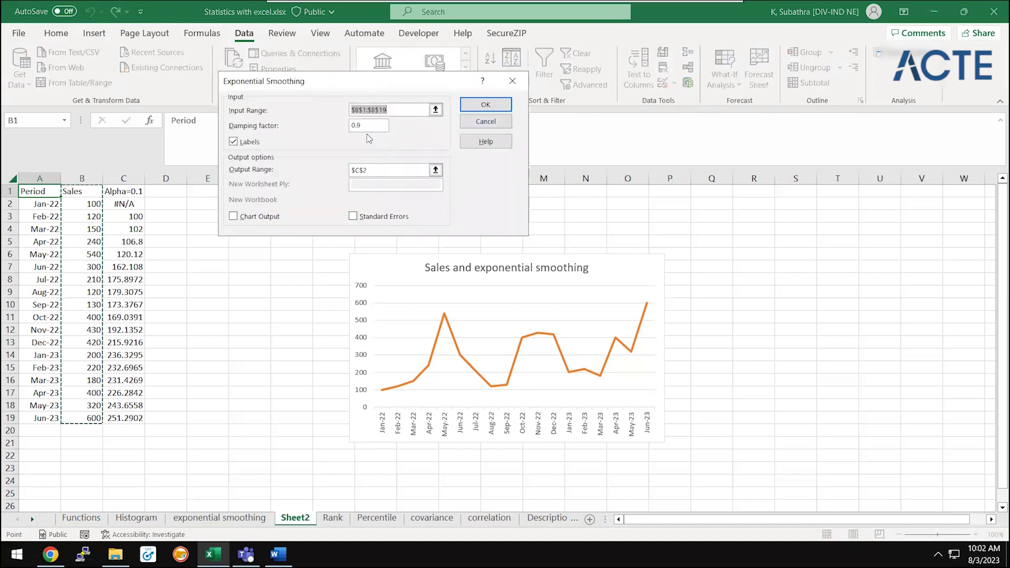
pyautogui.click(372, 126)
pyautogui.write('9')
pyautogui.click(436, 169)
pyautogui.click(159, 208)
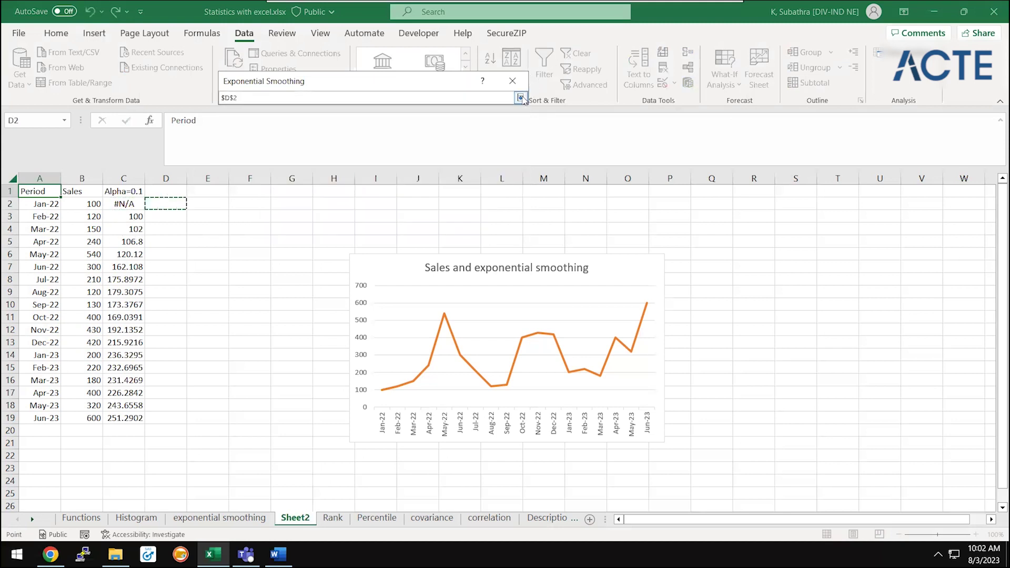
pyautogui.click(520, 98)
pyautogui.click(508, 109)
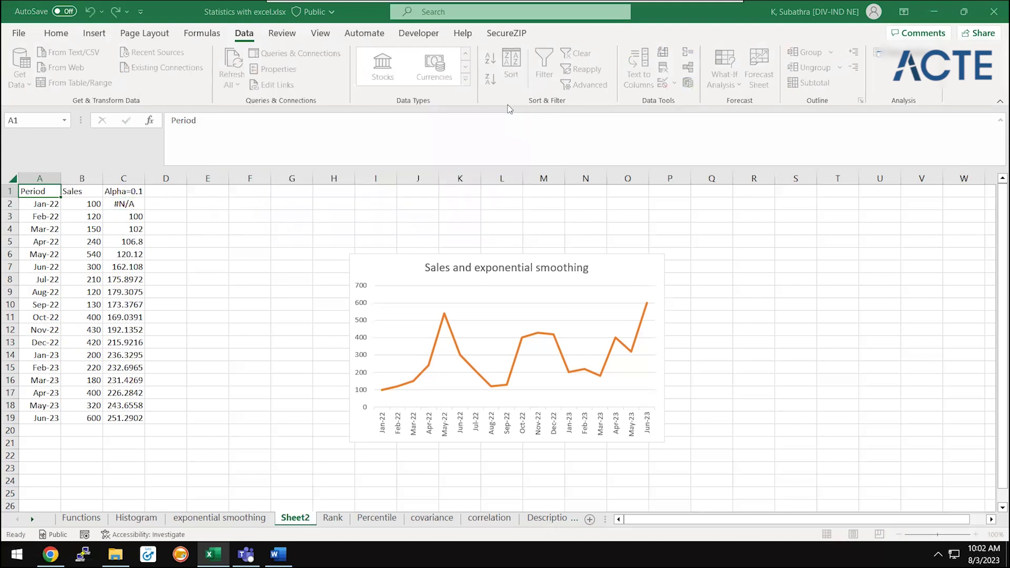
# - Label column D with the header 'Alpha=0.5' in cell D1
pyautogui.click(150, 196)
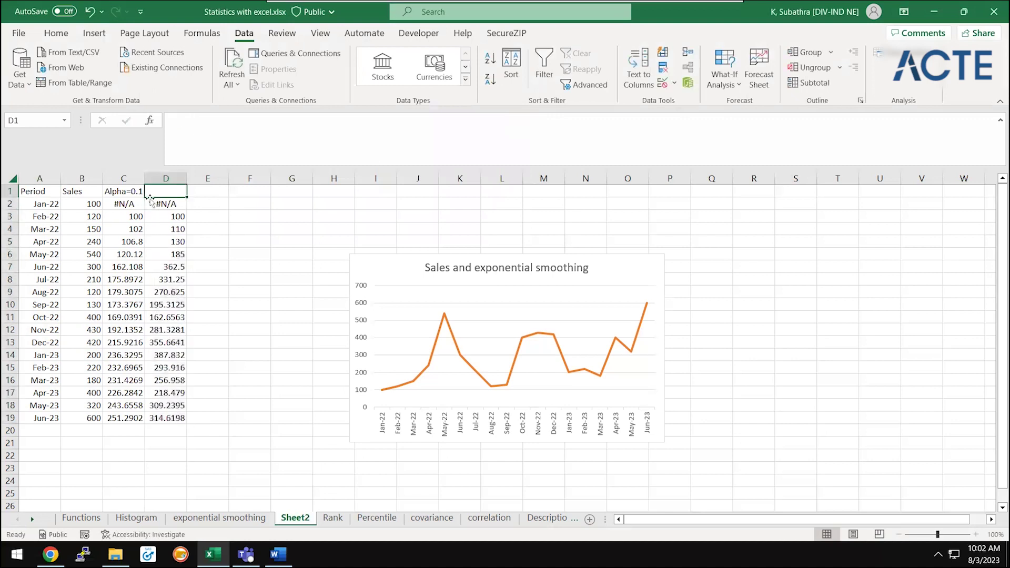
pyautogui.write('Alp')
pyautogui.press('BackSpace')
pyautogui.press('BackSpace')
pyautogui.press('BackSpace')
pyautogui.write('Alpha')
pyautogui.press('BackSpace')
pyautogui.press('BackSpace')
pyautogui.press('BackSpace')
pyautogui.write('pha=0.5')
pyautogui.hotkey('ctrl', 'Return')
pyautogui.click(508, 294)
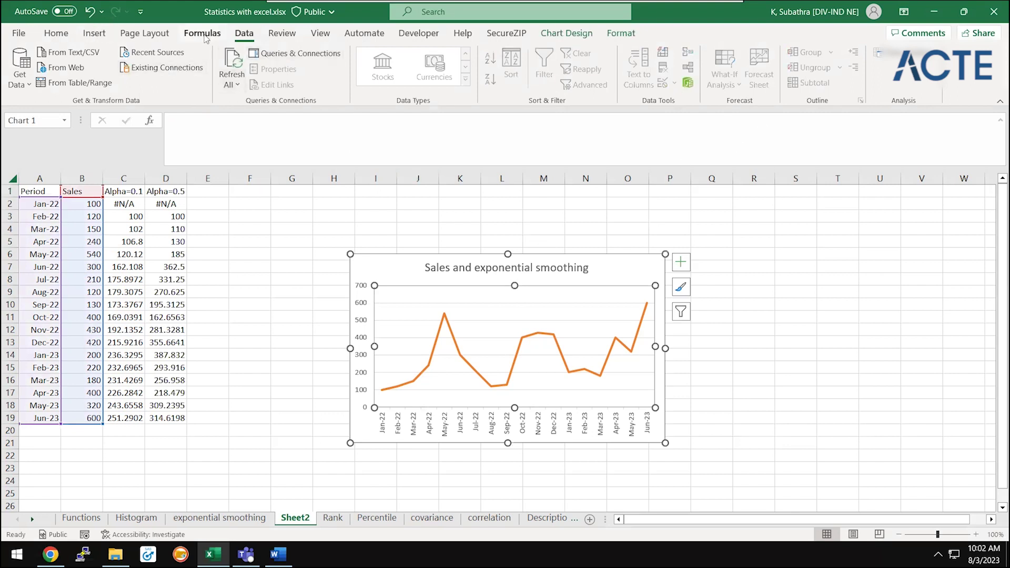
pyautogui.scroll(-1, 206, 38)
pyautogui.scroll(-1, 205, 38)
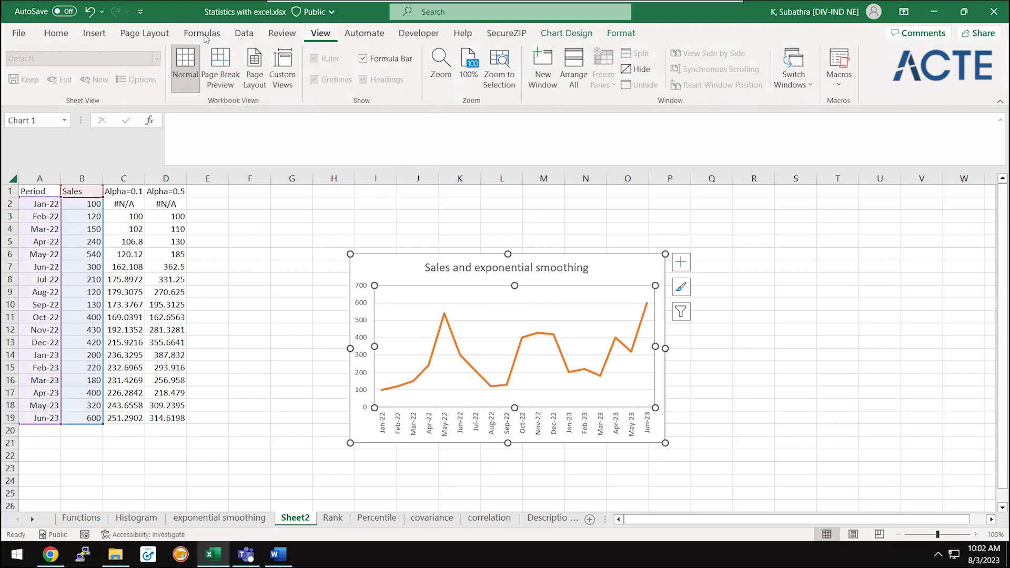
pyautogui.scroll(-1, 204, 36)
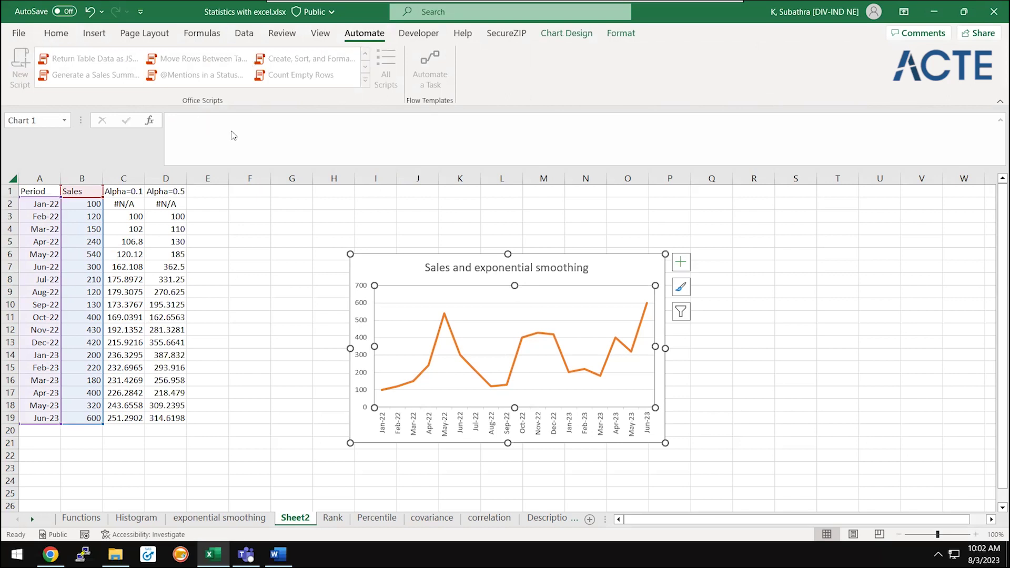
# - Extend the chart's data range to =Sheet2!$A$1:$D$19 so both smoothed series are plotted
pyautogui.click(963, 11)
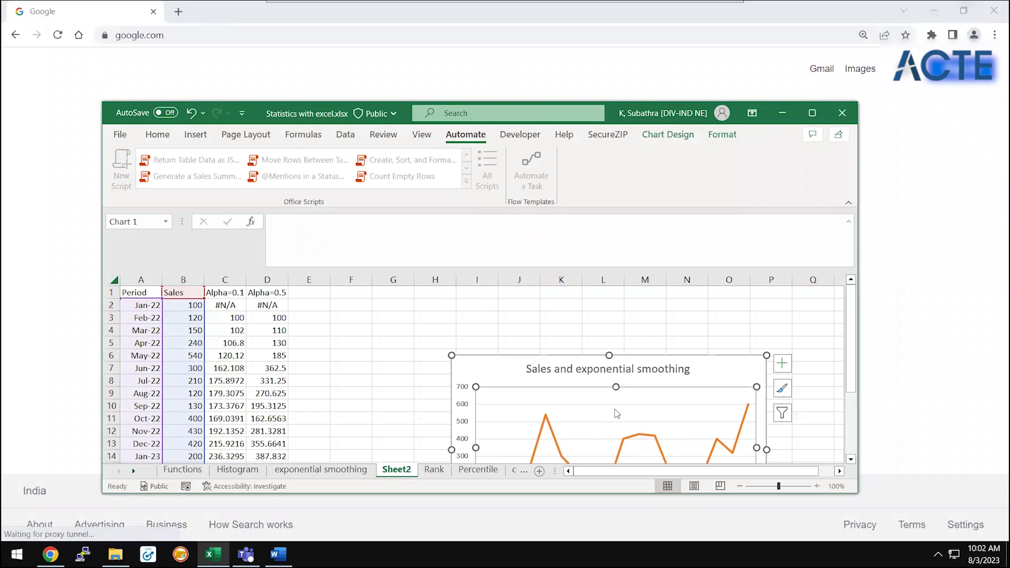
pyautogui.click(678, 138)
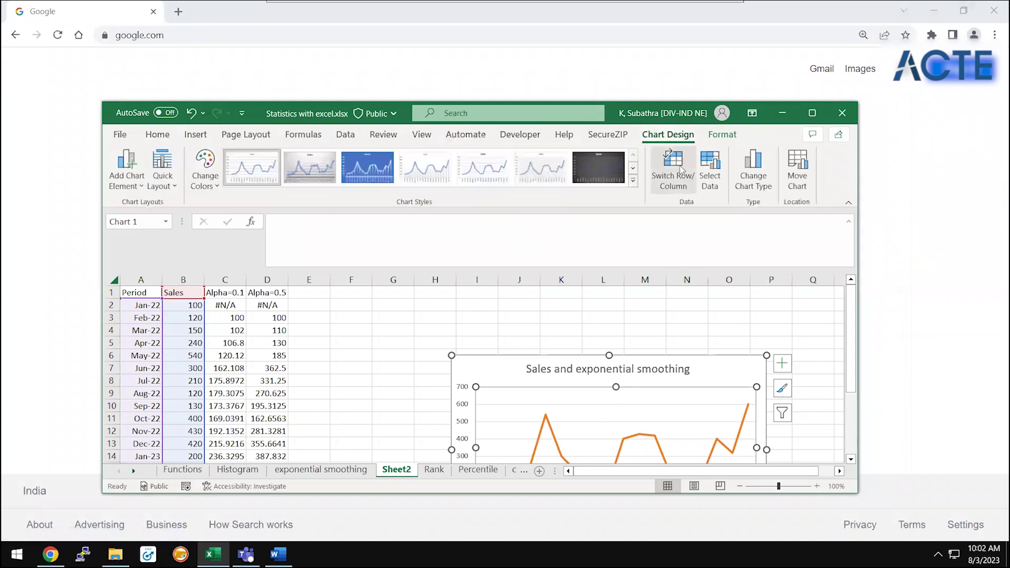
pyautogui.click(710, 176)
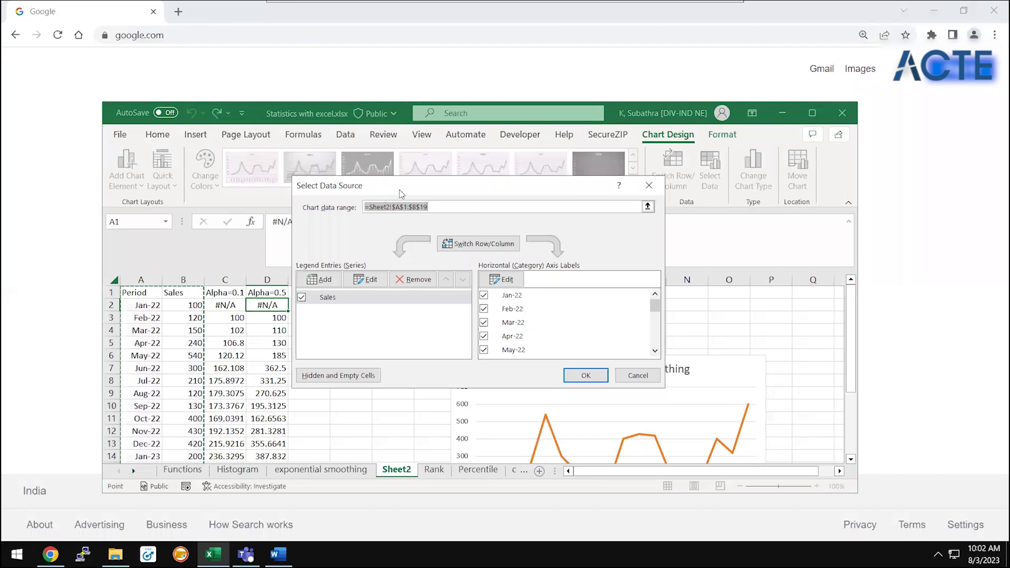
pyautogui.click(418, 207)
pyautogui.write('D')
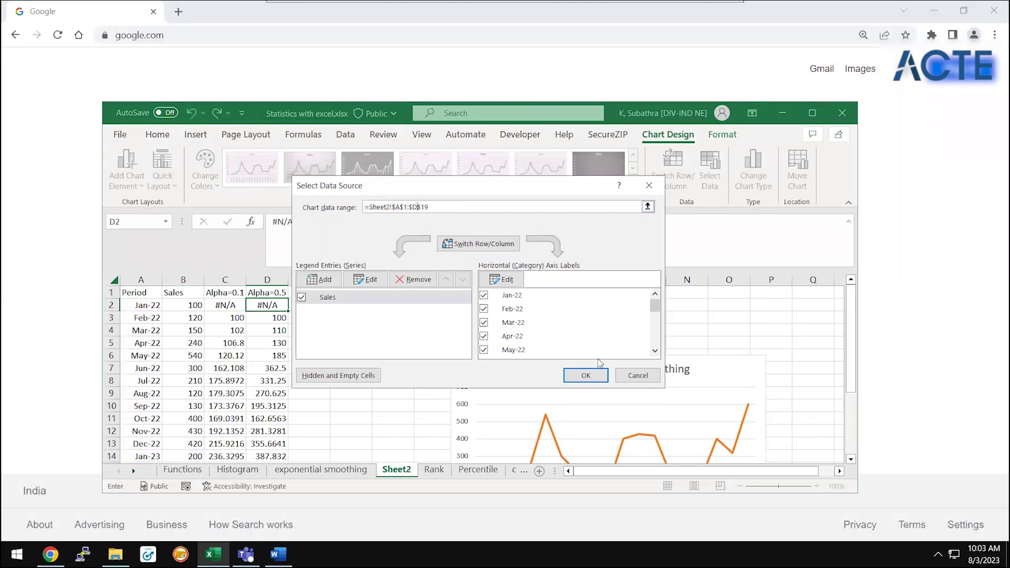
pyautogui.click(585, 375)
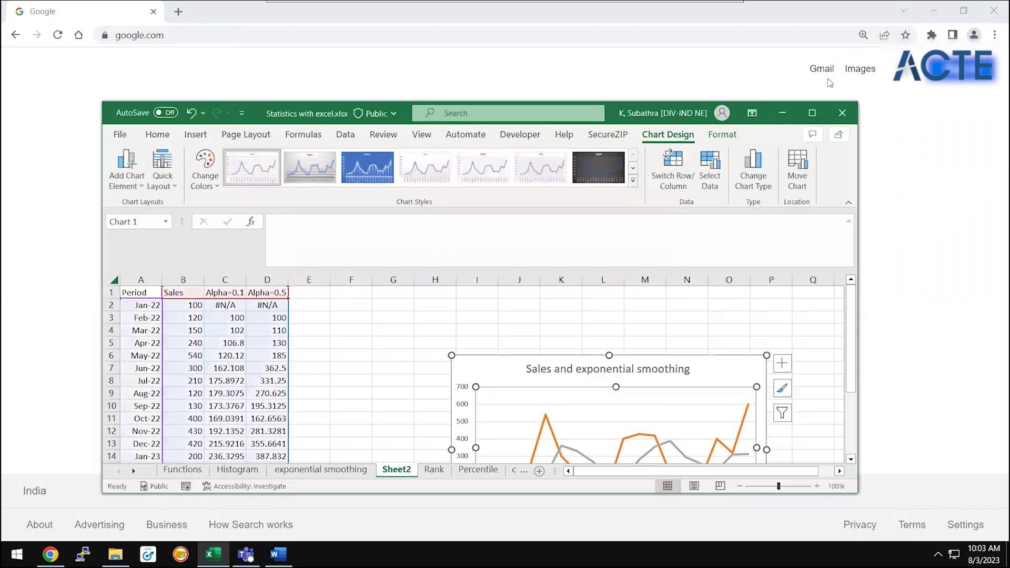
pyautogui.click(813, 113)
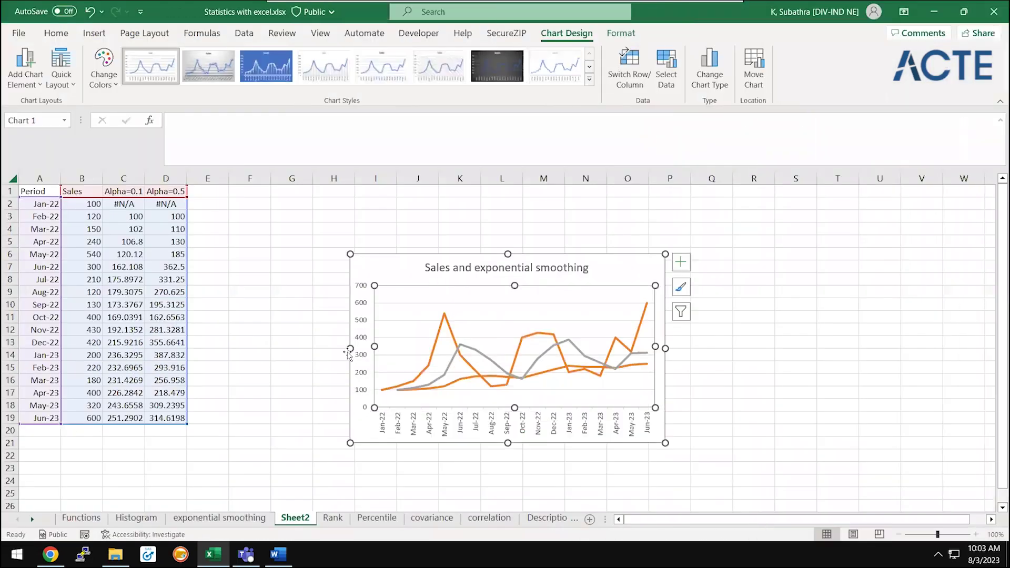
# - Select the Sales line's Jun-23 point and set its fill and outline colour to blue
pyautogui.click(238, 392)
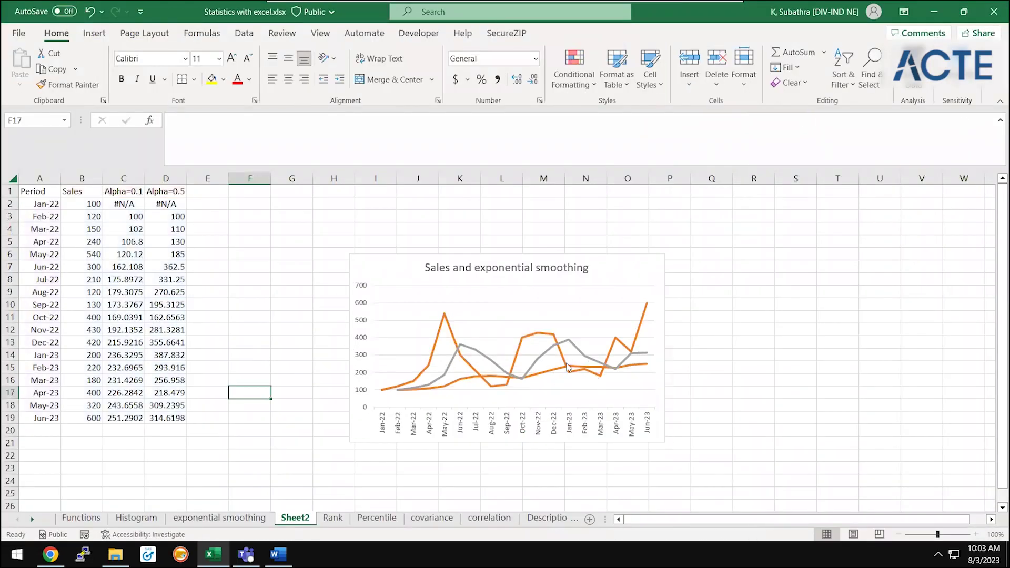
pyautogui.click(633, 272)
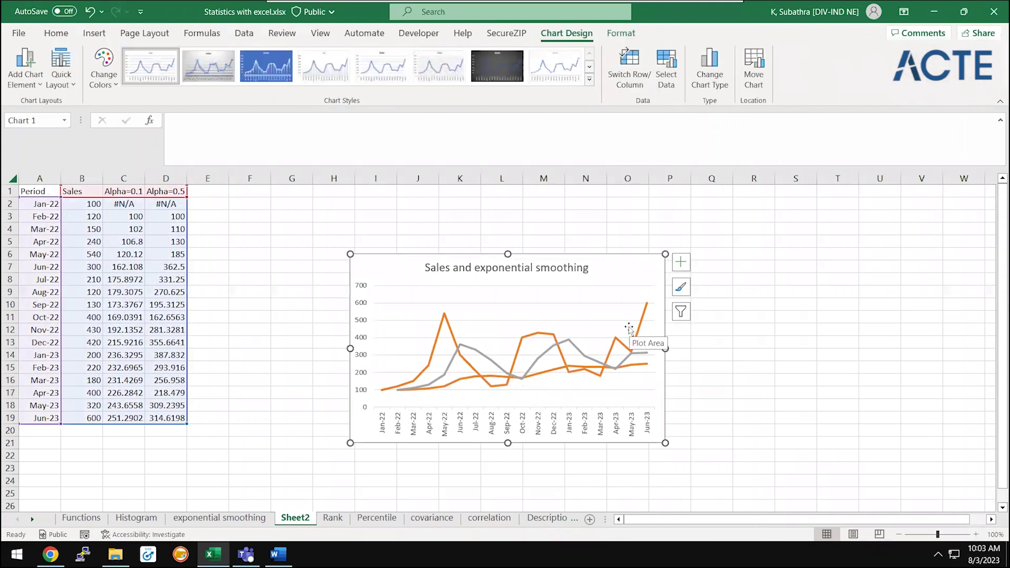
pyautogui.click(680, 272)
pyautogui.click(650, 309)
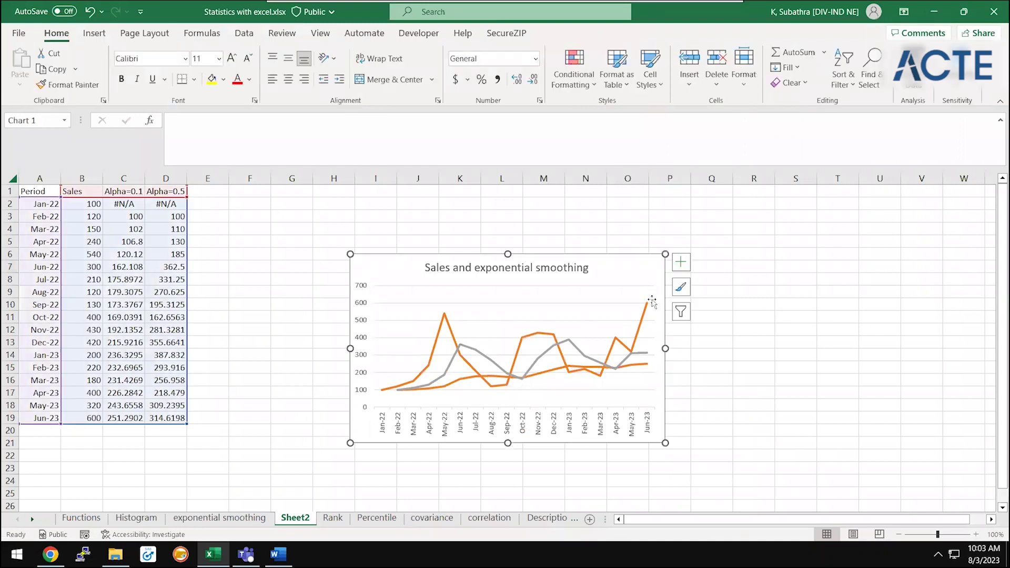
pyautogui.click(648, 312)
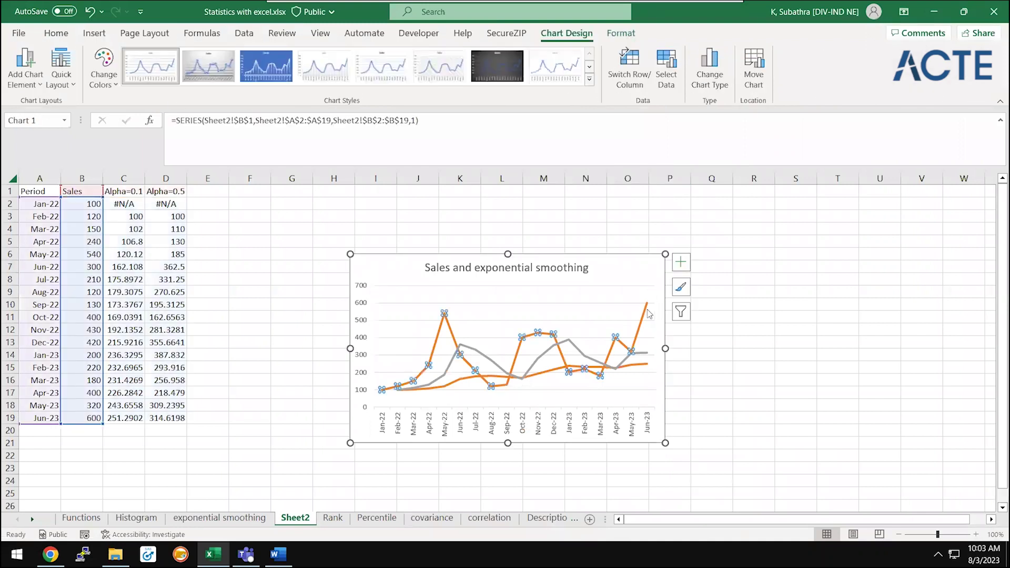
pyautogui.click(645, 311)
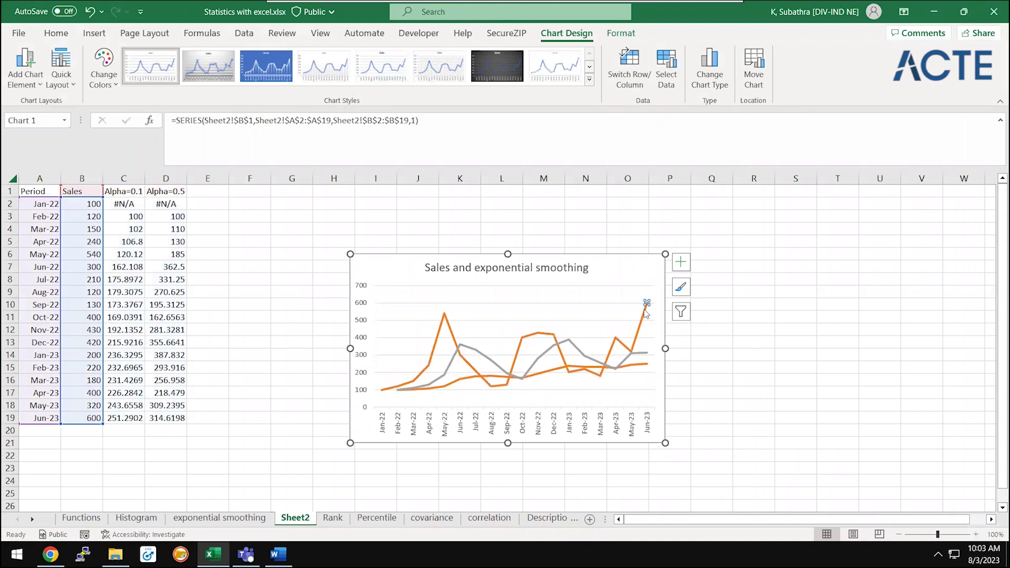
pyautogui.rightClick(646, 314)
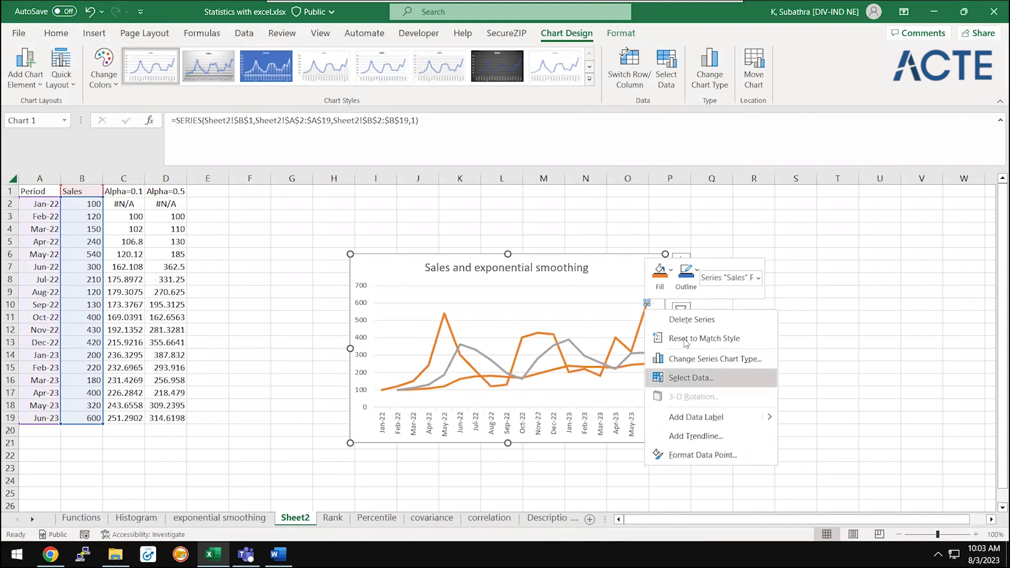
pyautogui.click(660, 276)
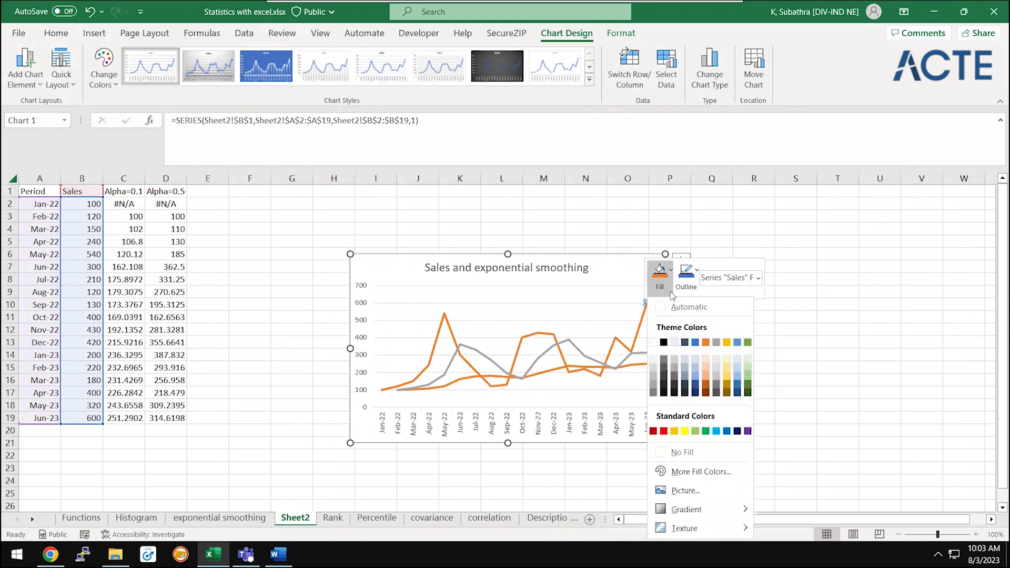
pyautogui.click(695, 342)
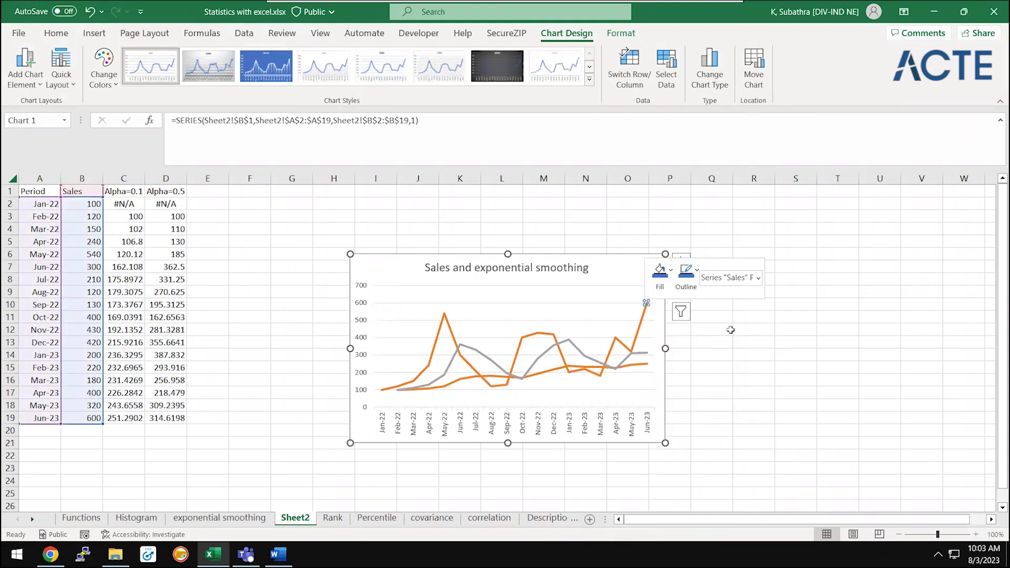
pyautogui.click(685, 279)
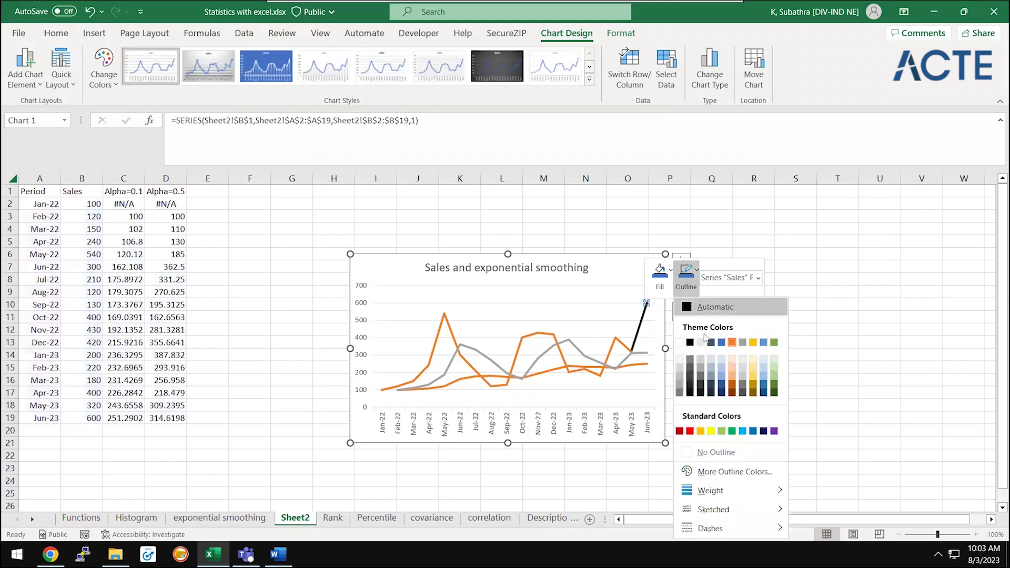
pyautogui.click(720, 342)
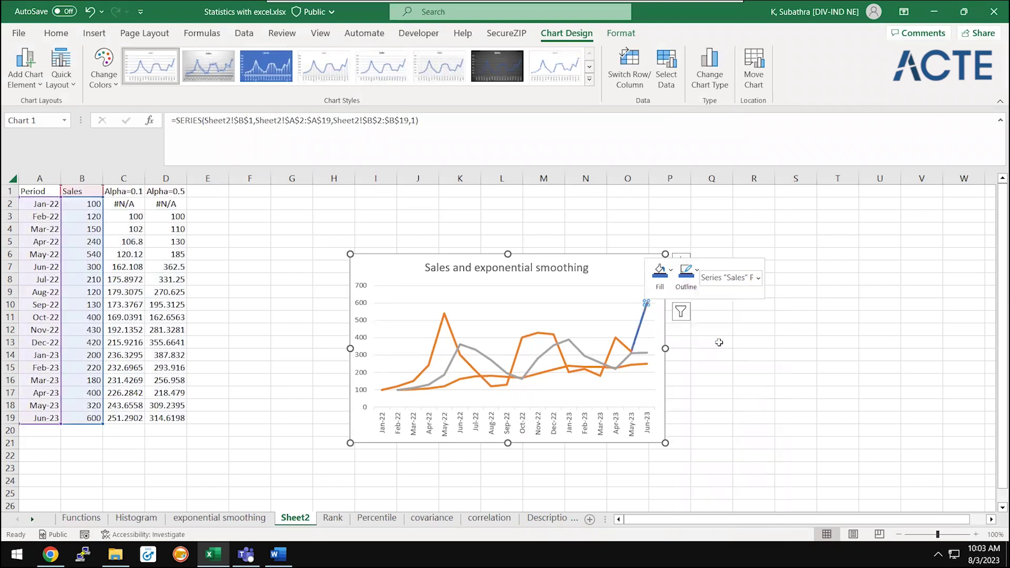
pyautogui.rightClick(458, 351)
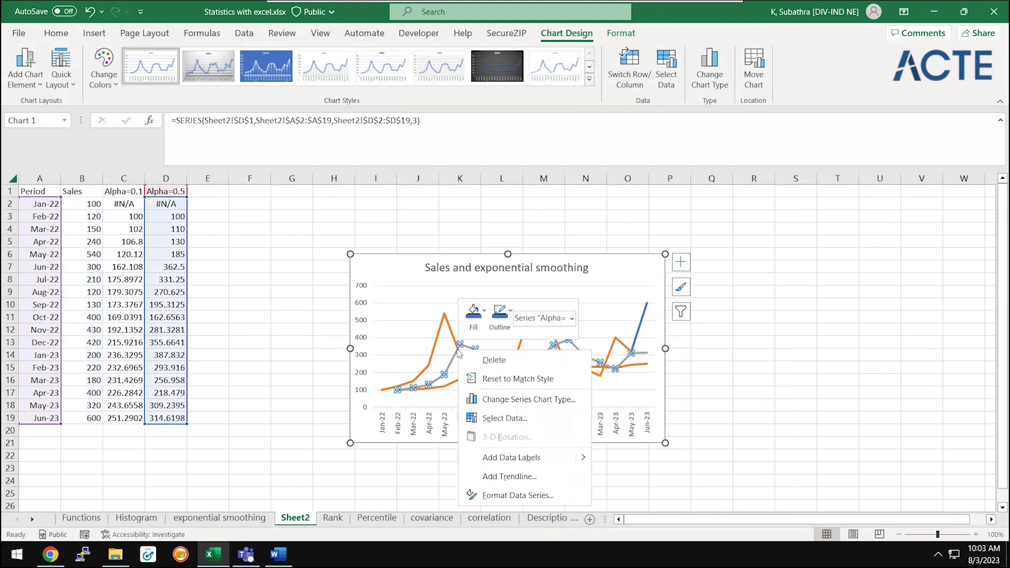
# - Change the Alpha=0.5 line colour to blue in Format Data Series
pyautogui.click(547, 496)
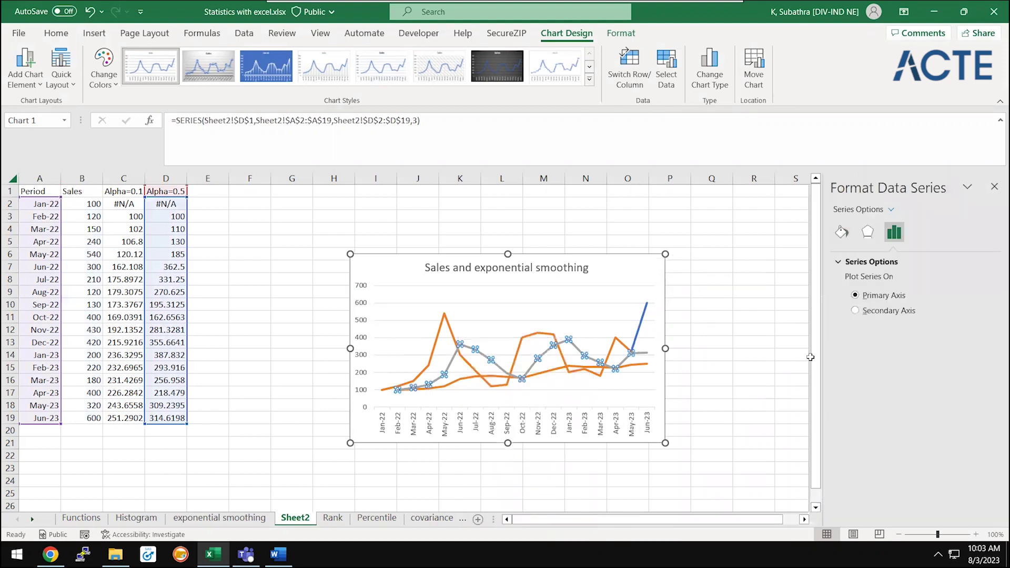
pyautogui.click(848, 235)
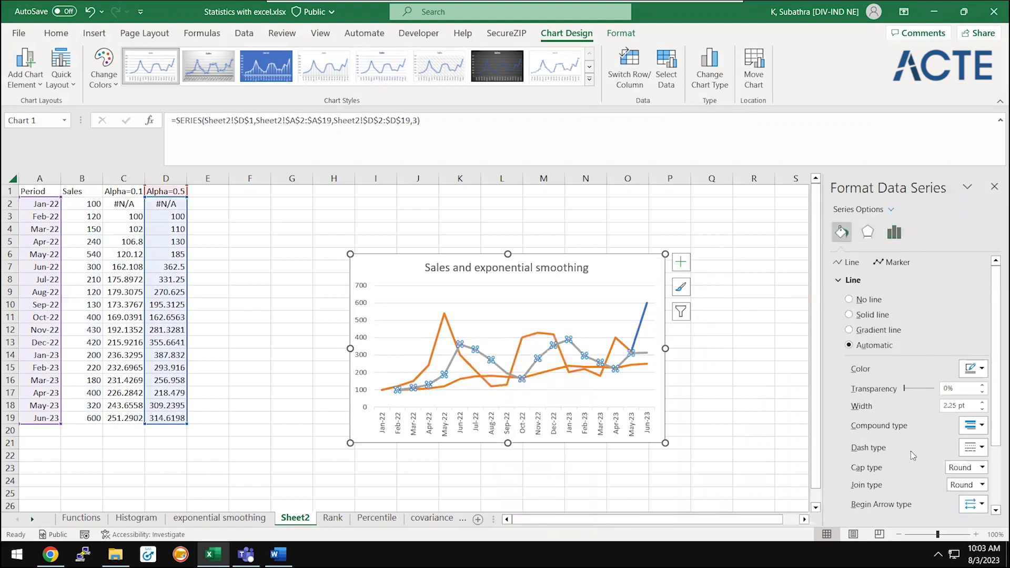
pyautogui.click(973, 368)
pyautogui.click(949, 405)
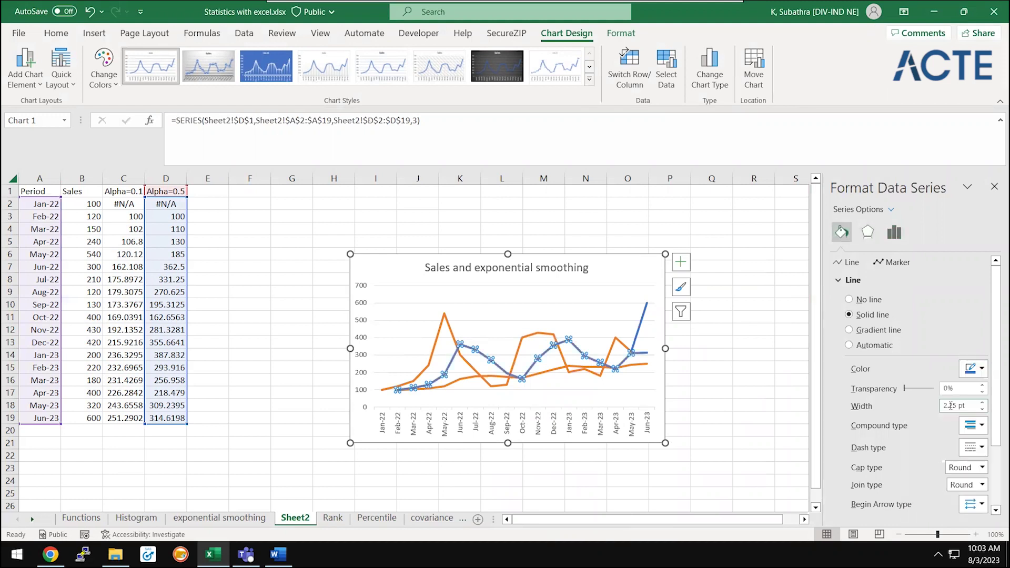
pyautogui.click(664, 338)
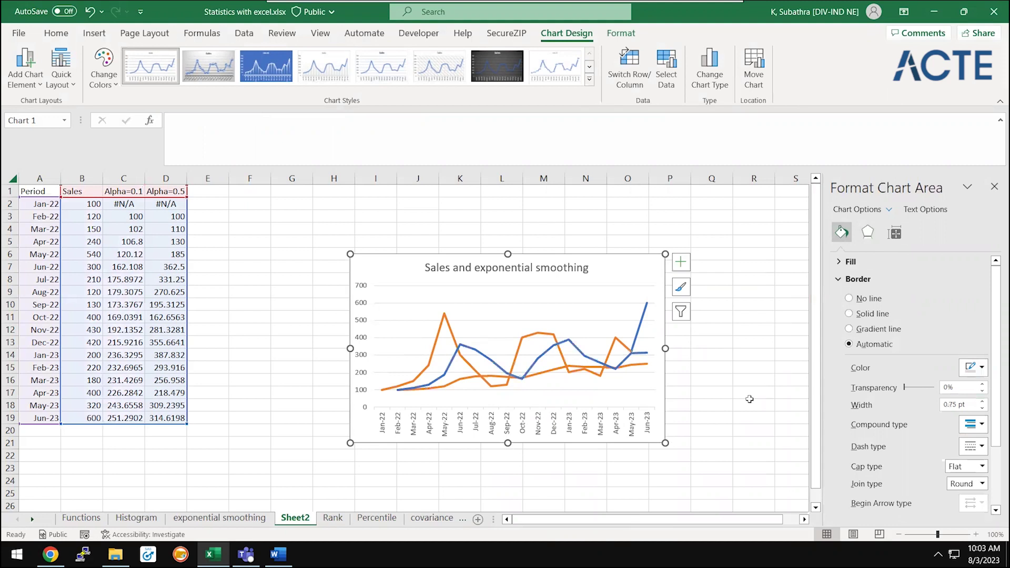
# - Recolour the Sales line, trying red and dark green before settling on gold, and close the pane
pyautogui.click(623, 346)
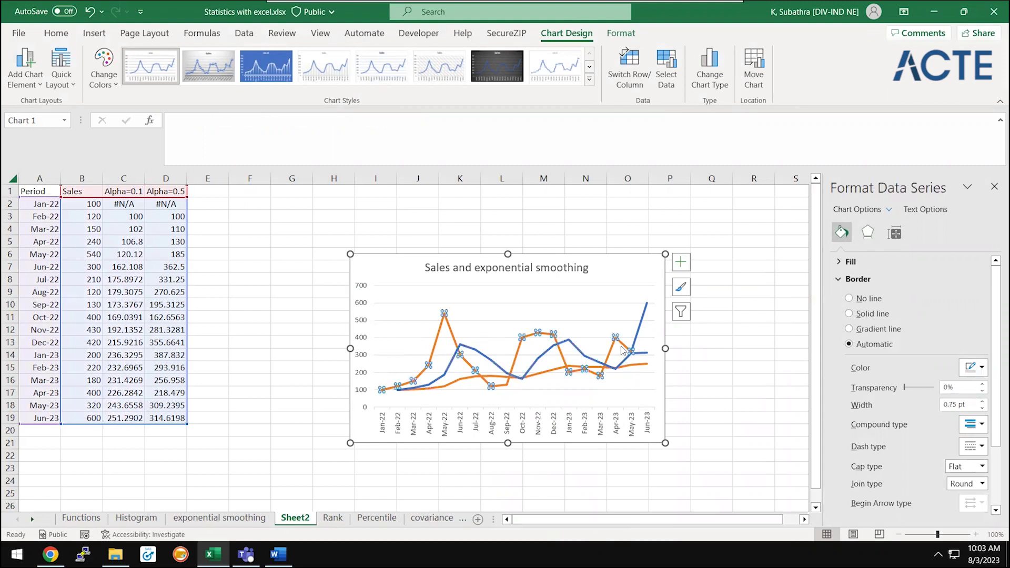
pyautogui.click(972, 373)
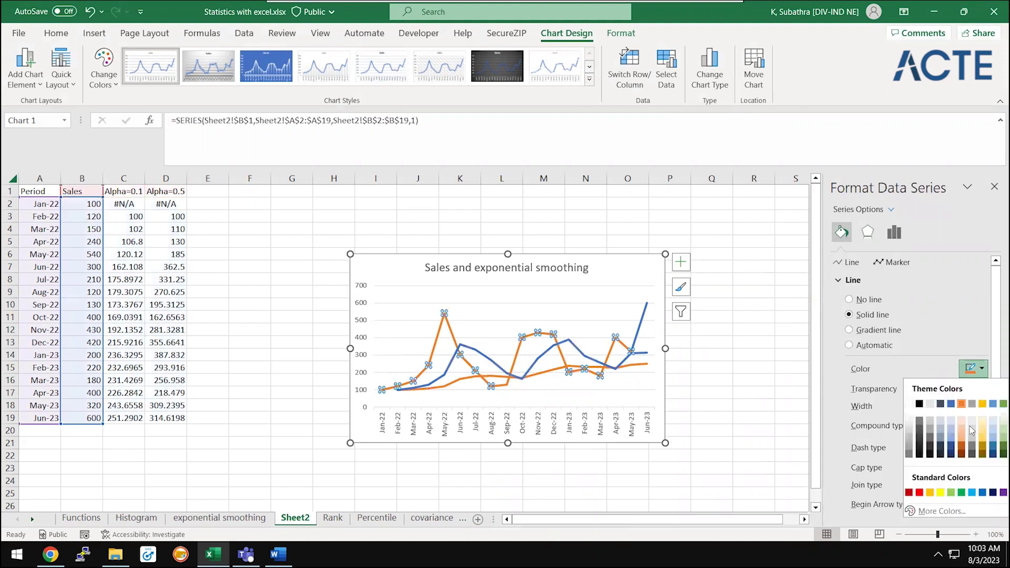
pyautogui.click(921, 491)
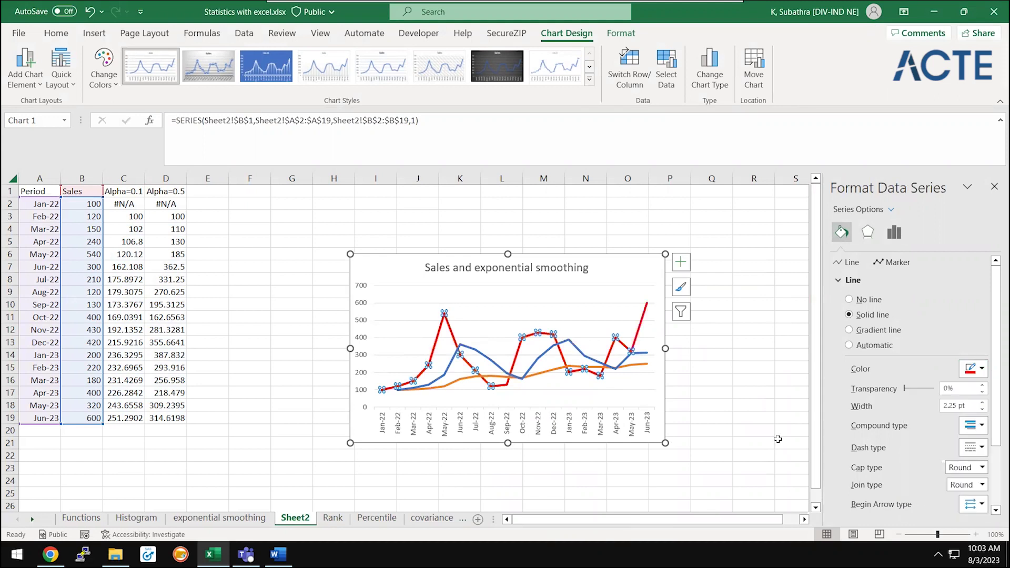
pyautogui.click(980, 368)
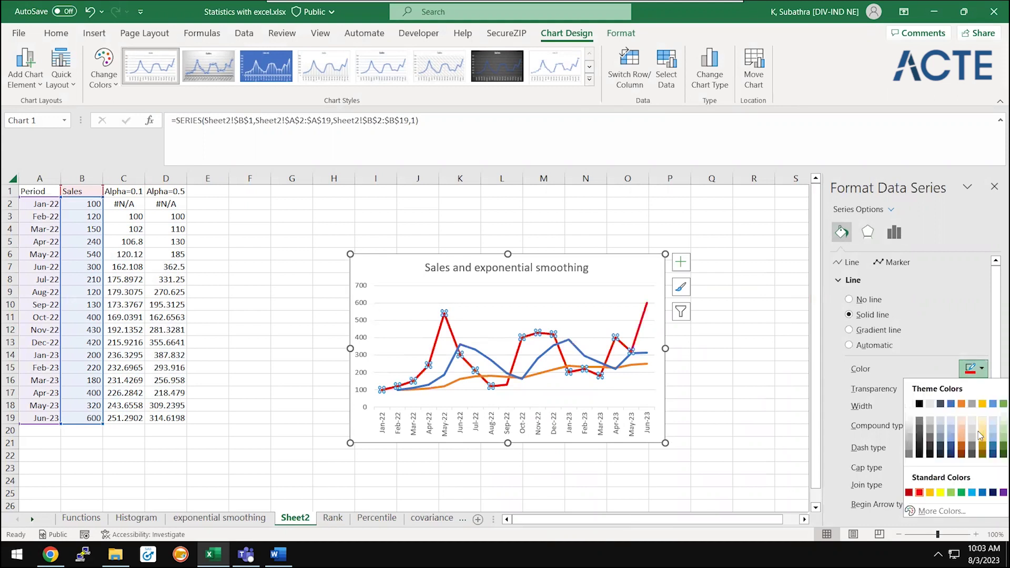
pyautogui.click(994, 447)
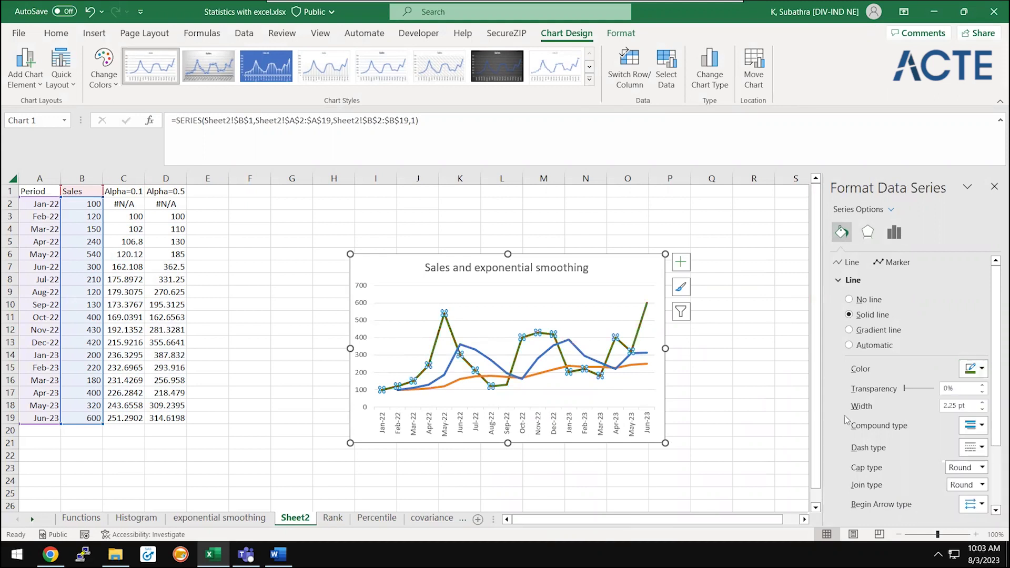
pyautogui.click(981, 369)
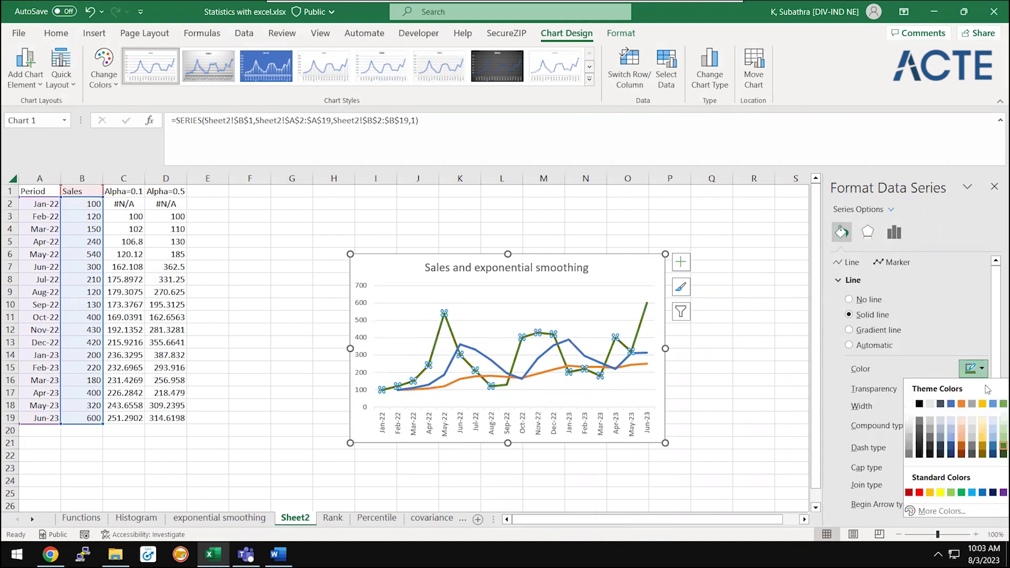
pyautogui.click(981, 403)
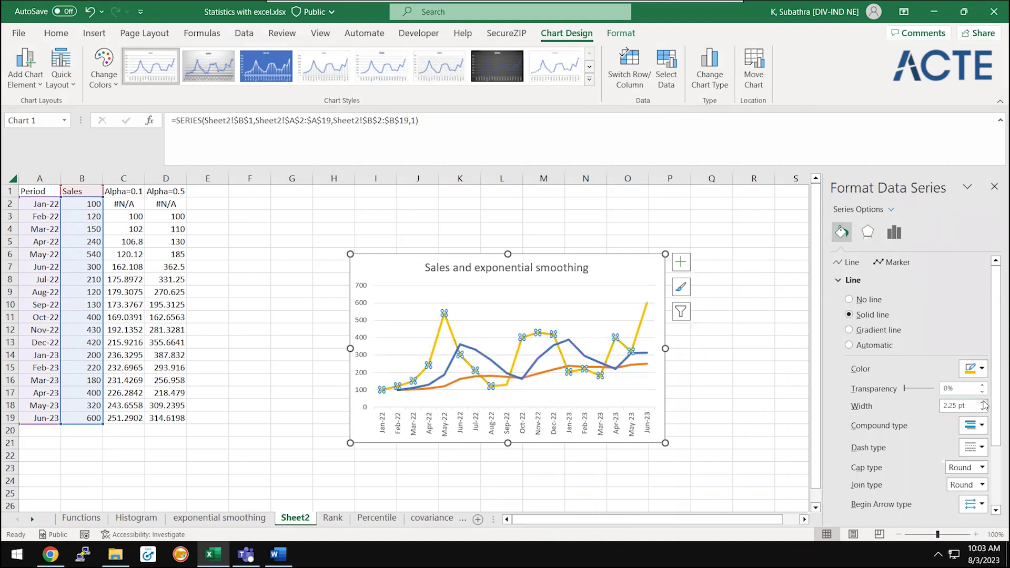
pyautogui.click(753, 393)
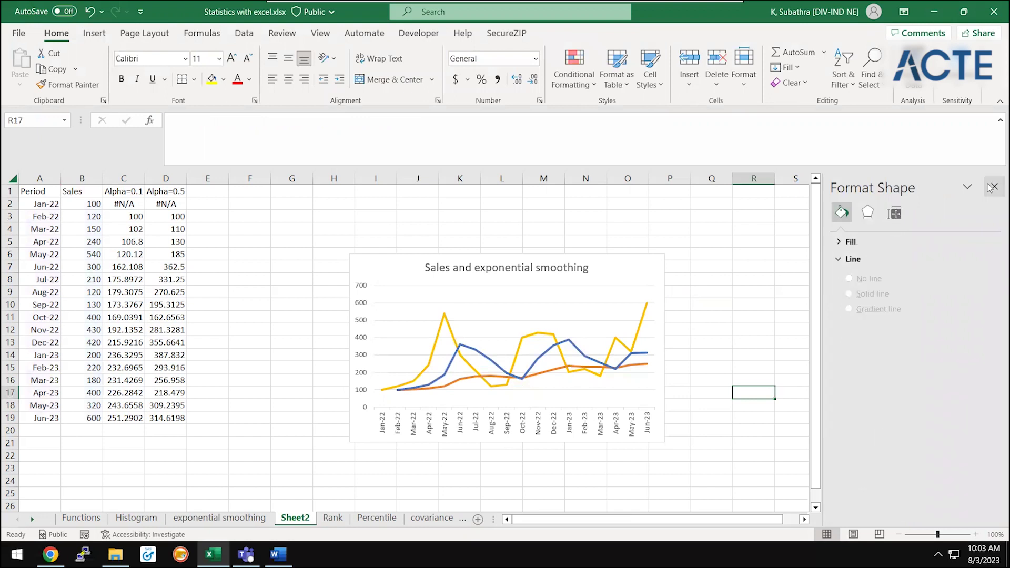
pyautogui.click(994, 187)
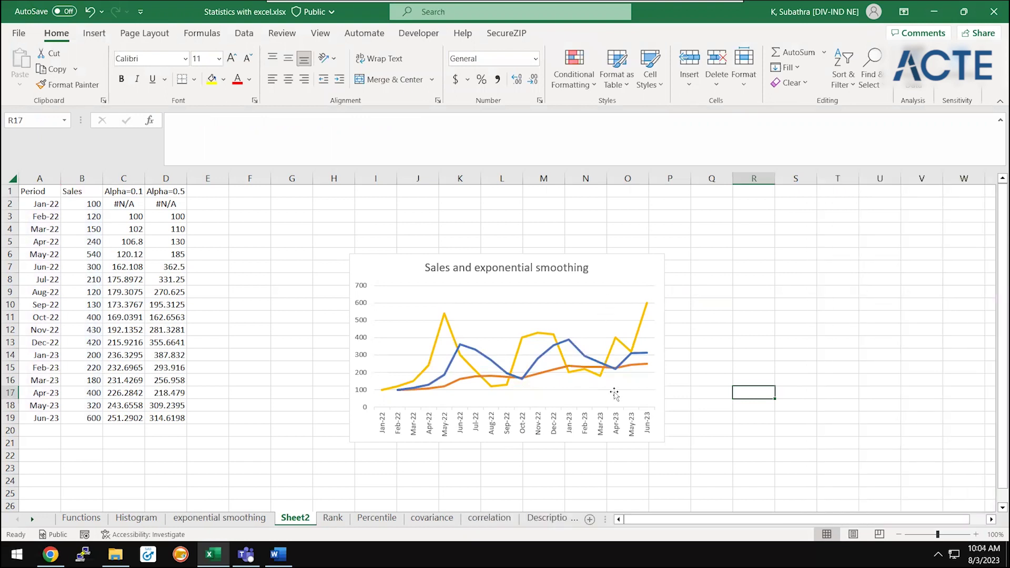
# - Turn on the chart legend listing Sales, Alpha=0.1 and Alpha=0.5, positioned at the bottom
pyautogui.click(618, 316)
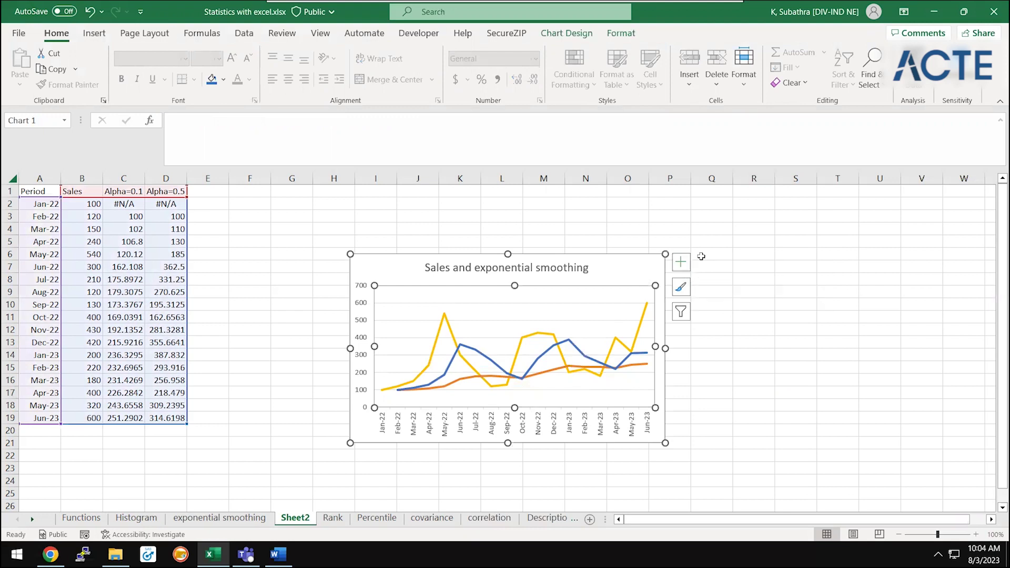
pyautogui.click(682, 262)
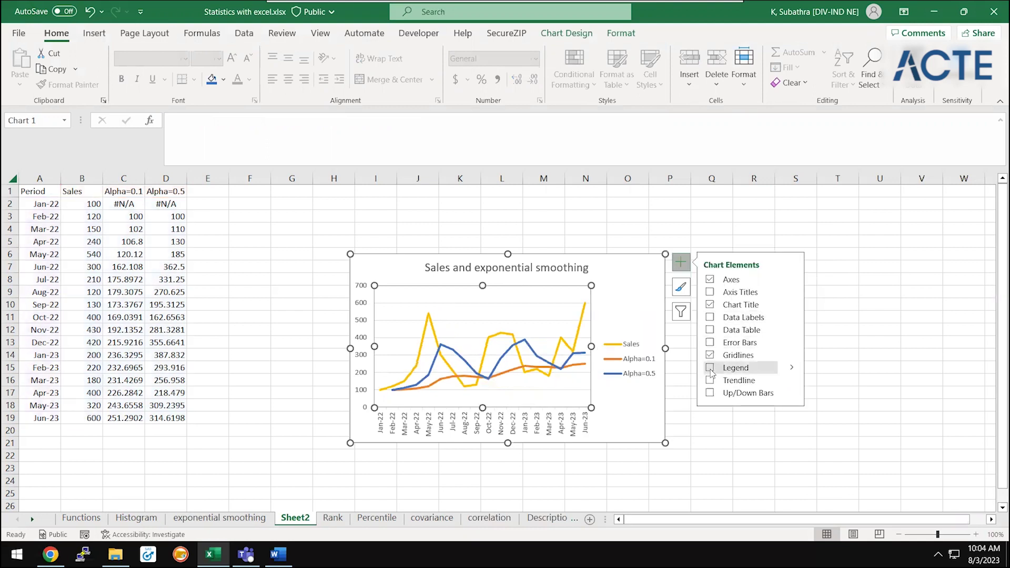
pyautogui.click(710, 367)
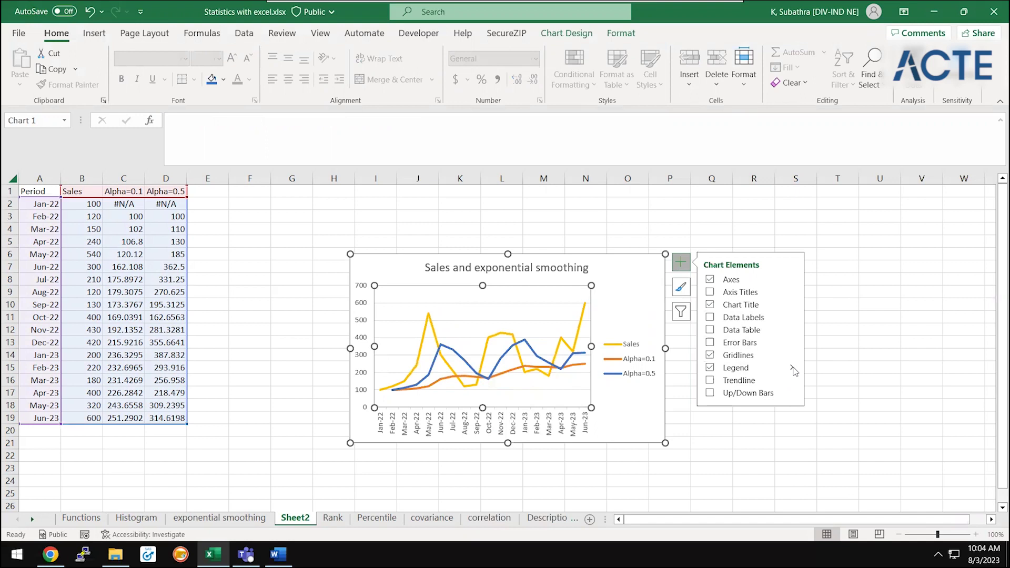
pyautogui.click(794, 369)
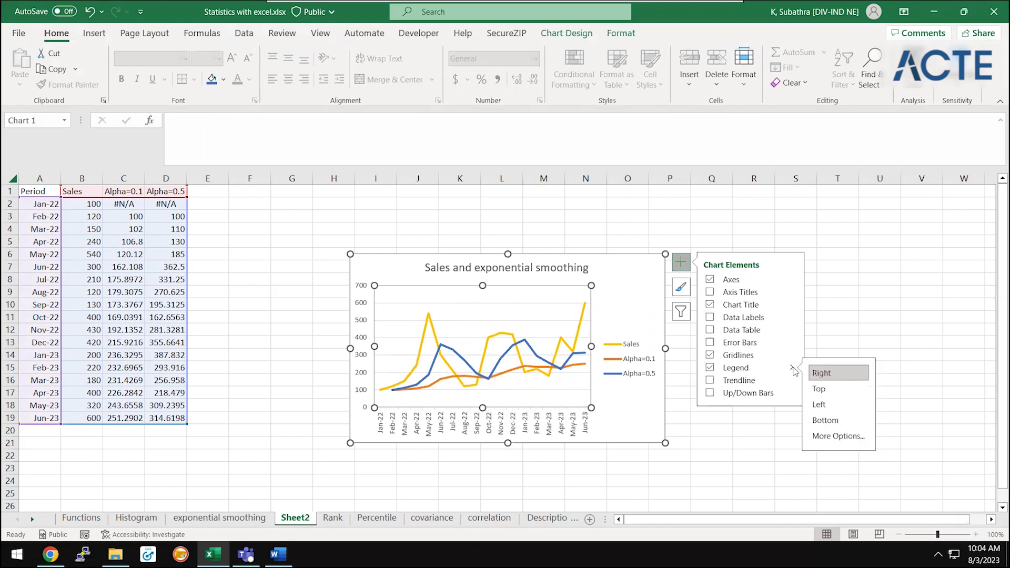
pyautogui.click(826, 420)
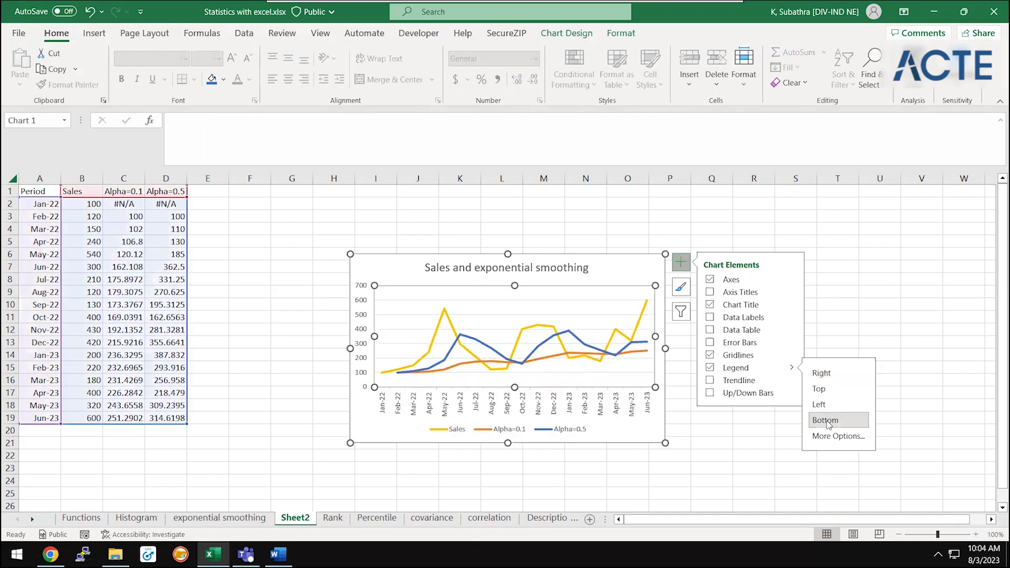
# - Close the Chart Elements list, then start a 'damping' note in F4 and discard it
pyautogui.click(753, 430)
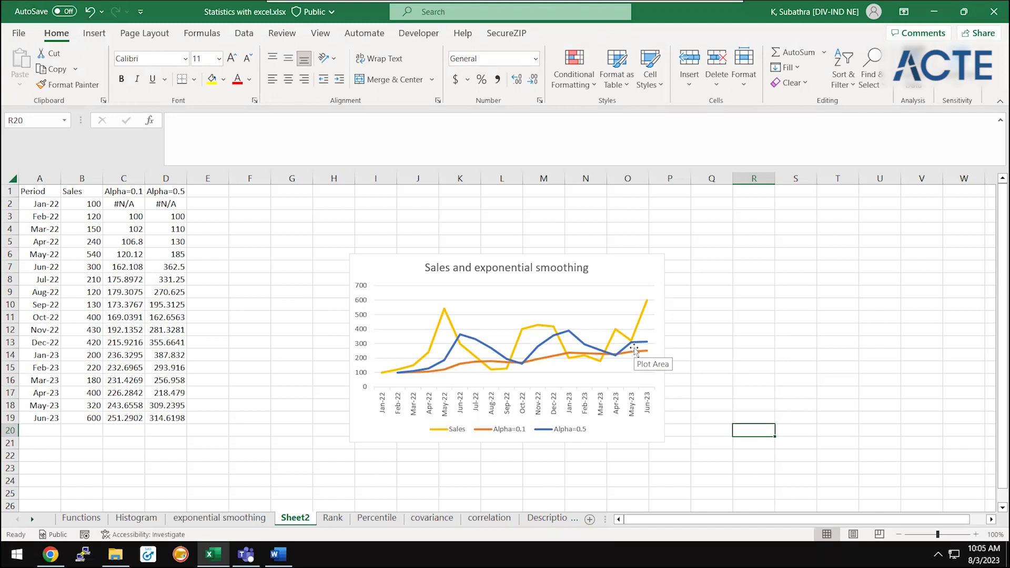
pyautogui.click(280, 235)
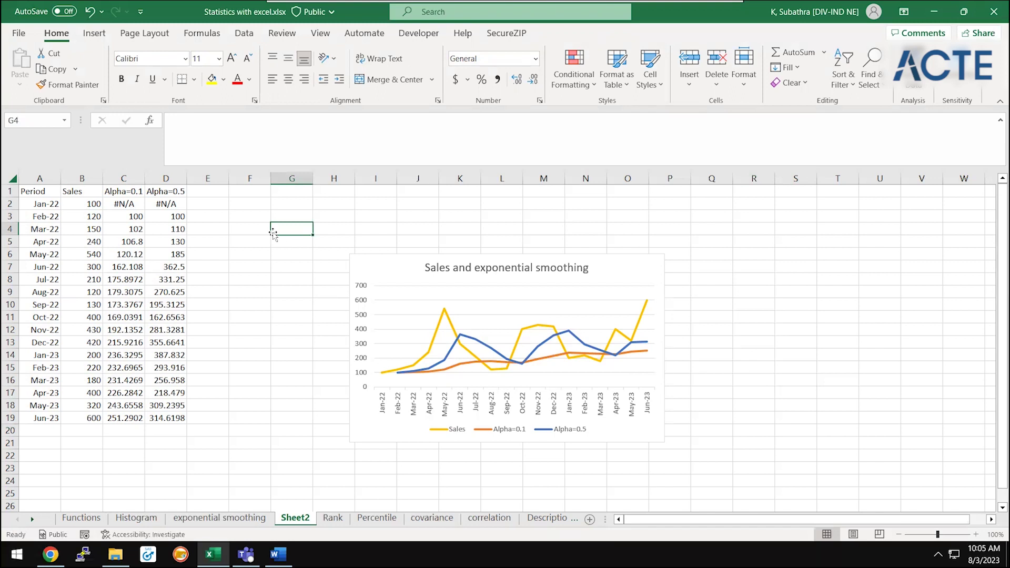
pyautogui.click(262, 225)
pyautogui.write('damping')
pyautogui.press('Escape')
# - On the exponential smoothing sheet, note in P13 that a damping factor near 1, e.g. 0.9, smooths the chart
pyautogui.click(226, 518)
pyautogui.click(694, 341)
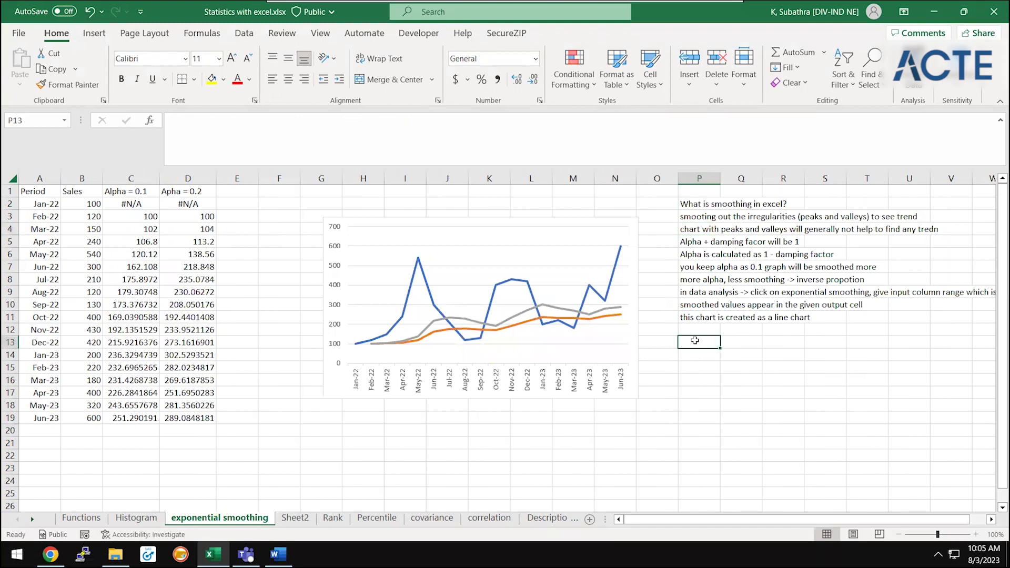
pyautogui.write('damping factor is cl')
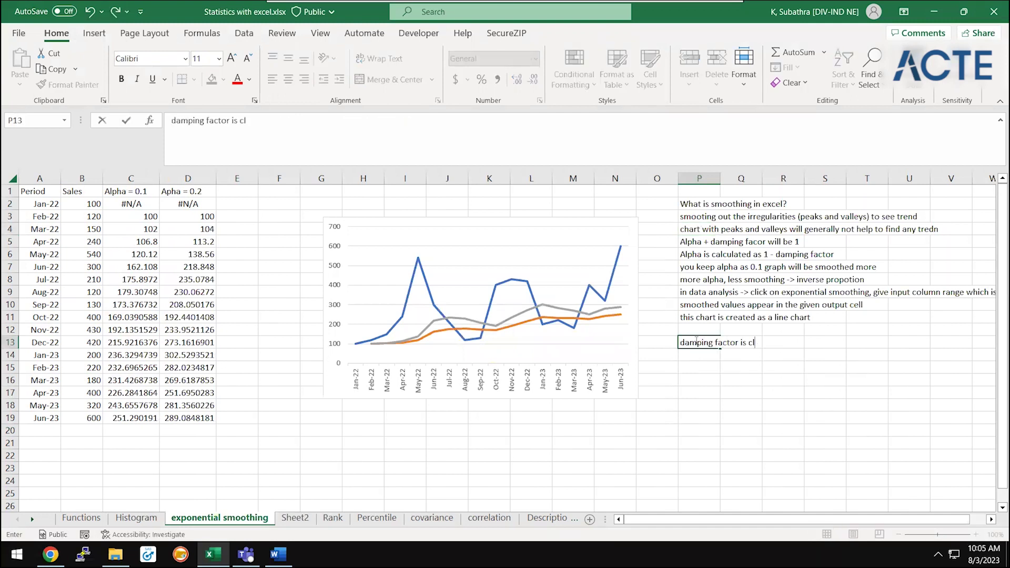
pyautogui.write('ose to 1, f')
pyautogui.write('r example -=')
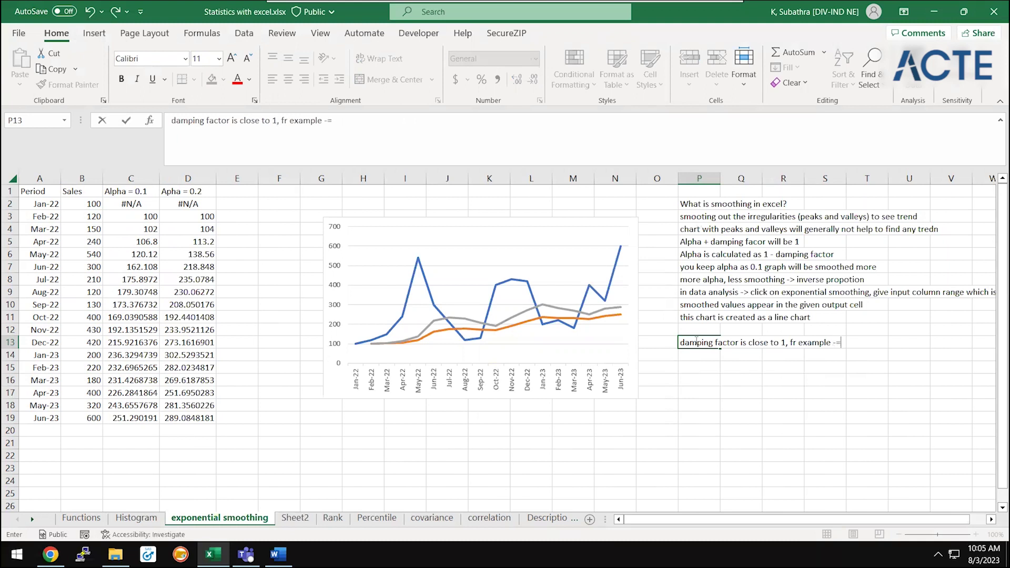
pyautogui.press('BackSpace')
pyautogui.press('BackSpace')
pyautogui.press('BackSpace')
pyautogui.write(' 0.9 then ')
pyautogui.write('chart will')
pyautogui.press('BackSpace')
pyautogui.press('BackSpace')
pyautogui.write('more som')
pyautogui.press('BackSpace')
pyautogui.press('BackSpace')
pyautogui.write('moyhedn')
pyautogui.press('BackSpace')
pyautogui.press('BackSpace')
pyautogui.press('BackSpace')
pyautogui.write('othened and easy')
pyautogui.write('find ')
pyautogui.write('e')
pyautogui.press('Return')
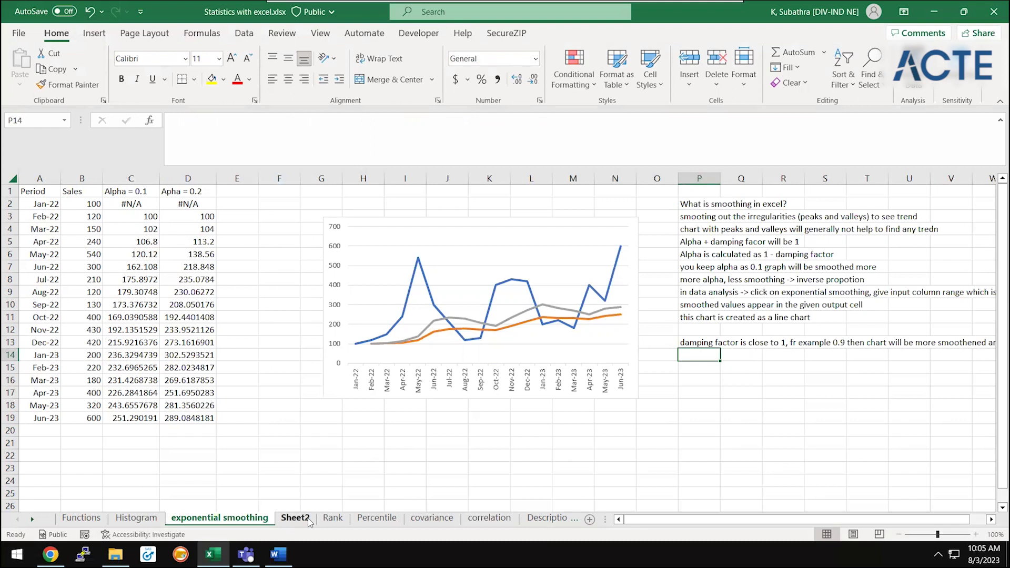
# - On Sheet2, rerun Exponential Smoothing on Sales with damping 0.5, overwriting the Alpha=0.5 column
pyautogui.click(295, 518)
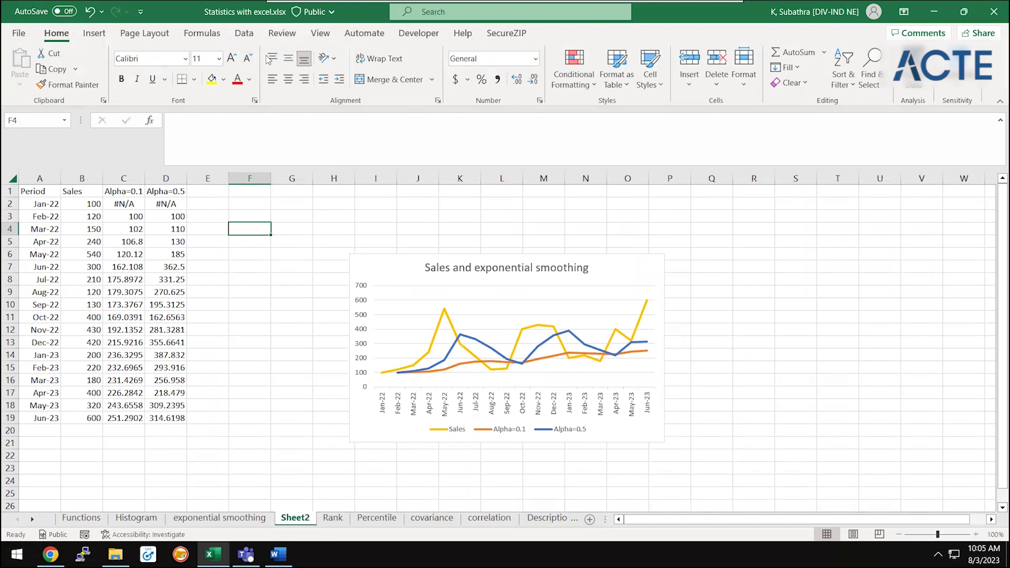
pyautogui.click(244, 33)
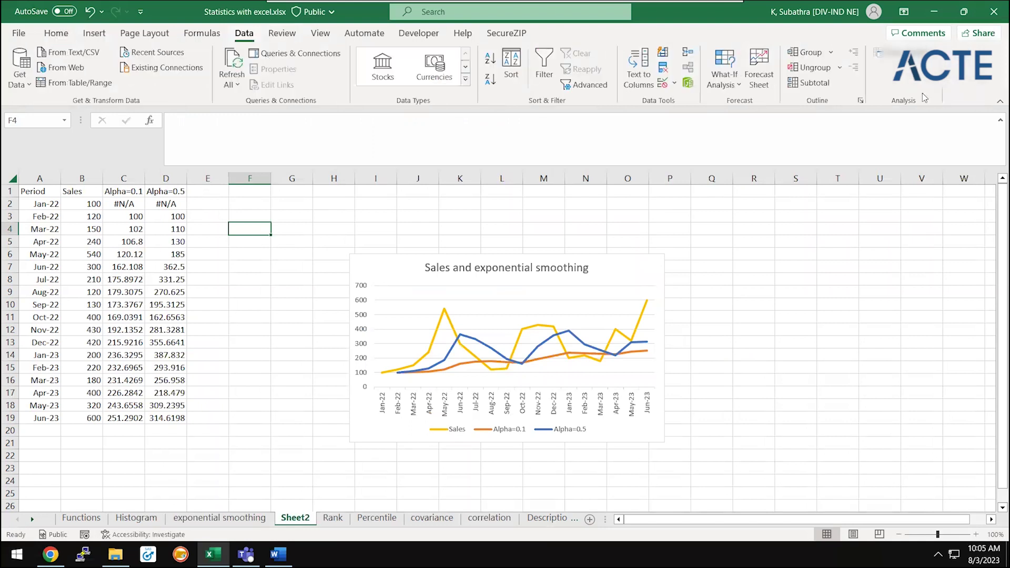
pyautogui.click(915, 55)
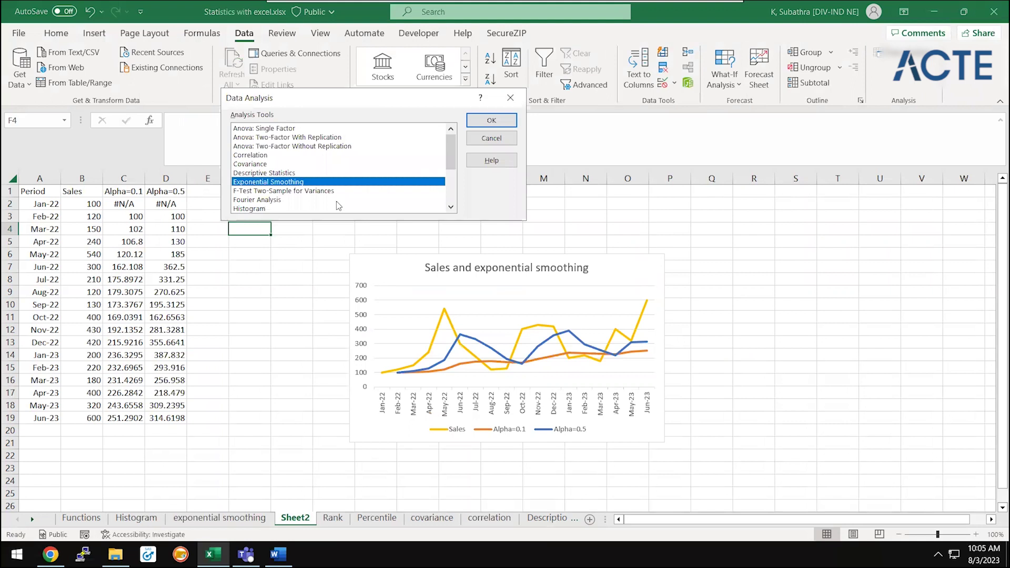
pyautogui.click(496, 124)
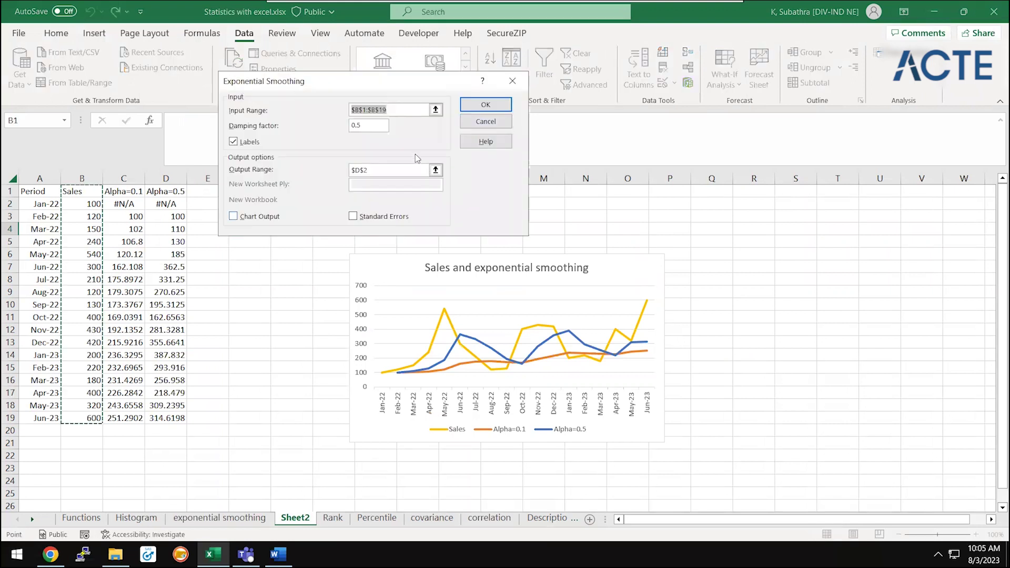
pyautogui.click(237, 217)
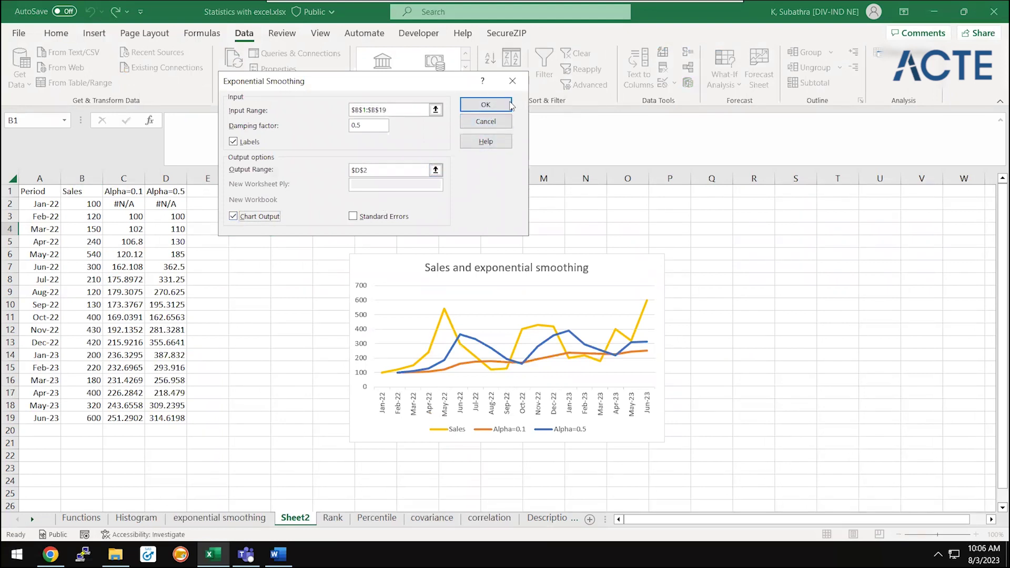
pyautogui.click(485, 105)
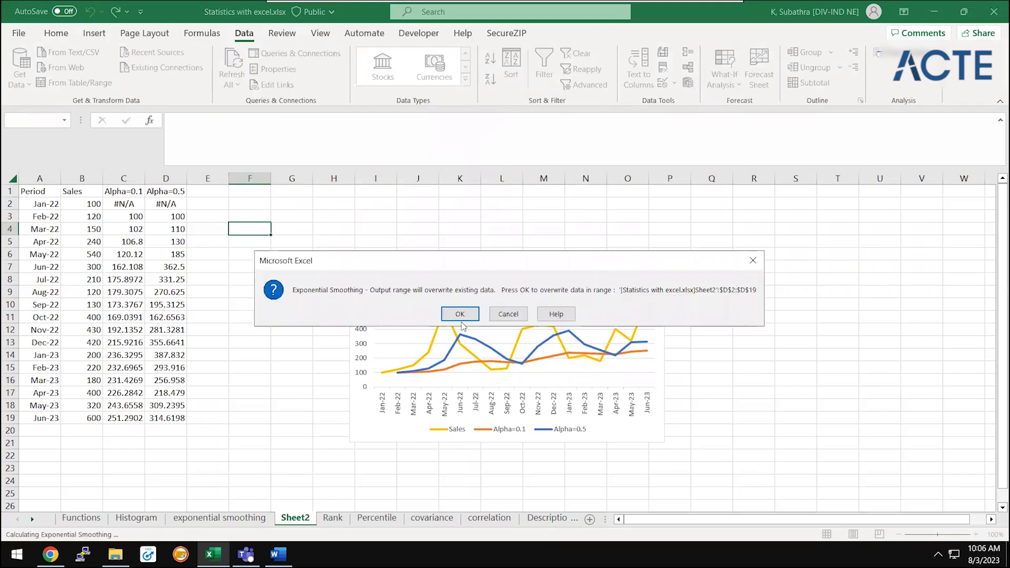
pyautogui.click(460, 314)
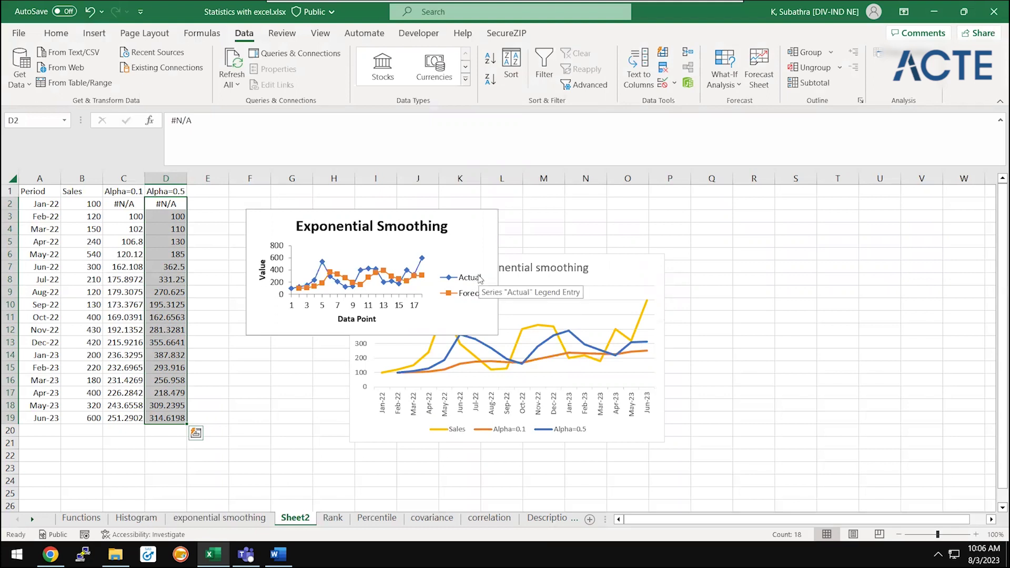
# - Delete the generated Exponential Smoothing chart from Sheet2
pyautogui.click(458, 249)
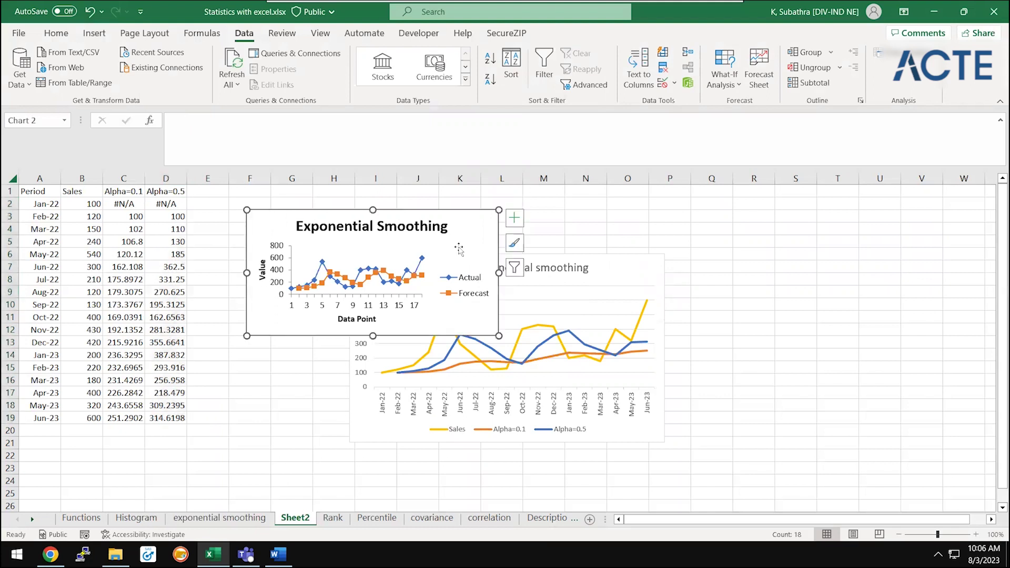
pyautogui.click(646, 421)
pyautogui.click(290, 242)
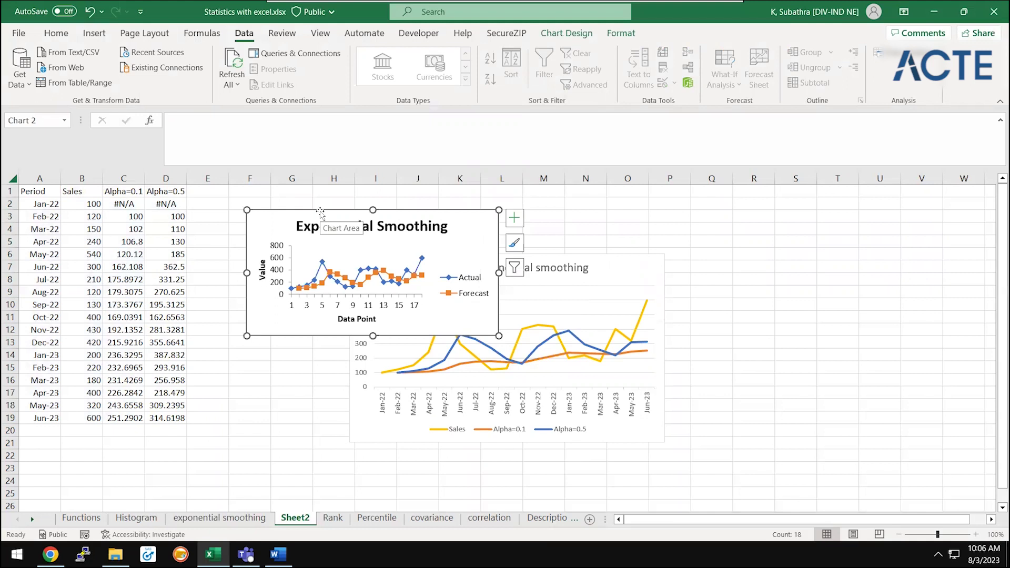
pyautogui.press('Delete')
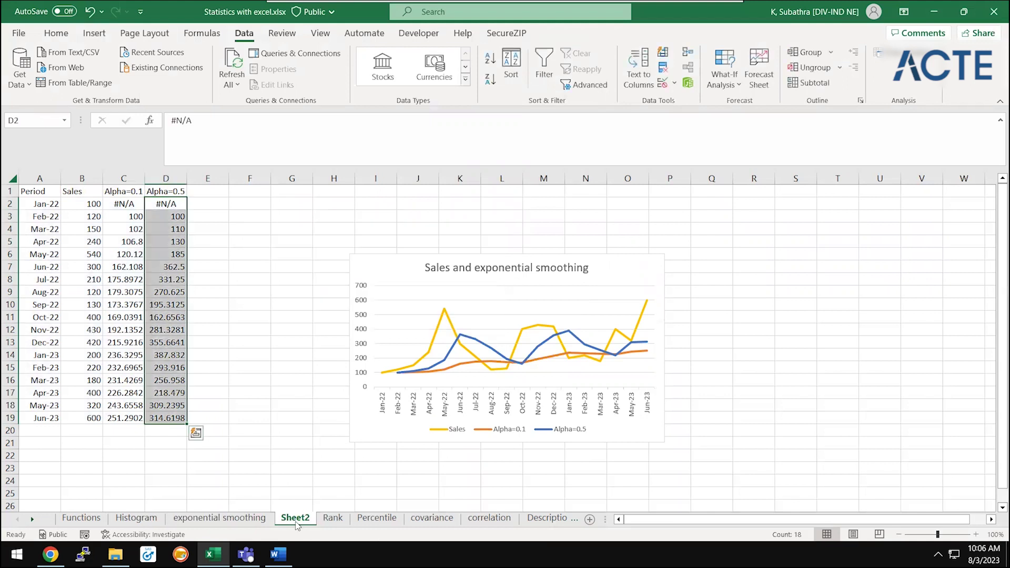
# - Permanently delete the Sheet2 worksheet
pyautogui.rightClick(297, 520)
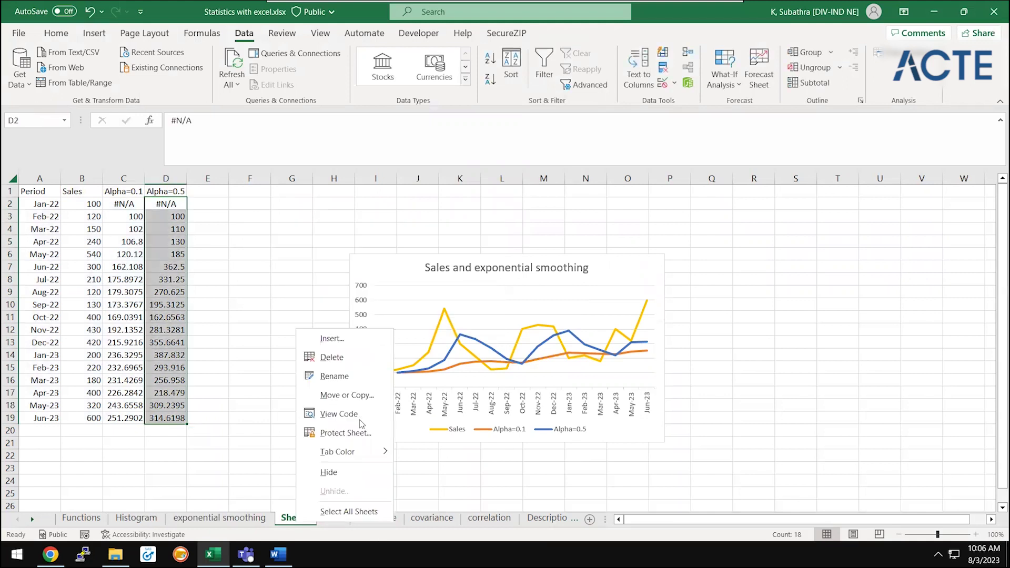
pyautogui.click(338, 359)
pyautogui.click(497, 314)
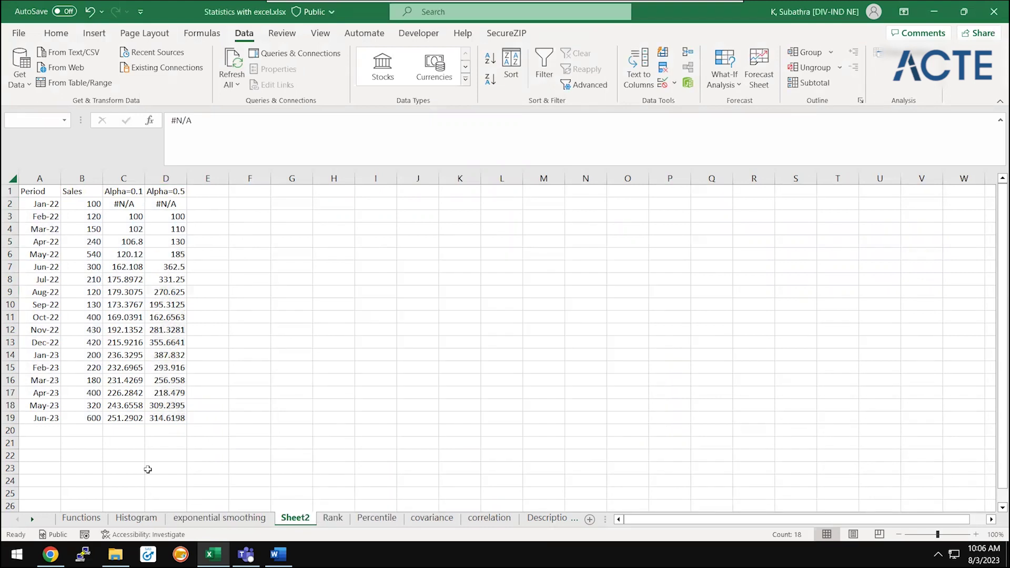
pyautogui.click(81, 517)
# - Mark Exponential smoothing as Done in the Functions topics list
pyautogui.press('Right')
pyautogui.write('Done')
pyautogui.press('Return')
pyautogui.press('Down')
pyautogui.press('Down')
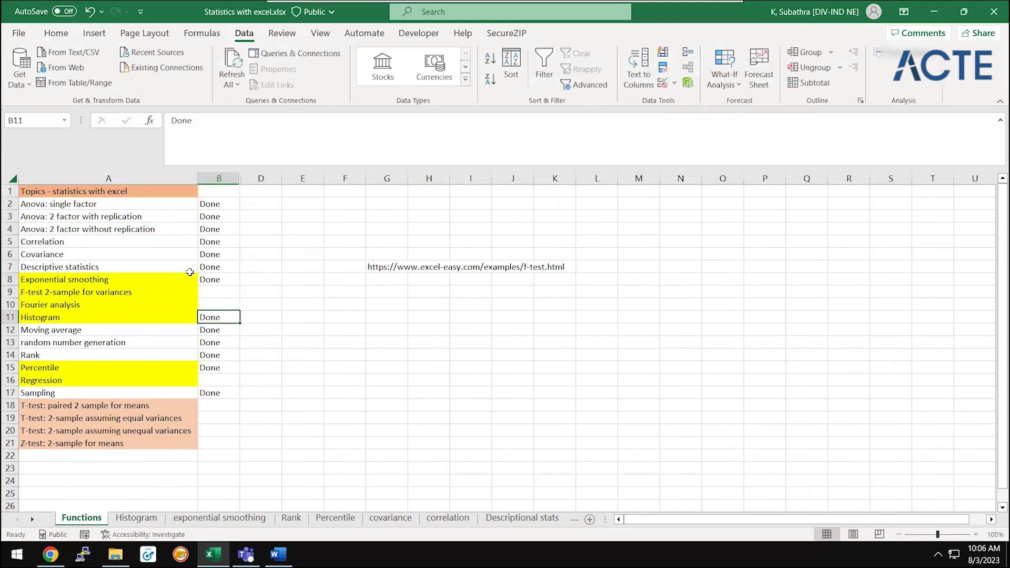
pyautogui.press('Left')
pyautogui.press('Down')
pyautogui.press('Down')
pyautogui.press('Down')
pyautogui.press('Down')
pyautogui.press('Down')
pyautogui.press('Down')
pyautogui.press('Up')
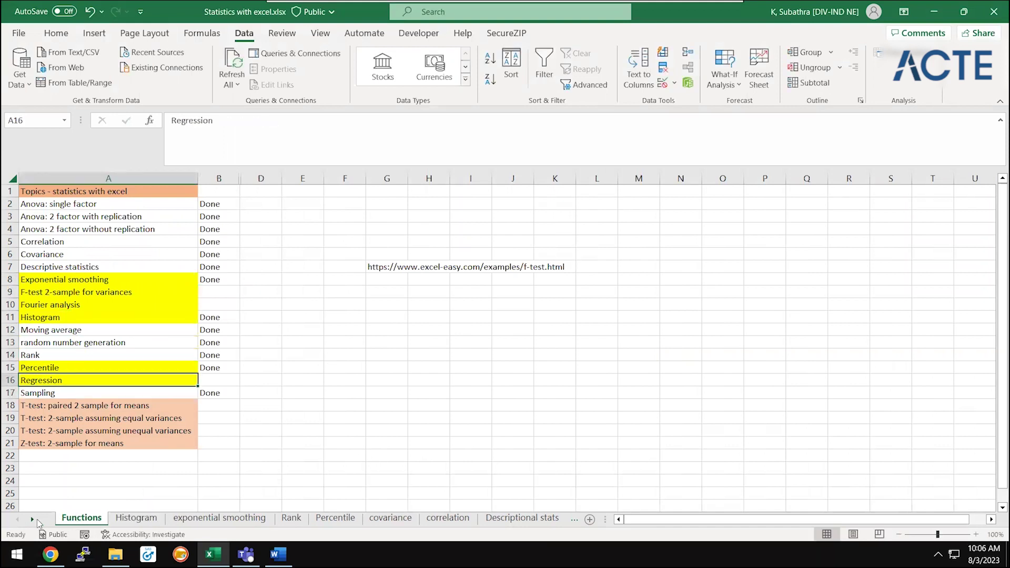
# - Switch to the Regression sheet and look over its Quantity sold, Price and Total price table
pyautogui.click(32, 519)
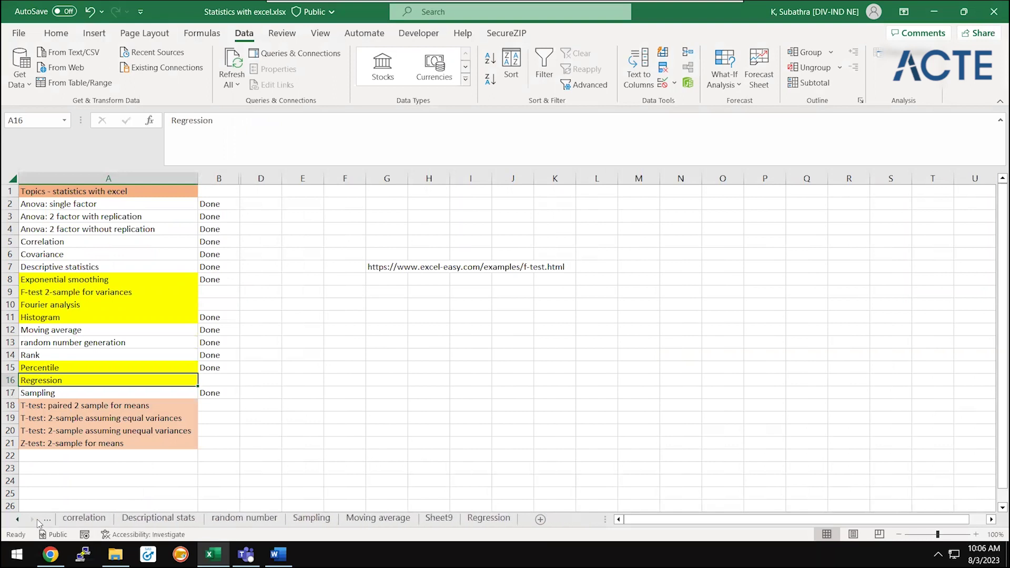
pyautogui.click(489, 518)
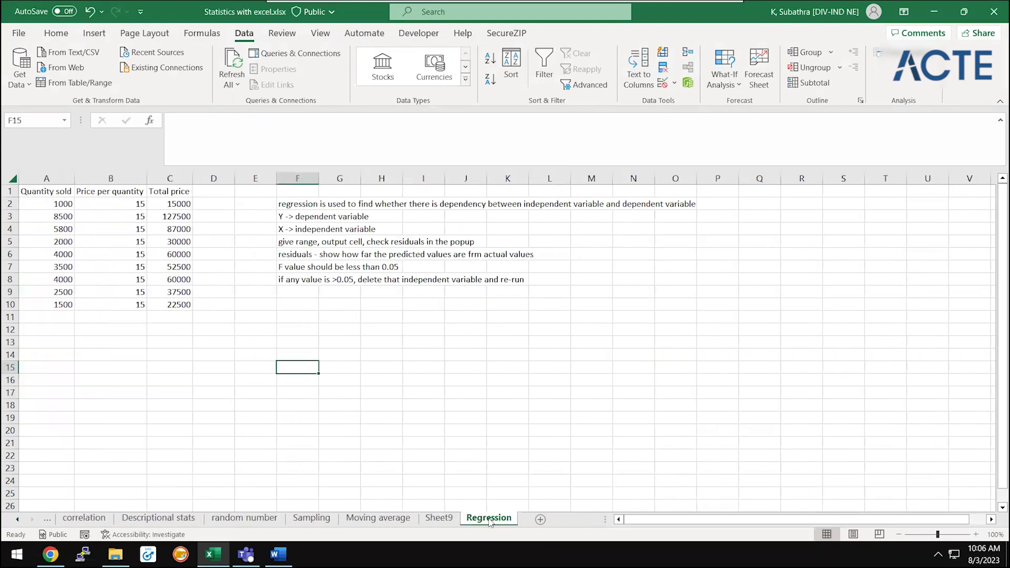
pyautogui.click(81, 230)
pyautogui.press('Up')
pyautogui.press('Up')
pyautogui.press('Up')
pyautogui.press('Right')
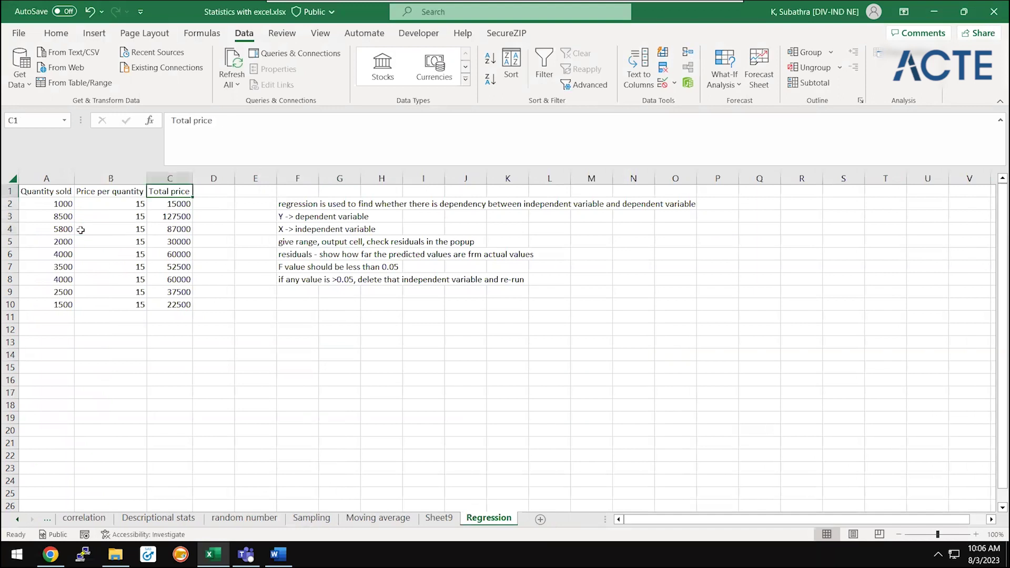
pyautogui.press('Right')
pyautogui.press('Right')
pyautogui.press('Left')
pyautogui.press('Left')
# - Select and clear the old sales table on the Regression sheet
pyautogui.click(88, 214)
pyautogui.press('Up')
pyautogui.press('Up')
pyautogui.press('Left')
pyautogui.press('Down')
pyautogui.press('Up')
pyautogui.hotkey('ctrl', 'a')
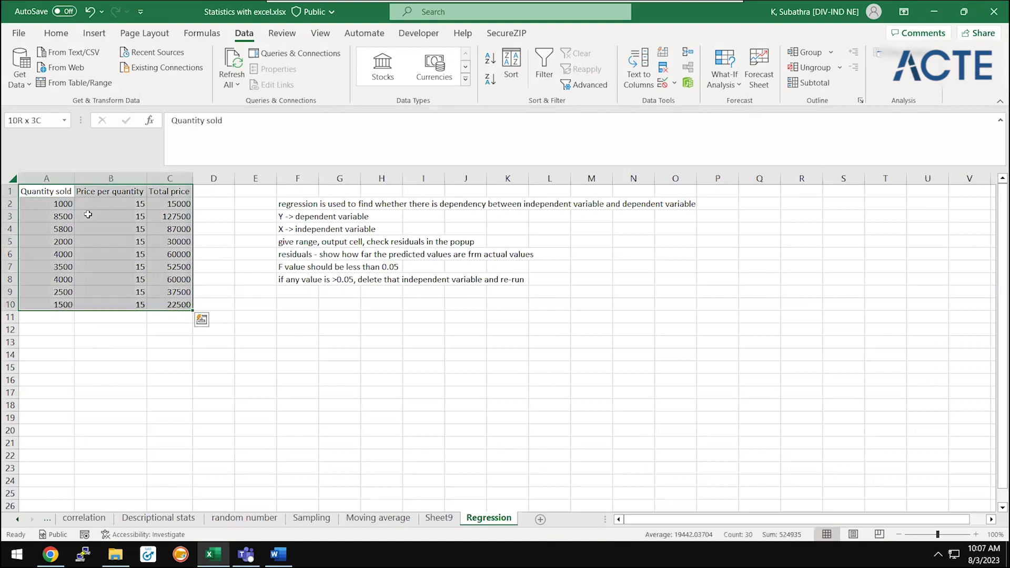
pyautogui.press('Delete')
pyautogui.hotkey('ctrl', 'Home')
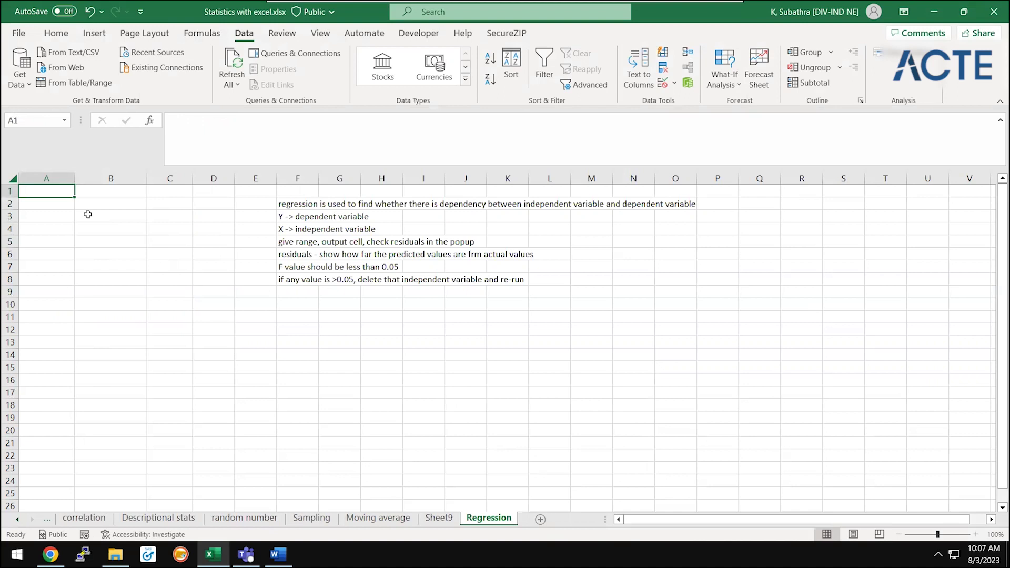
# - Enter the headings 'Height' in A1 and 'long jump feet' in B1
pyautogui.write('E')
pyautogui.press('BackSpace')
pyautogui.write('Height')
pyautogui.hotkey('ctrl', 'Return')
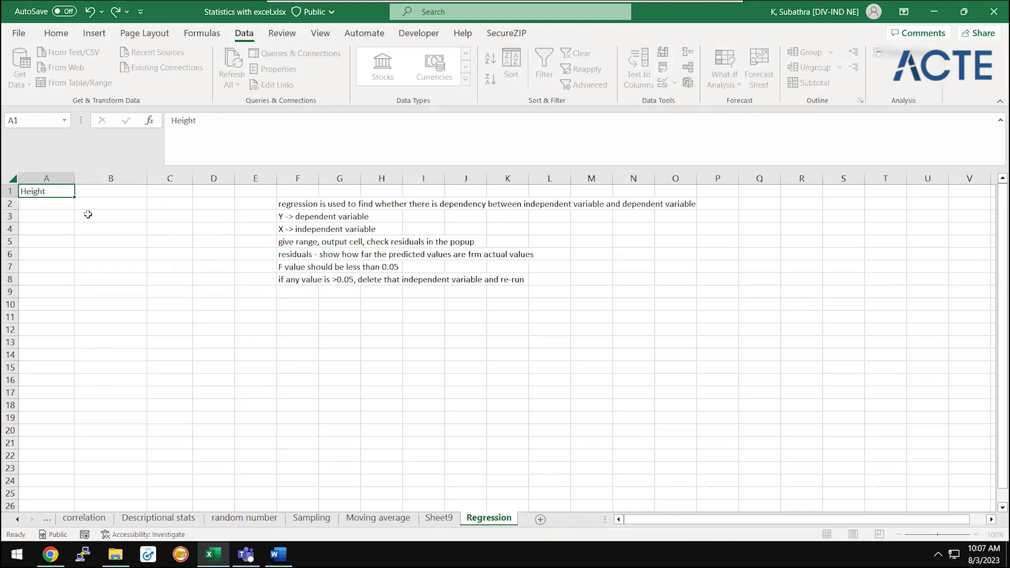
pyautogui.press('Tab')
pyautogui.write('W')
pyautogui.press('BackSpace')
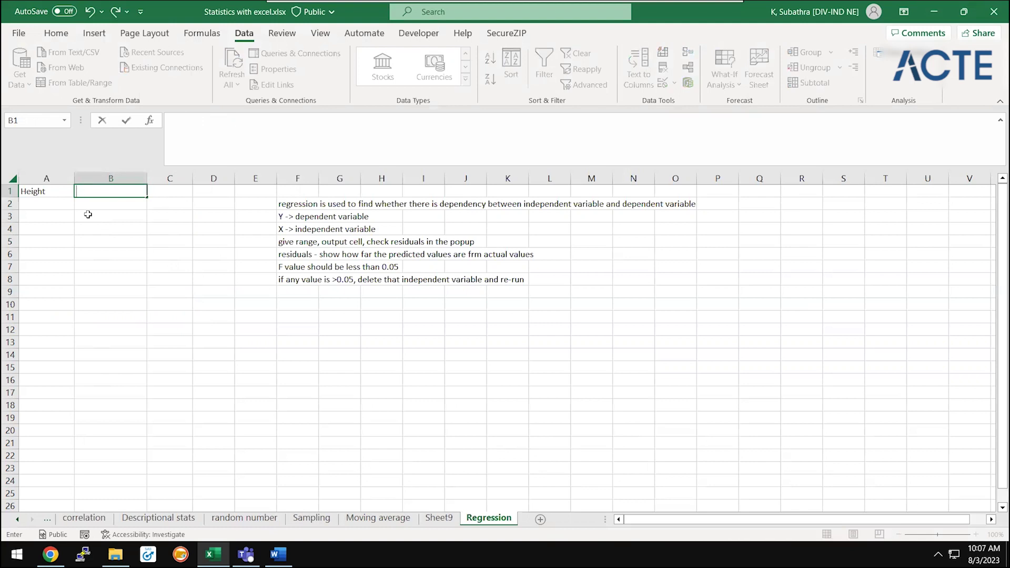
pyautogui.write('long jump ')
pyautogui.write('feet')
pyautogui.press('Return')
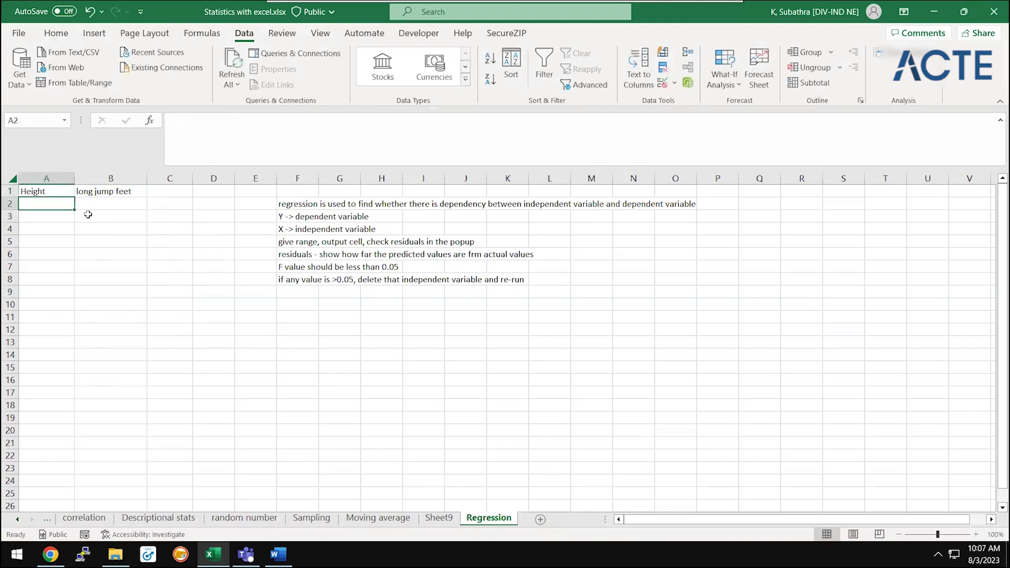
# - Enter heights 135, 130, 140, 180, 126 and 130 in A2:A7
pyautogui.write('135')
pyautogui.press('Return')
pyautogui.write('130')
pyautogui.press('Return')
pyautogui.write('140')
pyautogui.hotkey('ctrl', 'Return')
pyautogui.press('Return')
pyautogui.write('180')
pyautogui.press('Return')
pyautogui.write('126')
pyautogui.press('Return')
pyautogui.write('130')
pyautogui.hotkey('ctrl', 'Return')
pyautogui.press('Return')
# - Enter heights 137, 142, 150 and 151 in A8:A11
pyautogui.write('135')
pyautogui.press('BackSpace')
pyautogui.write('7')
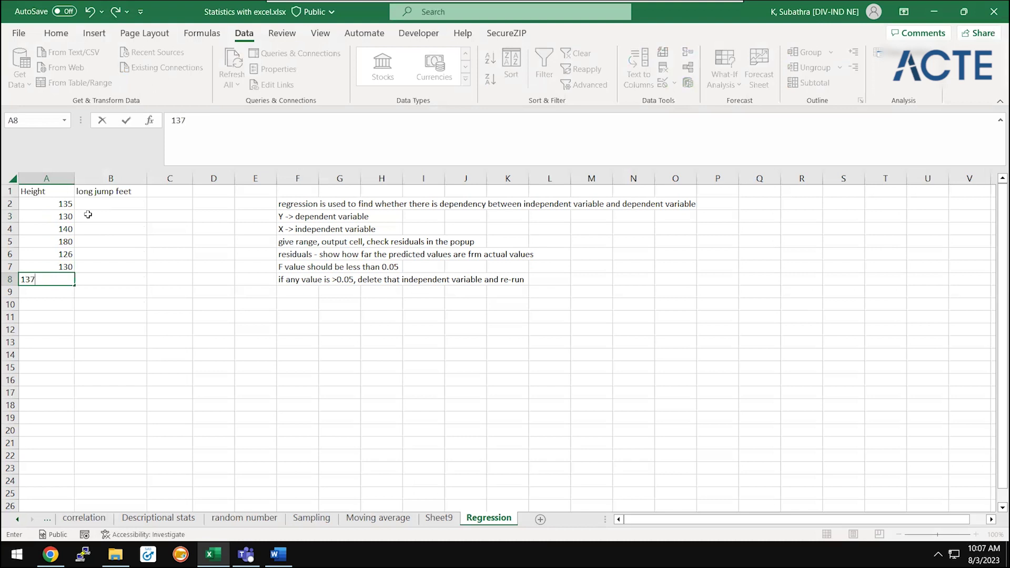
pyautogui.press('Return')
pyautogui.write('142')
pyautogui.press('Return')
pyautogui.write('150')
pyautogui.press('Return')
pyautogui.write('1')
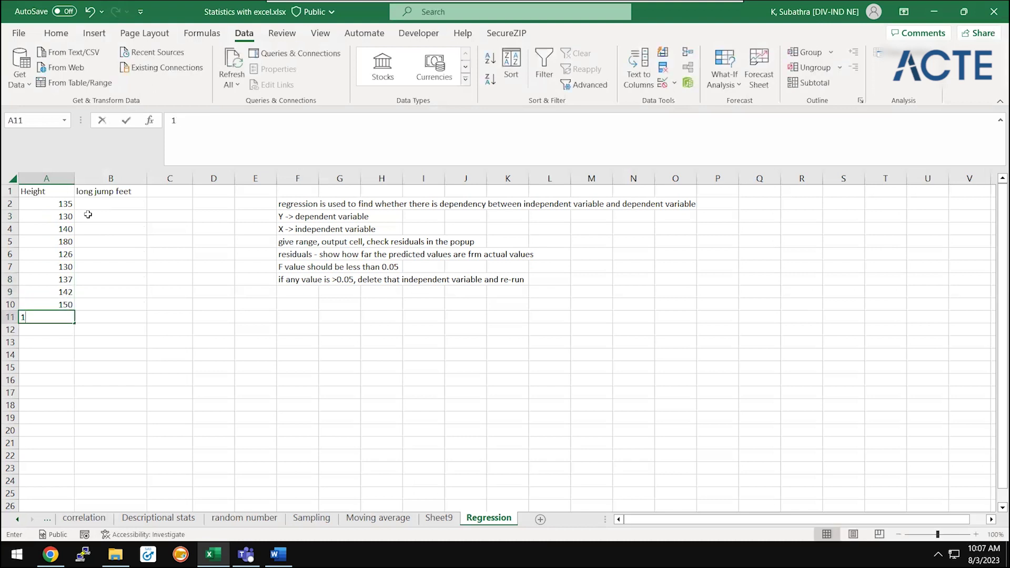
pyautogui.write('51')
pyautogui.press('Return')
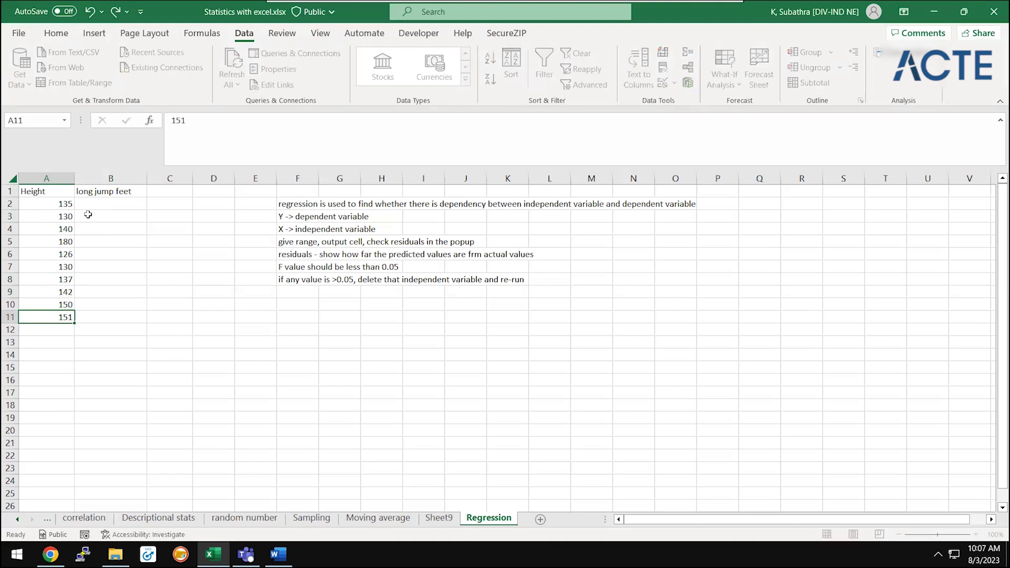
pyautogui.hotkey('ctrl', 'Up')
pyautogui.hotkey('ctrl', 'Up')
pyautogui.press('Down')
pyautogui.press('Right')
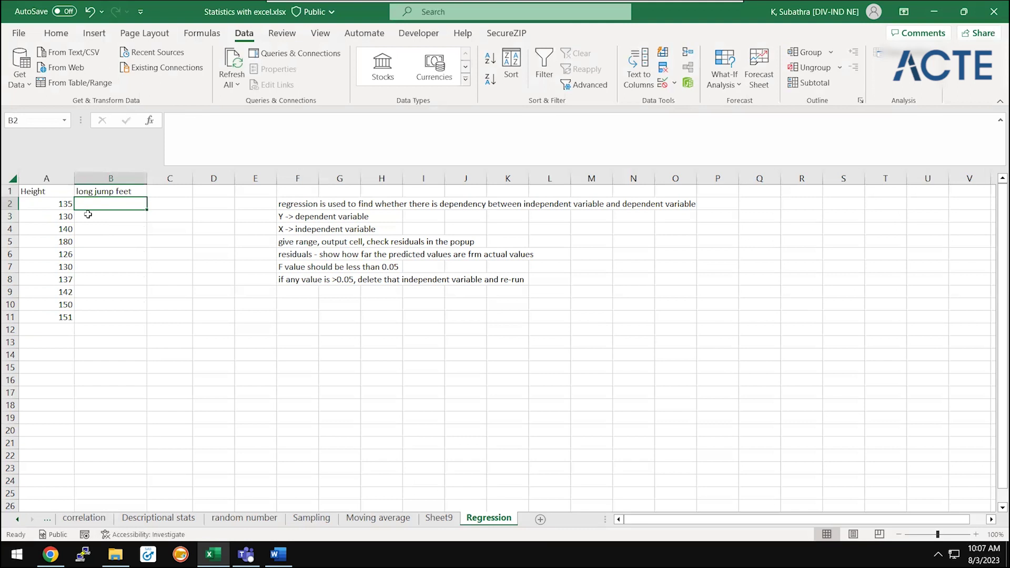
# - Enter long jump distances 6, 5.5, 5.7, 6.2, 5 and 4.8 in B2:B7
pyautogui.write('6')
pyautogui.press('Return')
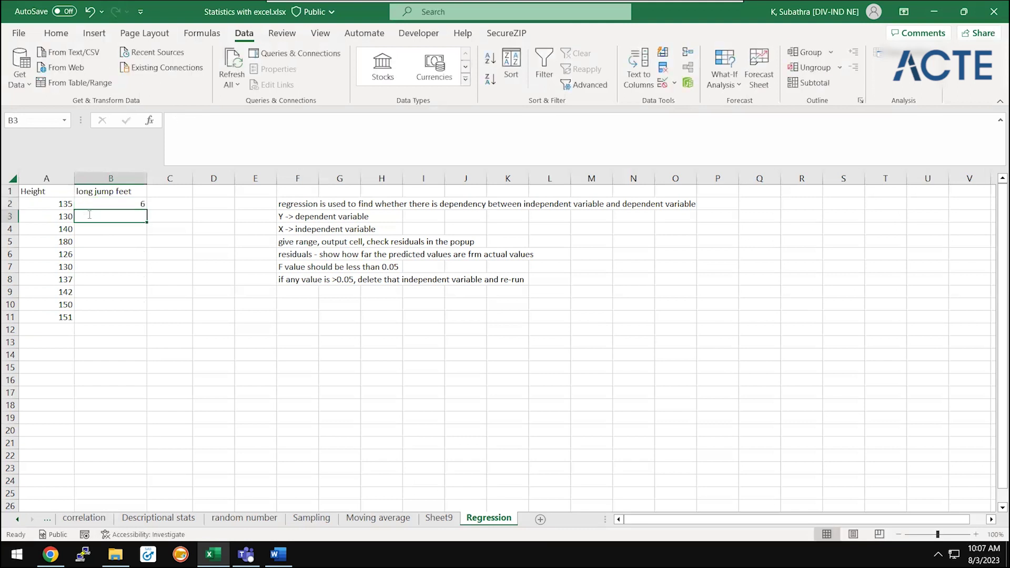
pyautogui.write('5.5')
pyautogui.press('Return')
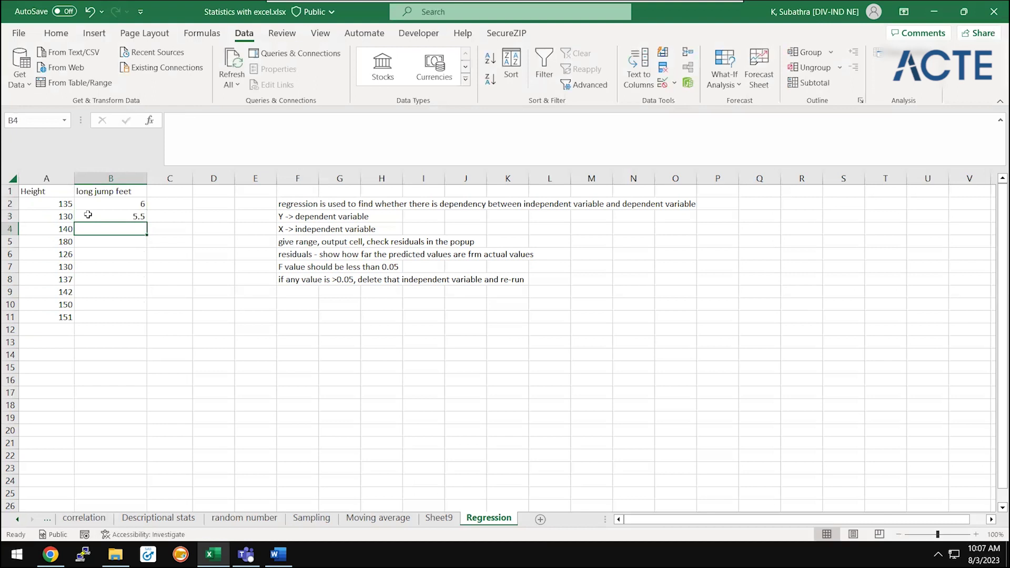
pyautogui.write('5.7')
pyautogui.press('Return')
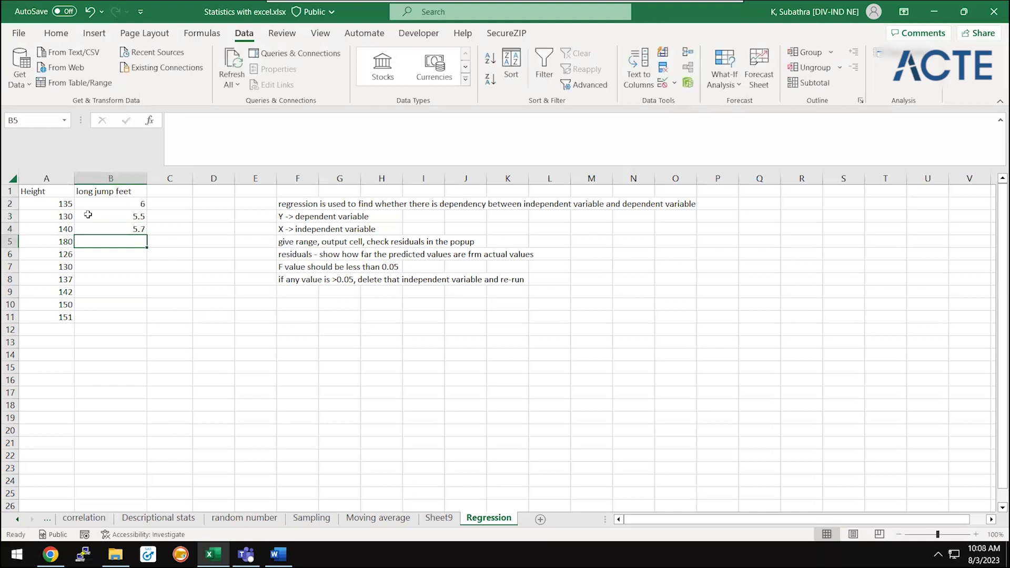
pyautogui.write('6.2')
pyautogui.press('Return')
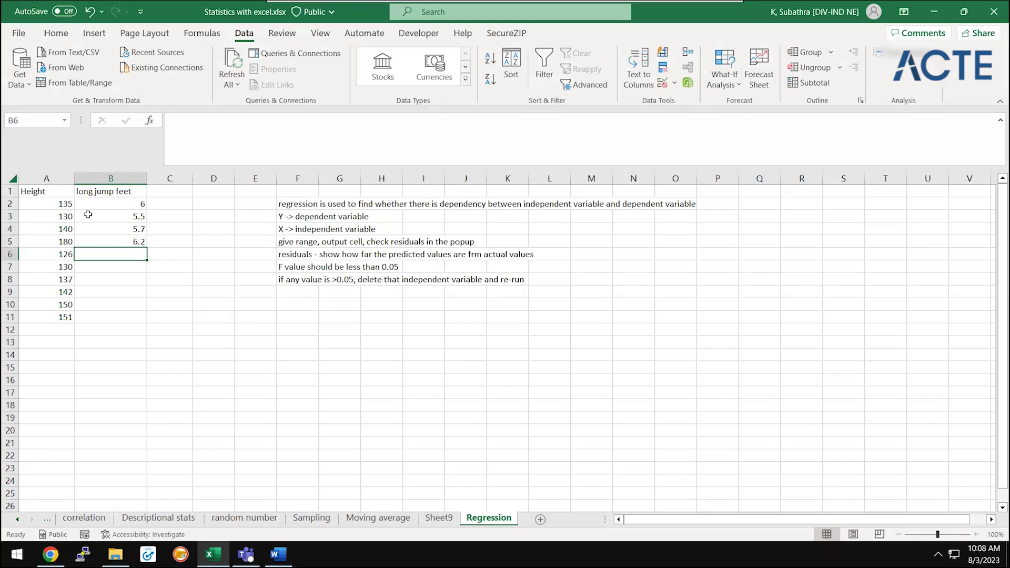
pyautogui.write('5')
pyautogui.press('Return')
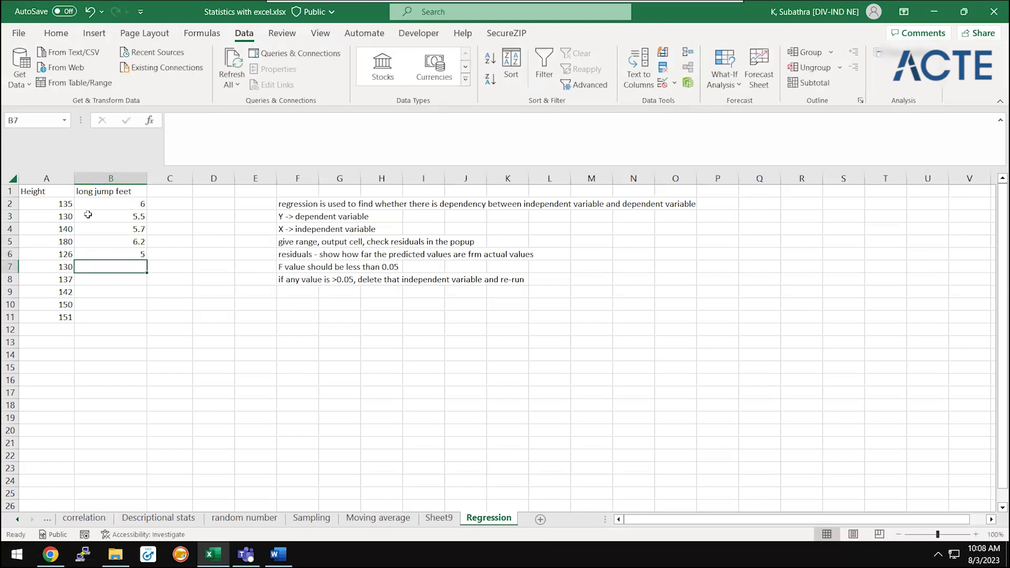
pyautogui.write('4.8')
pyautogui.press('Return')
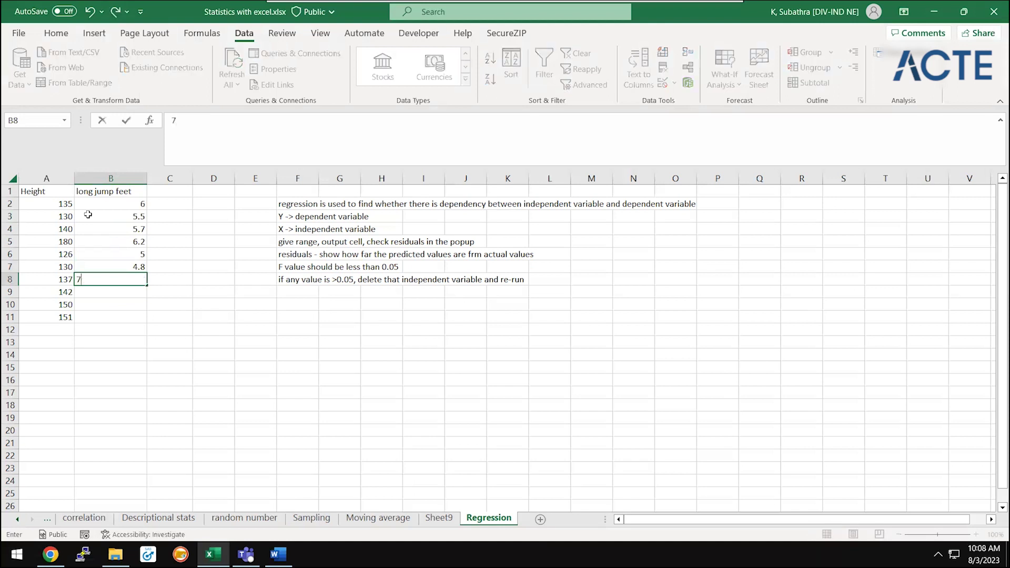
# - Enter long jump distances 6.2, 6, 8 and 7 in B8:B11
pyautogui.write('6')
pyautogui.write('.2')
pyautogui.press('Return')
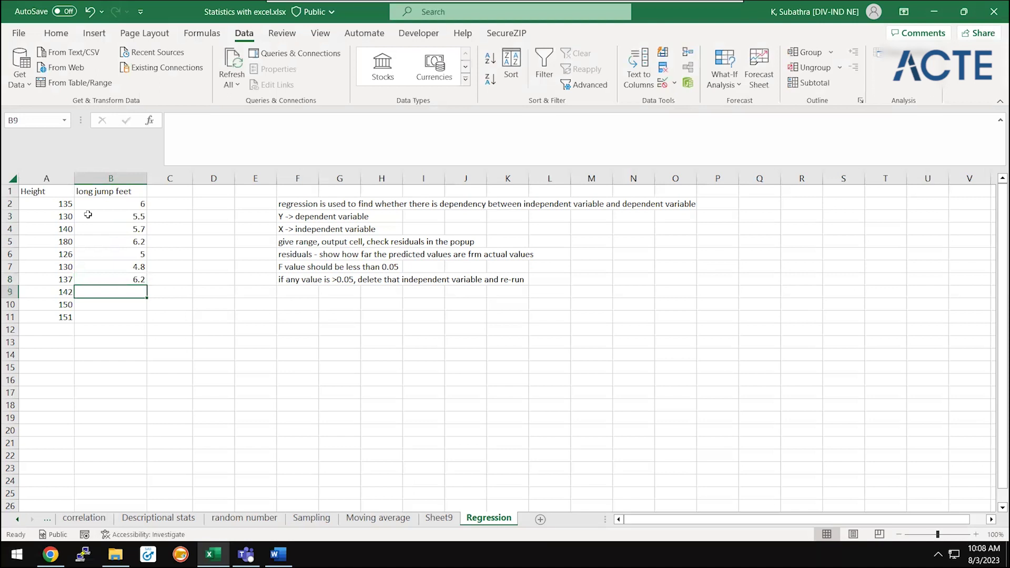
pyautogui.write('6')
pyautogui.press('Return')
pyautogui.write('8')
pyautogui.press('Return')
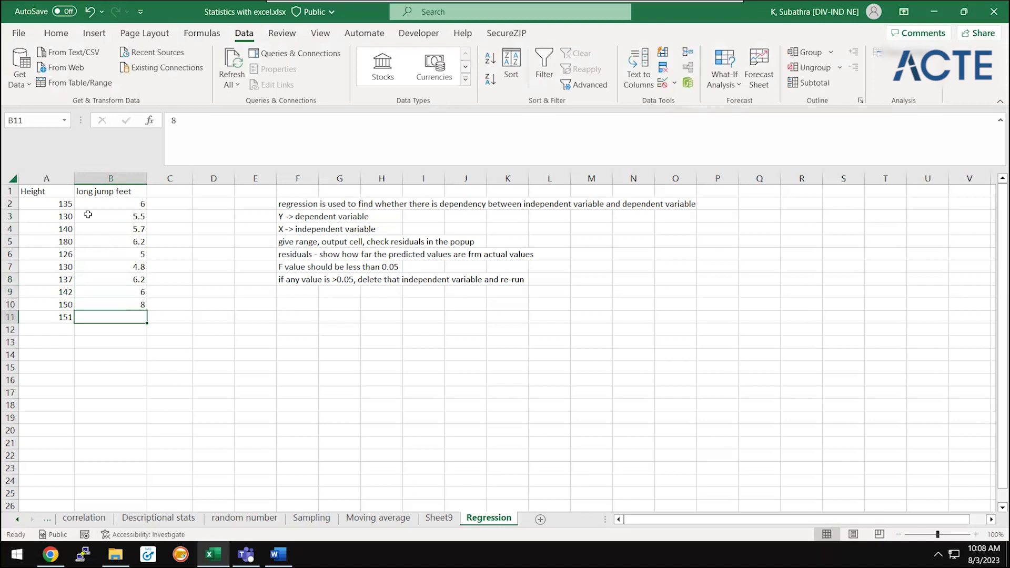
pyautogui.write('7.')
pyautogui.press('BackSpace')
pyautogui.press('Return')
# - Select the whole Height and long jump feet table, A1:B11
pyautogui.press('Up')
pyautogui.hotkey('ctrl', 'Up')
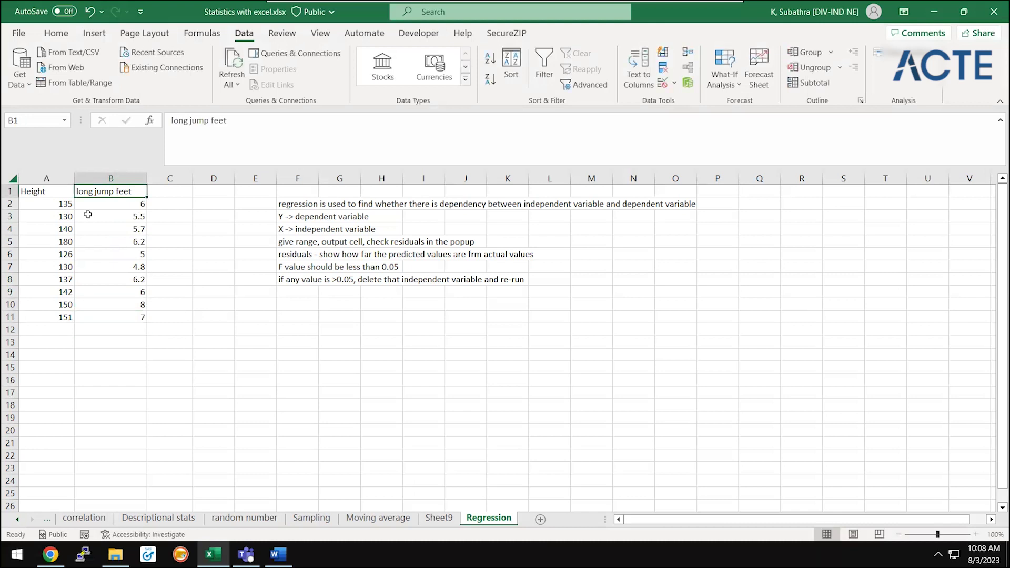
pyautogui.press('Left')
pyautogui.press('Right')
pyautogui.press('Down')
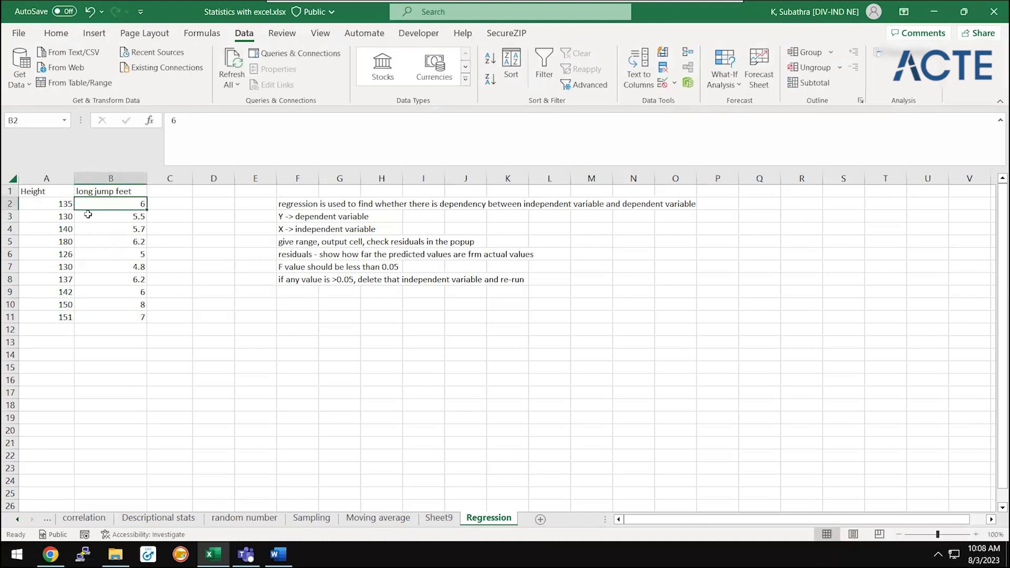
pyautogui.press('Left')
pyautogui.press('Right')
pyautogui.hotkey('ctrl', 'shift', 'Down')
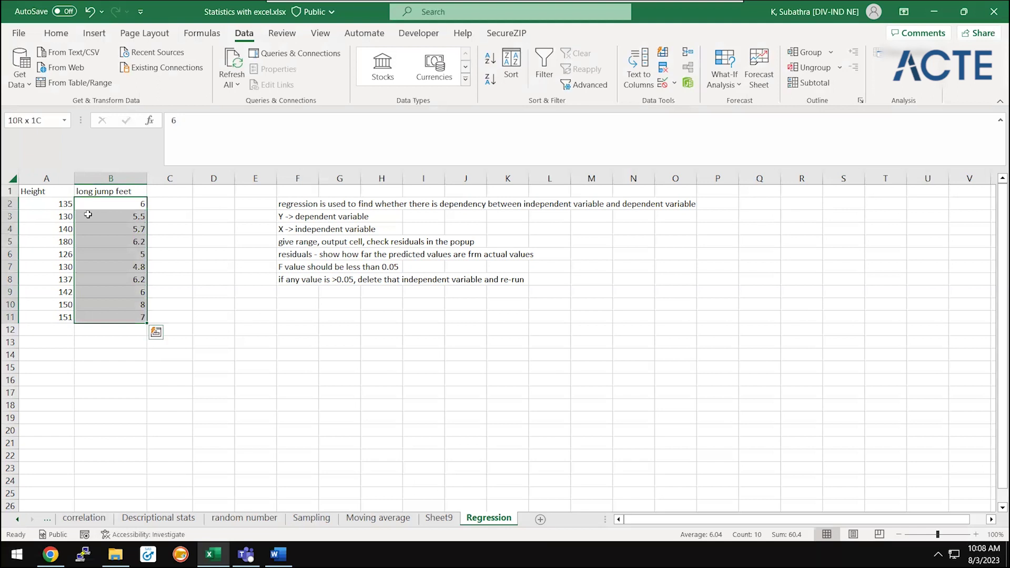
pyautogui.press('Left')
pyautogui.hotkey('ctrl', 'shift', 'Down')
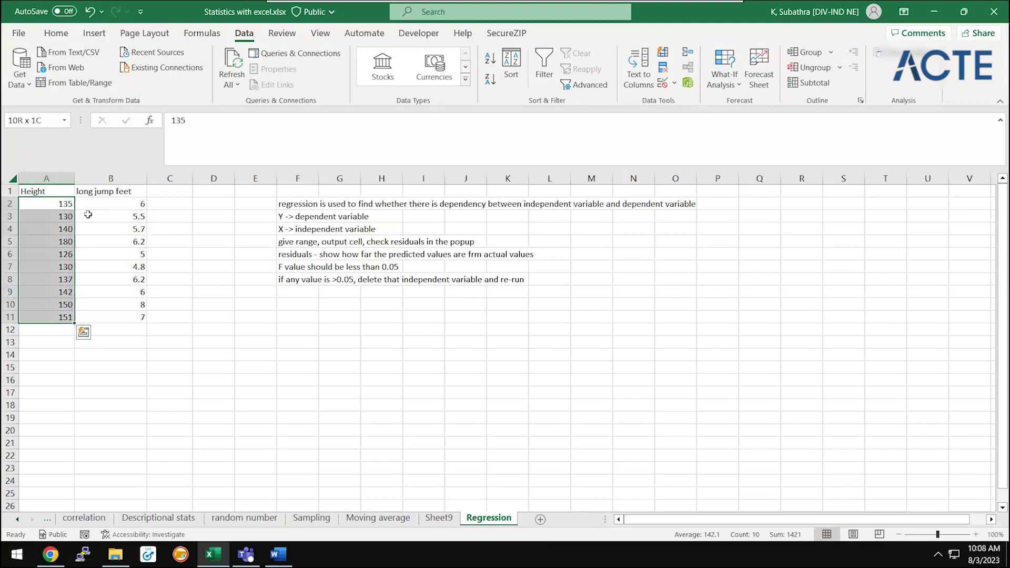
pyautogui.press('Up')
pyautogui.hotkey('shift', 'Right')
pyautogui.hotkey('ctrl', 'shift', 'Down')
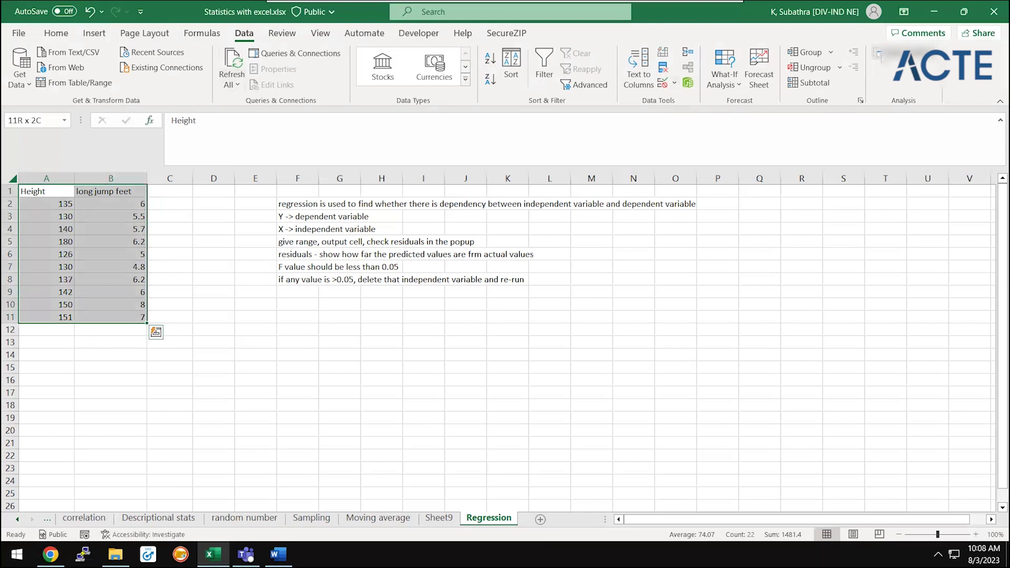
pyautogui.click(877, 54)
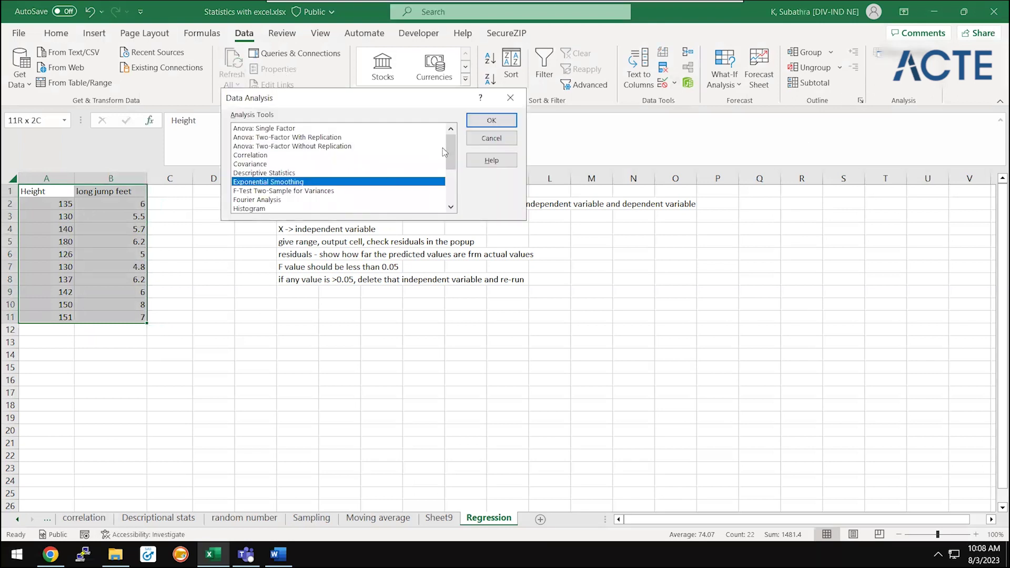
# - Start a Regression analysis with Input Y range $B$1:$B$11 and Input X range $A$1:$A$11
pyautogui.moveTo(451, 153); pyautogui.dragTo(451, 167)
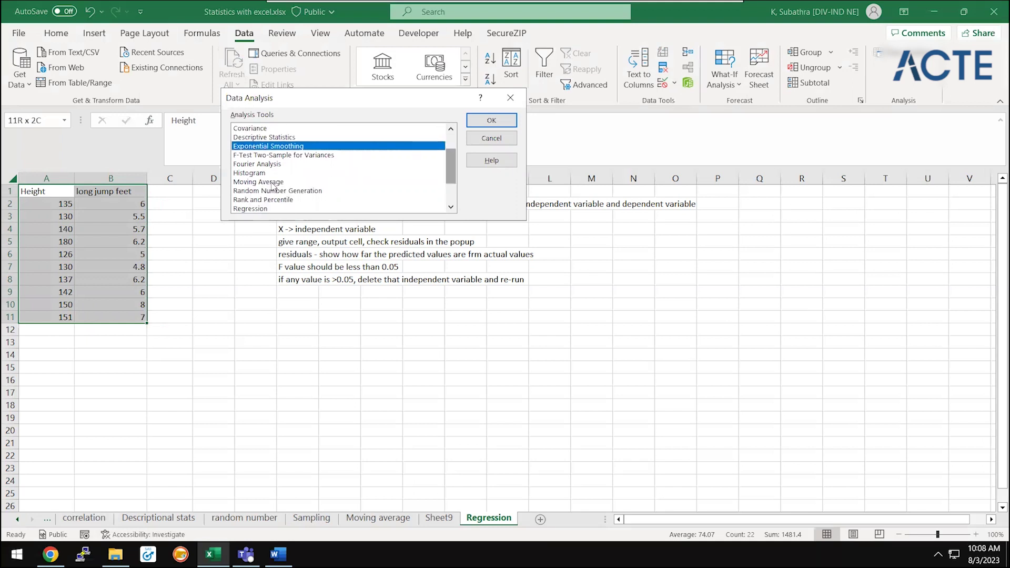
pyautogui.click(278, 209)
pyautogui.click(492, 120)
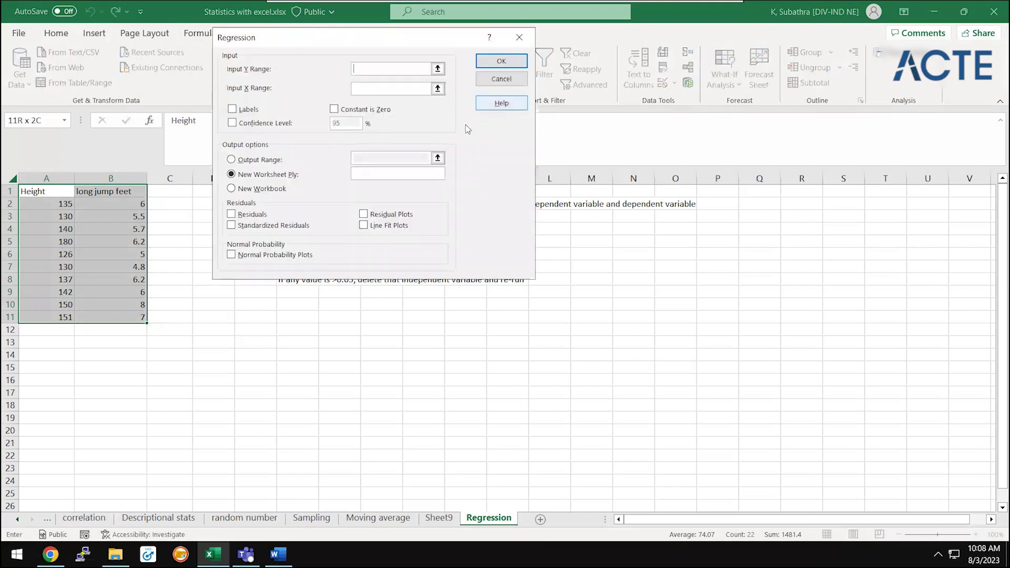
pyautogui.click(438, 70)
pyautogui.click(113, 191)
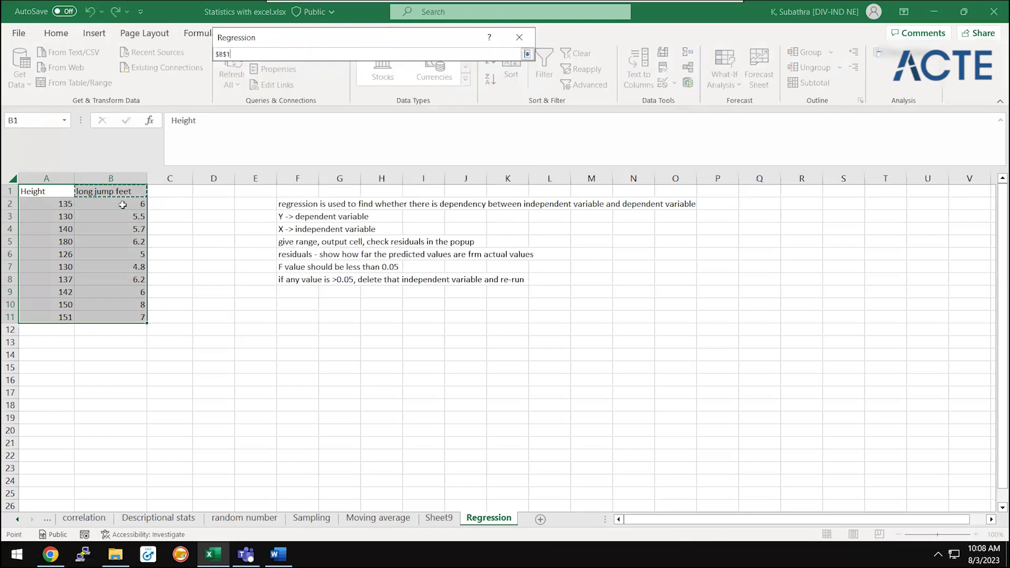
pyautogui.hotkey('ctrl', 'shift', 'Down')
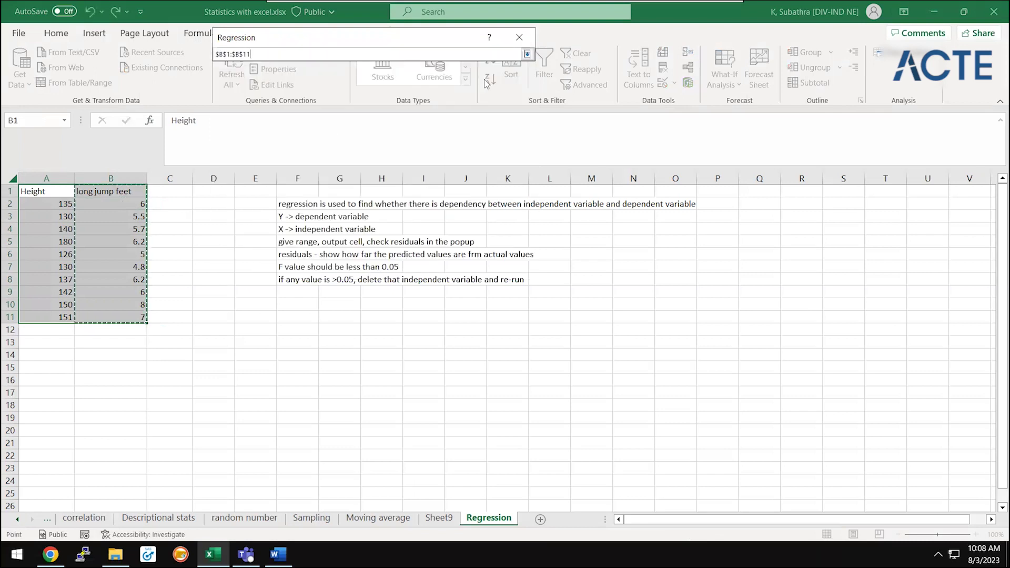
pyautogui.press('Tab')
pyautogui.click(527, 54)
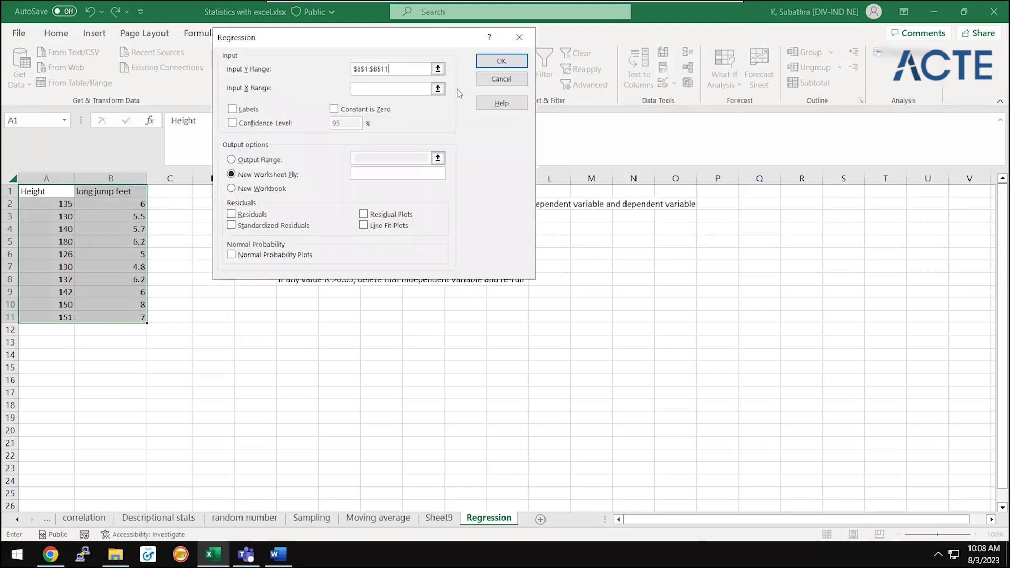
pyautogui.click(438, 88)
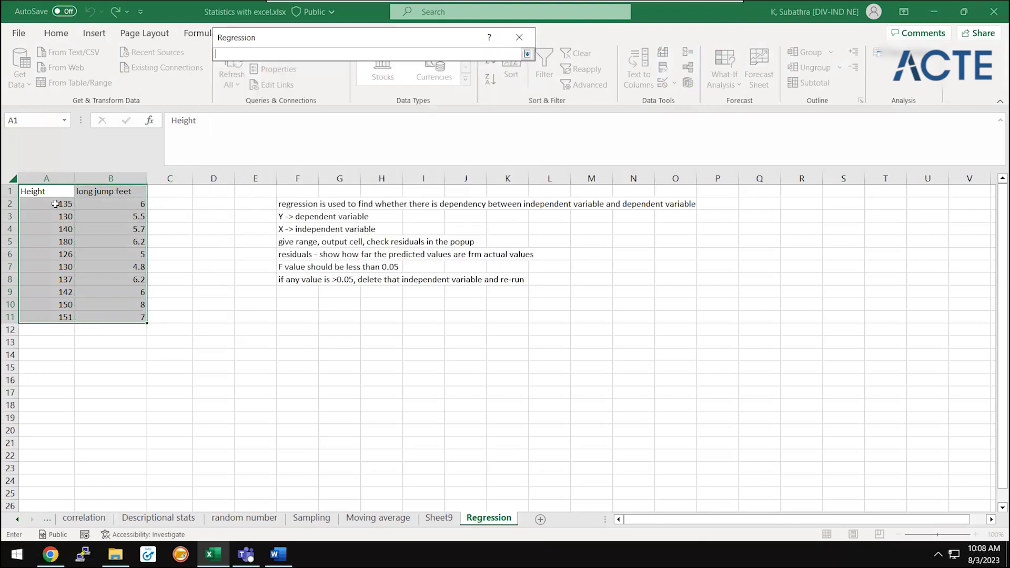
pyautogui.moveTo(47, 191); pyautogui.dragTo(57, 316)
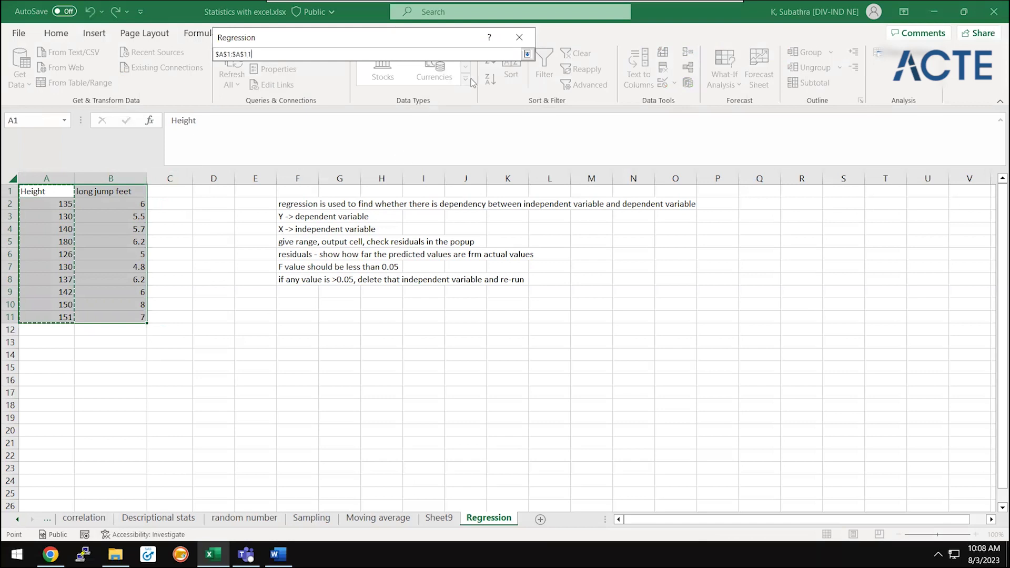
pyautogui.click(526, 54)
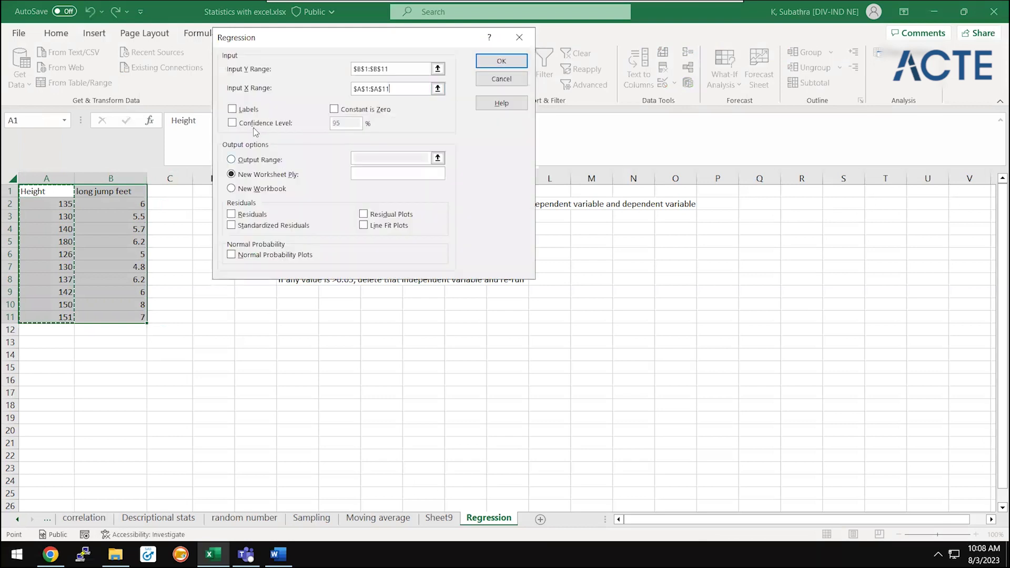
# - Tick Labels and Residuals and send the output to this sheet starting at $D$13
pyautogui.click(232, 109)
pyautogui.click(248, 161)
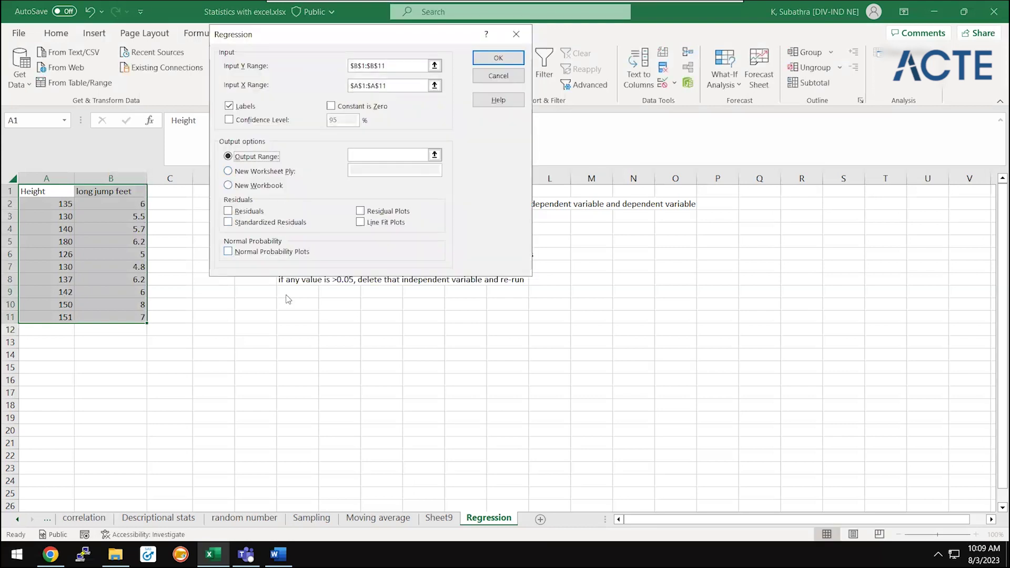
pyautogui.click(246, 212)
pyautogui.click(427, 154)
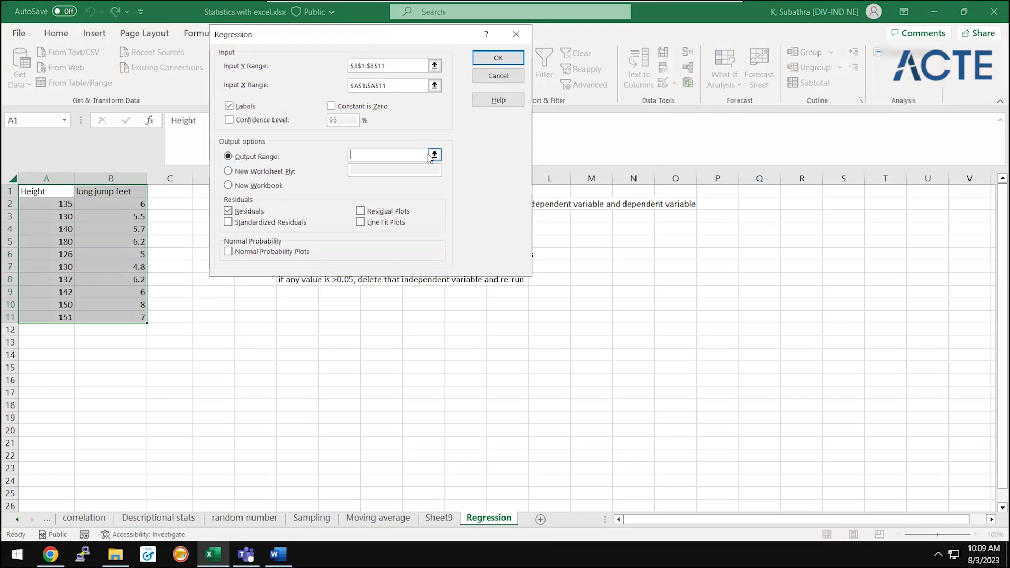
pyautogui.click(434, 155)
pyautogui.click(202, 339)
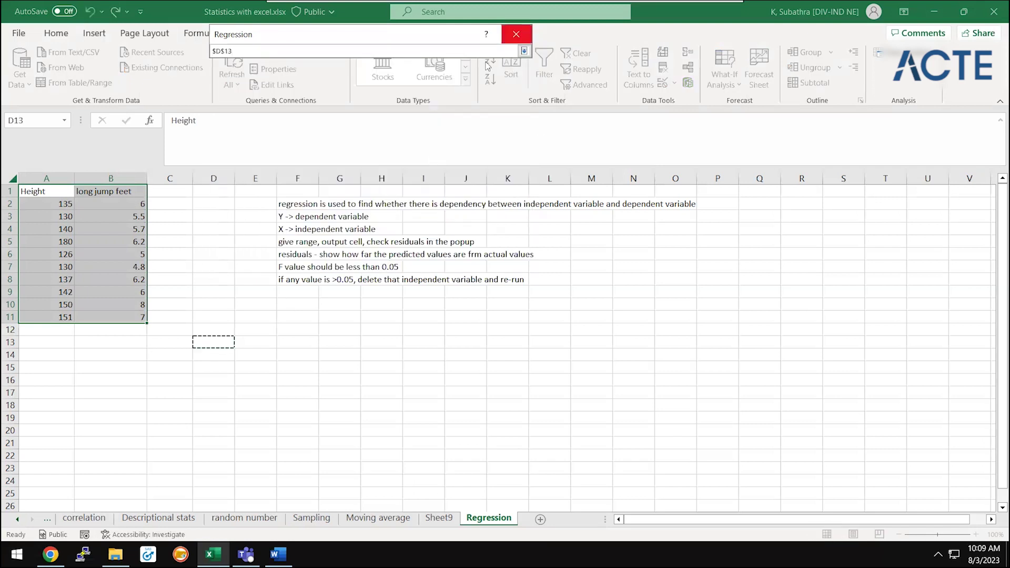
pyautogui.click(524, 50)
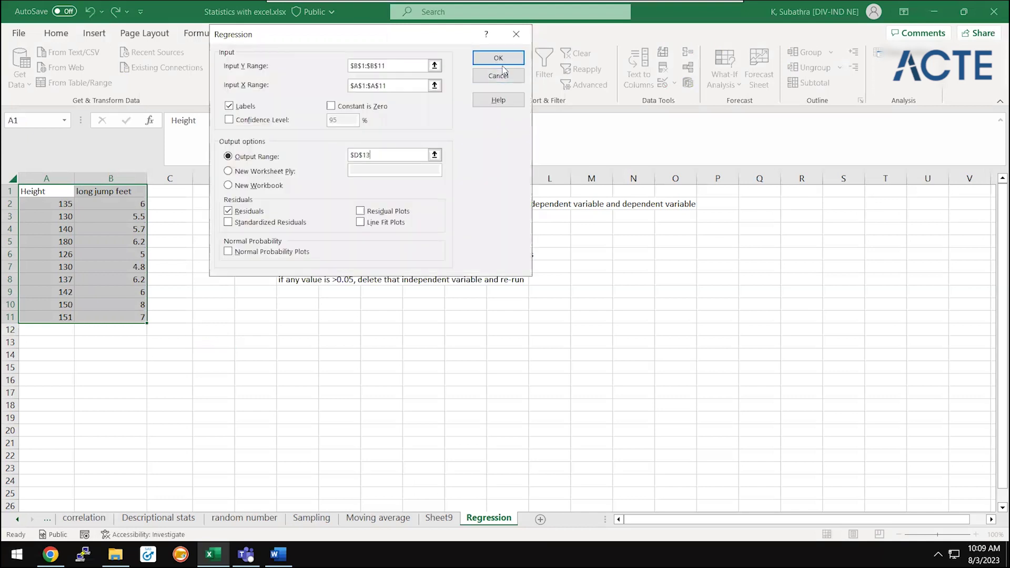
pyautogui.click(498, 63)
# - Generate the regression output, select the D13:P56 block, and AutoFit its column widths
pyautogui.click(496, 60)
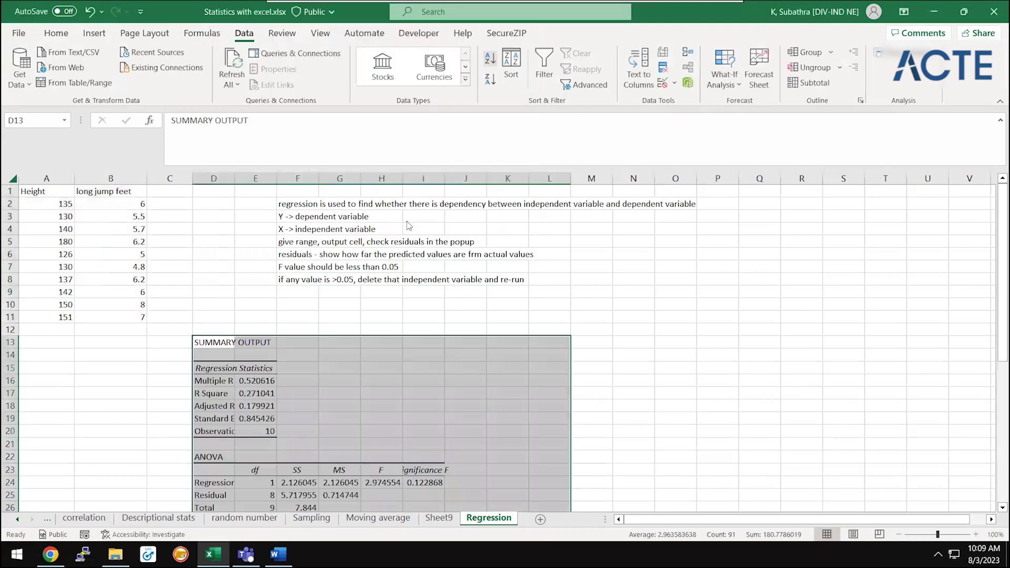
pyautogui.press('Up')
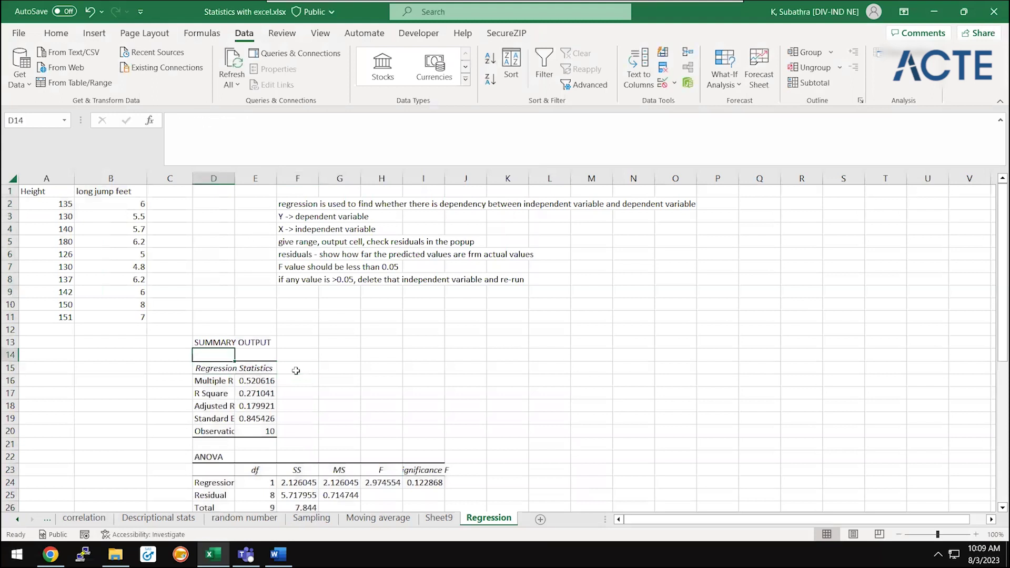
pyautogui.press('Up')
pyautogui.hotkey('shift', 'Down')
pyautogui.hotkey('shift', 'Right')
pyautogui.hotkey('shift', 'Right')
pyautogui.hotkey('shift', 'Right')
pyautogui.hotkey('shift', 'Right')
pyautogui.hotkey('shift', 'Right')
pyautogui.hotkey('shift', 'Right')
pyautogui.hotkey('shift', 'Right')
pyautogui.hotkey('shift', 'Down')
pyautogui.hotkey('shift', 'Down')
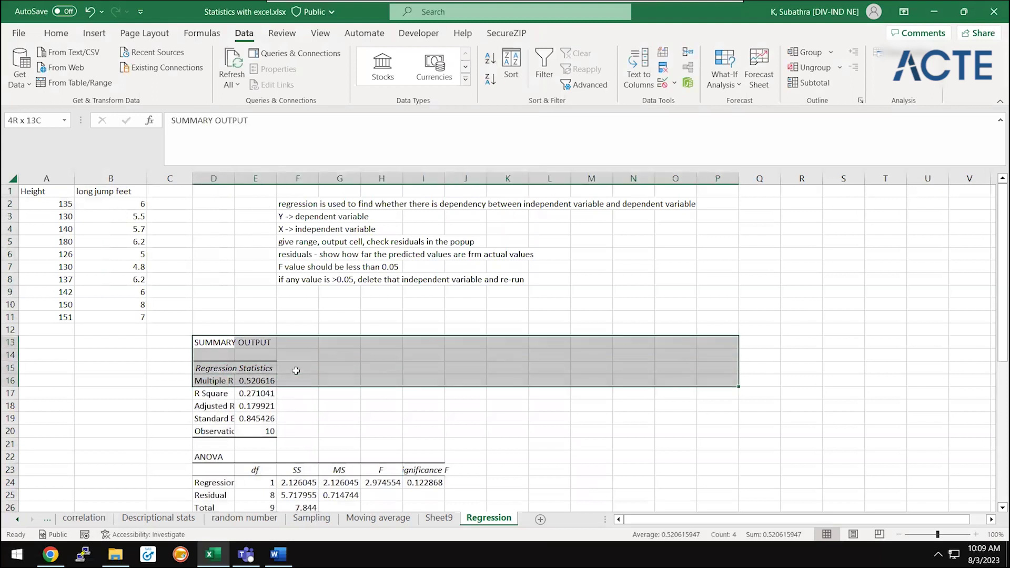
pyautogui.hotkey('shift', 'Down')
pyautogui.hotkey('shift', 'Down')
pyautogui.hotkey('shift', 'Down')
pyautogui.hotkey('shift', 'Down')
pyautogui.hotkey('shift', 'Down')
pyautogui.hotkey('shift', 'Down')
pyautogui.hotkey('shift', 'Down')
pyautogui.hotkey('shift', 'Down')
pyautogui.hotkey('shift', 'Down')
pyautogui.hotkey('shift', 'Down')
pyautogui.hotkey('shift', 'Down')
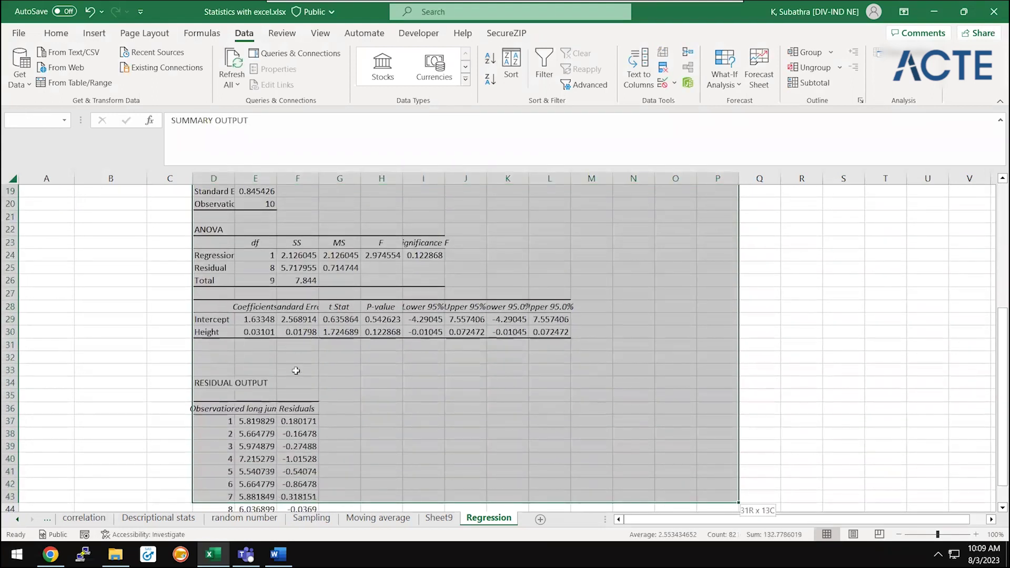
pyautogui.hotkey('shift', 'Down')
pyautogui.hotkey('shift', 'Down')
pyautogui.hotkey('shift', 'Down')
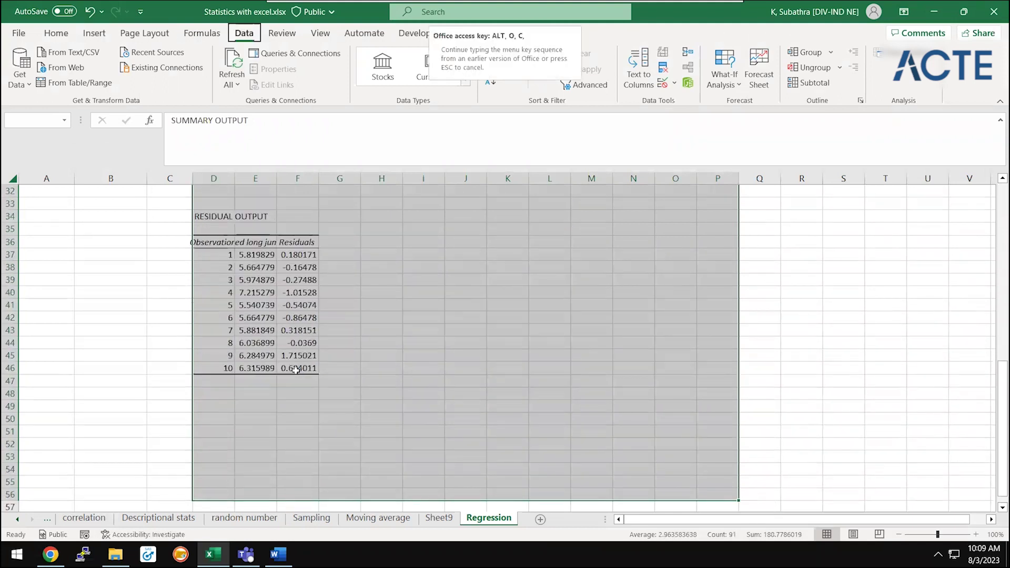
pyautogui.press('Up')
pyautogui.press('Down')
pyautogui.press('Down')
pyautogui.press('Down')
pyautogui.press('Down')
# - Review the output values, starting from Multiple R 0.520615947
pyautogui.press('Right')
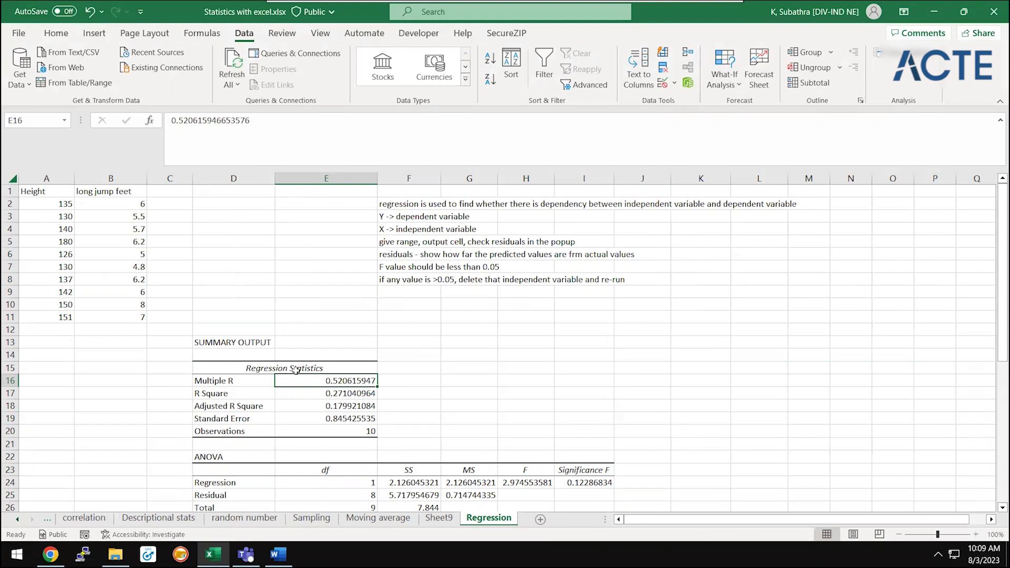
pyautogui.press('Down')
pyautogui.press('Down')
pyautogui.press('Down')
pyautogui.press('Down')
pyautogui.press('Down')
pyautogui.press('Down')
pyautogui.press('Down')
pyautogui.press('Down')
pyautogui.press('Down')
pyautogui.press('Down')
pyautogui.scroll(-3, 296, 370)
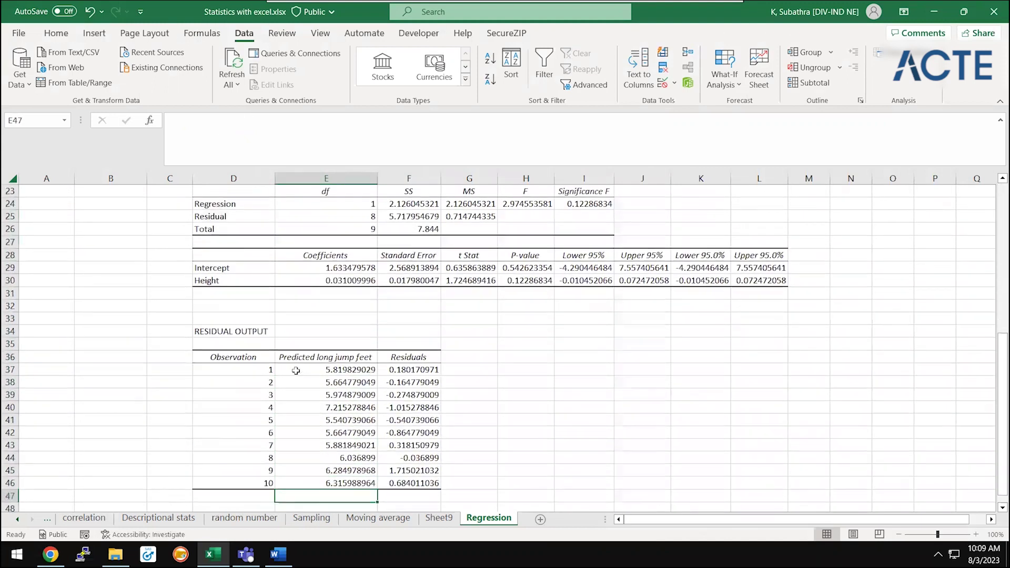
pyautogui.press('Down')
pyautogui.press('Down')
pyautogui.press('Down')
pyautogui.press('Up')
pyautogui.press('Up')
pyautogui.press('Up')
pyautogui.press('Up')
pyautogui.press('Up')
pyautogui.press('Up')
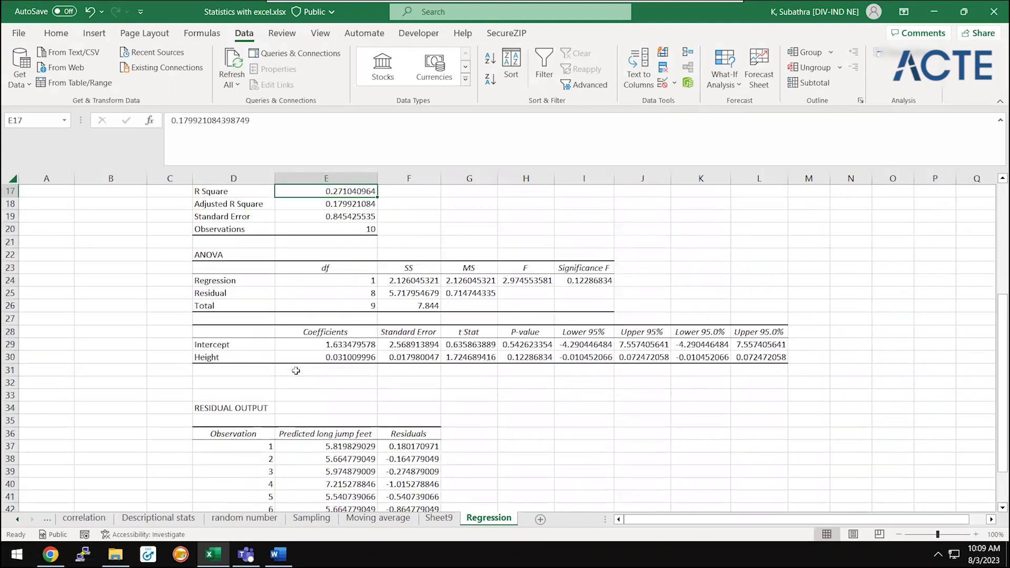
pyautogui.press('Up')
pyautogui.press('Up')
pyautogui.press('Up')
pyautogui.rightClick(245, 259)
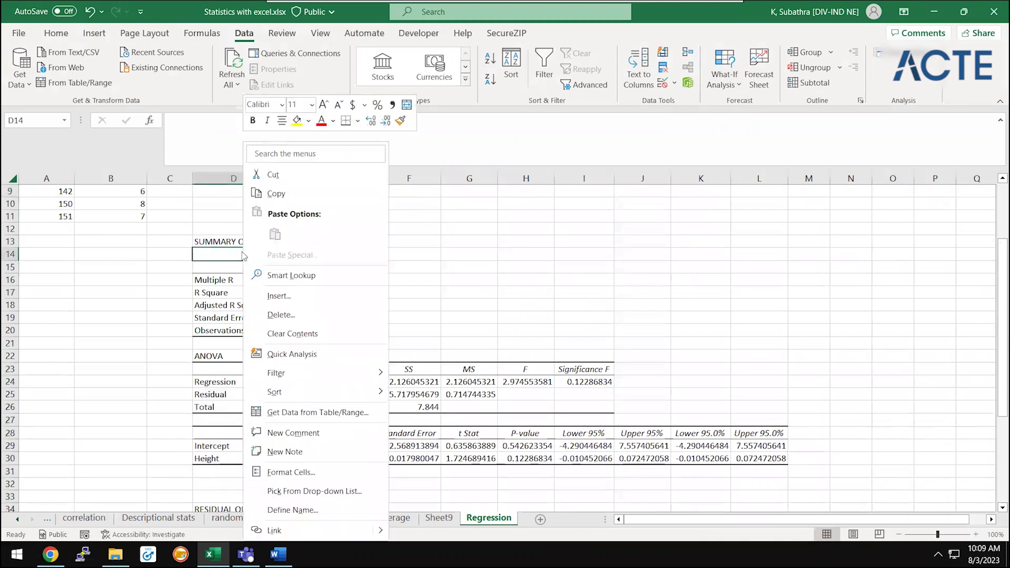
pyautogui.rightClick(245, 259)
pyautogui.scroll(3, 558, 356)
pyautogui.click(548, 370)
pyautogui.press('Down')
pyautogui.press('Down')
pyautogui.press('Down')
pyautogui.press('Down')
pyautogui.press('Down')
pyautogui.press('Down')
pyautogui.press('Down')
pyautogui.press('Down')
pyautogui.press('Down')
pyautogui.press('Down')
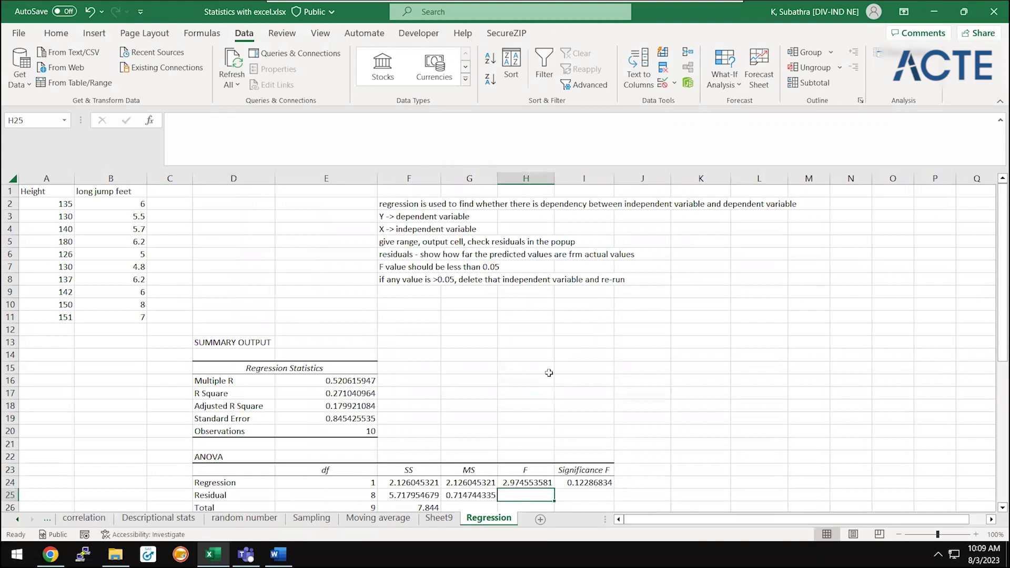
pyautogui.press('Down')
pyautogui.press('Down')
pyautogui.press('Down')
pyautogui.press('Down')
pyautogui.press('Down')
pyautogui.press('Down')
pyautogui.press('Down')
pyautogui.press('Down')
pyautogui.press('Up')
pyautogui.press('Up')
pyautogui.press('Up')
pyautogui.press('Home')
pyautogui.press('Up')
pyautogui.press('Up')
pyautogui.press('Up')
pyautogui.press('Up')
pyautogui.press('Right')
pyautogui.press('Right')
pyautogui.press('Up')
pyautogui.press('Up')
pyautogui.press('Up')
pyautogui.press('Up')
pyautogui.press('Up')
pyautogui.press('Right')
pyautogui.press('Up')
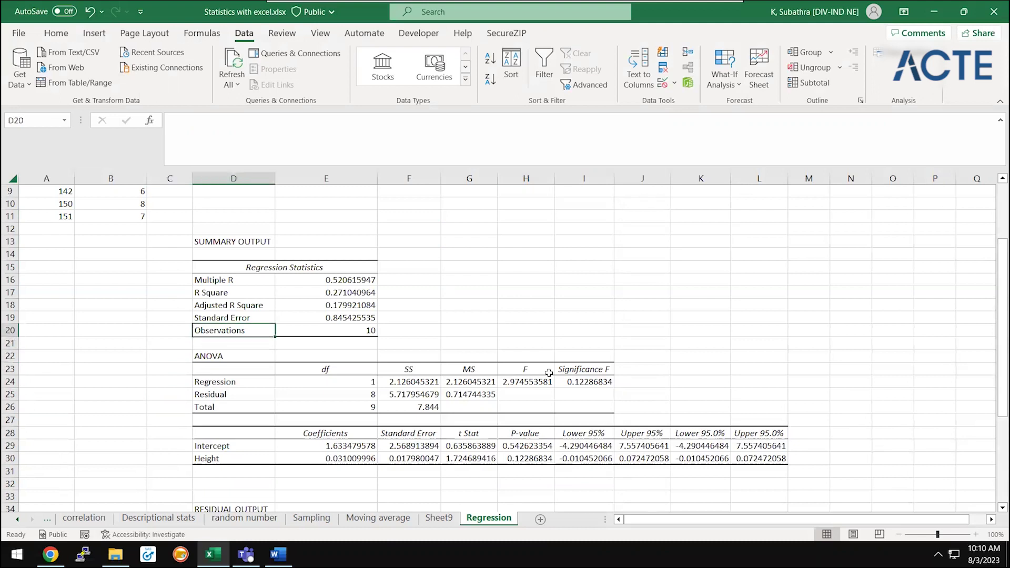
pyautogui.press('Up')
pyautogui.press('Up')
pyautogui.press('Up')
pyautogui.press('Right')
pyautogui.press('Right')
pyautogui.press('Left')
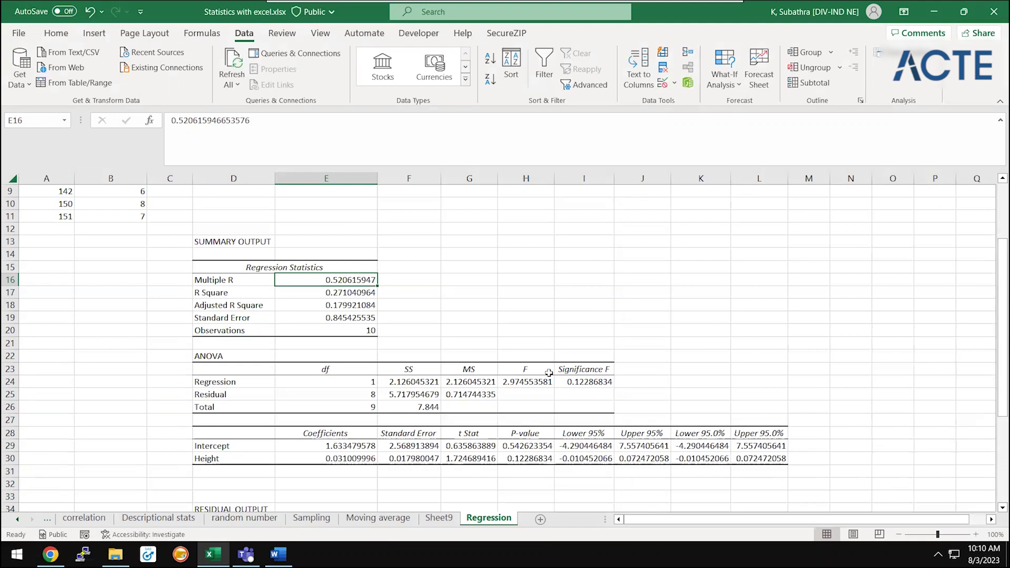
pyautogui.press('Right')
pyautogui.write('0.92')
pyautogui.press('Return')
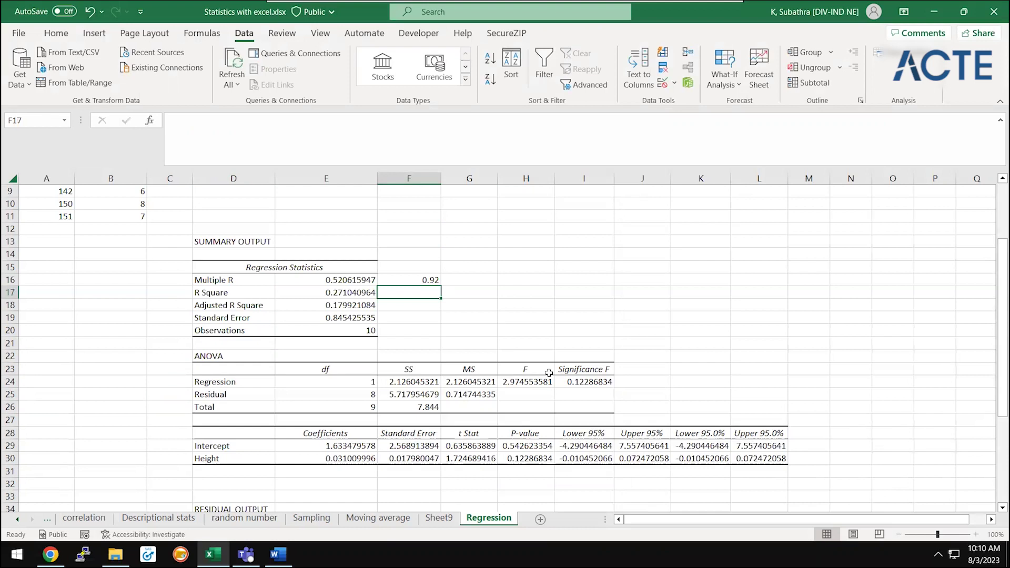
pyautogui.press('Up')
pyautogui.press('BackSpace')
pyautogui.write('max value 1')
pyautogui.press('Return')
pyautogui.press('Up')
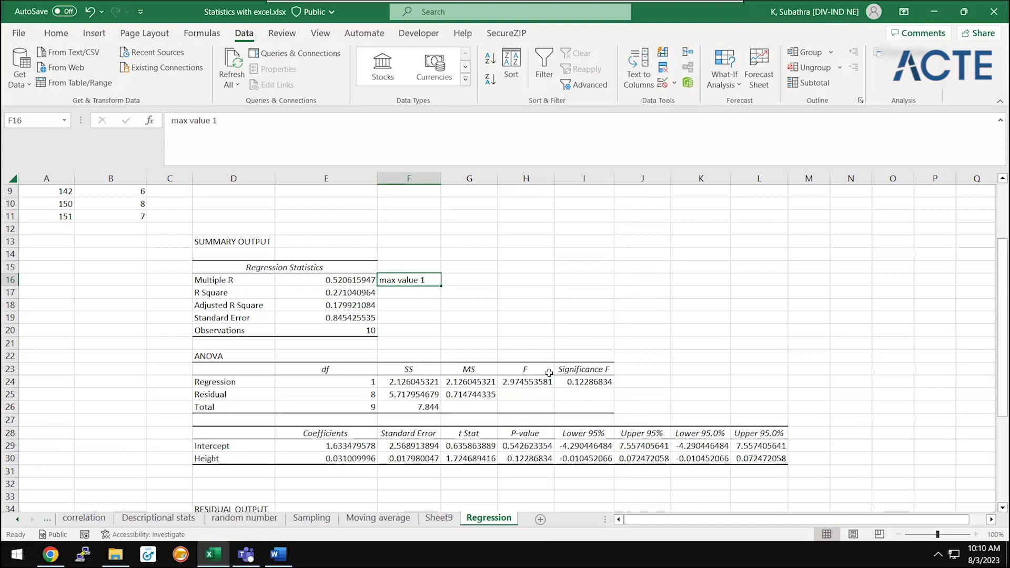
pyautogui.write('-1 to +1')
pyautogui.press('Return')
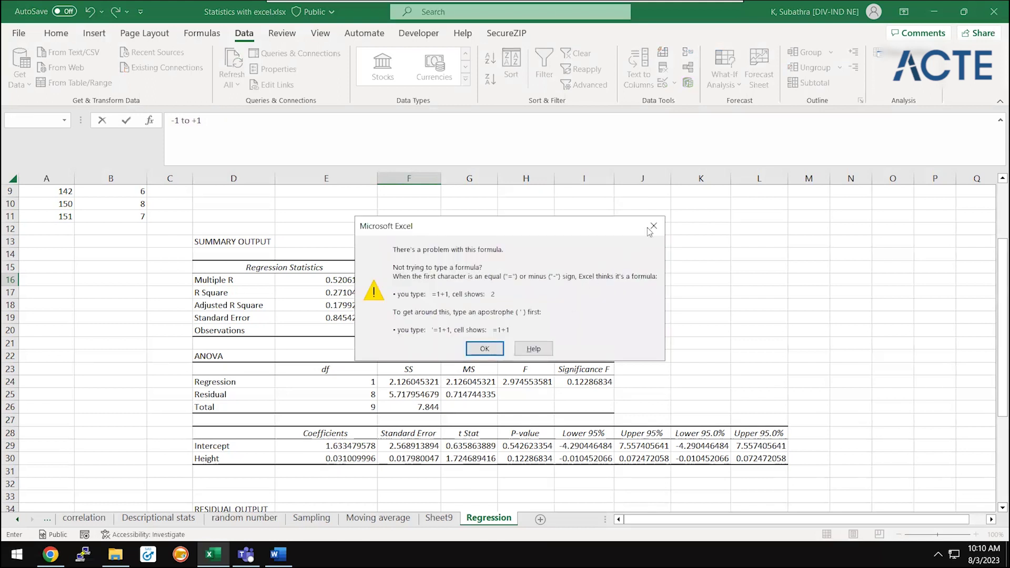
pyautogui.click(651, 227)
pyautogui.press('BackSpace')
pyautogui.click(469, 293)
pyautogui.click(404, 302)
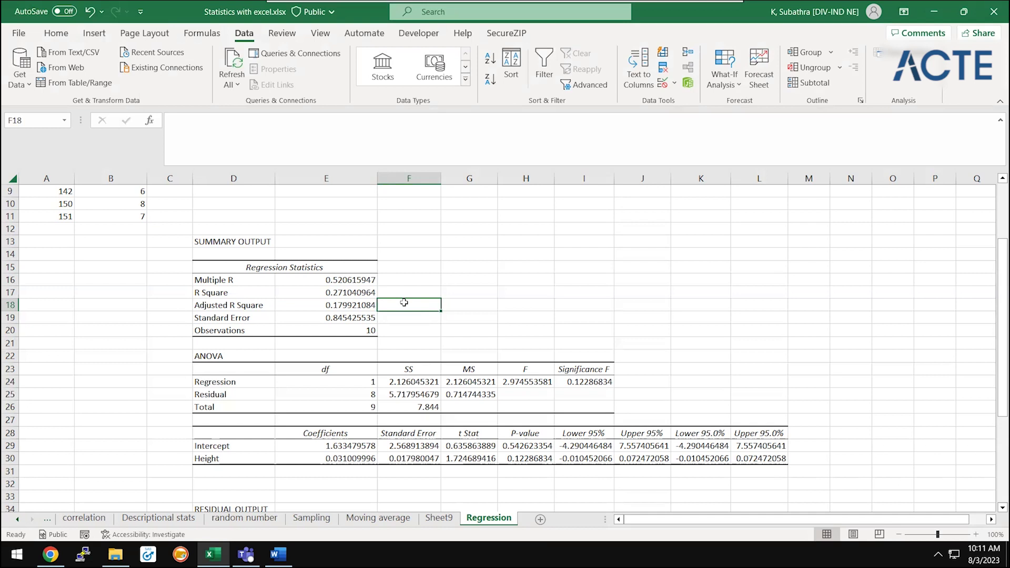
pyautogui.click(364, 283)
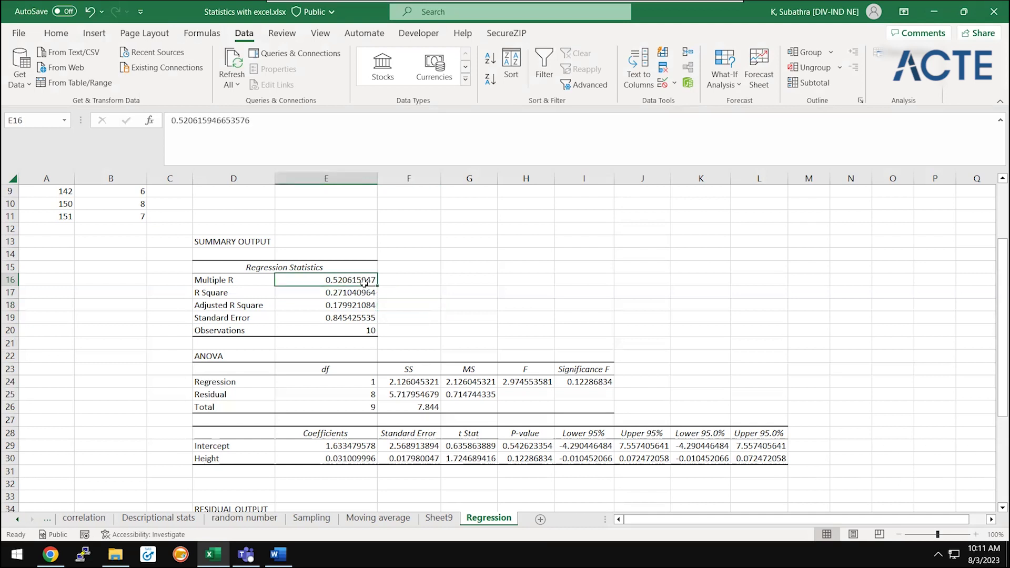